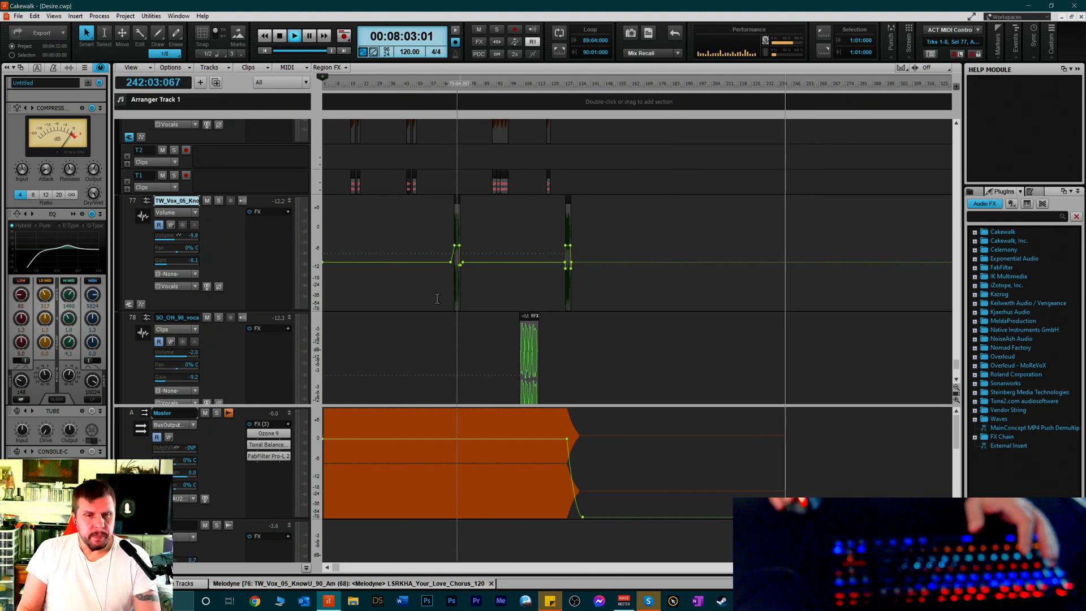
Stop the song's playback and return to the start of the project
{"action": "scroll", "coordinate": [430, 271], "scroll_direction": "up", "scroll_amount": 6}
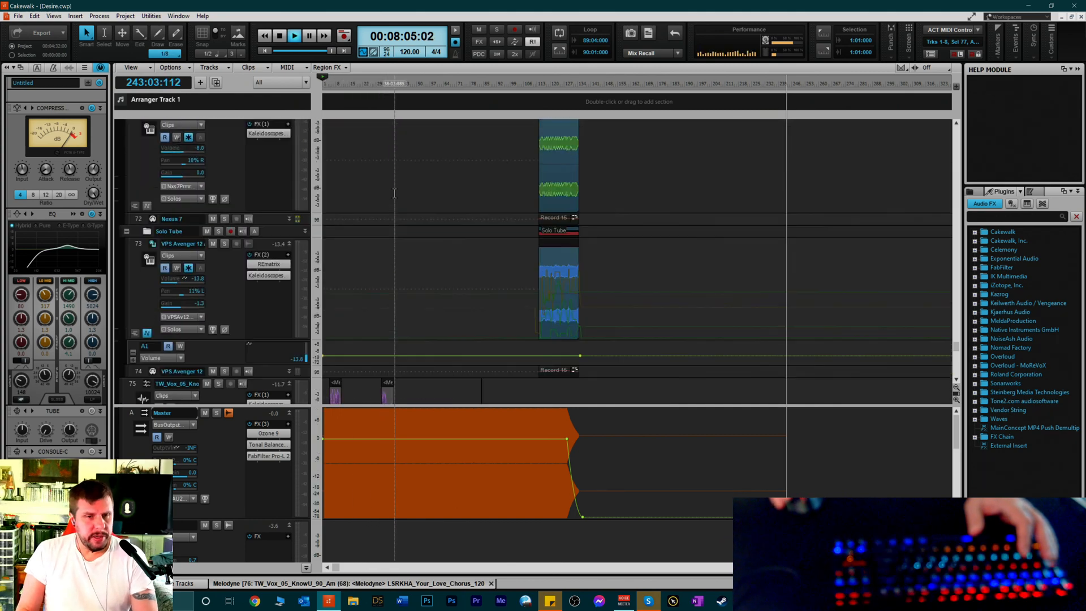
{"action": "scroll", "coordinate": [401, 194], "scroll_direction": "up", "scroll_amount": 8}
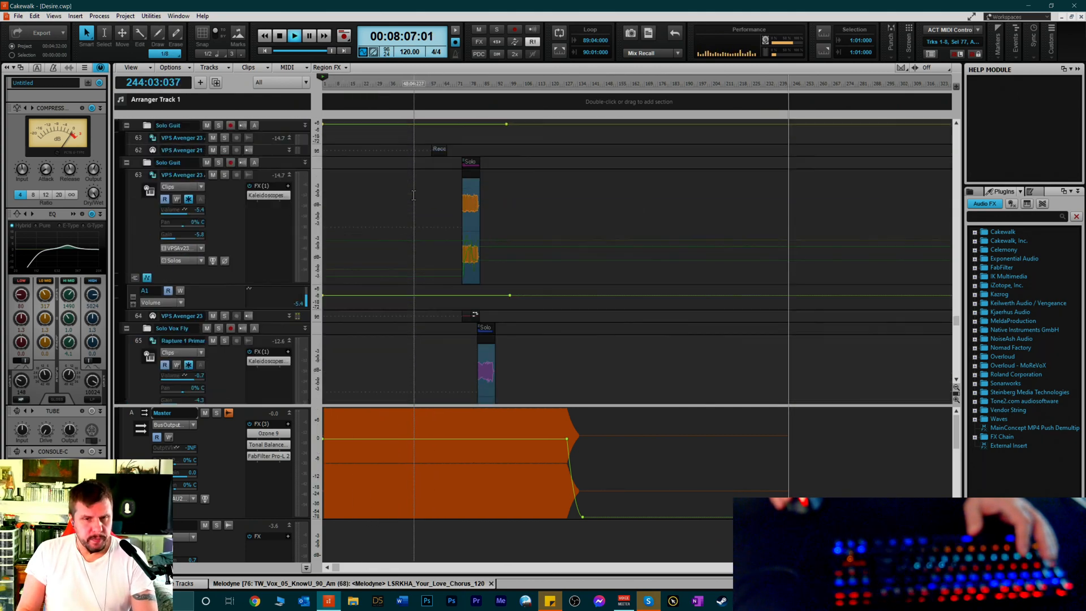
{"action": "scroll", "coordinate": [413, 194], "scroll_direction": "up", "scroll_amount": 6}
{"action": "key", "text": "space"}
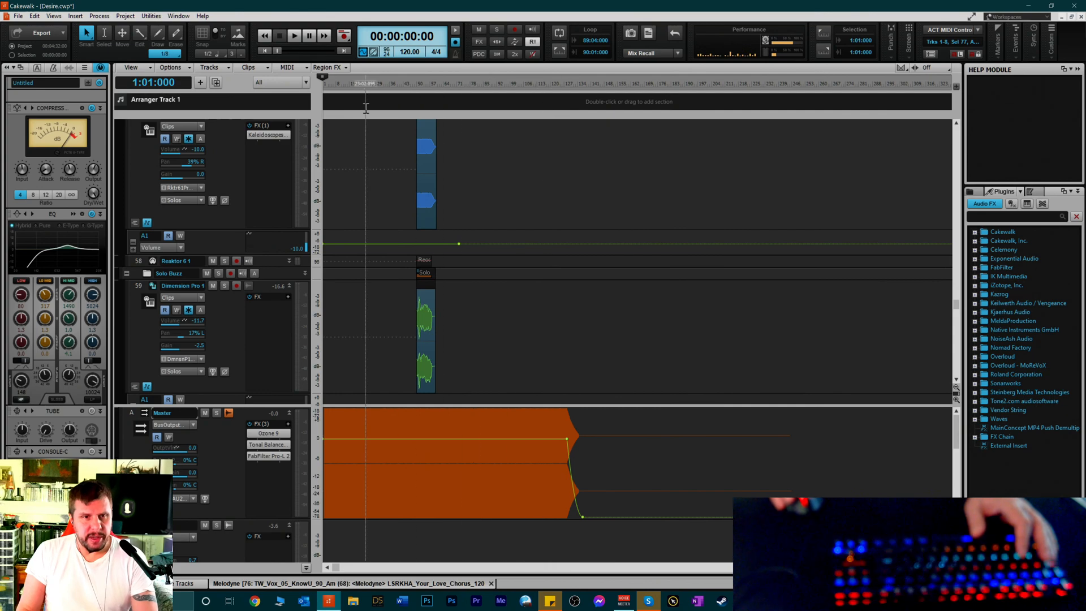
Examine the instrument tracks and their clips from the solo parts up to the Main Sequence track
{"action": "scroll", "coordinate": [370, 170], "scroll_direction": "up", "scroll_amount": 6}
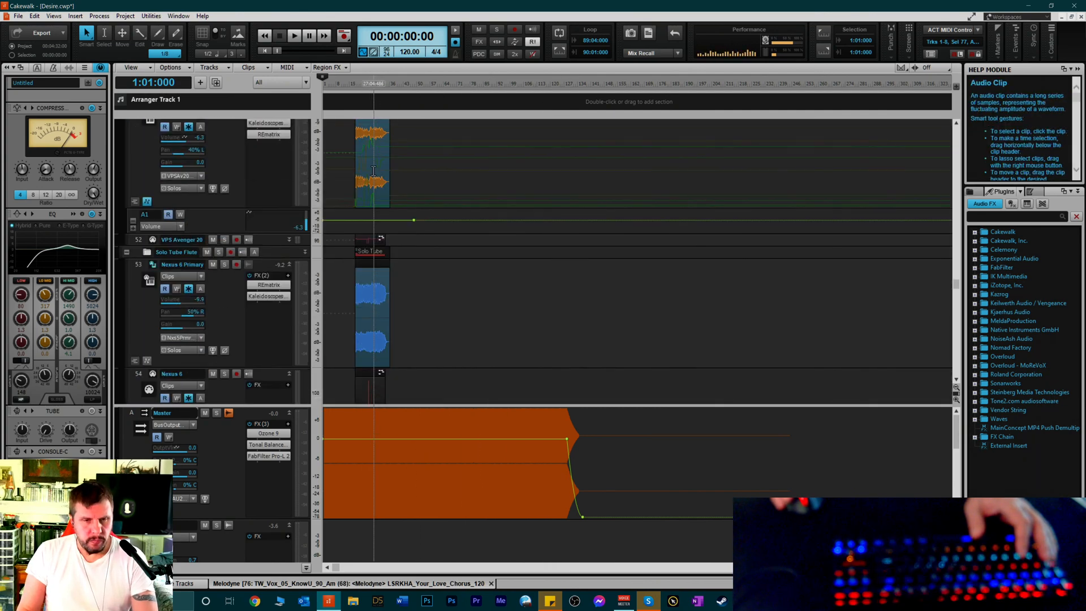
{"action": "scroll", "coordinate": [374, 169], "scroll_direction": "up", "scroll_amount": 10}
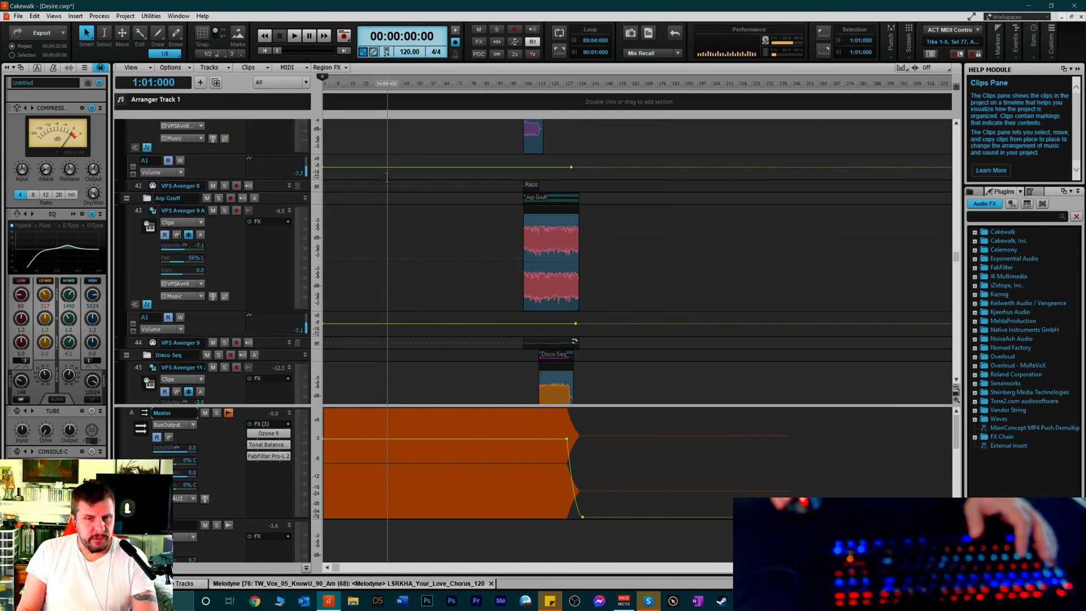
{"action": "scroll", "coordinate": [387, 177], "scroll_direction": "up", "scroll_amount": 9}
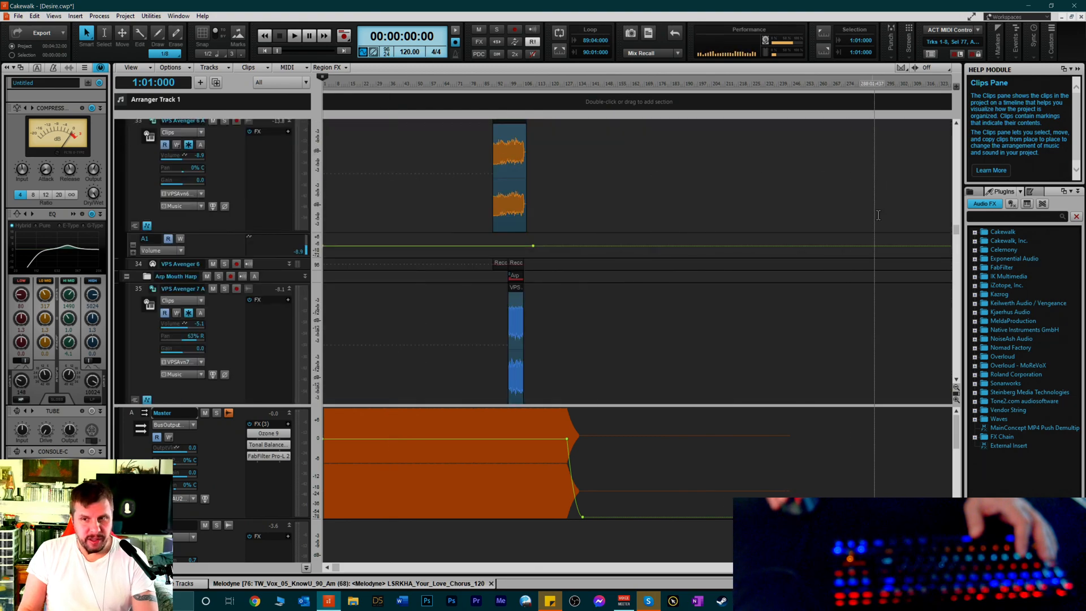
{"action": "left_click_drag", "start_coordinate": [956, 231], "coordinate": [985, 290]}
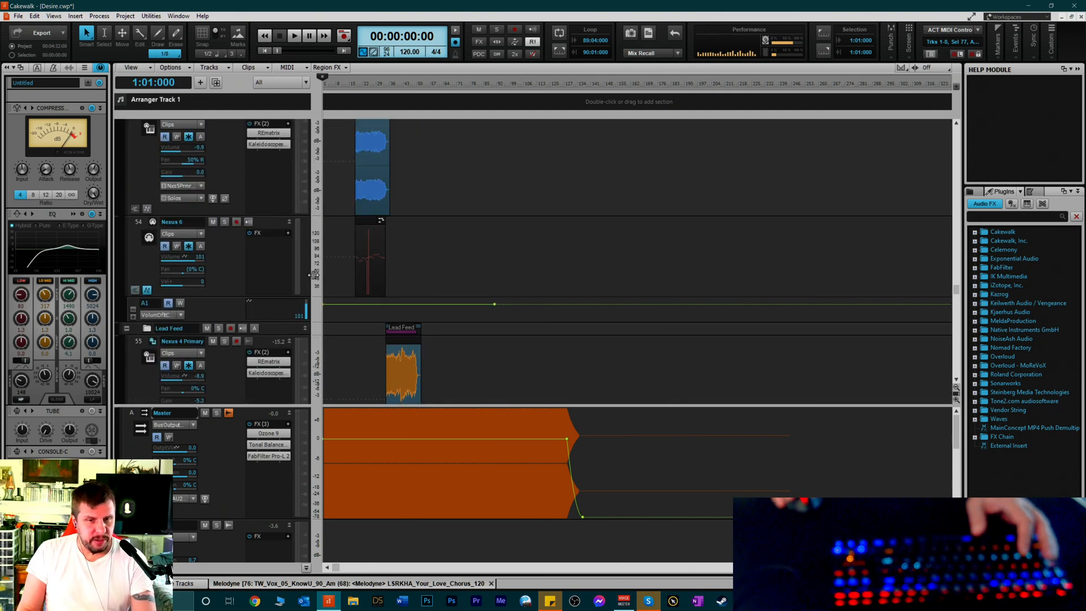
{"action": "scroll", "coordinate": [462, 196], "scroll_direction": "up", "scroll_amount": 9}
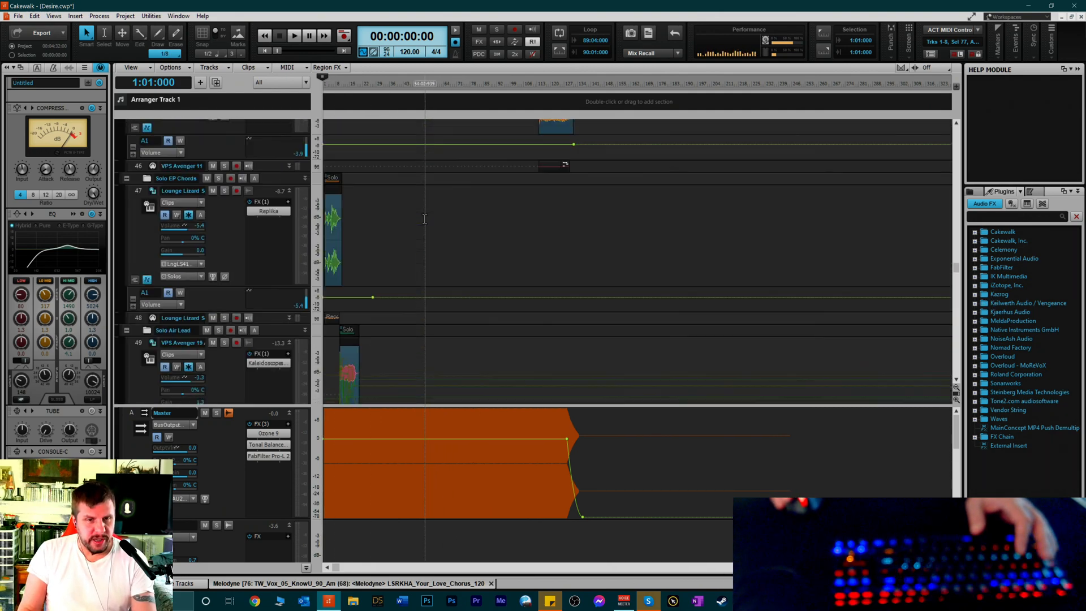
{"action": "scroll", "coordinate": [424, 228], "scroll_direction": "up", "scroll_amount": 9}
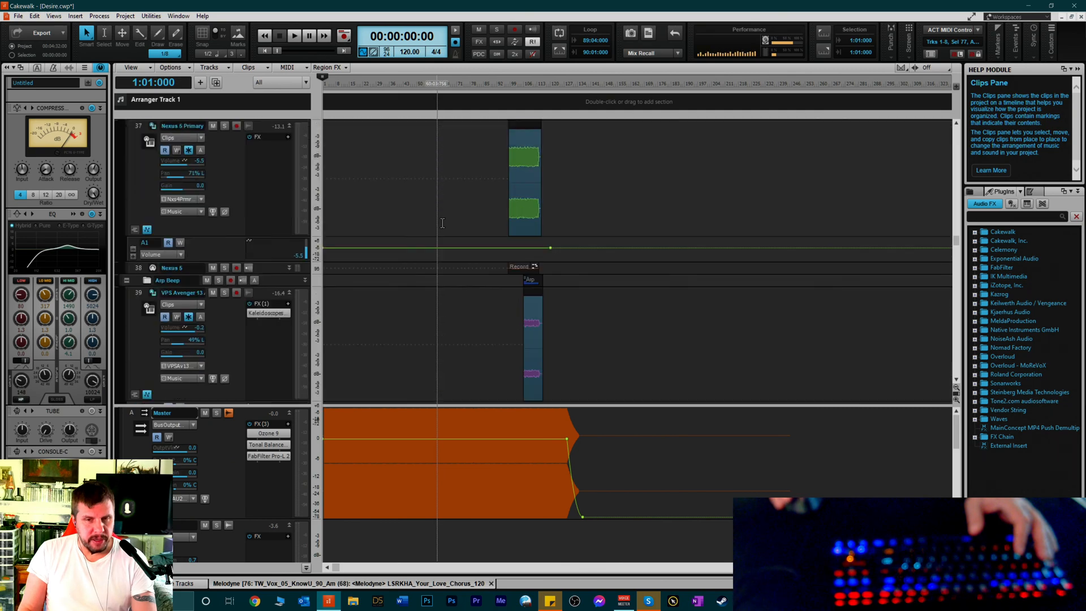
{"action": "scroll", "coordinate": [478, 218], "scroll_direction": "up", "scroll_amount": 7}
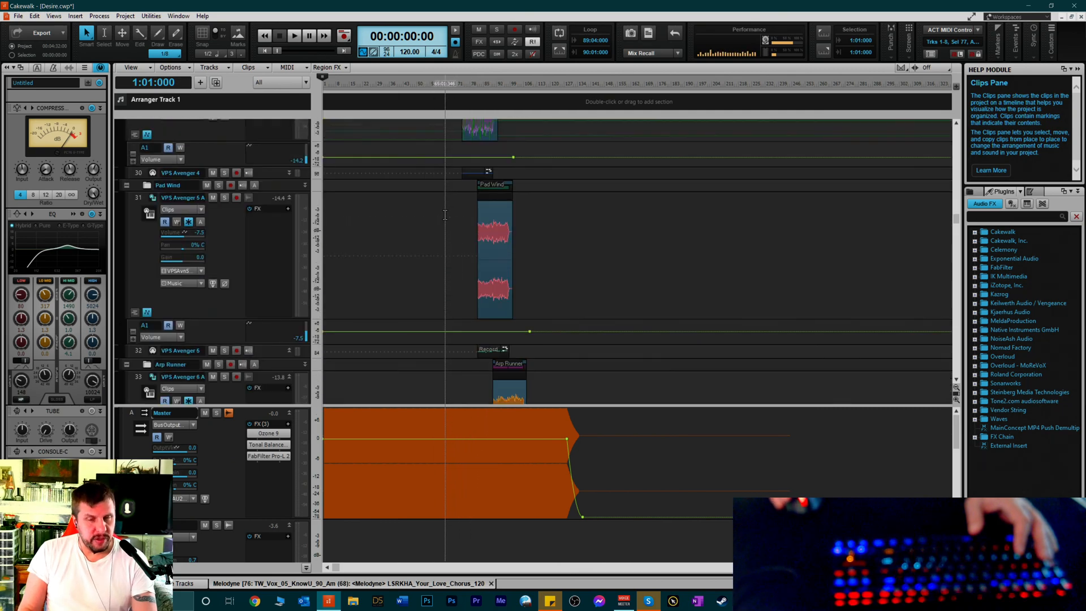
{"action": "scroll", "coordinate": [450, 207], "scroll_direction": "up", "scroll_amount": 8}
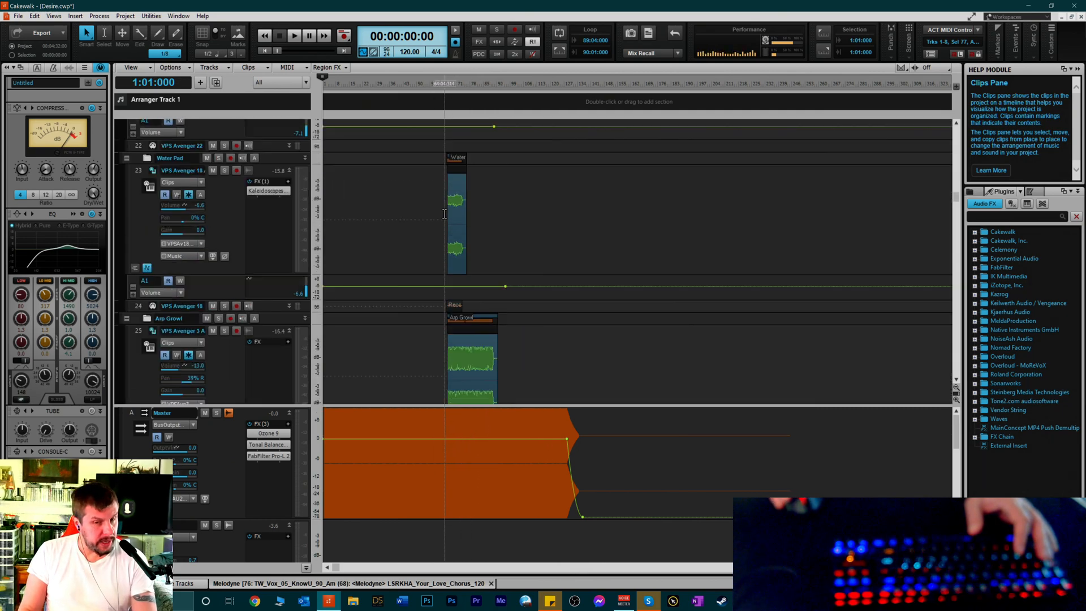
{"action": "scroll", "coordinate": [445, 214], "scroll_direction": "up", "scroll_amount": 2}
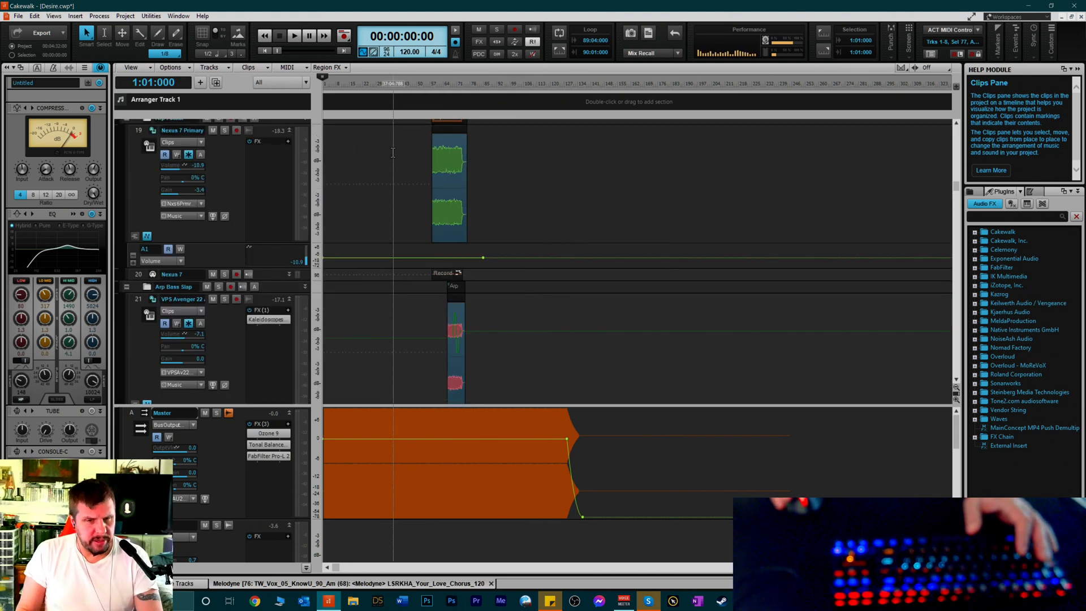
{"action": "scroll", "coordinate": [419, 254], "scroll_direction": "up", "scroll_amount": 4}
{"action": "scroll", "coordinate": [413, 256], "scroll_direction": "up", "scroll_amount": 7}
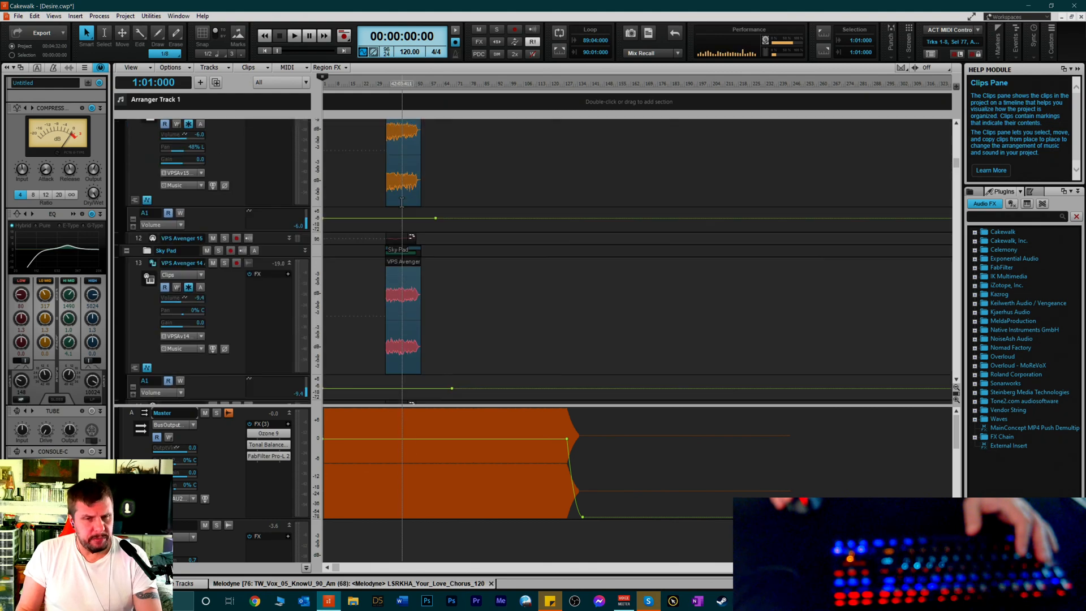
{"action": "scroll", "coordinate": [396, 195], "scroll_direction": "up", "scroll_amount": 6}
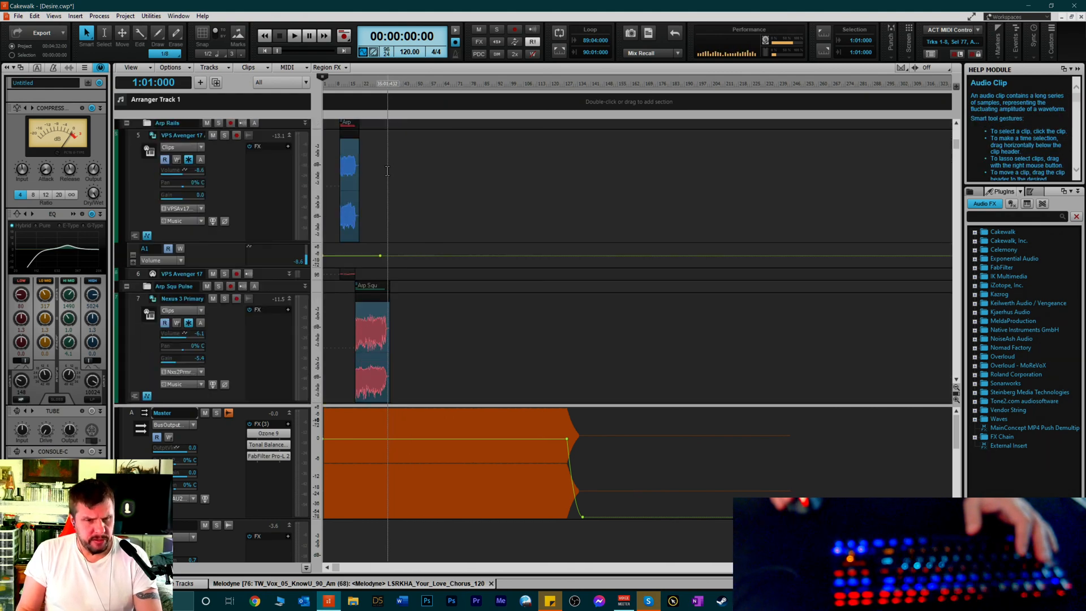
{"action": "scroll", "coordinate": [389, 168], "scroll_direction": "up", "scroll_amount": 2}
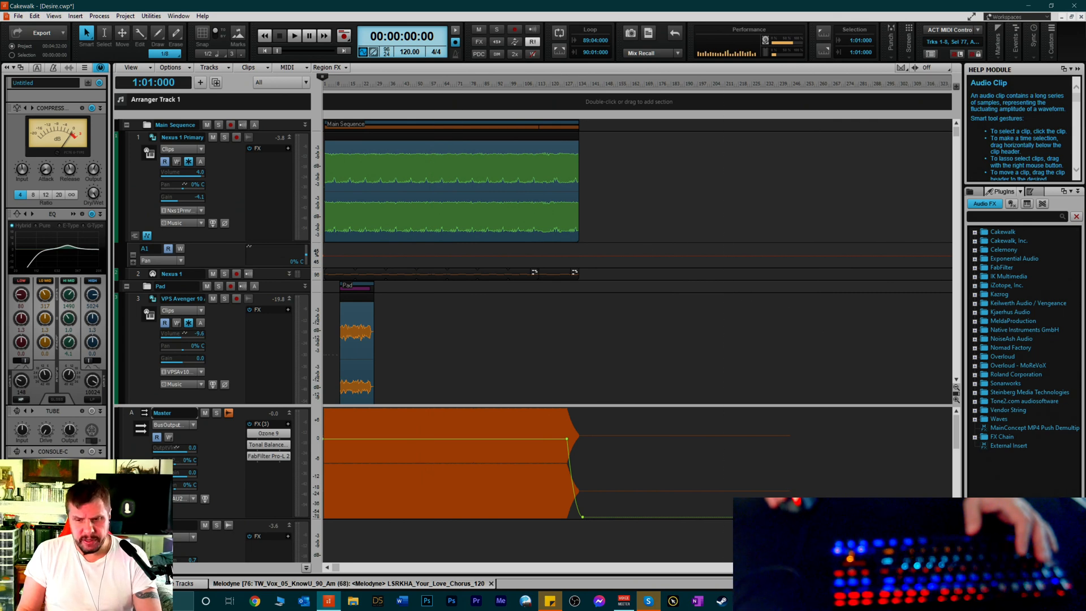
Magnify the timeline and examine how the Main Sequence, Pad and arp clips enter over the song's opening measures
{"action": "left_click", "coordinate": [947, 567]}
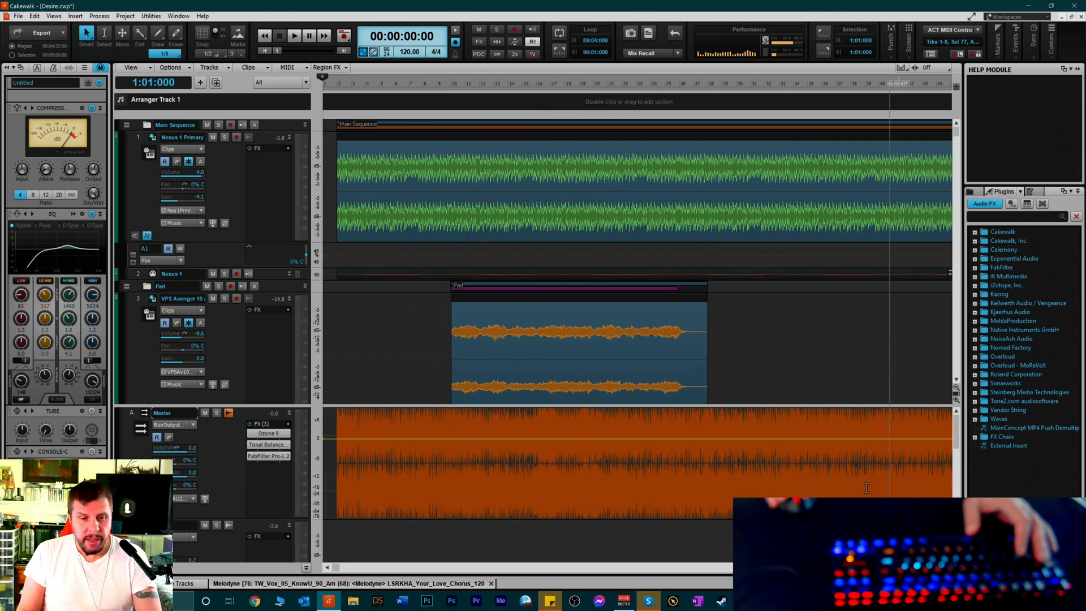
{"action": "scroll", "coordinate": [379, 243], "scroll_direction": "down", "scroll_amount": 3}
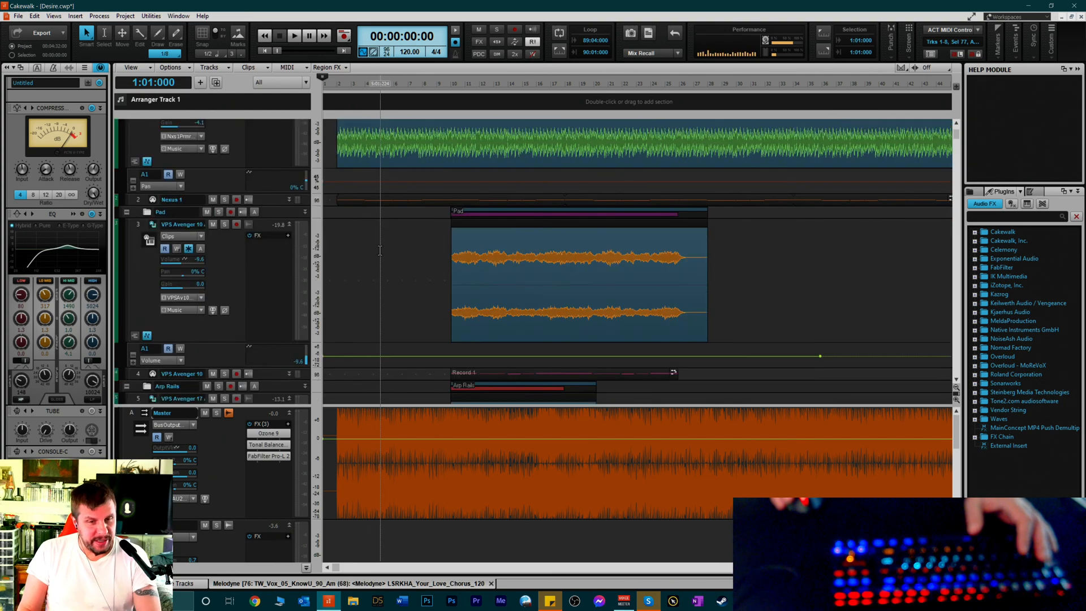
{"action": "scroll", "coordinate": [385, 243], "scroll_direction": "down", "scroll_amount": 6}
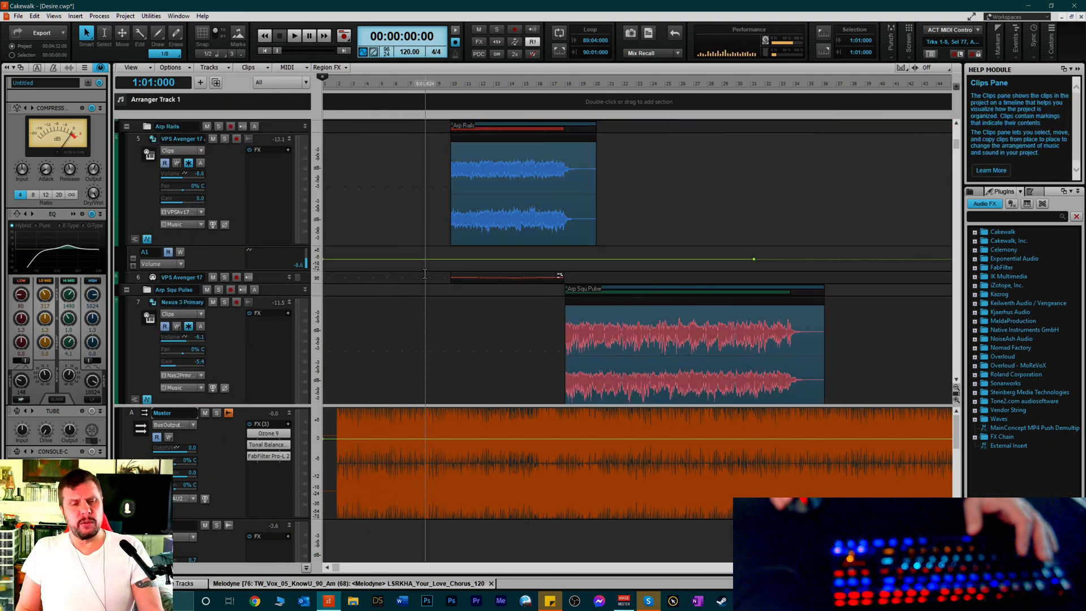
{"action": "scroll", "coordinate": [402, 283], "scroll_direction": "down", "scroll_amount": 5}
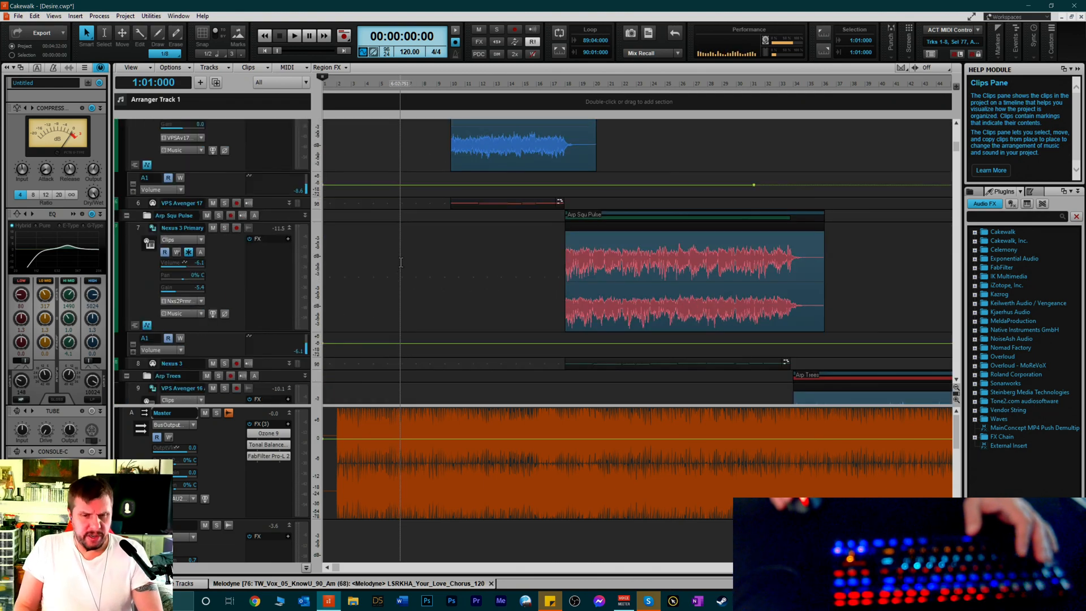
{"action": "scroll", "coordinate": [404, 258], "scroll_direction": "down", "scroll_amount": 3}
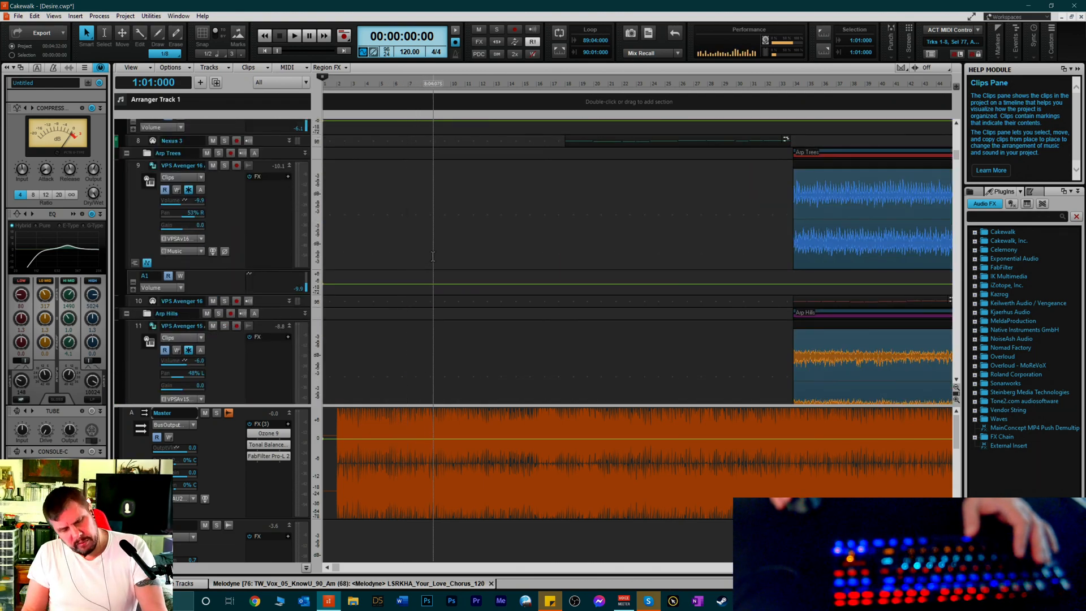
{"action": "scroll", "coordinate": [414, 257], "scroll_direction": "up", "scroll_amount": 5}
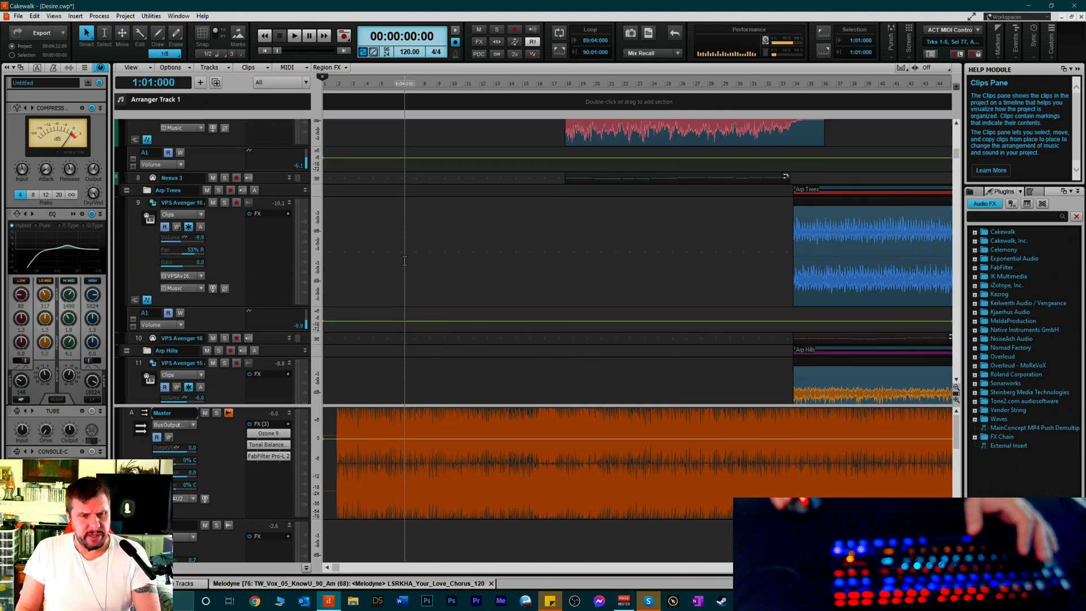
{"action": "scroll", "coordinate": [404, 259], "scroll_direction": "up", "scroll_amount": 8}
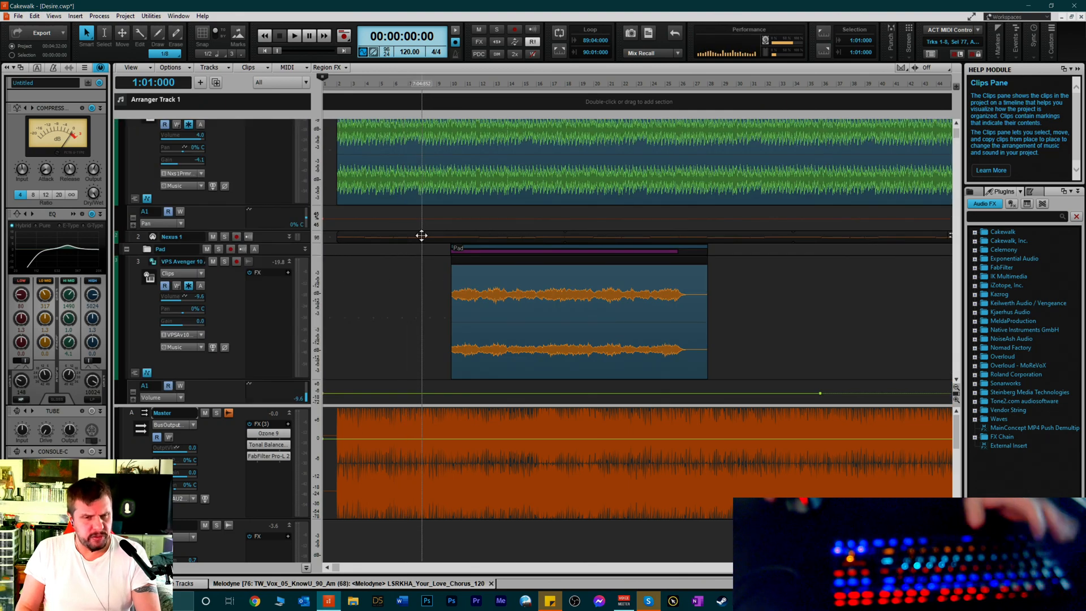
{"action": "scroll", "coordinate": [446, 187], "scroll_direction": "up", "scroll_amount": 1}
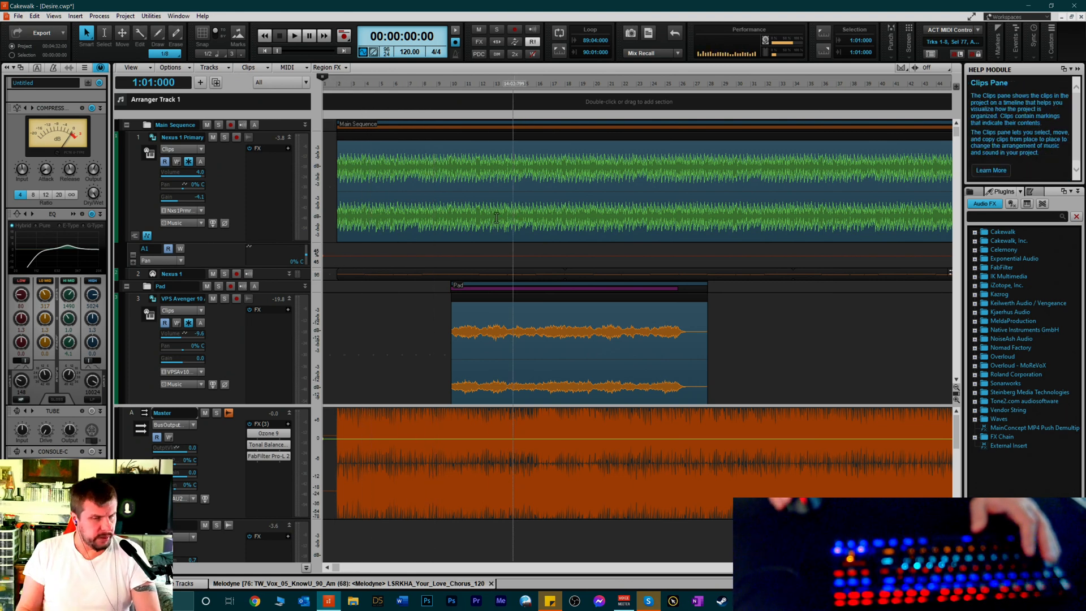
{"action": "scroll", "coordinate": [365, 208], "scroll_direction": "down", "scroll_amount": 15}
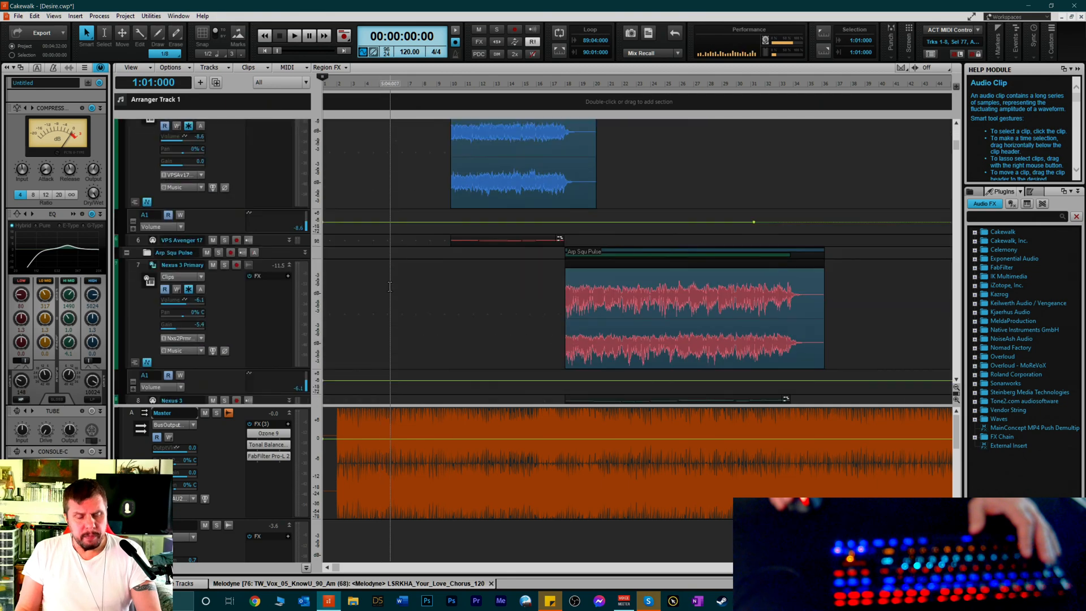
{"action": "scroll", "coordinate": [390, 332], "scroll_direction": "down", "scroll_amount": 2}
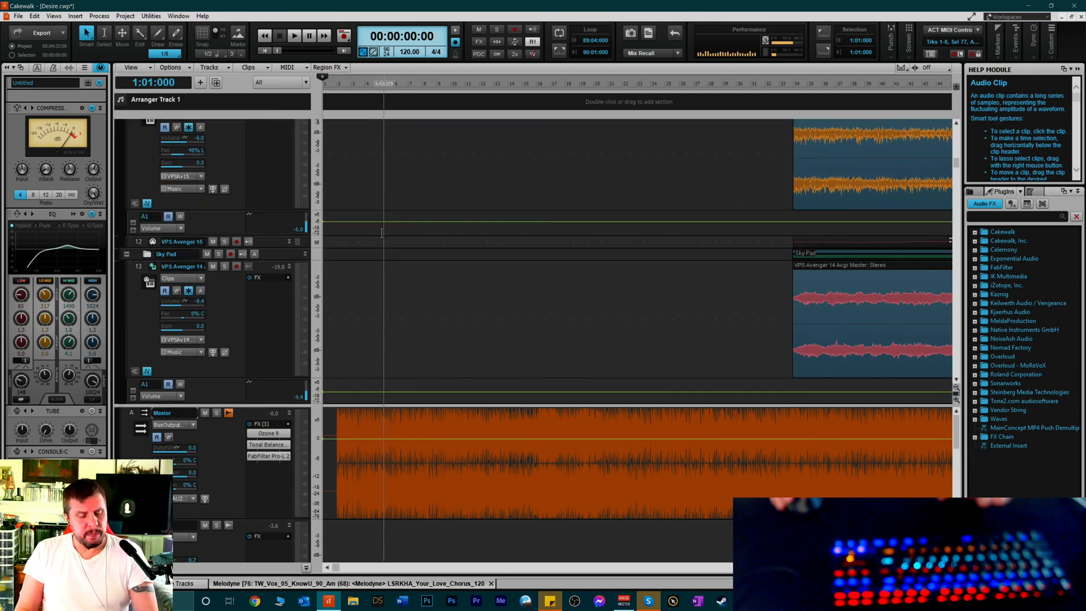
{"action": "scroll", "coordinate": [390, 328], "scroll_direction": "down", "scroll_amount": 2}
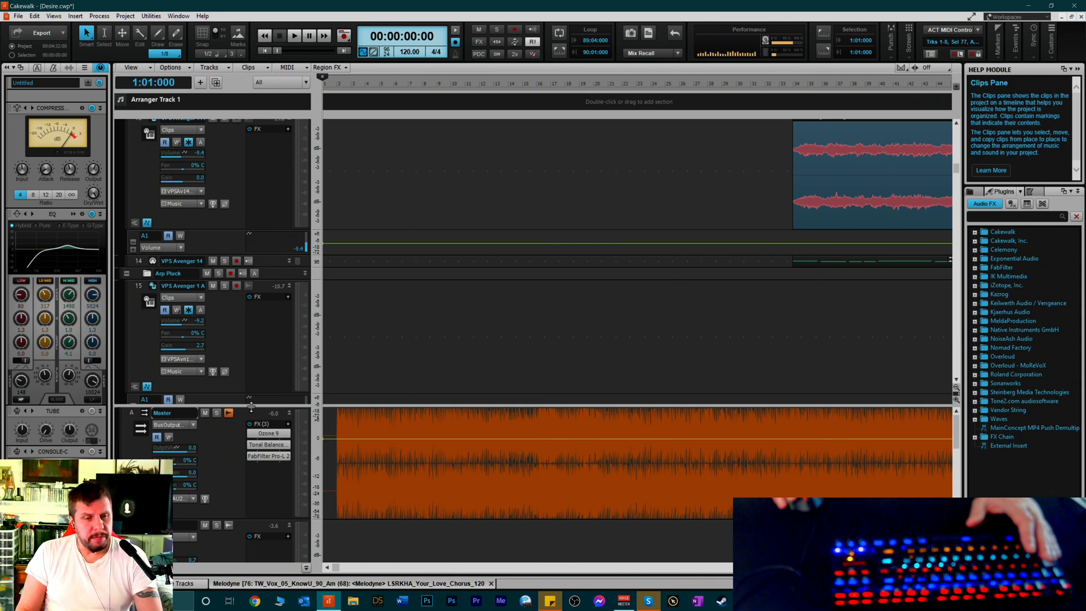
Enlarge the track area at the bus pane's expense and fit the whole song's length into the timeline
{"action": "left_click_drag", "start_coordinate": [251, 406], "coordinate": [252, 440]}
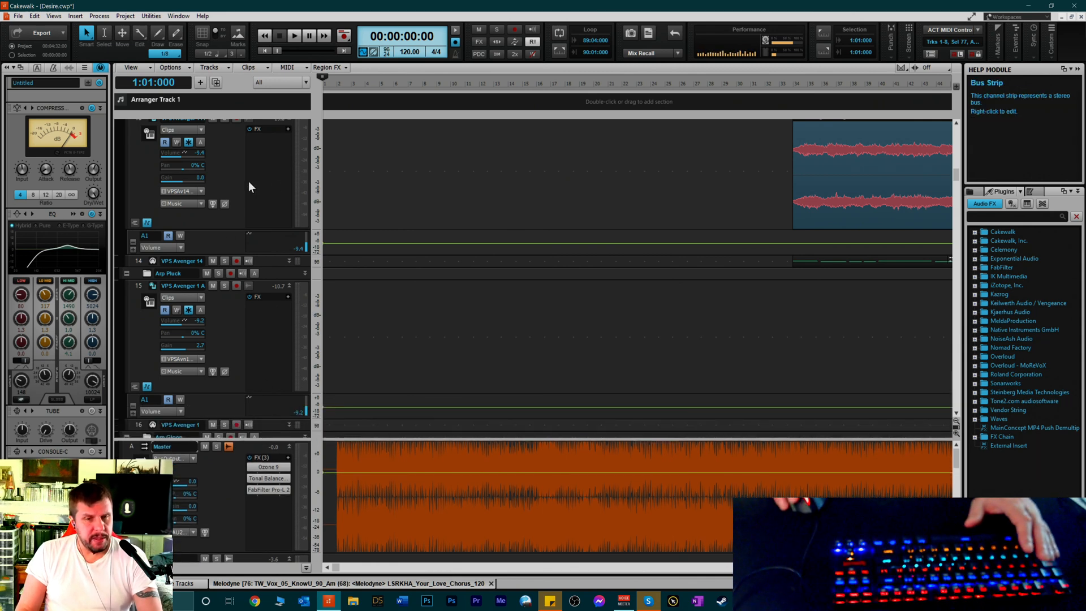
{"action": "scroll", "coordinate": [248, 182], "scroll_direction": "down", "scroll_amount": 4}
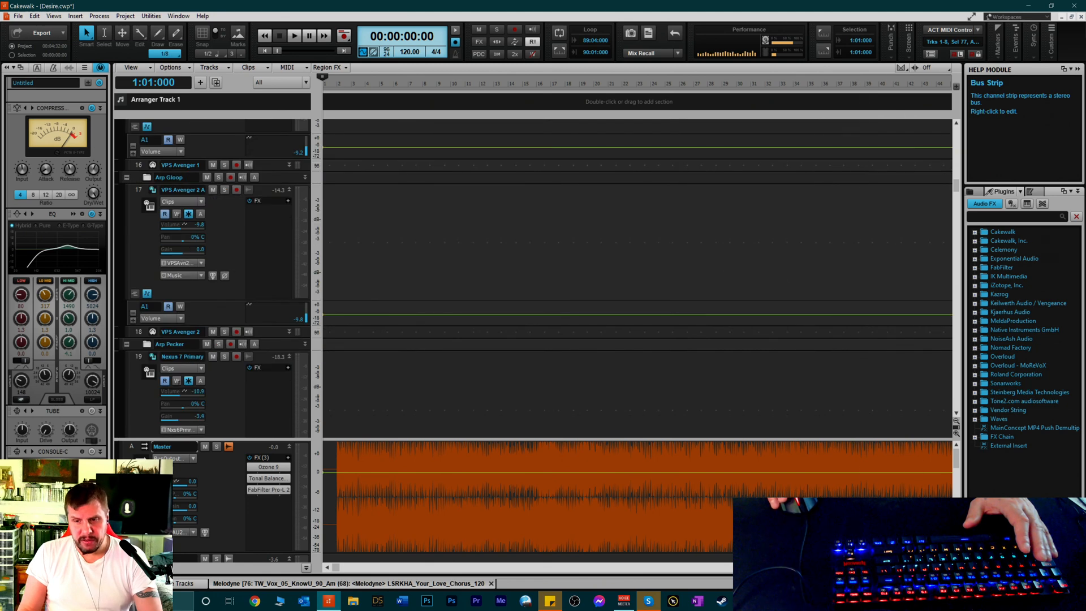
{"action": "key", "text": "ctrl+Left"}
{"action": "key", "text": "ctrl+Left"}
{"action": "key", "text": "ctrl+Left"}
{"action": "key", "text": "ctrl+Left"}
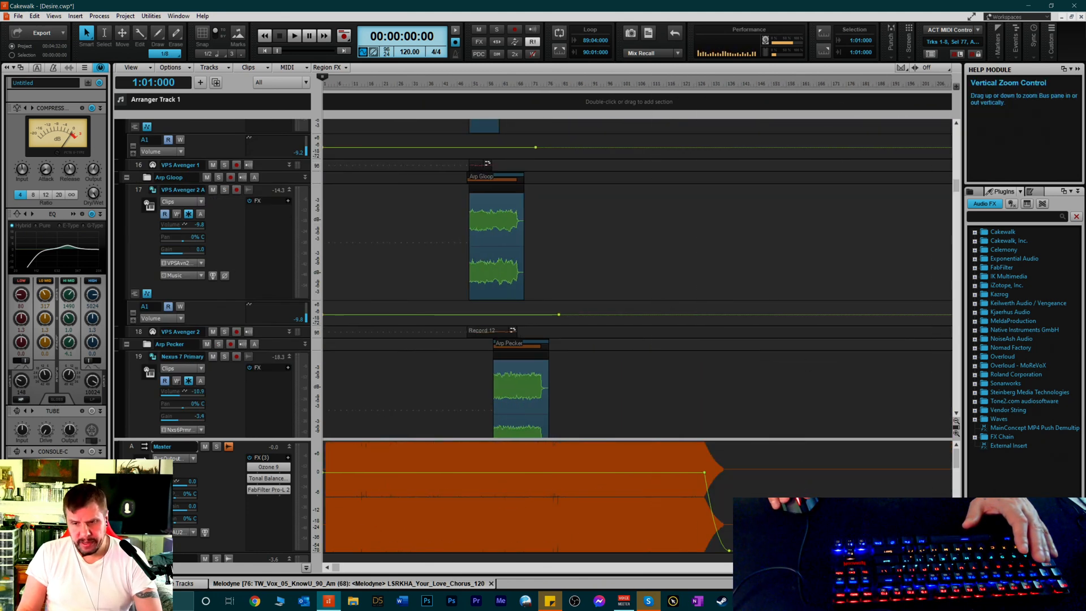
Reduce the bus and track heights to compact rows and look over the staggered clip arrangement across the tracks
{"action": "left_click", "coordinate": [956, 423]}
{"action": "left_click", "coordinate": [956, 423]}
{"action": "left_click", "coordinate": [957, 423]}
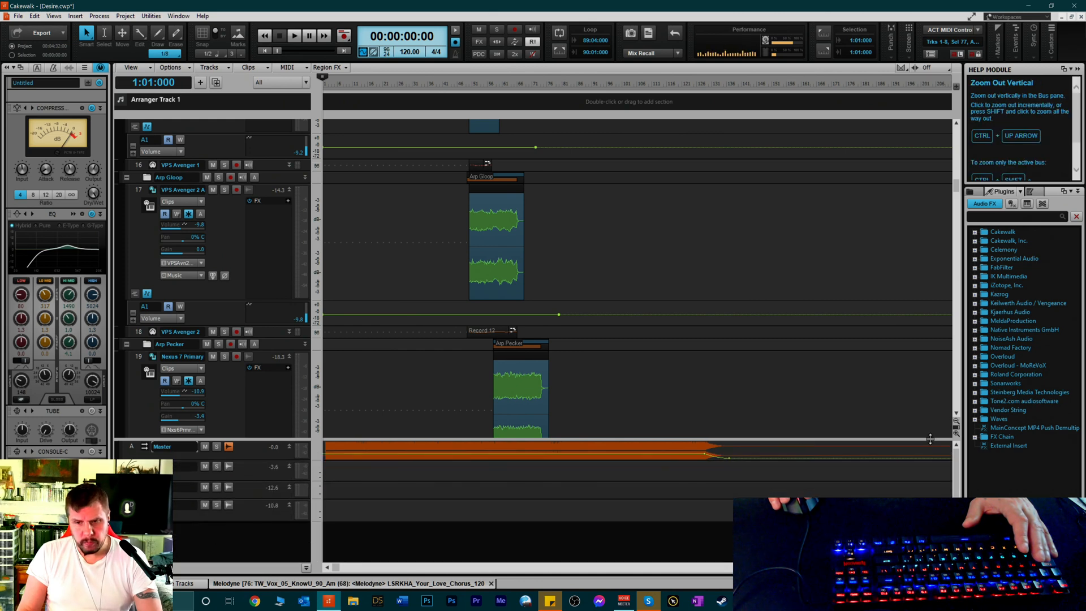
{"action": "left_click", "coordinate": [957, 423]}
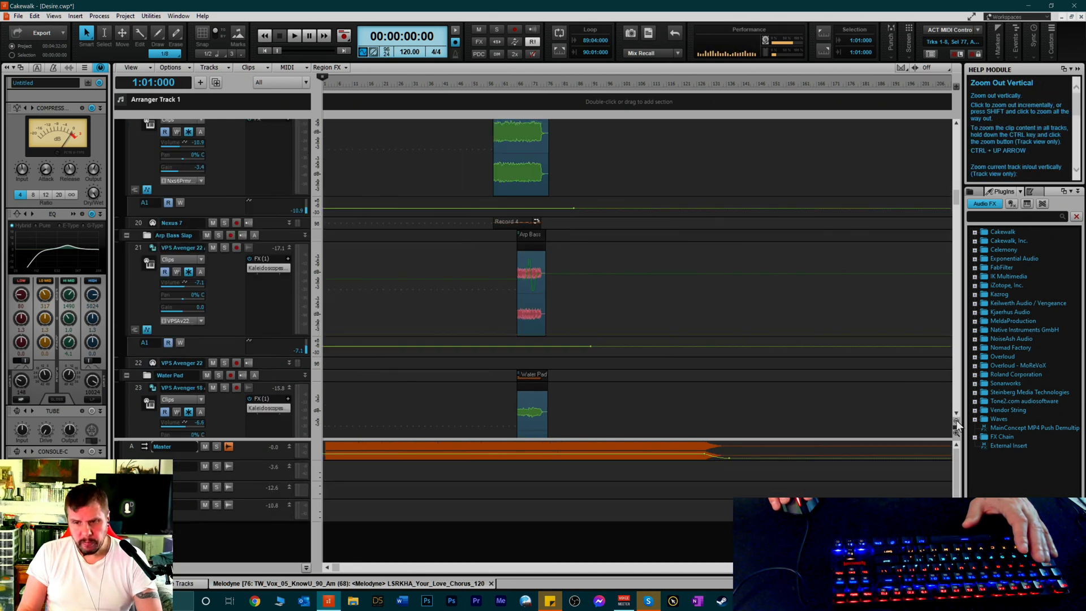
{"action": "left_click", "coordinate": [956, 424]}
{"action": "left_click", "coordinate": [957, 425]}
{"action": "scroll", "coordinate": [642, 274], "scroll_direction": "down", "scroll_amount": 10}
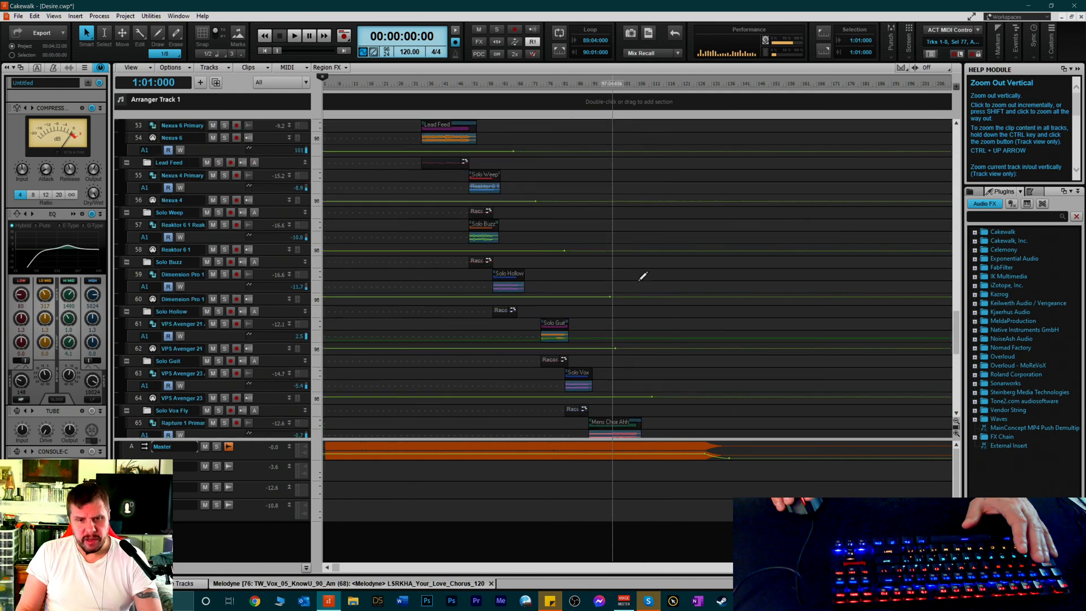
{"action": "scroll", "coordinate": [699, 368], "scroll_direction": "up", "scroll_amount": 20}
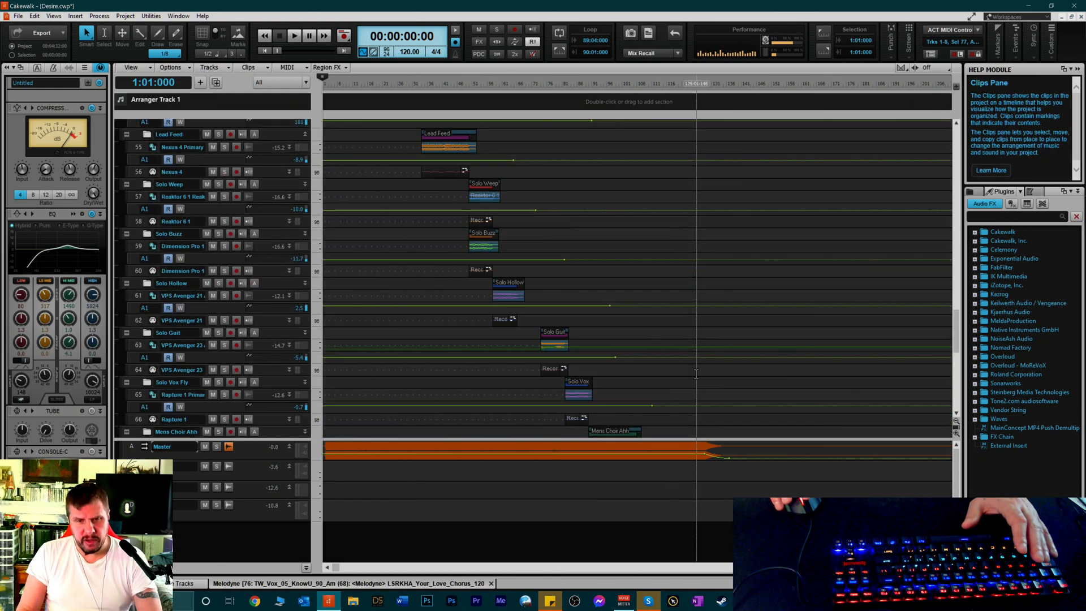
{"action": "scroll", "coordinate": [692, 355], "scroll_direction": "up", "scroll_amount": 15}
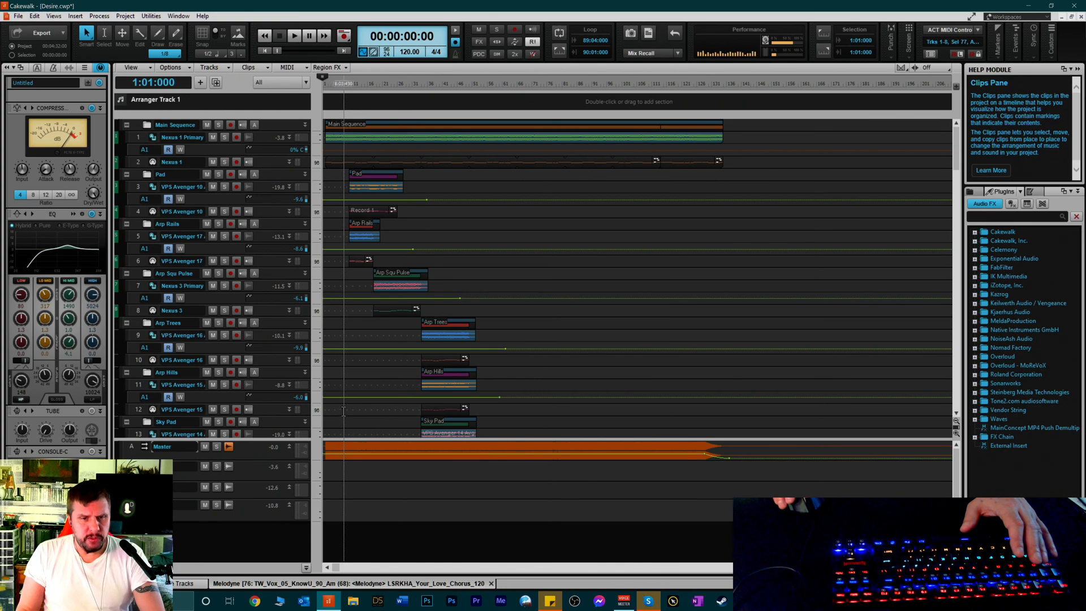
{"action": "scroll", "coordinate": [343, 411], "scroll_direction": "down", "scroll_amount": 13}
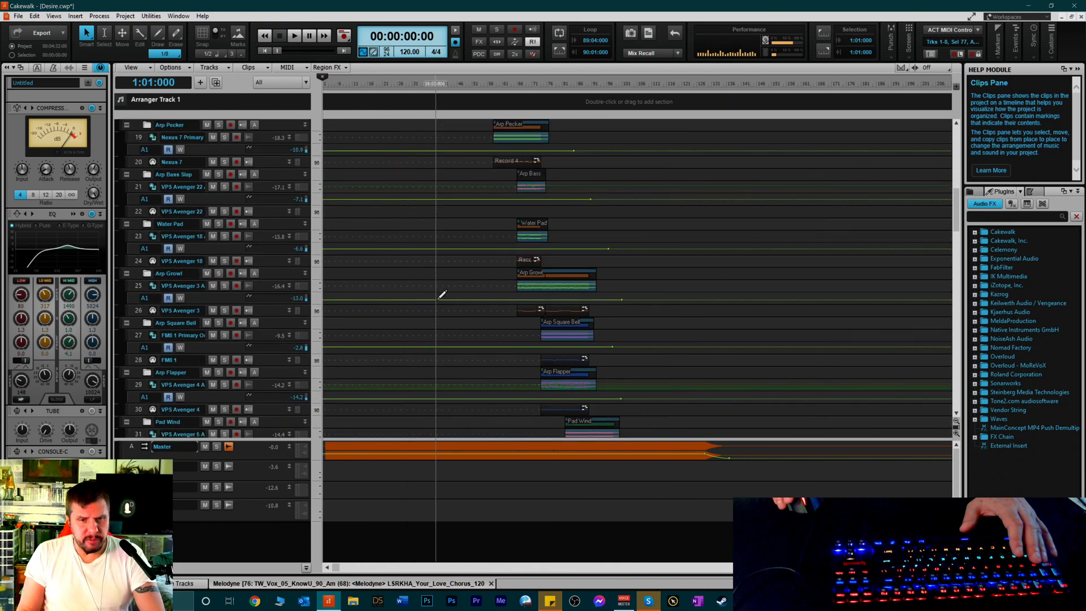
Examine how the arp and solo clips are staggered from Arp Pecker down through the solo tracks towards the vocal tracks
{"action": "scroll", "coordinate": [442, 294], "scroll_direction": "down", "scroll_amount": 17}
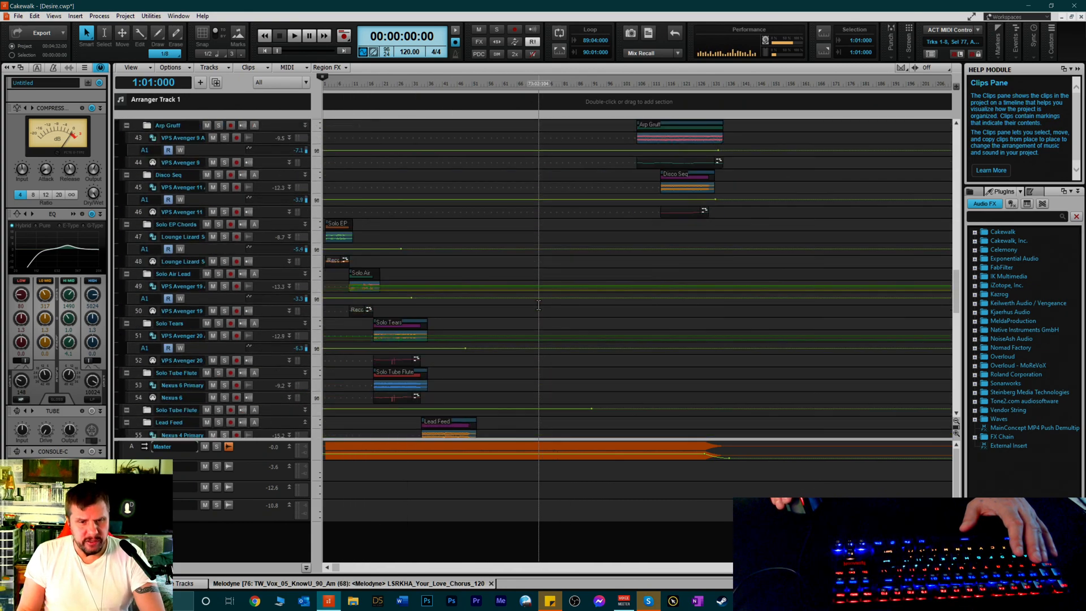
{"action": "scroll", "coordinate": [538, 306], "scroll_direction": "down", "scroll_amount": 13}
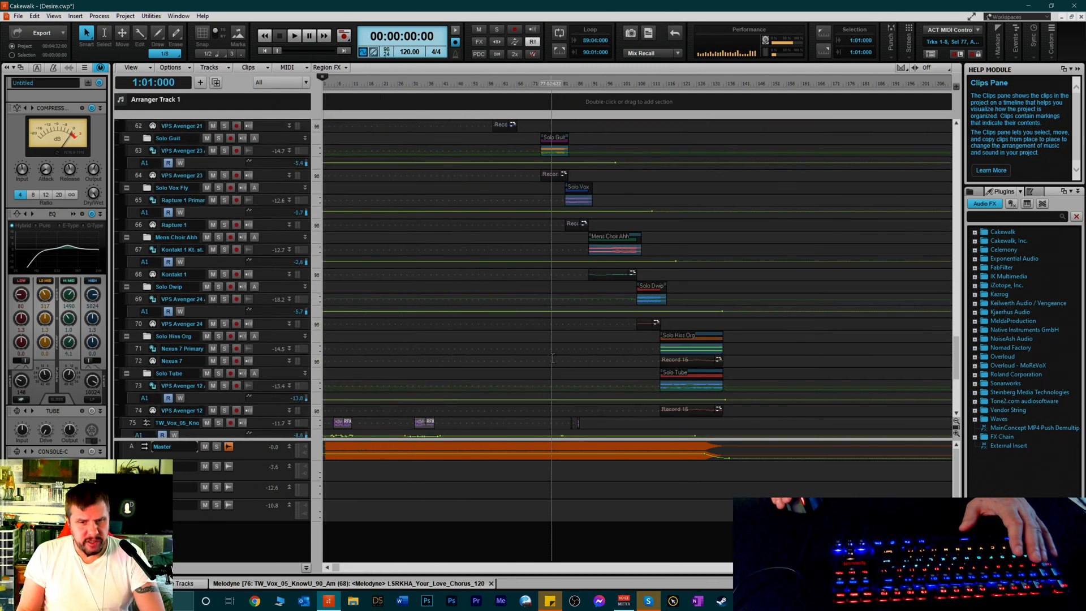
{"action": "scroll", "coordinate": [552, 358], "scroll_direction": "down", "scroll_amount": 4}
{"action": "scroll", "coordinate": [654, 243], "scroll_direction": "up", "scroll_amount": 13}
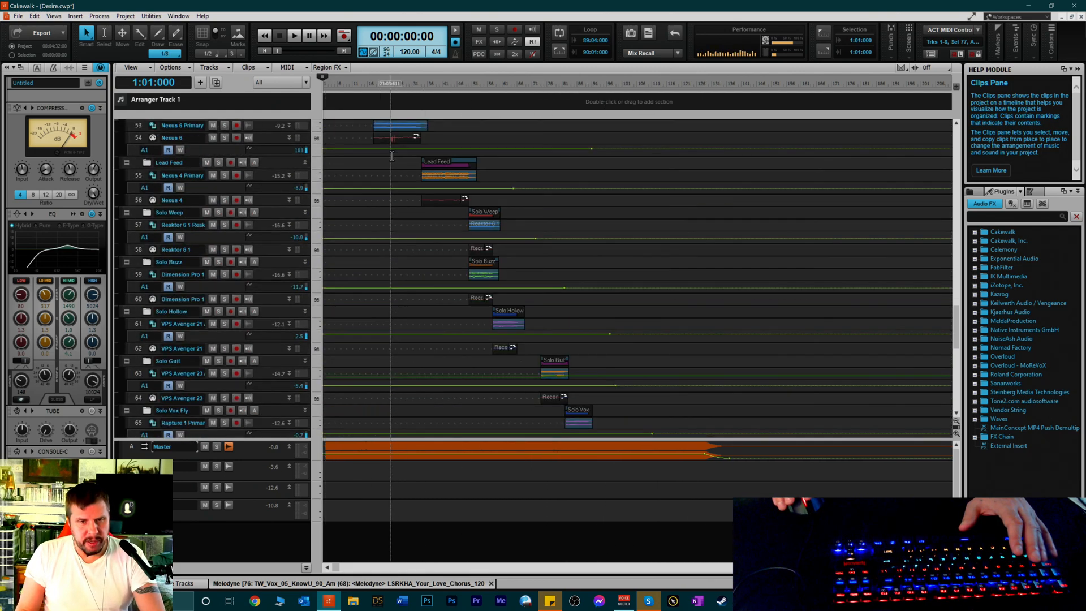
{"action": "scroll", "coordinate": [392, 155], "scroll_direction": "up", "scroll_amount": 3}
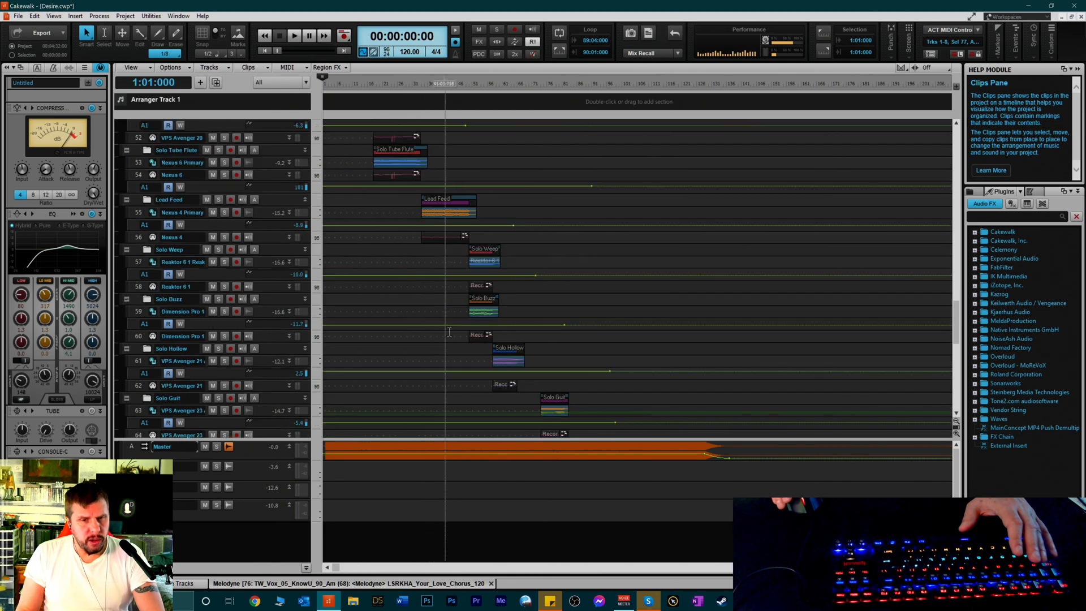
{"action": "scroll", "coordinate": [492, 326], "scroll_direction": "down", "scroll_amount": 9}
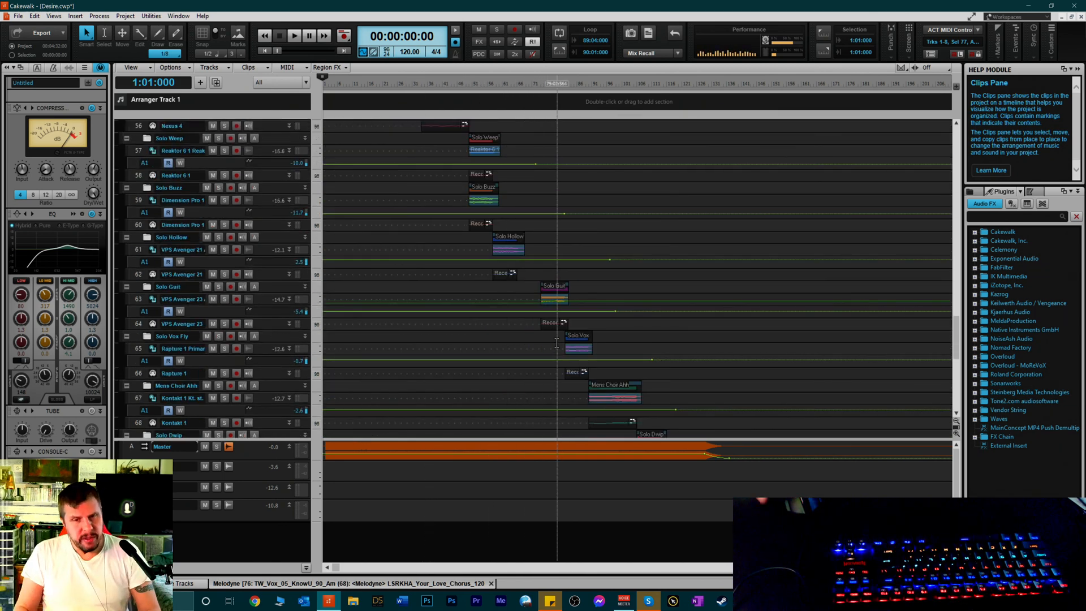
Review the clip arrangement from the solo tracks back up through the arps to the Pad track
{"action": "scroll", "coordinate": [594, 305], "scroll_direction": "up", "scroll_amount": 15}
{"action": "scroll", "coordinate": [599, 291], "scroll_direction": "up", "scroll_amount": 15}
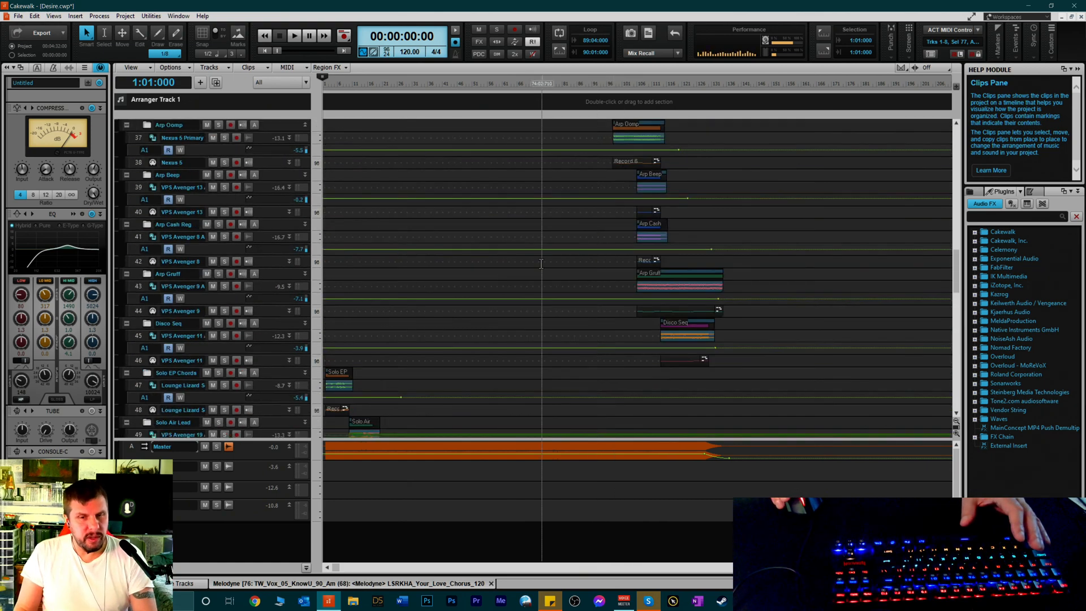
{"action": "scroll", "coordinate": [476, 196], "scroll_direction": "up", "scroll_amount": 10}
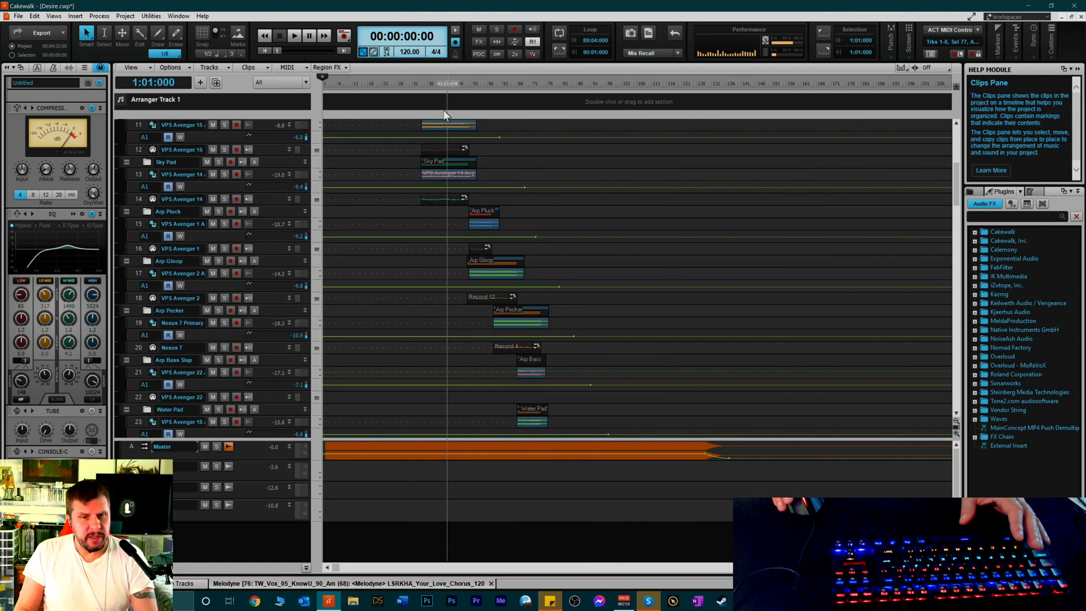
{"action": "scroll", "coordinate": [356, 135], "scroll_direction": "up", "scroll_amount": 3}
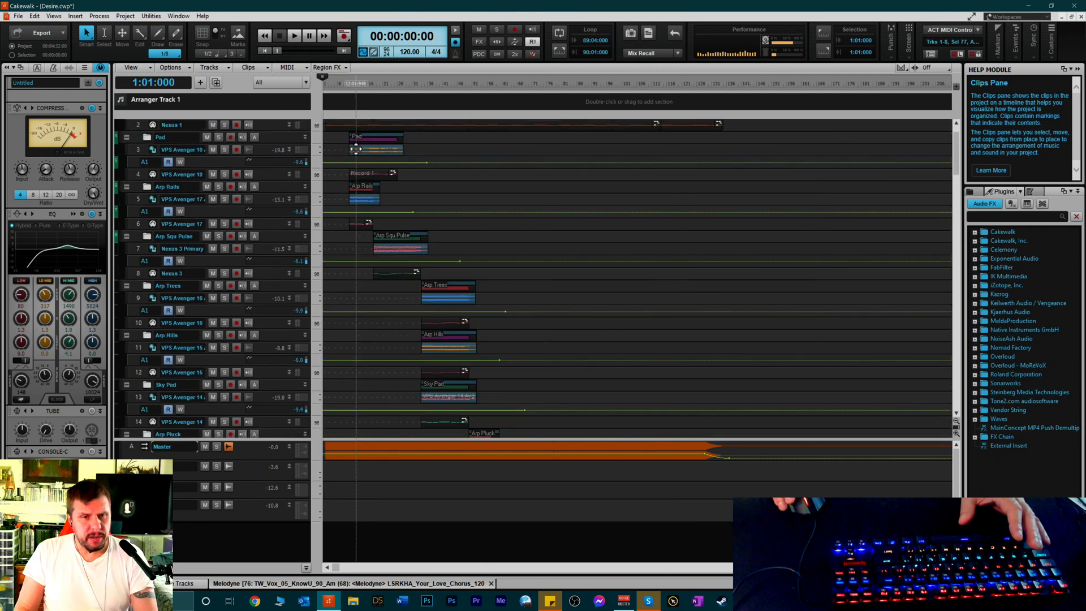
Examine the clips from the Pad and arp tracks down to the vocal tracks at the end of the track list
{"action": "scroll", "coordinate": [385, 249], "scroll_direction": "down", "scroll_amount": 5}
{"action": "scroll", "coordinate": [386, 256], "scroll_direction": "down", "scroll_amount": 20}
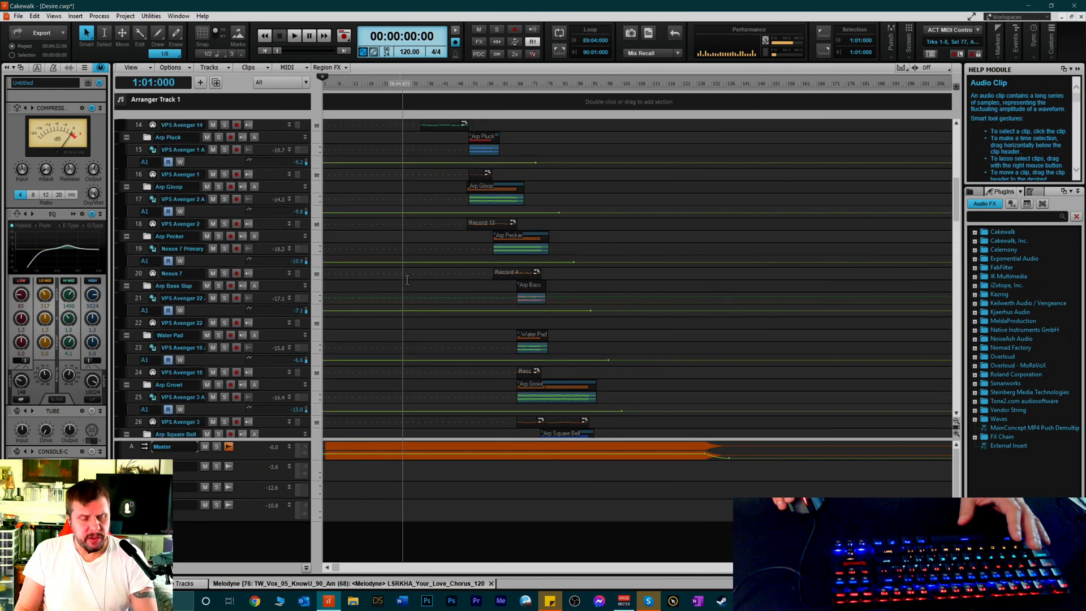
{"action": "scroll", "coordinate": [439, 354], "scroll_direction": "down", "scroll_amount": 15}
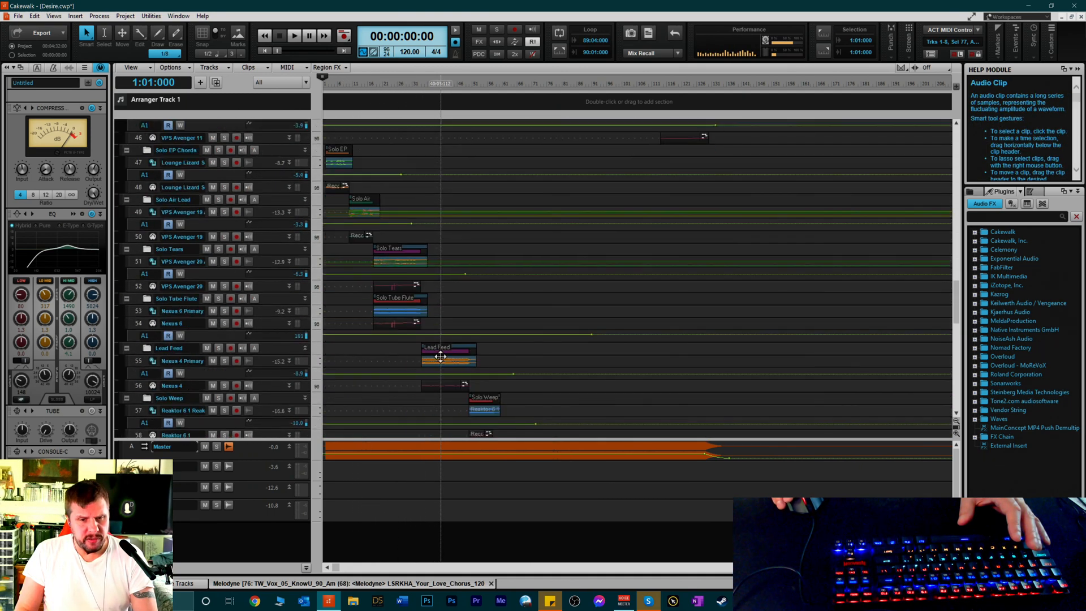
{"action": "scroll", "coordinate": [519, 397], "scroll_direction": "down", "scroll_amount": 10}
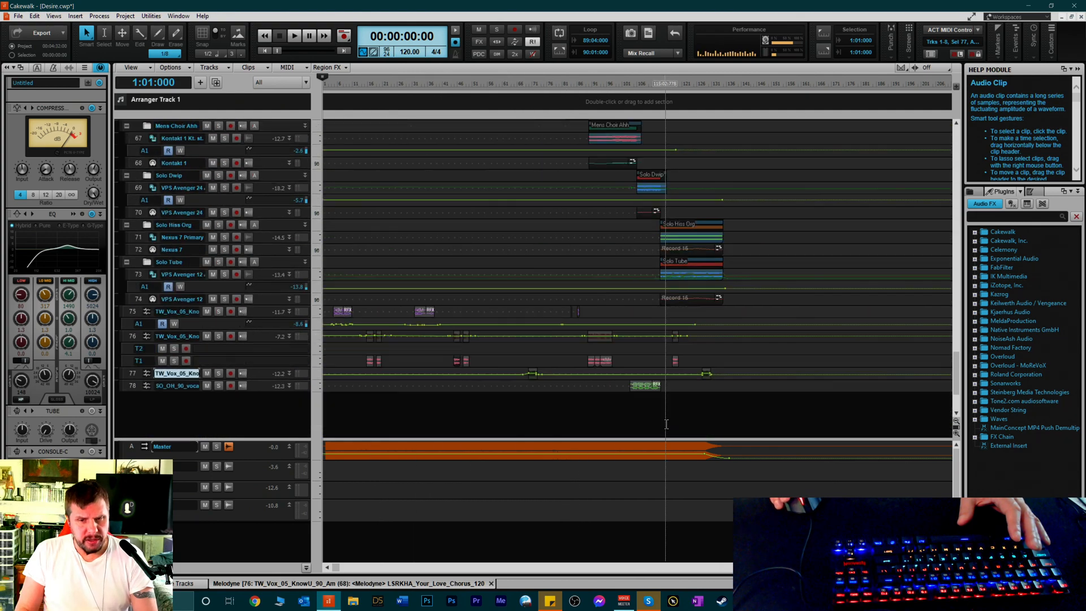
{"action": "scroll", "coordinate": [554, 339], "scroll_direction": "up", "scroll_amount": 8}
{"action": "scroll", "coordinate": [560, 324], "scroll_direction": "down", "scroll_amount": 5}
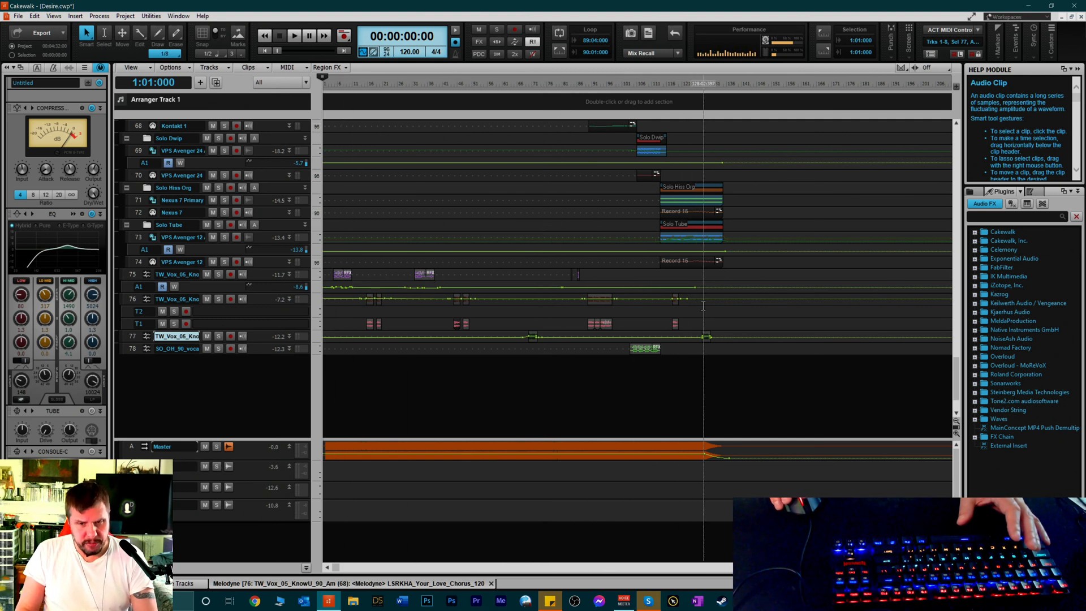
Review the staggered solo and arp clips from the vocal tracks back up to the Main Sequence track
{"action": "scroll", "coordinate": [552, 272], "scroll_direction": "up", "scroll_amount": 4}
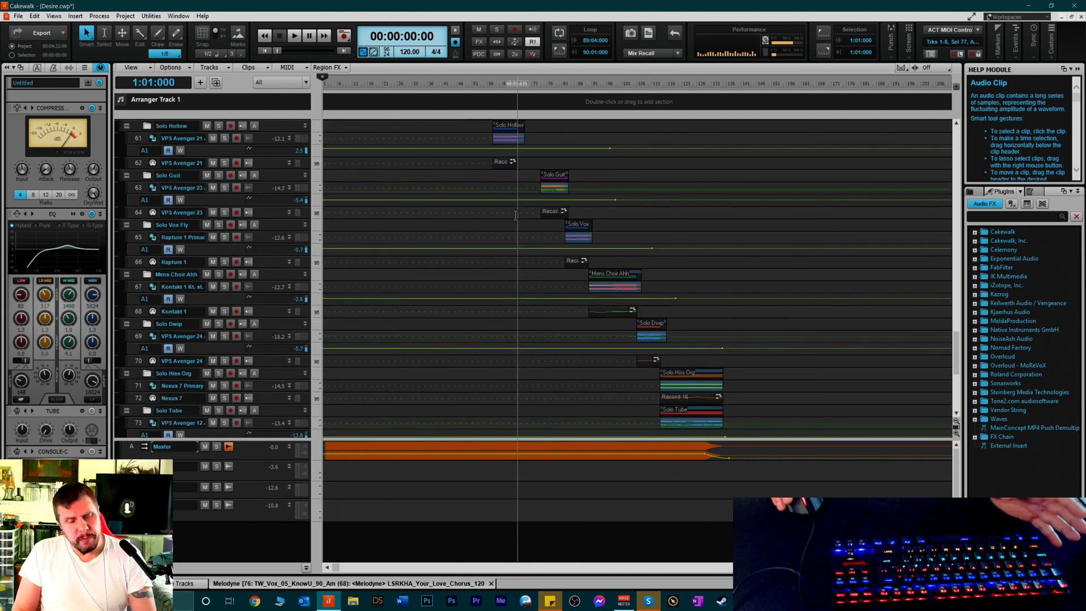
{"action": "scroll", "coordinate": [517, 272], "scroll_direction": "up", "scroll_amount": 1}
{"action": "scroll", "coordinate": [510, 292], "scroll_direction": "up", "scroll_amount": 2}
{"action": "scroll", "coordinate": [510, 292], "scroll_direction": "up", "scroll_amount": 6}
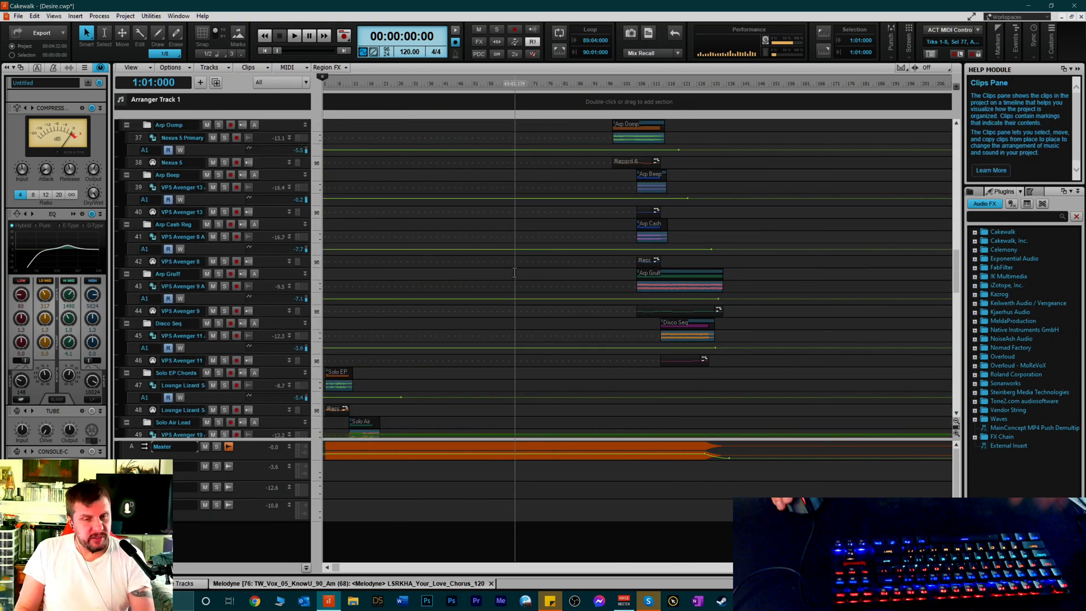
{"action": "scroll", "coordinate": [514, 260], "scroll_direction": "up", "scroll_amount": 8}
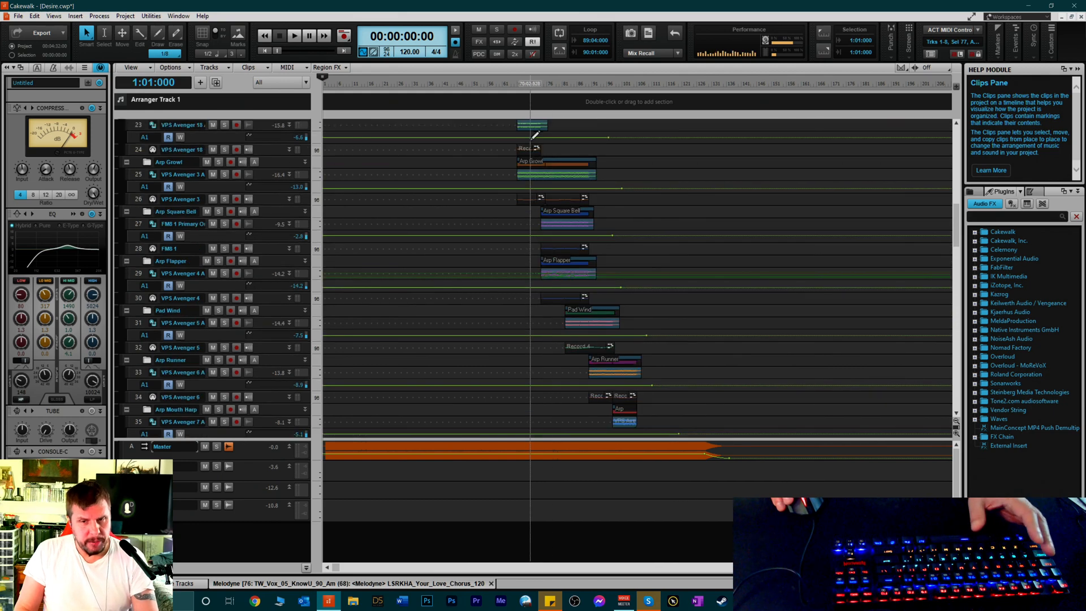
{"action": "scroll", "coordinate": [548, 169], "scroll_direction": "up", "scroll_amount": 4}
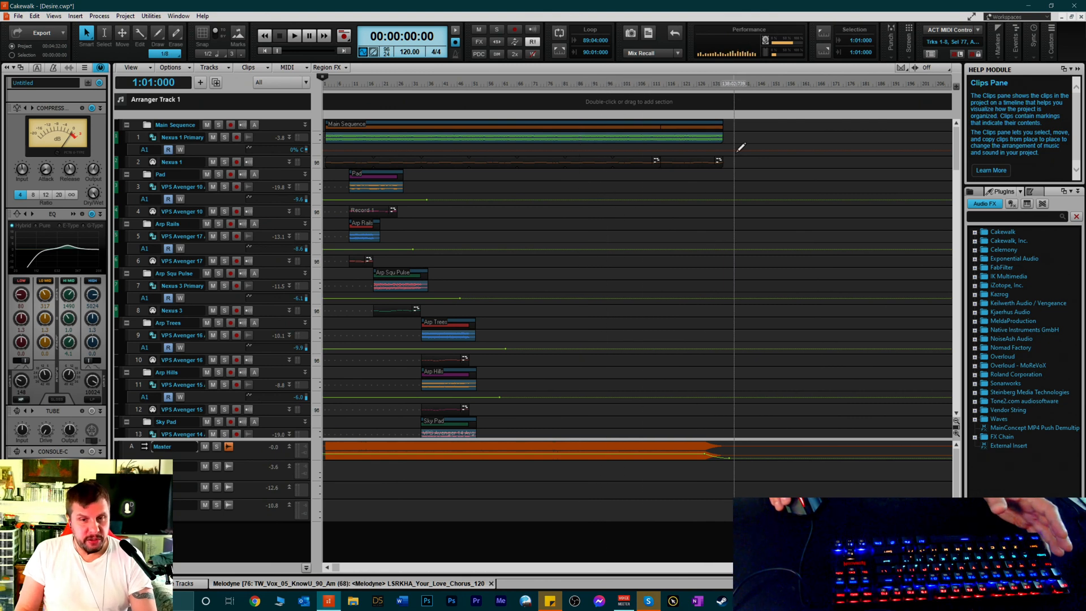
{"action": "scroll", "coordinate": [736, 162], "scroll_direction": "down", "scroll_amount": 2}
{"action": "scroll", "coordinate": [736, 161], "scroll_direction": "up", "scroll_amount": 2}
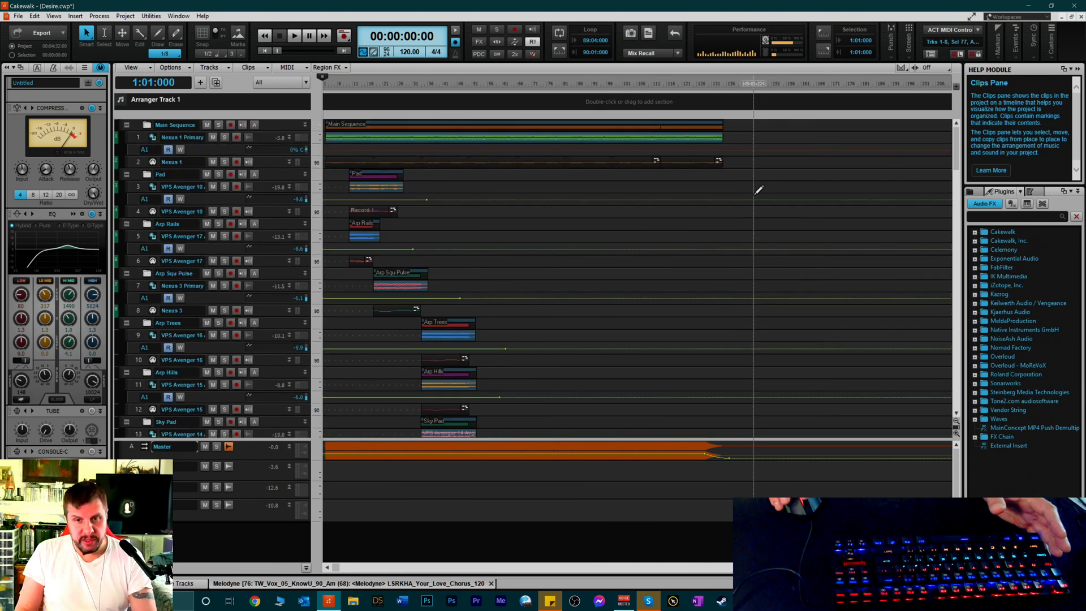
Place the playhead near measure 129 and extend the end of the Main Sequence clip to about measure 137
{"action": "left_click", "coordinate": [706, 91]}
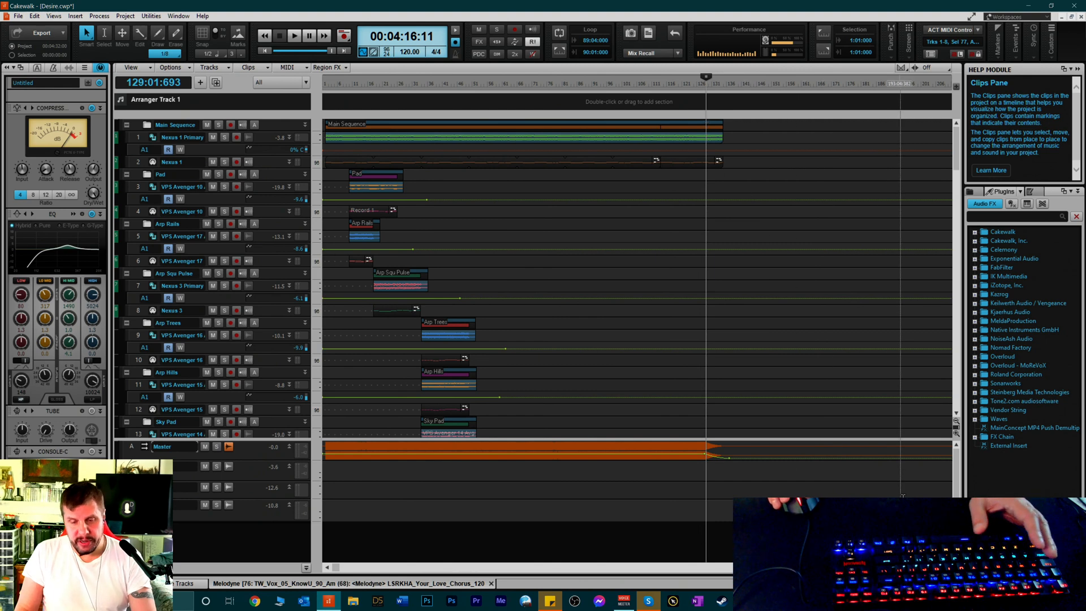
{"action": "scroll", "coordinate": [706, 92], "scroll_direction": "up", "scroll_amount": 11}
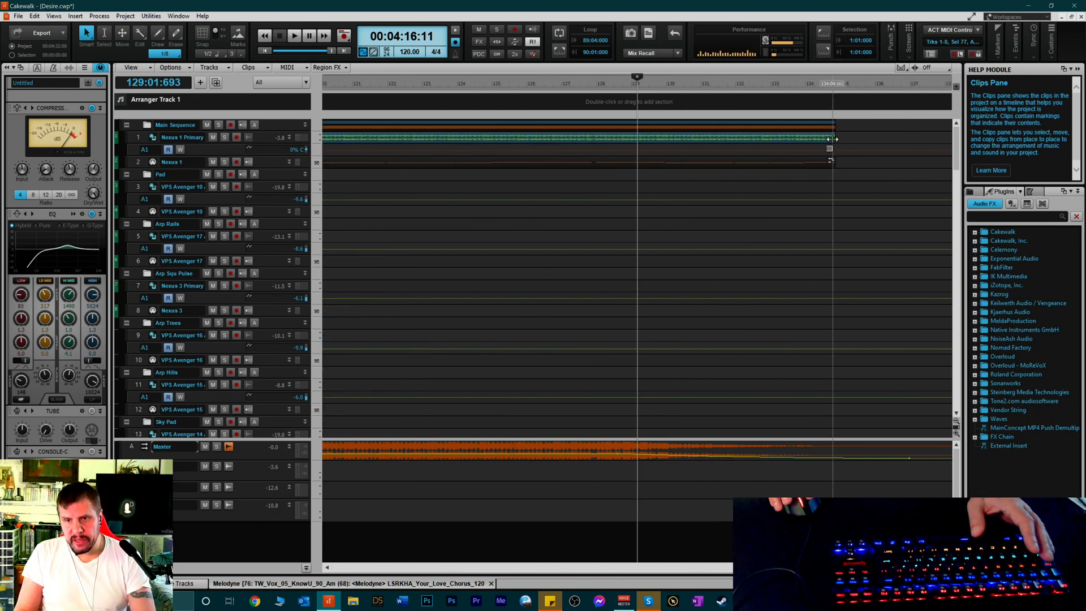
{"action": "left_click_drag", "start_coordinate": [839, 138], "coordinate": [909, 139]}
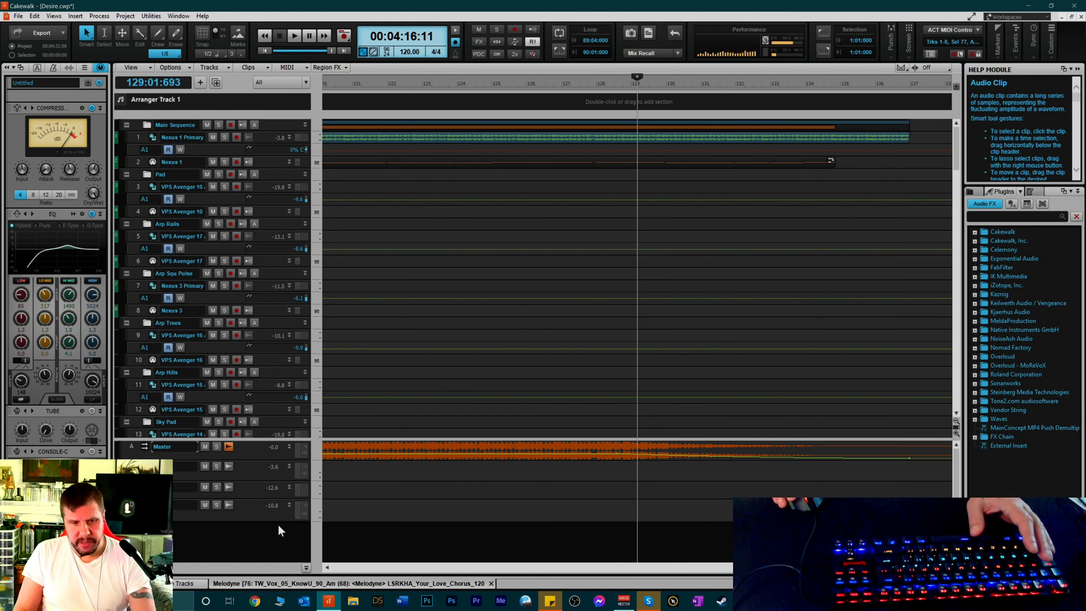
Enlarge the Master bus row to show its waveform and fade-out envelope, and look over the tracks at the song's end
{"action": "left_click_drag", "start_coordinate": [280, 464], "coordinate": [290, 537]}
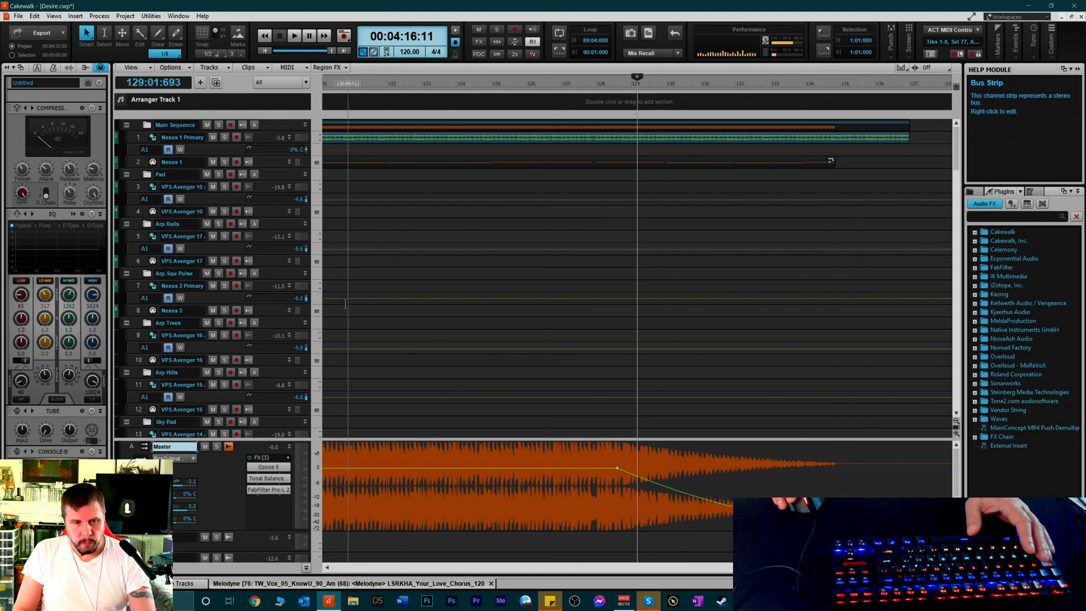
{"action": "scroll", "coordinate": [436, 276], "scroll_direction": "down", "scroll_amount": 5}
{"action": "scroll", "coordinate": [436, 276], "scroll_direction": "down", "scroll_amount": 5}
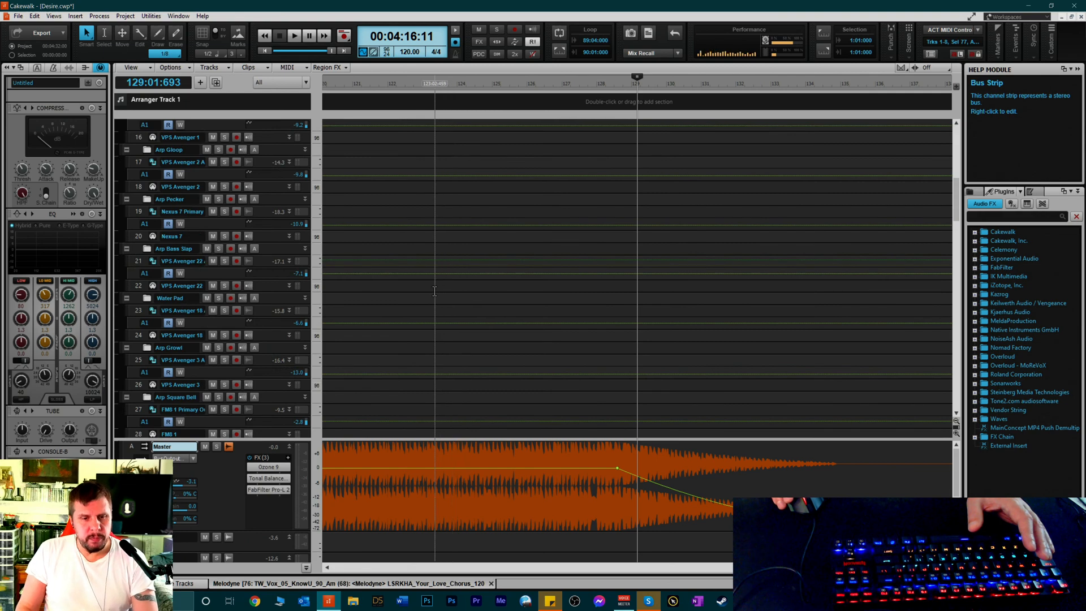
{"action": "scroll", "coordinate": [426, 263], "scroll_direction": "down", "scroll_amount": 4}
{"action": "scroll", "coordinate": [433, 266], "scroll_direction": "up", "scroll_amount": 5}
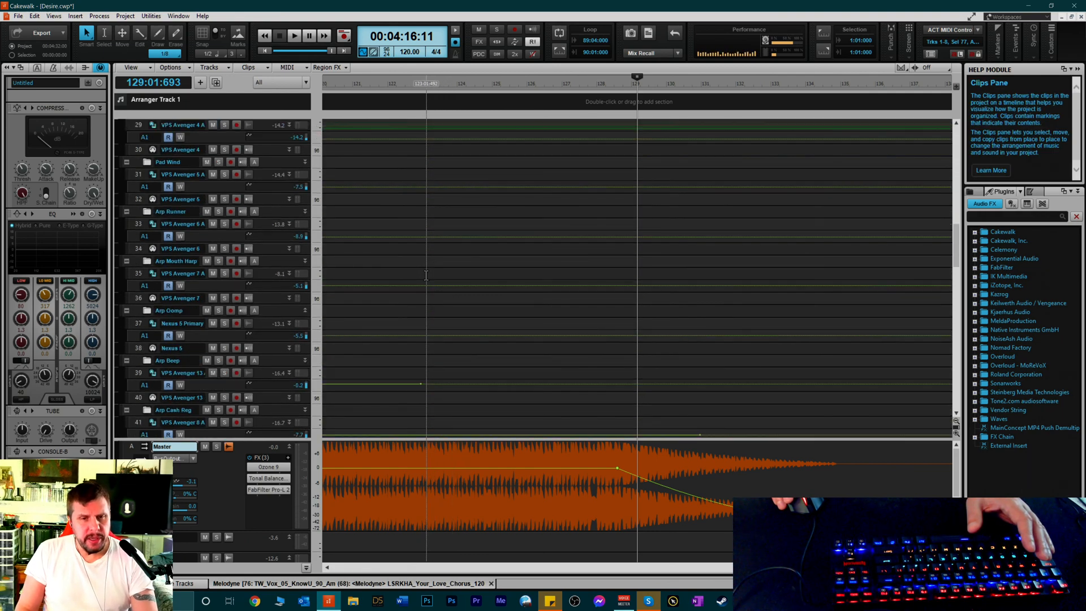
{"action": "scroll", "coordinate": [445, 245], "scroll_direction": "up", "scroll_amount": 6}
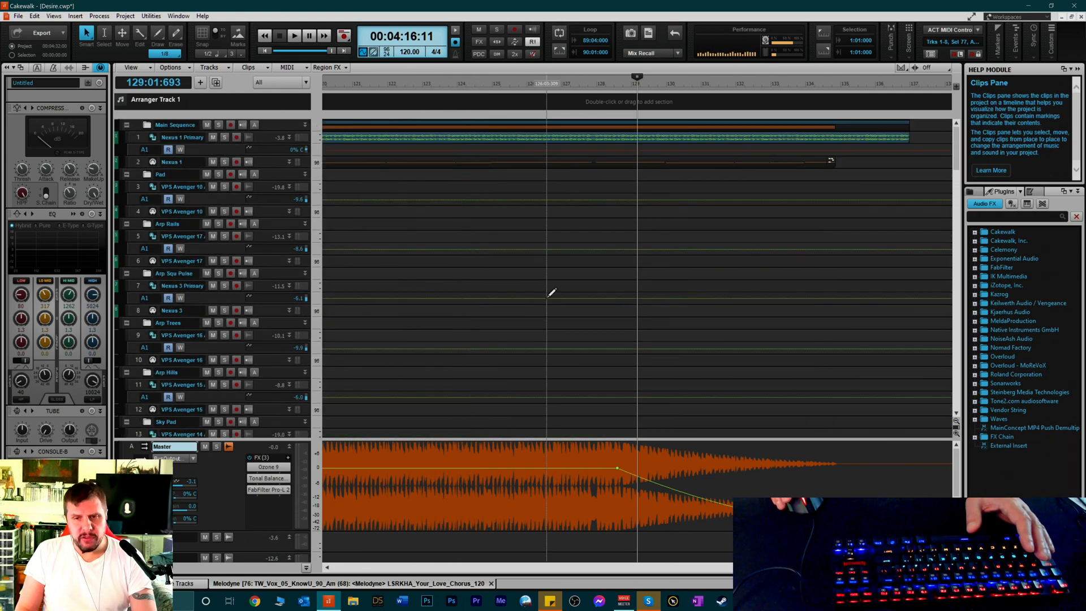
Play the song's fade-out ending from measure 133 and stop playback
{"action": "left_click", "coordinate": [800, 87]}
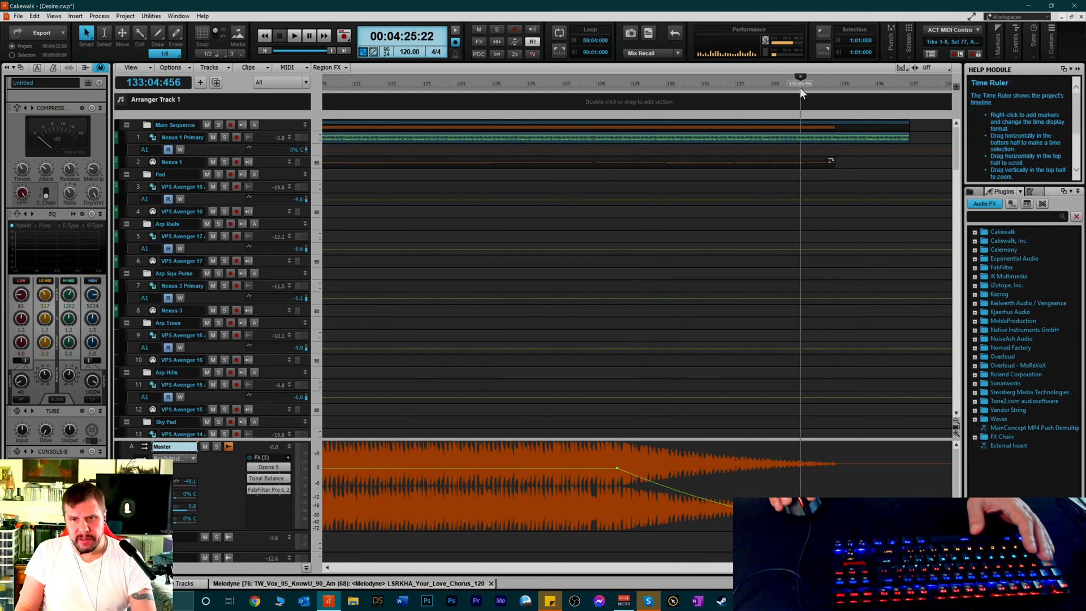
{"action": "key", "text": "space"}
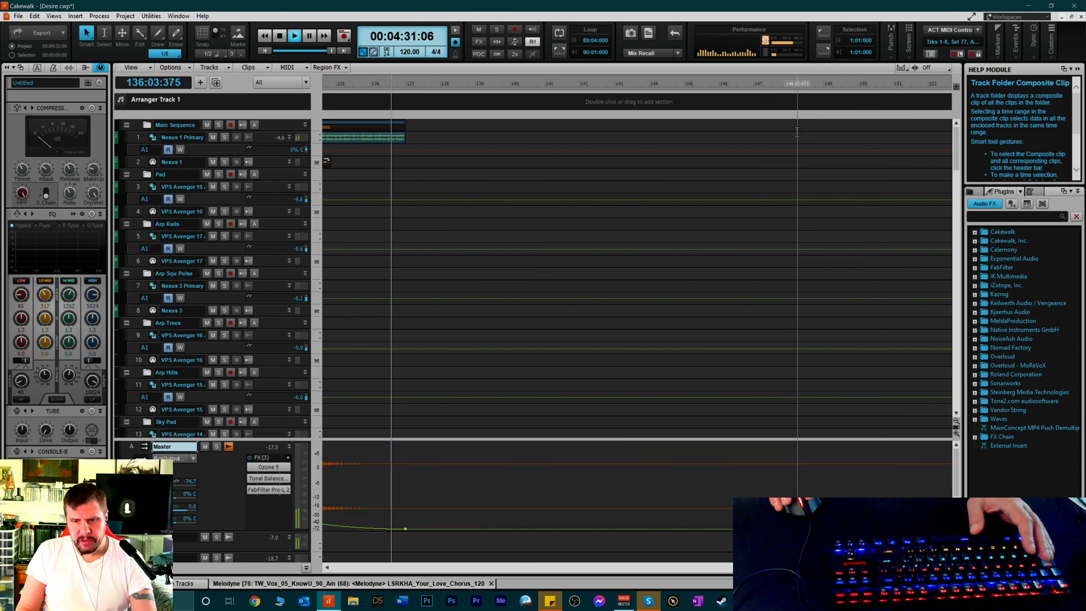
{"action": "key", "text": "space"}
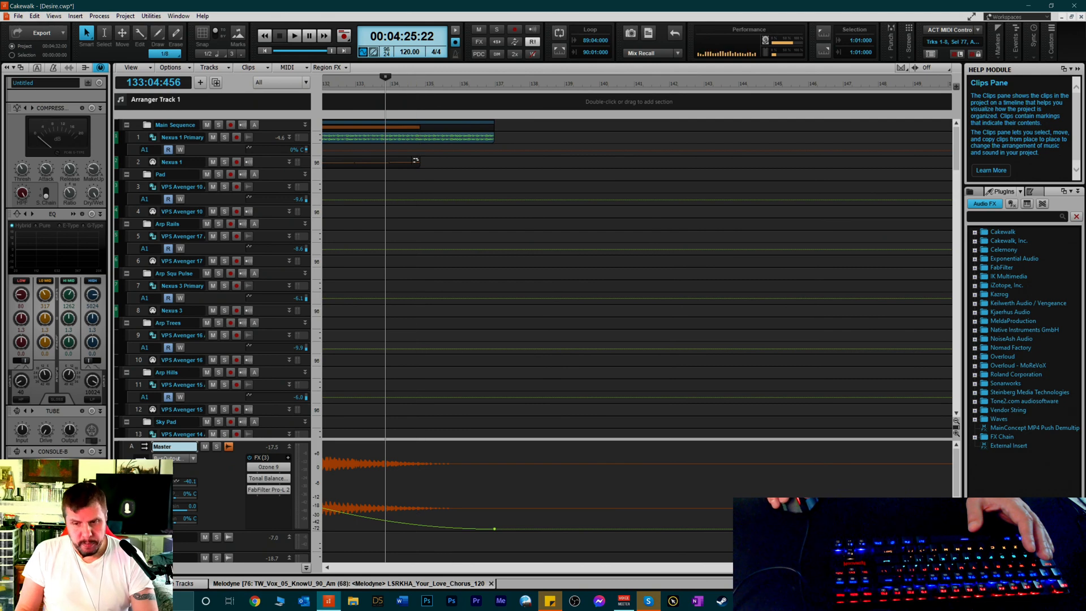
Return to the beginning of the song and place the playhead near the start of measure 1
{"action": "left_click_drag", "start_coordinate": [809, 567], "coordinate": [304, 548]}
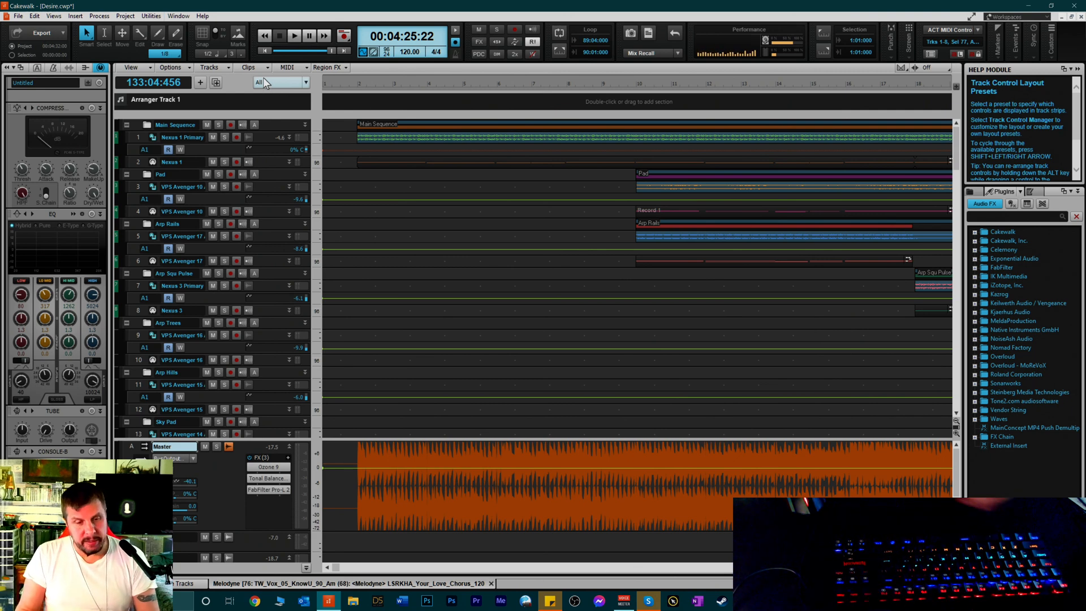
{"action": "left_click", "coordinate": [335, 86]}
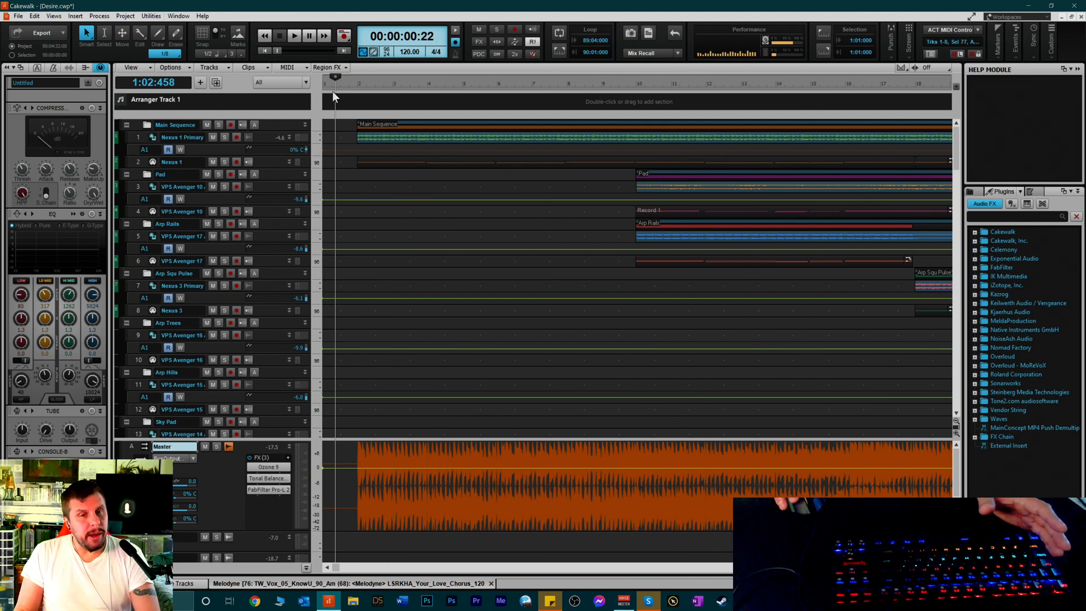
{"action": "left_click", "coordinate": [329, 88]}
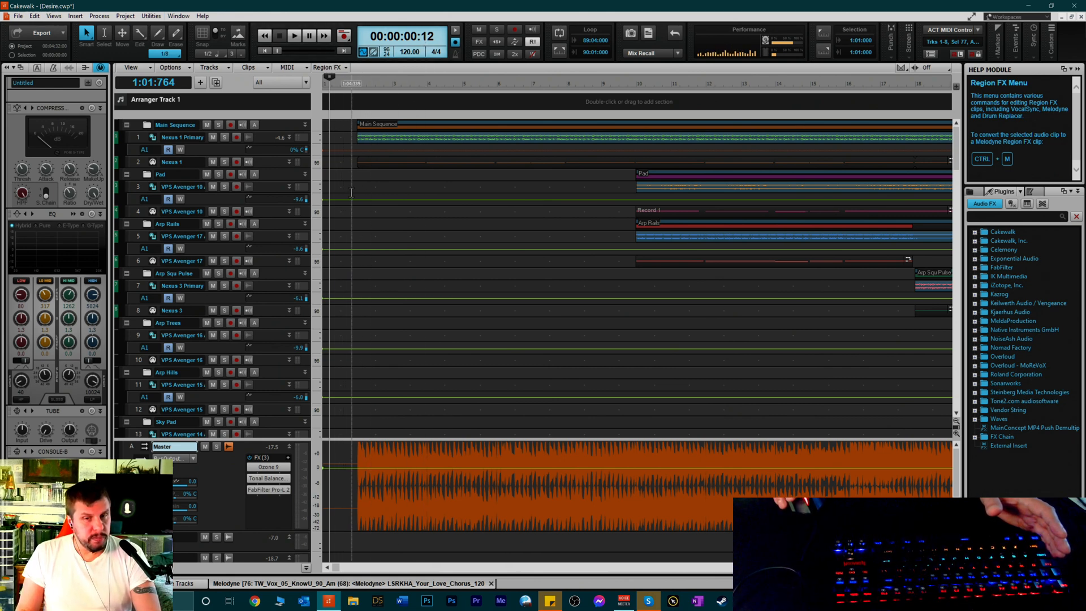
Look over the tracks' opening measures and enlarge the track area at the bus pane's expense
{"action": "scroll", "coordinate": [368, 181], "scroll_direction": "down", "scroll_amount": 15}
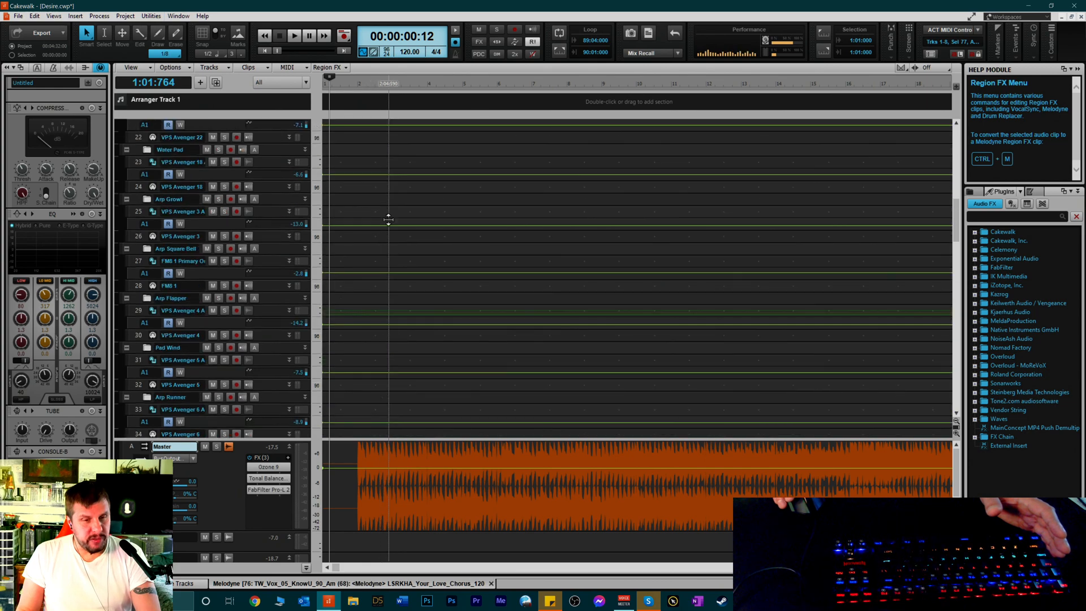
{"action": "scroll", "coordinate": [388, 219], "scroll_direction": "up", "scroll_amount": 5}
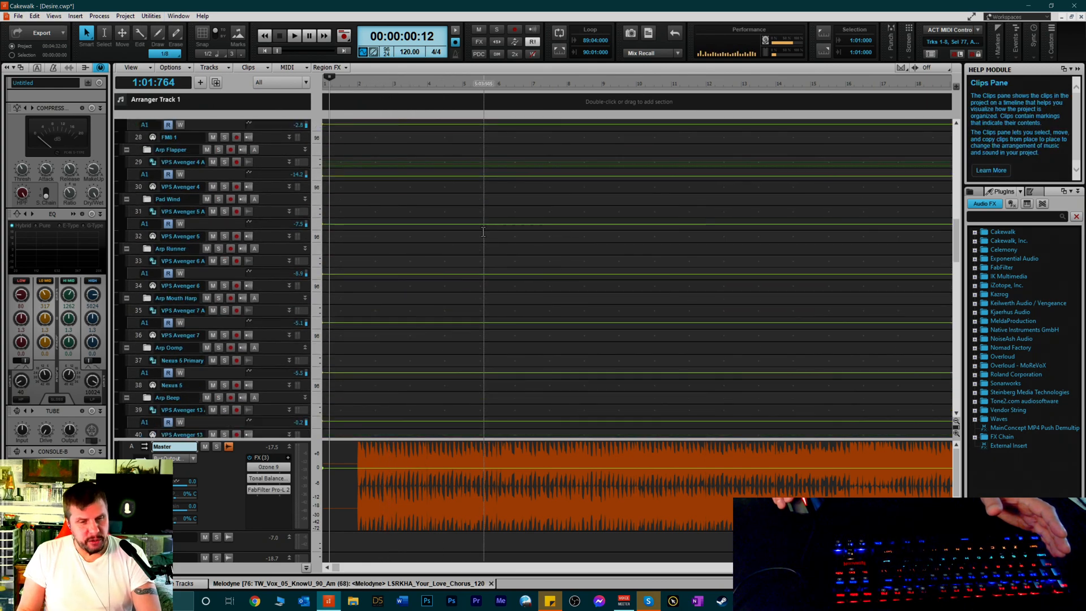
{"action": "scroll", "coordinate": [480, 229], "scroll_direction": "up", "scroll_amount": 12}
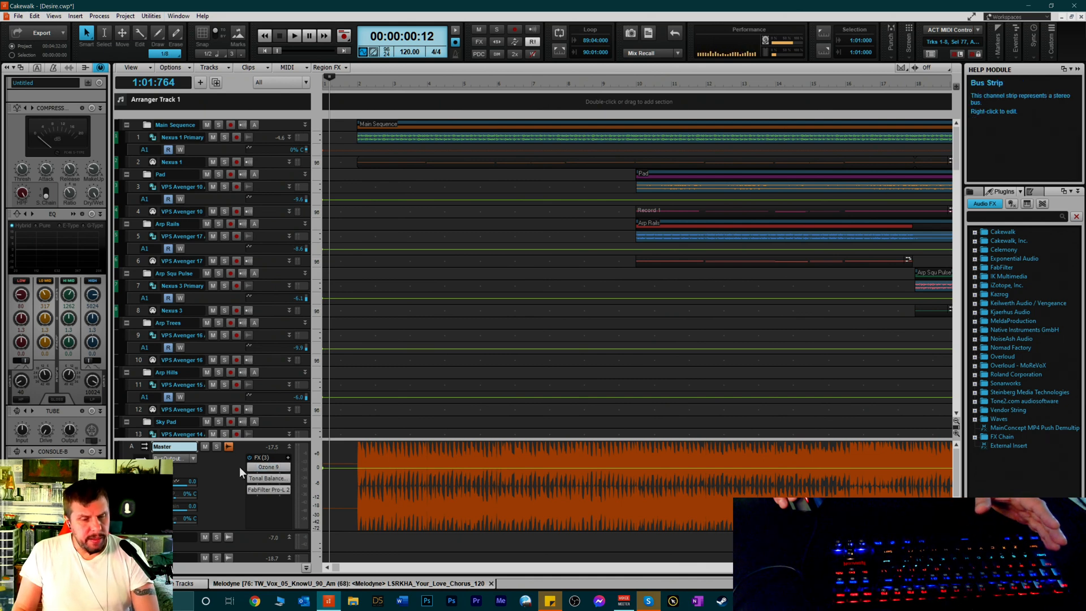
{"action": "left_click_drag", "start_coordinate": [259, 439], "coordinate": [254, 488]}
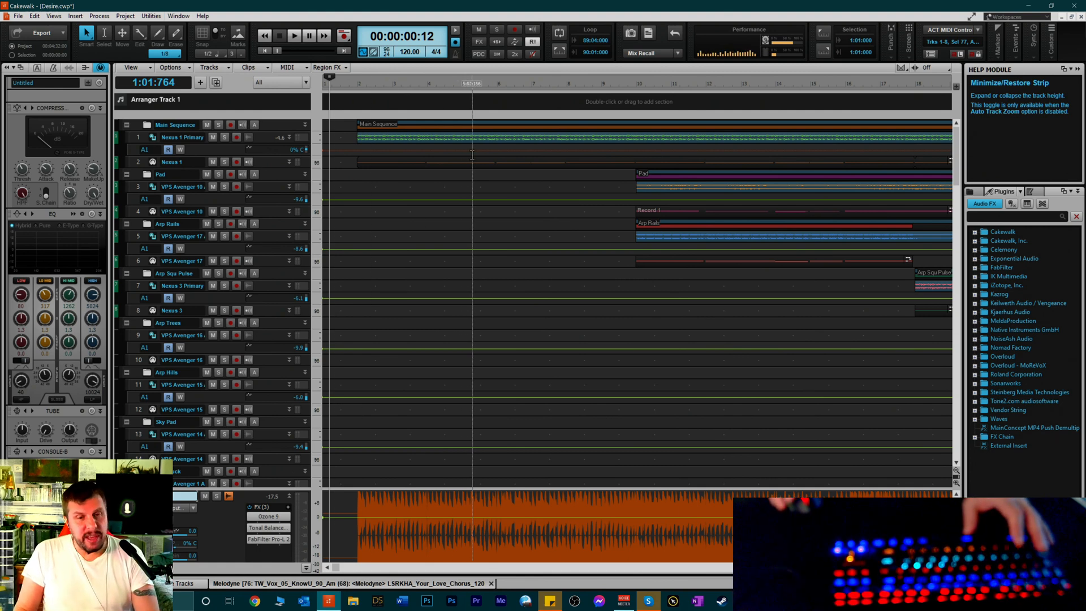
{"action": "scroll", "coordinate": [431, 317], "scroll_direction": "down", "scroll_amount": 5}
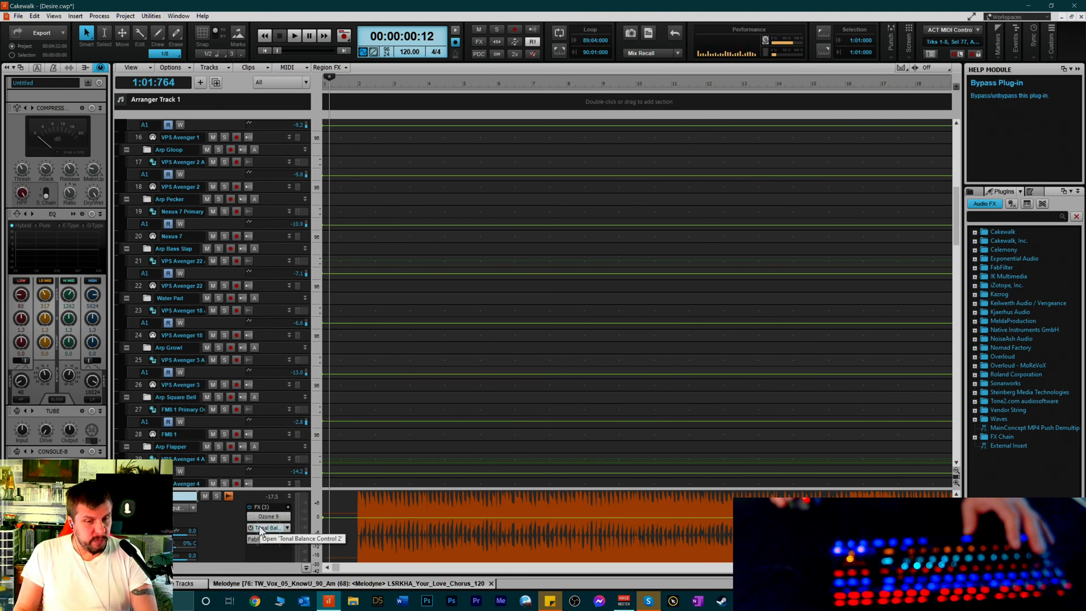
Enlarge the bus pane to show all the buses and bypass the FX racks of every bus from the Master bus
{"action": "scroll", "coordinate": [226, 530], "scroll_direction": "down", "scroll_amount": 2}
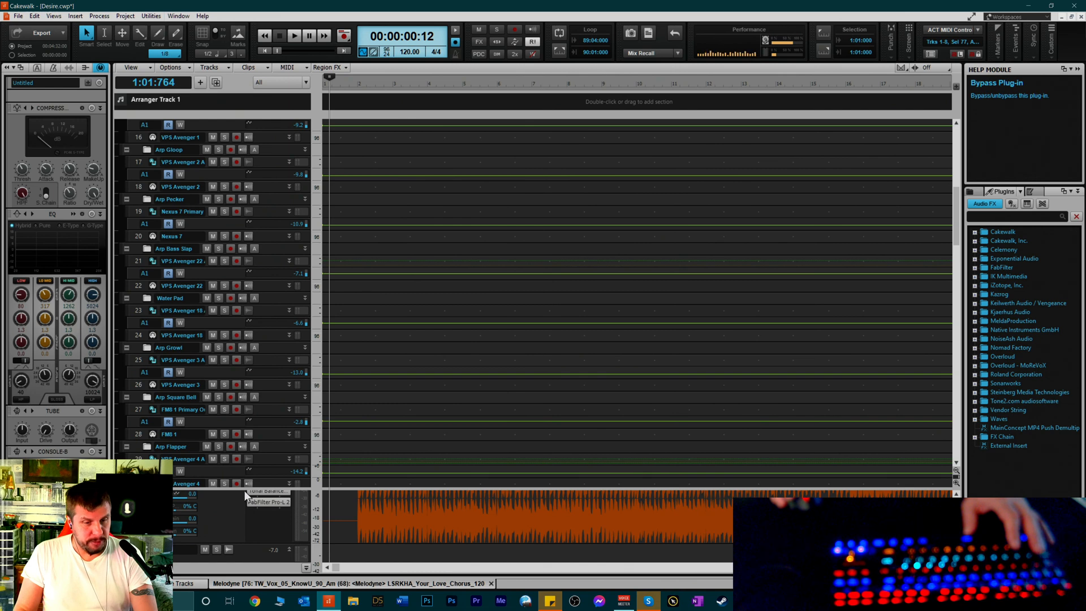
{"action": "scroll", "coordinate": [243, 491], "scroll_direction": "up", "scroll_amount": 2}
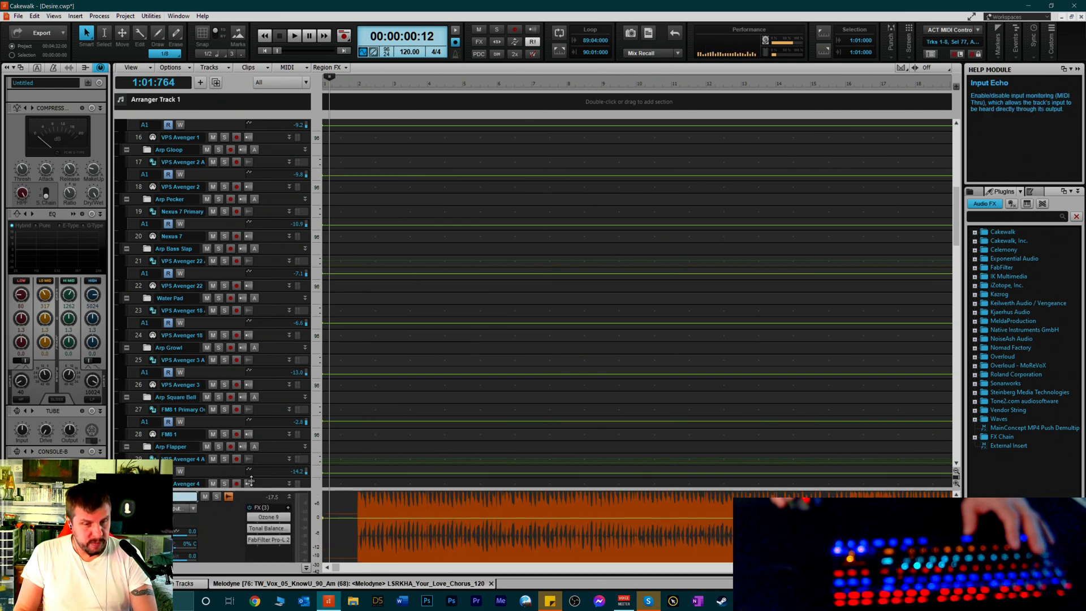
{"action": "left_click_drag", "start_coordinate": [251, 481], "coordinate": [252, 203]}
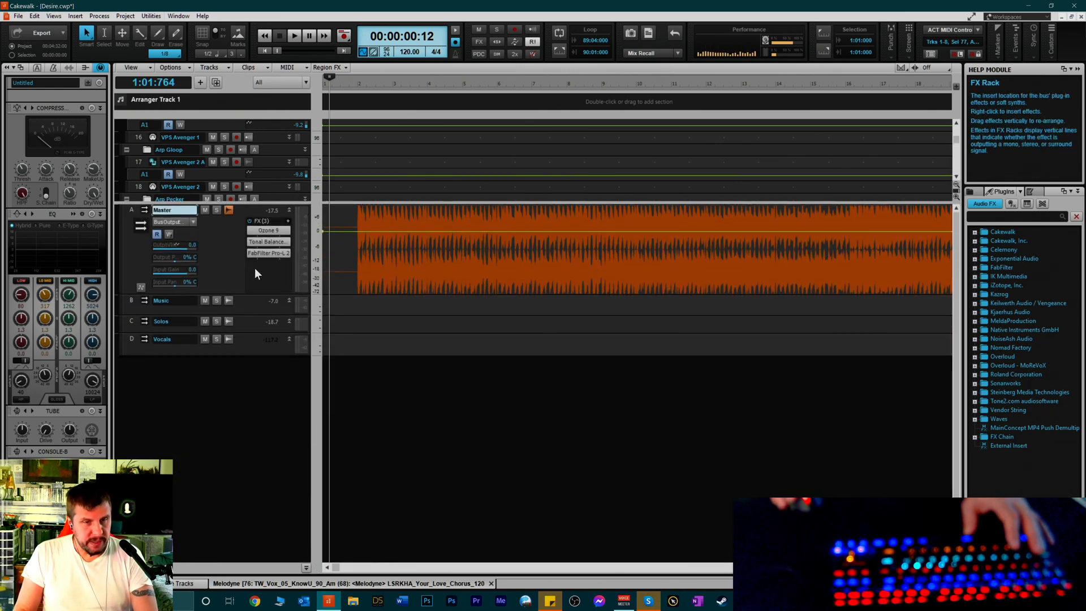
{"action": "right_click", "coordinate": [255, 270]}
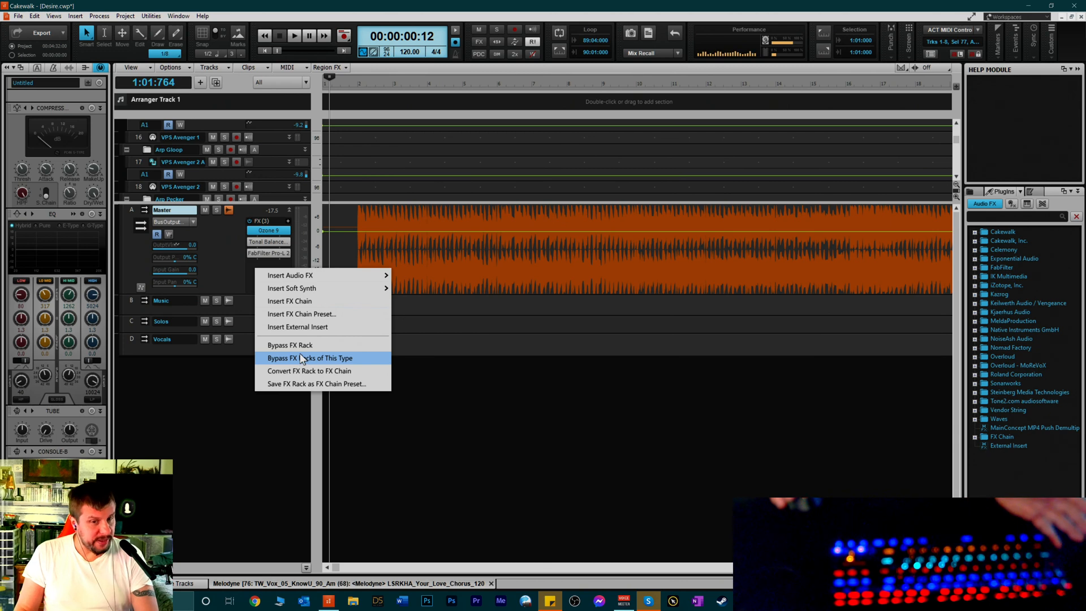
{"action": "left_click", "coordinate": [302, 358]}
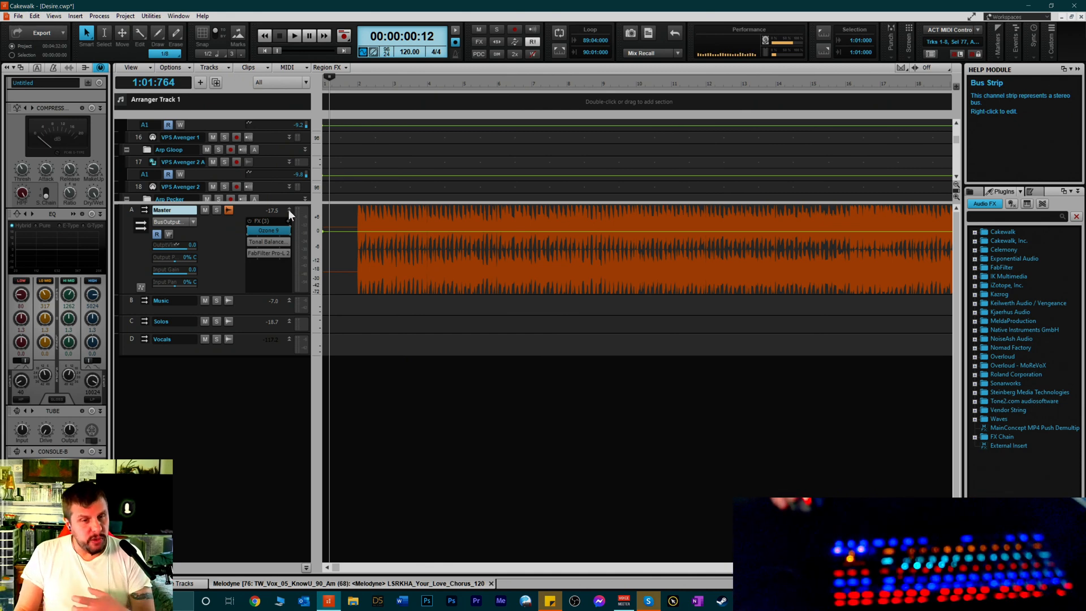
Turn off the bypass of the bus FX racks and enlarge the track area at the bus pane's expense
{"action": "right_click", "coordinate": [260, 269]}
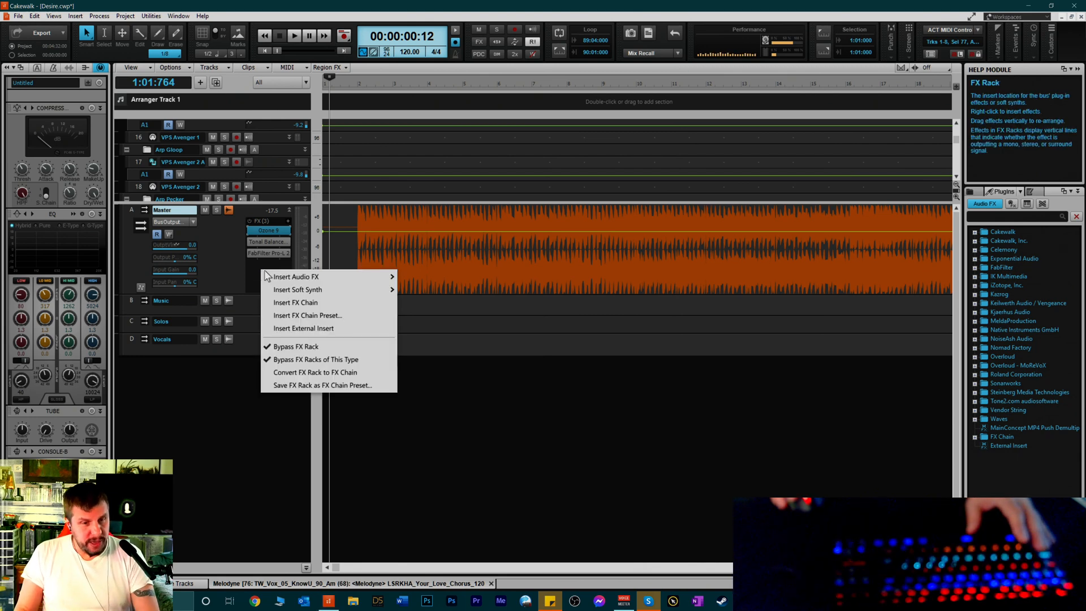
{"action": "left_click", "coordinate": [284, 362]}
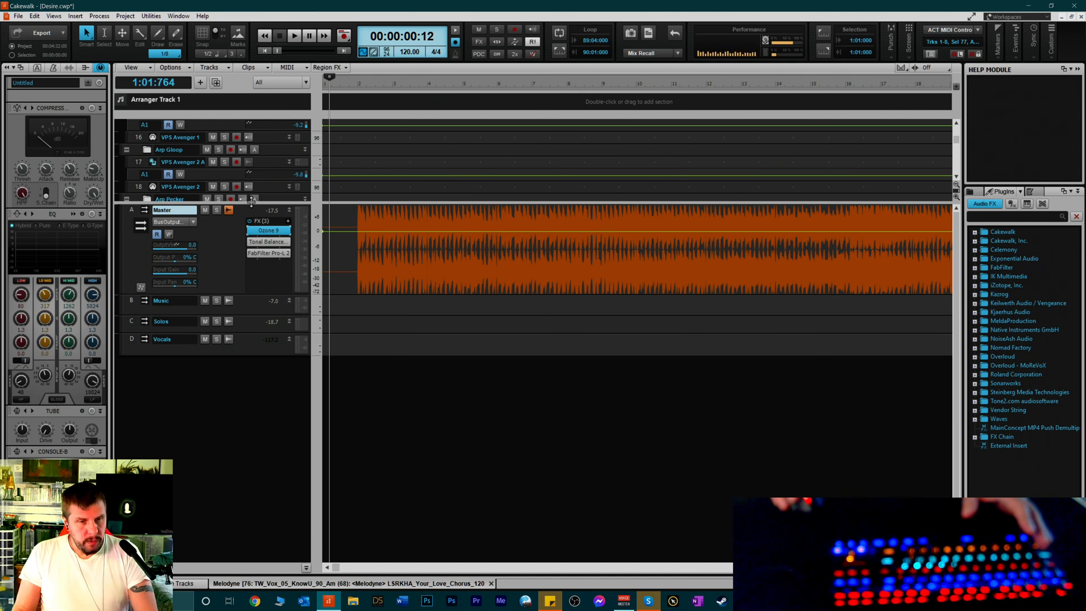
{"action": "left_click_drag", "start_coordinate": [249, 202], "coordinate": [249, 394]}
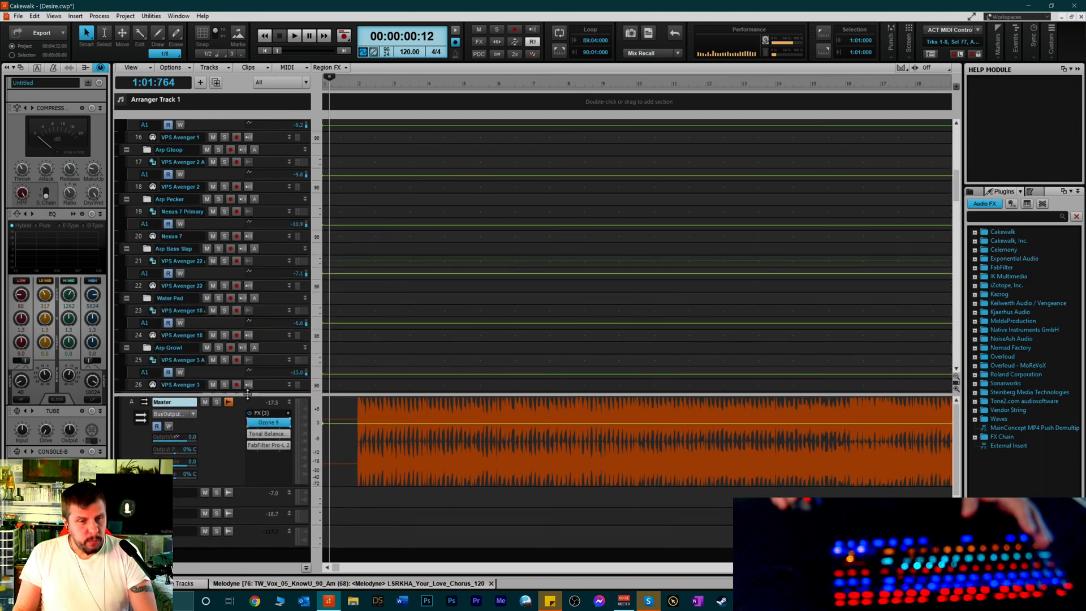
Look over the arpeggio tracks and the first solo tracks, including Solo EP Chords and Solo Air Lead
{"action": "scroll", "coordinate": [362, 237], "scroll_direction": "up", "scroll_amount": 6}
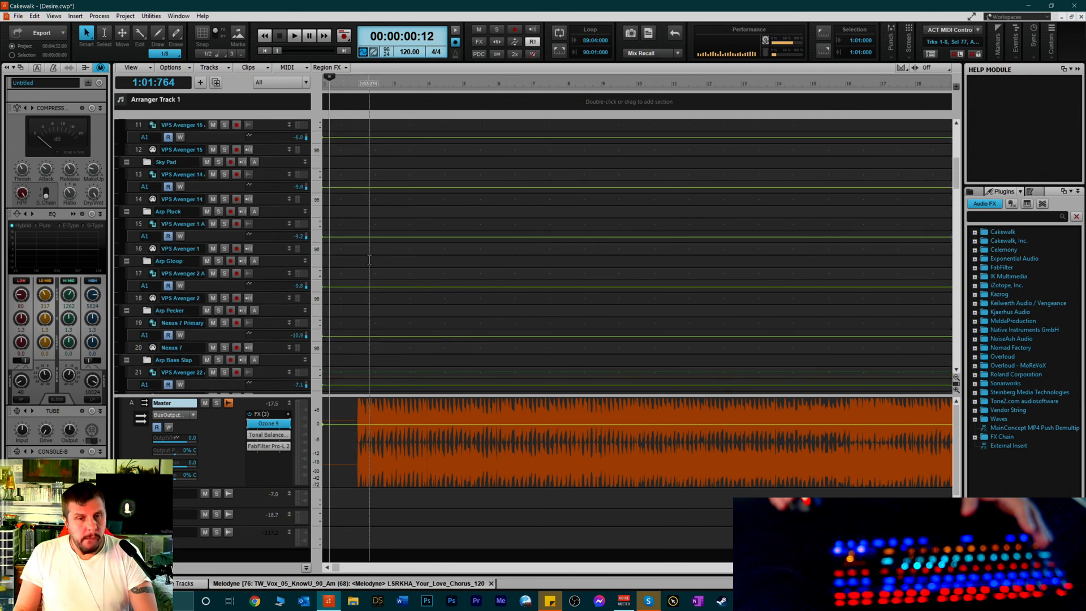
{"action": "scroll", "coordinate": [379, 232], "scroll_direction": "down", "scroll_amount": 15}
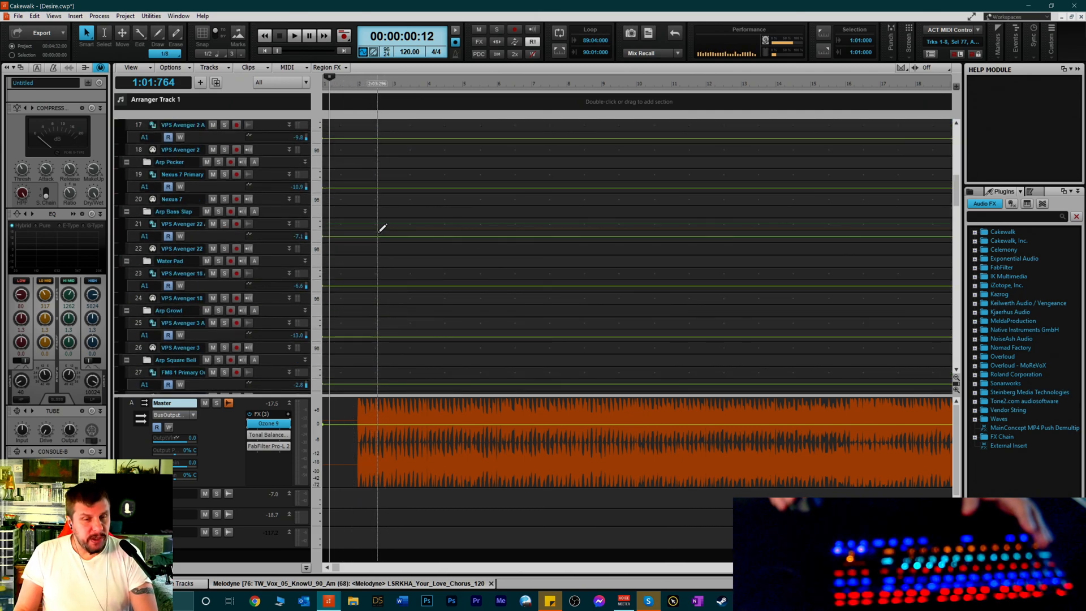
{"action": "scroll", "coordinate": [375, 243], "scroll_direction": "down", "scroll_amount": 8}
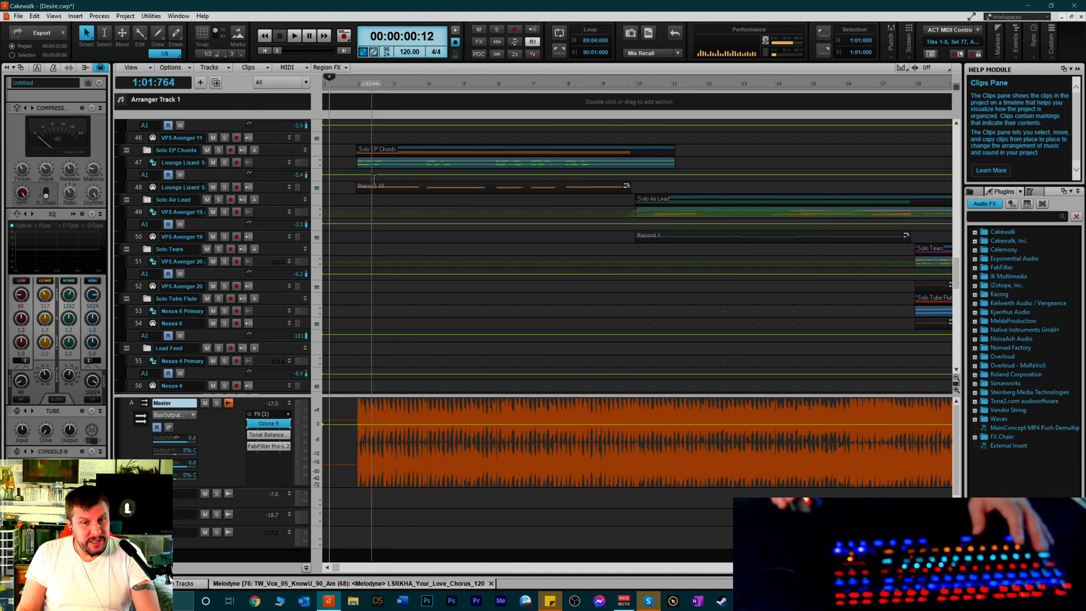
{"action": "scroll", "coordinate": [374, 179], "scroll_direction": "up", "scroll_amount": 6}
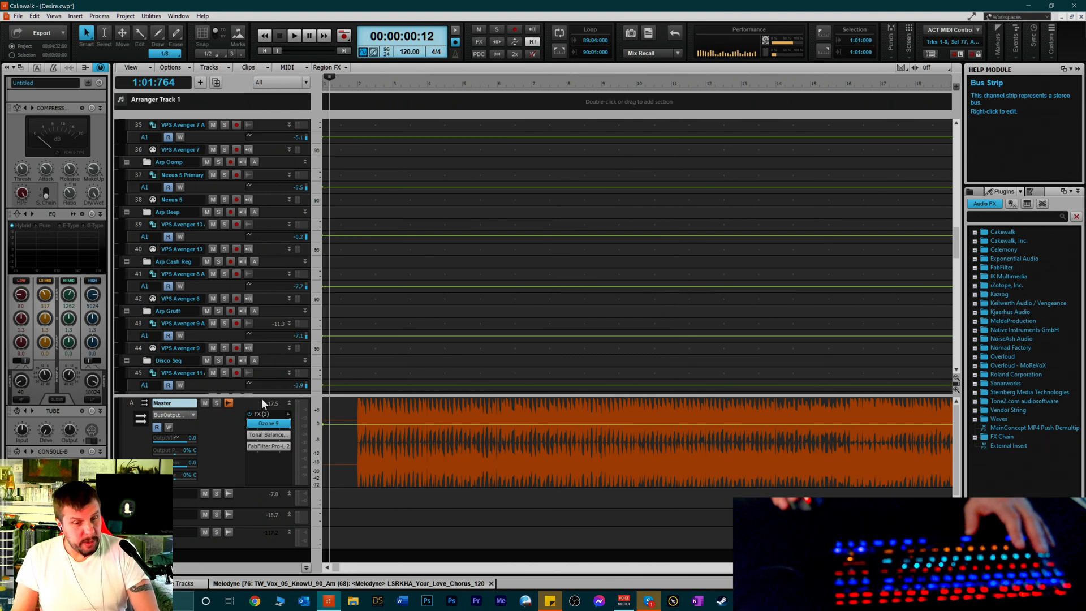
{"action": "left_click_drag", "start_coordinate": [261, 394], "coordinate": [273, 430]}
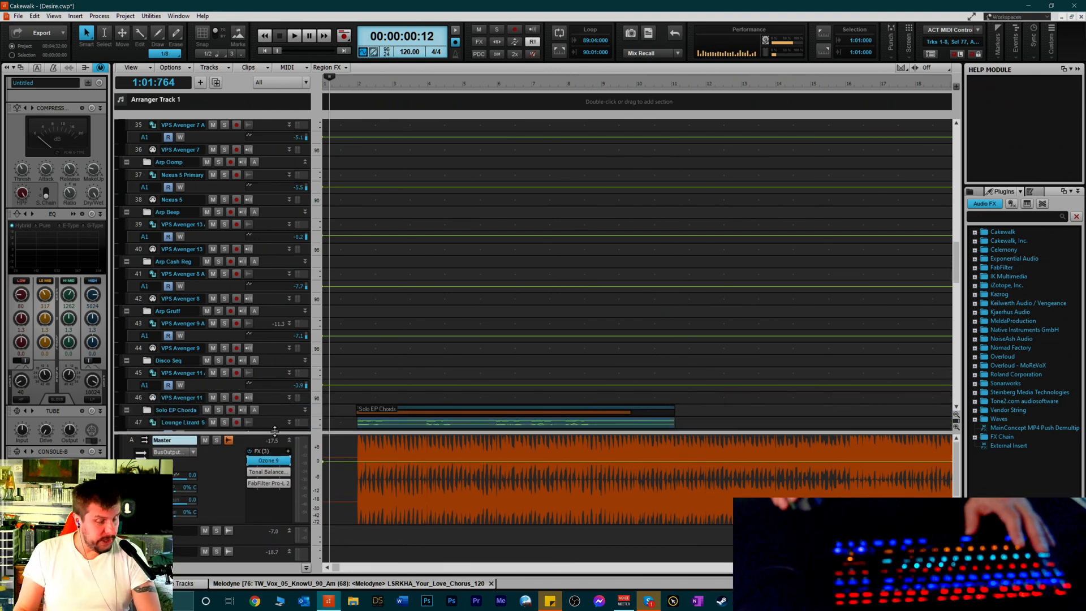
{"action": "scroll", "coordinate": [461, 293], "scroll_direction": "down", "scroll_amount": 3}
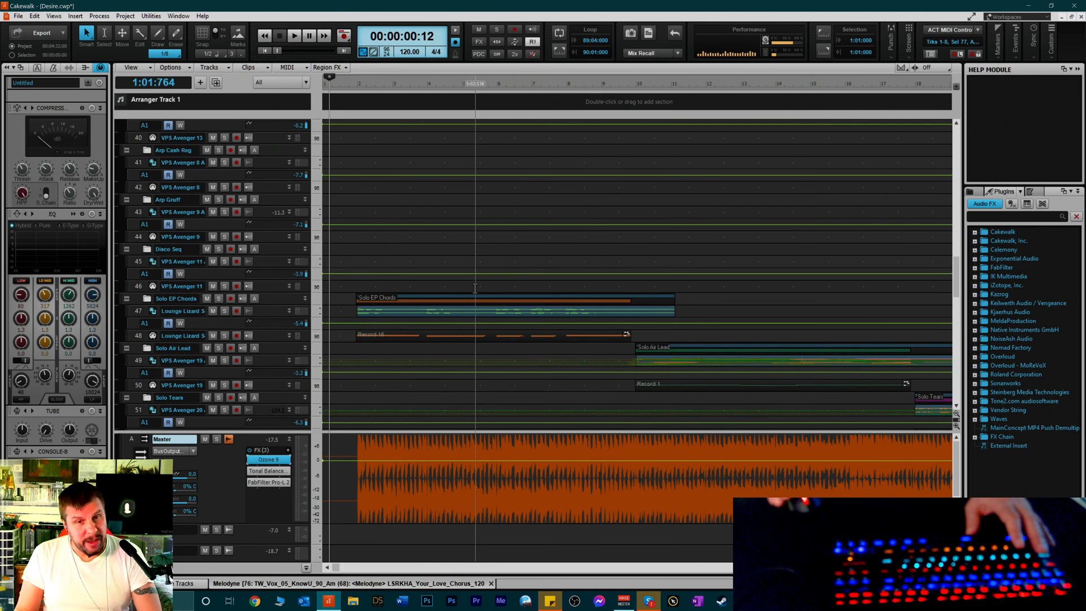
{"action": "scroll", "coordinate": [474, 299], "scroll_direction": "down", "scroll_amount": 3}
{"action": "scroll", "coordinate": [426, 278], "scroll_direction": "down", "scroll_amount": 3}
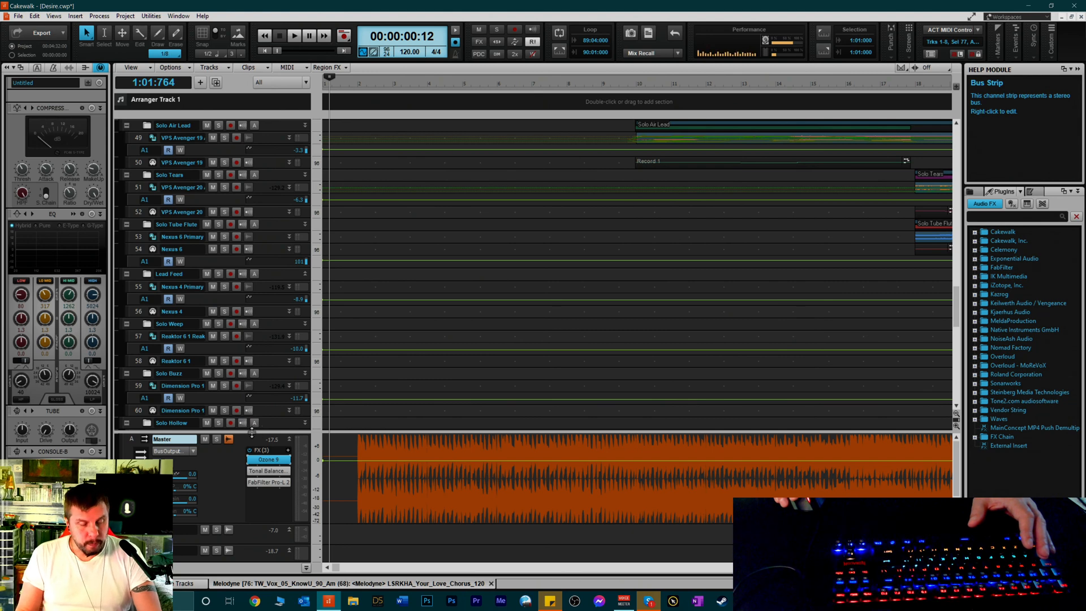
Enlarge the track area slightly and examine the solo and vocal tracks, with the timeline widened to show the staggered solo clips
{"action": "left_click_drag", "start_coordinate": [252, 432], "coordinate": [252, 452]}
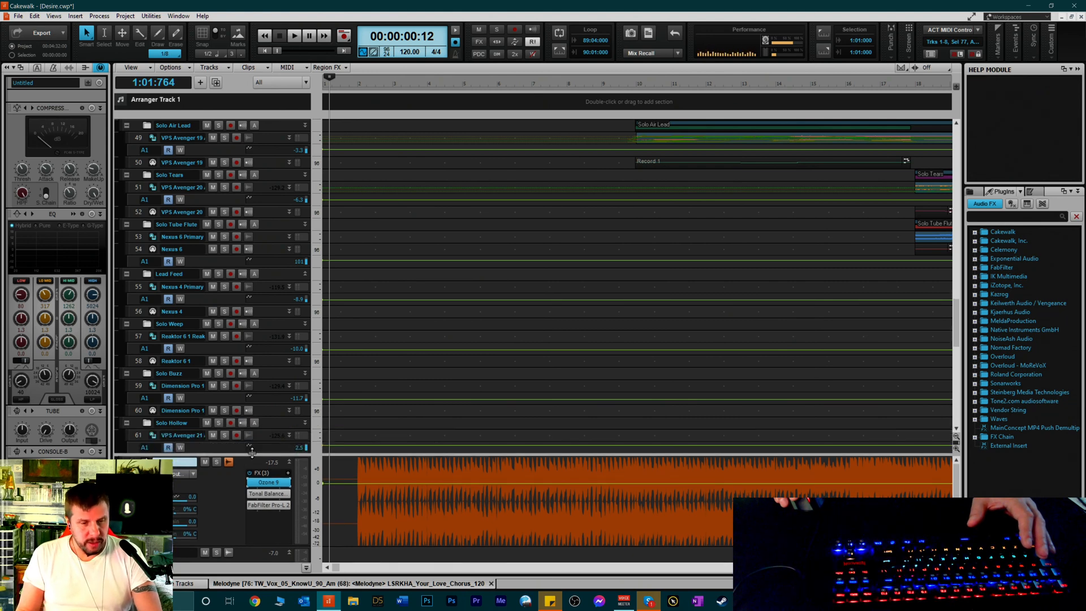
{"action": "scroll", "coordinate": [250, 302], "scroll_direction": "down", "scroll_amount": 6}
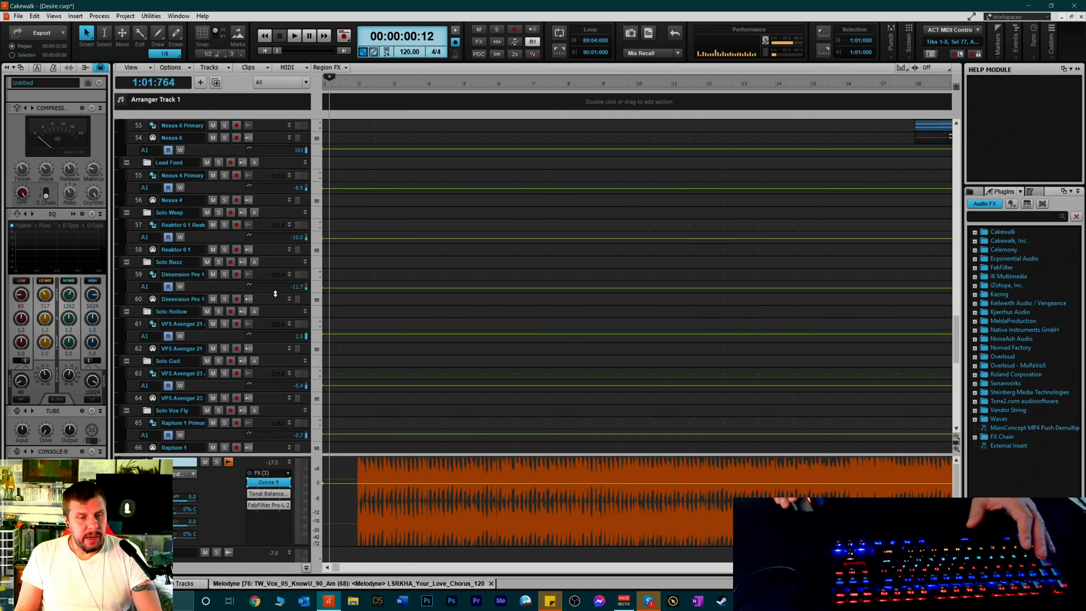
{"action": "scroll", "coordinate": [271, 303], "scroll_direction": "down", "scroll_amount": 3}
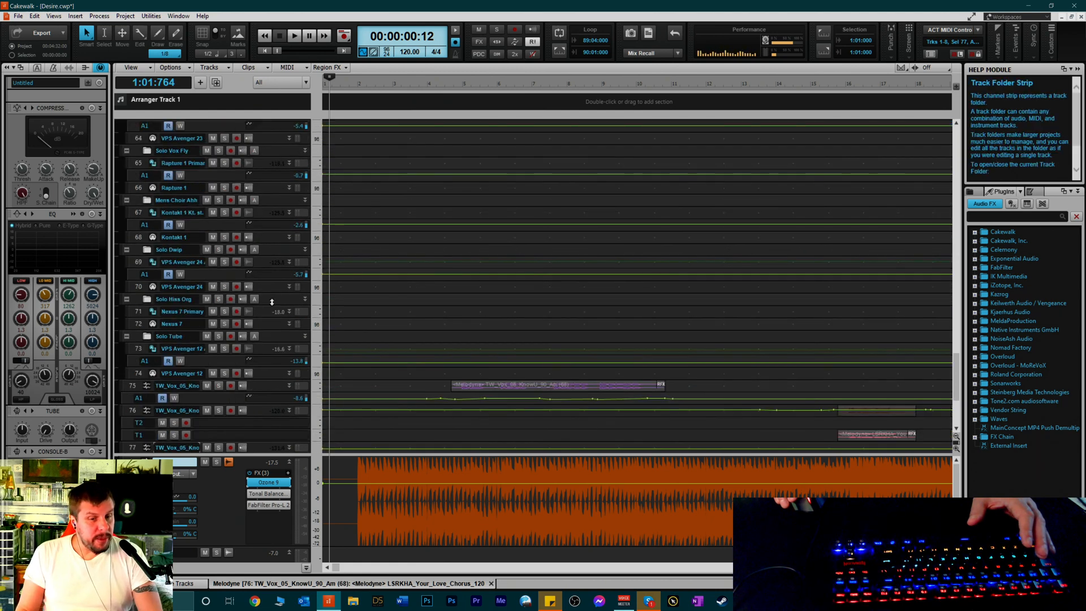
{"action": "scroll", "coordinate": [269, 312], "scroll_direction": "down", "scroll_amount": 3}
{"action": "scroll", "coordinate": [269, 322], "scroll_direction": "up", "scroll_amount": 6}
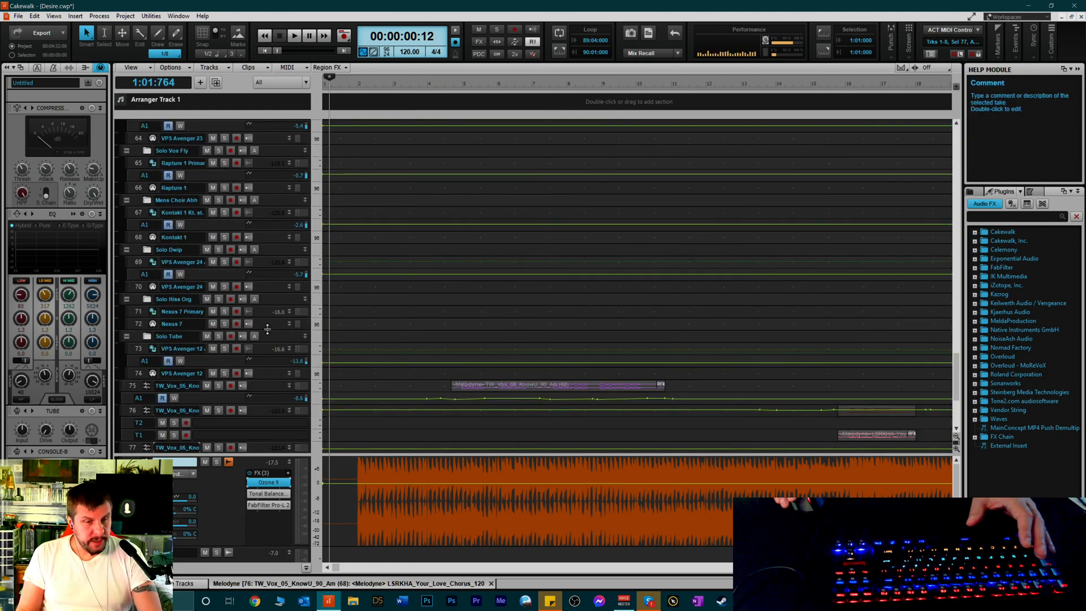
{"action": "scroll", "coordinate": [269, 316], "scroll_direction": "up", "scroll_amount": 4}
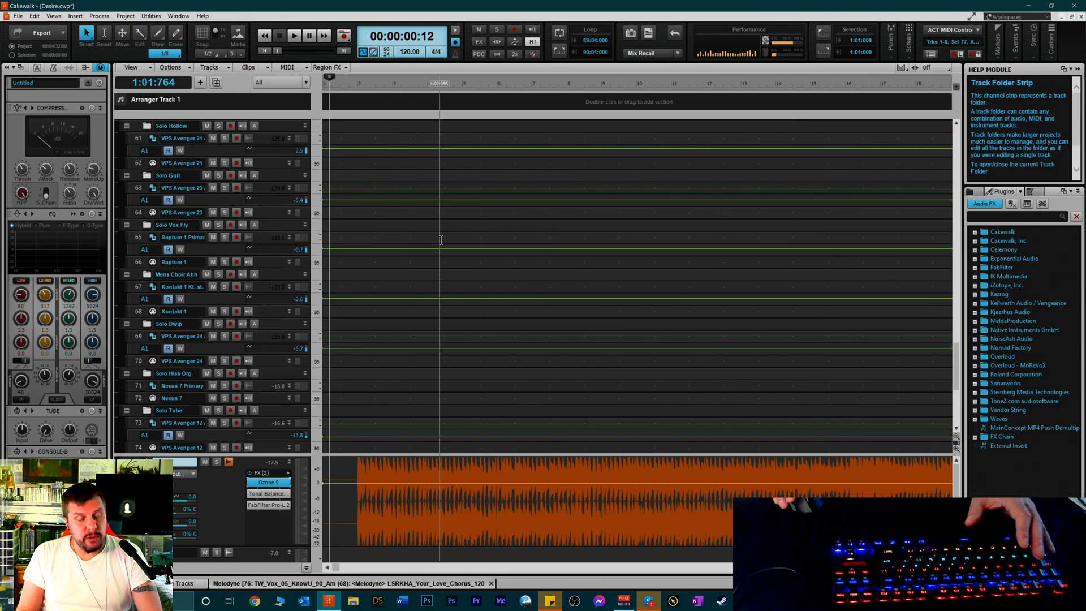
{"action": "scroll", "coordinate": [430, 277], "scroll_direction": "down", "scroll_amount": 4}
{"action": "scroll", "coordinate": [483, 167], "scroll_direction": "up", "scroll_amount": 4}
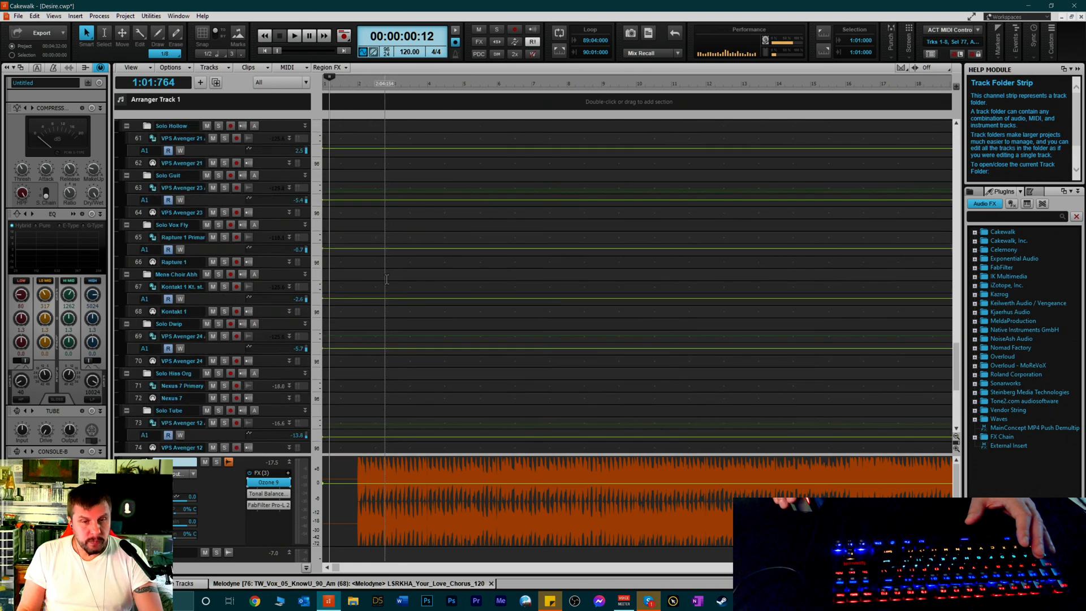
{"action": "scroll", "coordinate": [483, 167], "scroll_direction": "up", "scroll_amount": 4}
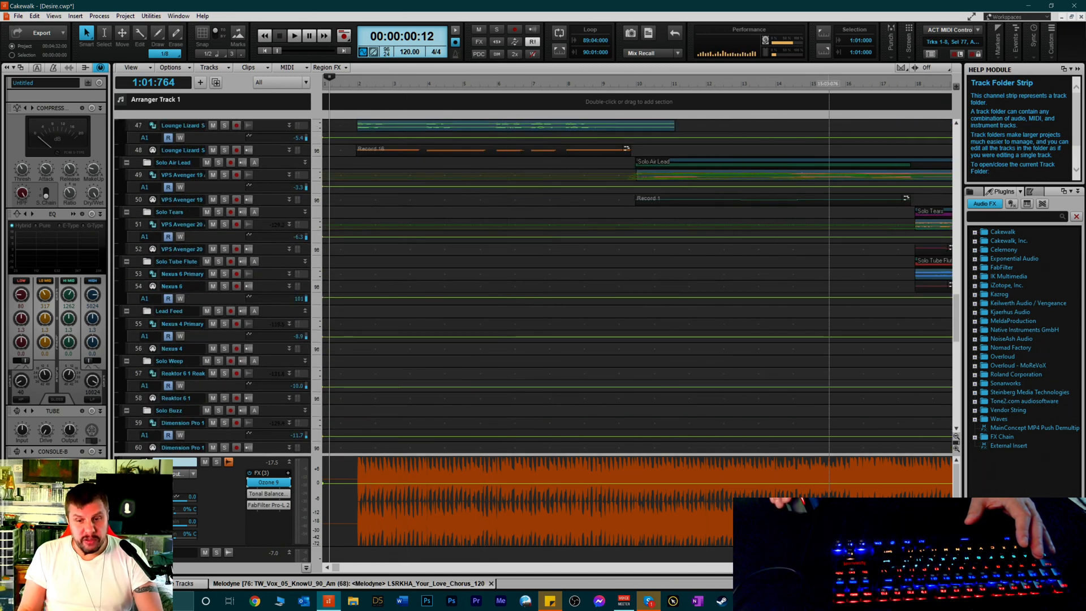
{"action": "scroll", "coordinate": [910, 277], "scroll_direction": "down", "scroll_amount": 7}
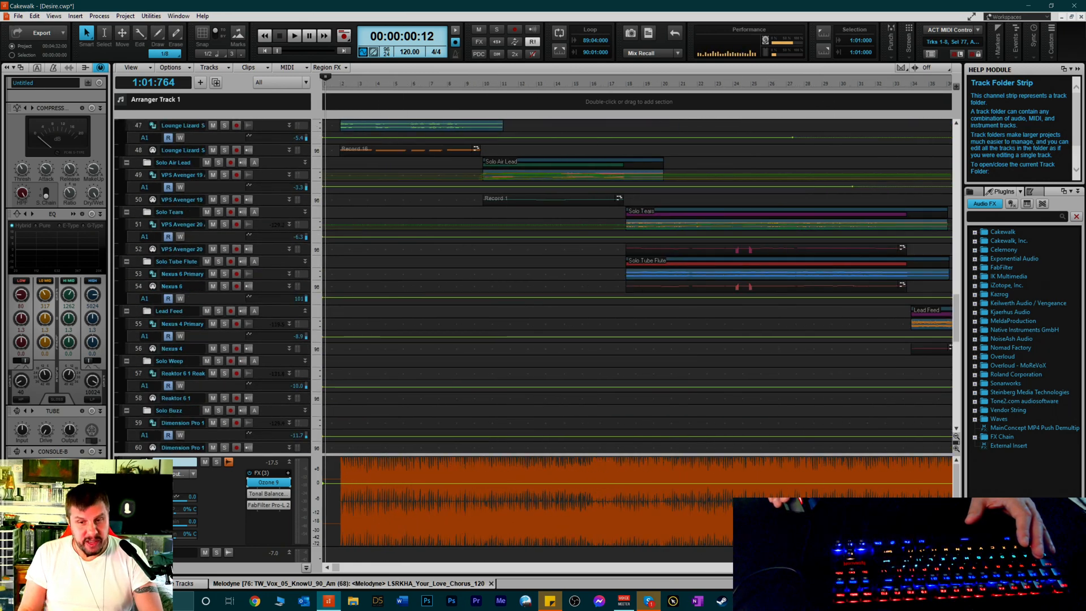
{"action": "scroll", "coordinate": [551, 278], "scroll_direction": "down", "scroll_amount": 6}
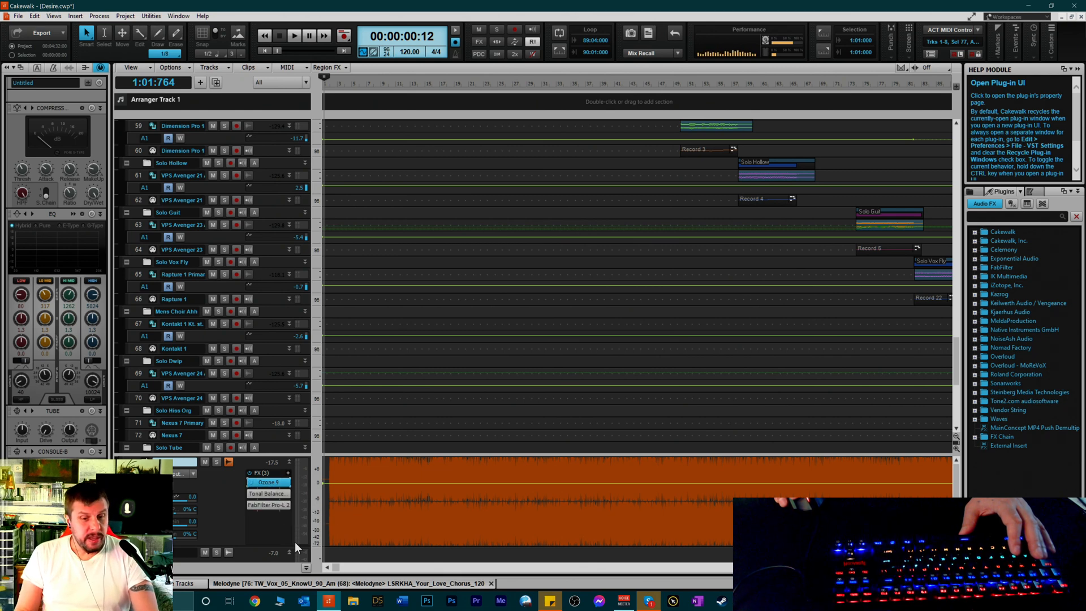
Play the song with the Master bus's Tonal Balance Control 2 open to check its frequency balance, and close the plug-in window
{"action": "double_click", "coordinate": [271, 494]}
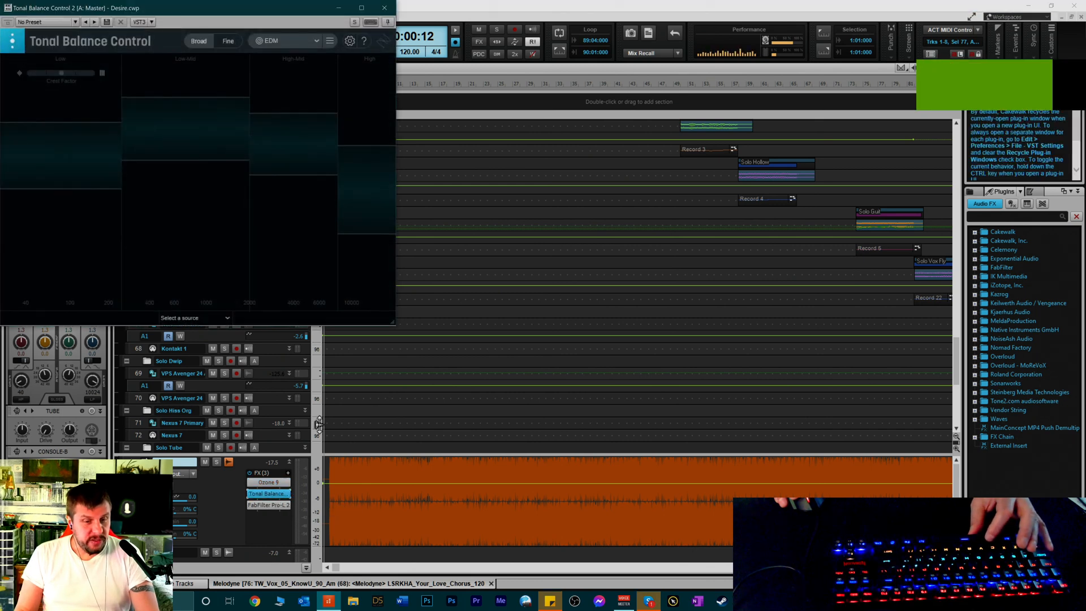
{"action": "left_click_drag", "start_coordinate": [146, 7], "coordinate": [463, 103]}
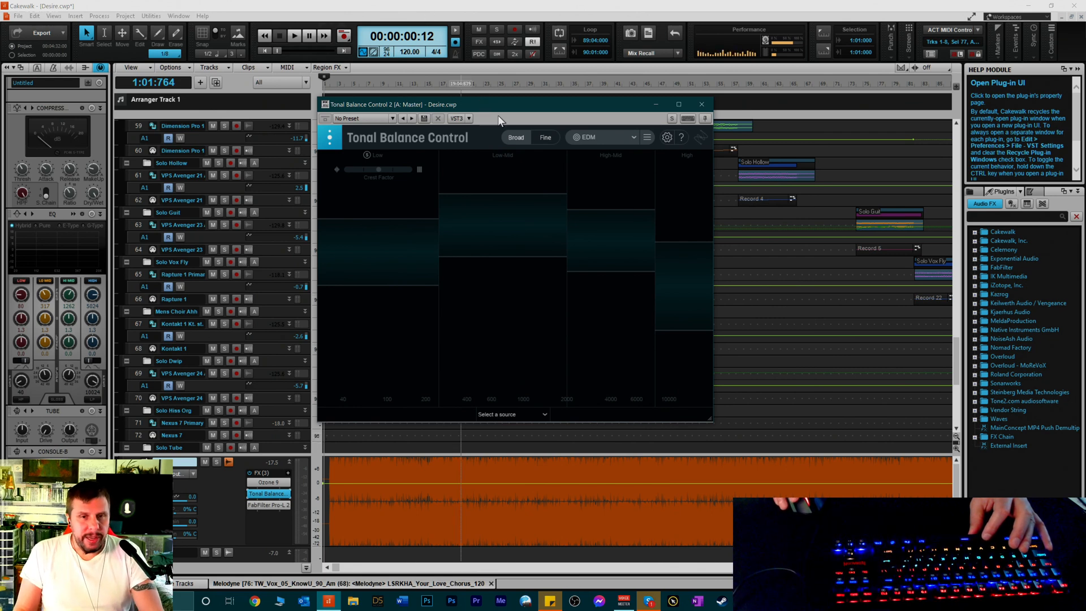
{"action": "left_click_drag", "start_coordinate": [500, 110], "coordinate": [223, 112]}
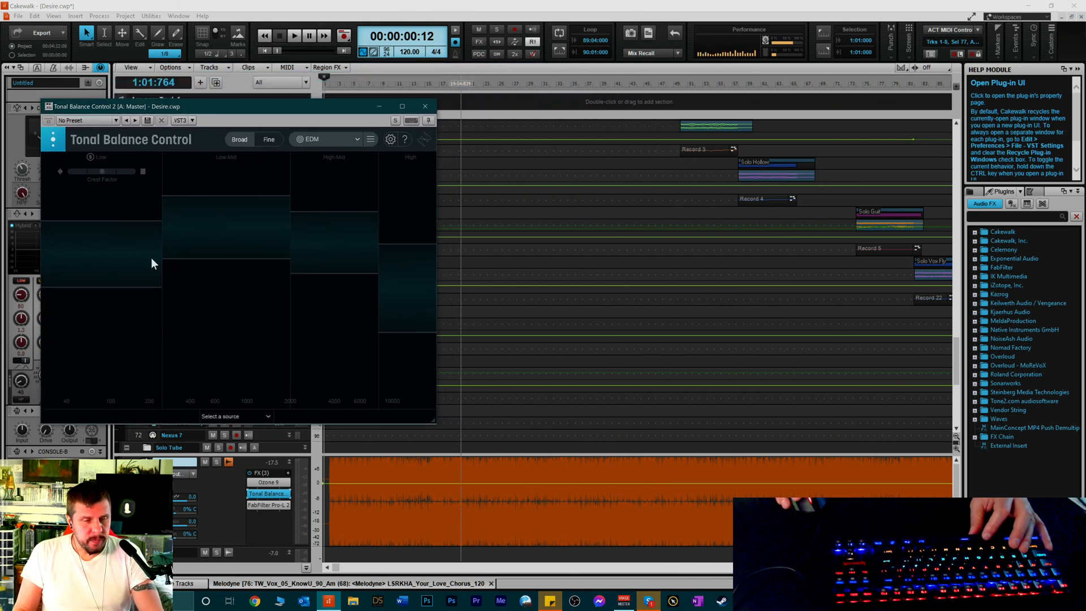
{"action": "key", "text": "space"}
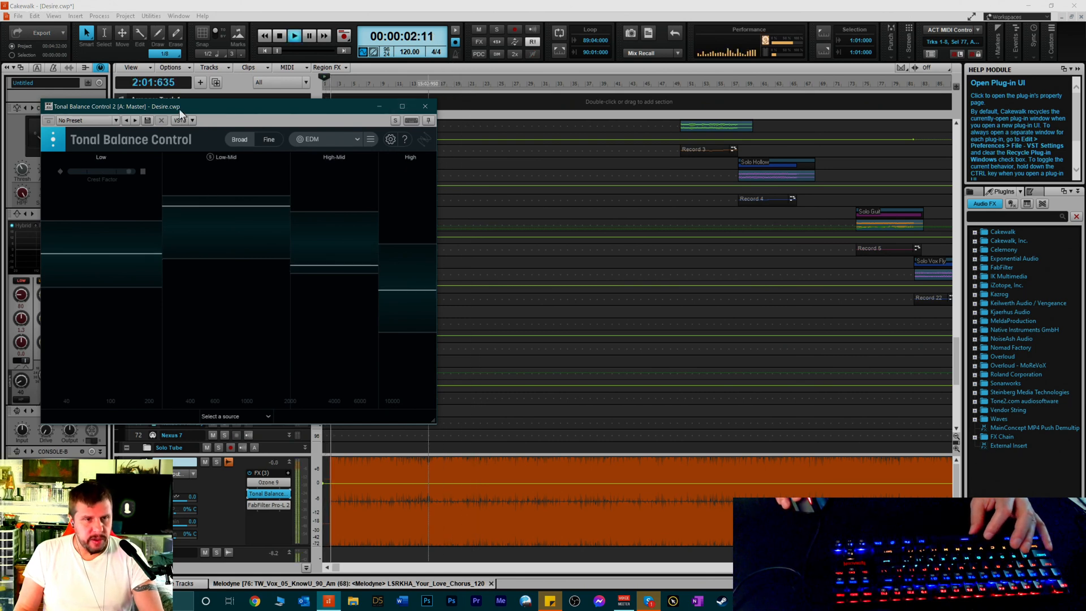
{"action": "left_click_drag", "start_coordinate": [181, 108], "coordinate": [615, 158]}
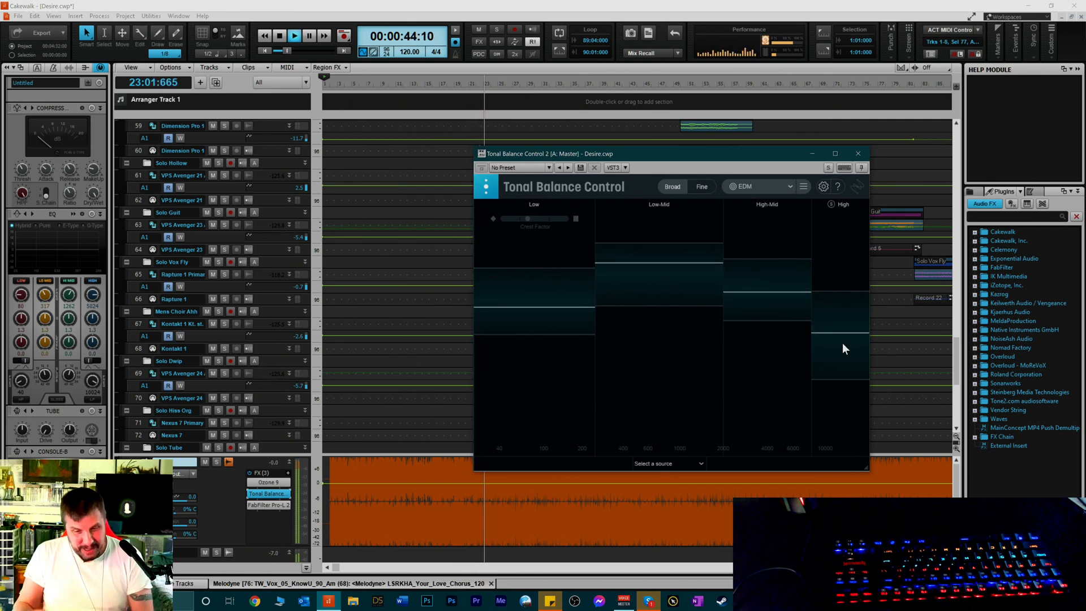
{"action": "left_click", "coordinate": [859, 153]}
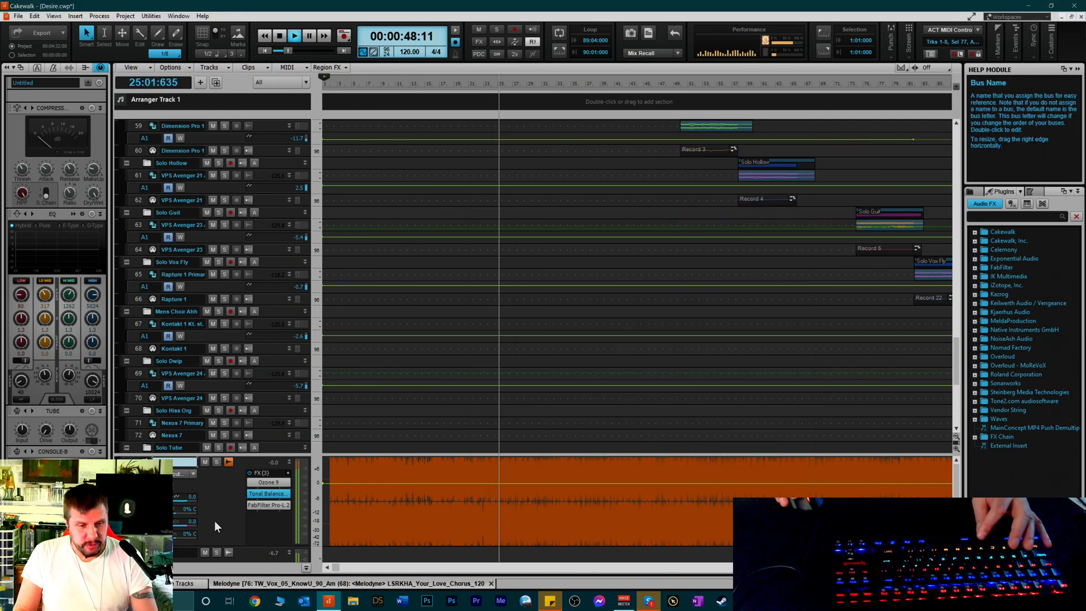
Open Ozone 9 on the Master bus and inspect its Maximizer, Dynamic EQ, Equalizer 1 and Master Assistant options during playback
{"action": "left_click", "coordinate": [268, 482]}
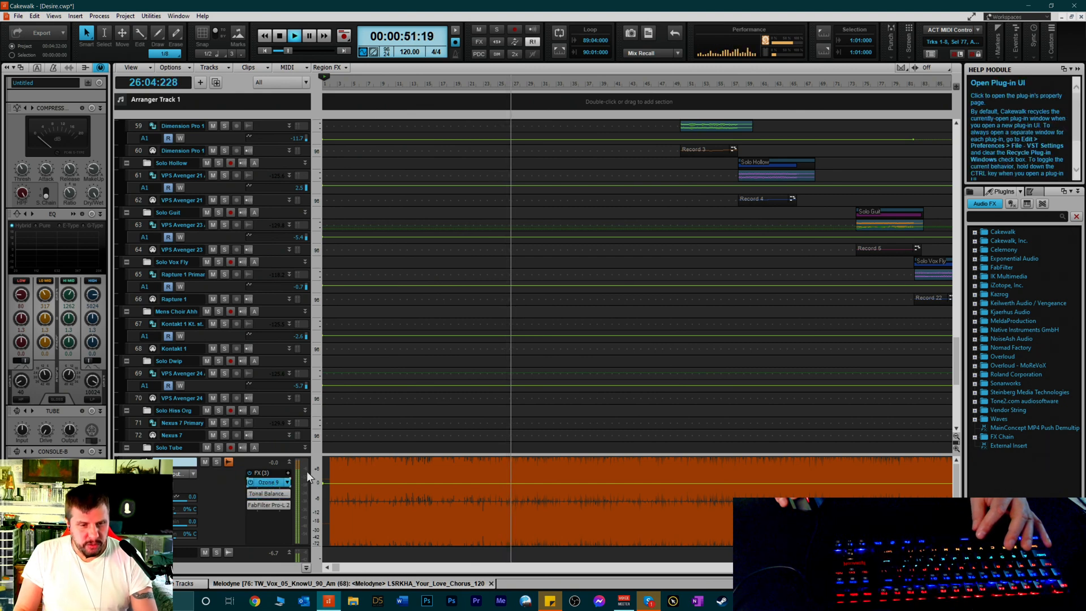
{"action": "left_click_drag", "start_coordinate": [669, 152], "coordinate": [469, 161]}
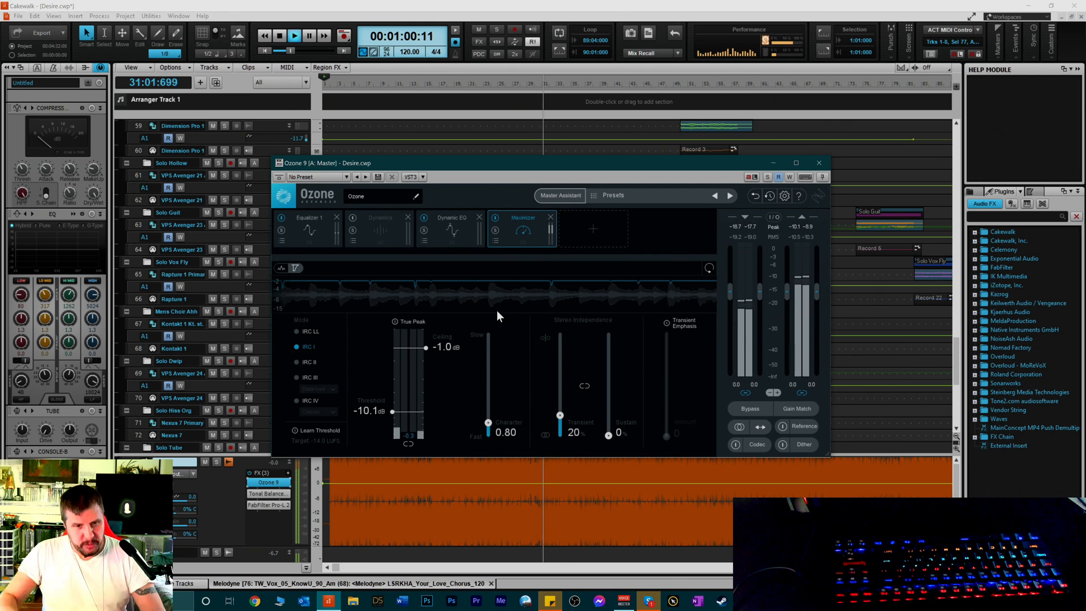
{"action": "left_click", "coordinate": [448, 230]}
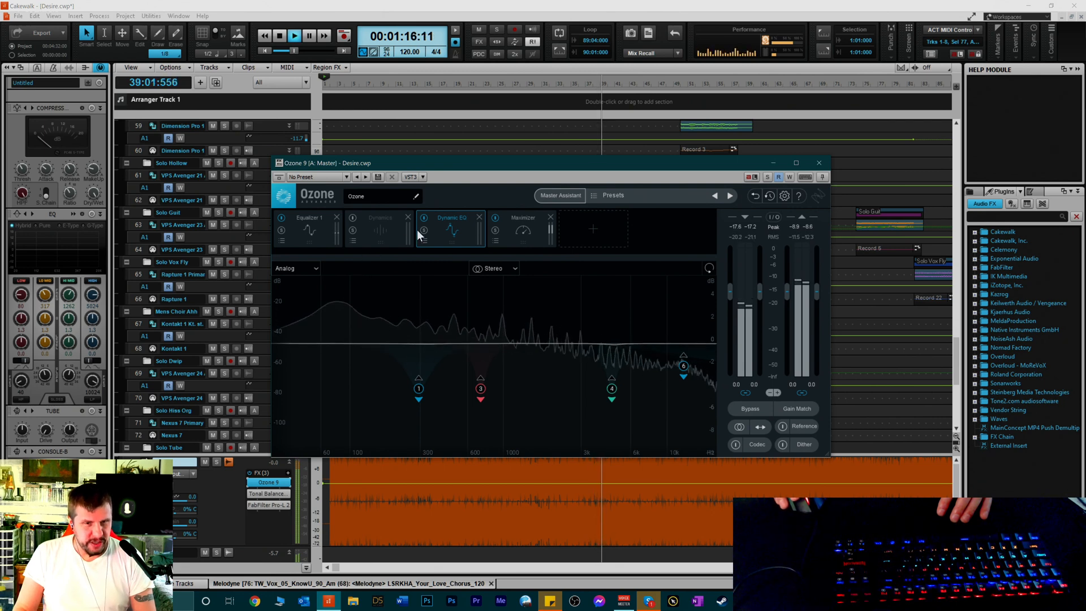
{"action": "left_click", "coordinate": [310, 235]}
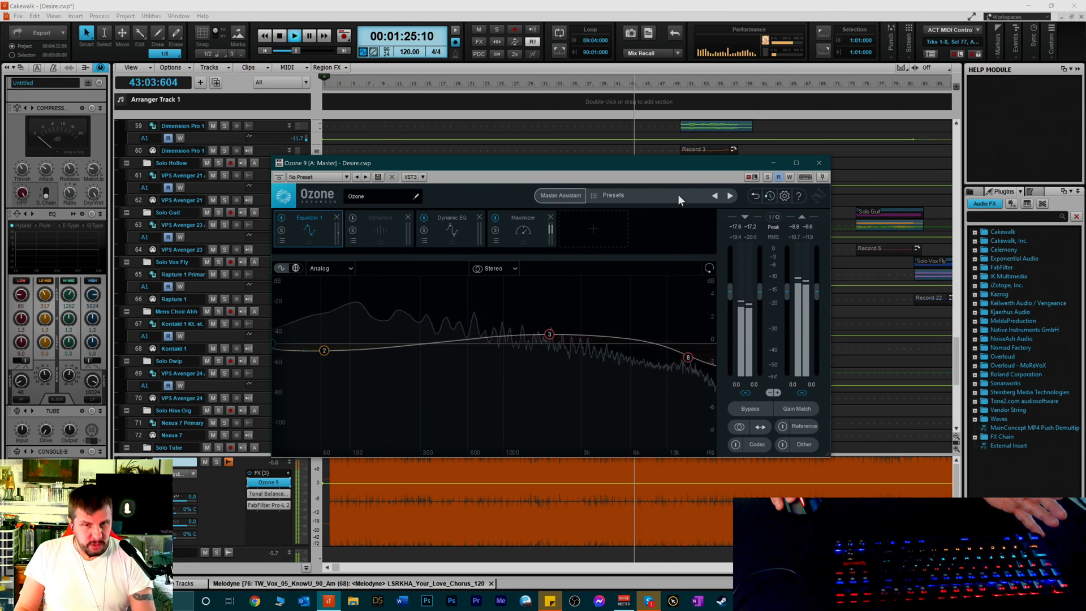
{"action": "left_click", "coordinate": [554, 196]}
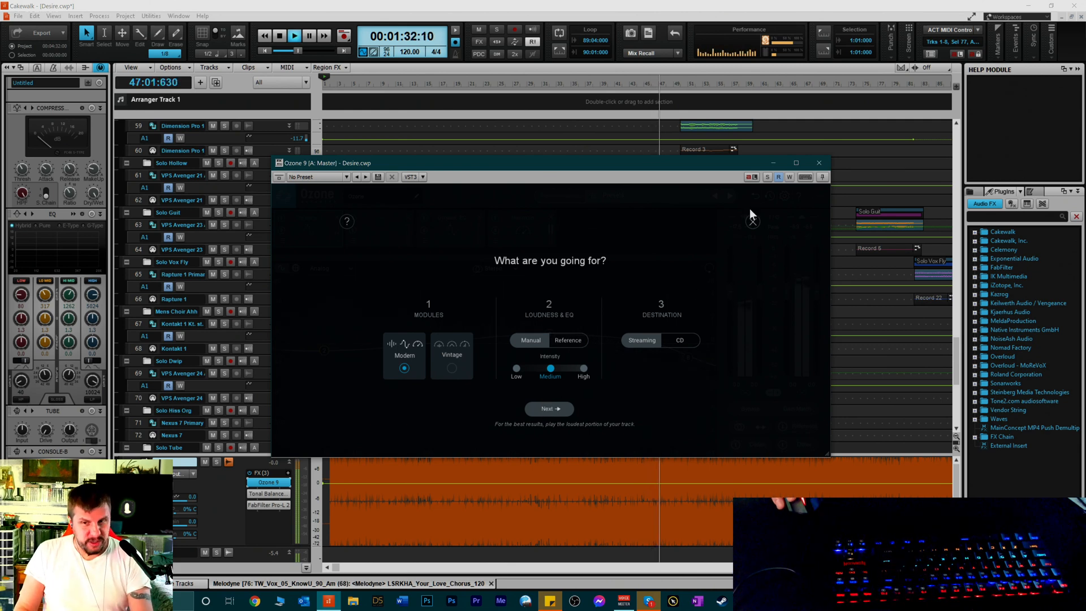
Close Ozone 9 and watch the Master bus's FabFilter Pro-L 2 limiting during playback, stopping the song and closing the limiter at the end
{"action": "left_click", "coordinate": [819, 163]}
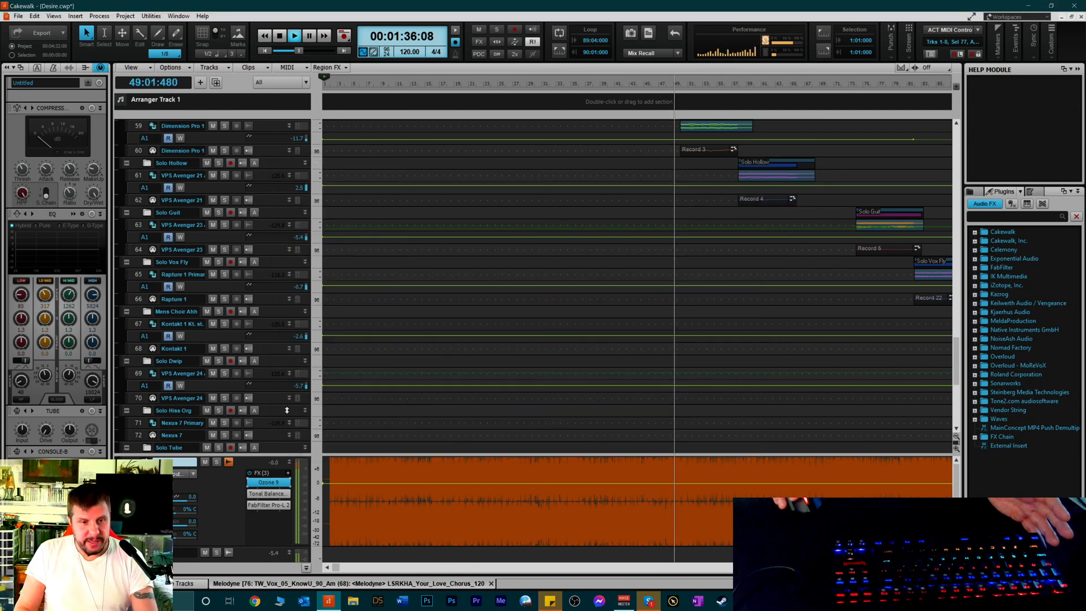
{"action": "double_click", "coordinate": [266, 504]}
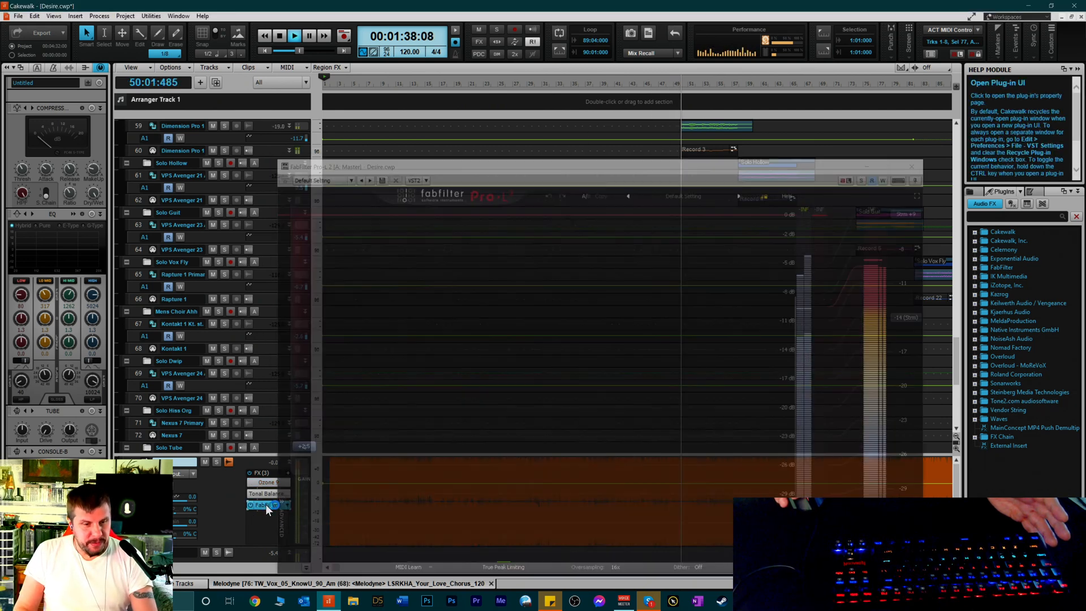
{"action": "left_click_drag", "start_coordinate": [593, 169], "coordinate": [590, 83]}
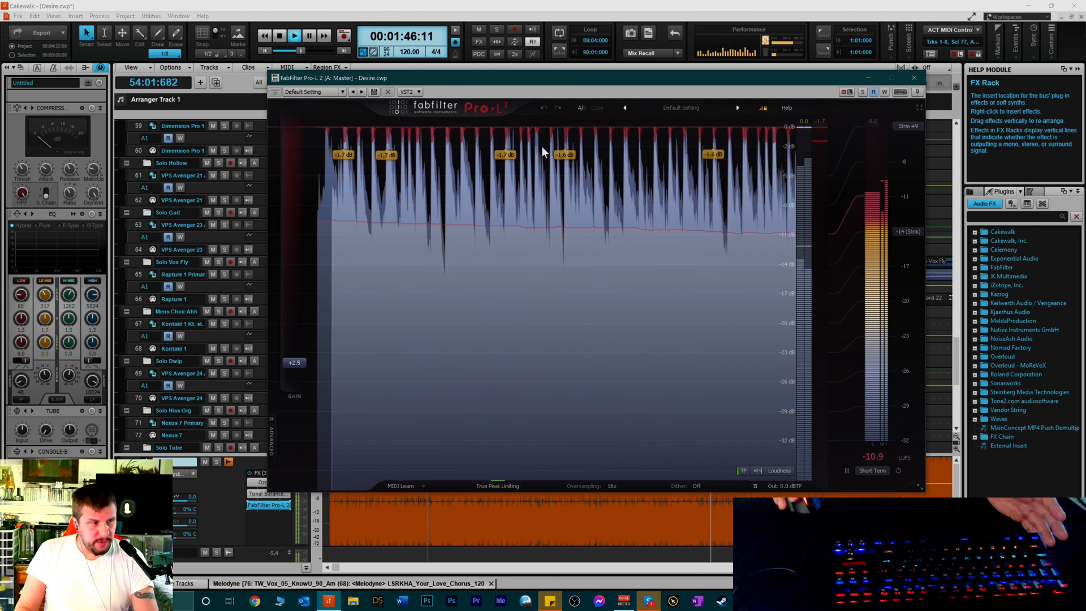
{"action": "left_click", "coordinate": [474, 16]}
{"action": "key", "text": "space"}
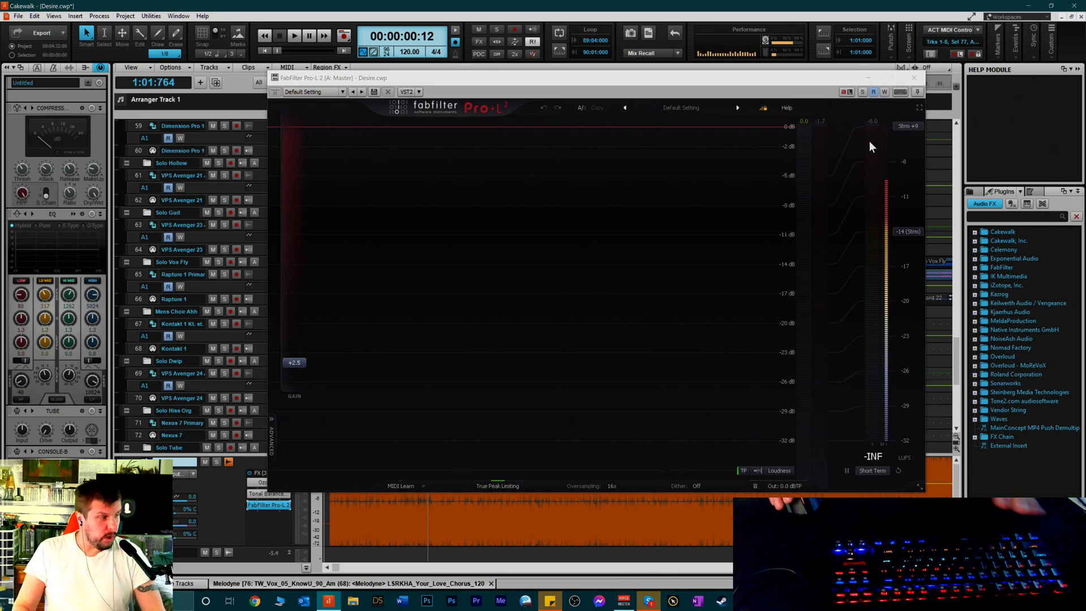
{"action": "left_click", "coordinate": [916, 80]}
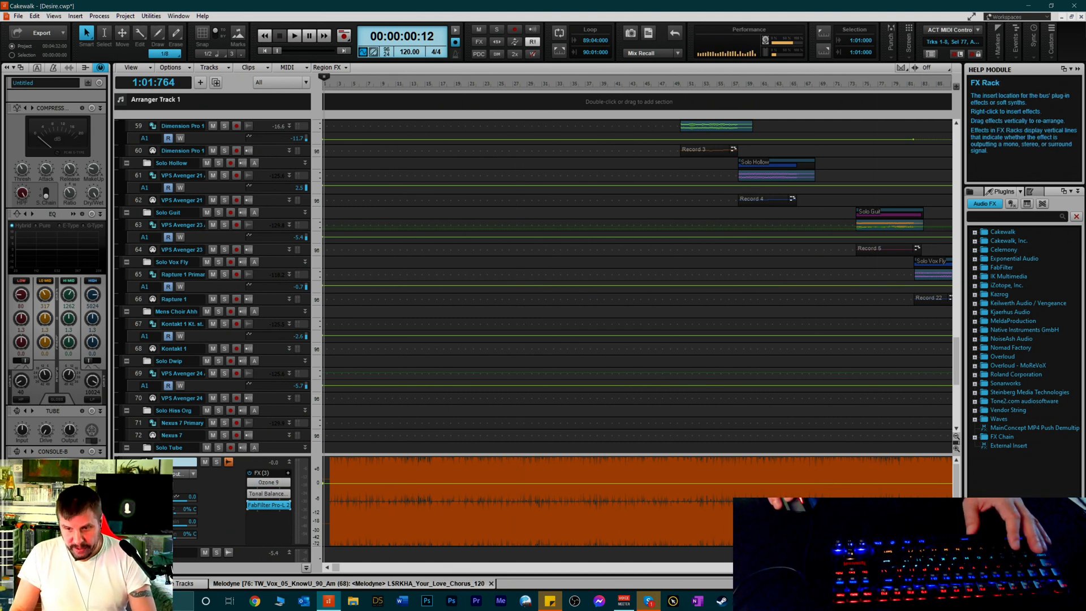
Switch off the Master bus's waveform preview, start playback from the beginning, and switch the preview back on
{"action": "scroll", "coordinate": [638, 282], "scroll_direction": "up", "scroll_amount": 1}
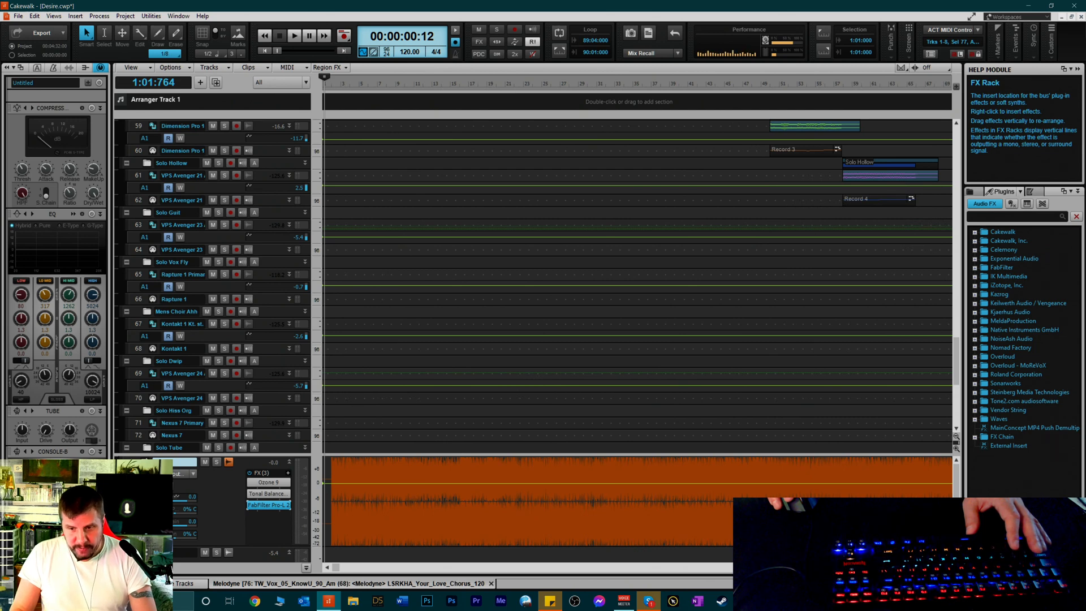
{"action": "left_click", "coordinate": [227, 462]}
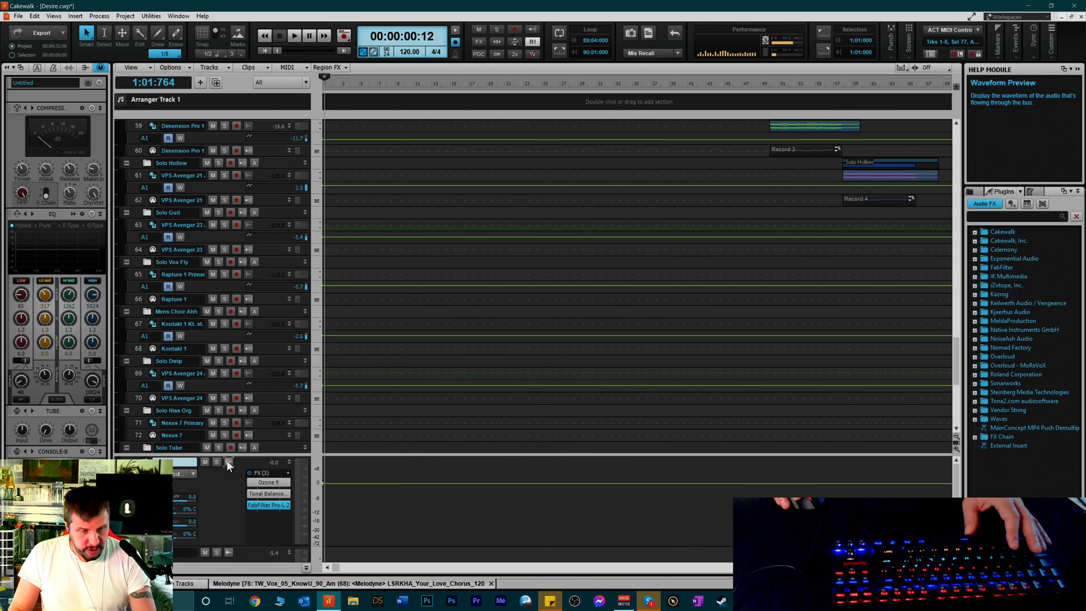
{"action": "key", "text": "space"}
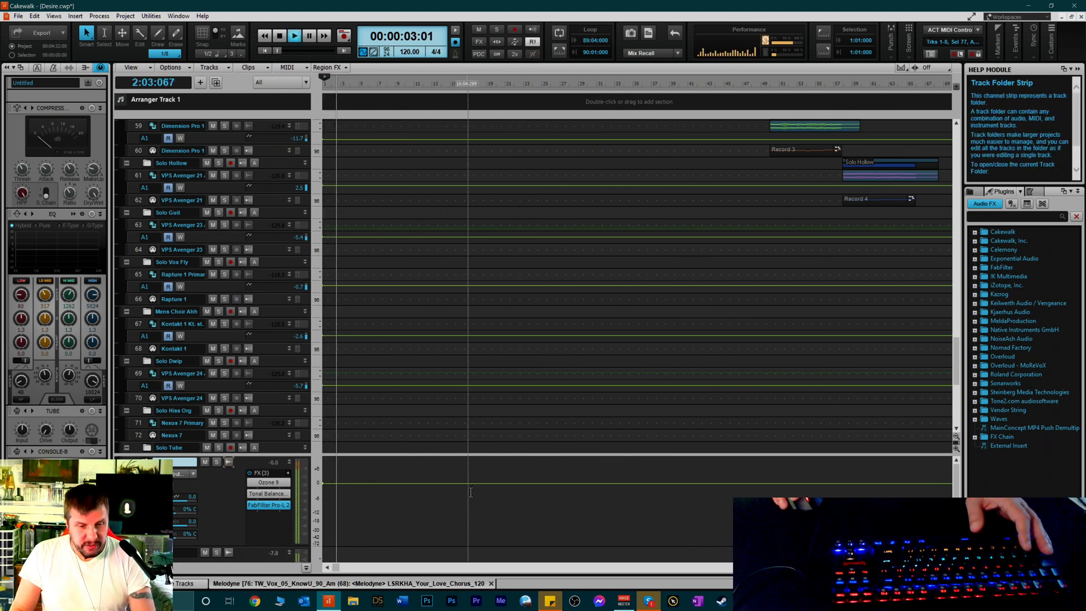
{"action": "left_click", "coordinate": [228, 461]}
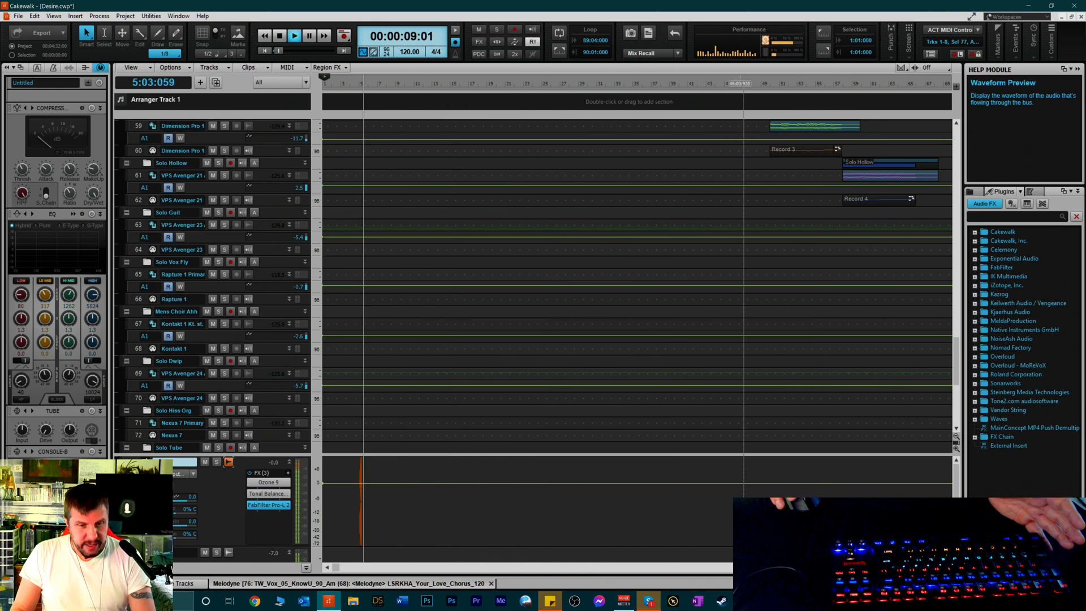
Zoom the timeline in on the Master bus waveform, stop playback, and examine the drawn peaks around measures 7 to 9
{"action": "left_click", "coordinate": [950, 567]}
{"action": "left_click", "coordinate": [950, 568]}
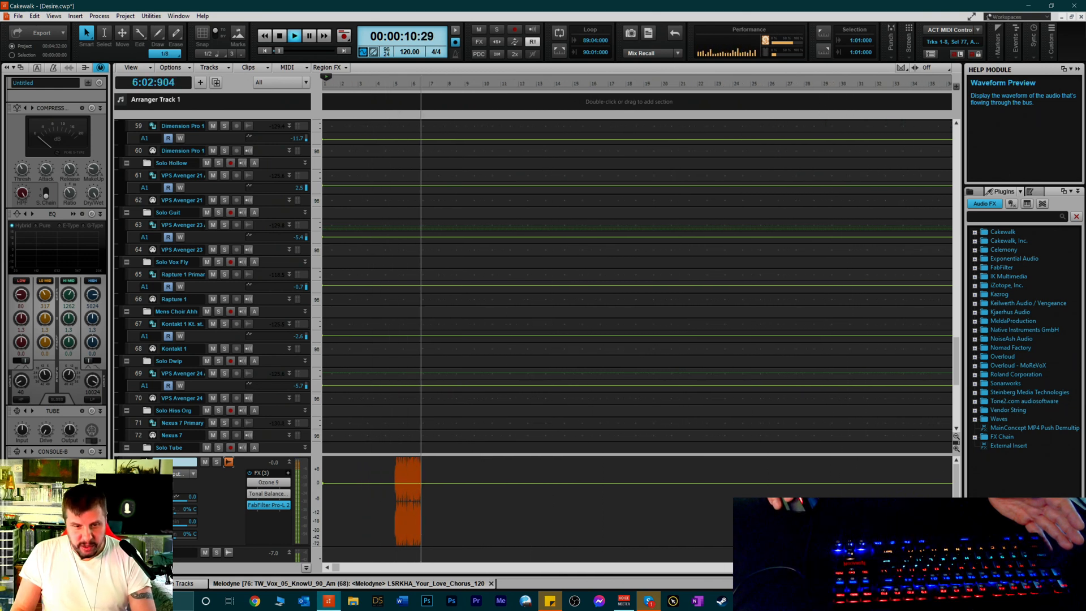
{"action": "left_click", "coordinate": [949, 567]}
{"action": "left_click", "coordinate": [950, 567]}
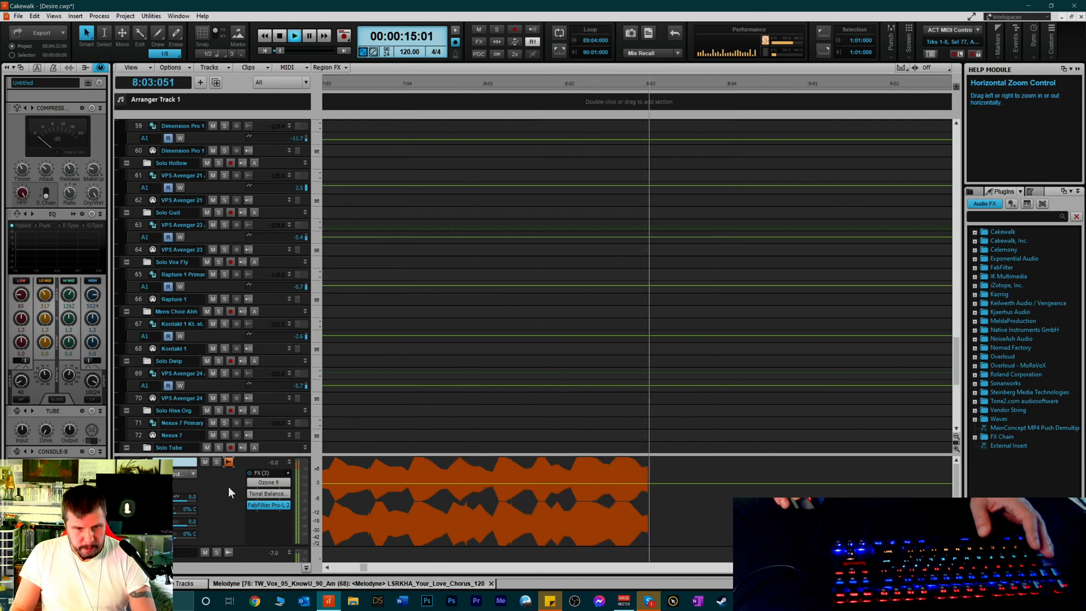
{"action": "key", "text": "space"}
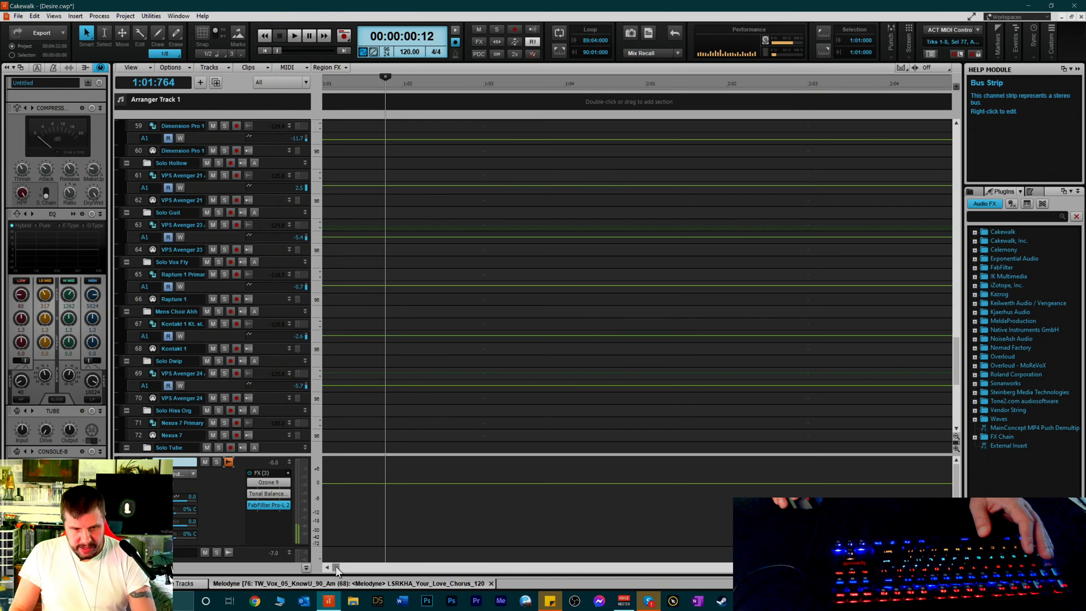
{"action": "mouse_move", "coordinate": [335, 566]}
{"action": "left_mouse_down"}
{"action": "mouse_move", "coordinate": [383, 567]}
{"action": "mouse_move", "coordinate": [368, 572]}
{"action": "left_mouse_up"}
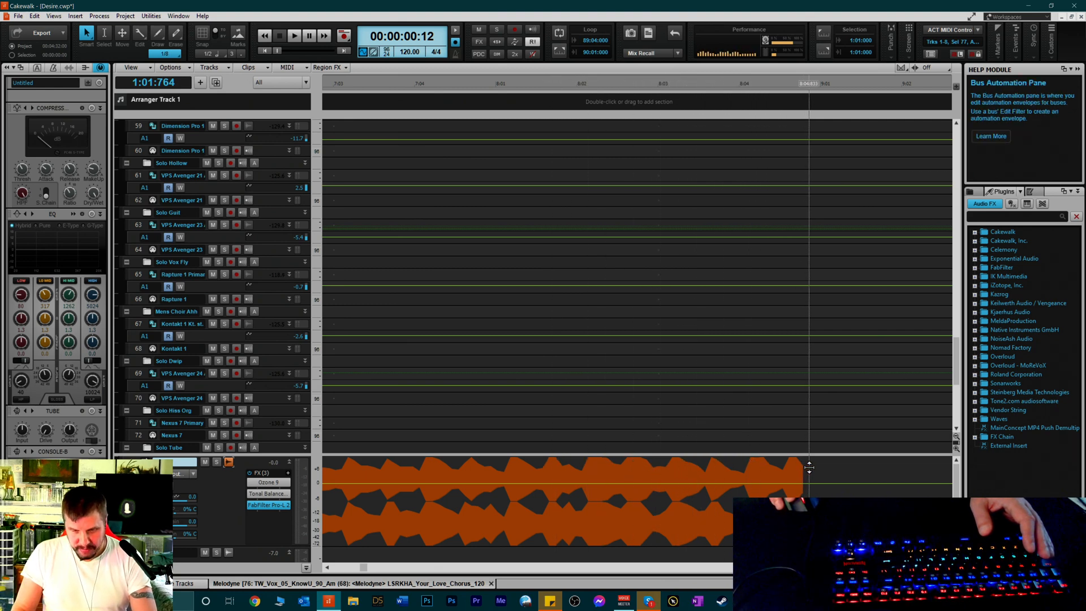
Open FabFilter Pro-L 2 on the Master bus, start playback, and lower the limiter's gain to 0 dB
{"action": "double_click", "coordinate": [267, 505]}
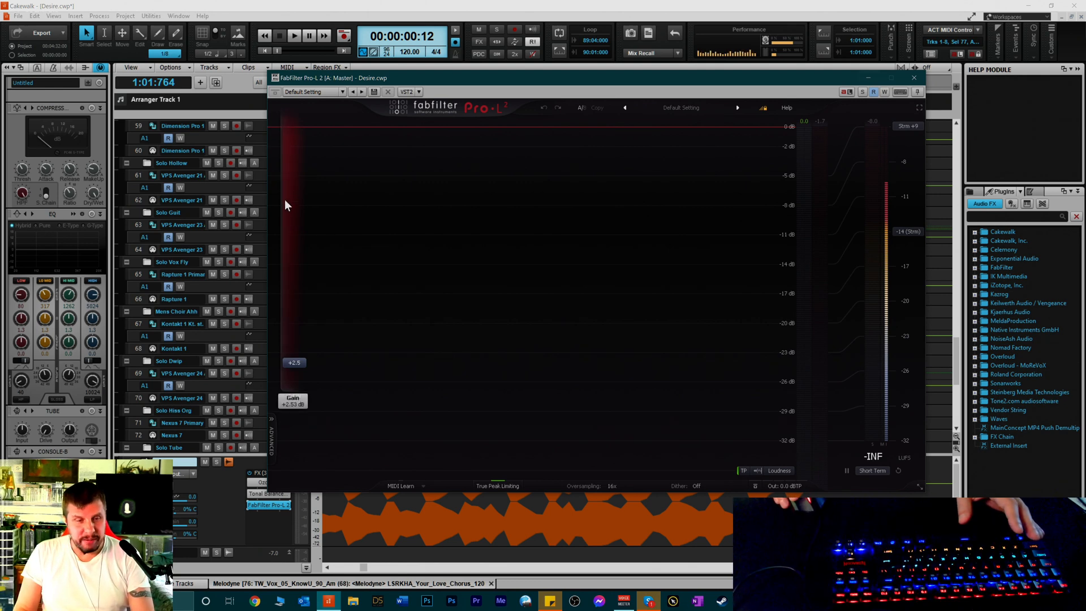
{"action": "mouse_move", "coordinate": [290, 204]}
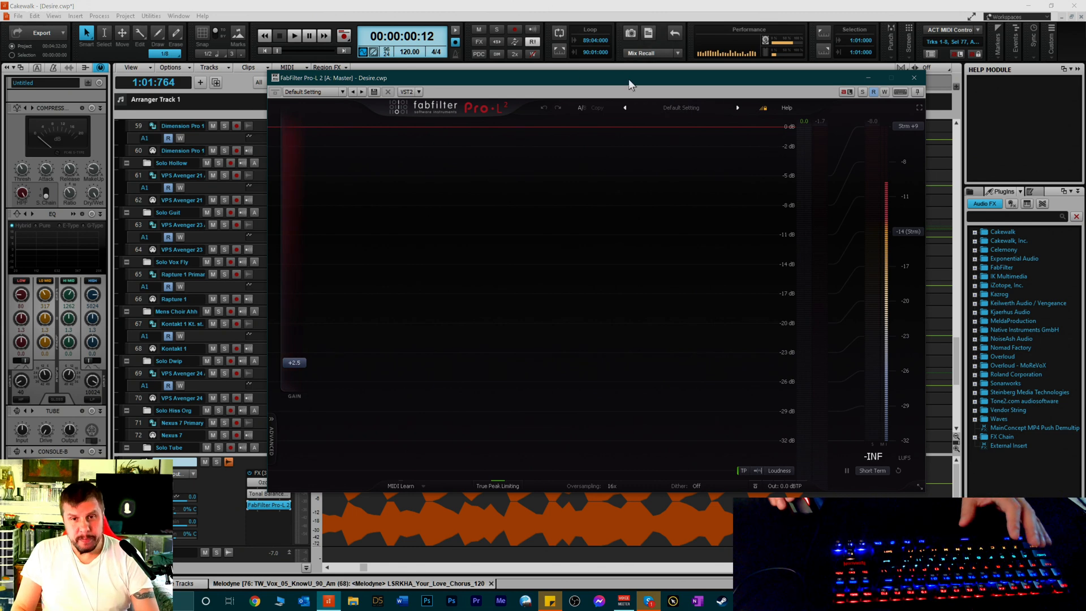
{"action": "left_click_drag", "start_coordinate": [641, 83], "coordinate": [600, 101]}
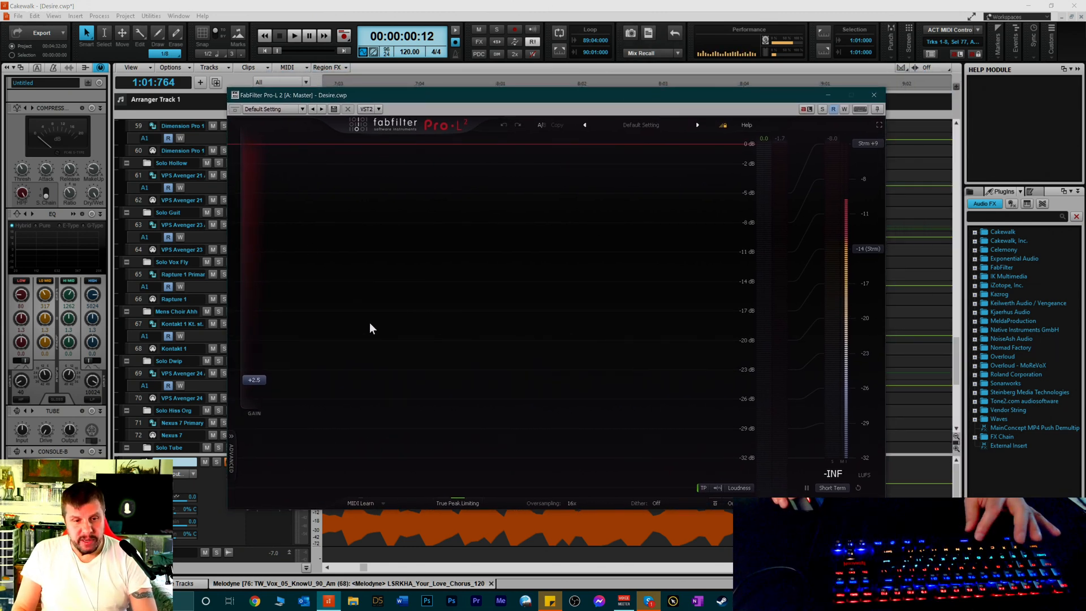
{"action": "key", "text": "space"}
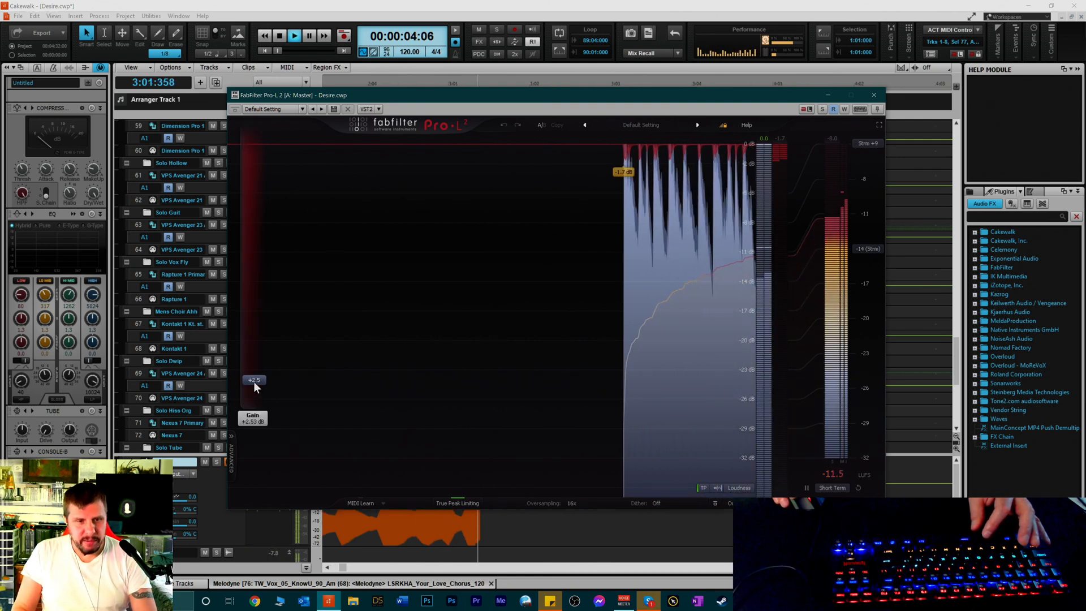
{"action": "left_click_drag", "start_coordinate": [252, 383], "coordinate": [244, 410]}
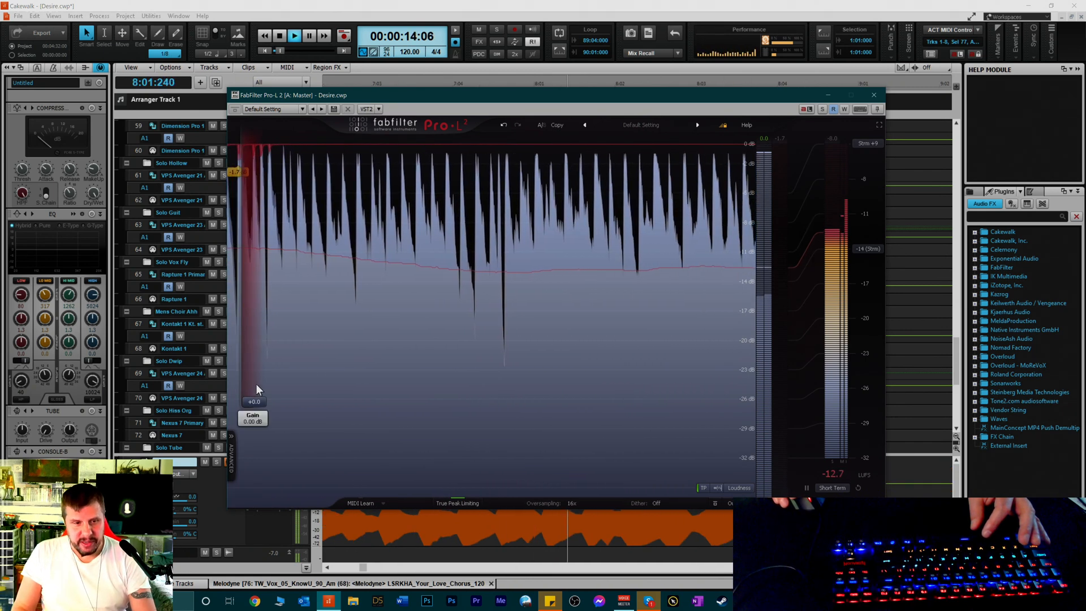
Raise the Pro-L 2 gain to about +3.2 dB, fine-tune it by ear to +2.8 dB, and close the limiter and stop playback
{"action": "left_click_drag", "start_coordinate": [254, 405], "coordinate": [257, 377]}
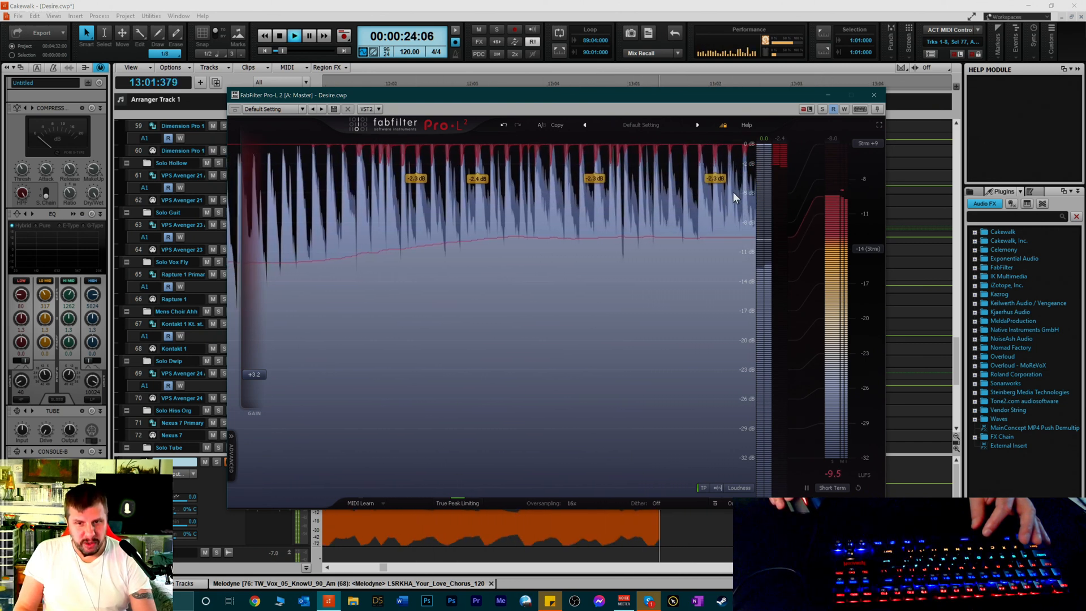
{"action": "mouse_move", "coordinate": [250, 297]}
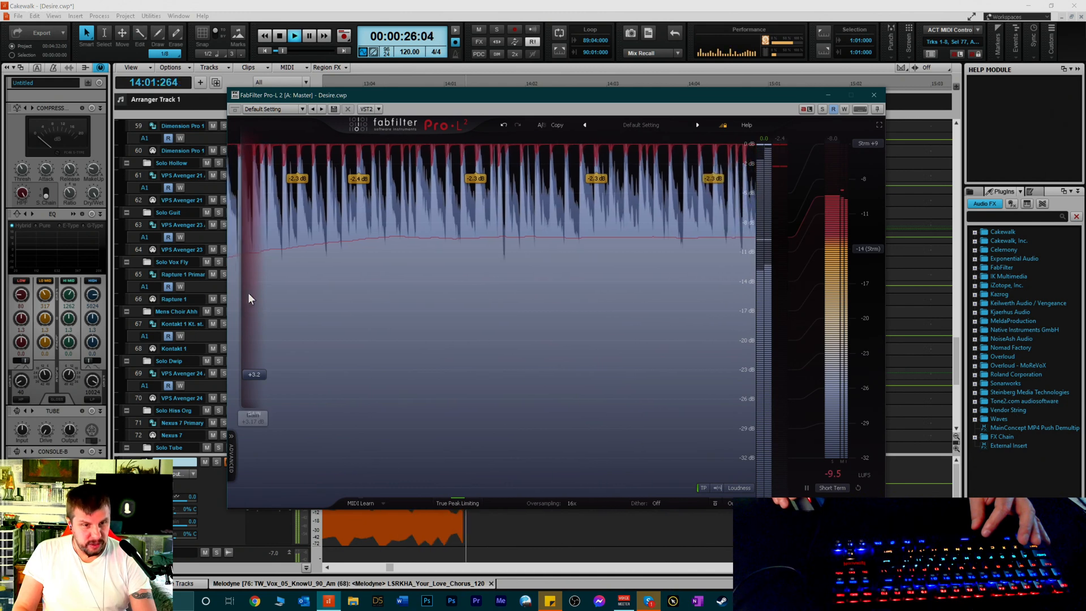
{"action": "left_click_drag", "start_coordinate": [254, 378], "coordinate": [256, 383]}
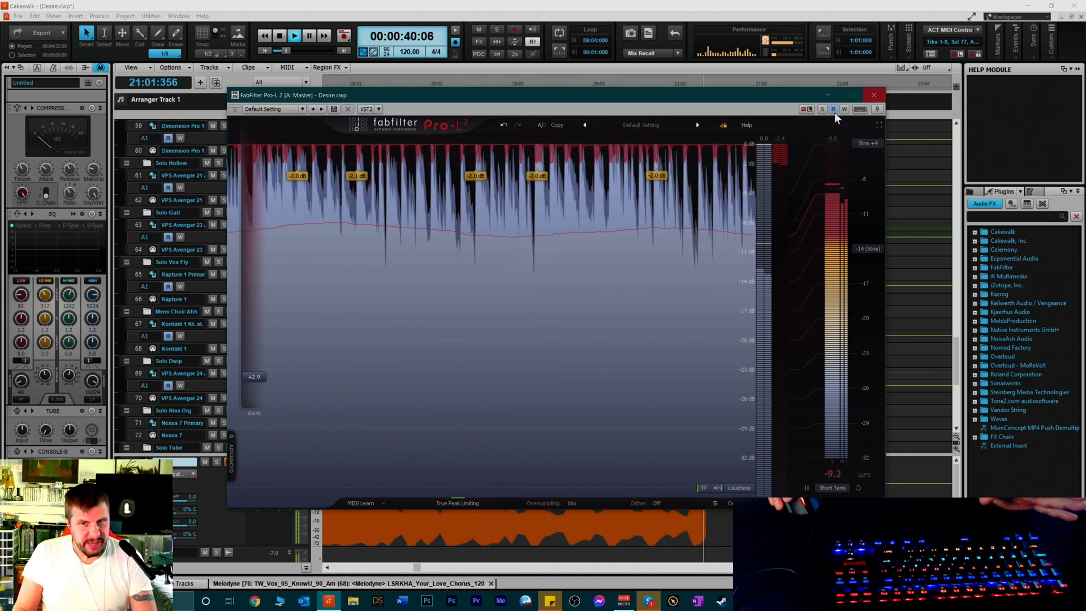
{"action": "mouse_move", "coordinate": [252, 379]}
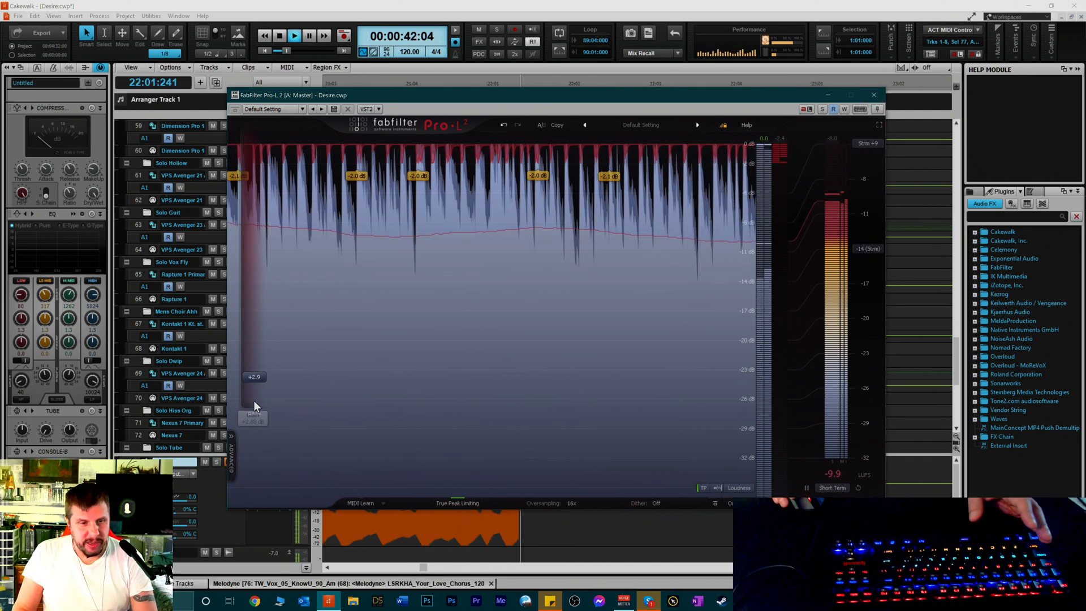
{"action": "mouse_move", "coordinate": [251, 378]}
{"action": "left_mouse_down"}
{"action": "mouse_move", "coordinate": [256, 395]}
{"action": "mouse_move", "coordinate": [269, 375]}
{"action": "left_mouse_up"}
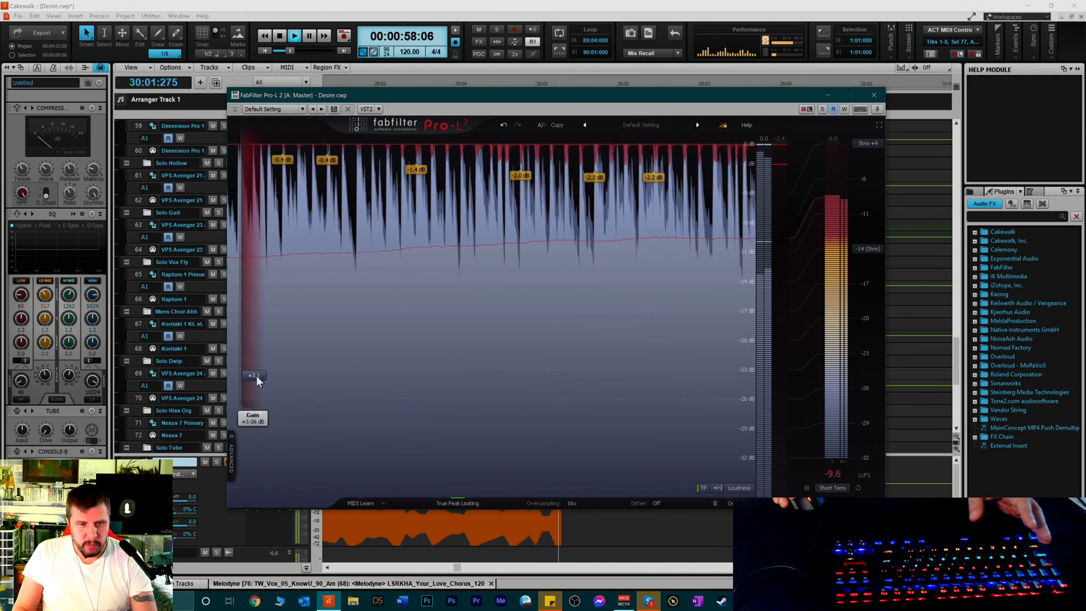
{"action": "left_click_drag", "start_coordinate": [256, 375], "coordinate": [260, 378]}
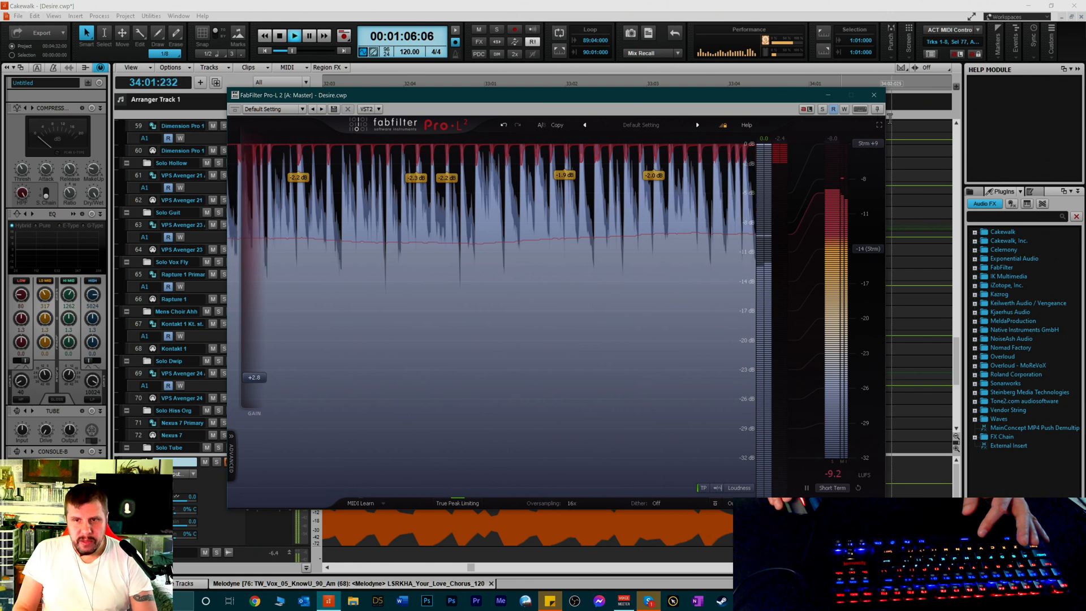
{"action": "left_click", "coordinate": [874, 96]}
{"action": "key", "text": "space"}
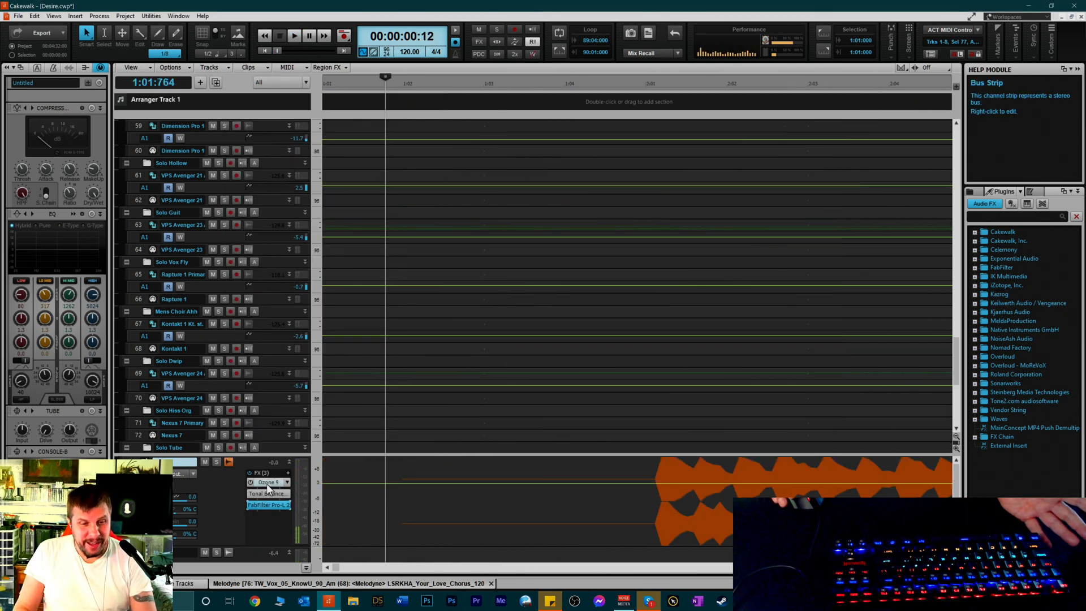
Look over Ozone 9's Master Assistant options on the Master bus and close the plug-in window
{"action": "left_click", "coordinate": [266, 484]}
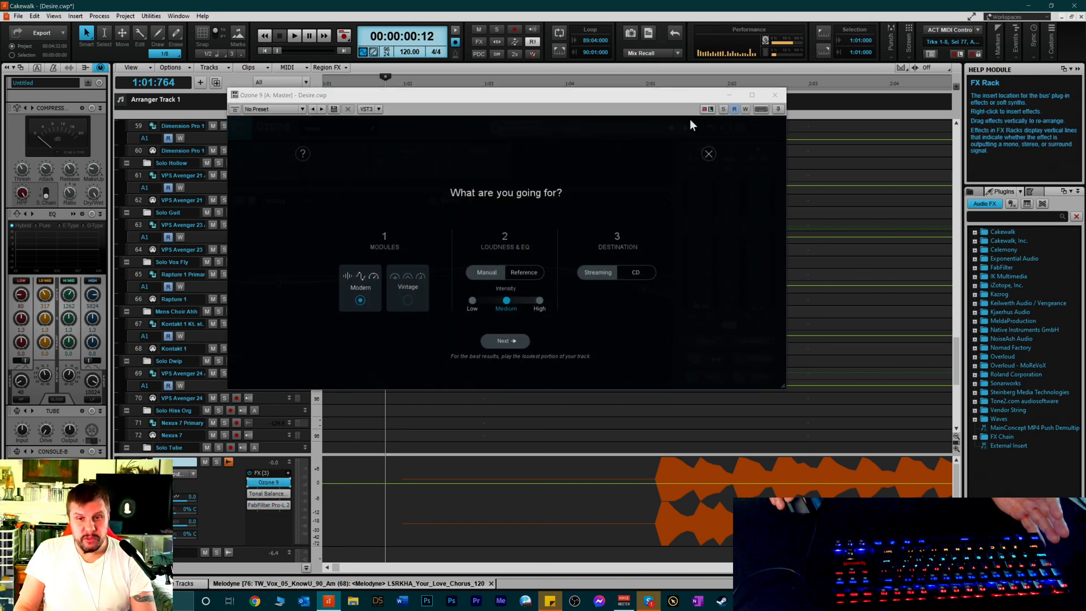
{"action": "left_click", "coordinate": [778, 96]}
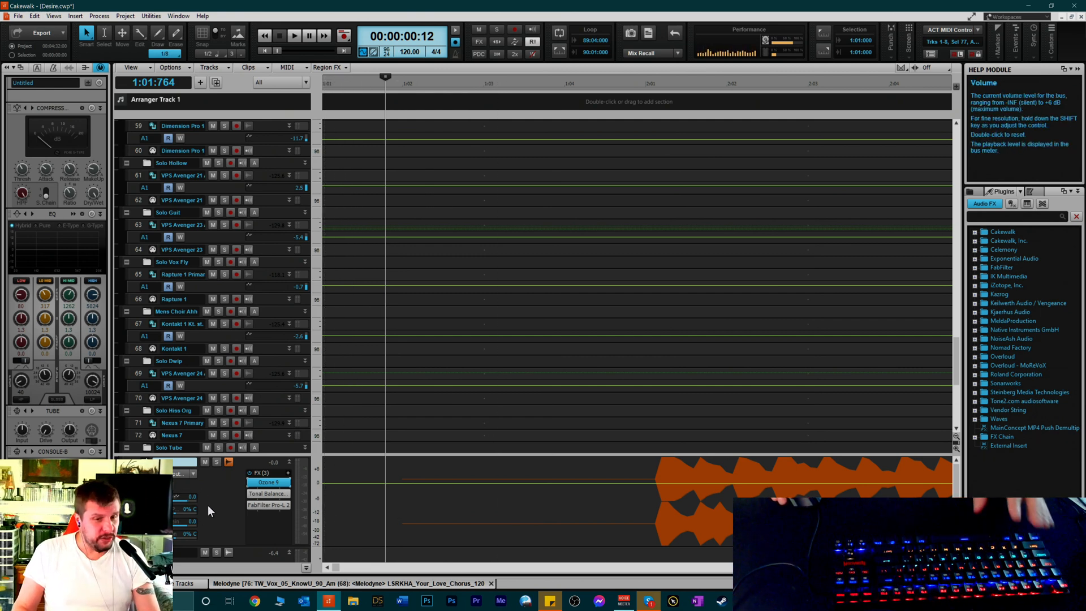
Resize the bus pane to look over the last solo and vocal tracks and the Master, Music, Solos and Vocals buses
{"action": "left_click_drag", "start_coordinate": [256, 456], "coordinate": [256, 571]}
{"action": "scroll", "coordinate": [268, 530], "scroll_direction": "down", "scroll_amount": 3}
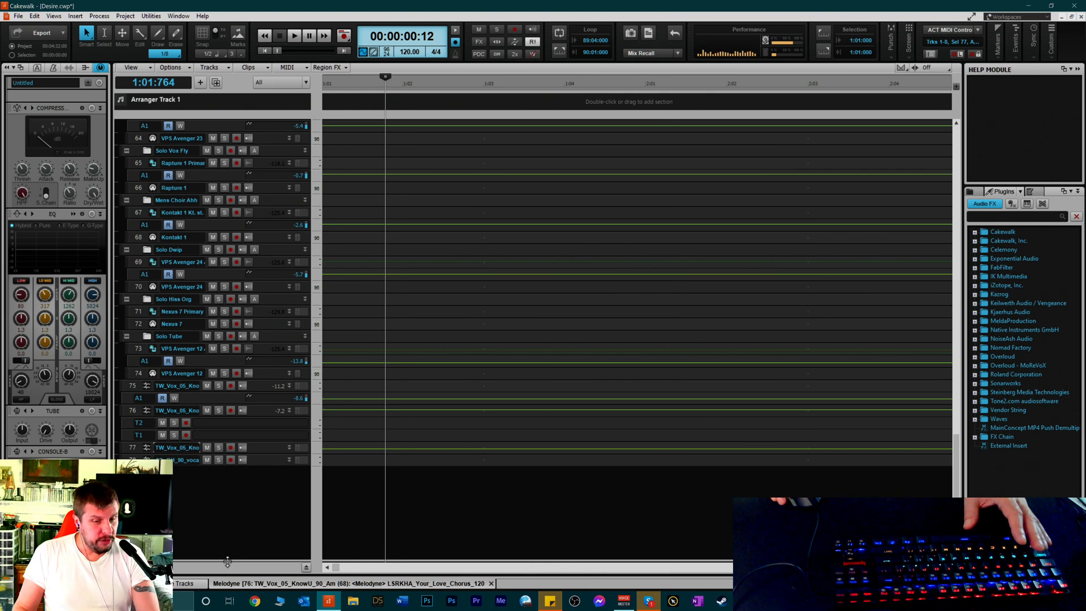
{"action": "left_click_drag", "start_coordinate": [228, 562], "coordinate": [289, 300]}
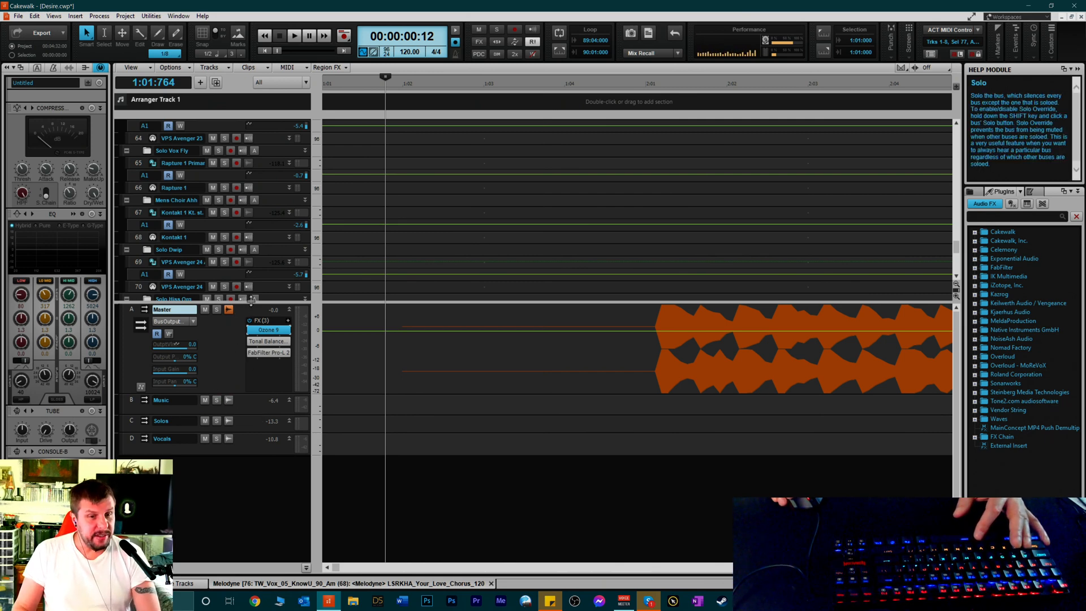
{"action": "left_click_drag", "start_coordinate": [251, 300], "coordinate": [243, 547]}
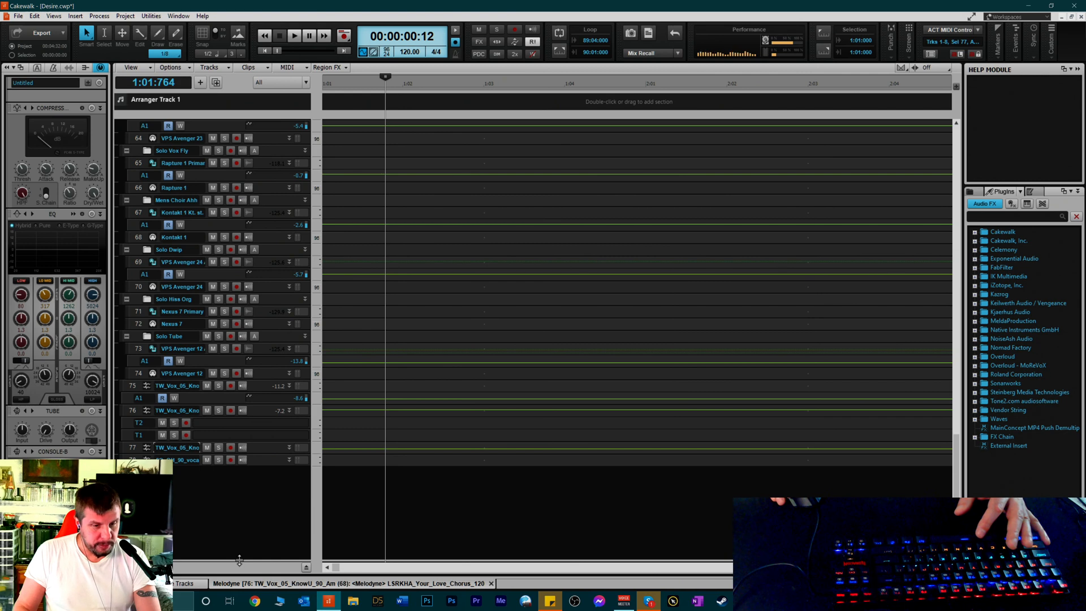
{"action": "left_click_drag", "start_coordinate": [243, 551], "coordinate": [242, 287]}
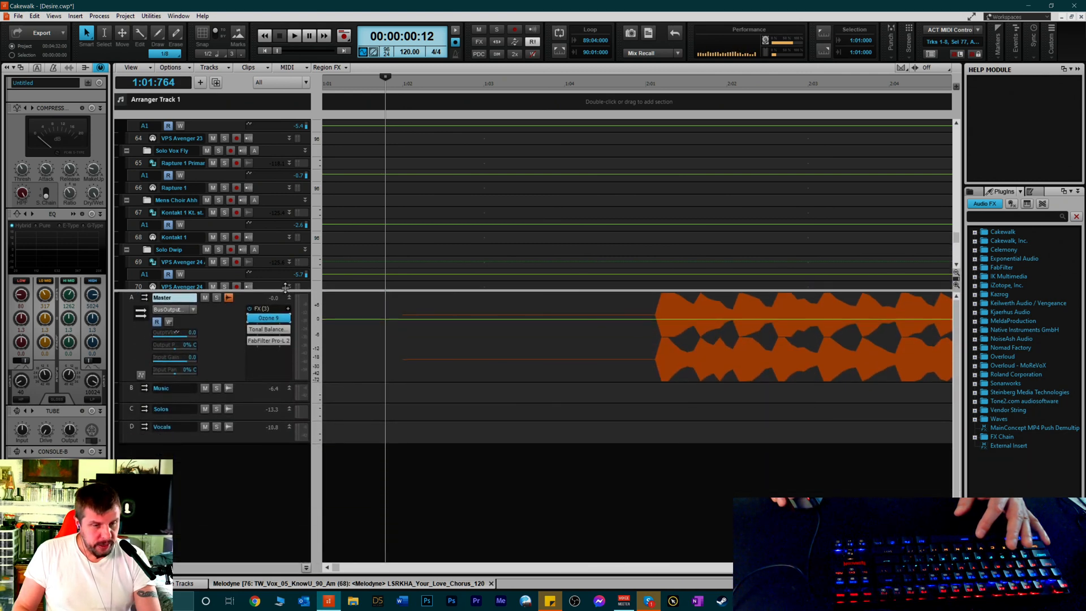
Look at the options for inserting a stereo or surround bus beneath the Vocals bus
{"action": "right_click", "coordinate": [188, 467]}
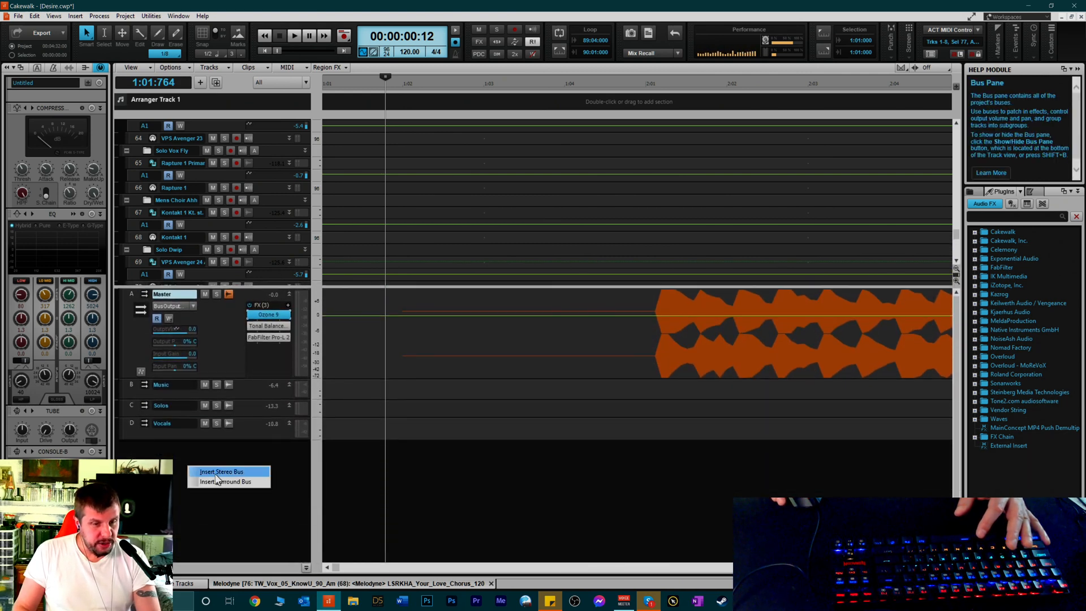
{"action": "left_click", "coordinate": [159, 452]}
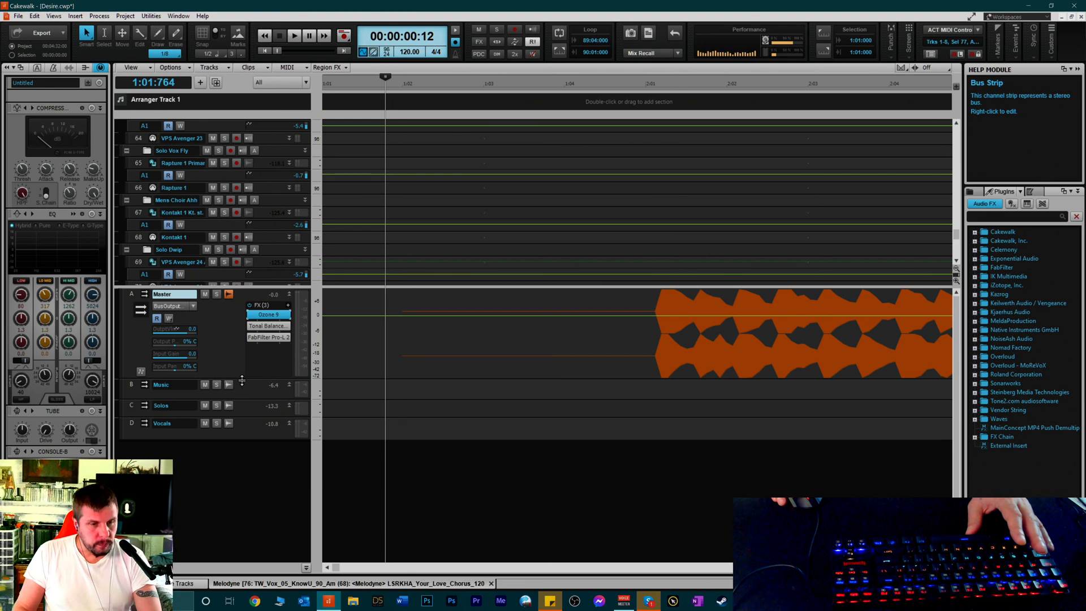
{"action": "right_click", "coordinate": [198, 461]}
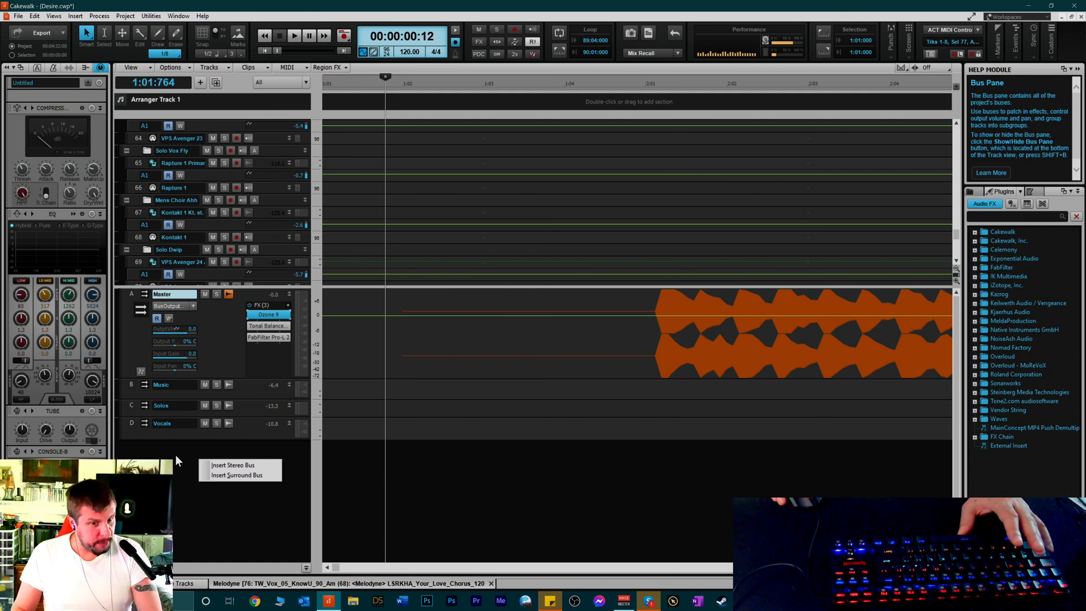
{"action": "left_click", "coordinate": [225, 467]}
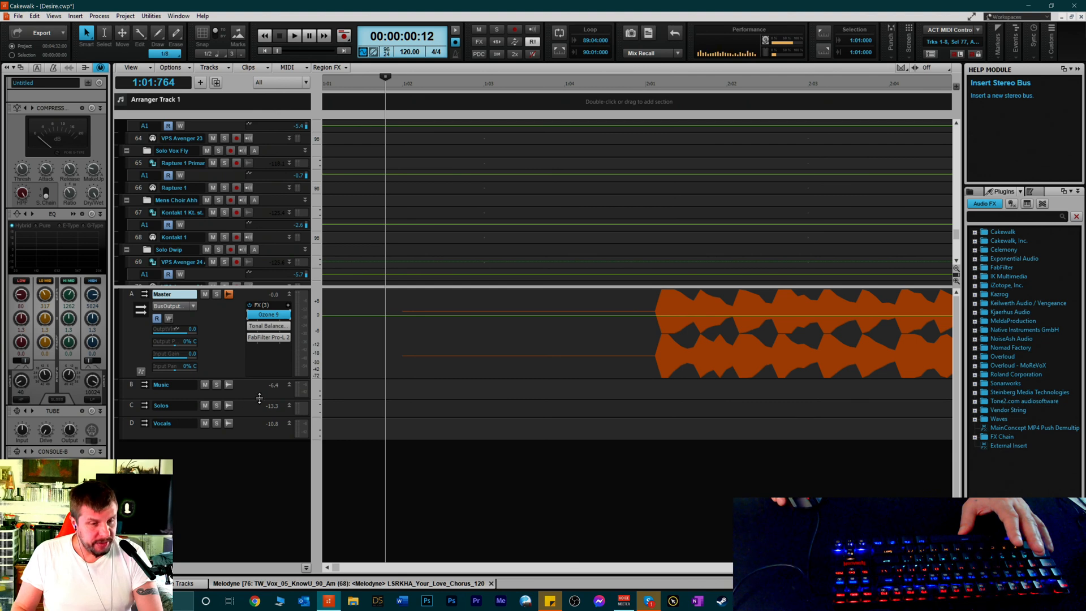
Enlarge the Music, Solos and Vocals bus strips to expose their controls and look over the Master bus's options, including its default-bus setting
{"action": "left_click_drag", "start_coordinate": [265, 397], "coordinate": [247, 558]}
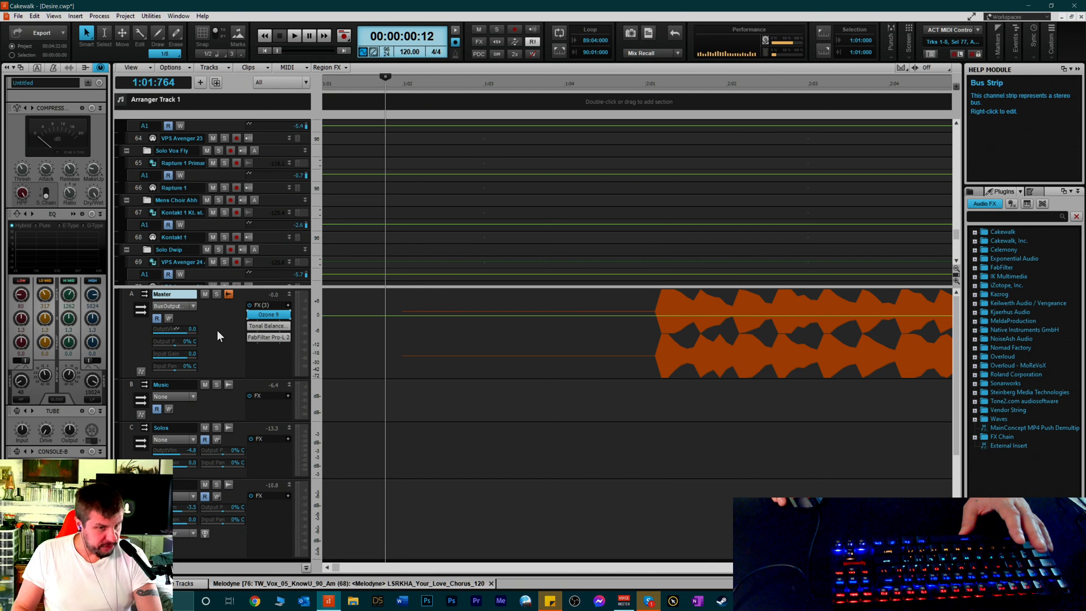
{"action": "scroll", "coordinate": [223, 378], "scroll_direction": "down", "scroll_amount": 1}
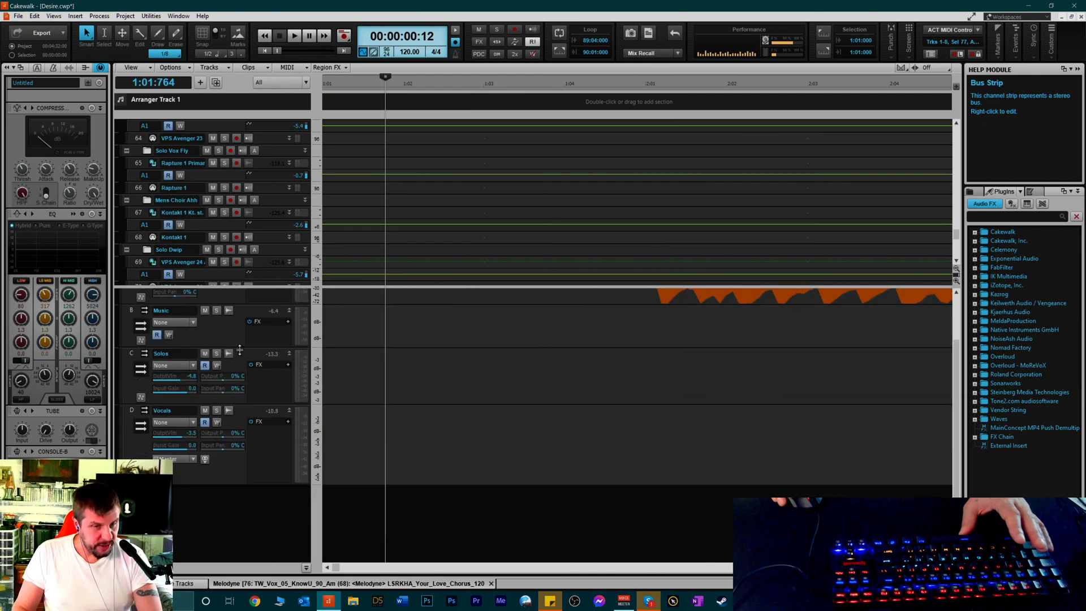
{"action": "scroll", "coordinate": [232, 372], "scroll_direction": "up", "scroll_amount": 1}
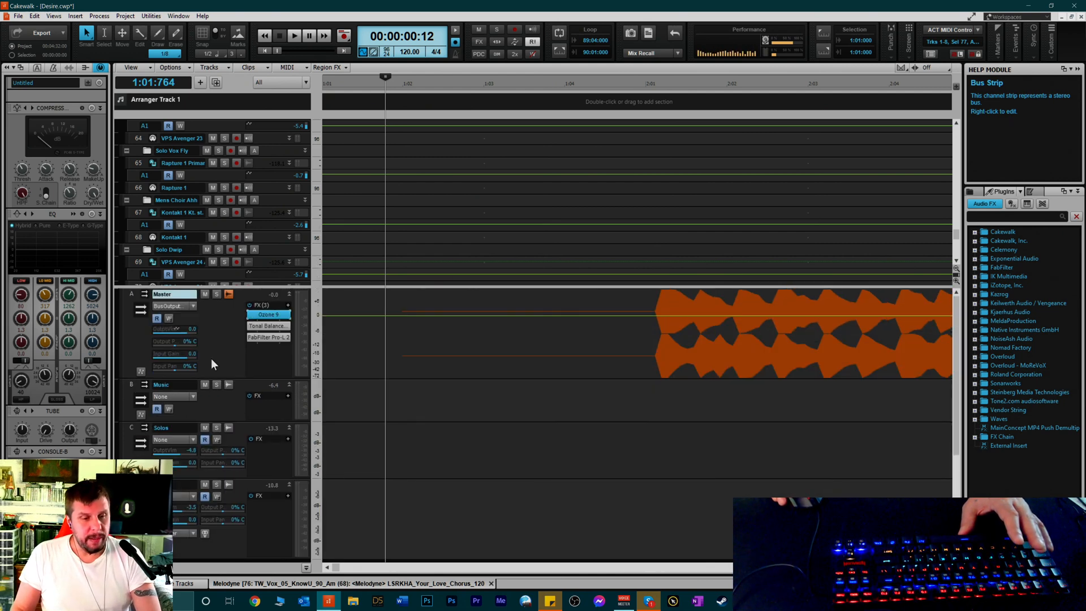
{"action": "right_click", "coordinate": [213, 326]}
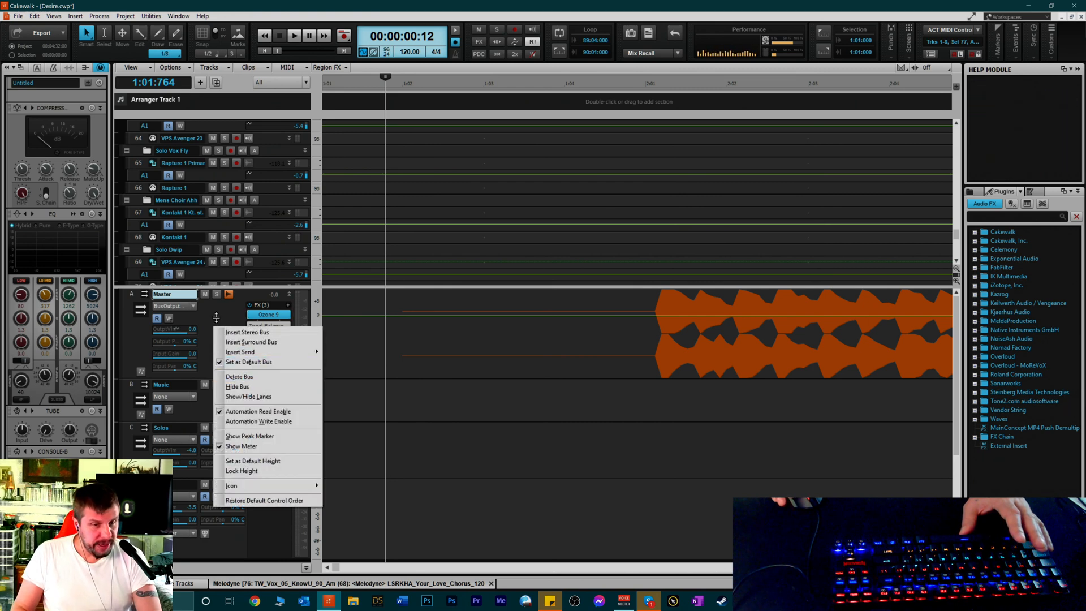
{"action": "left_click", "coordinate": [162, 338]}
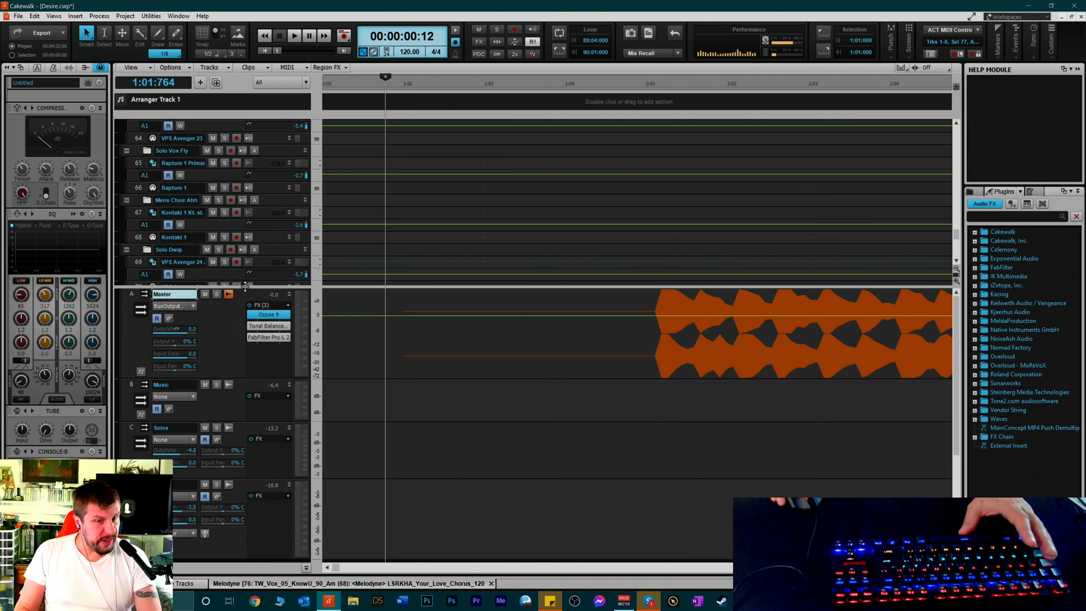
Shrink the bus pane in stages so the track list fills most of the view, keeping only part of the Master bus in sight
{"action": "left_click_drag", "start_coordinate": [245, 287], "coordinate": [229, 440]}
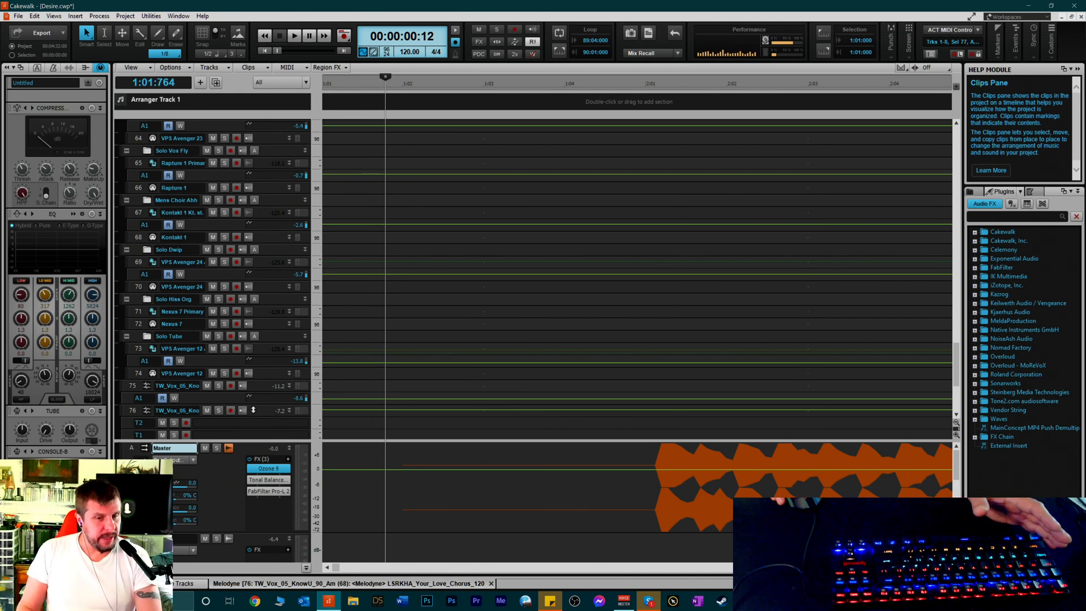
{"action": "left_click_drag", "start_coordinate": [246, 441], "coordinate": [247, 454]}
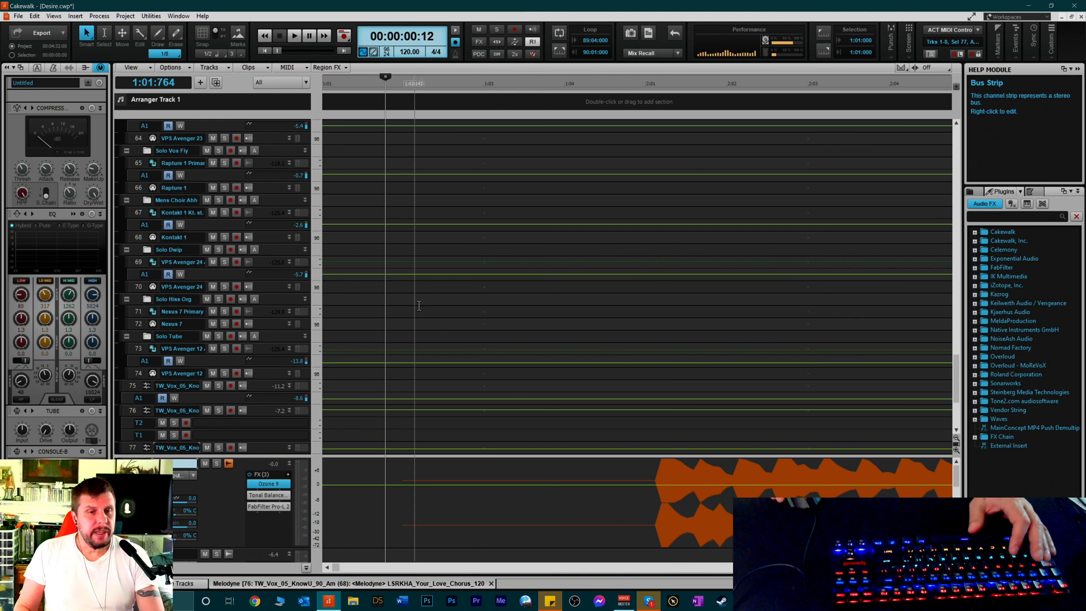
{"action": "scroll", "coordinate": [351, 219], "scroll_direction": "up", "scroll_amount": 4}
{"action": "scroll", "coordinate": [350, 218], "scroll_direction": "up", "scroll_amount": 4}
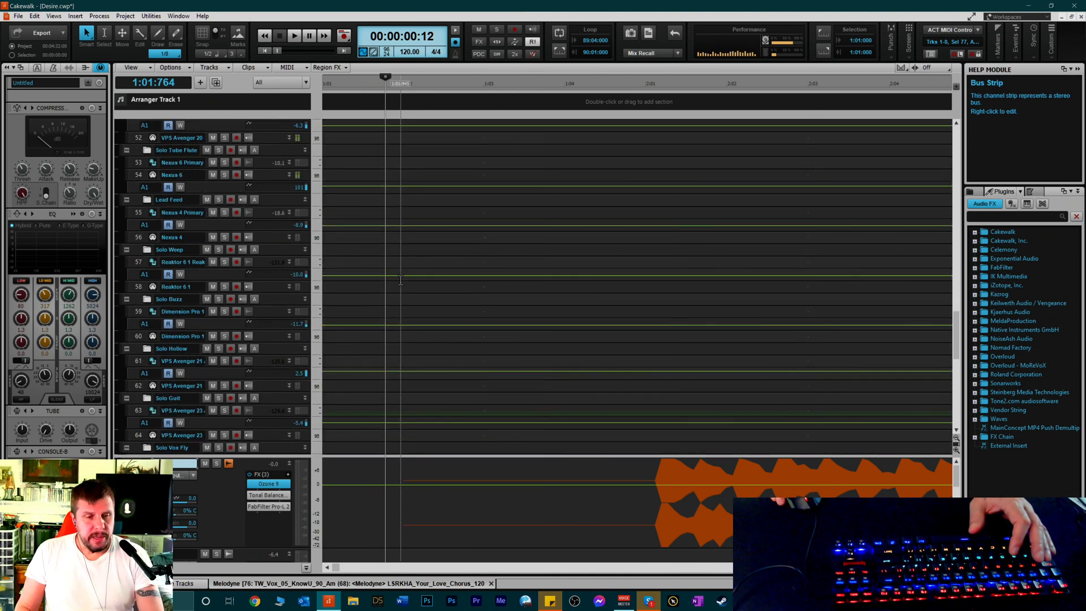
{"action": "left_click_drag", "start_coordinate": [282, 456], "coordinate": [282, 516]}
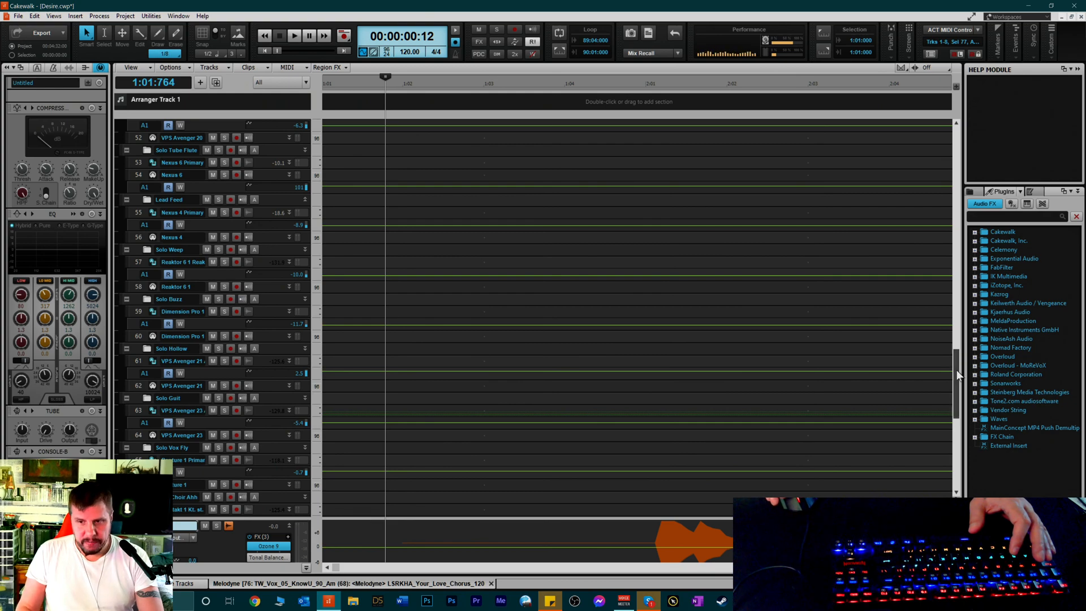
Examine the whole arrangement on a zoomed-out timeline, from the Main Sequence folder down through the pad and arp folders
{"action": "left_click_drag", "start_coordinate": [956, 369], "coordinate": [967, 201]}
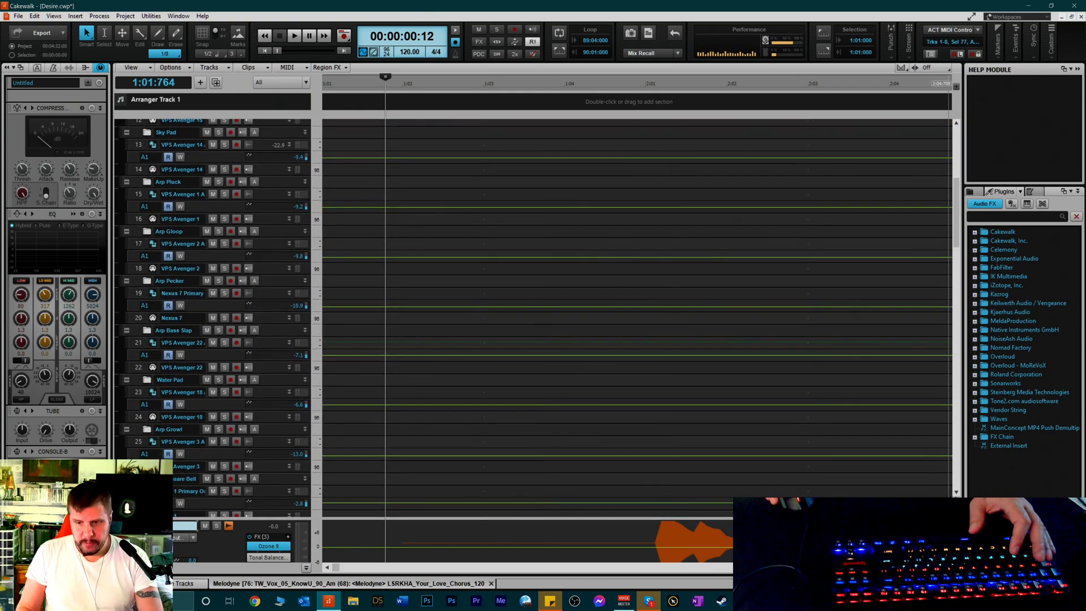
{"action": "key", "text": "ctrl+Left"}
{"action": "key", "text": "ctrl+Left"}
{"action": "key", "text": "ctrl+Left"}
{"action": "key", "text": "ctrl+Left"}
{"action": "key", "text": "ctrl+Left"}
{"action": "key", "text": "ctrl+Left"}
{"action": "key", "text": "ctrl+Left"}
{"action": "key", "text": "ctrl+Left"}
{"action": "key", "text": "ctrl+Left"}
{"action": "key", "text": "ctrl+Left"}
{"action": "key", "text": "ctrl+Left"}
{"action": "key", "text": "ctrl+Left"}
{"action": "key", "text": "ctrl+Left"}
{"action": "key", "text": "ctrl+Left"}
{"action": "key", "text": "ctrl+Left"}
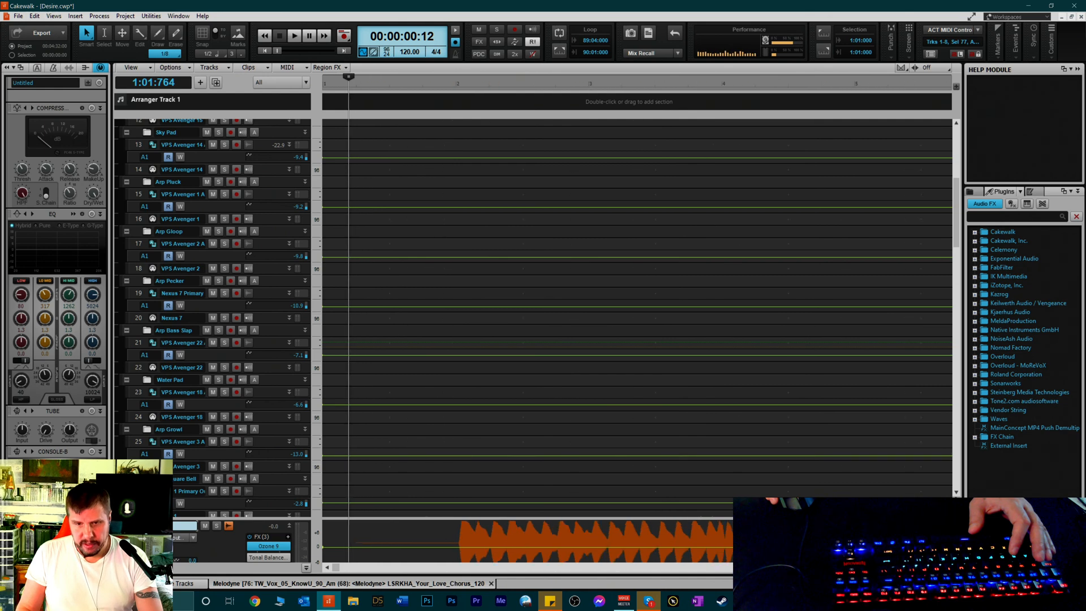
{"action": "key", "text": "ctrl+Left"}
{"action": "key", "text": "ctrl+Left"}
{"action": "key", "text": "ctrl+Left"}
{"action": "key", "text": "ctrl+Left"}
{"action": "key", "text": "ctrl+Left"}
{"action": "key", "text": "ctrl+Left"}
{"action": "key", "text": "ctrl+Left"}
{"action": "key", "text": "ctrl+Left"}
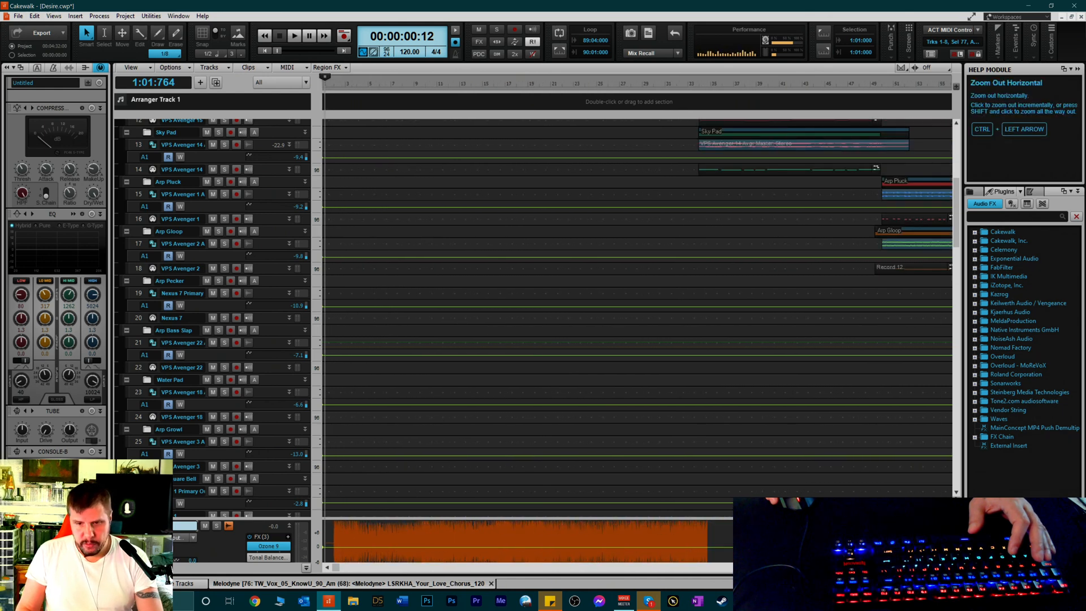
{"action": "scroll", "coordinate": [551, 254], "scroll_direction": "down", "scroll_amount": 3}
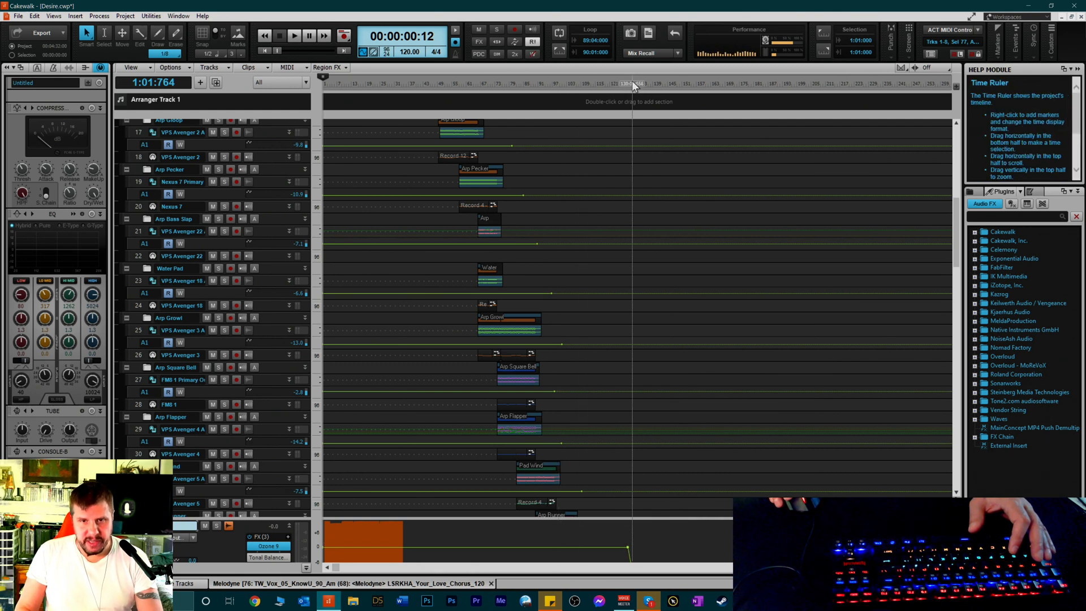
{"action": "scroll", "coordinate": [429, 178], "scroll_direction": "up", "scroll_amount": 3}
{"action": "scroll", "coordinate": [431, 177], "scroll_direction": "up", "scroll_amount": 6}
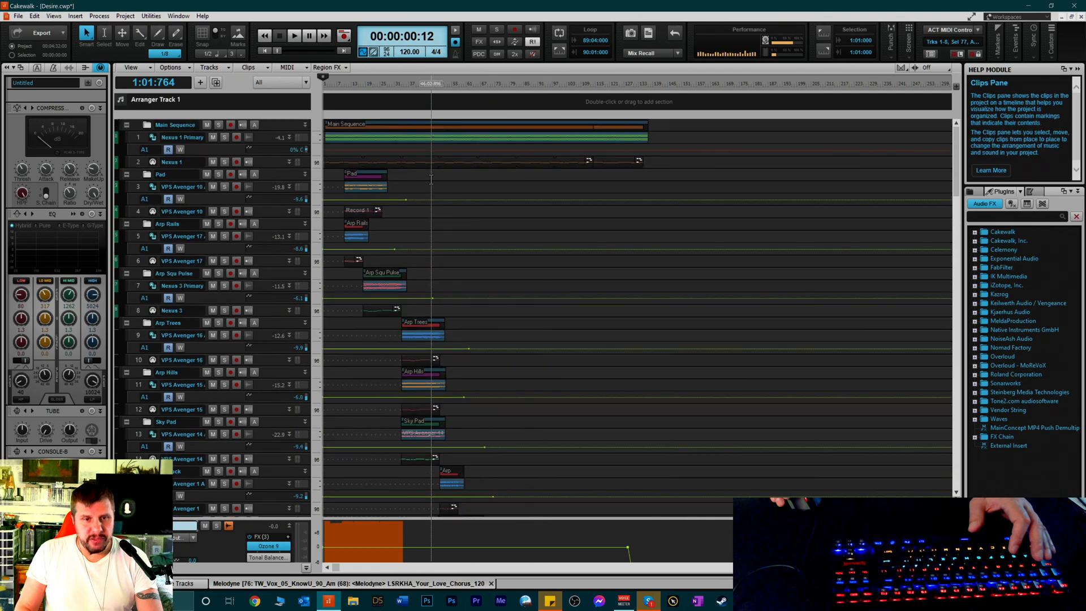
{"action": "scroll", "coordinate": [360, 170], "scroll_direction": "down", "scroll_amount": 8}
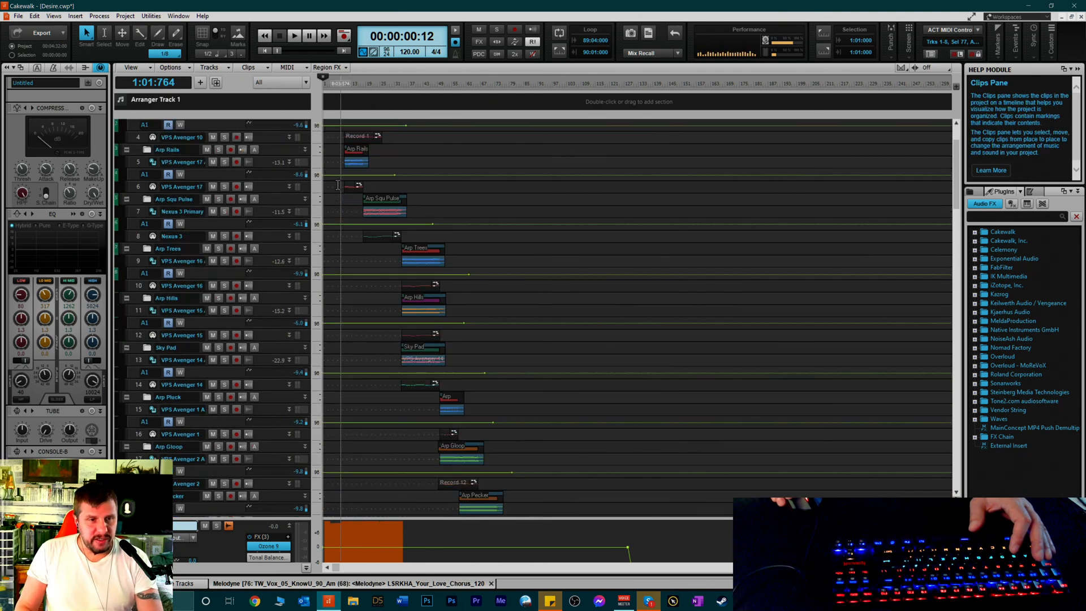
{"action": "scroll", "coordinate": [362, 267], "scroll_direction": "down", "scroll_amount": 9}
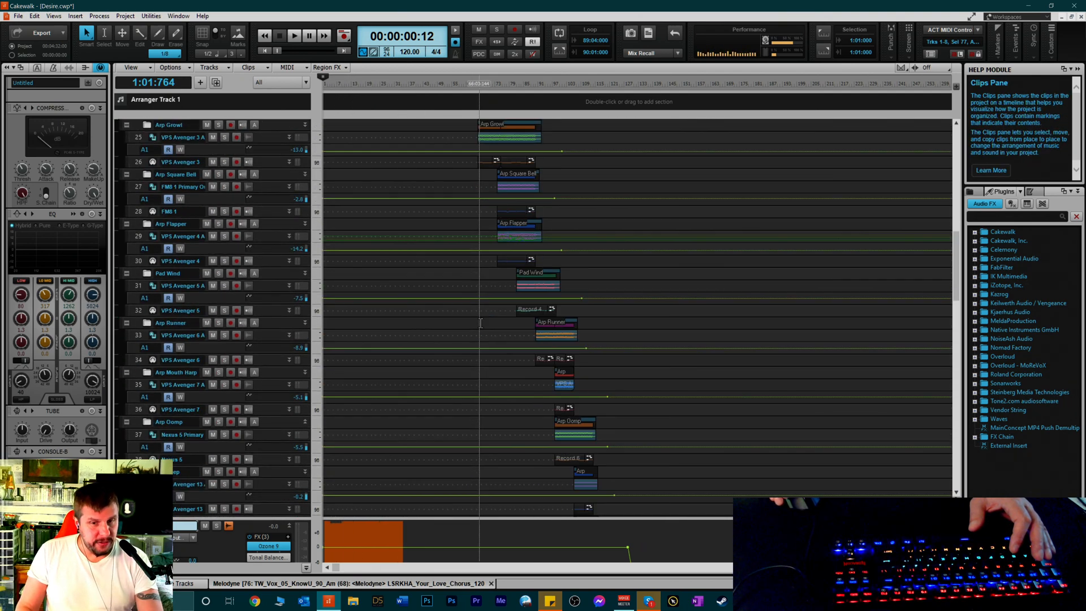
Enlarge audio track 39 in the Arp Beep folder to expose its volume, pan, effects and output routing to the Music bus
{"action": "scroll", "coordinate": [508, 305], "scroll_direction": "down", "scroll_amount": 2}
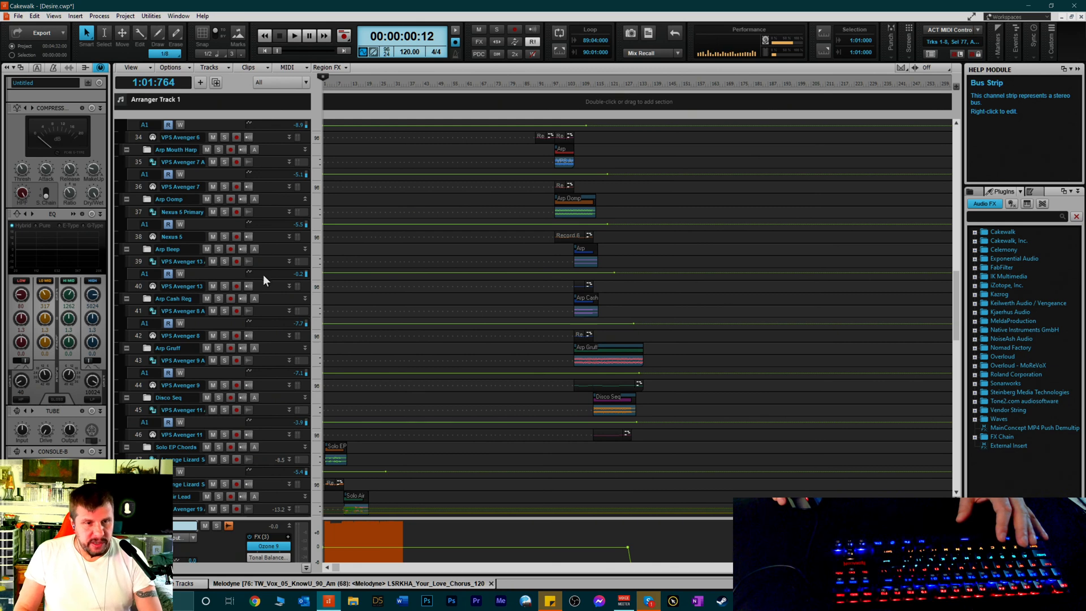
{"action": "scroll", "coordinate": [258, 248], "scroll_direction": "down", "scroll_amount": 1}
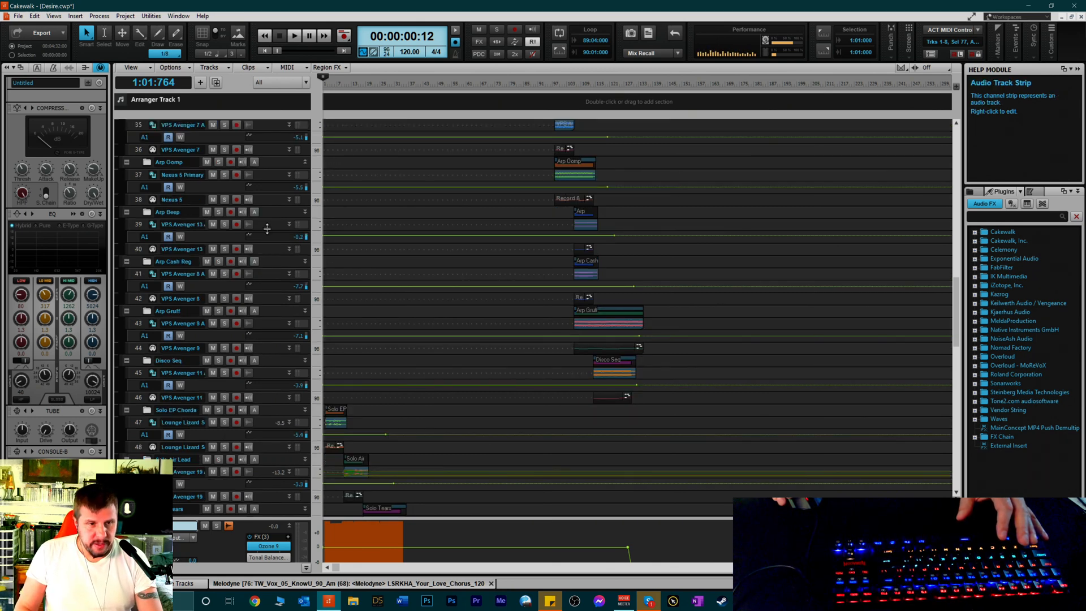
{"action": "left_click_drag", "start_coordinate": [267, 236], "coordinate": [258, 334]}
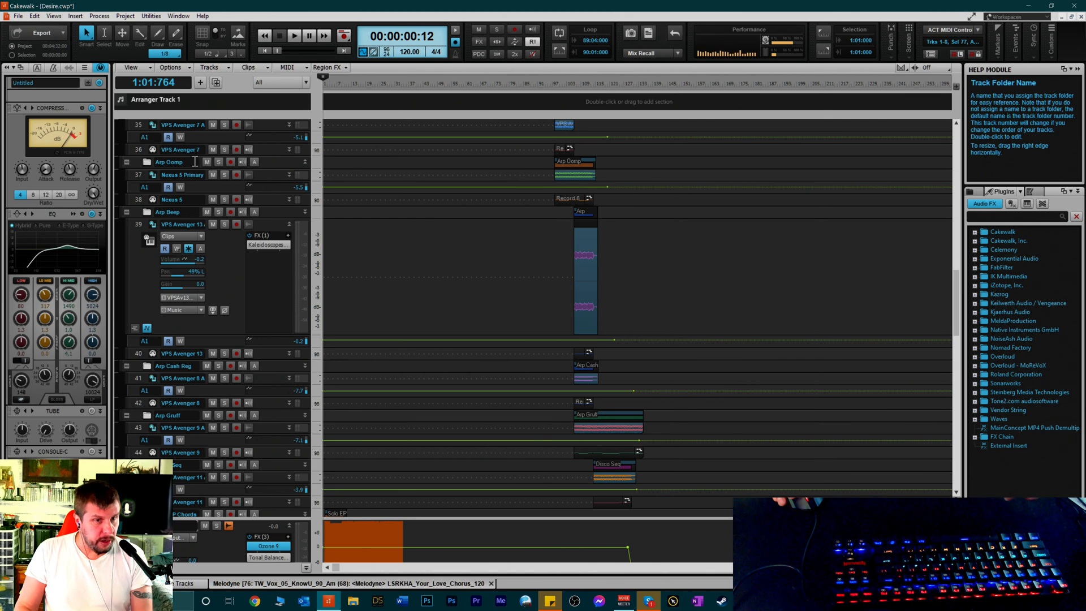
Look through the track folders from Arp Square Bell to Solo Hollow to compare the arp tracks with the solo tracks
{"action": "scroll", "coordinate": [195, 164], "scroll_direction": "up", "scroll_amount": 3}
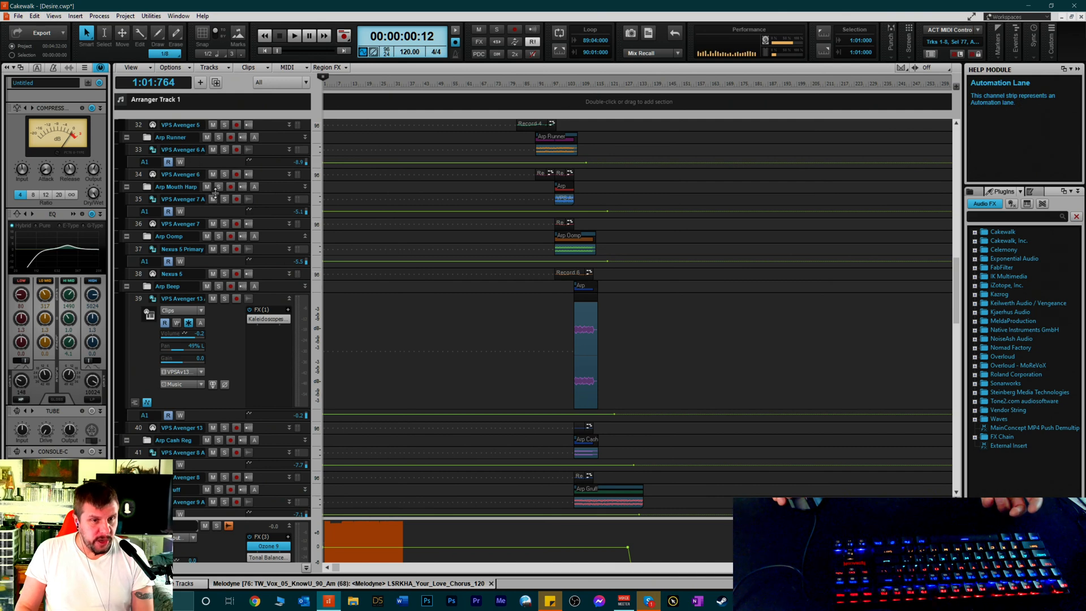
{"action": "scroll", "coordinate": [212, 154], "scroll_direction": "up", "scroll_amount": 3}
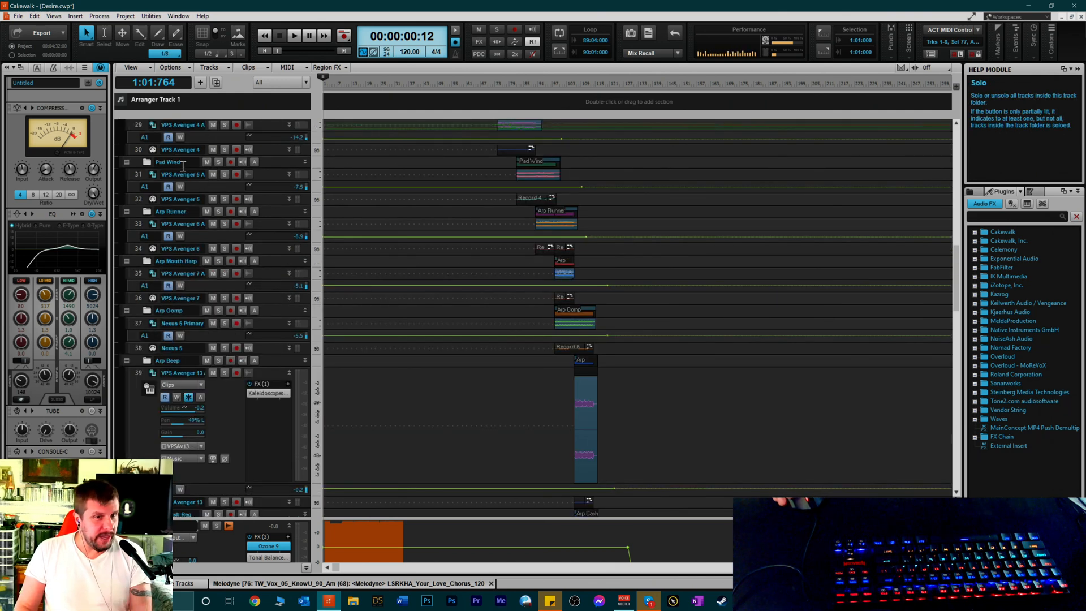
{"action": "scroll", "coordinate": [192, 164], "scroll_direction": "up", "scroll_amount": 3}
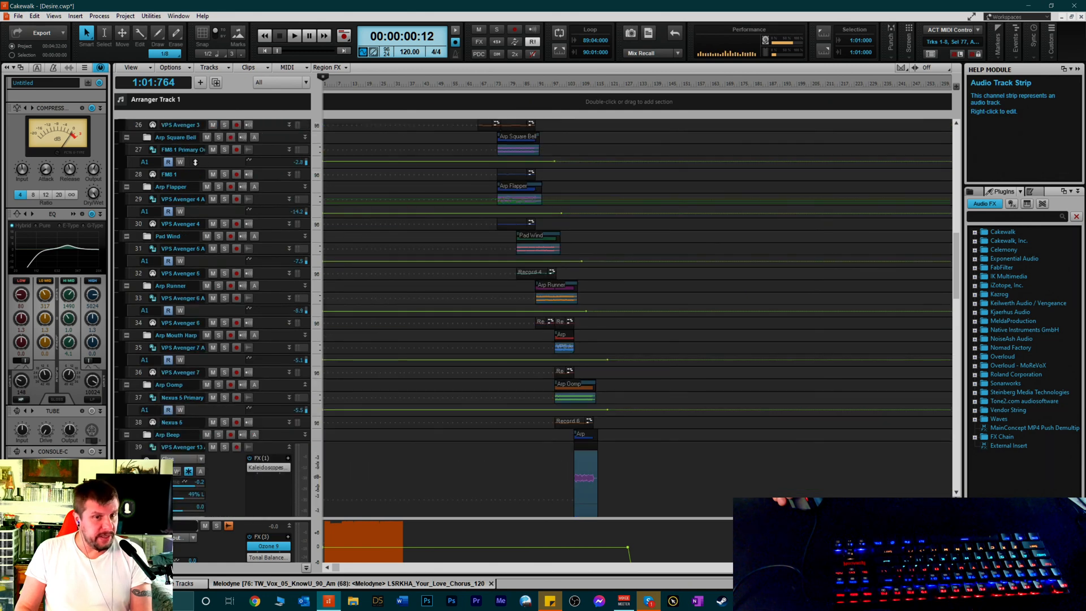
{"action": "scroll", "coordinate": [209, 189], "scroll_direction": "down", "scroll_amount": 12}
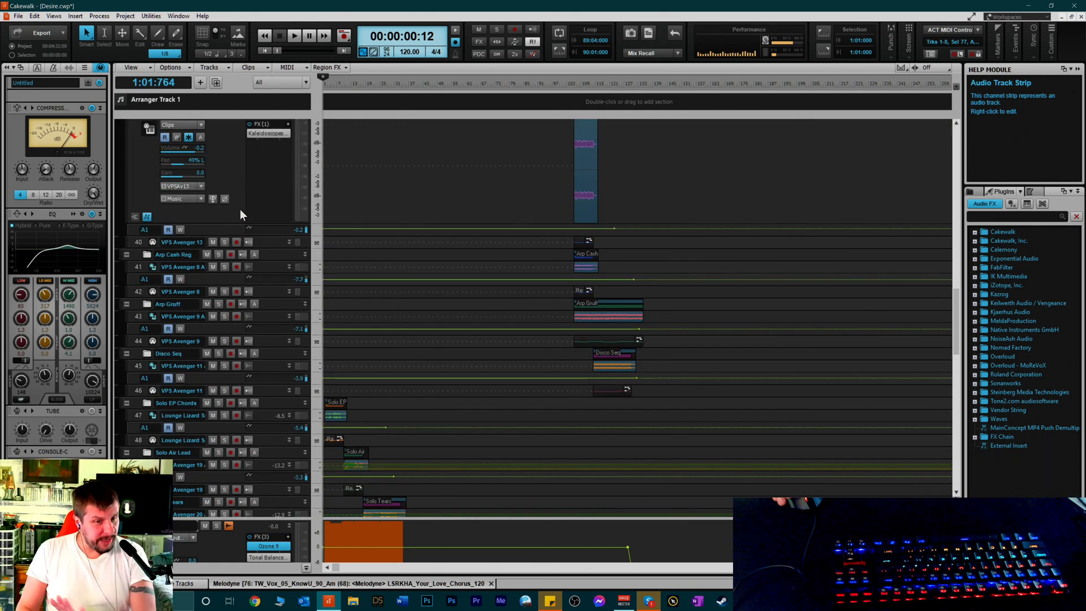
{"action": "left_click", "coordinate": [219, 255]}
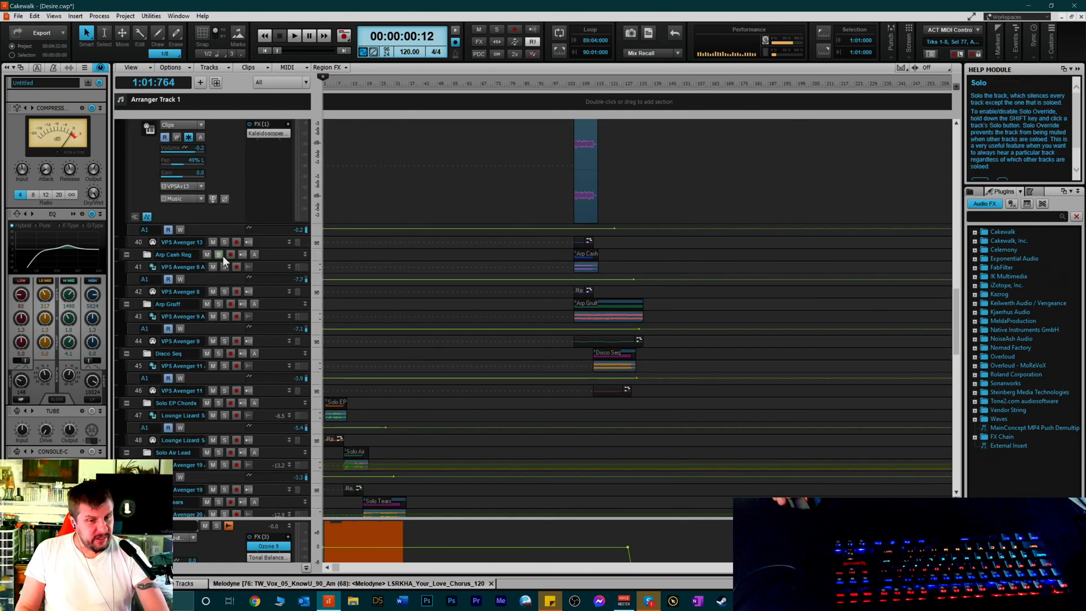
{"action": "scroll", "coordinate": [224, 259], "scroll_direction": "down", "scroll_amount": 3}
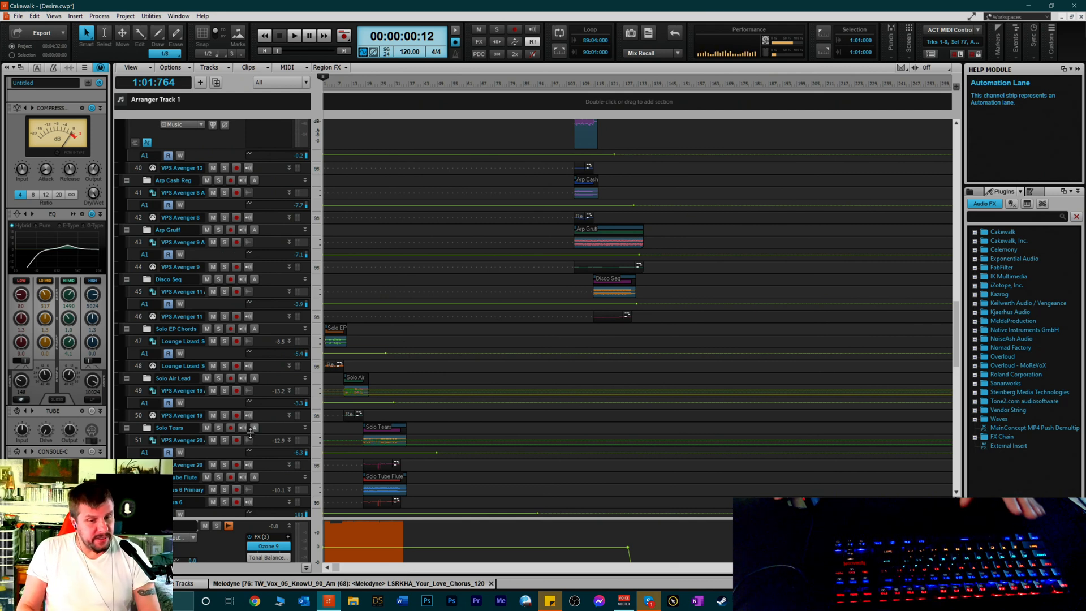
{"action": "scroll", "coordinate": [430, 209], "scroll_direction": "down", "scroll_amount": 10}
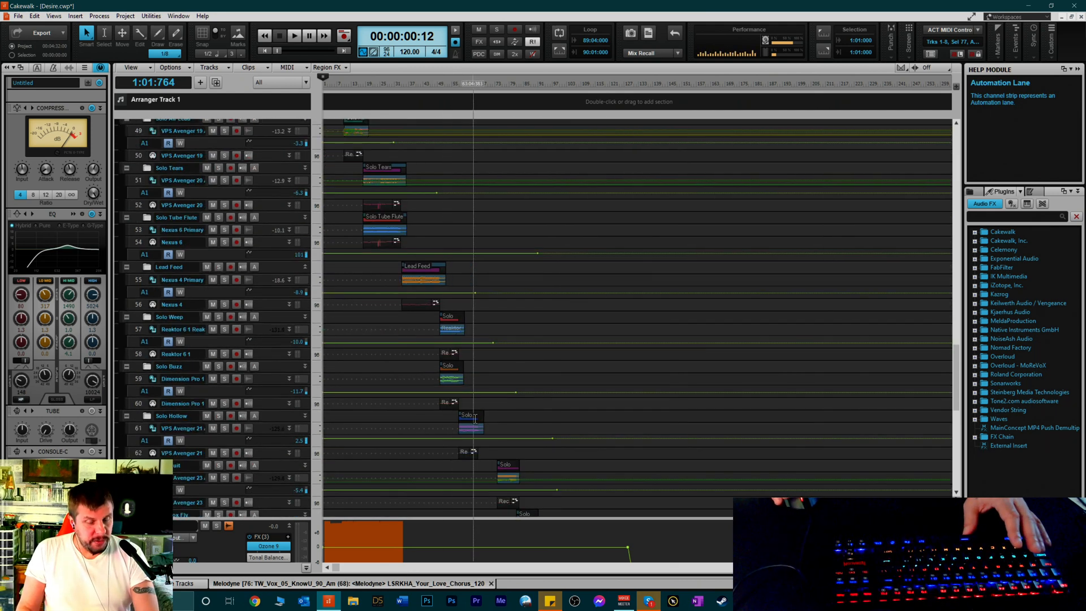
Review the solo tracks and the pad and arp folders again to see how their clips are staggered across the song
{"action": "scroll", "coordinate": [390, 244], "scroll_direction": "up", "scroll_amount": 3}
{"action": "scroll", "coordinate": [390, 245], "scroll_direction": "up", "scroll_amount": 2}
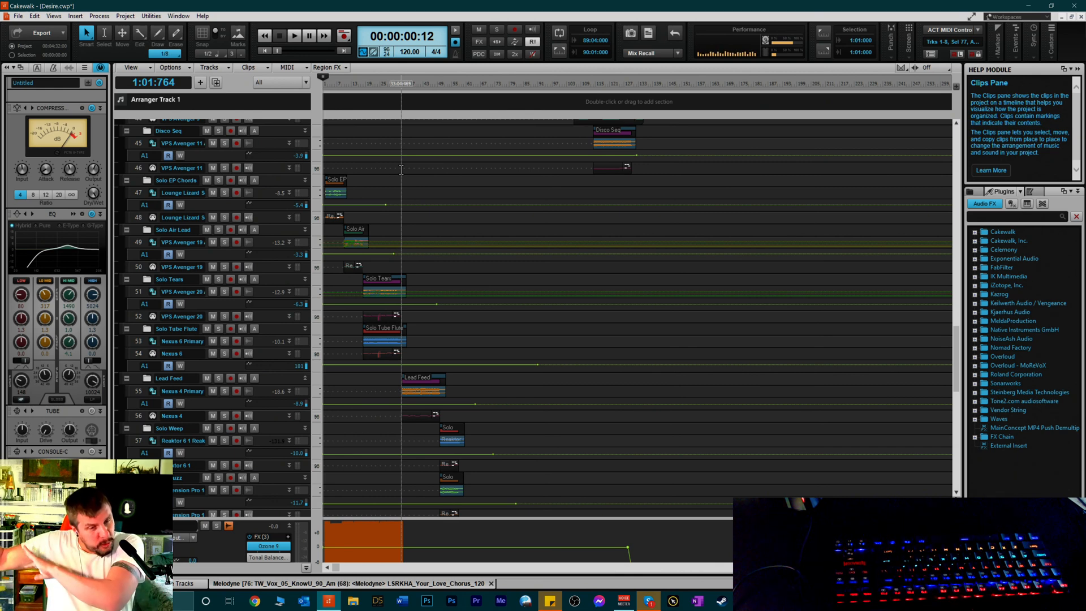
{"action": "scroll", "coordinate": [189, 201], "scroll_direction": "up", "scroll_amount": 4}
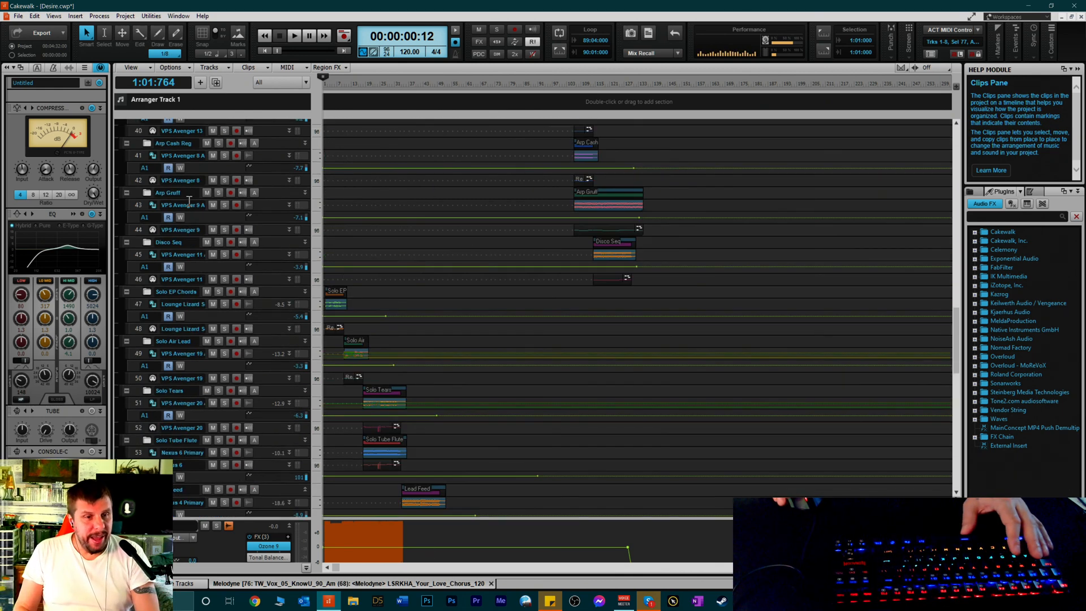
{"action": "scroll", "coordinate": [255, 232], "scroll_direction": "up", "scroll_amount": 6}
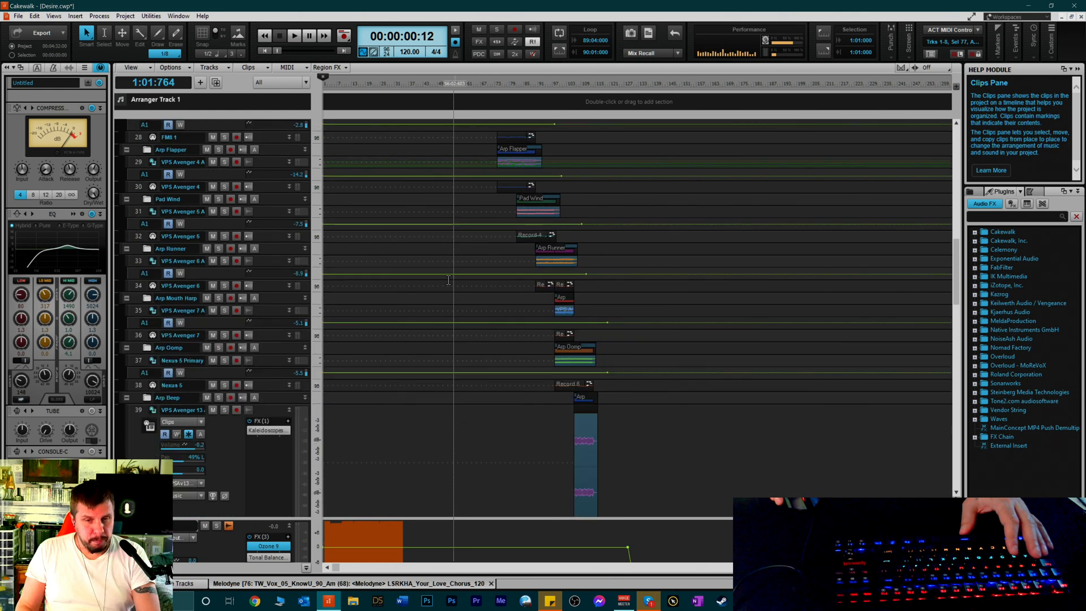
{"action": "scroll", "coordinate": [350, 225], "scroll_direction": "up", "scroll_amount": 4}
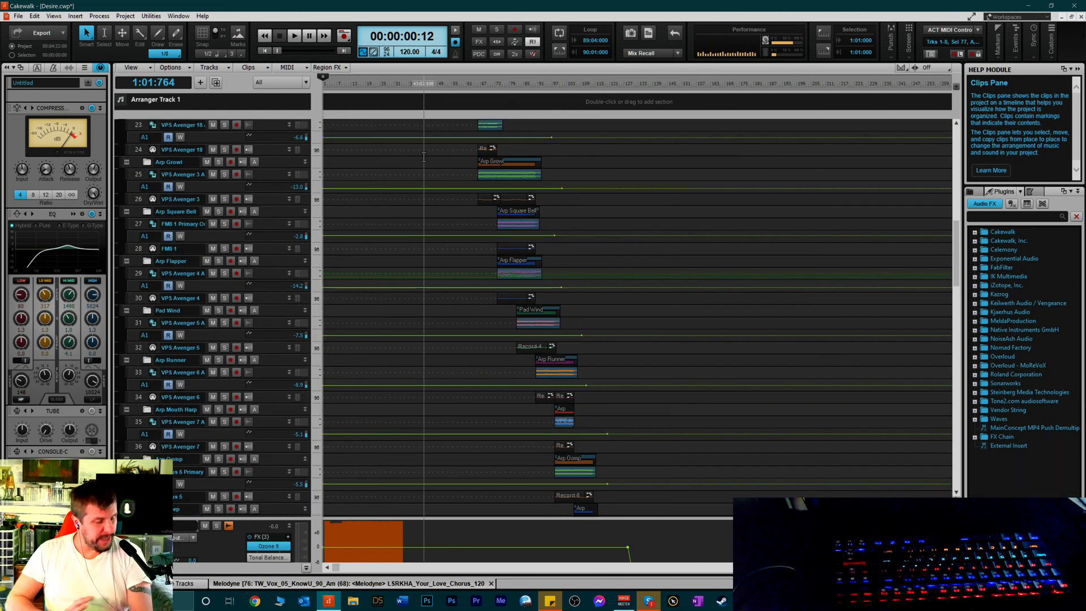
{"action": "scroll", "coordinate": [425, 170], "scroll_direction": "up", "scroll_amount": 9}
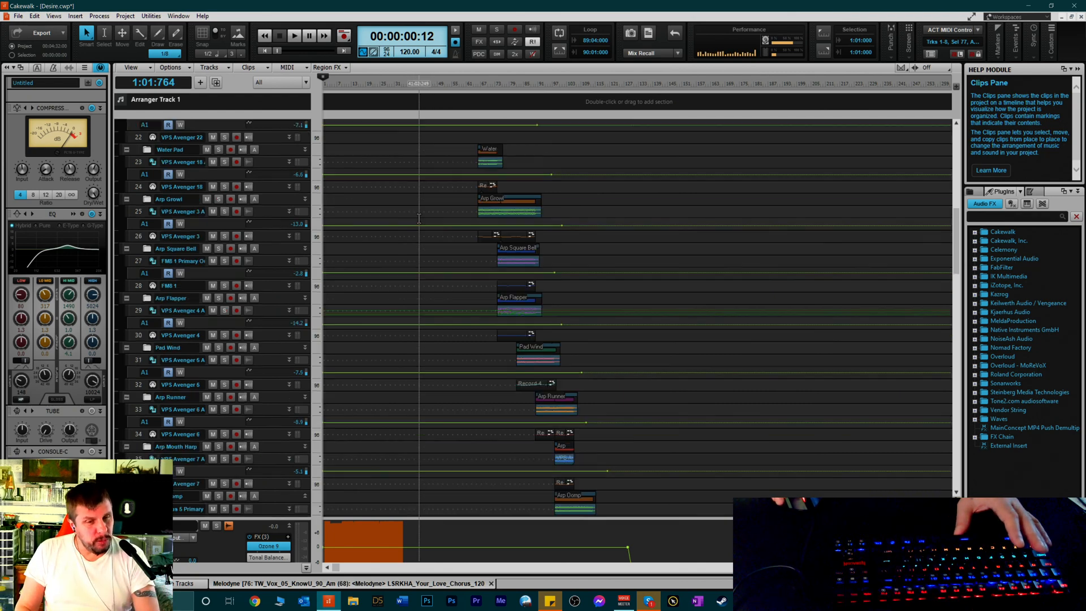
{"action": "scroll", "coordinate": [429, 188], "scroll_direction": "up", "scroll_amount": 4}
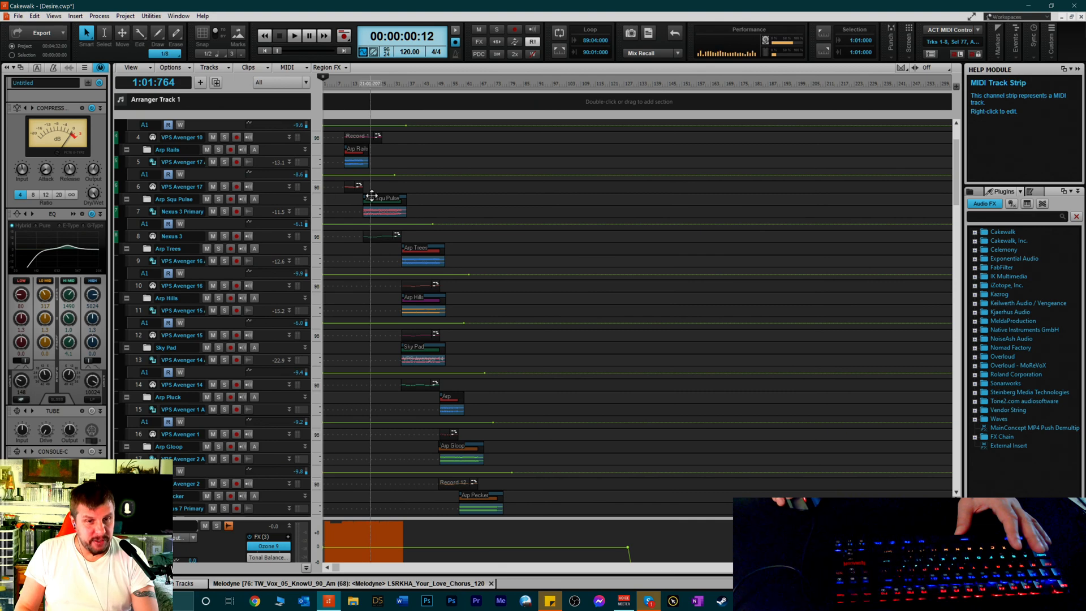
{"action": "scroll", "coordinate": [390, 272], "scroll_direction": "down", "scroll_amount": 5}
{"action": "scroll", "coordinate": [407, 296], "scroll_direction": "down", "scroll_amount": 11}
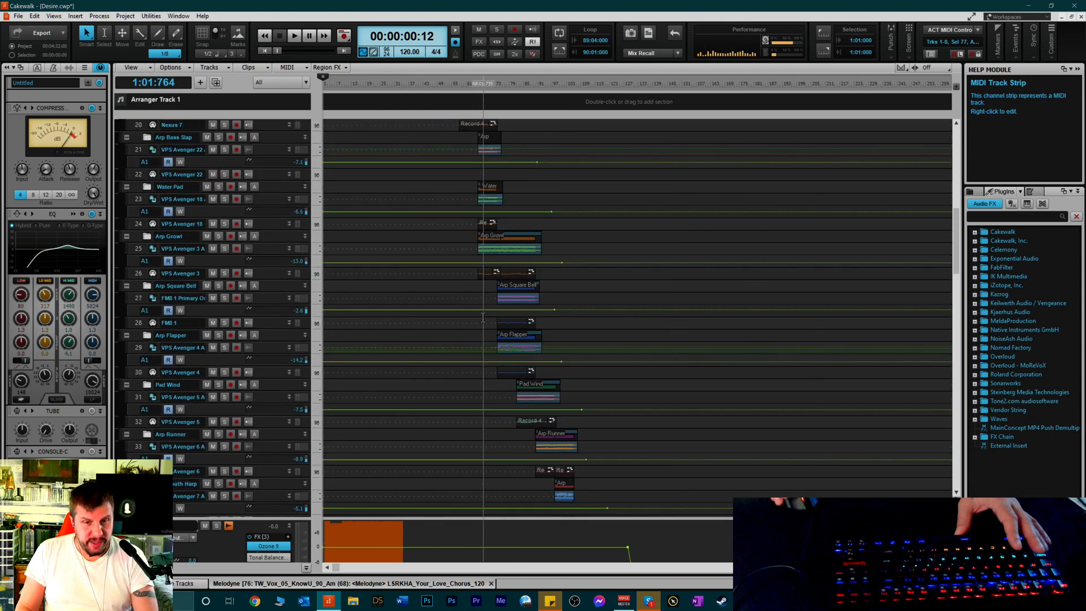
{"action": "scroll", "coordinate": [532, 384], "scroll_direction": "down", "scroll_amount": 8}
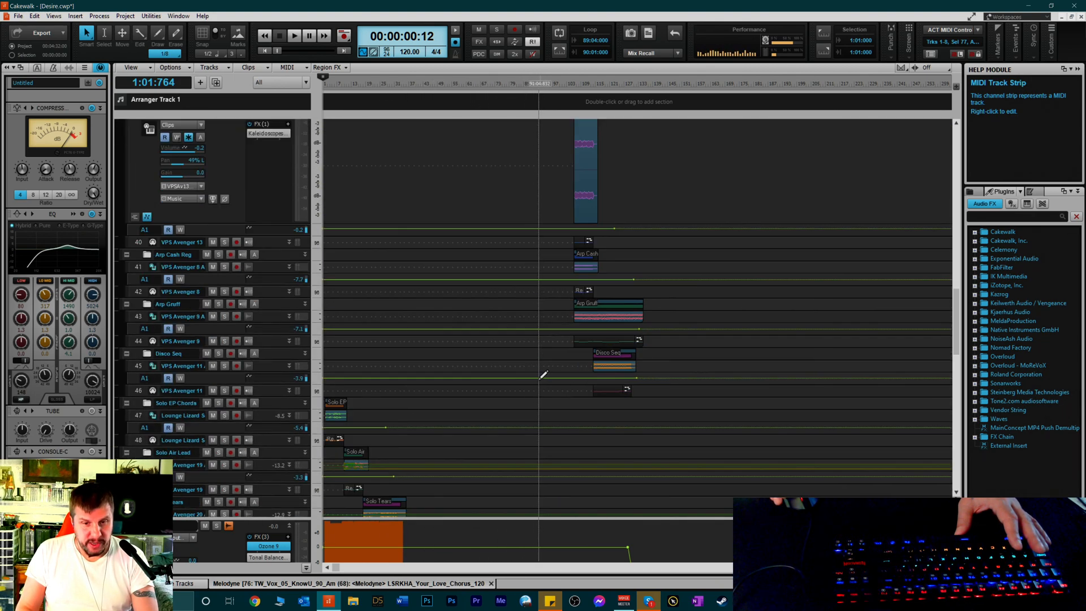
{"action": "scroll", "coordinate": [396, 209], "scroll_direction": "up", "scroll_amount": 9}
{"action": "scroll", "coordinate": [396, 209], "scroll_direction": "up", "scroll_amount": 9}
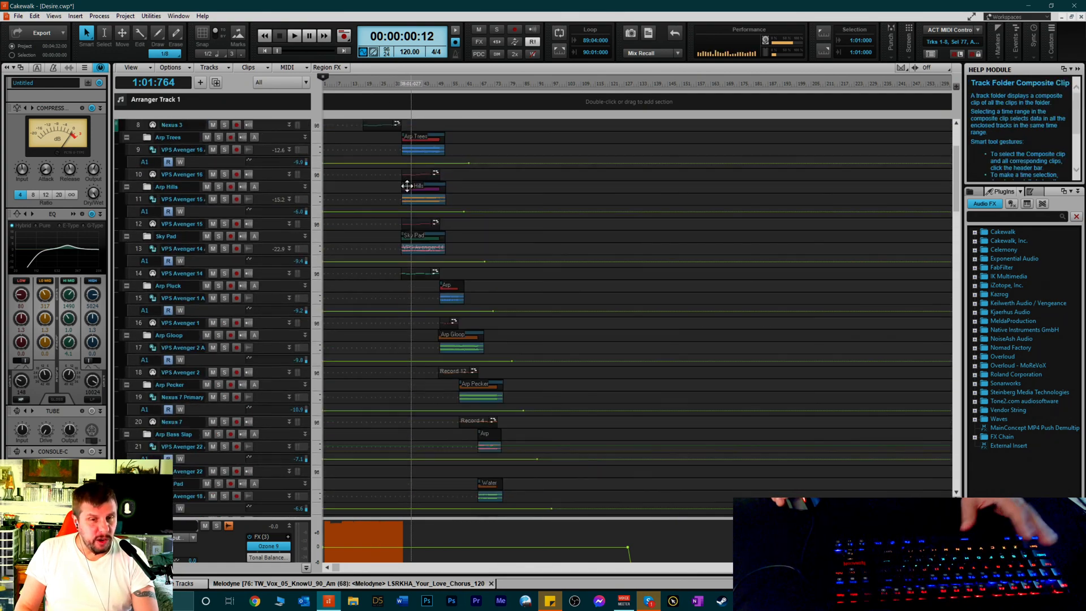
Look through the arp, solo and vocal tracks, and briefly enlarge the bus pane to inspect the Master, Music, Solos and Vocals buses
{"action": "scroll", "coordinate": [418, 282], "scroll_direction": "down", "scroll_amount": 10}
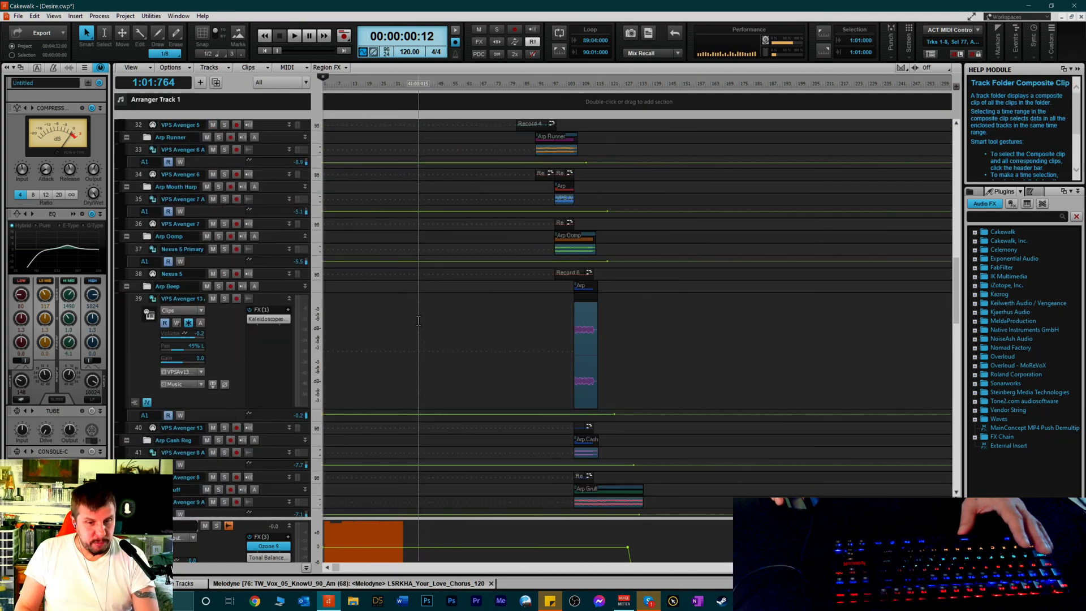
{"action": "scroll", "coordinate": [288, 242], "scroll_direction": "down", "scroll_amount": 2}
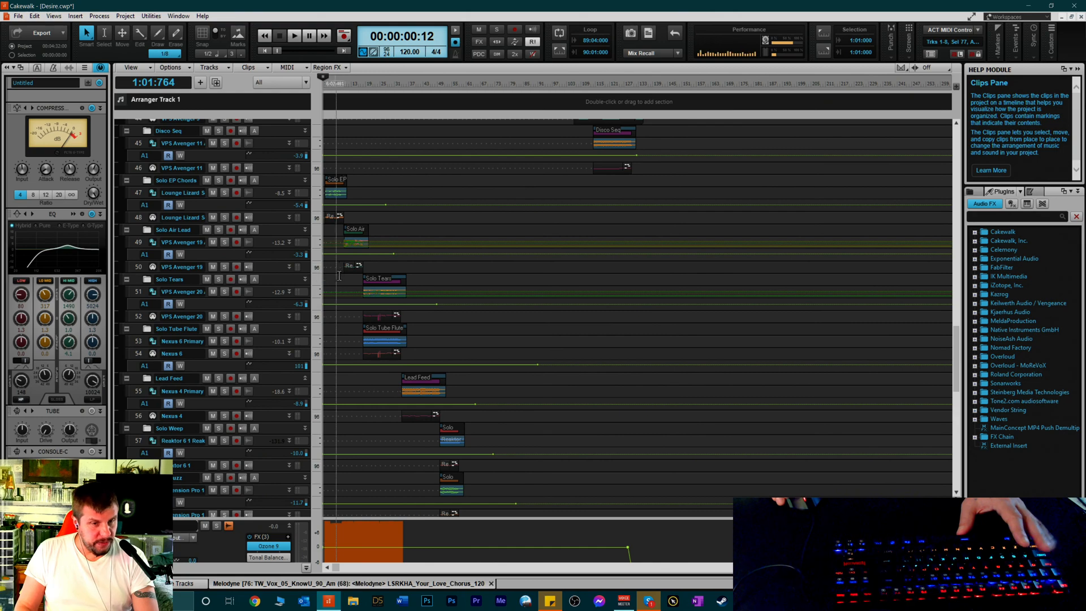
{"action": "scroll", "coordinate": [359, 300], "scroll_direction": "down", "scroll_amount": 4}
{"action": "scroll", "coordinate": [359, 299], "scroll_direction": "down", "scroll_amount": 2}
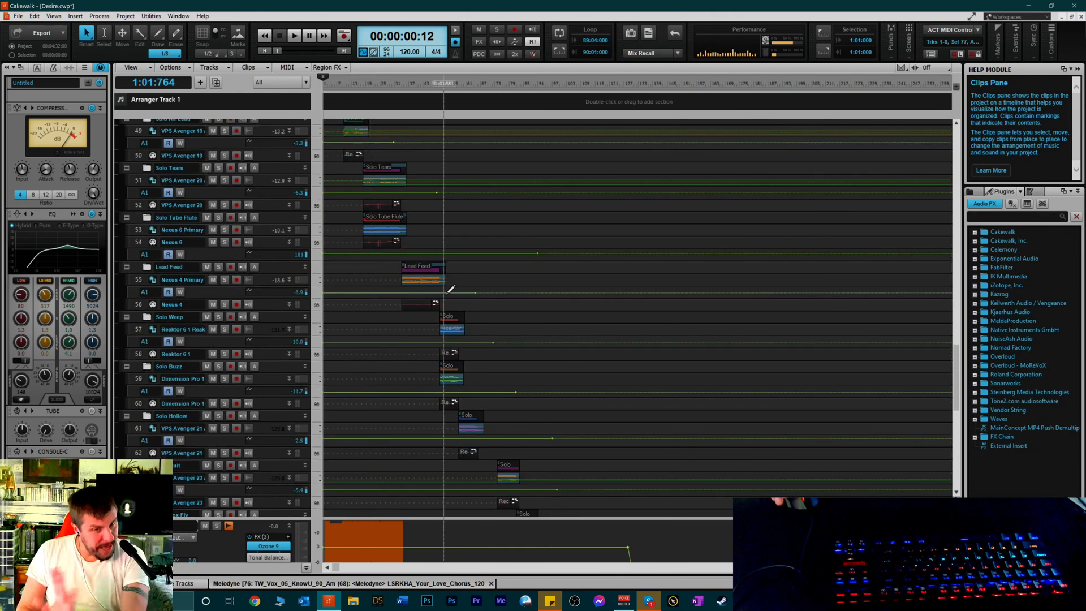
{"action": "scroll", "coordinate": [447, 294], "scroll_direction": "down", "scroll_amount": 5}
{"action": "scroll", "coordinate": [447, 308], "scroll_direction": "down", "scroll_amount": 3}
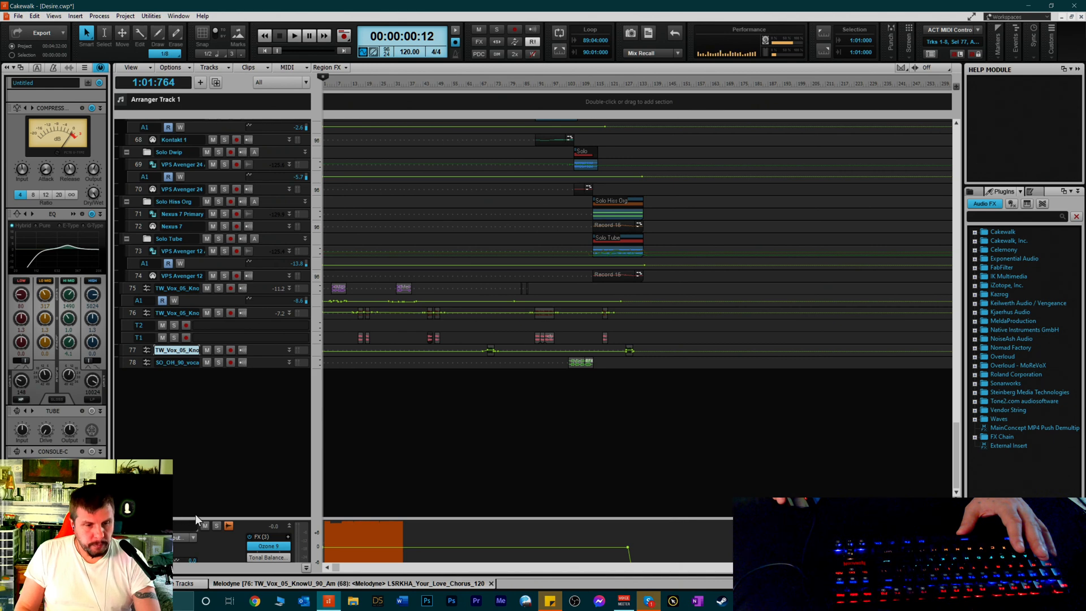
{"action": "left_click_drag", "start_coordinate": [195, 518], "coordinate": [244, 160]}
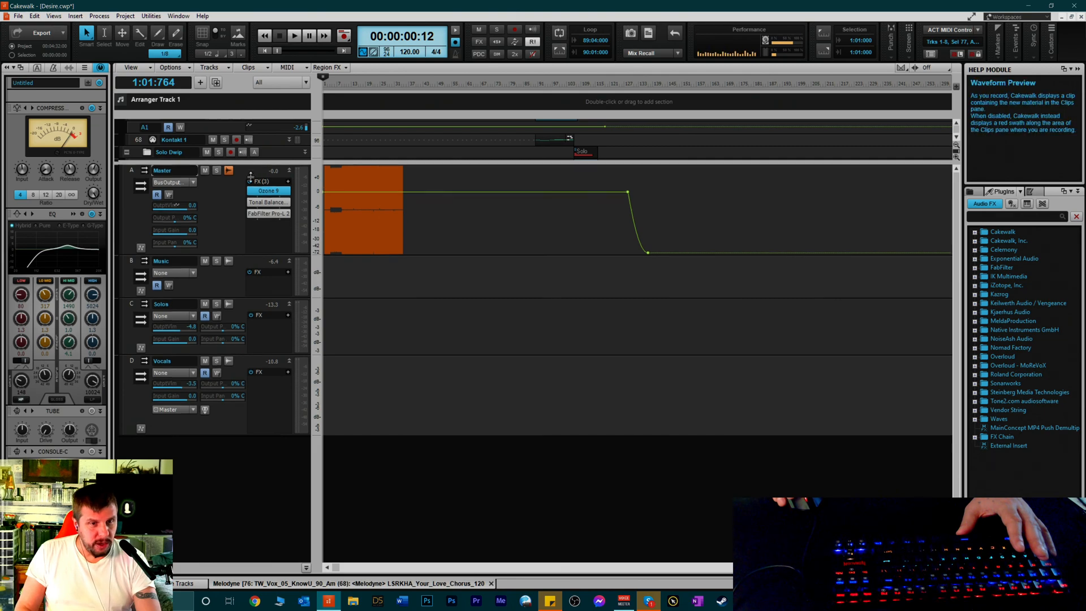
{"action": "left_click_drag", "start_coordinate": [251, 161], "coordinate": [257, 459]}
Review the track folders from Main Sequence through the arps and Disco Seq to the first solo folders
{"action": "scroll", "coordinate": [253, 281], "scroll_direction": "up", "scroll_amount": 15}
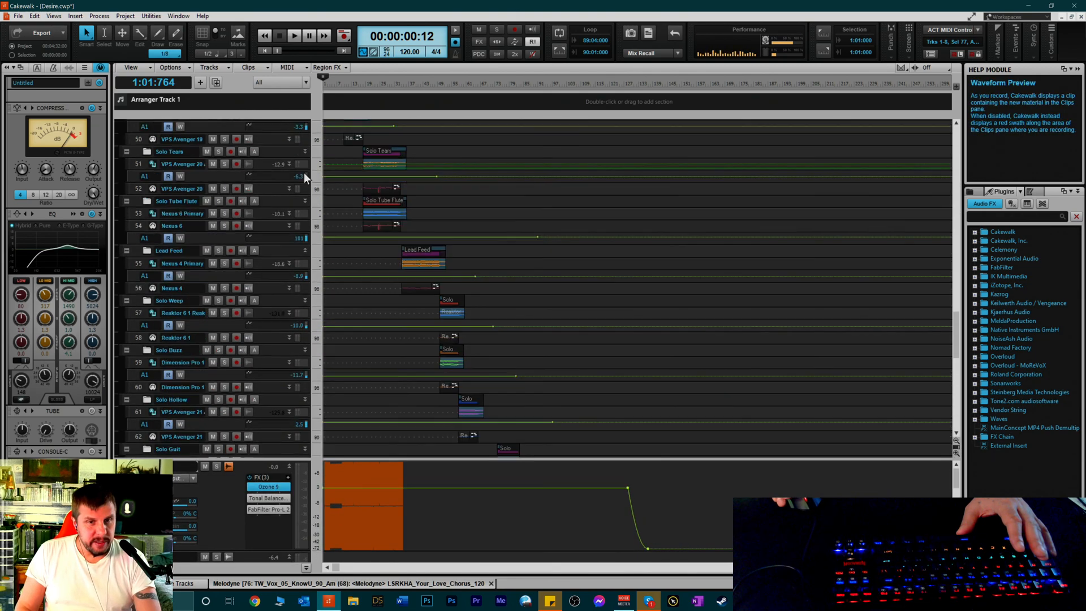
{"action": "scroll", "coordinate": [547, 192], "scroll_direction": "up", "scroll_amount": 3}
{"action": "scroll", "coordinate": [488, 194], "scroll_direction": "up", "scroll_amount": 15}
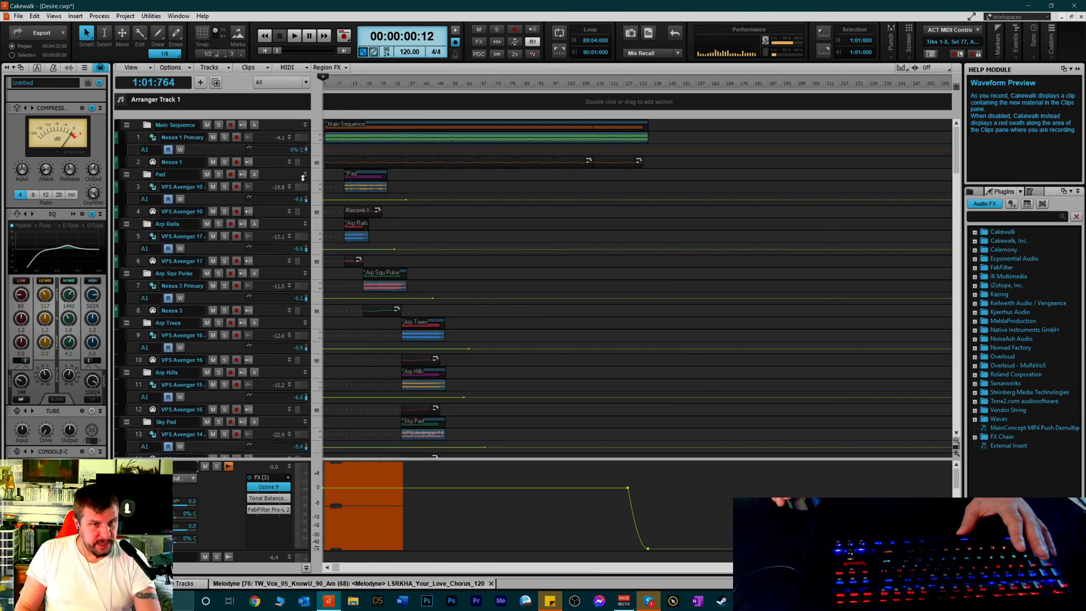
{"action": "scroll", "coordinate": [430, 254], "scroll_direction": "down", "scroll_amount": 10}
{"action": "scroll", "coordinate": [468, 331], "scroll_direction": "down", "scroll_amount": 8}
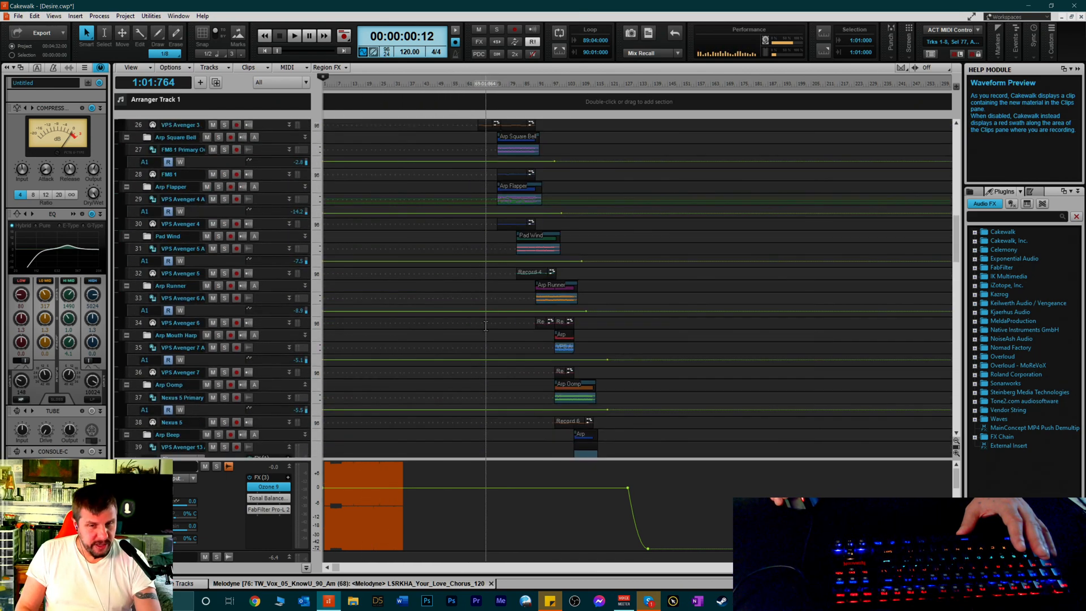
{"action": "scroll", "coordinate": [583, 271], "scroll_direction": "down", "scroll_amount": 6}
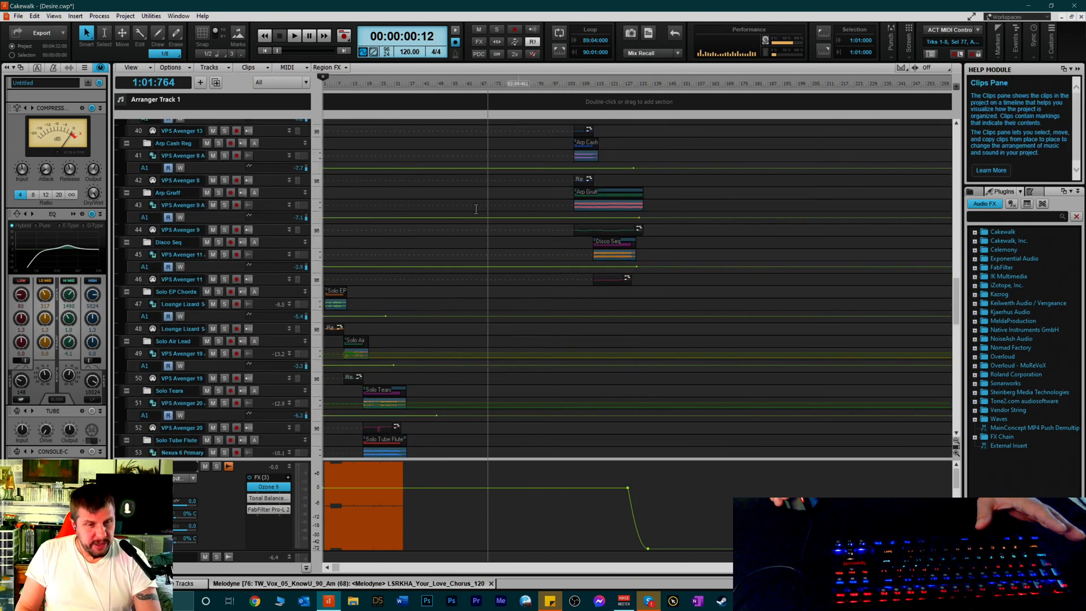
{"action": "scroll", "coordinate": [401, 283], "scroll_direction": "down", "scroll_amount": 3}
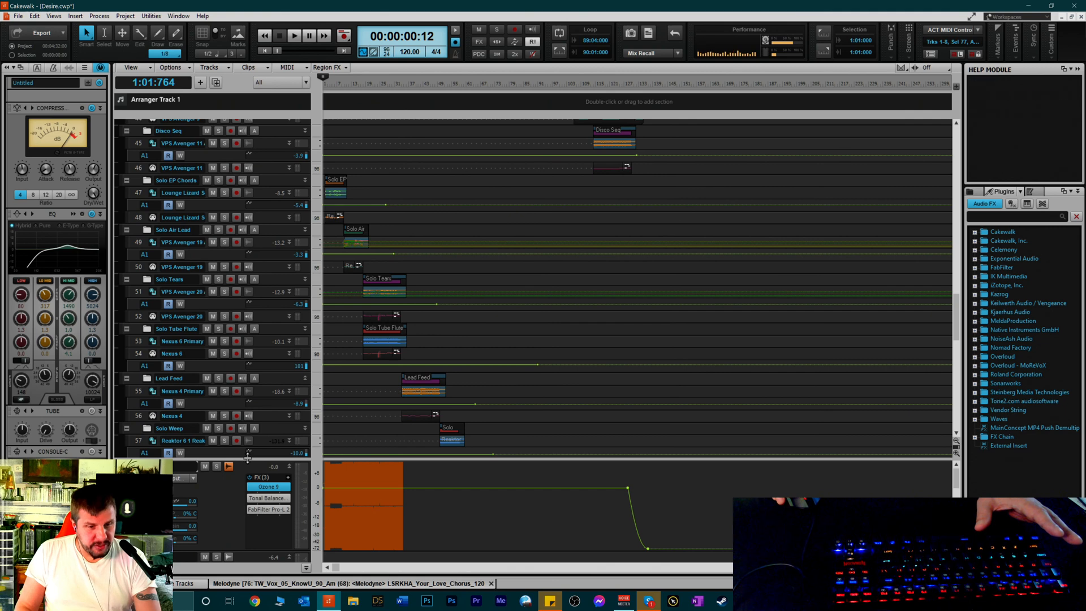
Enlarge audio track 45 in the Disco Seq folder to inspect its output routing to the Music bus, and collapse it again
{"action": "scroll", "coordinate": [263, 210], "scroll_direction": "up", "scroll_amount": 1}
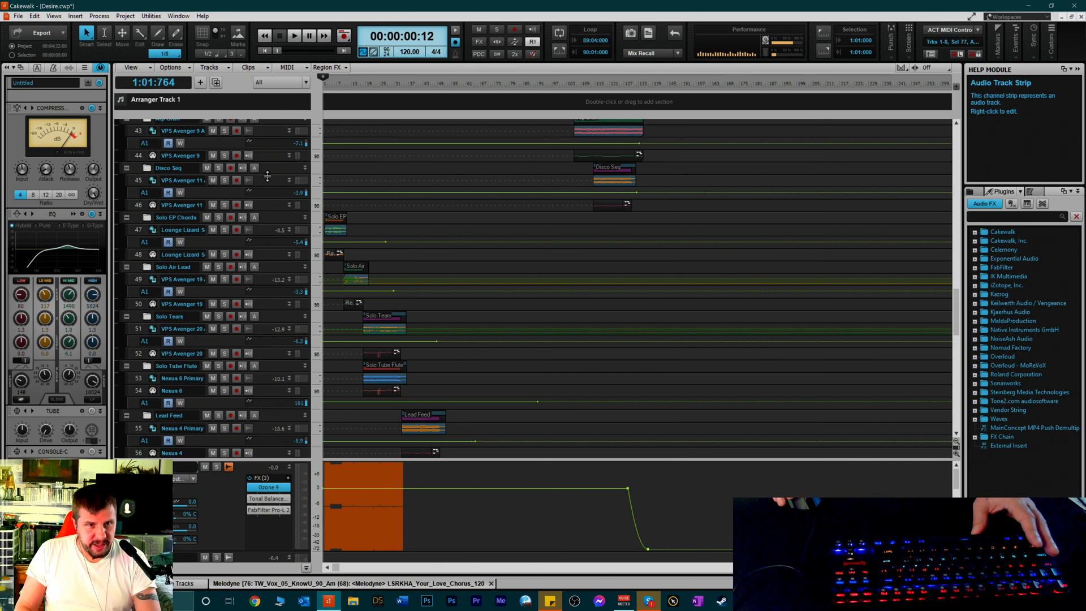
{"action": "left_click_drag", "start_coordinate": [263, 179], "coordinate": [269, 290]}
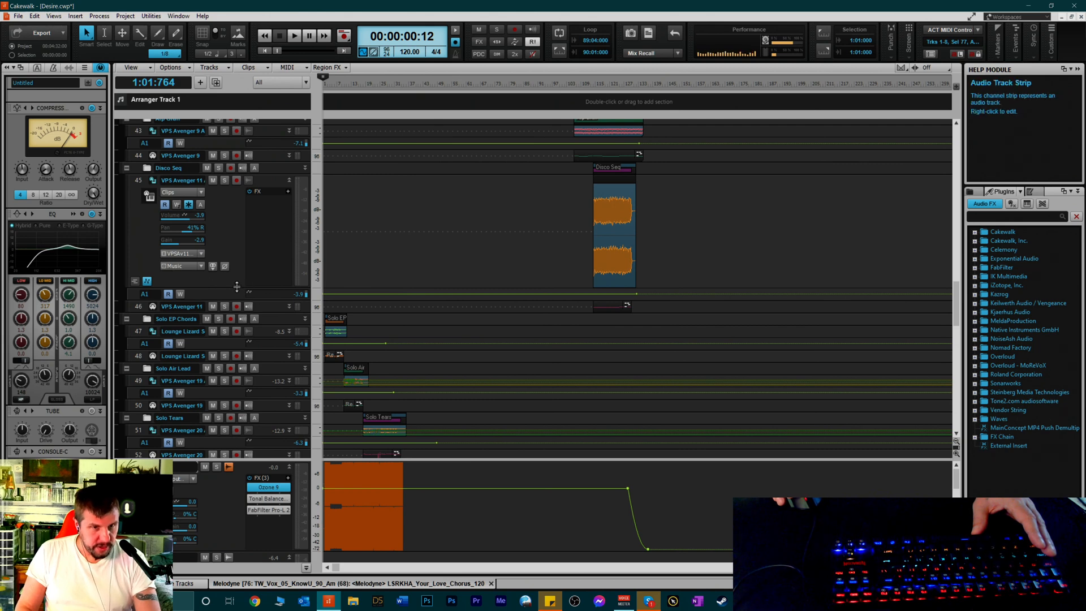
{"action": "left_click_drag", "start_coordinate": [237, 288], "coordinate": [253, 128]}
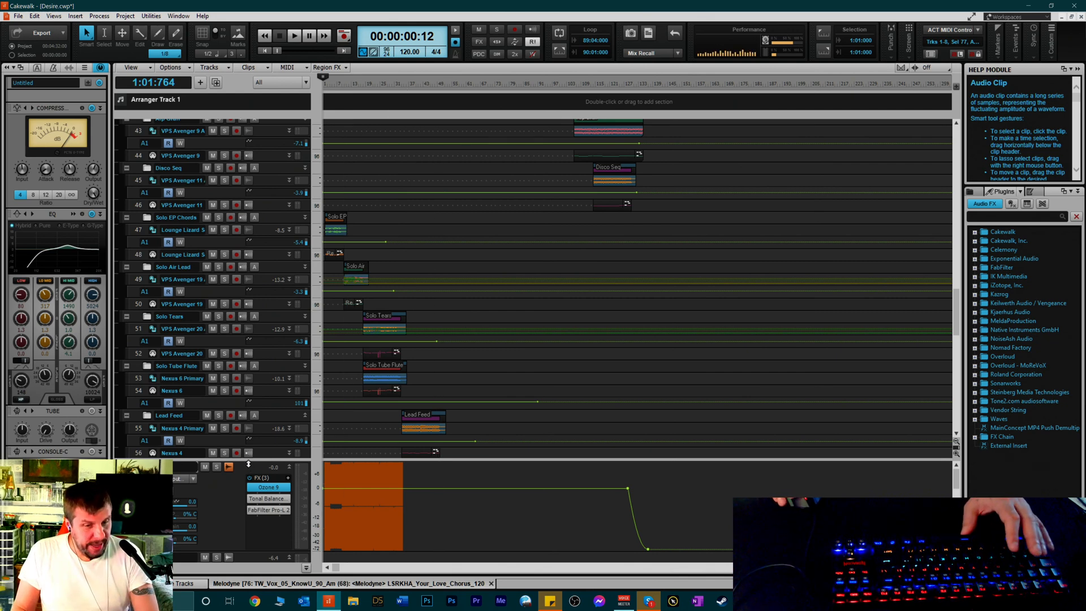
Enlarge the bus pane and the Music bus strip to expose its output to the Master bus, and shrink the pane again
{"action": "left_click_drag", "start_coordinate": [246, 461], "coordinate": [243, 245]}
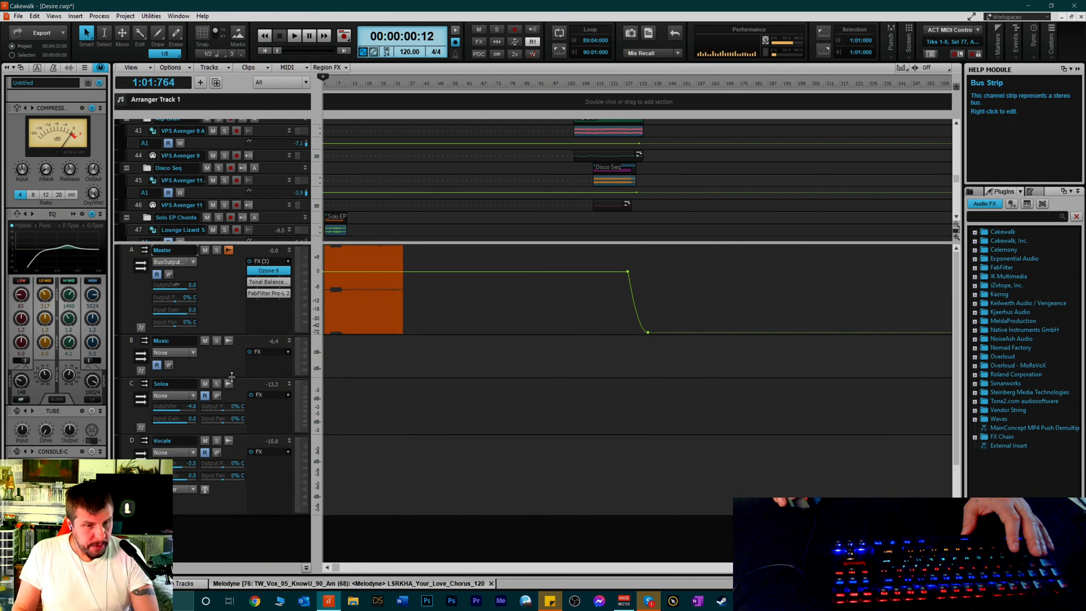
{"action": "left_click_drag", "start_coordinate": [231, 376], "coordinate": [238, 437]}
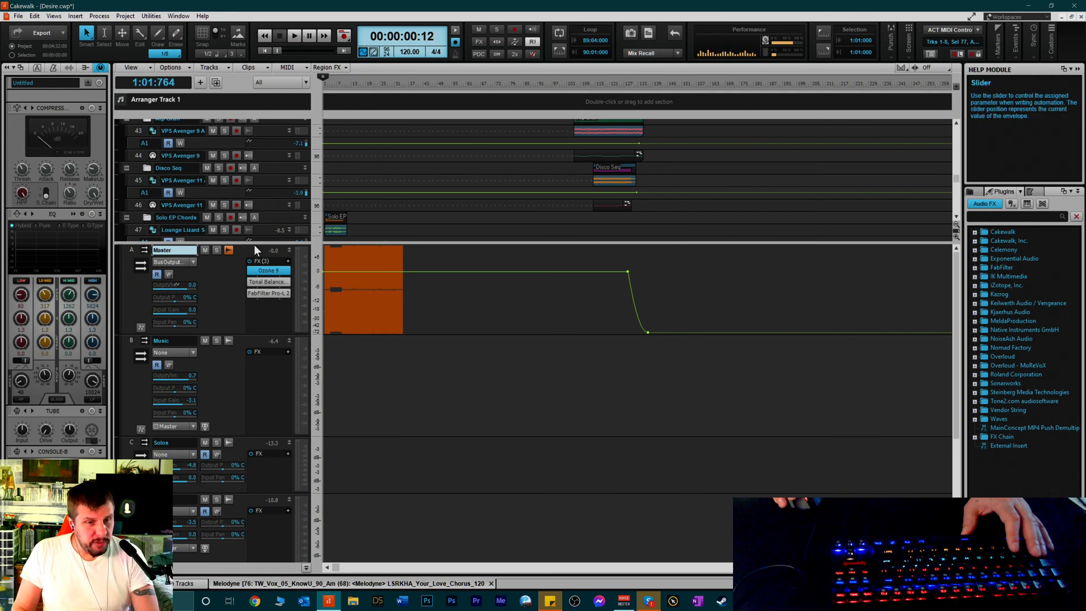
{"action": "left_click_drag", "start_coordinate": [255, 245], "coordinate": [246, 465]}
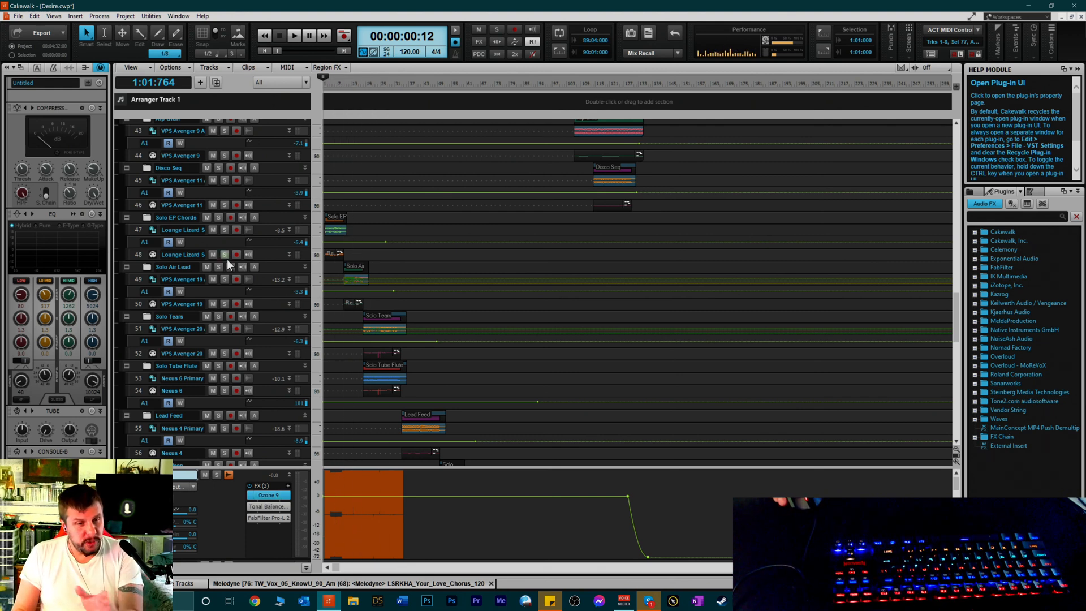
Enlarge MIDI track 48 in the Solo EP Chords folder, and look through the solo tracks down to the vocals and back to Lead Feed
{"action": "left_click_drag", "start_coordinate": [276, 260], "coordinate": [278, 305]}
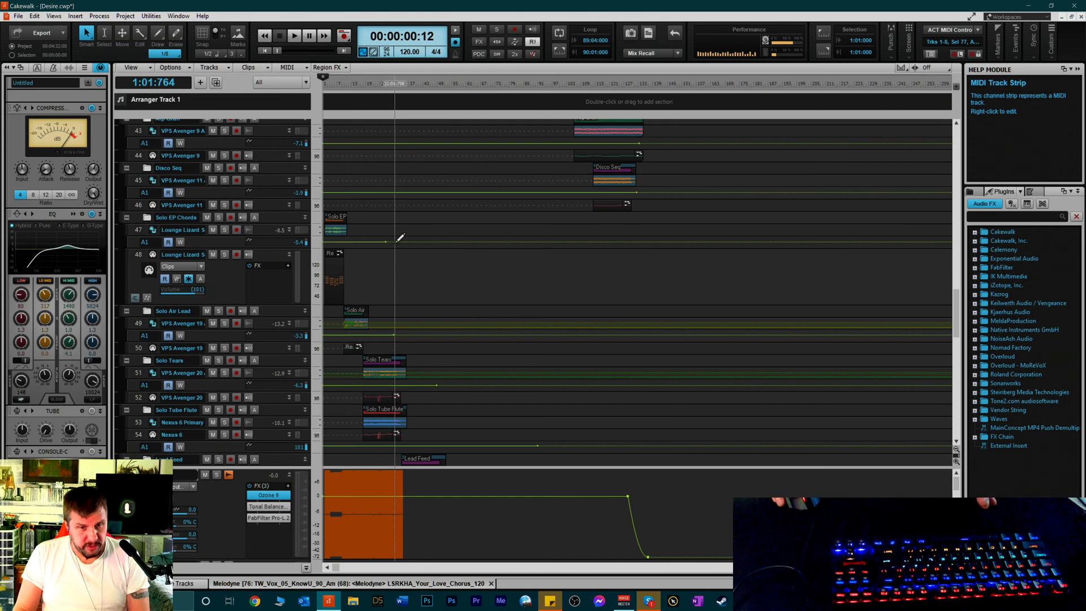
{"action": "scroll", "coordinate": [525, 377], "scroll_direction": "down", "scroll_amount": 10}
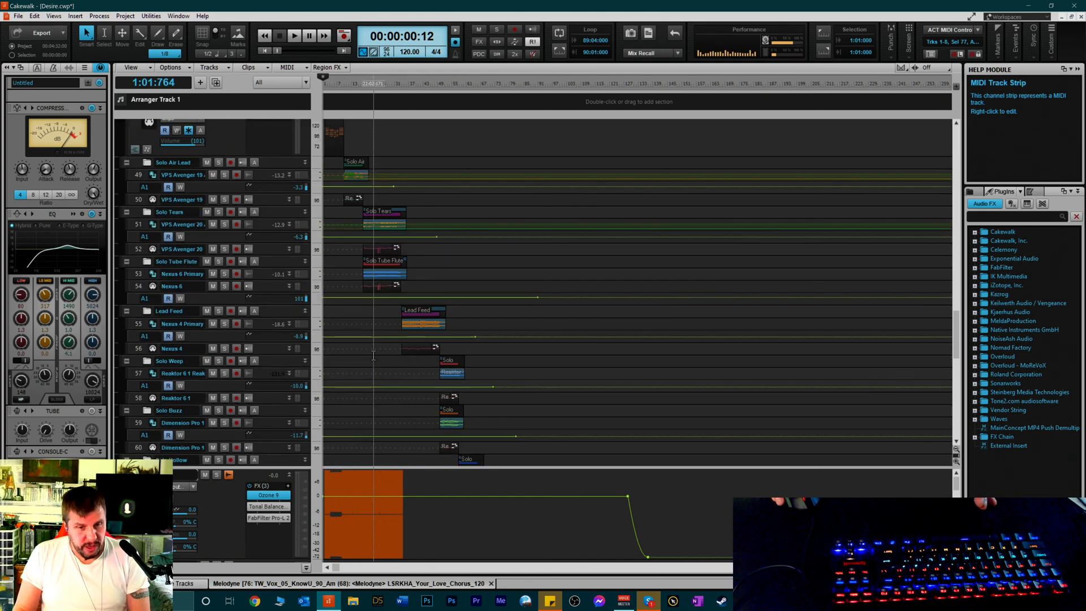
{"action": "scroll", "coordinate": [525, 377], "scroll_direction": "down", "scroll_amount": 5}
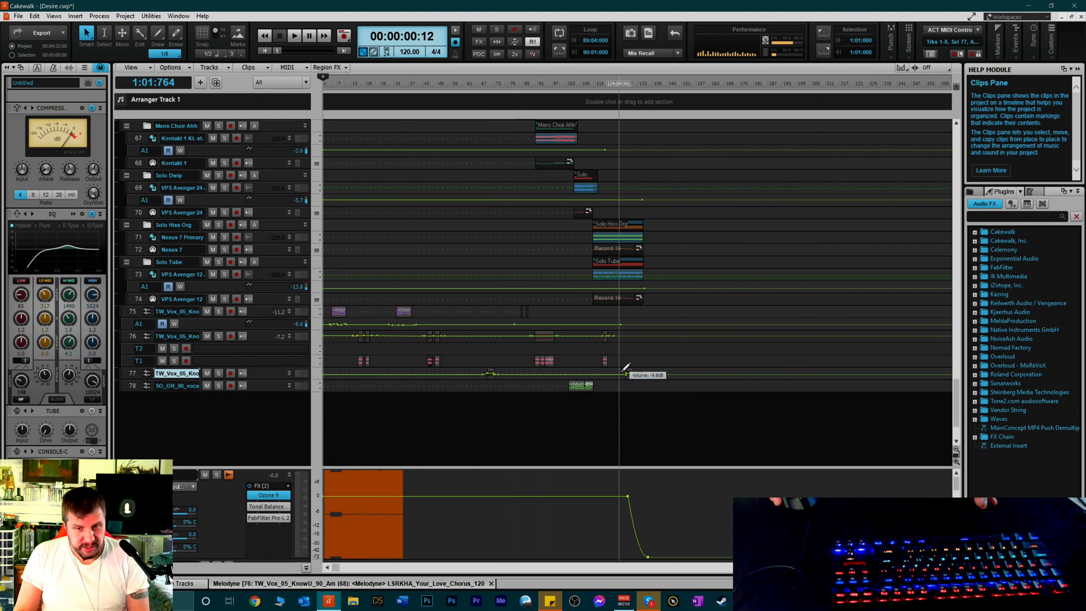
{"action": "scroll", "coordinate": [464, 283], "scroll_direction": "up", "scroll_amount": 6}
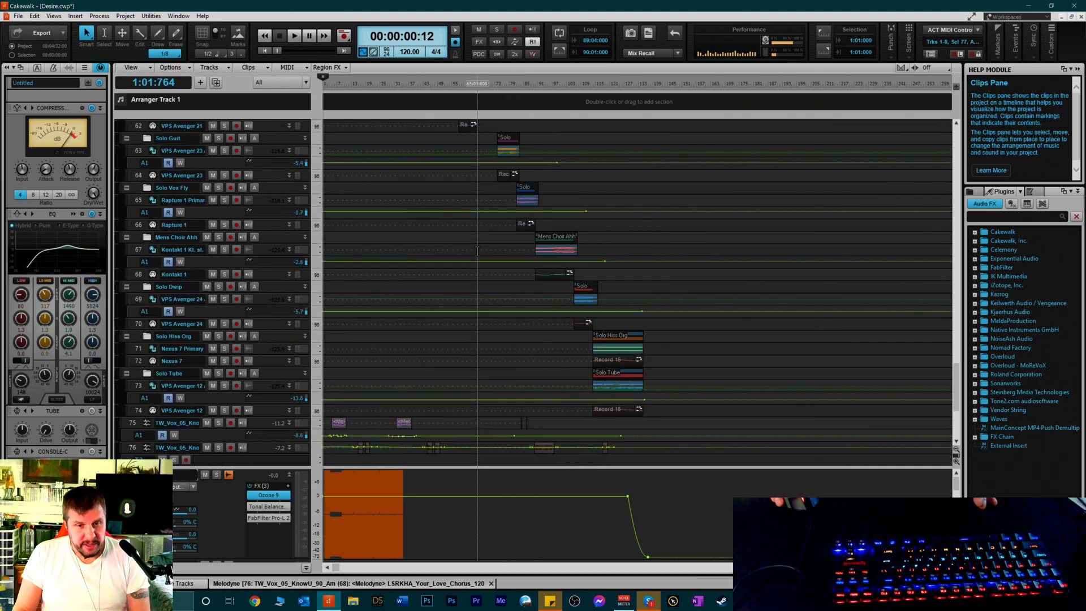
{"action": "scroll", "coordinate": [464, 282], "scroll_direction": "up", "scroll_amount": 2}
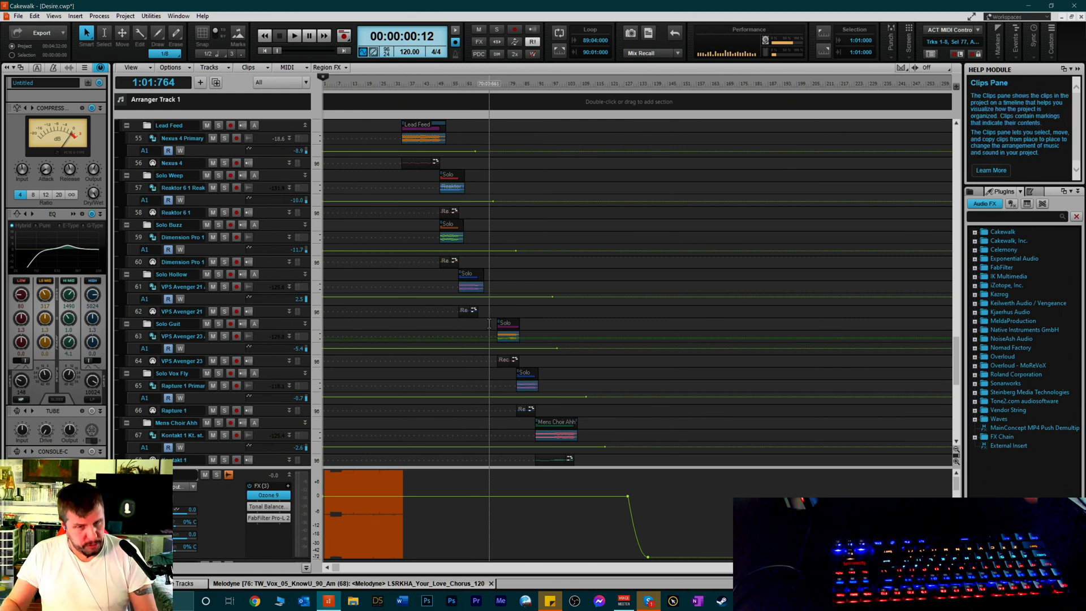
{"action": "scroll", "coordinate": [410, 153], "scroll_direction": "up", "scroll_amount": 3}
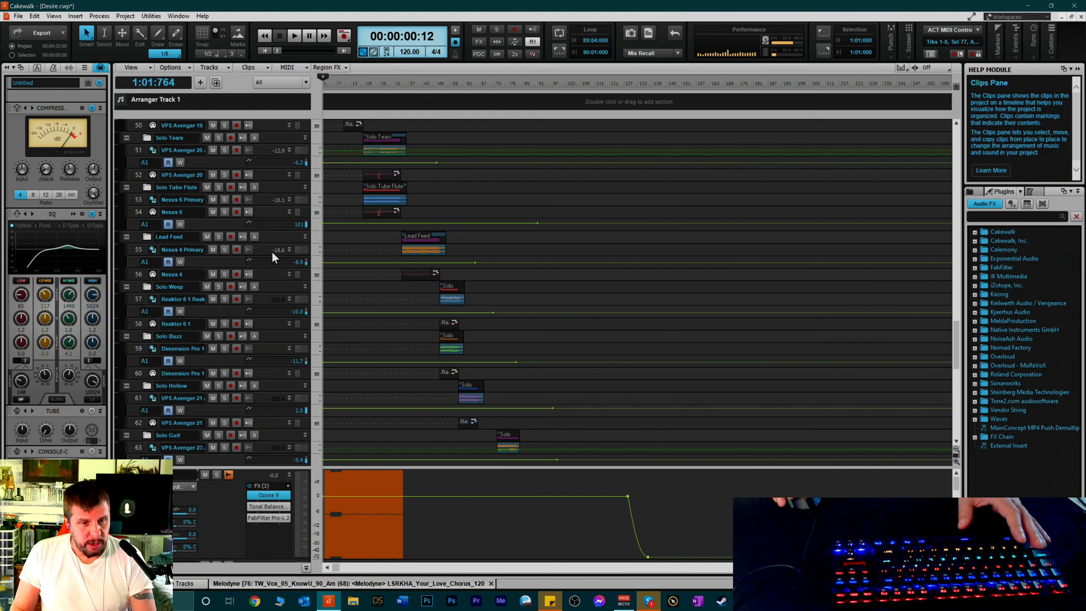
{"action": "left_click_drag", "start_coordinate": [269, 256], "coordinate": [292, 250]}
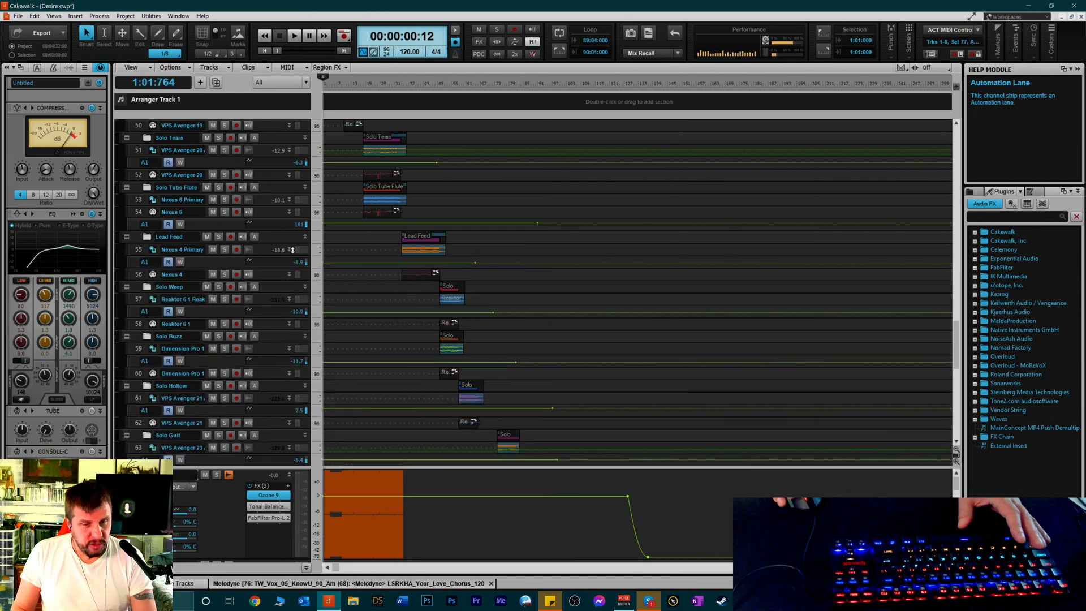
Inspect vocal tracks 75 to 78 and compare them with the bus strips in a temporarily enlarged bus pane
{"action": "scroll", "coordinate": [238, 356], "scroll_direction": "down", "scroll_amount": 10}
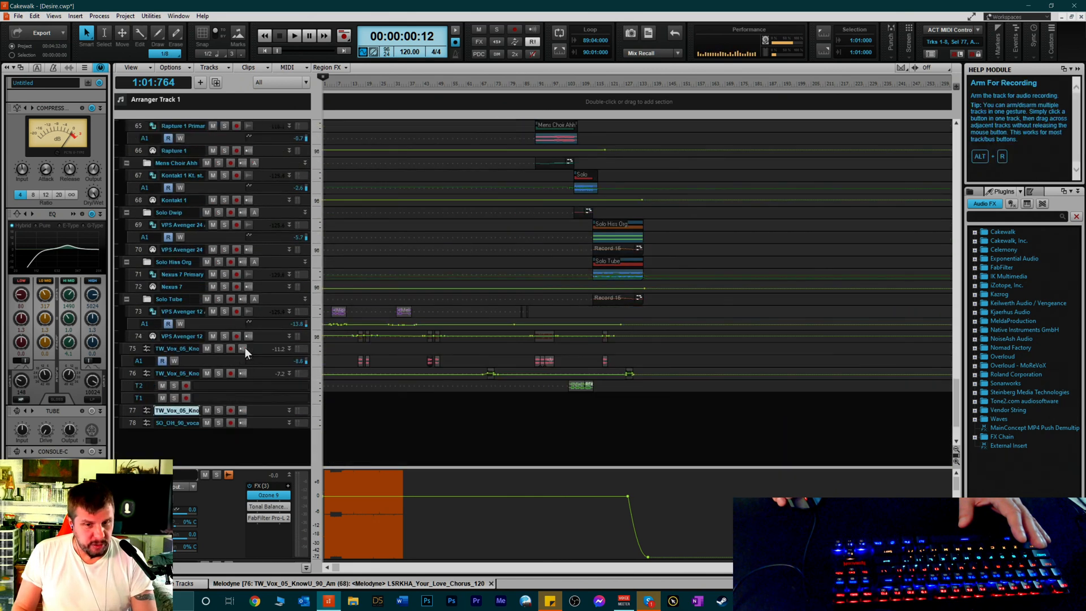
{"action": "scroll", "coordinate": [252, 340], "scroll_direction": "down", "scroll_amount": 3}
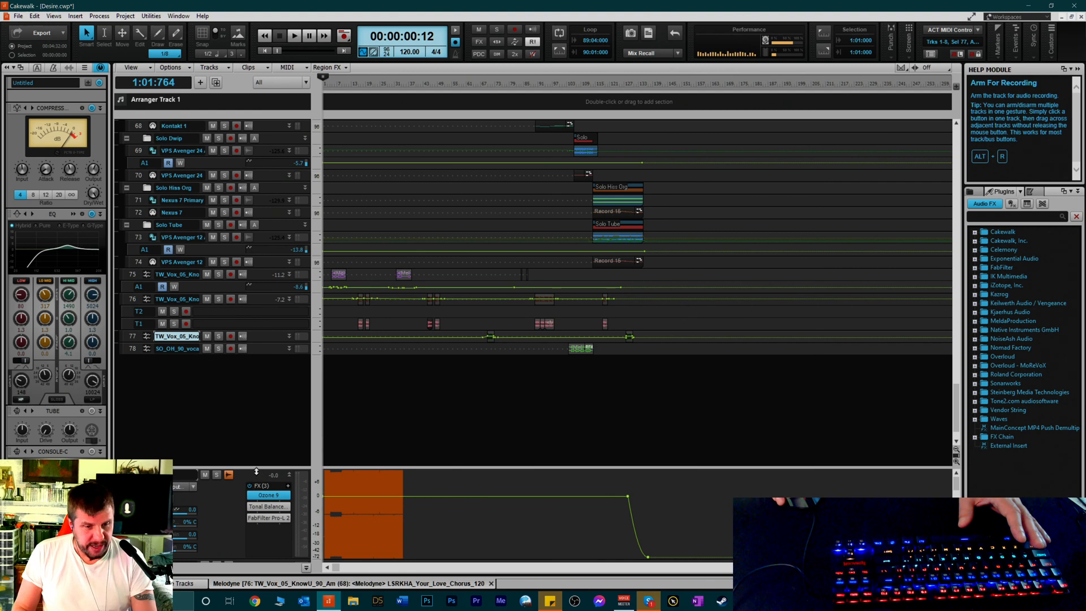
{"action": "left_click_drag", "start_coordinate": [255, 469], "coordinate": [256, 168]}
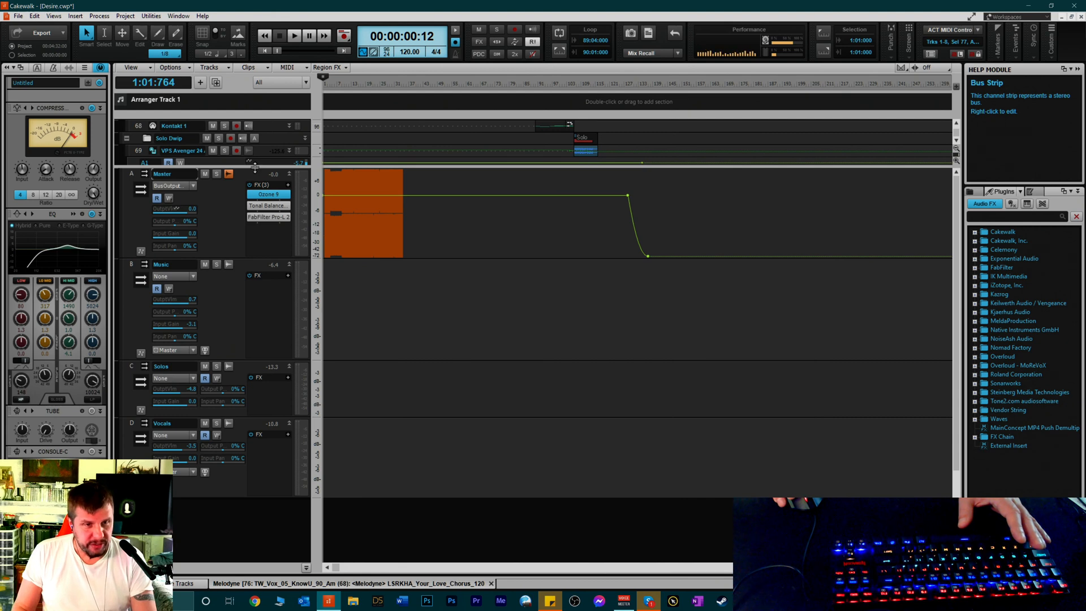
{"action": "left_click_drag", "start_coordinate": [253, 168], "coordinate": [228, 414]}
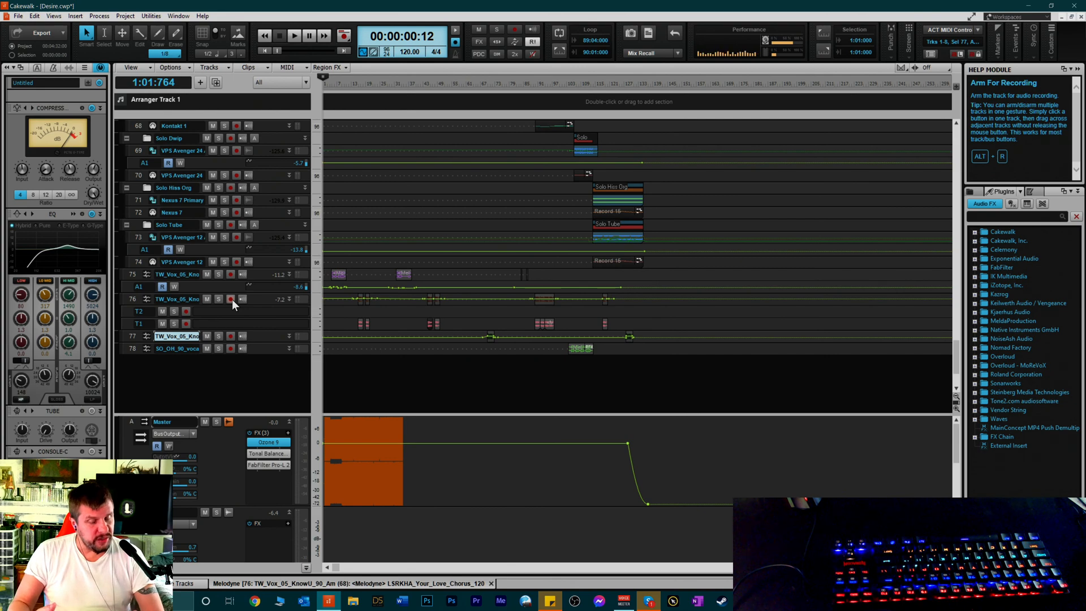
Examine the arrangement from the vocal tracks up to the Sky Pad folder and back down to the vocals
{"action": "scroll", "coordinate": [422, 176], "scroll_direction": "up", "scroll_amount": 10}
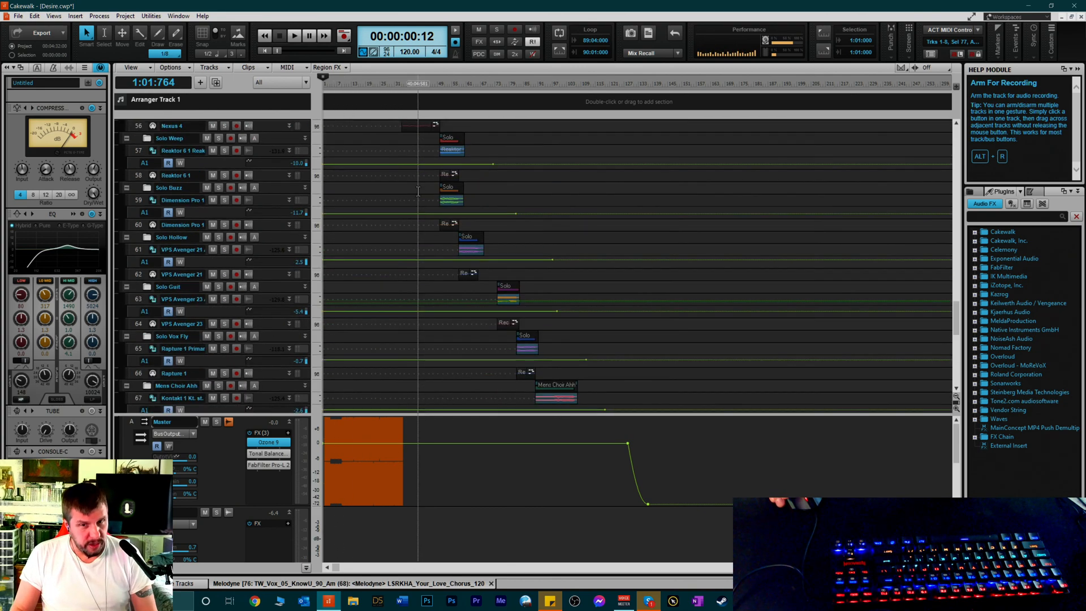
{"action": "scroll", "coordinate": [419, 187], "scroll_direction": "up", "scroll_amount": 6}
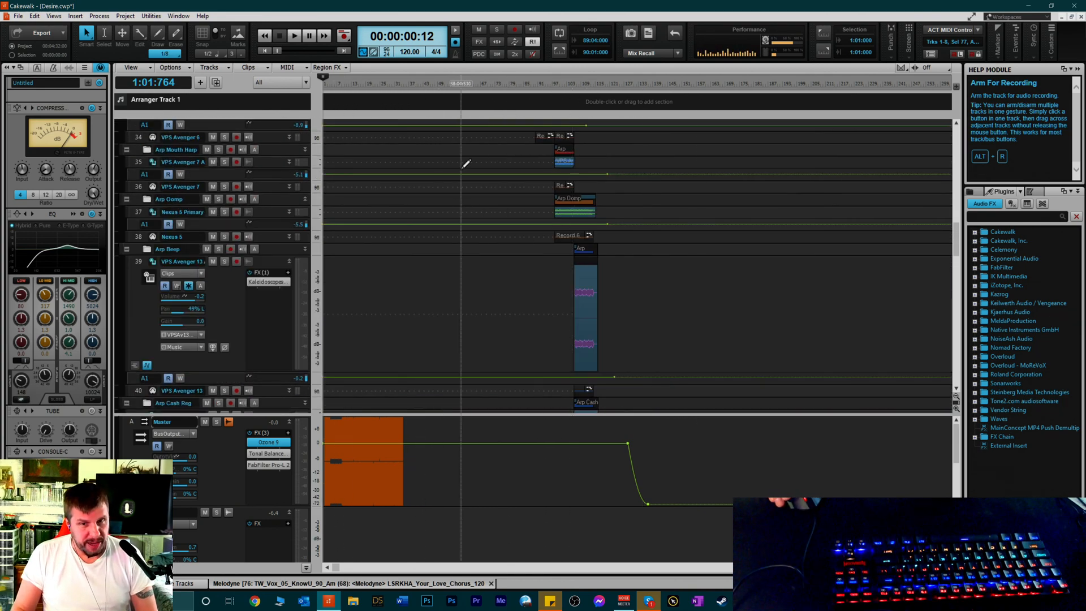
{"action": "scroll", "coordinate": [419, 192], "scroll_direction": "up", "scroll_amount": 7}
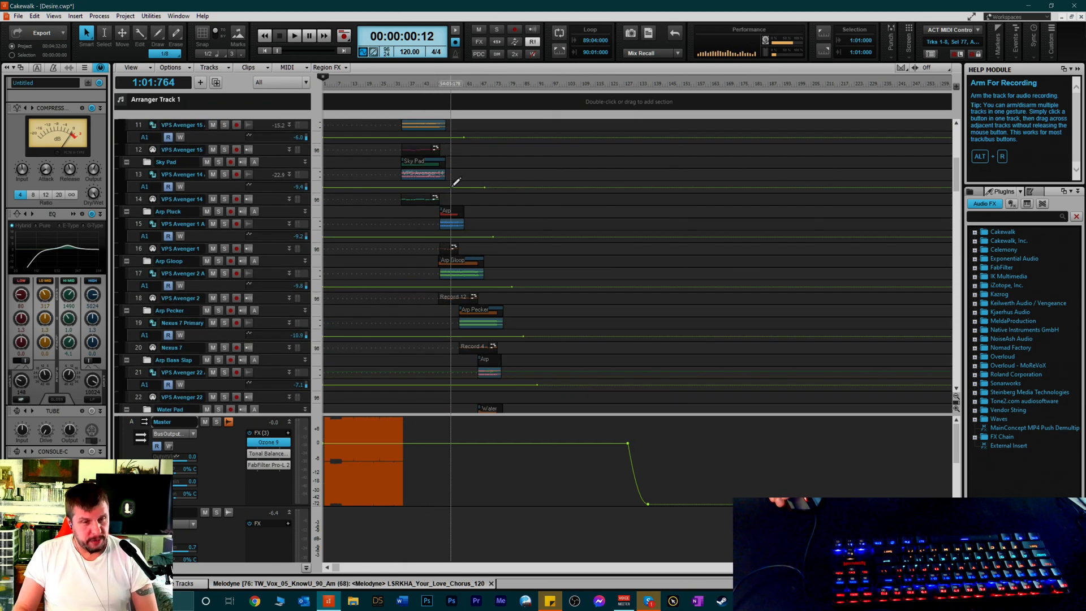
{"action": "scroll", "coordinate": [455, 181], "scroll_direction": "down", "scroll_amount": 3}
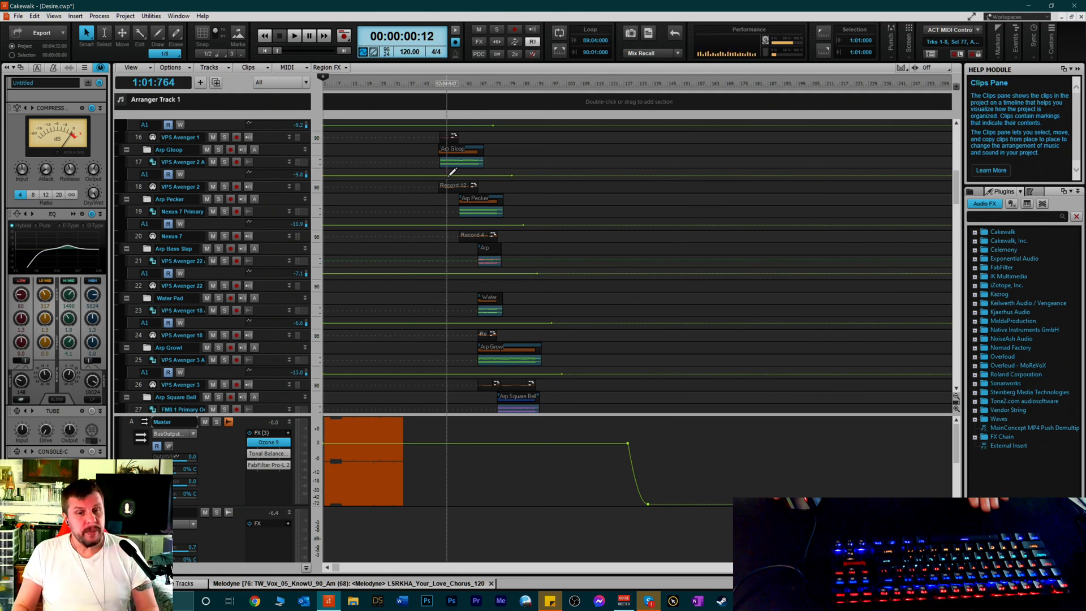
{"action": "scroll", "coordinate": [451, 260], "scroll_direction": "down", "scroll_amount": 9}
{"action": "scroll", "coordinate": [451, 260], "scroll_direction": "down", "scroll_amount": 12}
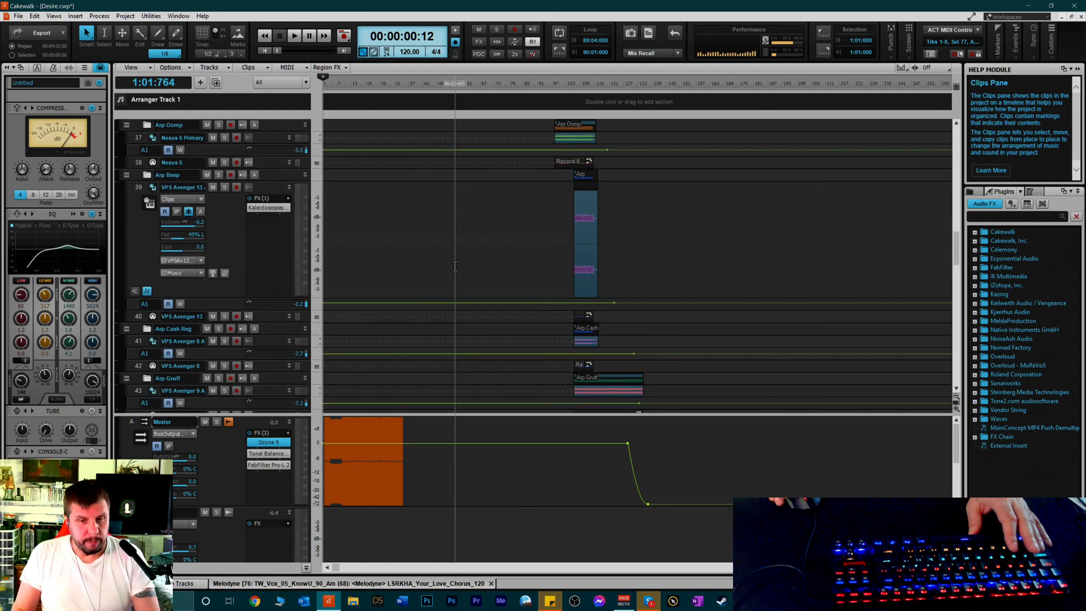
{"action": "scroll", "coordinate": [455, 285], "scroll_direction": "down", "scroll_amount": 4}
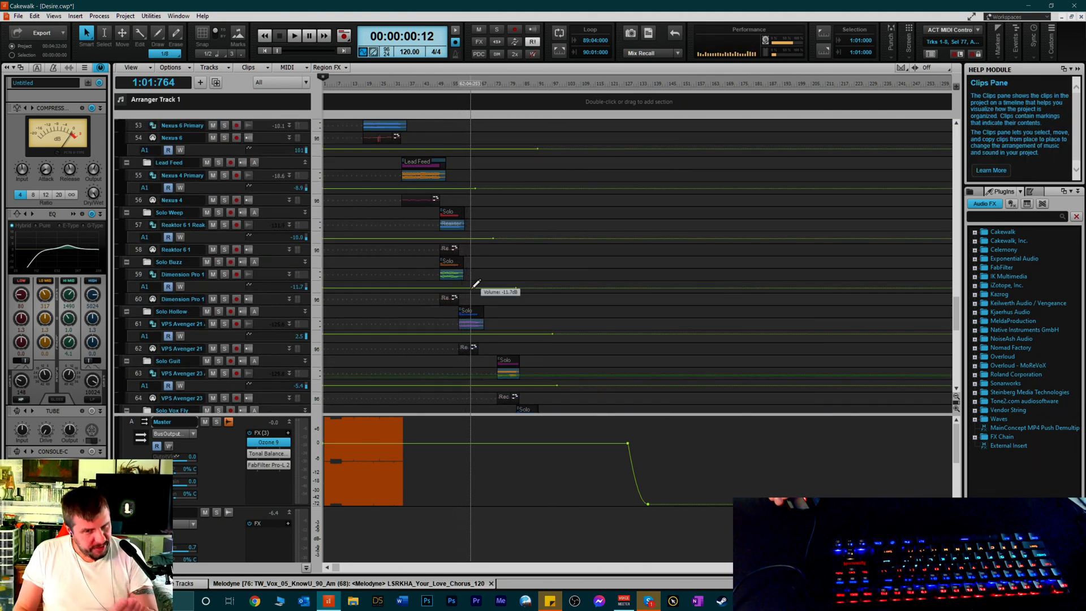
{"action": "scroll", "coordinate": [461, 272], "scroll_direction": "down", "scroll_amount": 10}
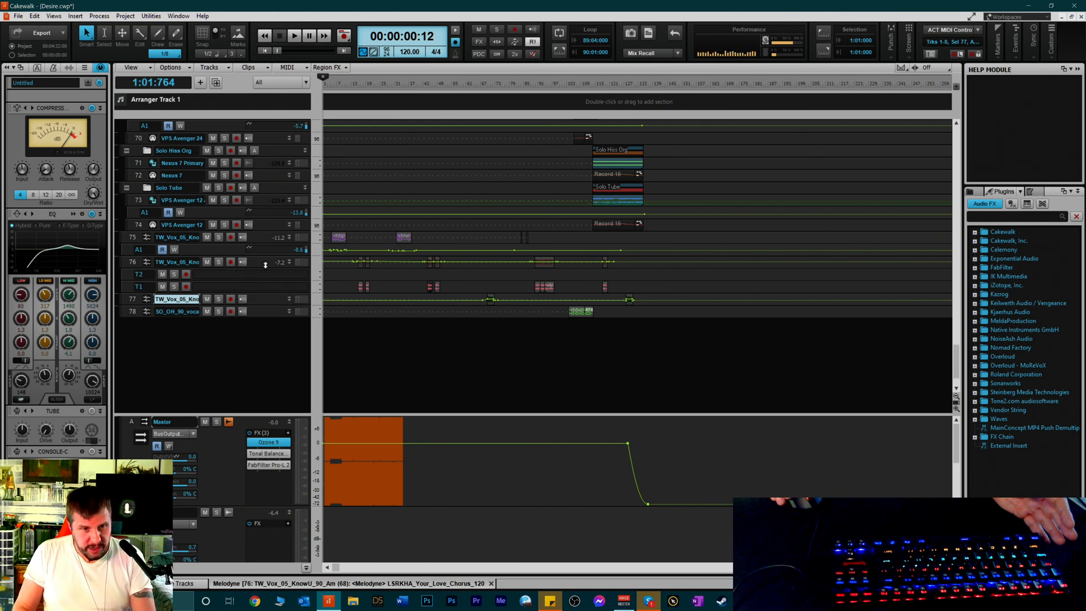
{"action": "mouse_move", "coordinate": [267, 266]}
{"action": "left_mouse_down"}
{"action": "mouse_move", "coordinate": [281, 376]}
{"action": "mouse_move", "coordinate": [281, 268]}
{"action": "left_mouse_up"}
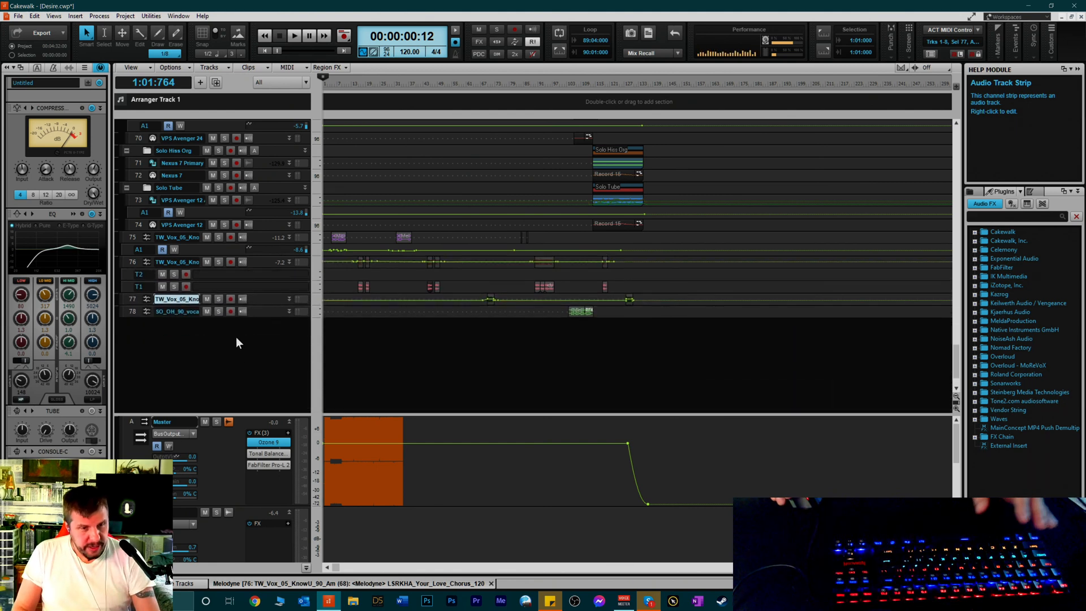
Enlarge the bus pane to view all four bus strips, shrink it again, and look through the solo tracks above the vocals
{"action": "left_click_drag", "start_coordinate": [247, 415], "coordinate": [247, 121]}
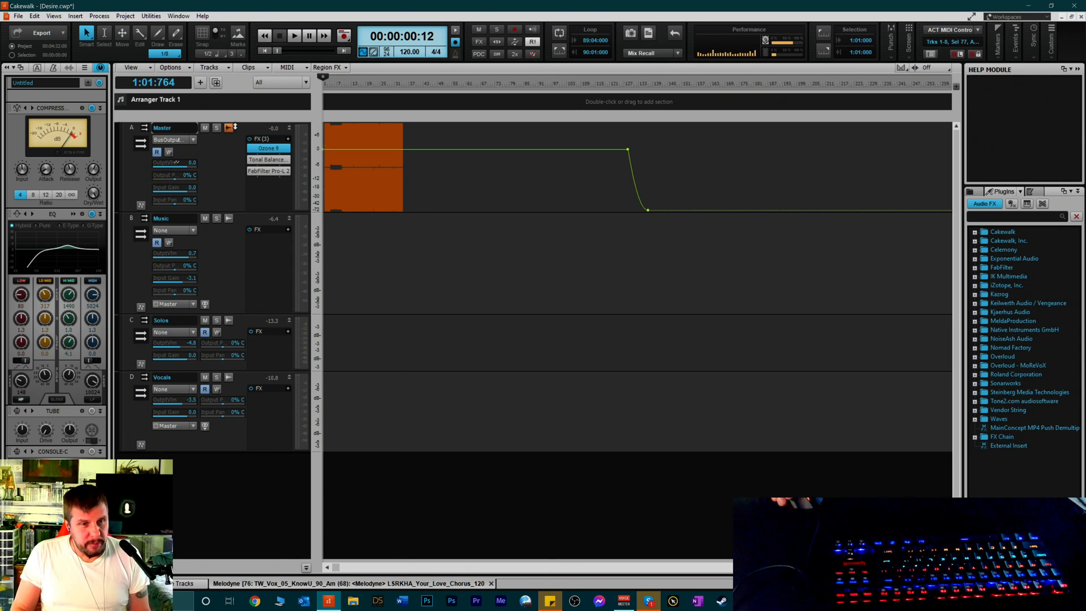
{"action": "left_click_drag", "start_coordinate": [247, 121], "coordinate": [238, 397]}
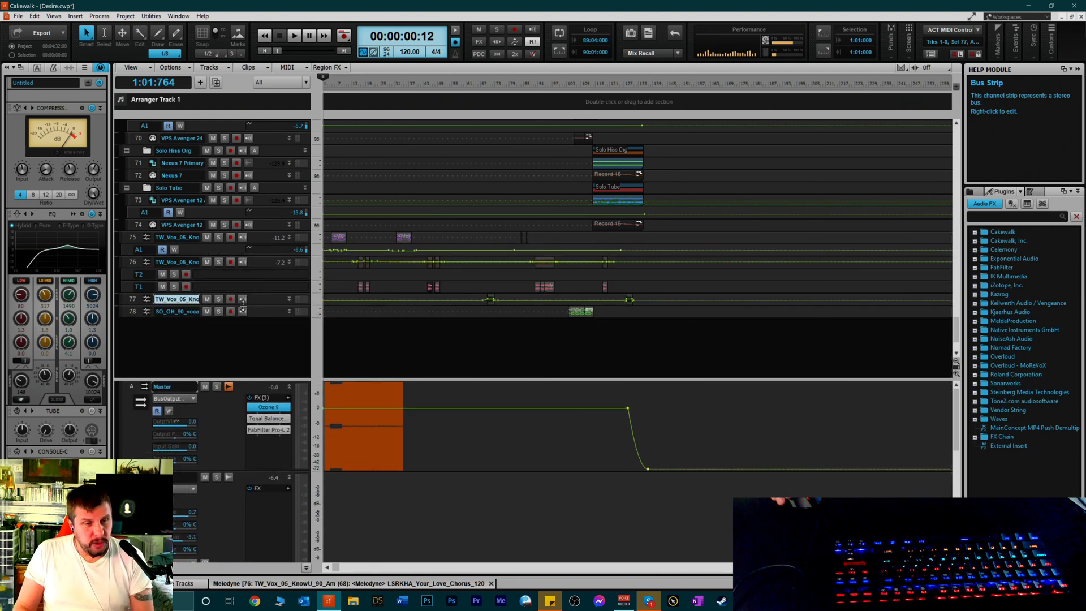
{"action": "scroll", "coordinate": [241, 287], "scroll_direction": "up", "scroll_amount": 7}
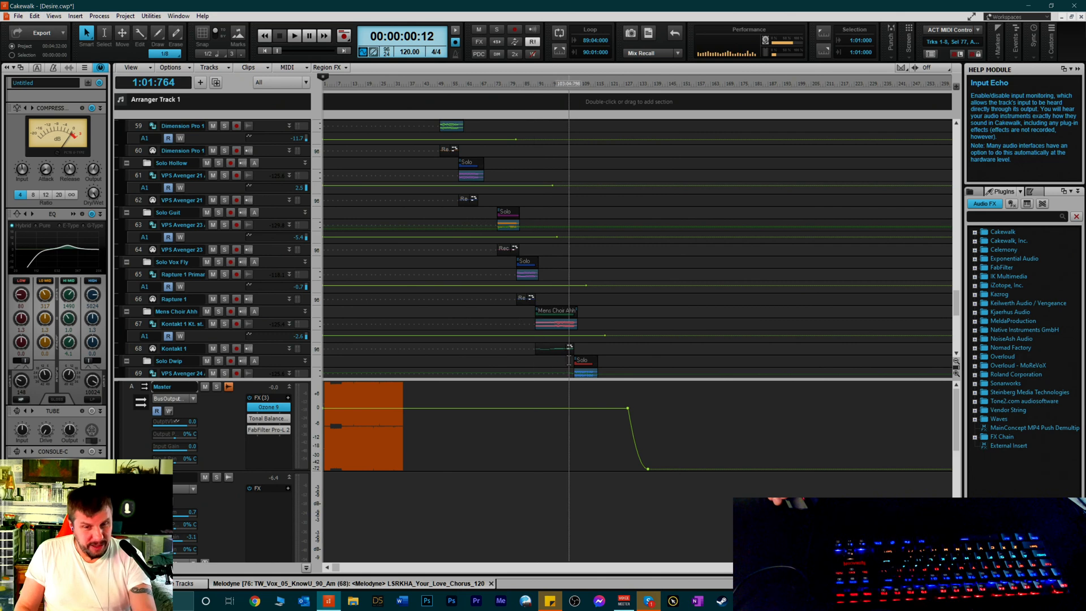
{"action": "scroll", "coordinate": [551, 319], "scroll_direction": "down", "scroll_amount": 10}
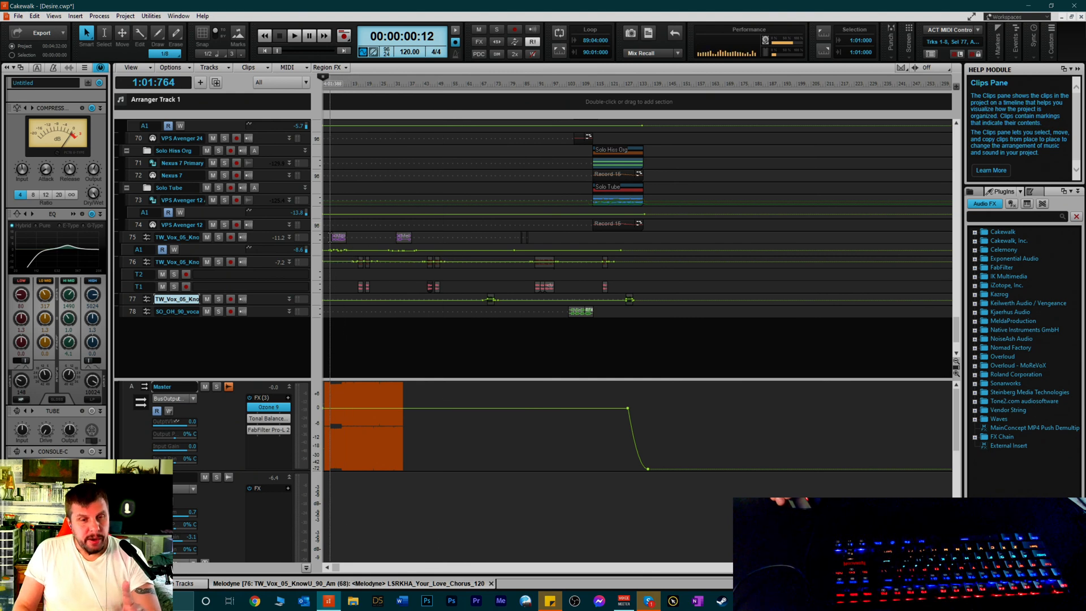
Examine the arrangement from the vocal tracks up to the Arp Oomp folder, back down to the vocals, and up to the solo tracks
{"action": "scroll", "coordinate": [461, 173], "scroll_direction": "up", "scroll_amount": 10}
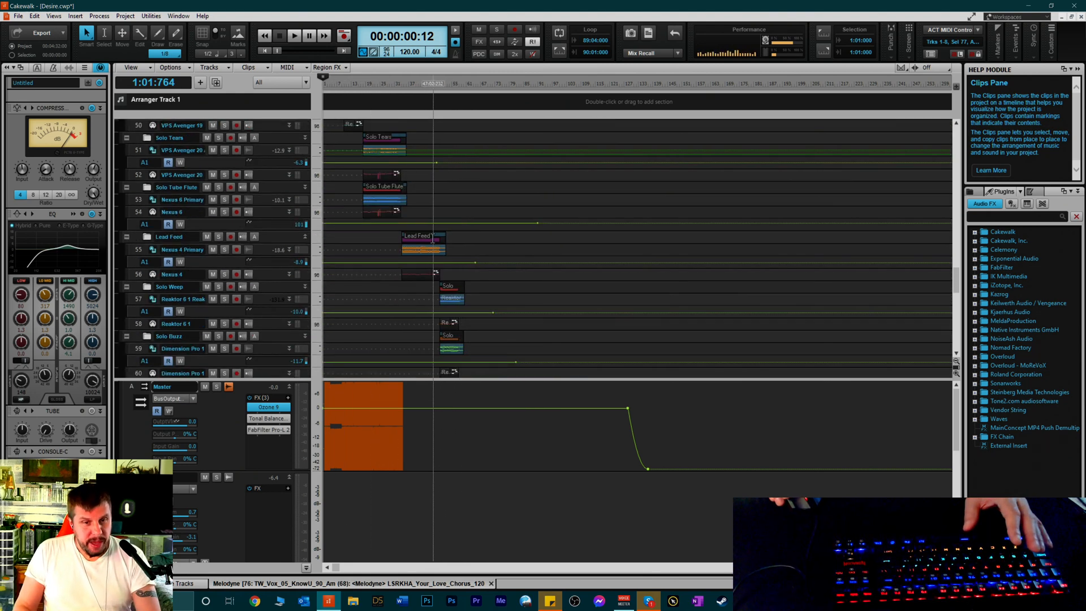
{"action": "scroll", "coordinate": [424, 198], "scroll_direction": "up", "scroll_amount": 5}
{"action": "scroll", "coordinate": [422, 193], "scroll_direction": "up", "scroll_amount": 6}
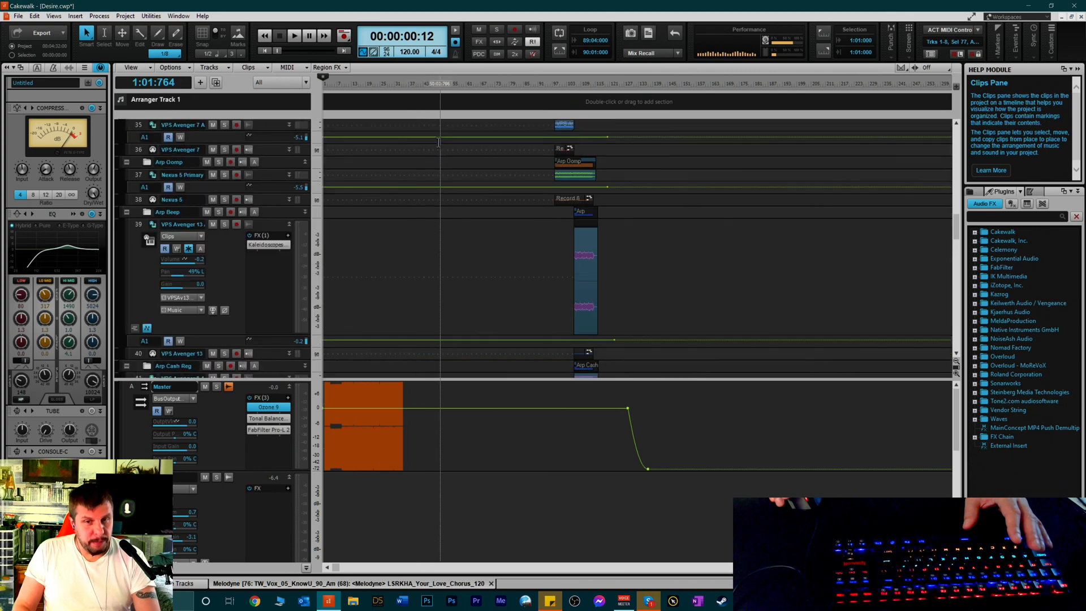
{"action": "scroll", "coordinate": [424, 147], "scroll_direction": "down", "scroll_amount": 2}
{"action": "scroll", "coordinate": [430, 147], "scroll_direction": "down", "scroll_amount": 10}
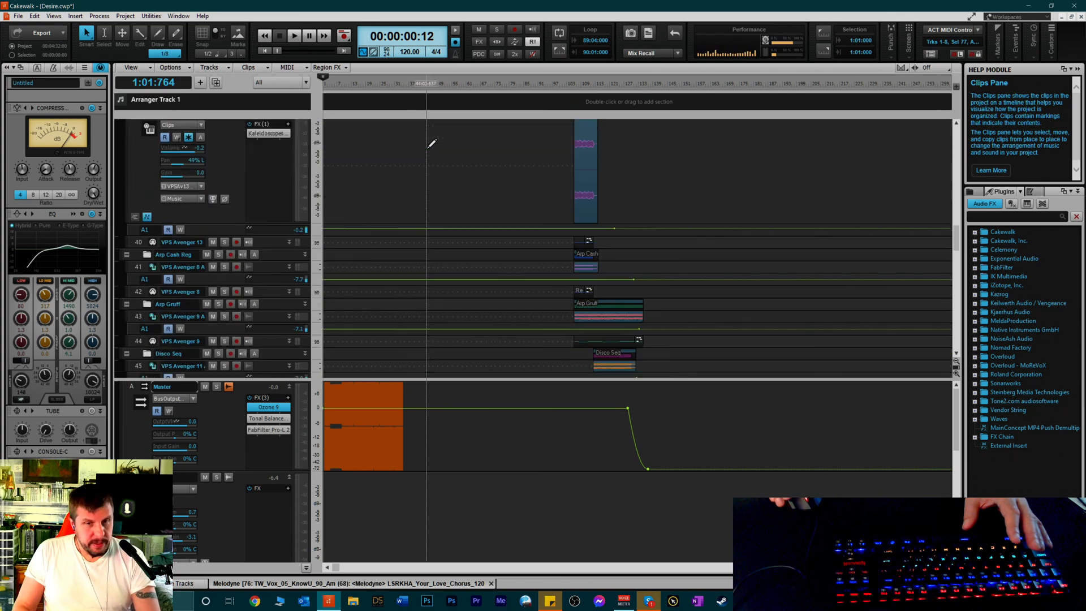
{"action": "scroll", "coordinate": [431, 183], "scroll_direction": "down", "scroll_amount": 8}
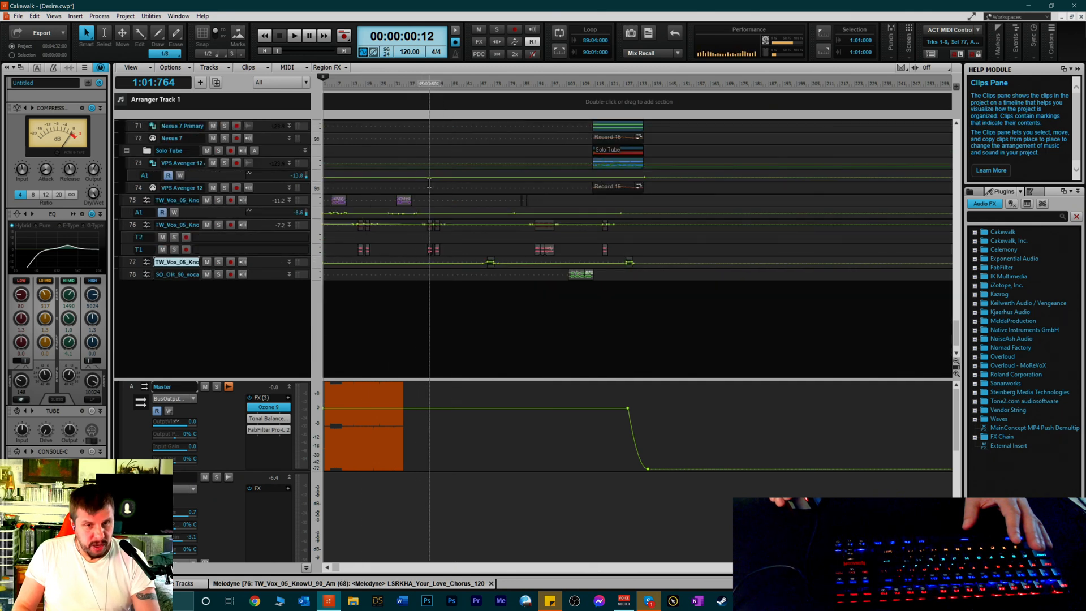
{"action": "scroll", "coordinate": [439, 202], "scroll_direction": "up", "scroll_amount": 7}
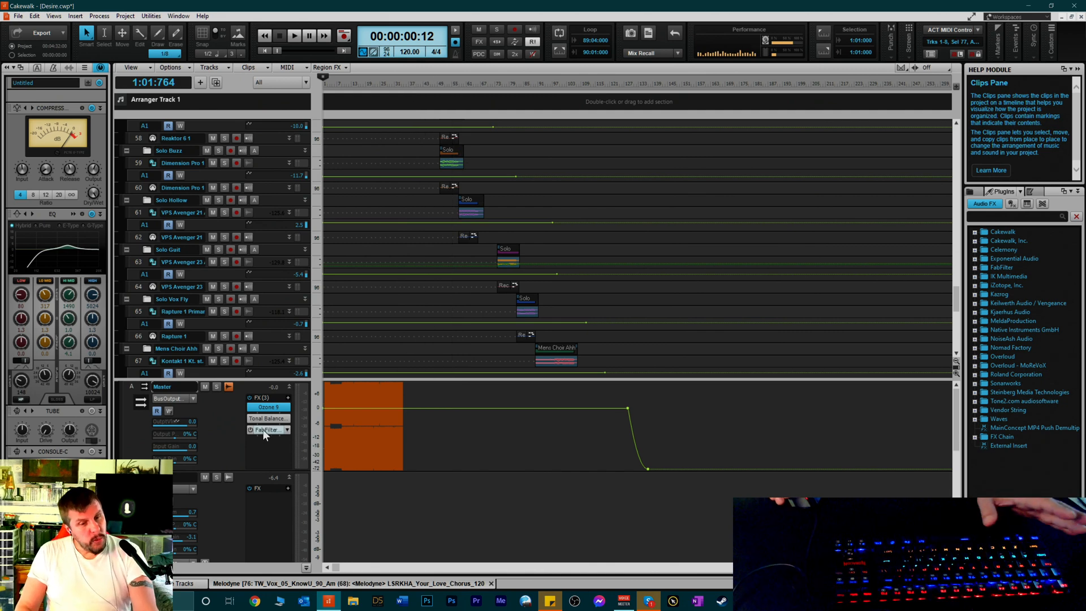
Enlarge the bus pane to show all four buses and select the Music bus, briefly collapsing and restoring the Inspector
{"action": "left_click_drag", "start_coordinate": [232, 379], "coordinate": [251, 175]}
{"action": "left_click", "coordinate": [223, 300]}
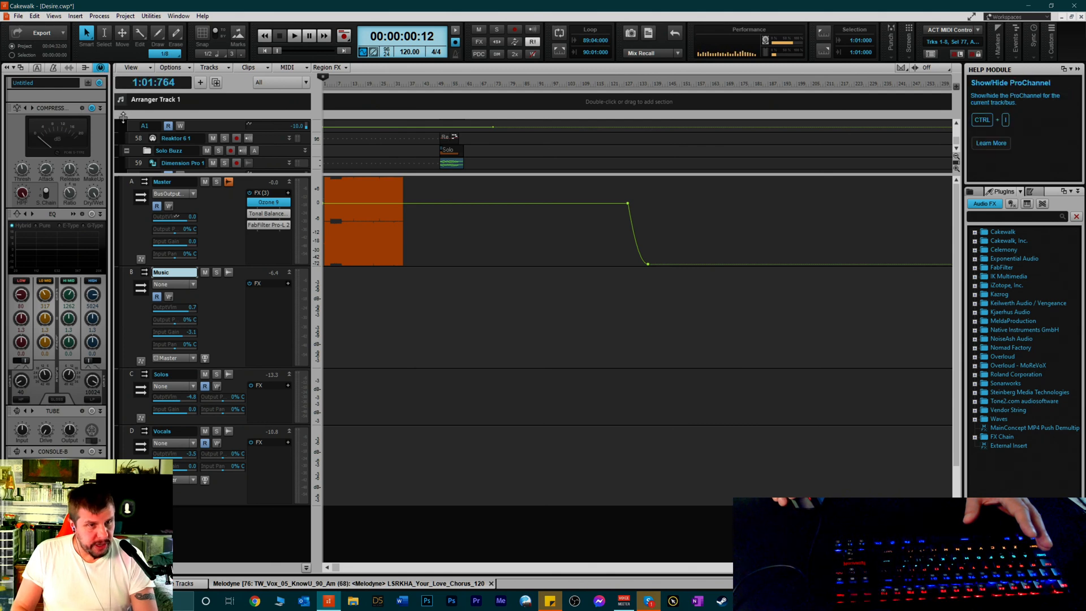
{"action": "left_click", "coordinate": [7, 67]}
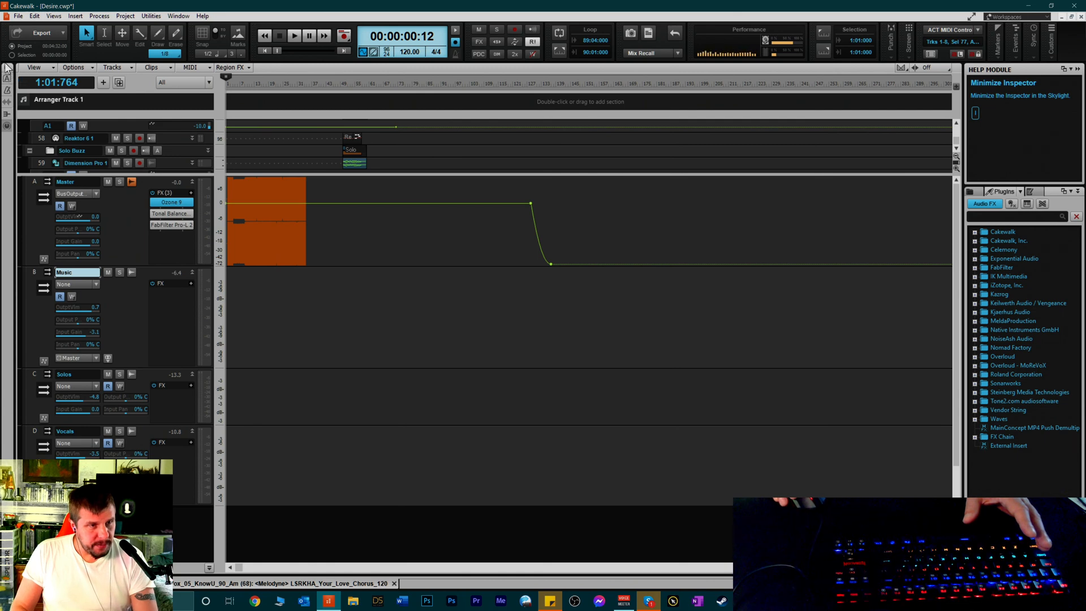
{"action": "left_click", "coordinate": [7, 68]}
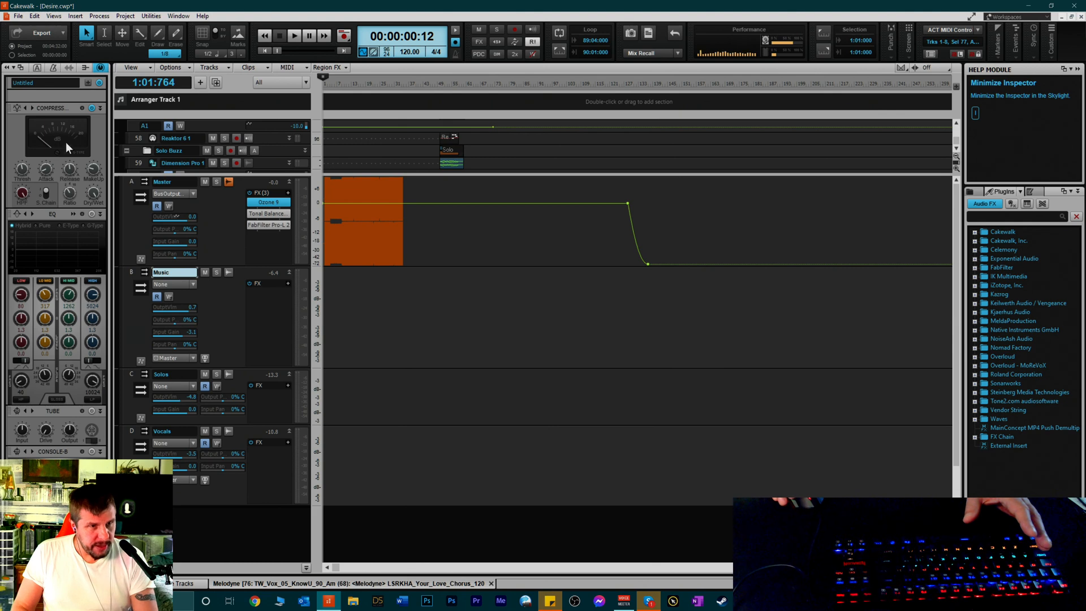
Look through the replacement modules offered for the Music bus's ProChannel compressor, and dismiss the list without choosing one
{"action": "right_click", "coordinate": [40, 108]}
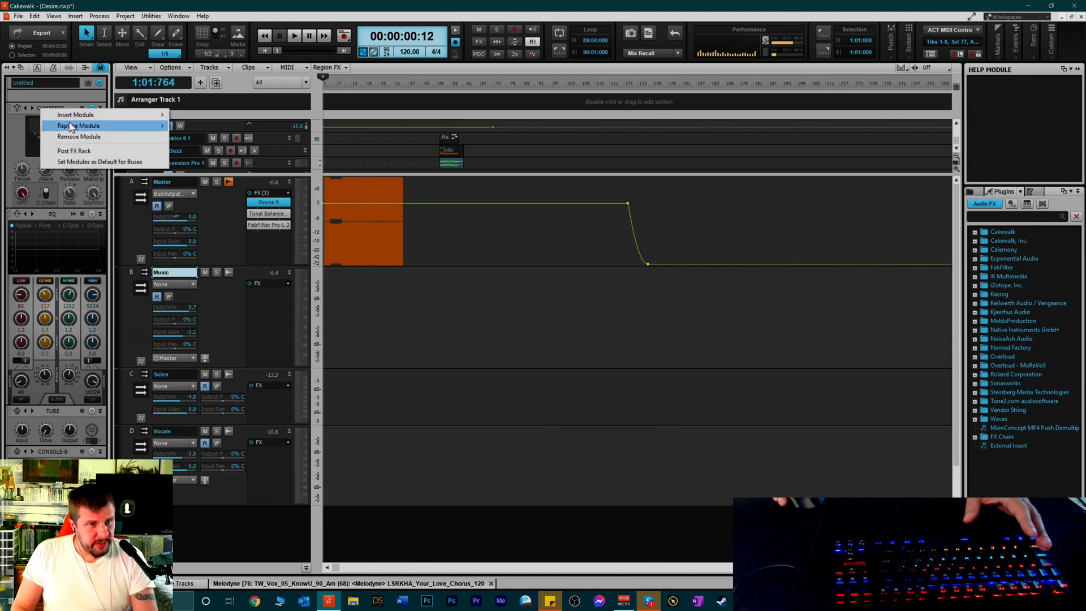
{"action": "mouse_move", "coordinate": [73, 129]}
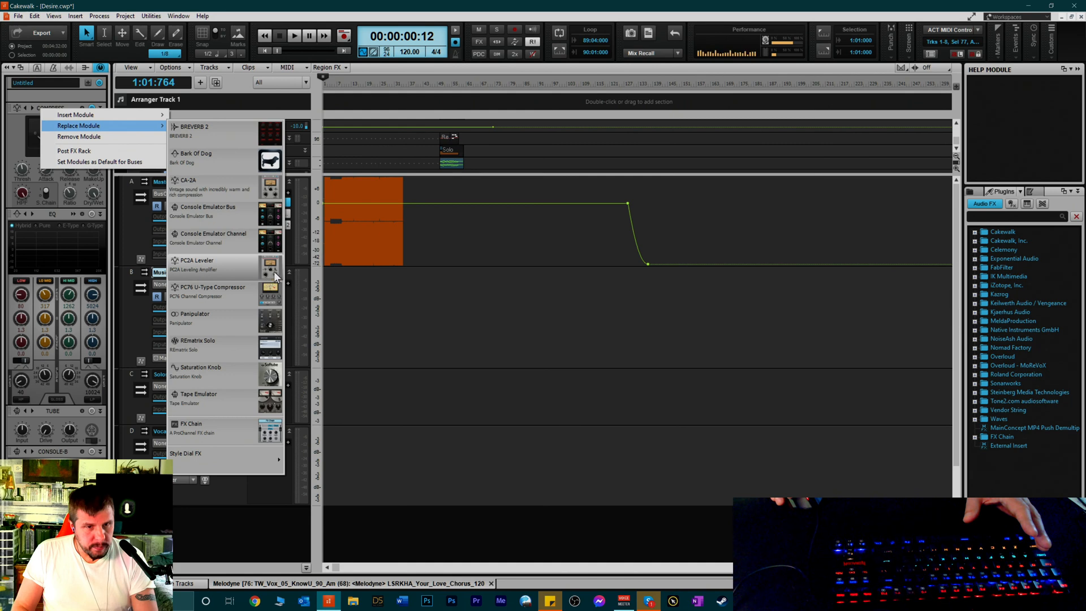
{"action": "left_click", "coordinate": [35, 109]}
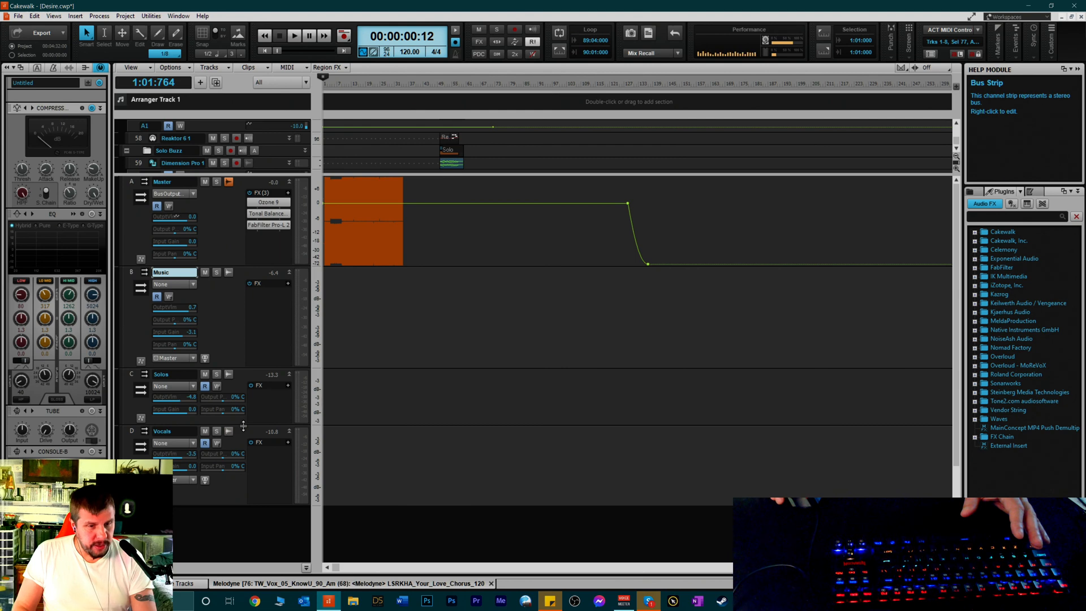
Enlarge the Solos bus strip to expose its output and send, and compare the ProChannel of the Music and Solos buses
{"action": "left_click_drag", "start_coordinate": [242, 425], "coordinate": [238, 514]}
{"action": "left_click", "coordinate": [205, 469]}
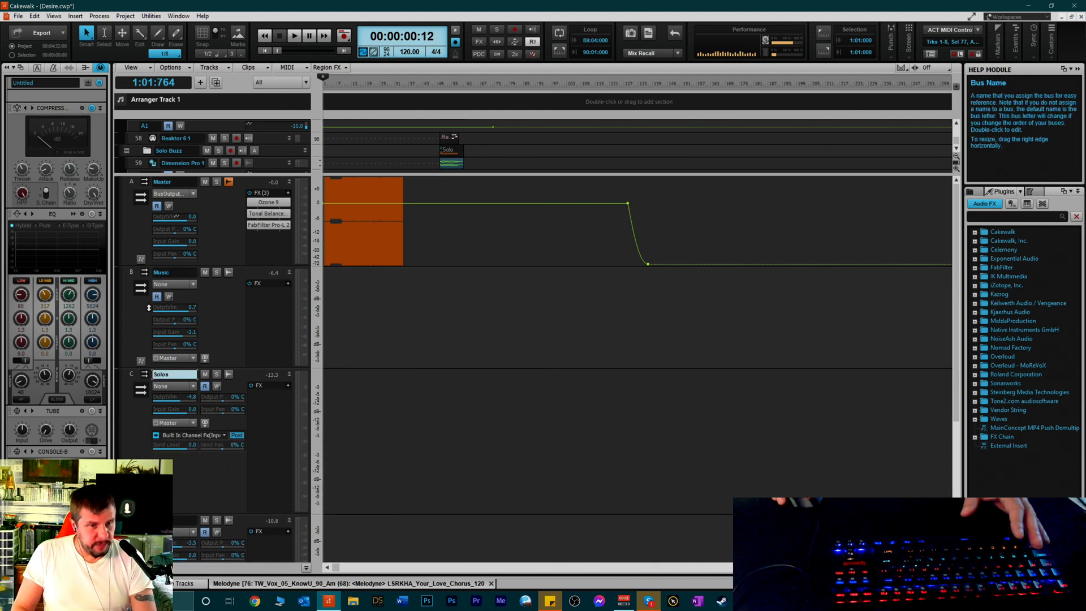
{"action": "left_click", "coordinate": [208, 293]}
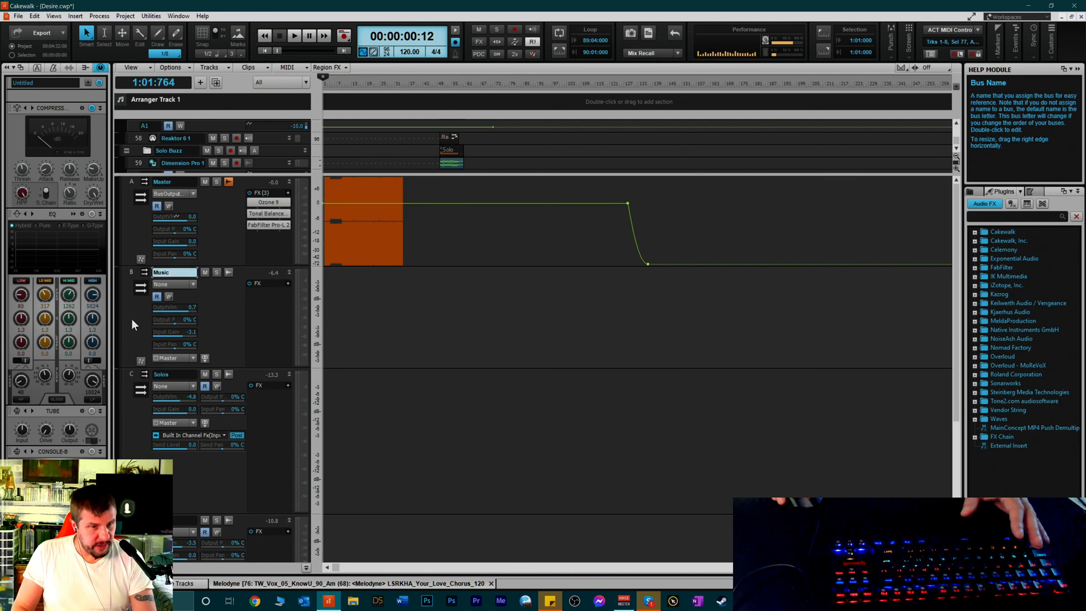
{"action": "left_click", "coordinate": [131, 374]}
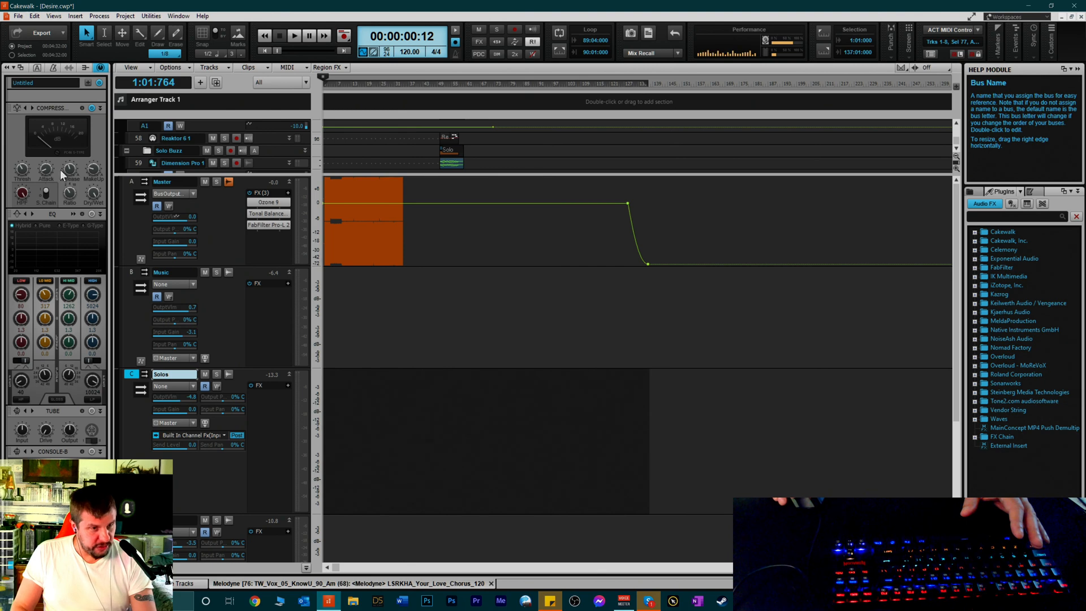
{"action": "left_click", "coordinate": [230, 315]}
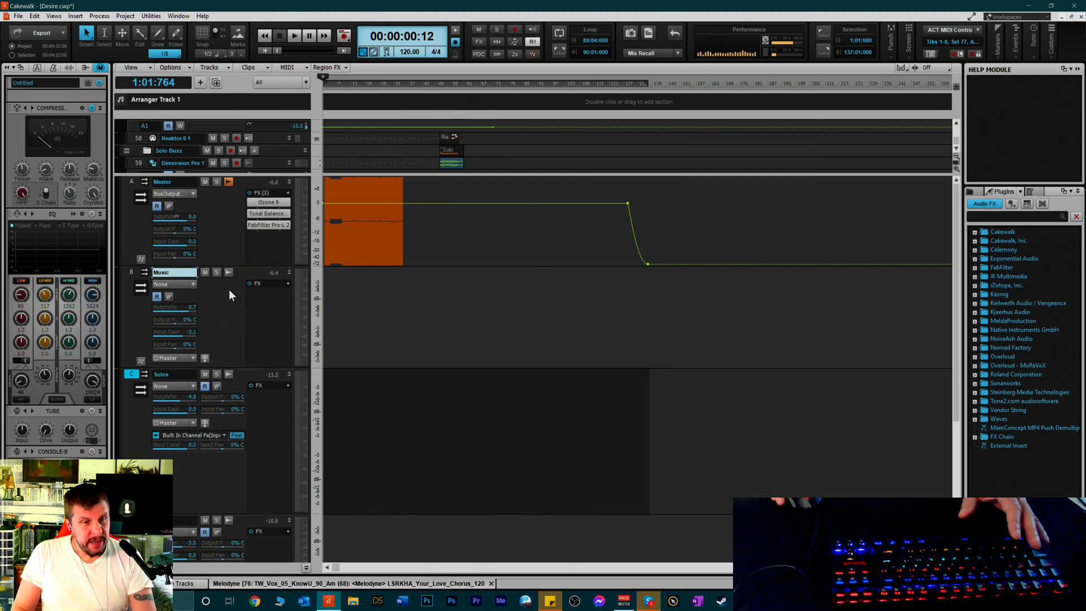
Inspect the Vocals bus's ProChannel compressor and compare it with those of the Music and Solos buses
{"action": "scroll", "coordinate": [229, 290], "scroll_direction": "down", "scroll_amount": 2}
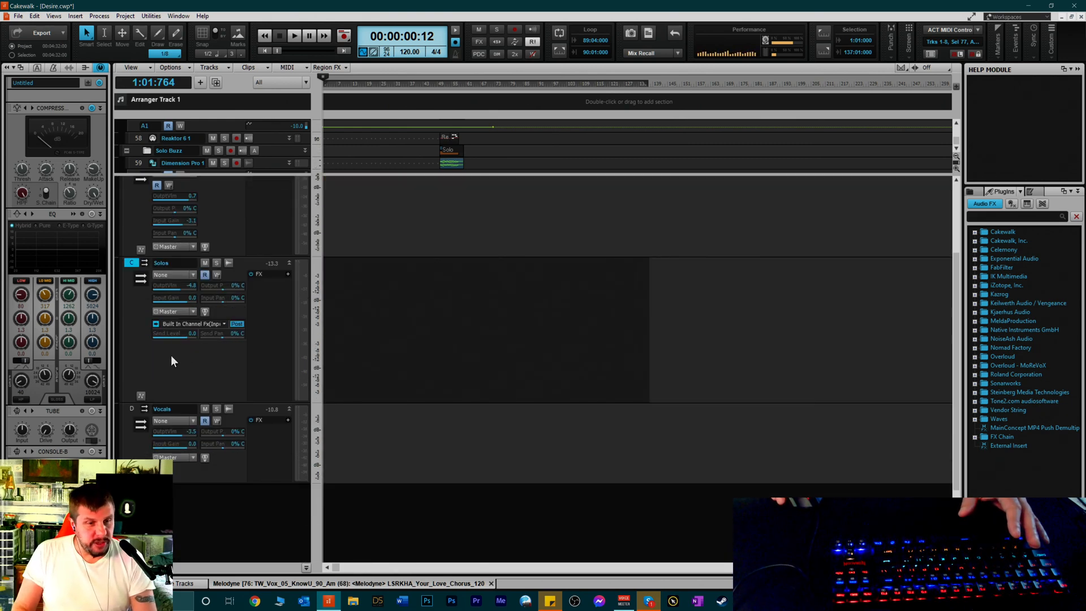
{"action": "scroll", "coordinate": [229, 231], "scroll_direction": "up", "scroll_amount": 2}
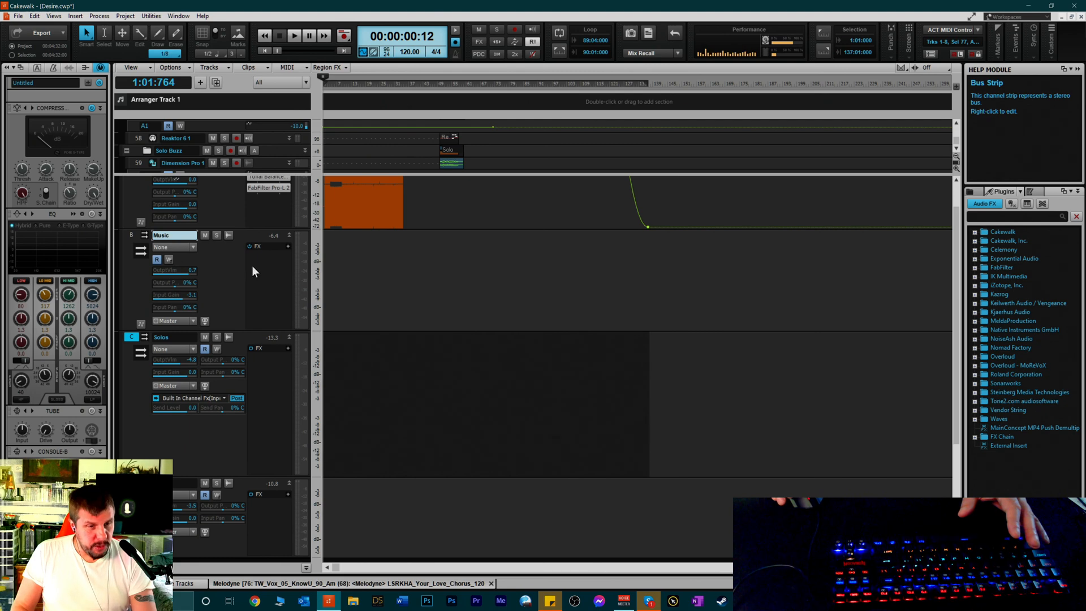
{"action": "scroll", "coordinate": [230, 456], "scroll_direction": "down", "scroll_amount": 2}
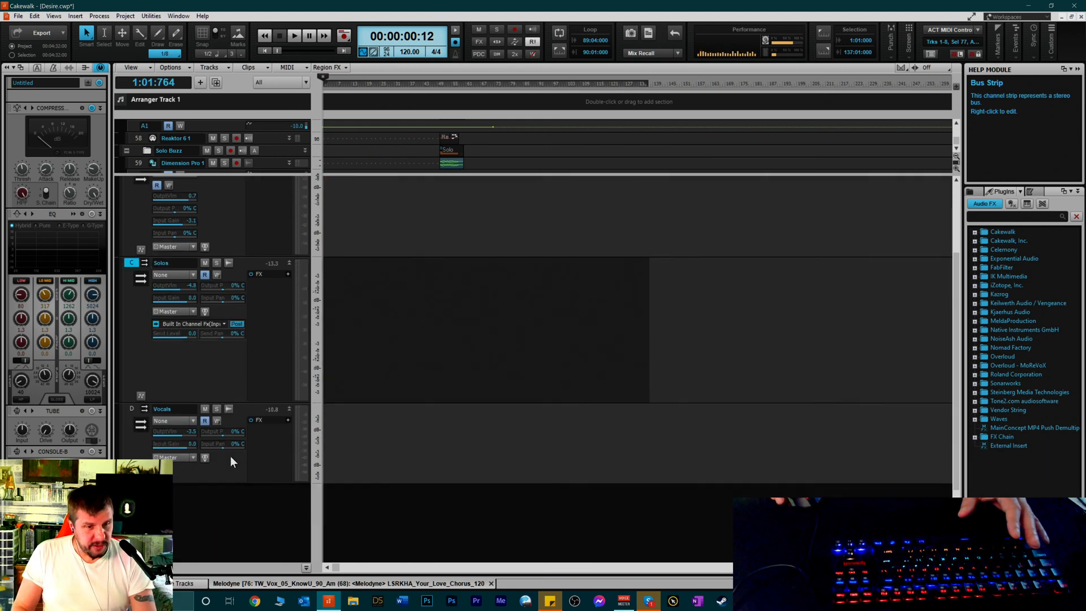
{"action": "left_click", "coordinate": [185, 436]}
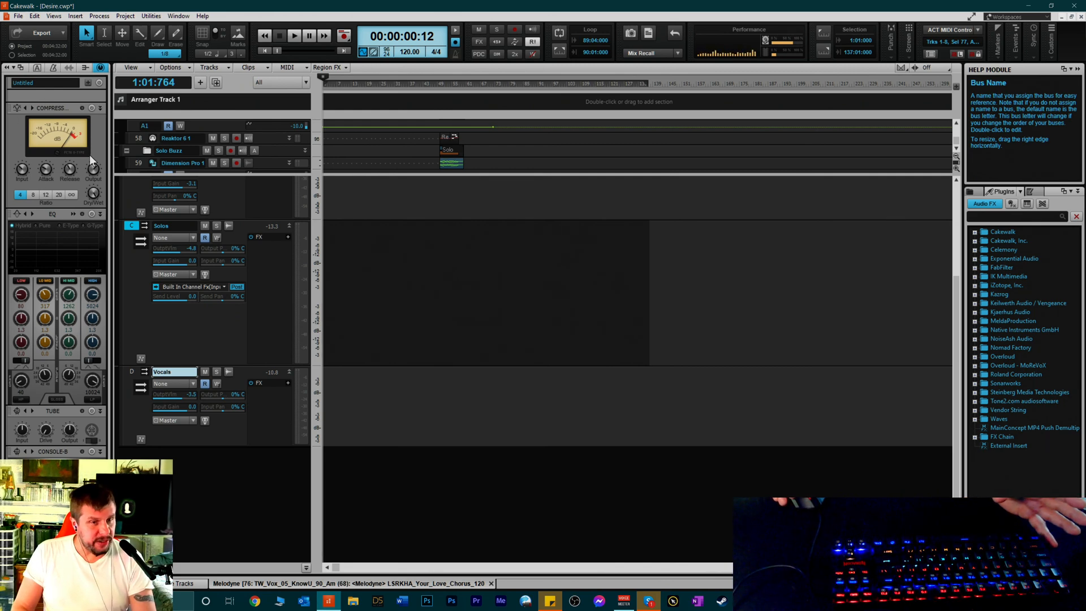
{"action": "scroll", "coordinate": [220, 271], "scroll_direction": "up", "scroll_amount": 3}
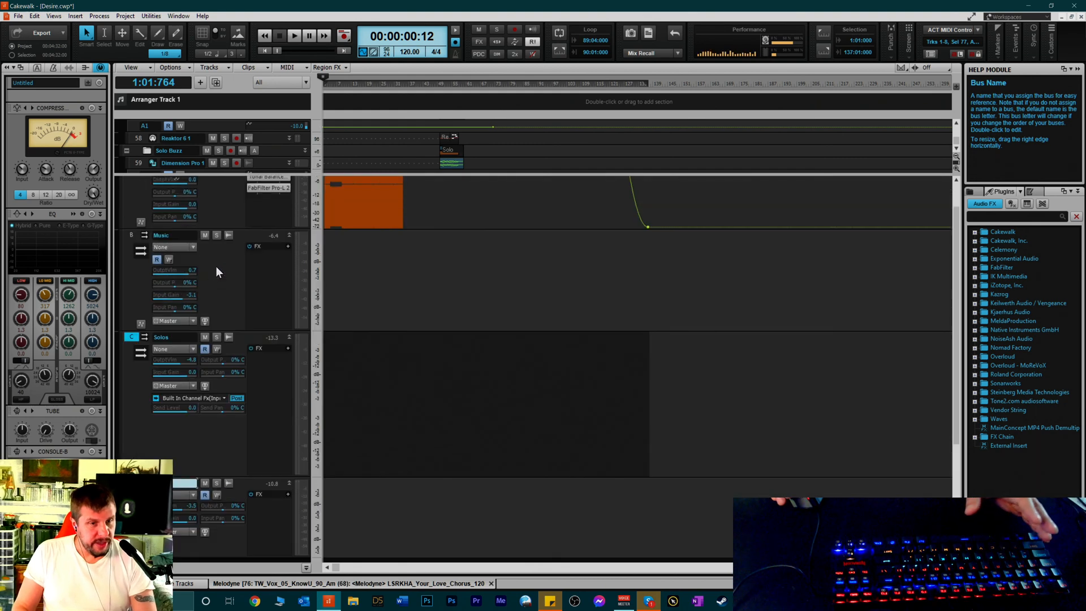
{"action": "left_click", "coordinate": [229, 265]}
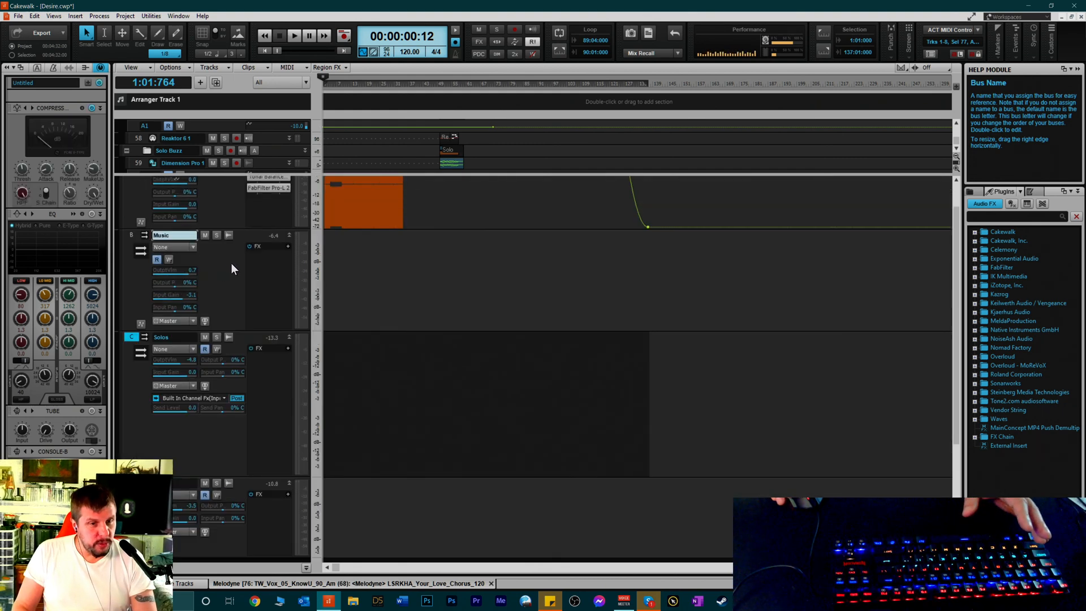
{"action": "left_click", "coordinate": [205, 428]}
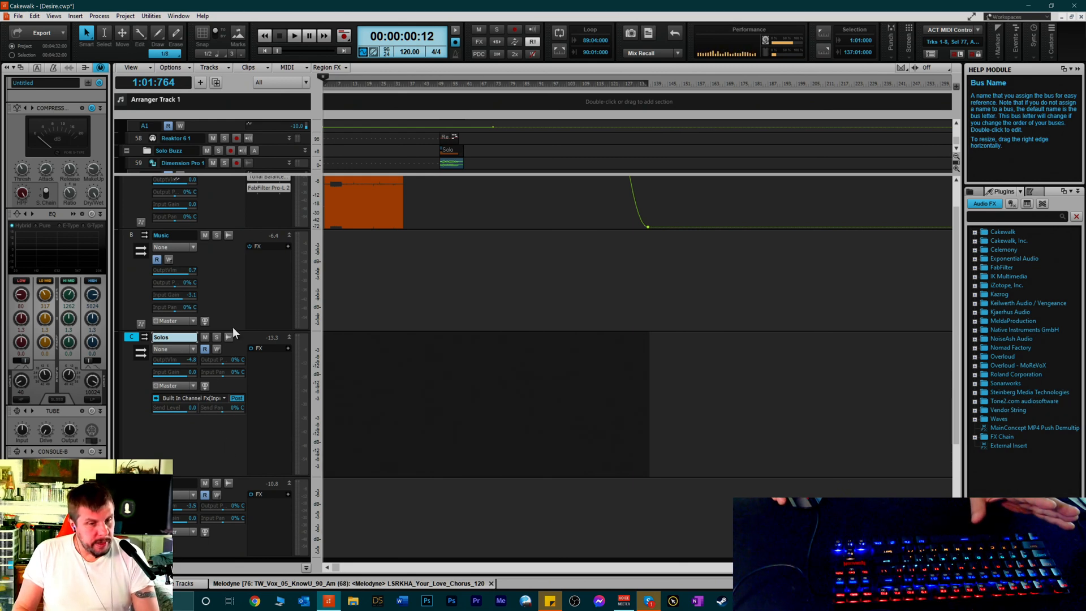
{"action": "scroll", "coordinate": [214, 425], "scroll_direction": "down", "scroll_amount": 1}
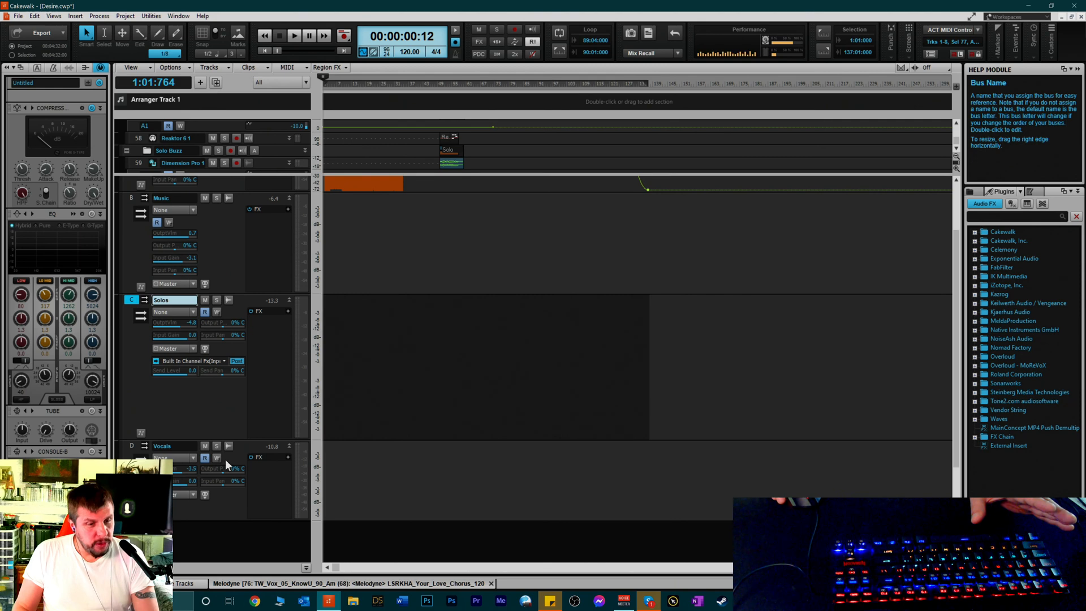
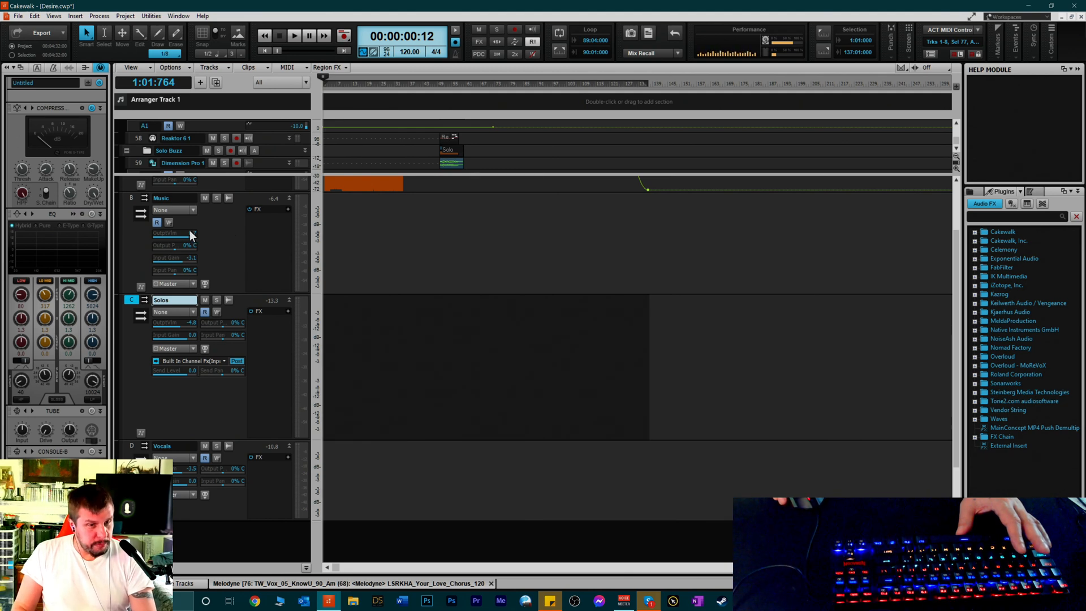
Play the project with the Music bus selected to observe its ProChannel and the bus meters, and stop playback
{"action": "left_click", "coordinate": [221, 244]}
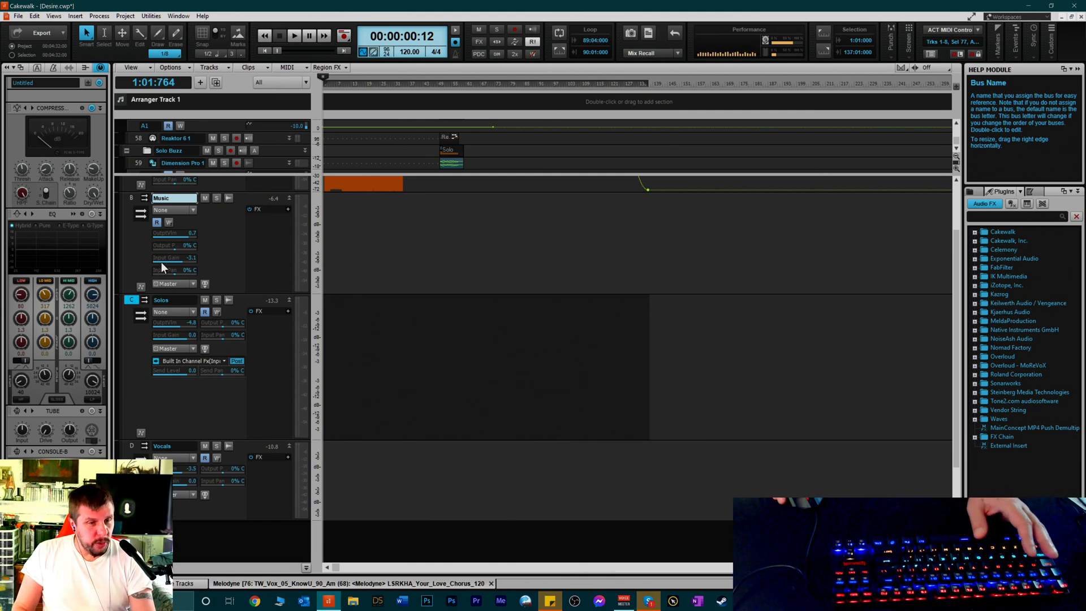
{"action": "key", "text": "space"}
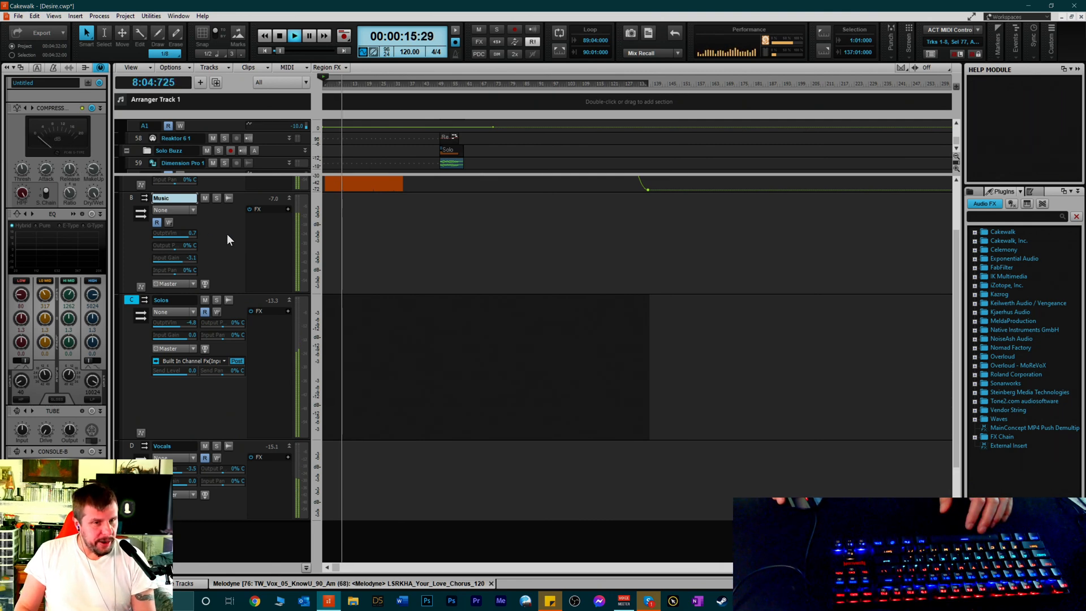
{"action": "key", "text": "space"}
Select the Solos bus and enlarge the Music bus strip above it
{"action": "left_click", "coordinate": [177, 414]}
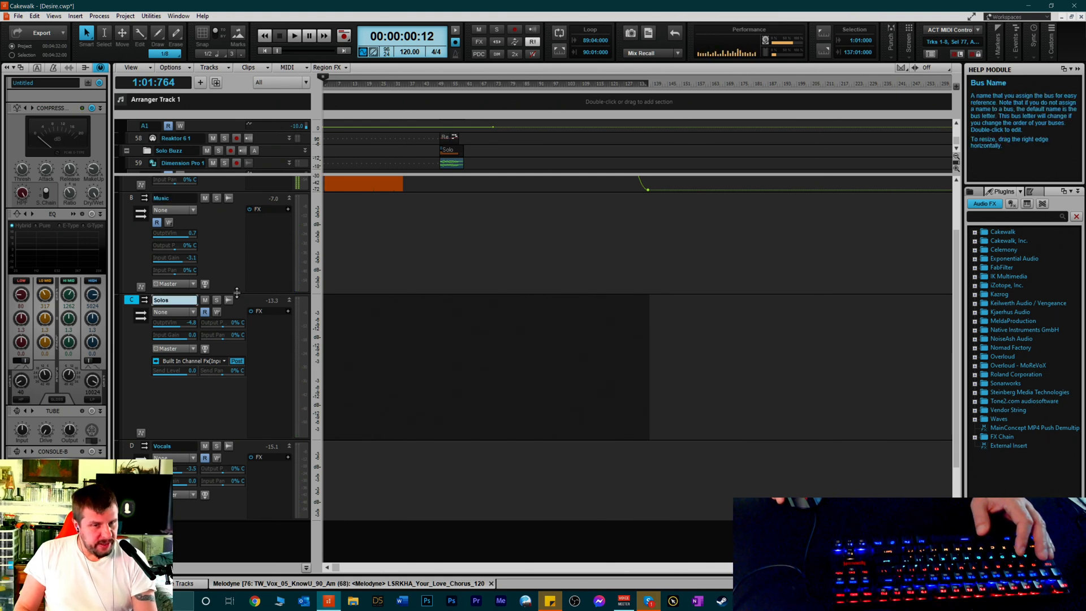
{"action": "left_click_drag", "start_coordinate": [237, 292], "coordinate": [237, 318]}
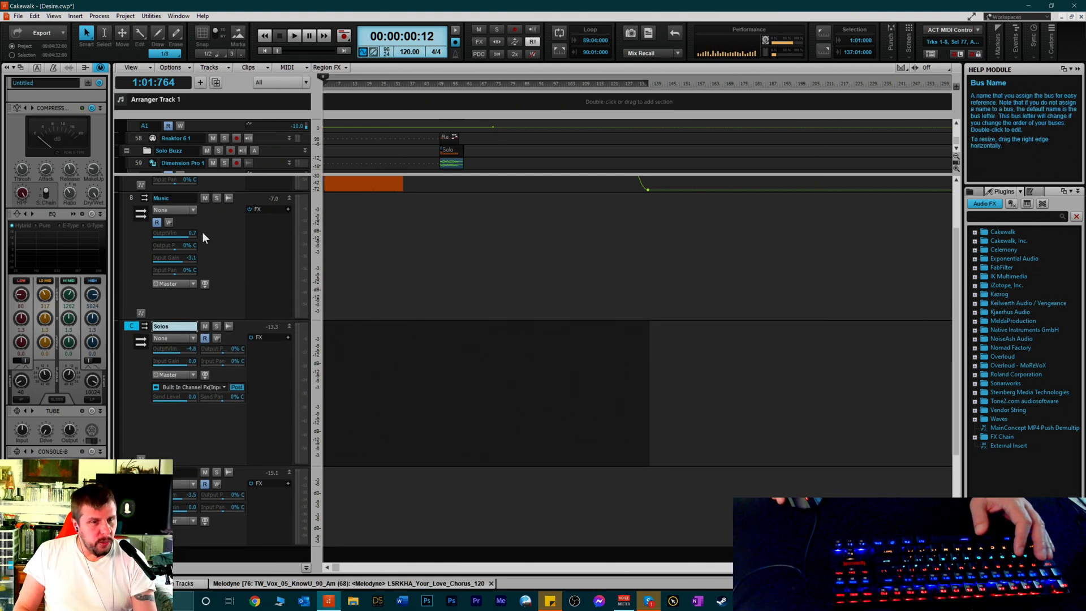
{"action": "right_click", "coordinate": [169, 419]}
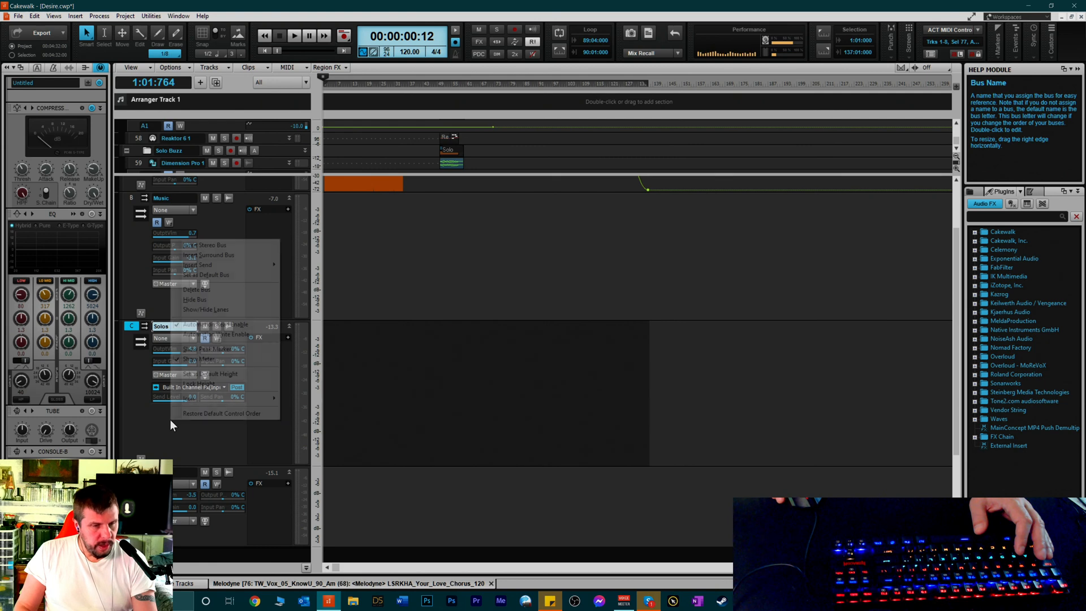
{"action": "left_click", "coordinate": [155, 412]}
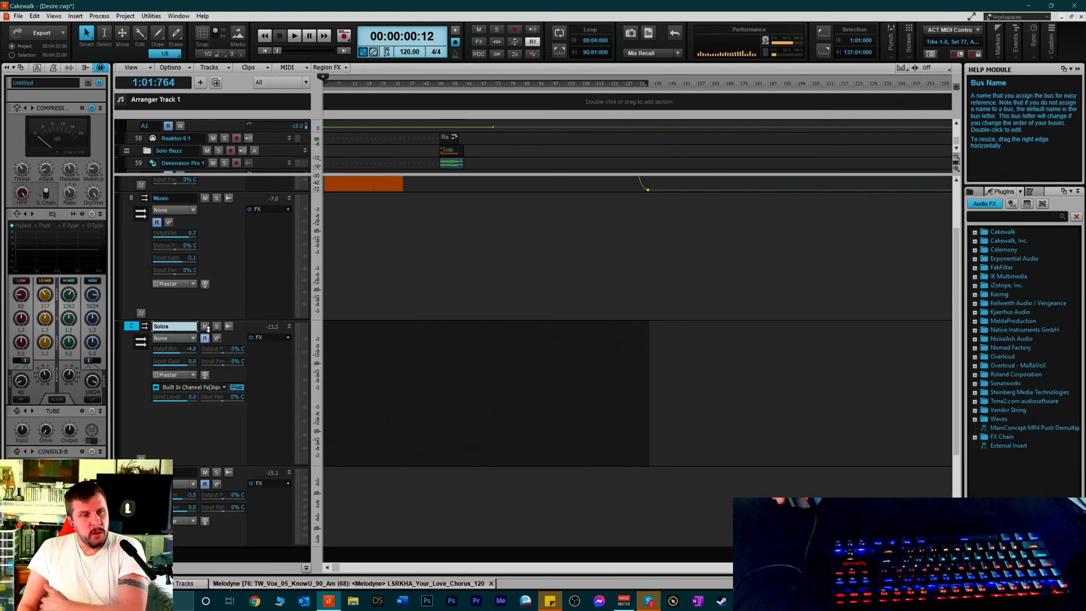
Examine the send destinations offered for the Solos bus, in particular Built In Channel Fx(Input 2)-Music
{"action": "right_click", "coordinate": [192, 414]}
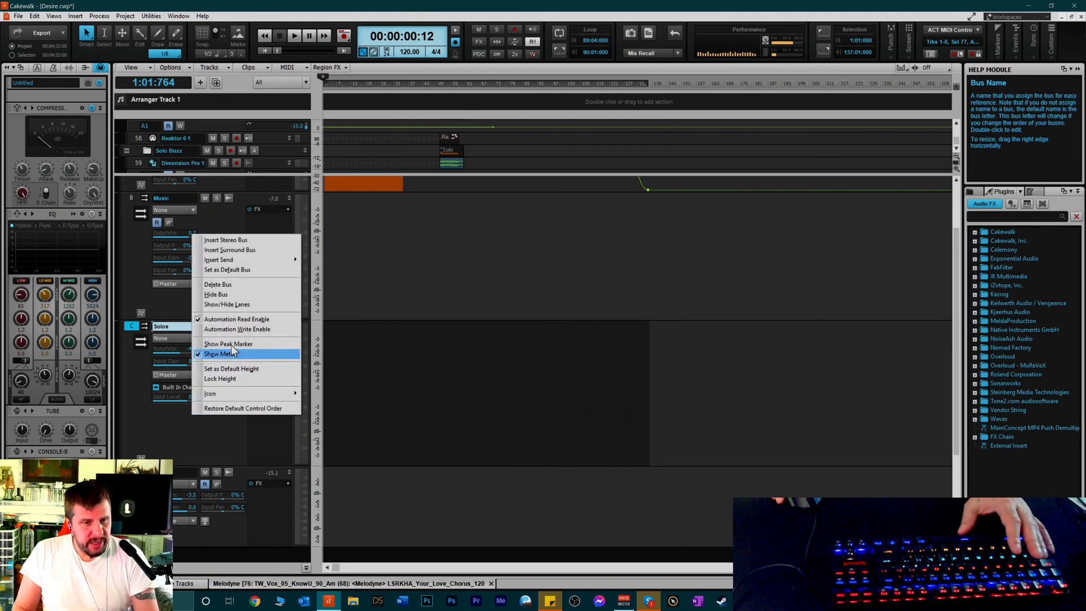
{"action": "mouse_move", "coordinate": [240, 263]}
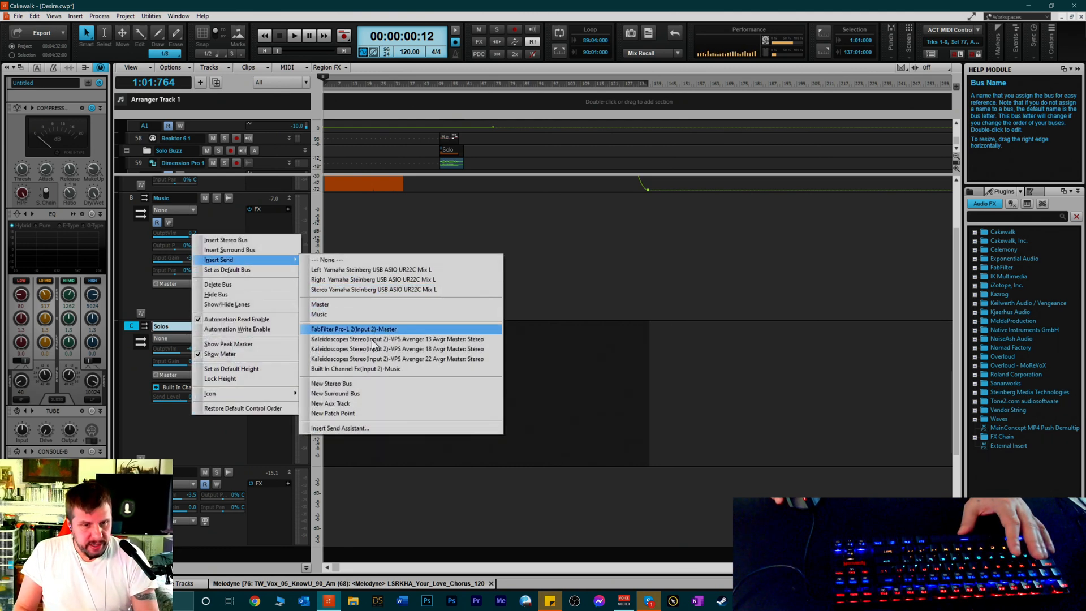
{"action": "left_click", "coordinate": [366, 368]}
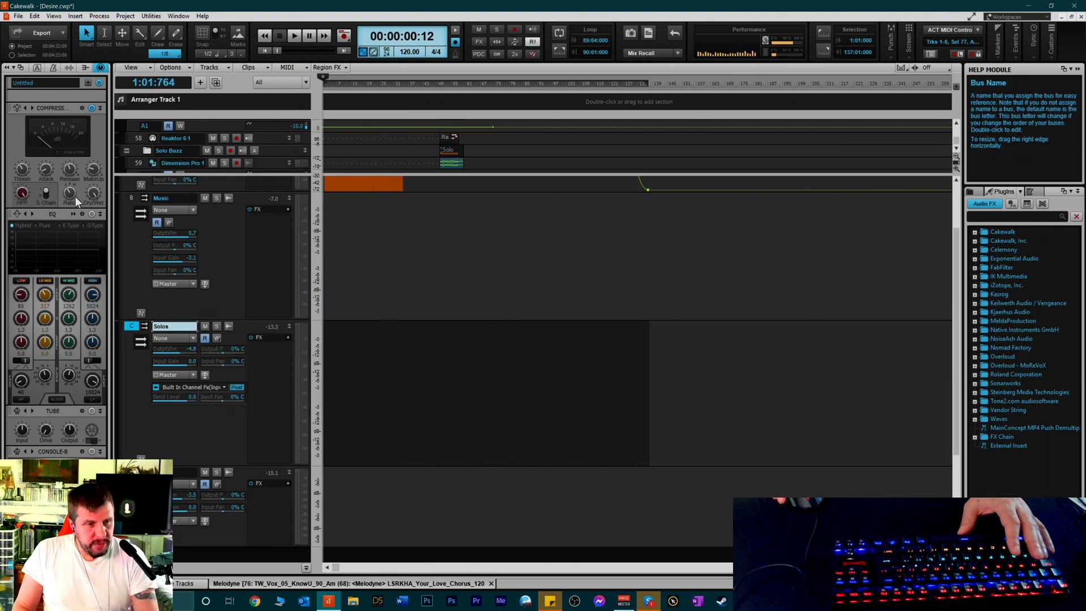
Compare the ProChannel of the Music and Solos buses, and locate the Music compressor's sidechain input among the Solos send destinations
{"action": "left_click", "coordinate": [228, 240]}
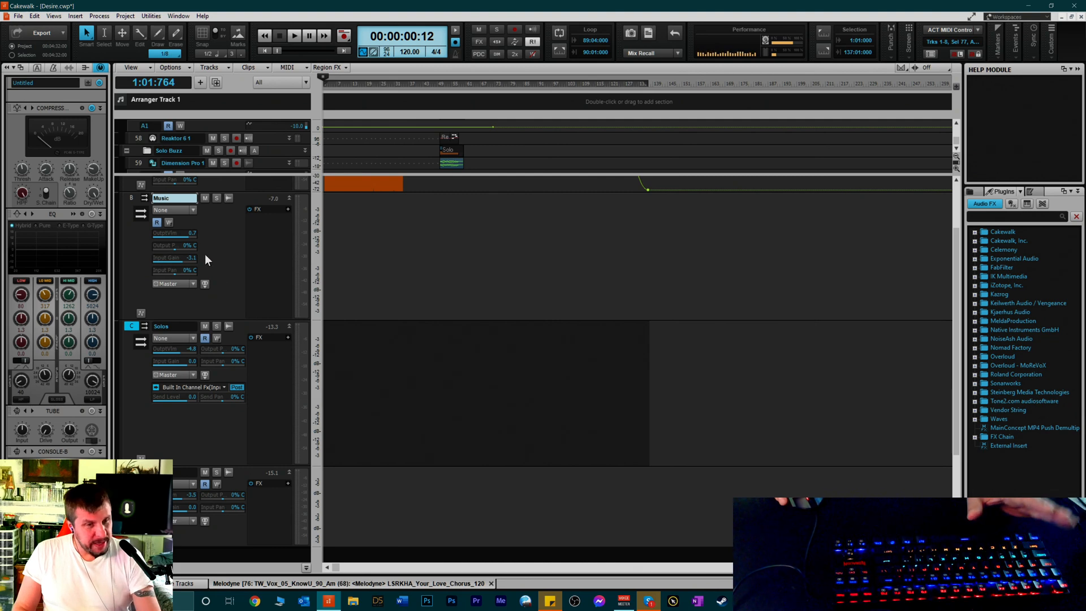
{"action": "scroll", "coordinate": [219, 265], "scroll_direction": "down", "scroll_amount": 2}
{"action": "left_click", "coordinate": [207, 350]}
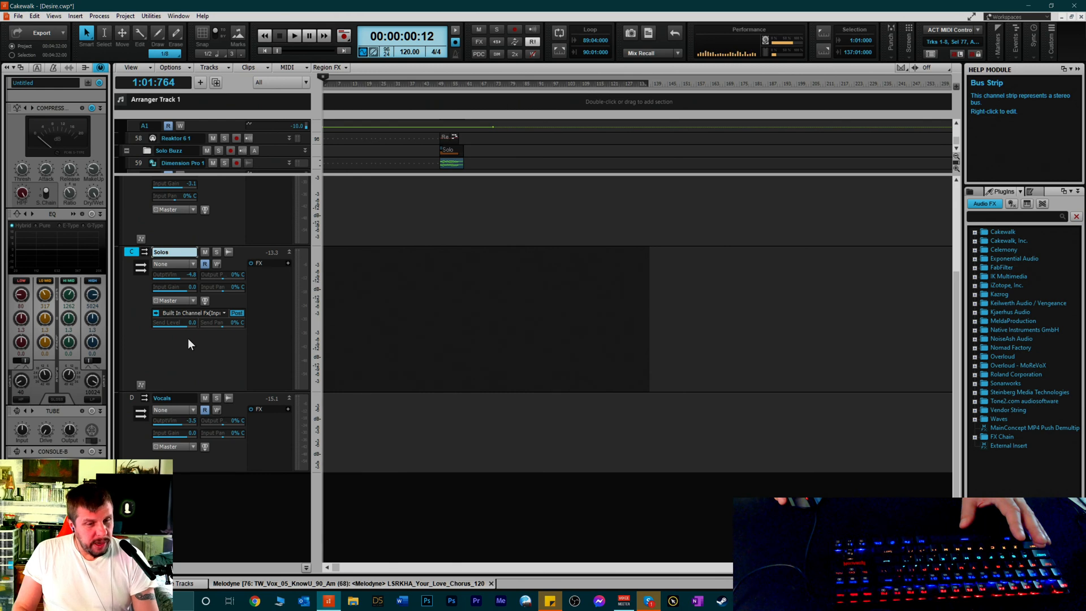
{"action": "scroll", "coordinate": [223, 260], "scroll_direction": "up", "scroll_amount": 2}
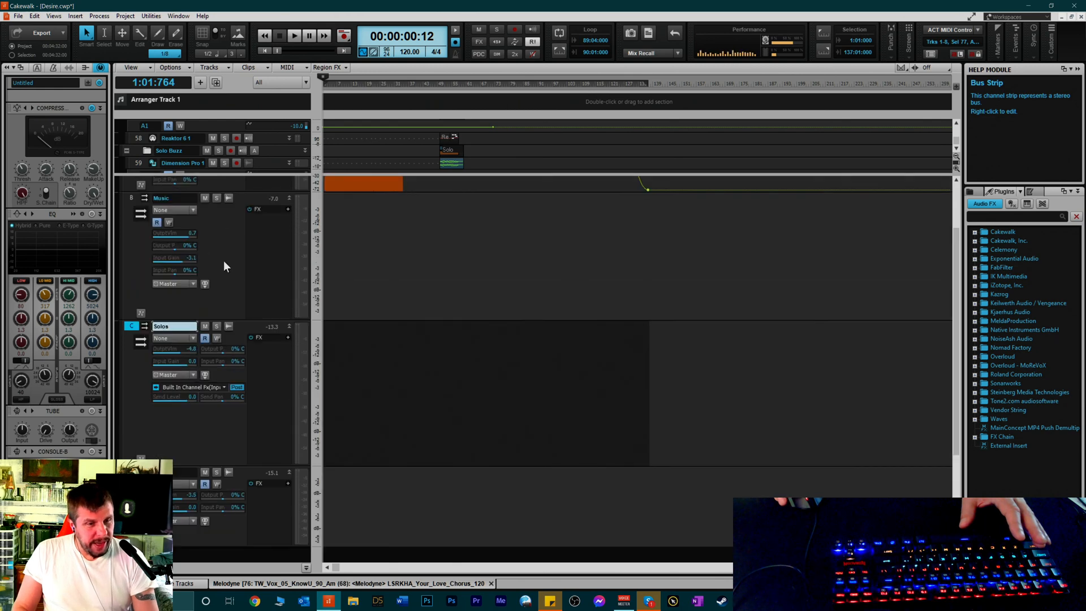
{"action": "right_click", "coordinate": [181, 415]}
{"action": "mouse_move", "coordinate": [221, 262]}
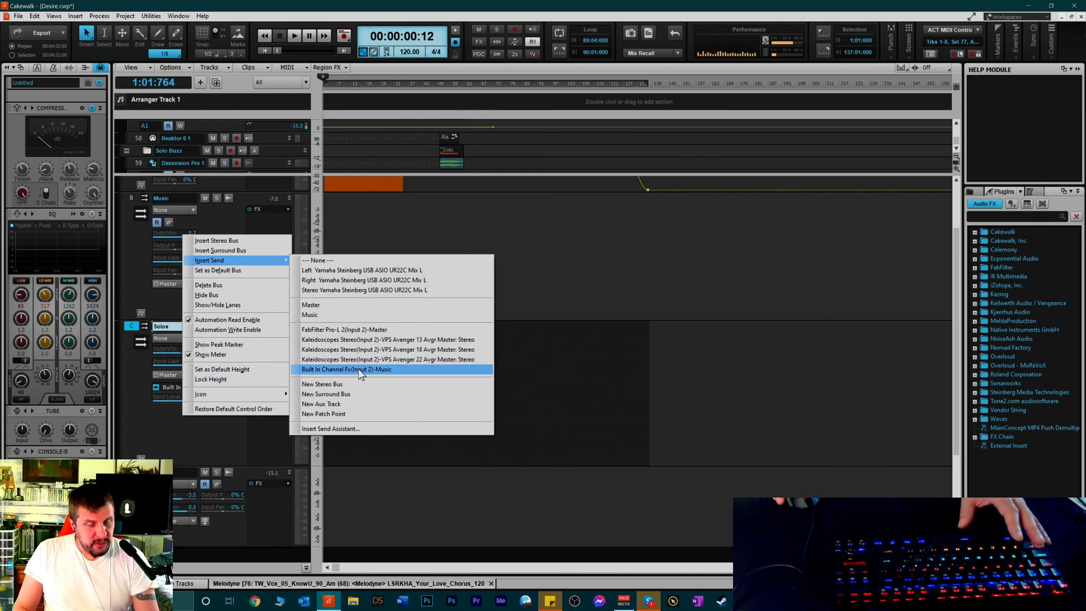
{"action": "left_click", "coordinate": [190, 440]}
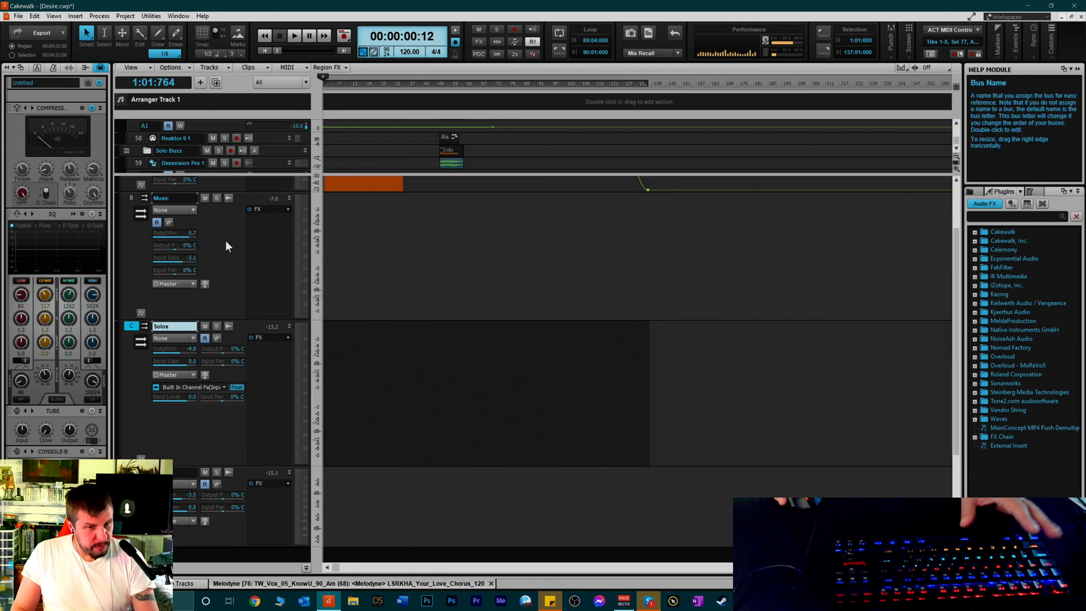
Play the project with the Music bus selected to watch its compressor, stop playback and return to the Solos bus
{"action": "left_click", "coordinate": [187, 197]}
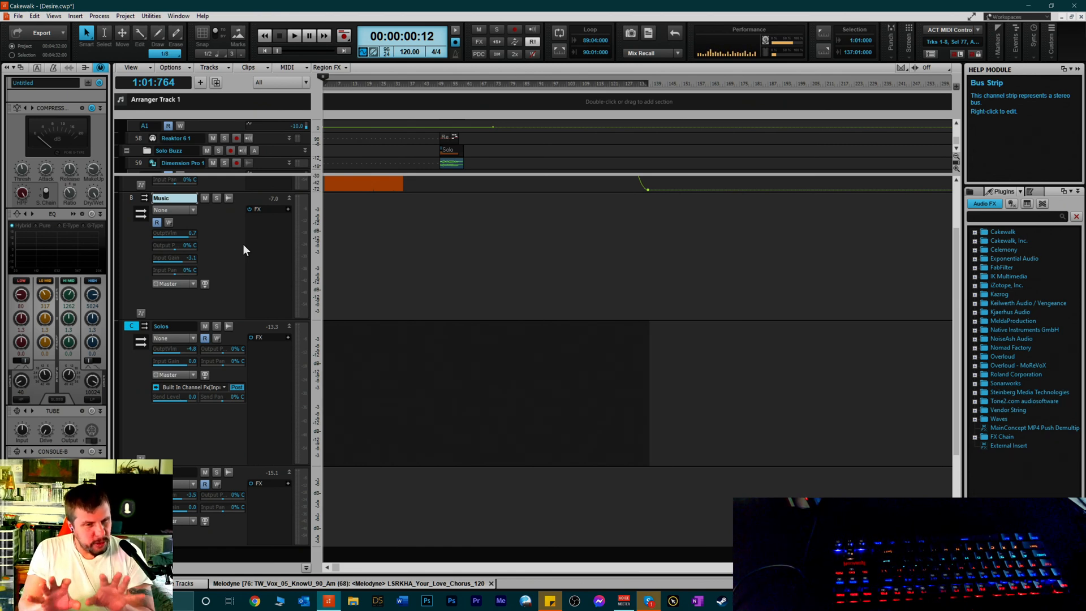
{"action": "key", "text": "space"}
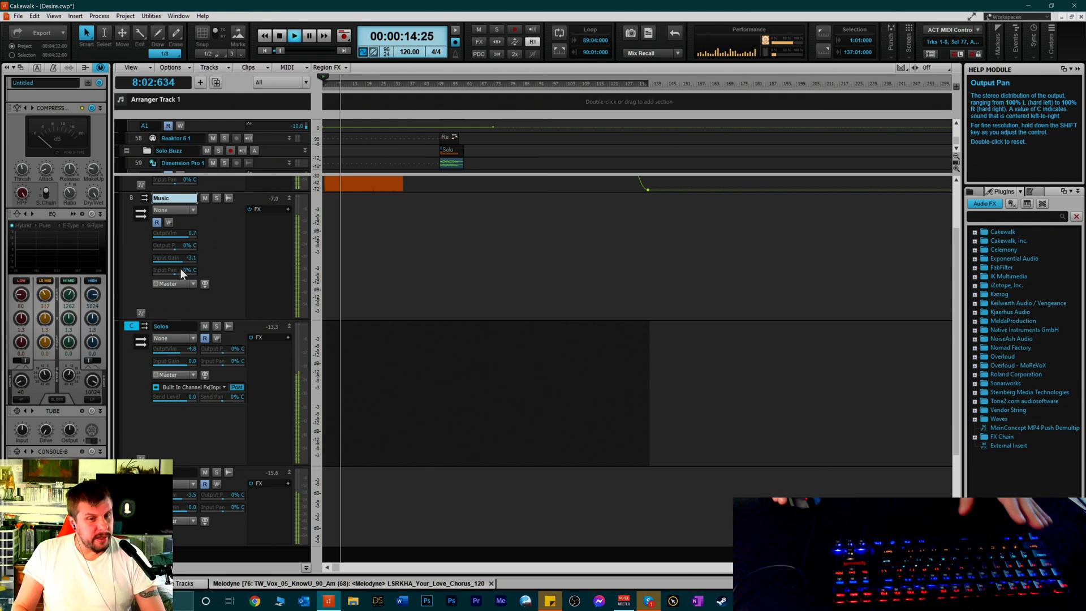
{"action": "key", "text": "space"}
{"action": "left_click", "coordinate": [172, 444]}
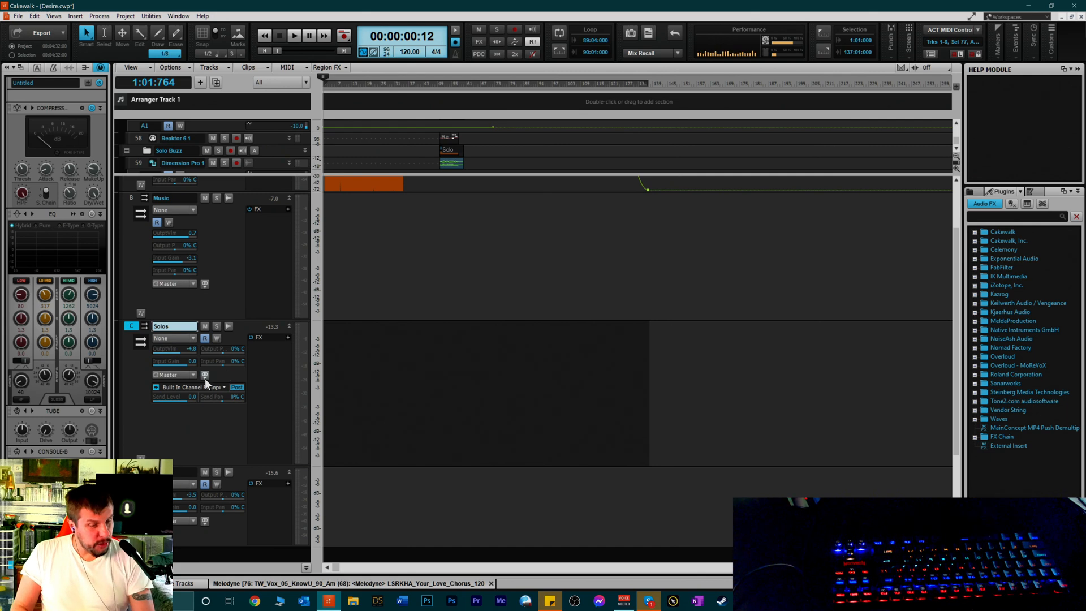
Look through the replacement modules offered for the Solos bus's ProChannel compressor, and dismiss the list without choosing one
{"action": "mouse_move", "coordinate": [205, 378]}
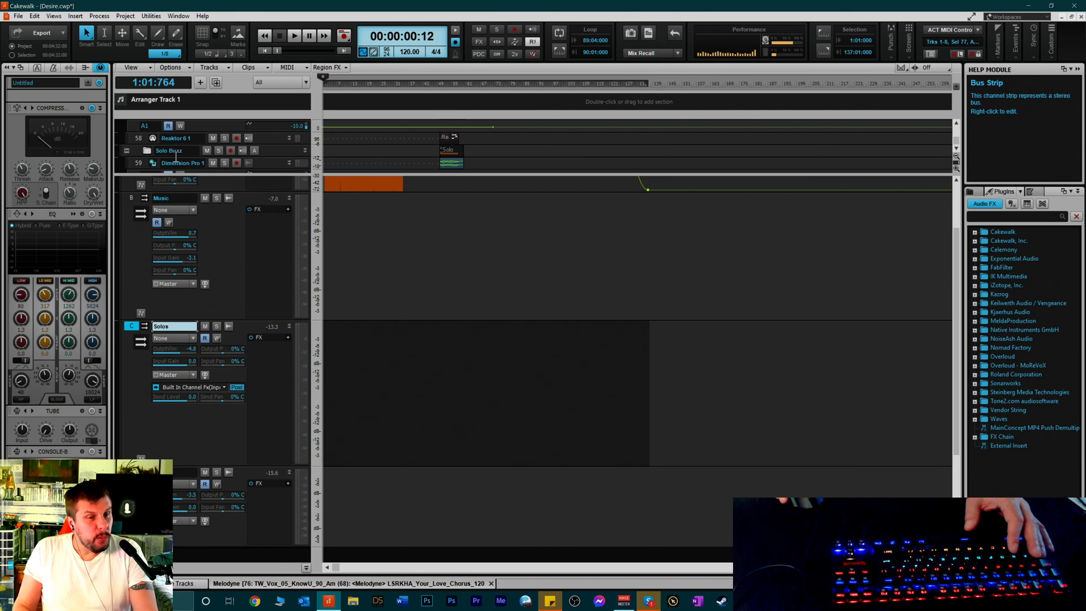
{"action": "right_click", "coordinate": [50, 107]}
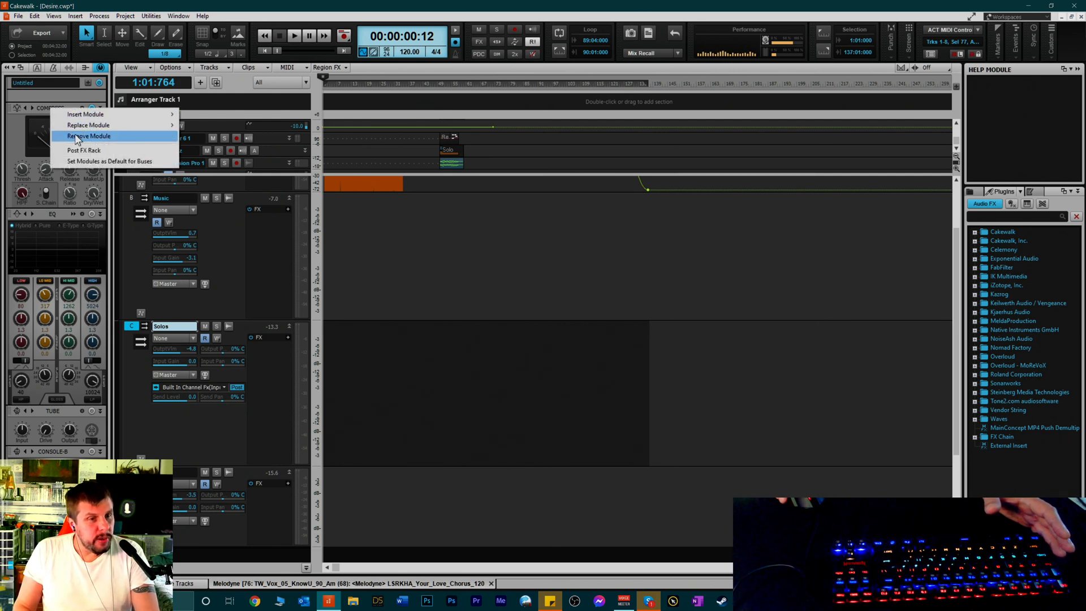
{"action": "mouse_move", "coordinate": [82, 117]}
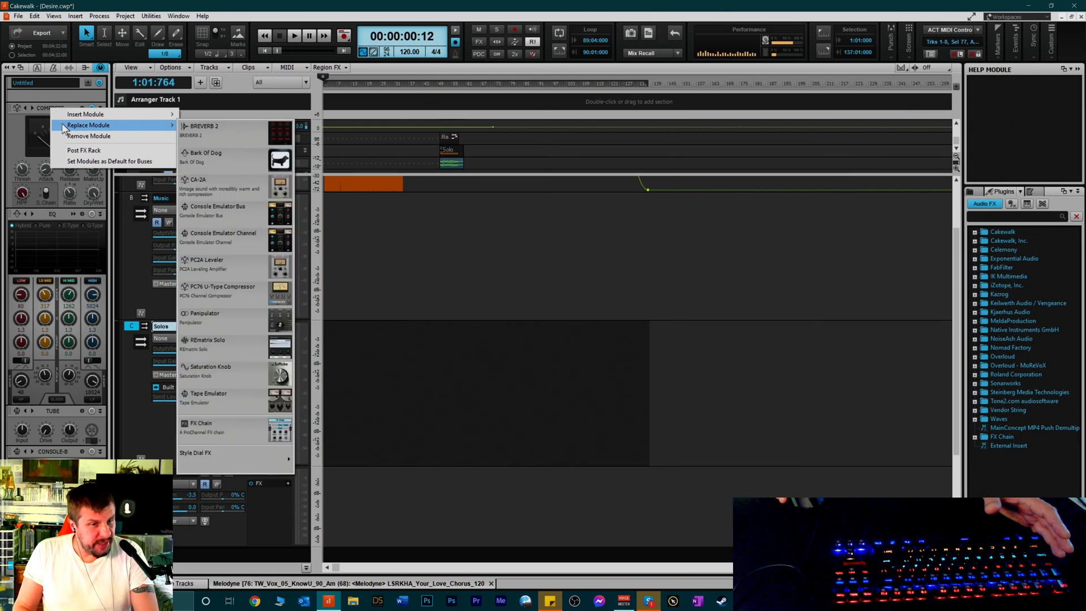
{"action": "left_click", "coordinate": [49, 110]}
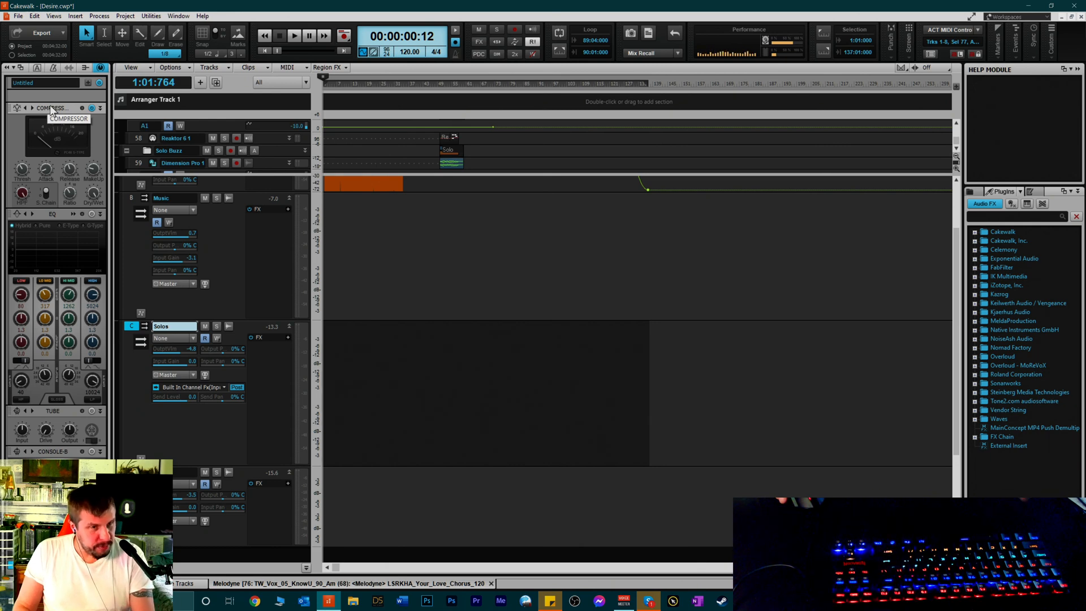
Review which modules could replace the Music bus's ProChannel compressor, keeping the existing module
{"action": "left_click", "coordinate": [230, 258]}
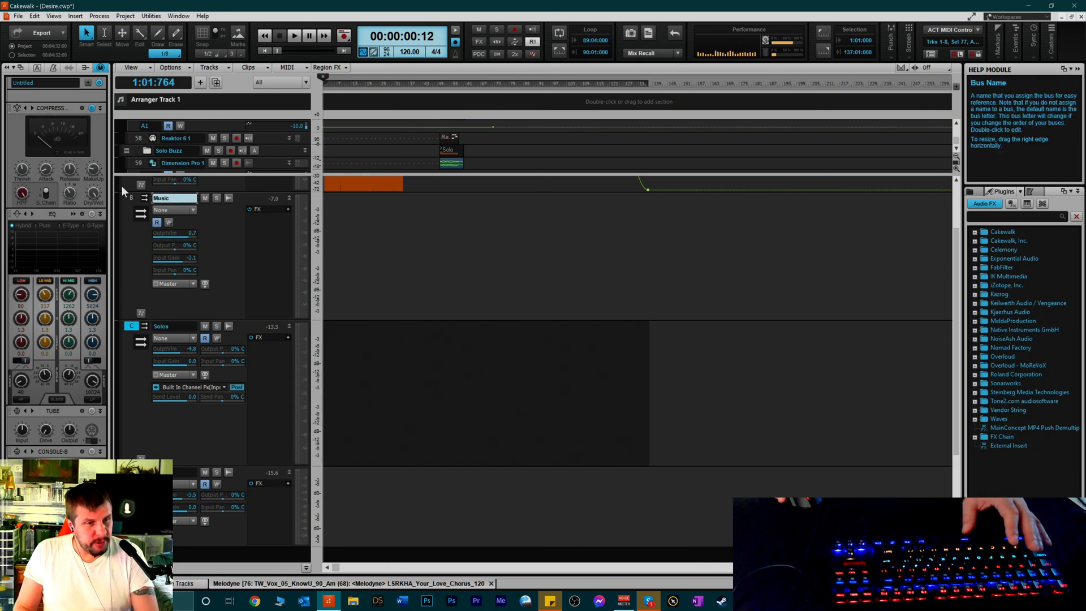
{"action": "right_click", "coordinate": [53, 107]}
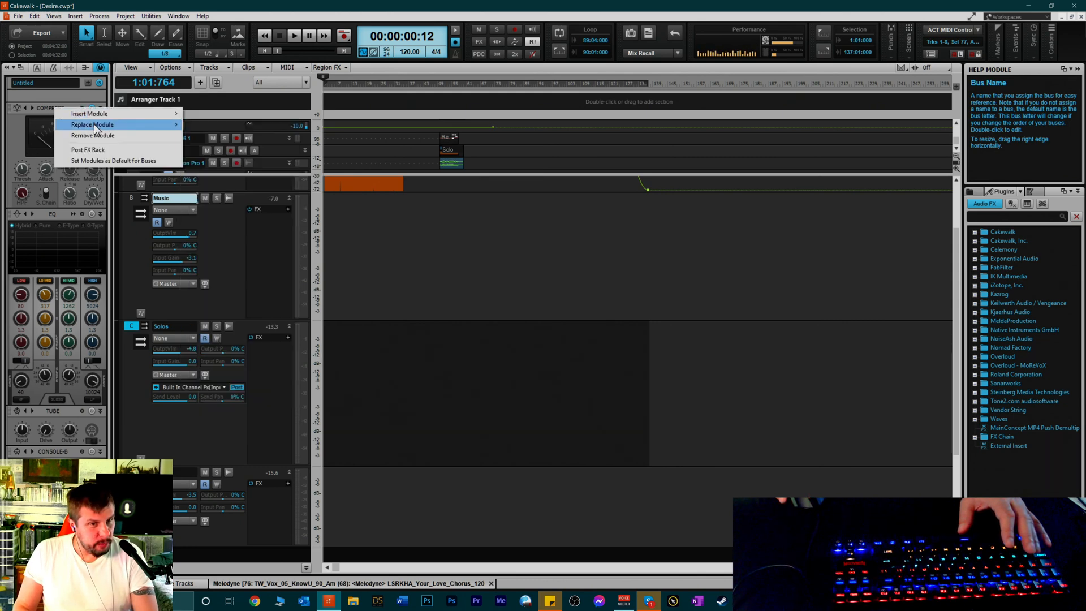
{"action": "mouse_move", "coordinate": [91, 125]}
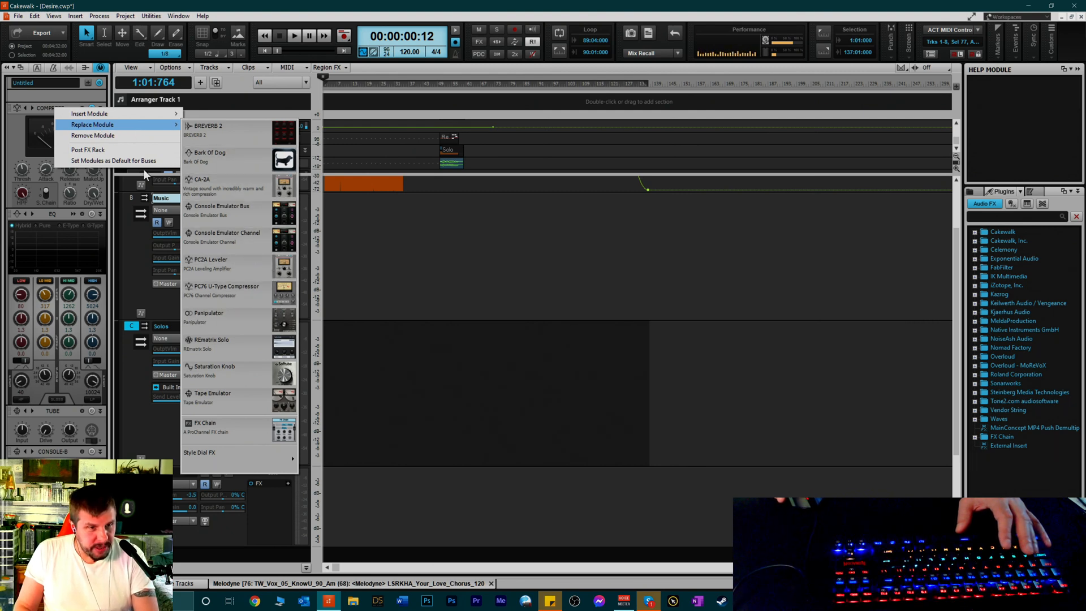
{"action": "left_click", "coordinate": [50, 104]}
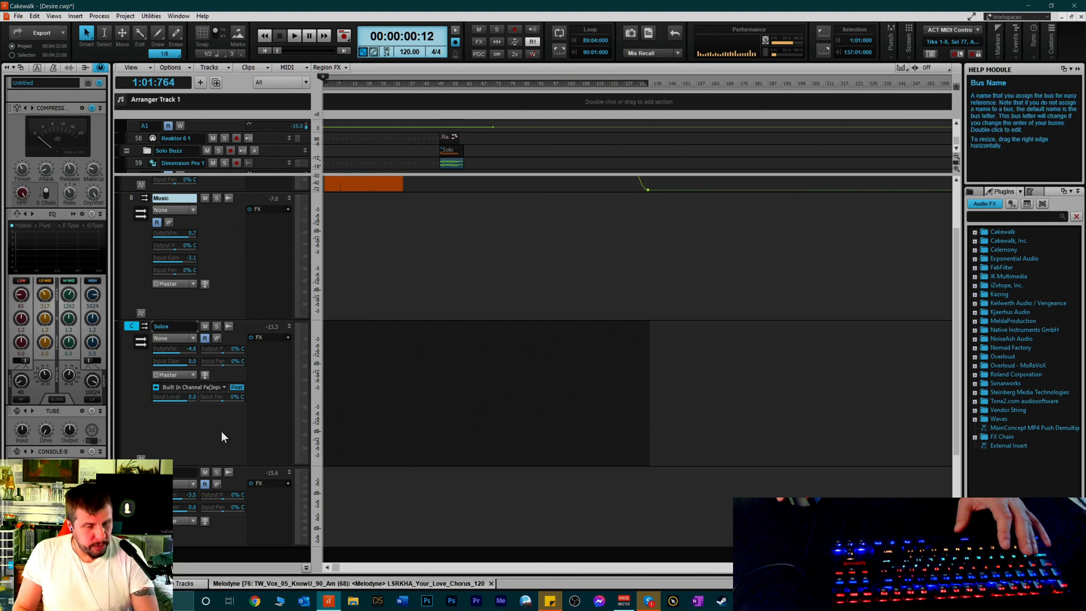
Return to the Solos bus and check how its available sends list the Music bus's Built In Channel Fx input
{"action": "key", "text": "Tab"}
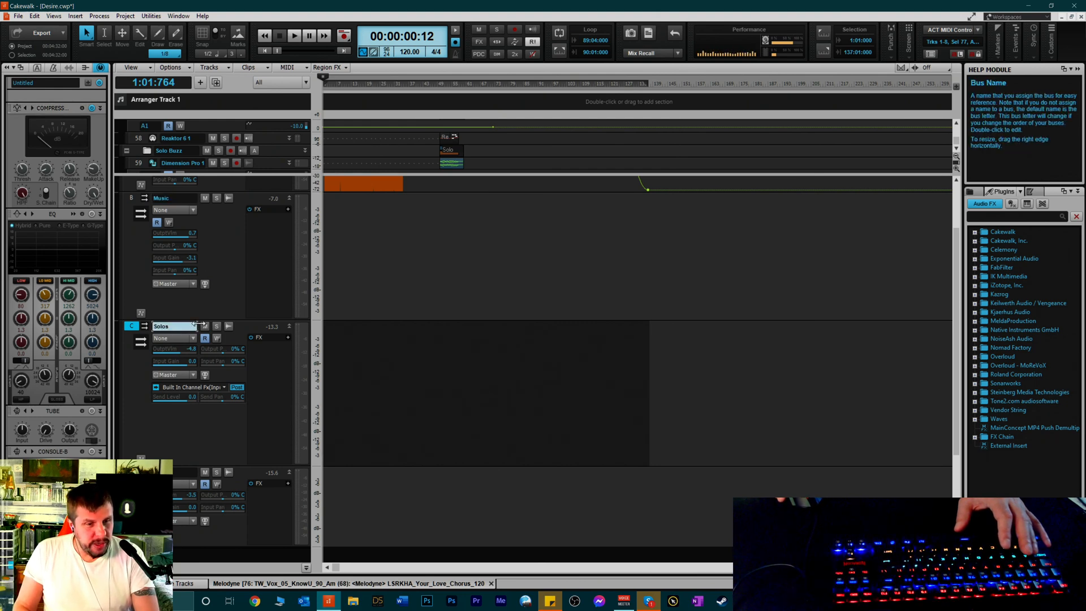
{"action": "right_click", "coordinate": [178, 418]}
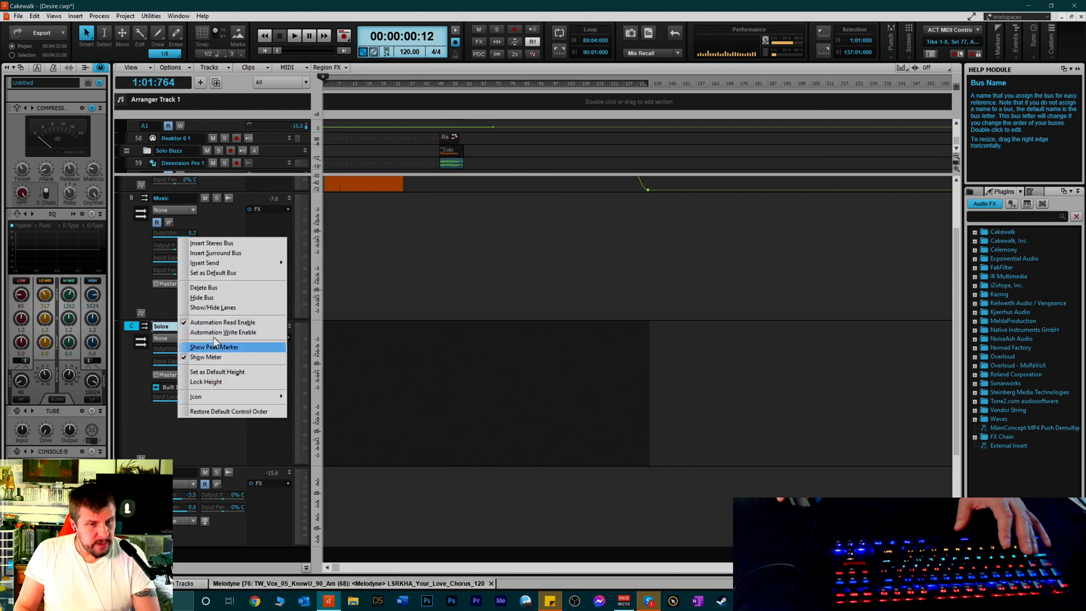
{"action": "mouse_move", "coordinate": [214, 270]}
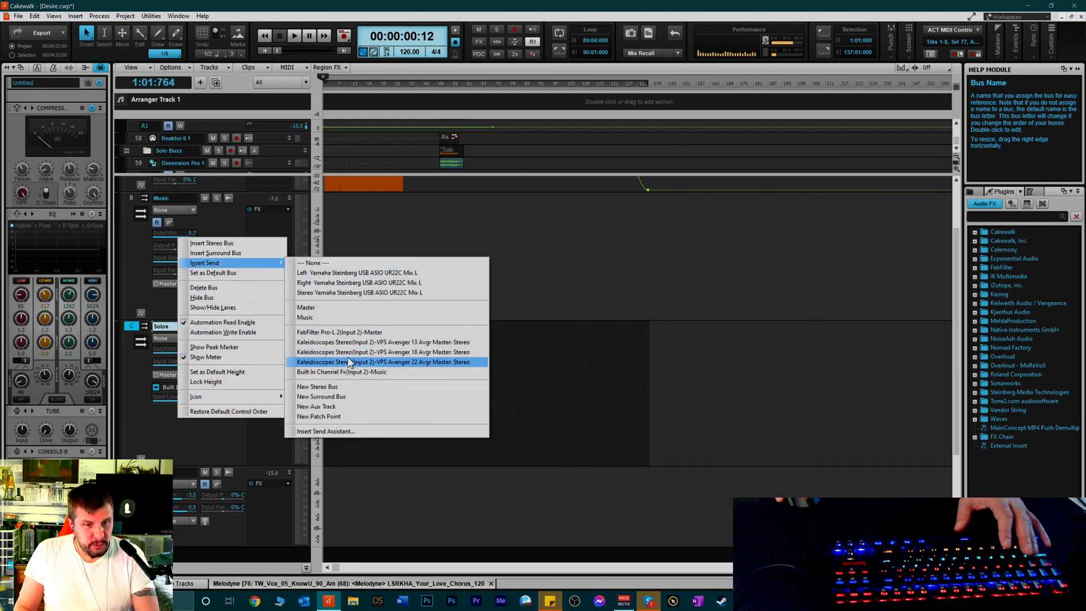
{"action": "left_click", "coordinate": [338, 372]}
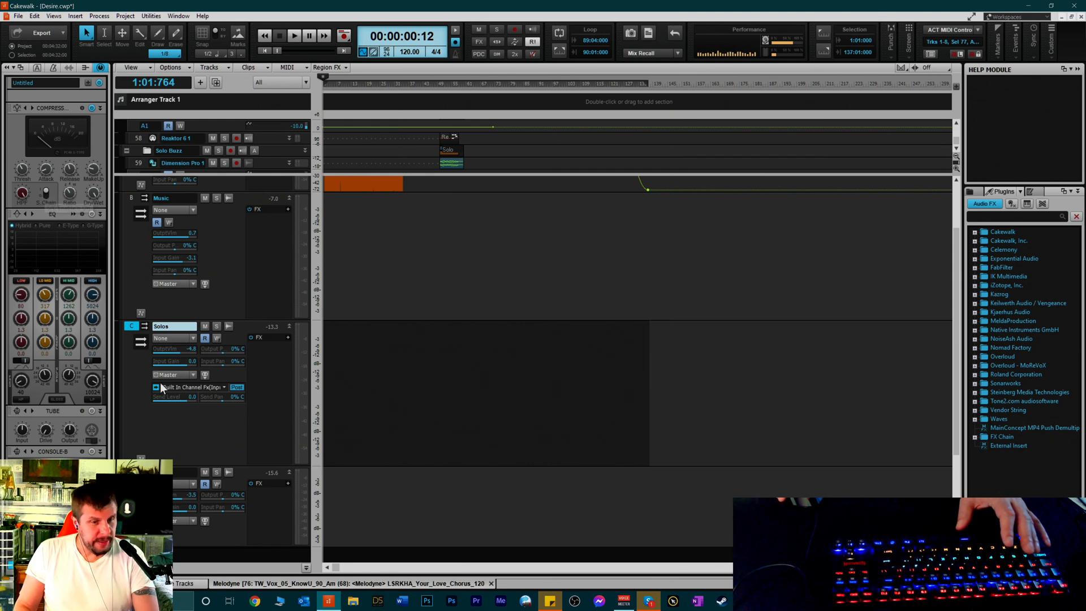
Recheck the Solos bus's Insert Send options against its existing Built In Channel Fx send, leaving the Solos bus selected
{"action": "right_click", "coordinate": [184, 421]}
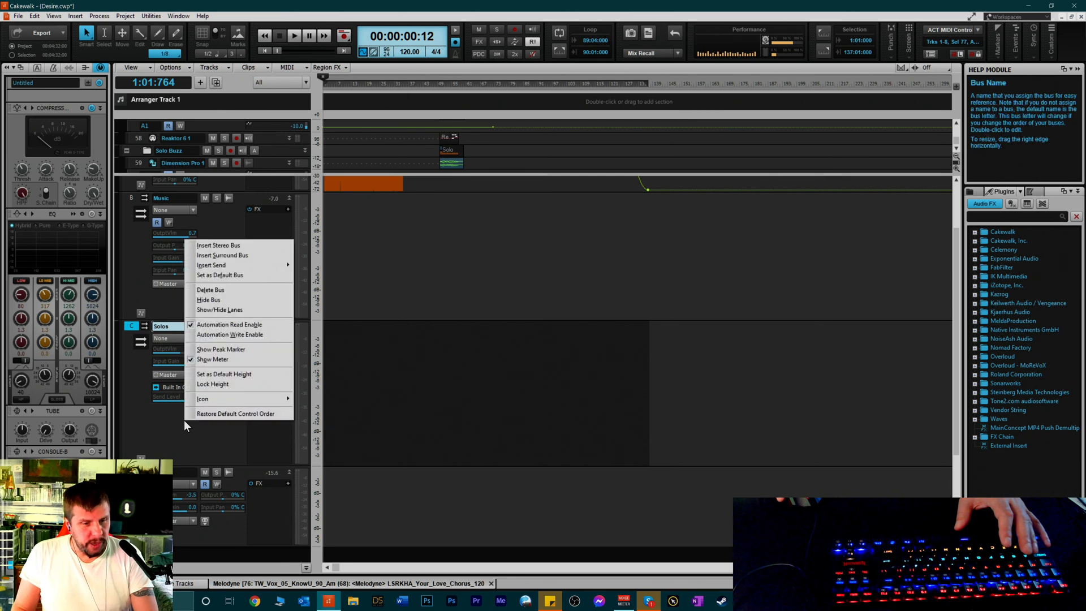
{"action": "mouse_move", "coordinate": [226, 269]}
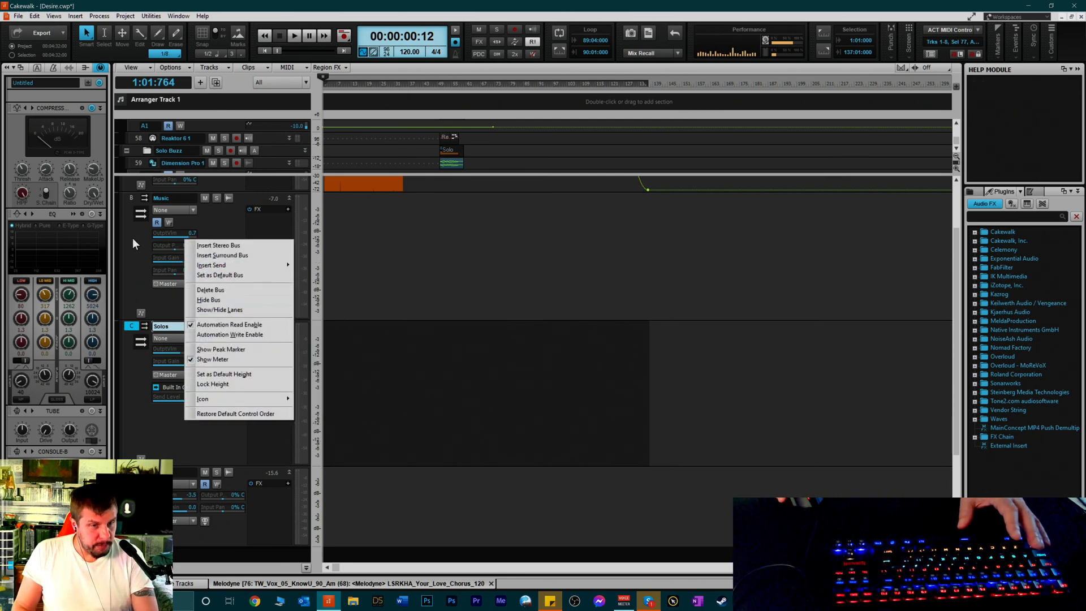
{"action": "left_click", "coordinate": [141, 425]}
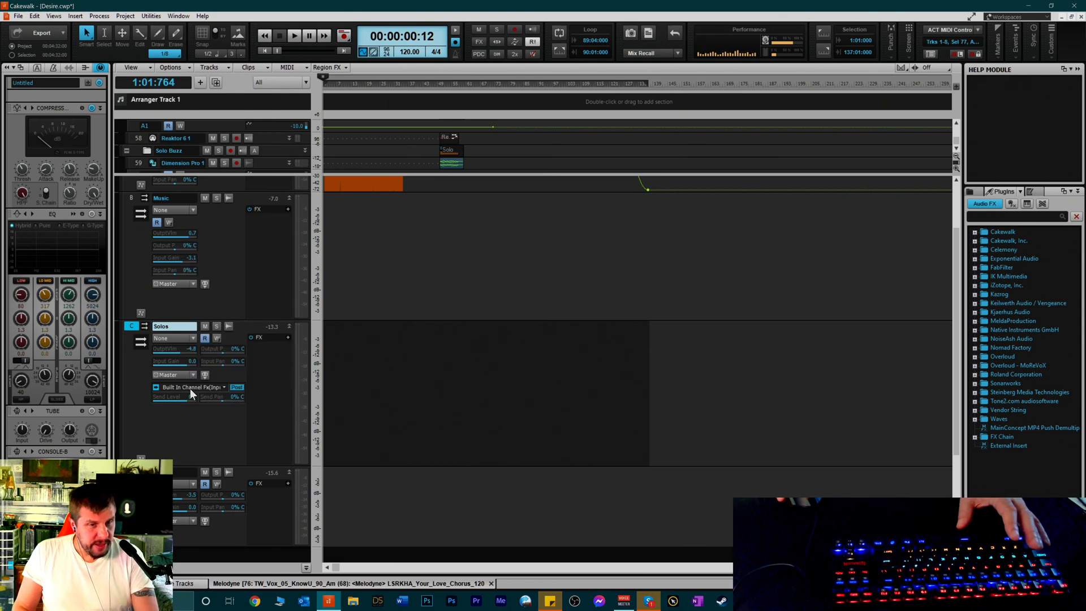
{"action": "right_click", "coordinate": [180, 428]}
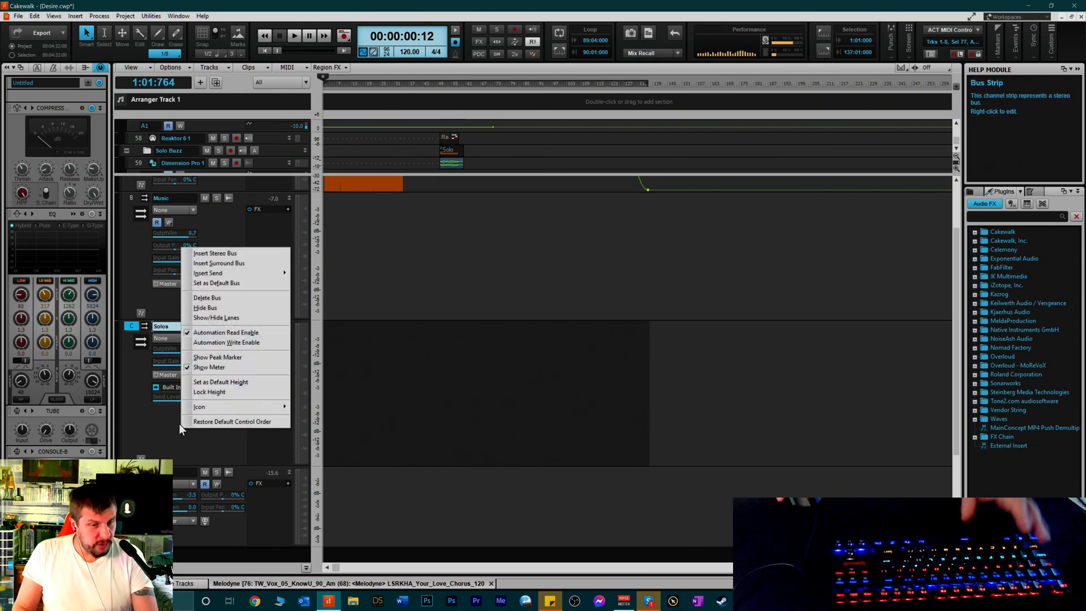
{"action": "mouse_move", "coordinate": [184, 409]}
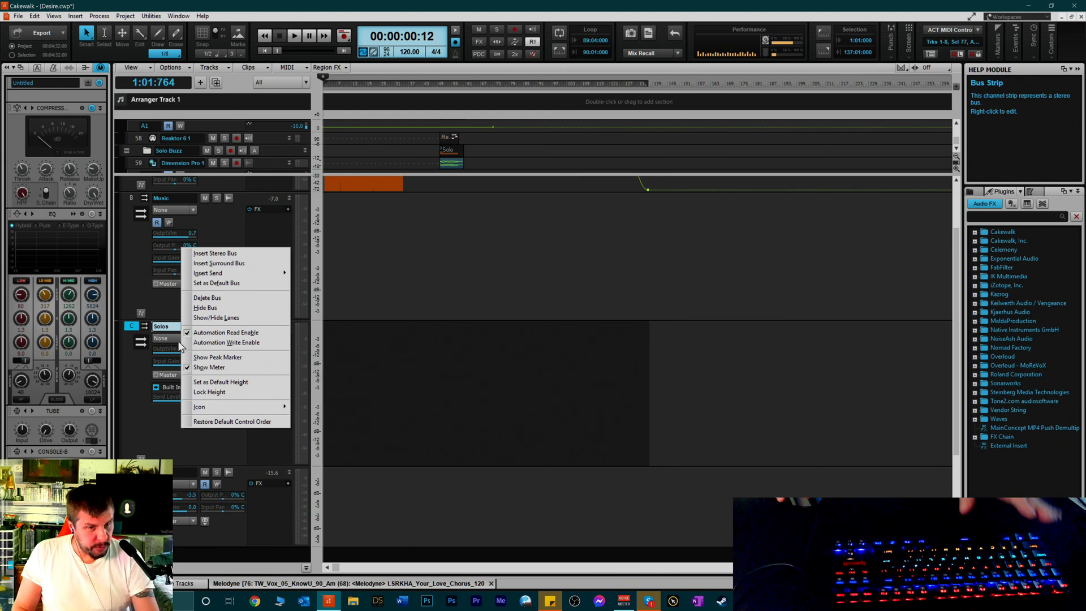
{"action": "mouse_move", "coordinate": [219, 276]}
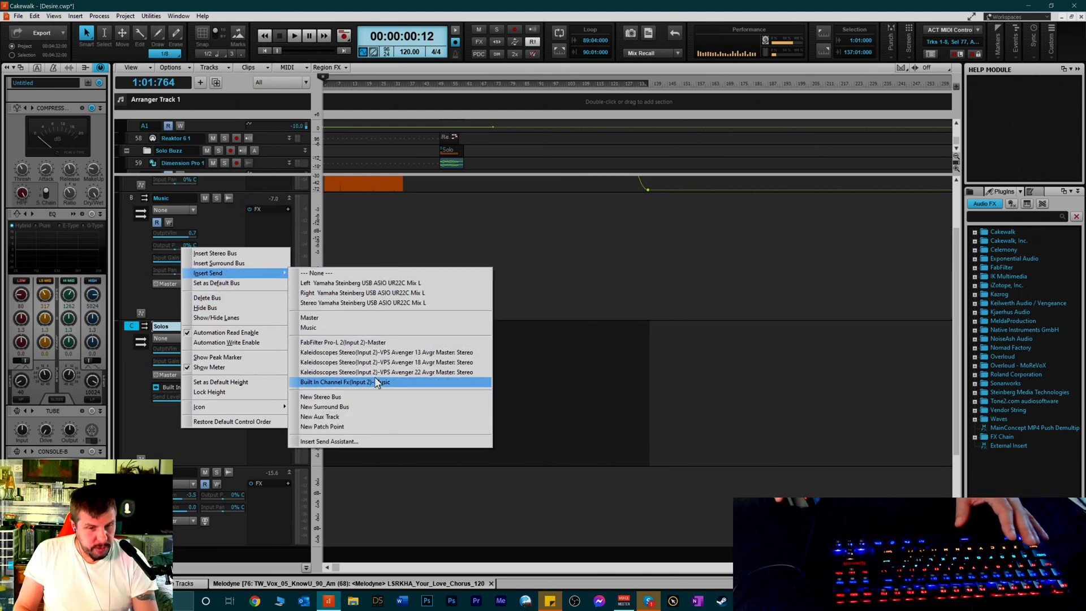
{"action": "left_click", "coordinate": [378, 383]}
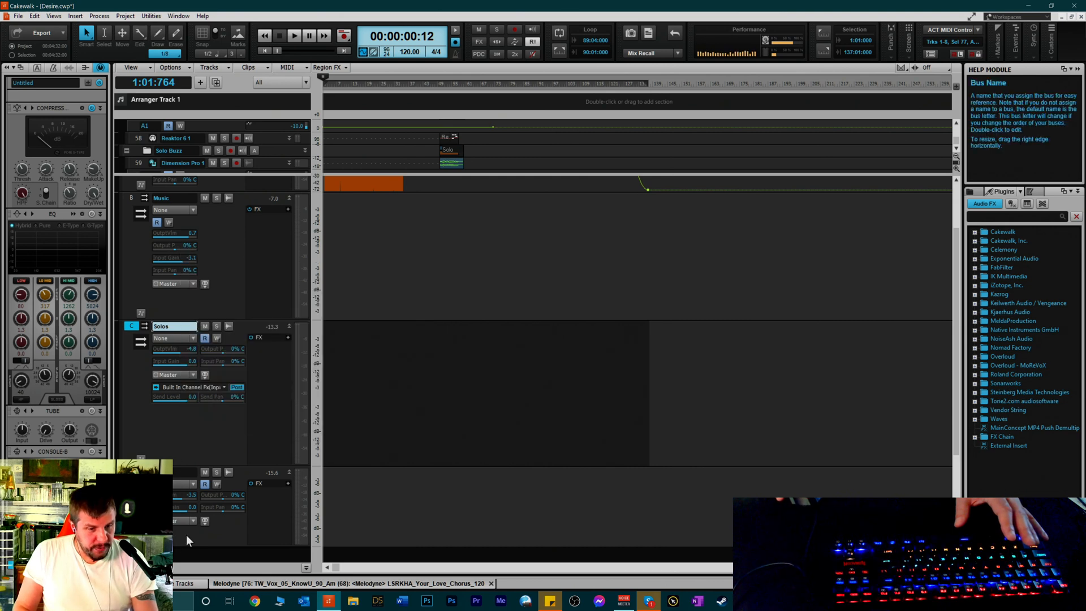
{"action": "right_click", "coordinate": [186, 534]}
{"action": "left_click", "coordinate": [169, 425]}
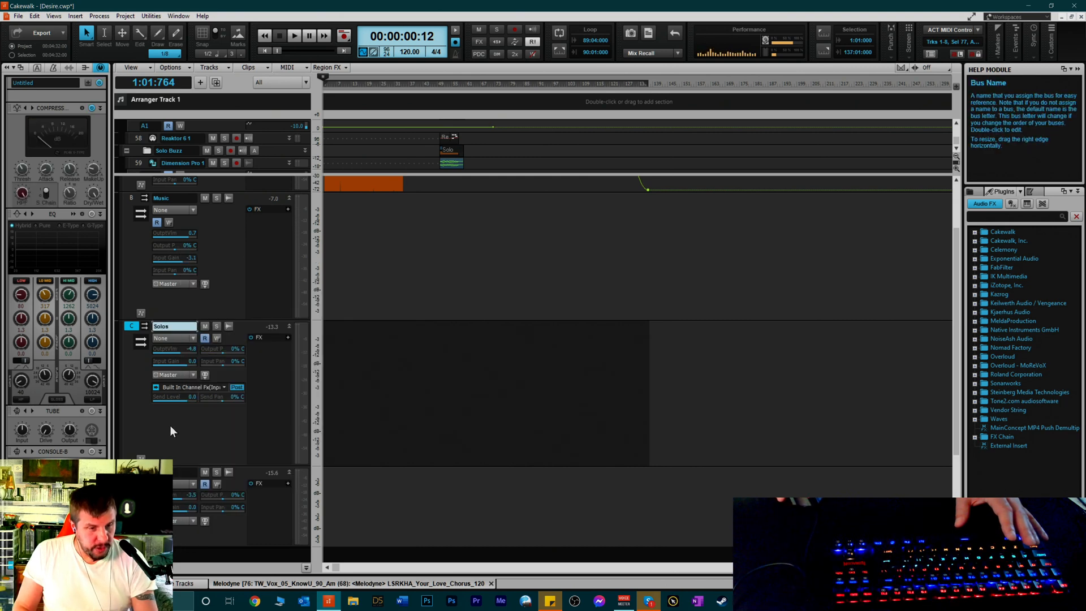
Expand the Vocals bus strip and check its Insert Send destinations against its existing Built In Channel Fx send
{"action": "scroll", "coordinate": [199, 446], "scroll_direction": "down", "scroll_amount": 2}
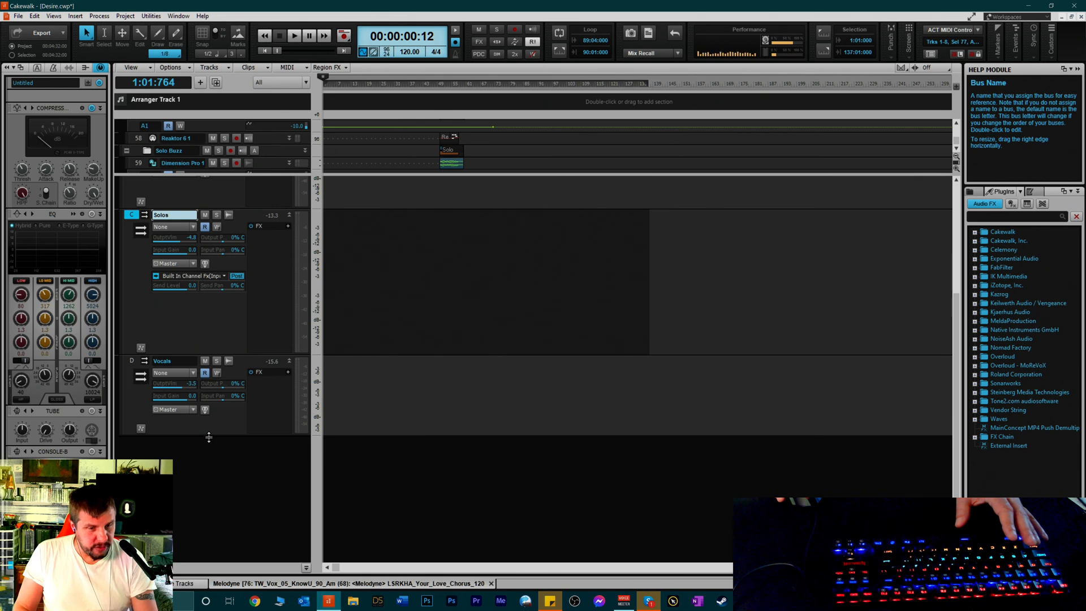
{"action": "left_click_drag", "start_coordinate": [208, 437], "coordinate": [208, 498]}
{"action": "right_click", "coordinate": [175, 456]}
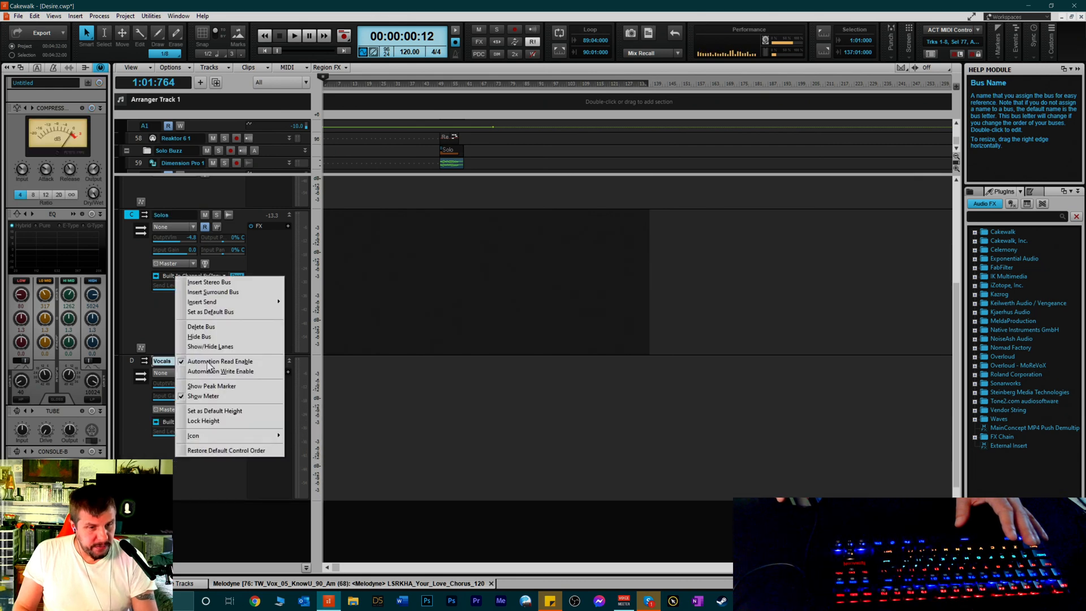
{"action": "mouse_move", "coordinate": [226, 302]}
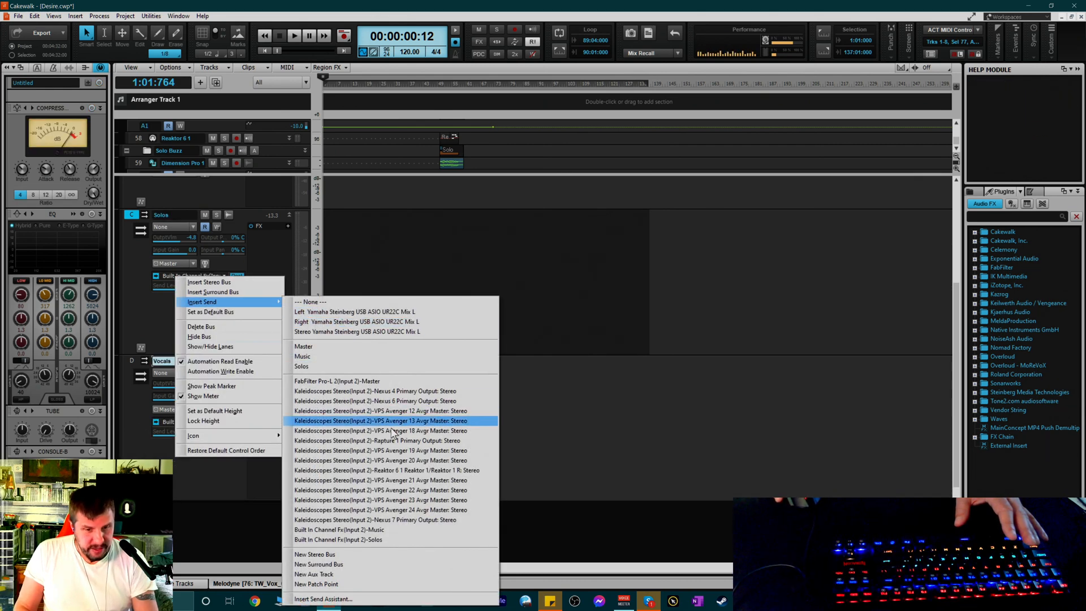
{"action": "left_click", "coordinate": [339, 540]}
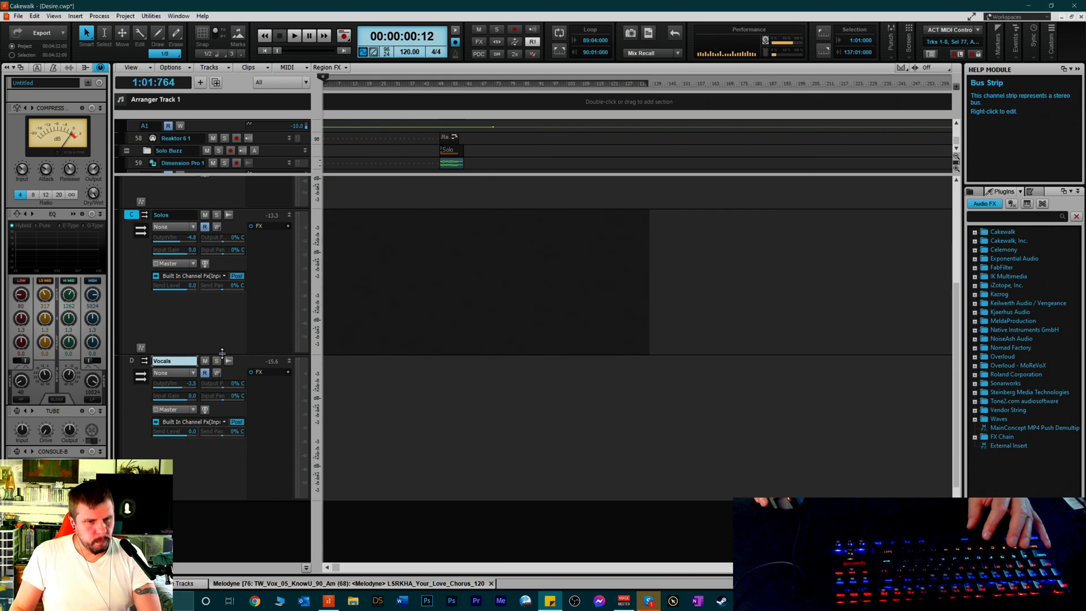
Shorten the Solos, Vocals and Music bus strips so the three buses fit together in the bus pane
{"action": "left_click_drag", "start_coordinate": [219, 354], "coordinate": [233, 307]}
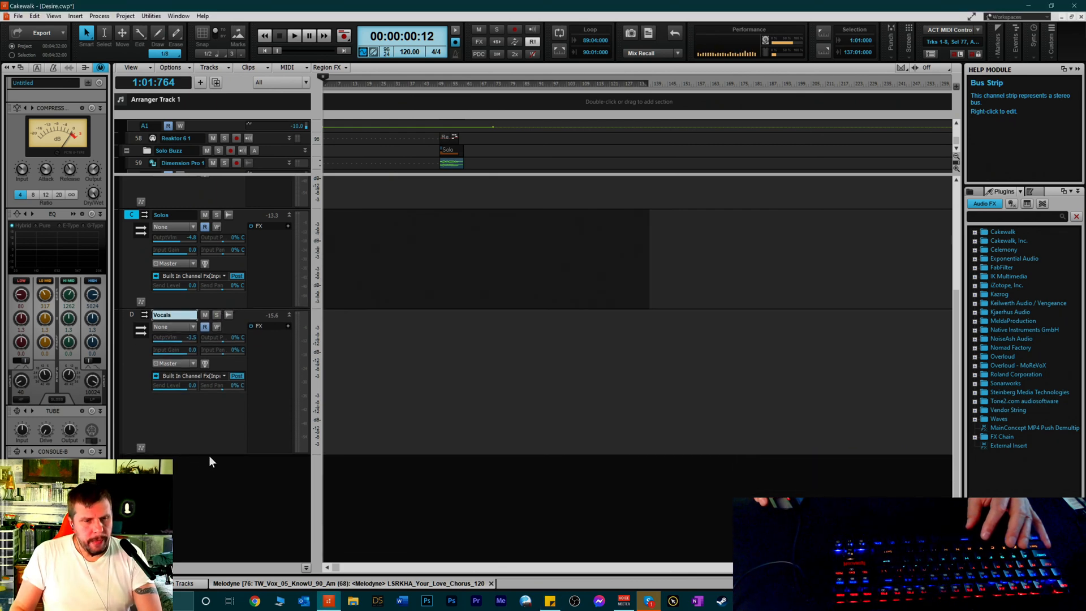
{"action": "left_click_drag", "start_coordinate": [212, 455], "coordinate": [228, 412]}
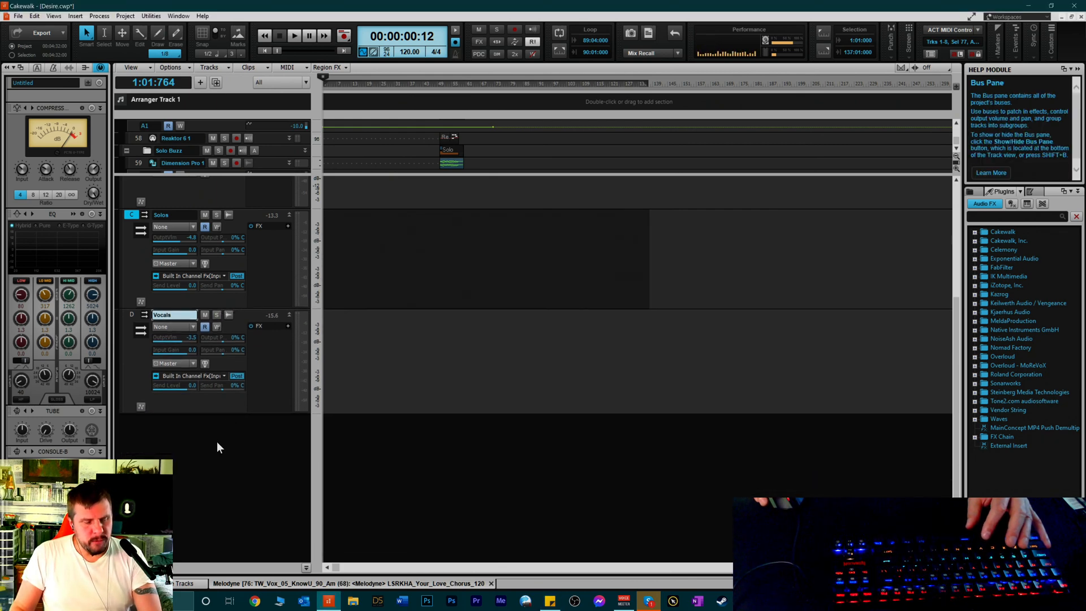
{"action": "scroll", "coordinate": [217, 447], "scroll_direction": "up", "scroll_amount": 3}
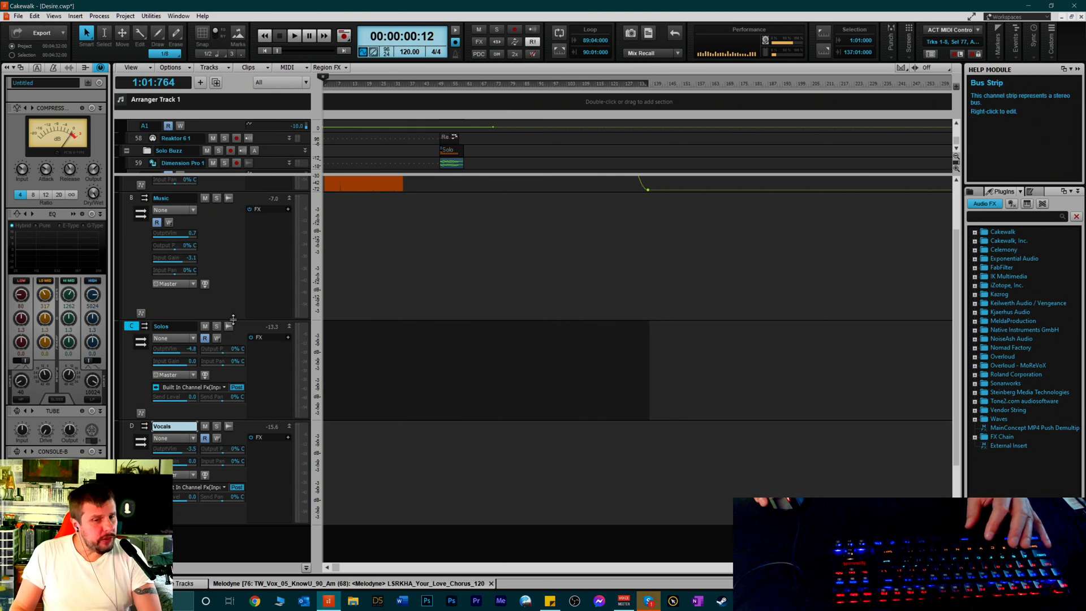
{"action": "left_click_drag", "start_coordinate": [232, 320], "coordinate": [233, 296]}
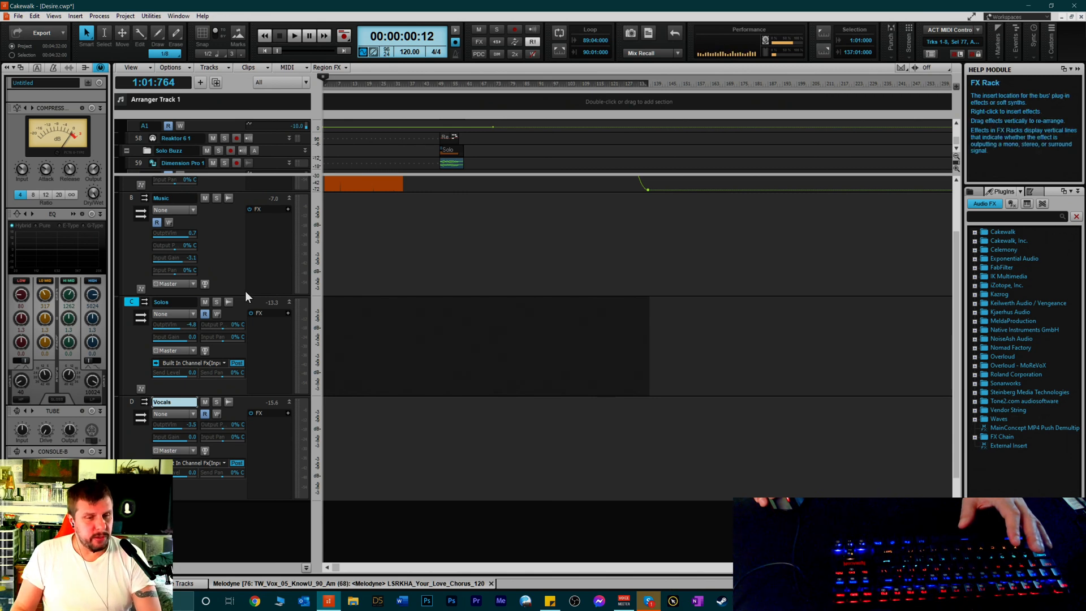
{"action": "left_click_drag", "start_coordinate": [242, 295], "coordinate": [245, 324]}
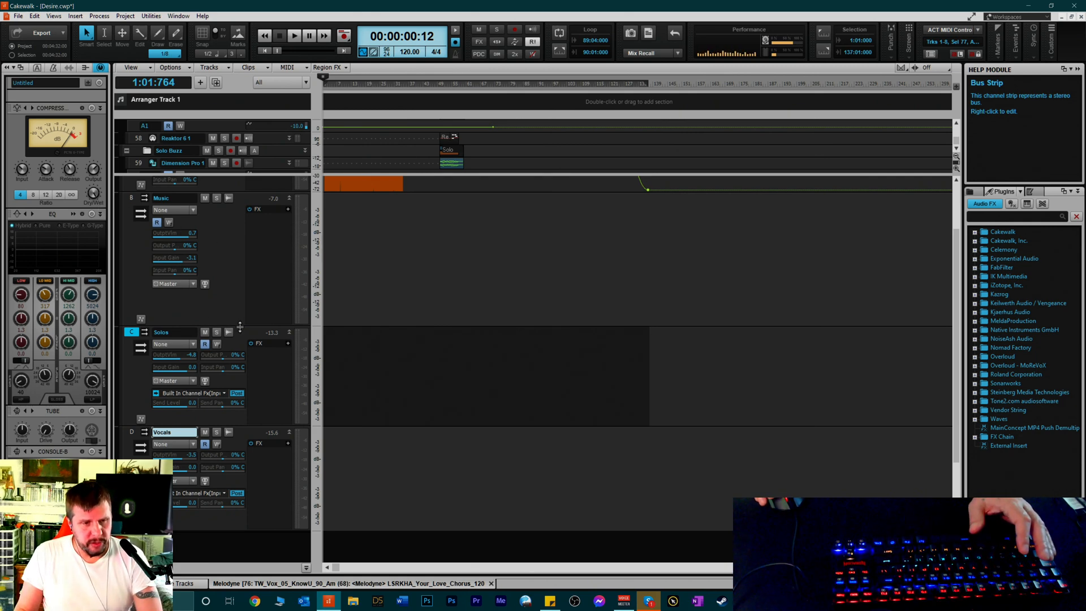
{"action": "left_click_drag", "start_coordinate": [223, 320], "coordinate": [229, 293]}
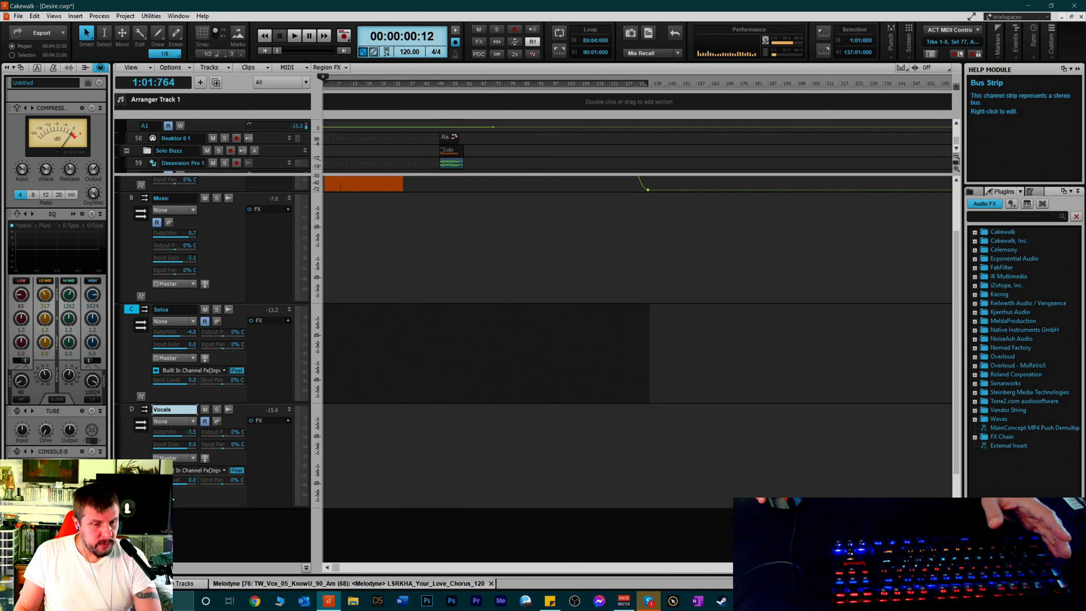
Review the Built In Channel Fx inputs among the Solos bus's send destinations, and dismiss the list without adding a send
{"action": "right_click", "coordinate": [174, 311]}
{"action": "mouse_move", "coordinate": [209, 338]}
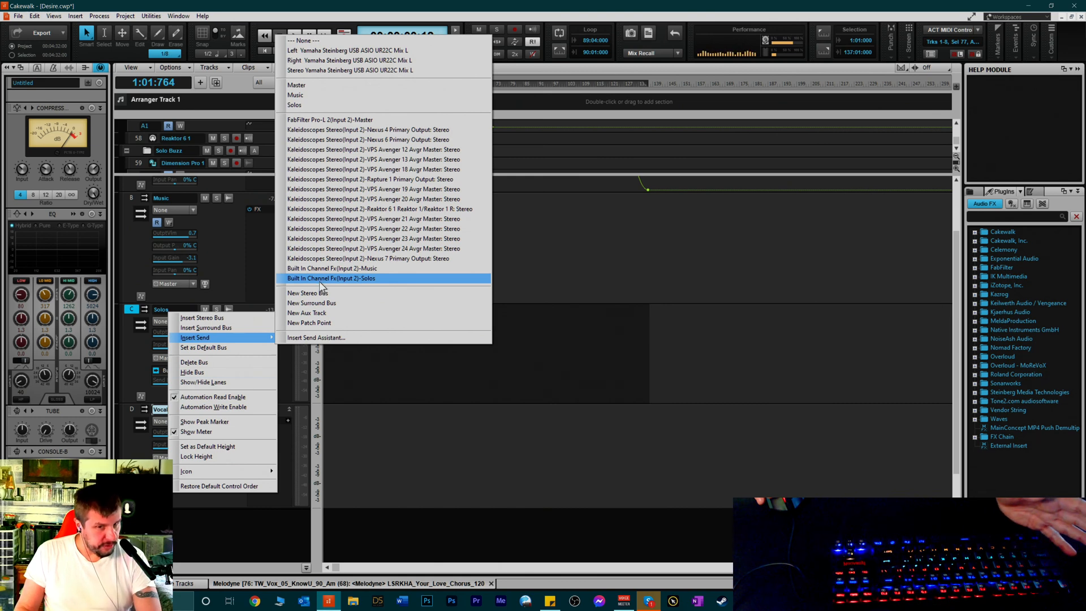
{"action": "left_click", "coordinate": [183, 499]}
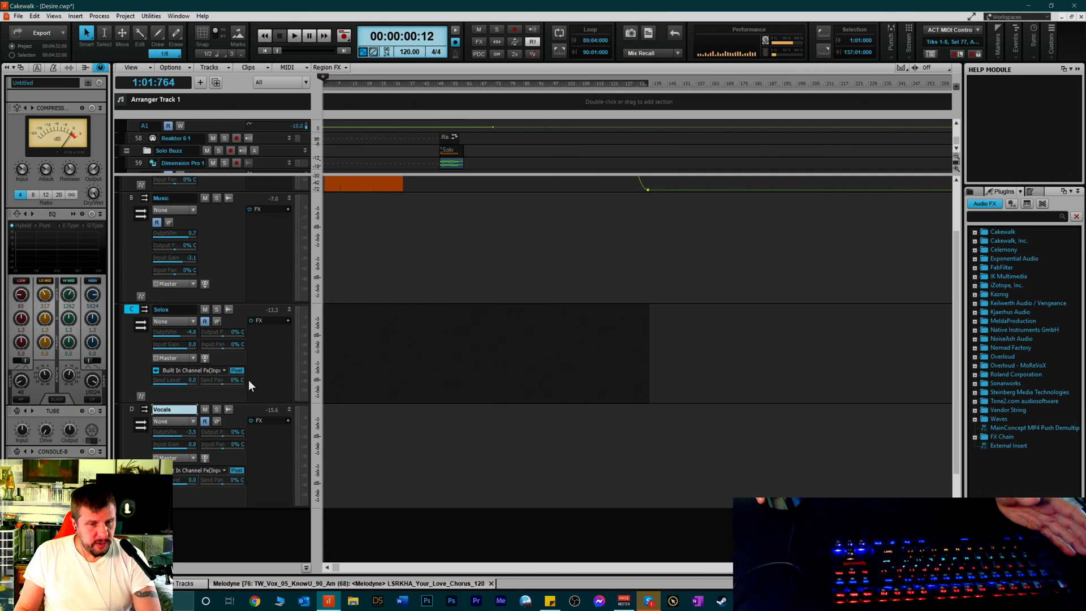
Play the project while alternating between the Solos and Music buses to compare their ProChannel compressors, and stop playback on the Music bus
{"action": "left_click", "coordinate": [225, 393]}
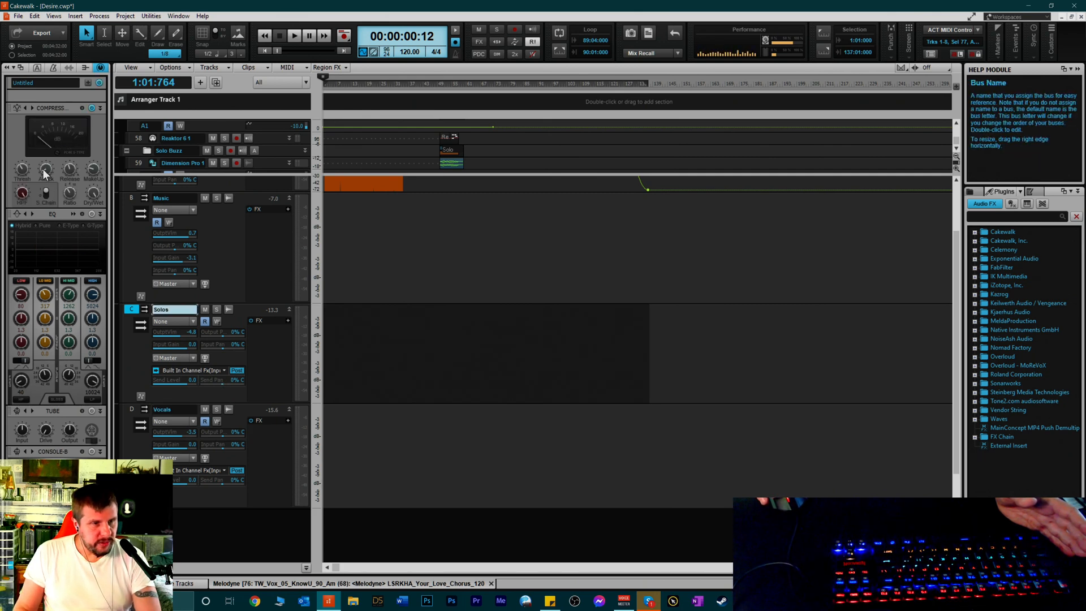
{"action": "mouse_move", "coordinate": [42, 171]}
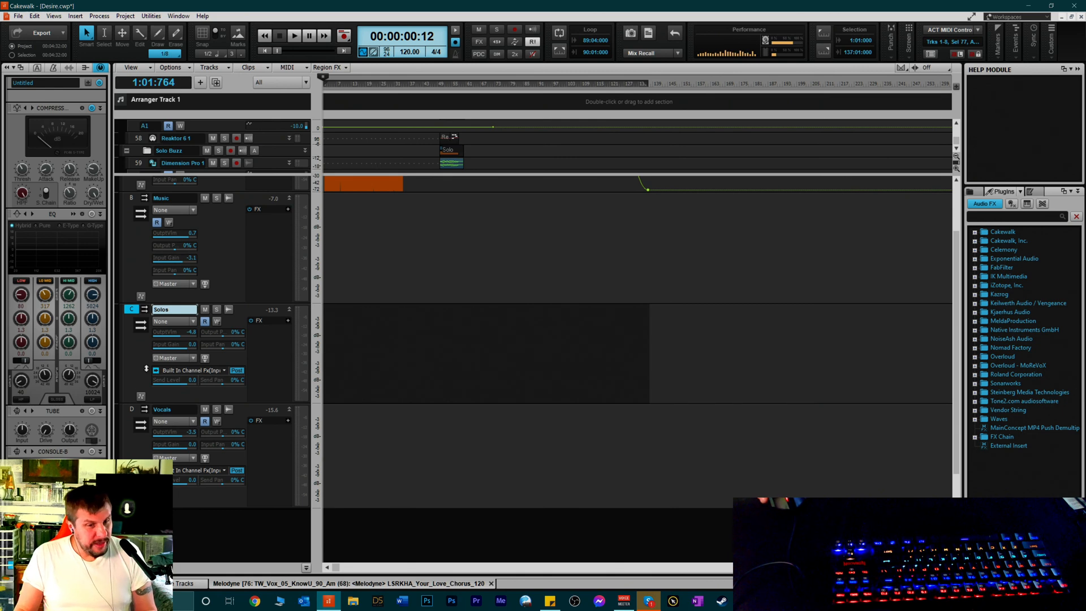
{"action": "double_click", "coordinate": [170, 311]}
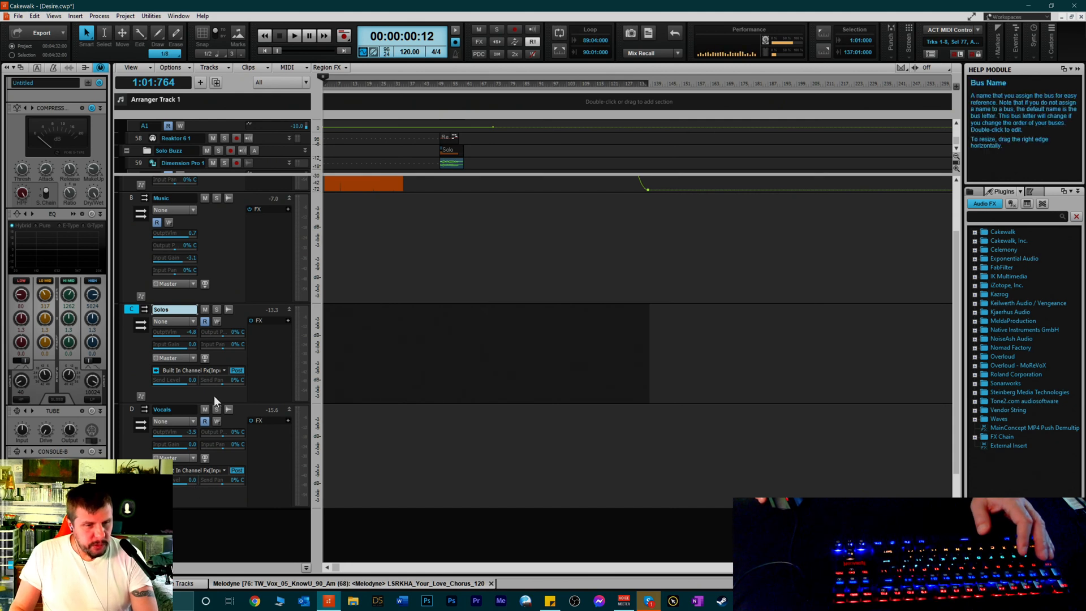
{"action": "key", "text": "space"}
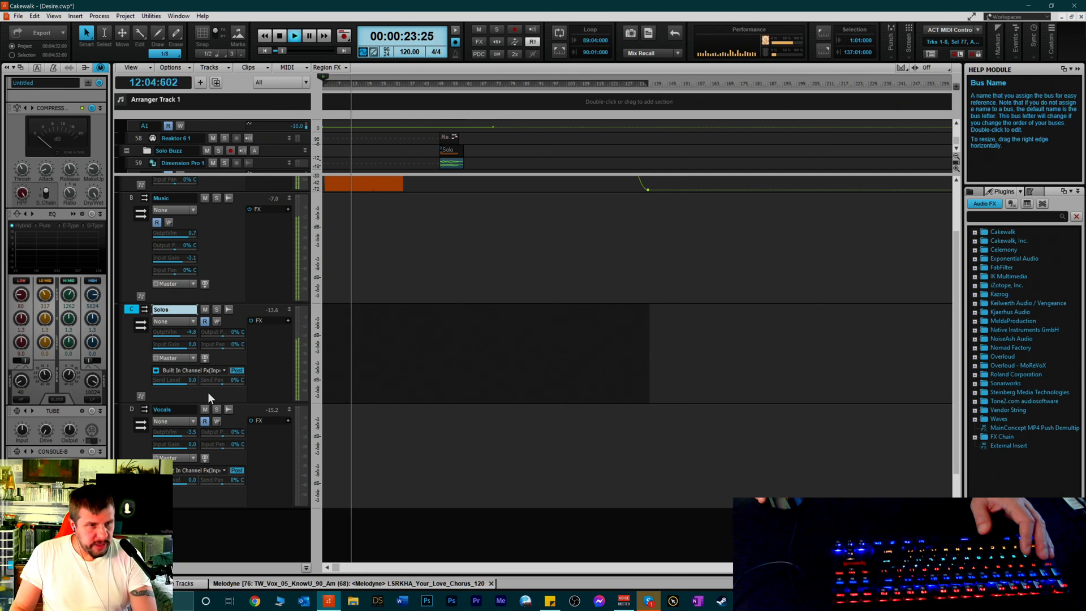
{"action": "left_click", "coordinate": [225, 249]}
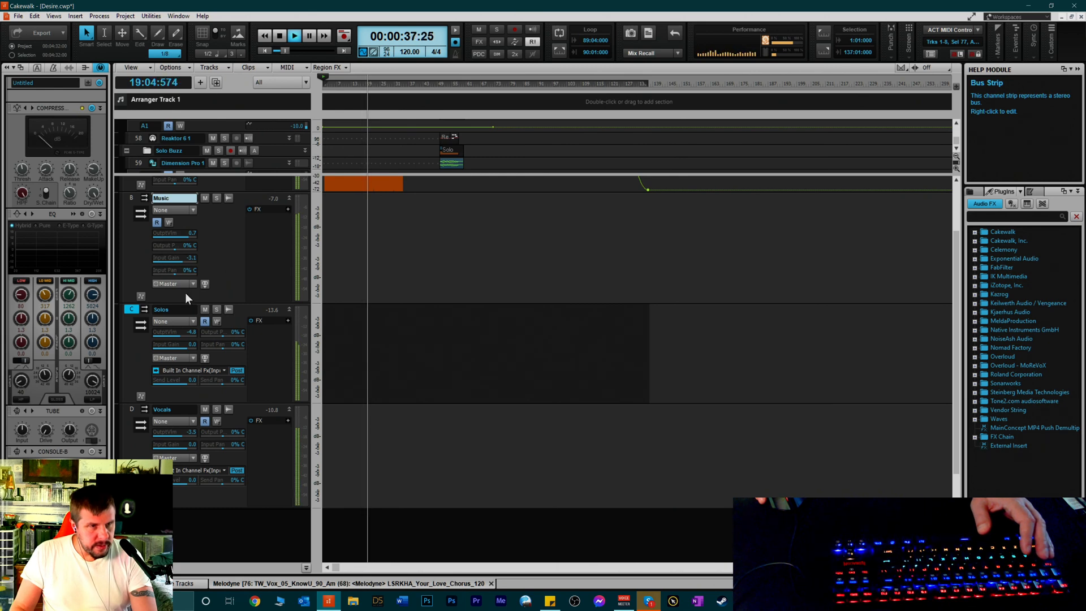
{"action": "left_click", "coordinate": [212, 391]}
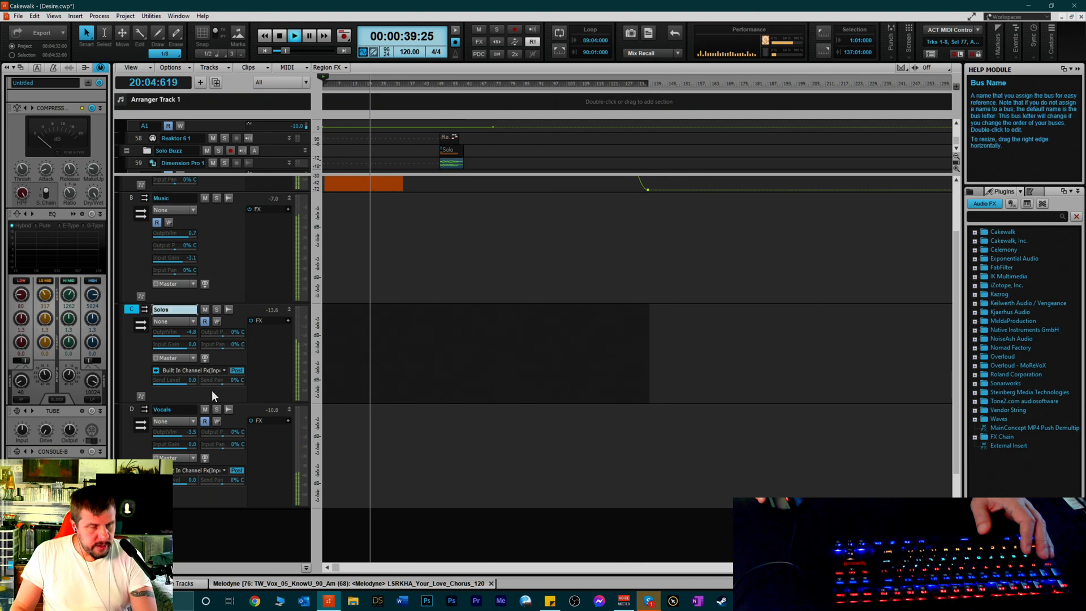
{"action": "left_click", "coordinate": [221, 256]}
{"action": "key", "text": "space"}
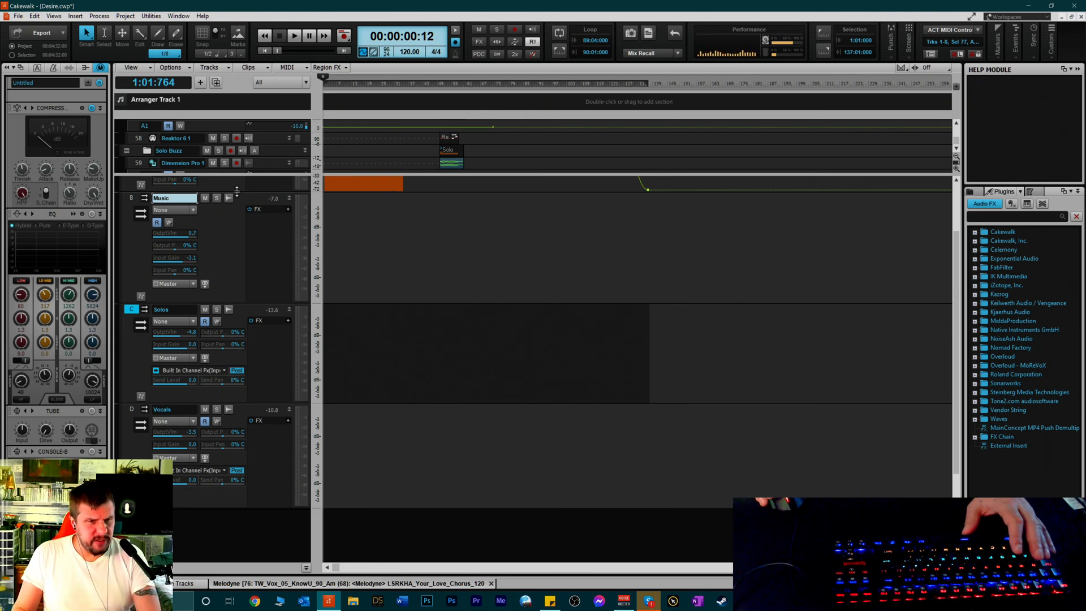
Give the tracks area more height above the bus pane, and enlarge the Master bus strip
{"action": "scroll", "coordinate": [229, 233], "scroll_direction": "up", "scroll_amount": 3}
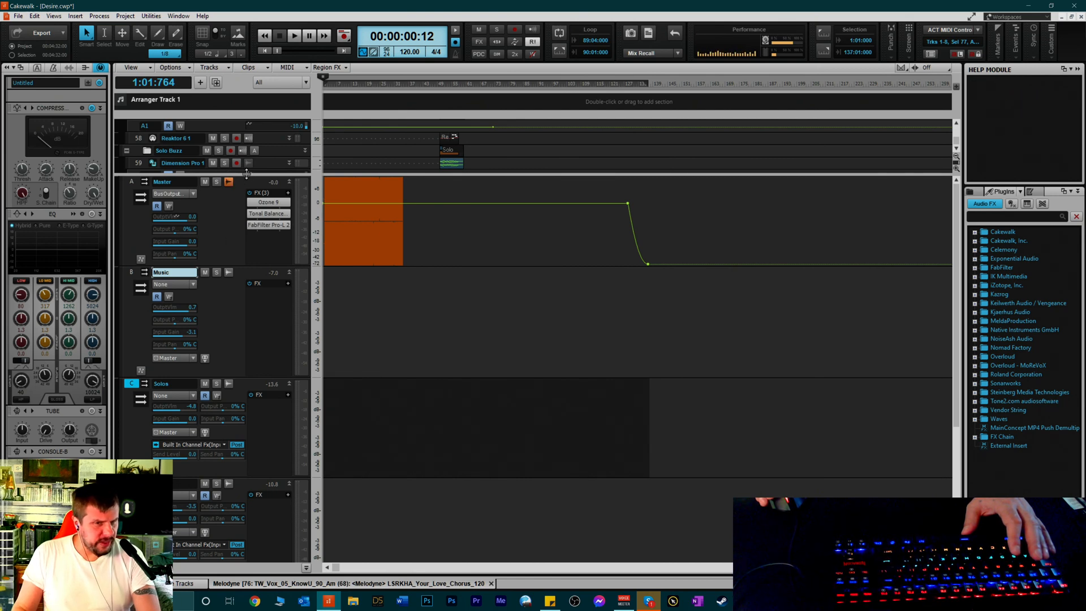
{"action": "left_click_drag", "start_coordinate": [247, 174], "coordinate": [252, 366]}
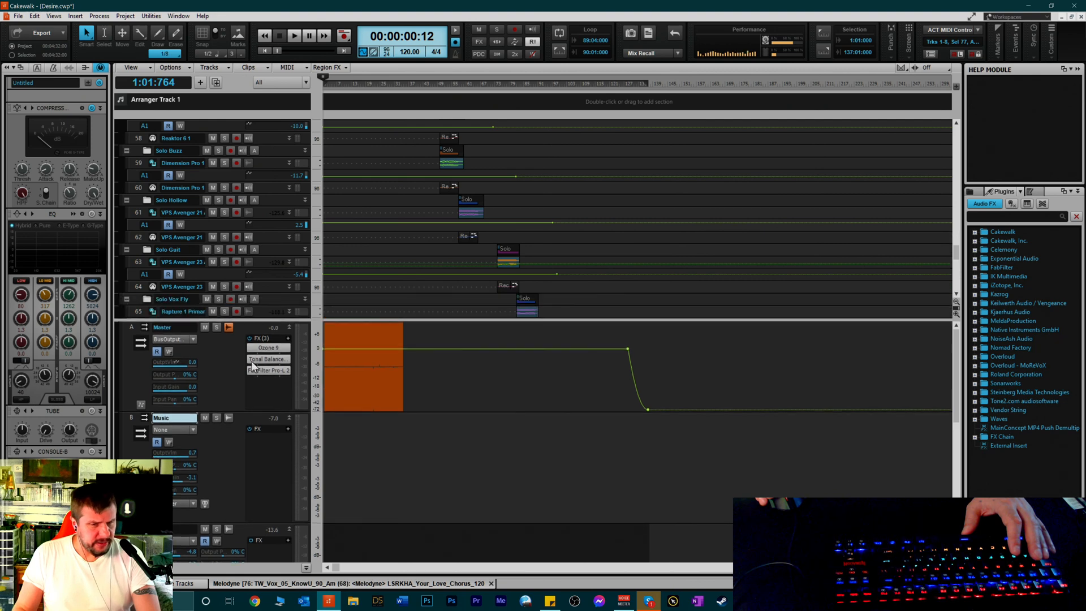
{"action": "mouse_move", "coordinate": [229, 409]}
{"action": "left_mouse_down"}
{"action": "mouse_move", "coordinate": [236, 440]}
{"action": "mouse_move", "coordinate": [236, 427]}
{"action": "left_mouse_up"}
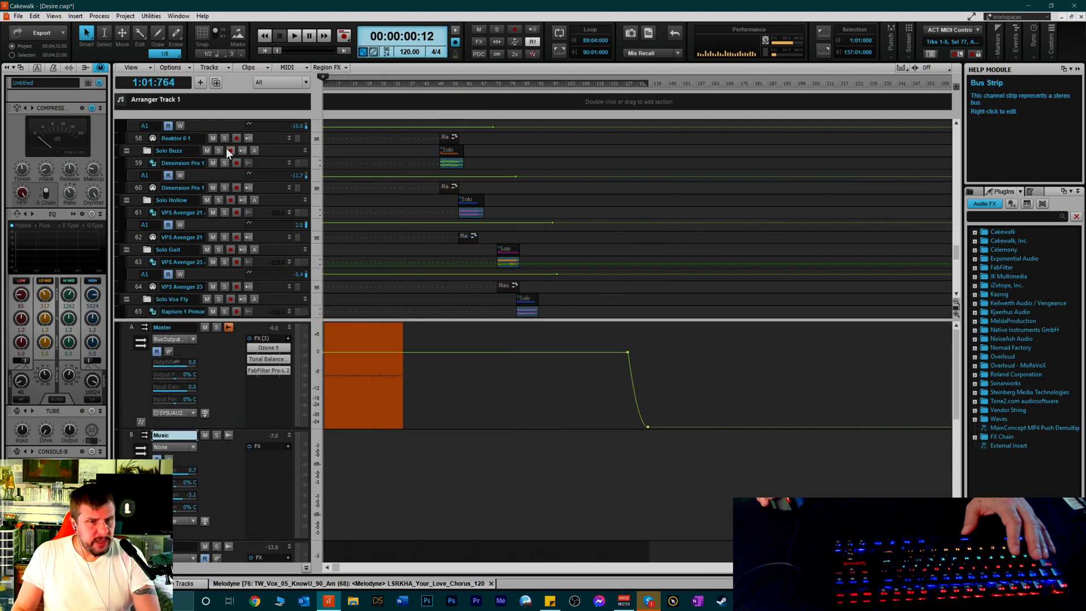
Select the automation lane of Dimension Pro track 59 and play from about measure 52 to watch its ProChannel compressor, stopping playback after
{"action": "left_click", "coordinate": [215, 176]}
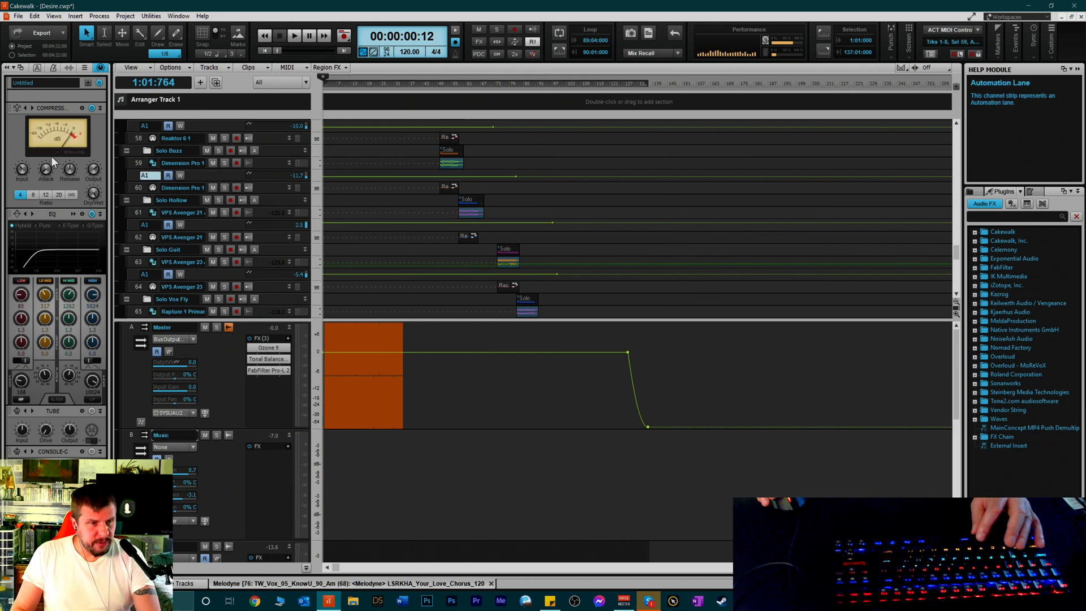
{"action": "key", "text": "space"}
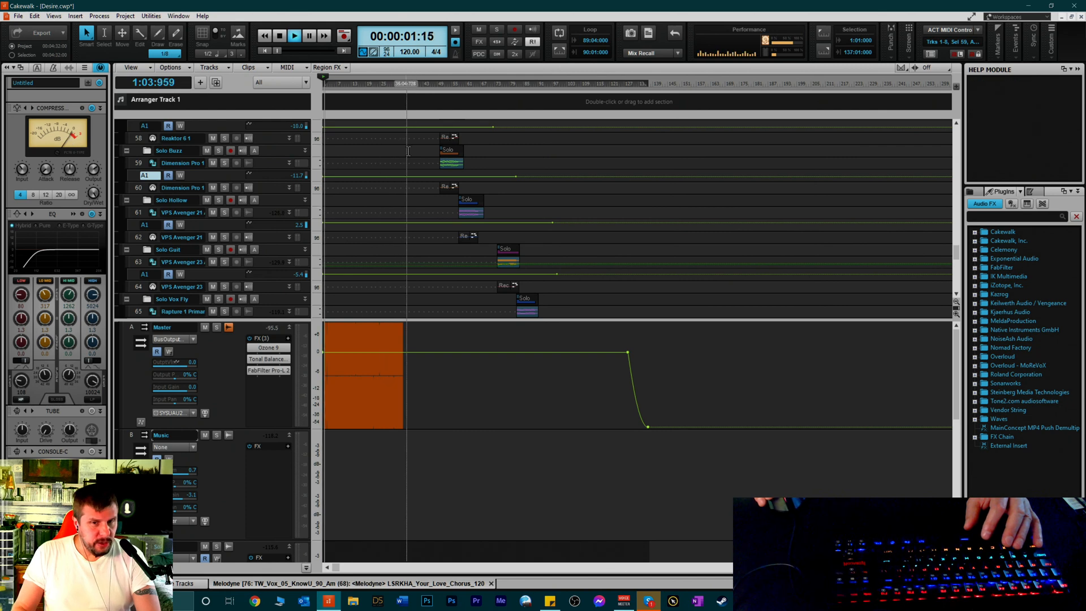
{"action": "left_click", "coordinate": [444, 85]}
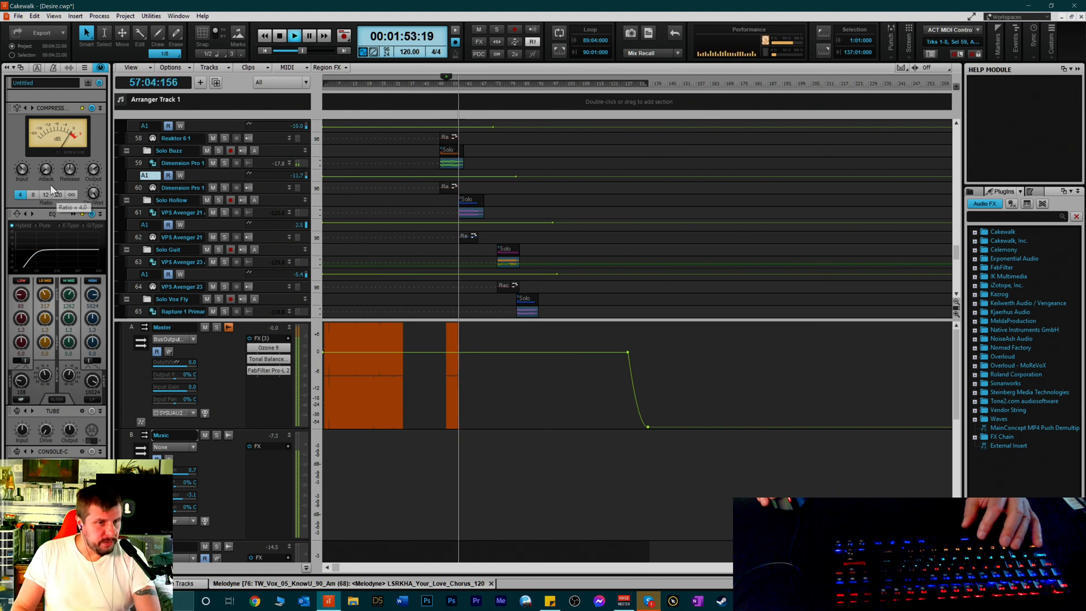
{"action": "key", "text": "space"}
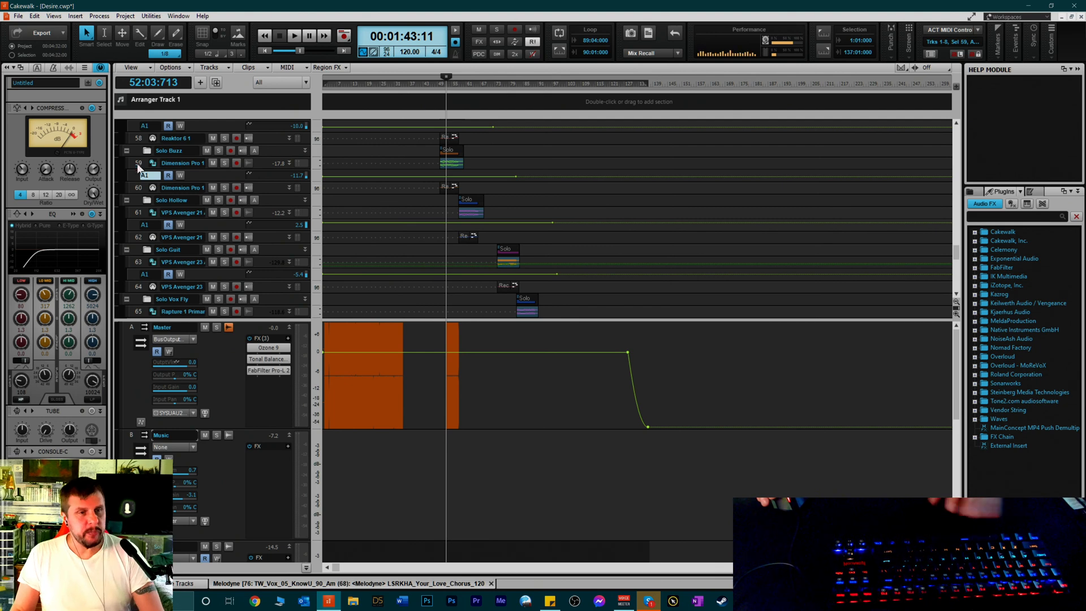
Zoom in horizontally on the timeline around the Lead Feed and Solo Weep clips, and return the playhead to the project start
{"action": "scroll", "coordinate": [211, 212], "scroll_direction": "up", "scroll_amount": 3}
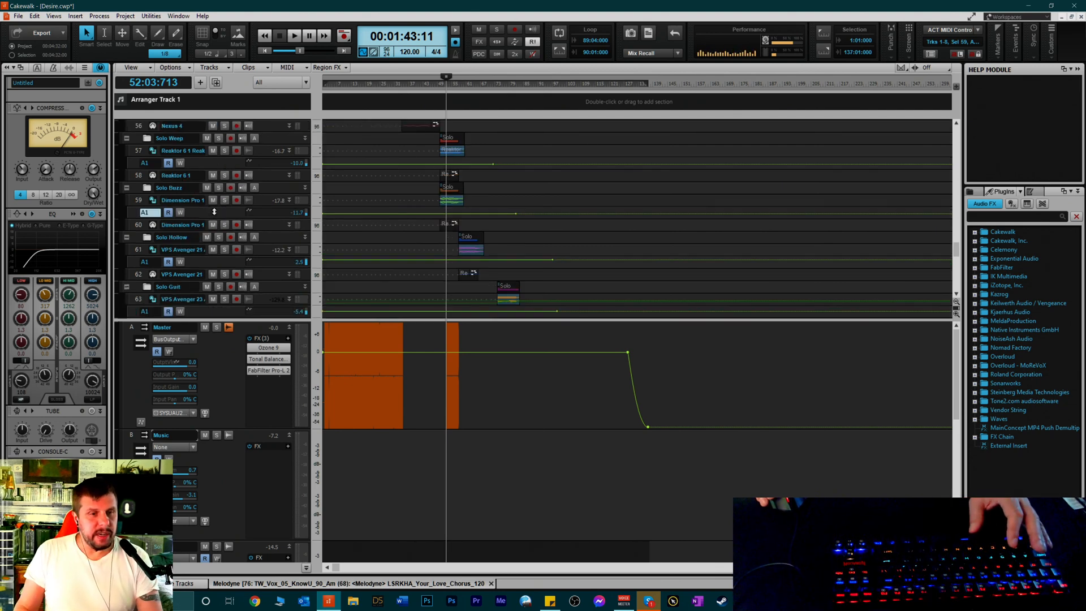
{"action": "scroll", "coordinate": [214, 219], "scroll_direction": "up", "scroll_amount": 2}
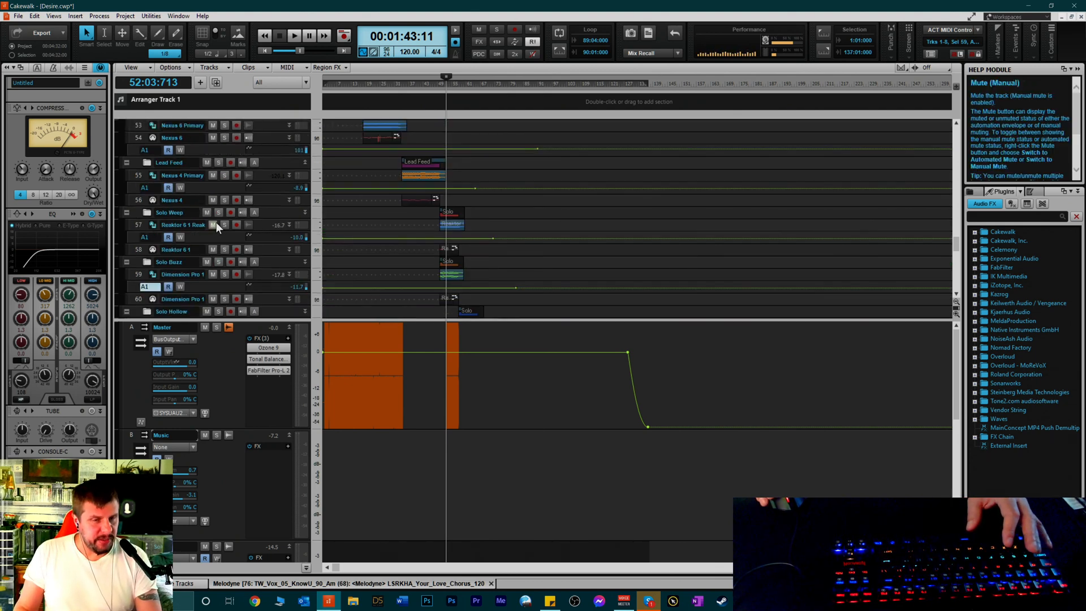
{"action": "scroll", "coordinate": [239, 218], "scroll_direction": "up", "scroll_amount": 2}
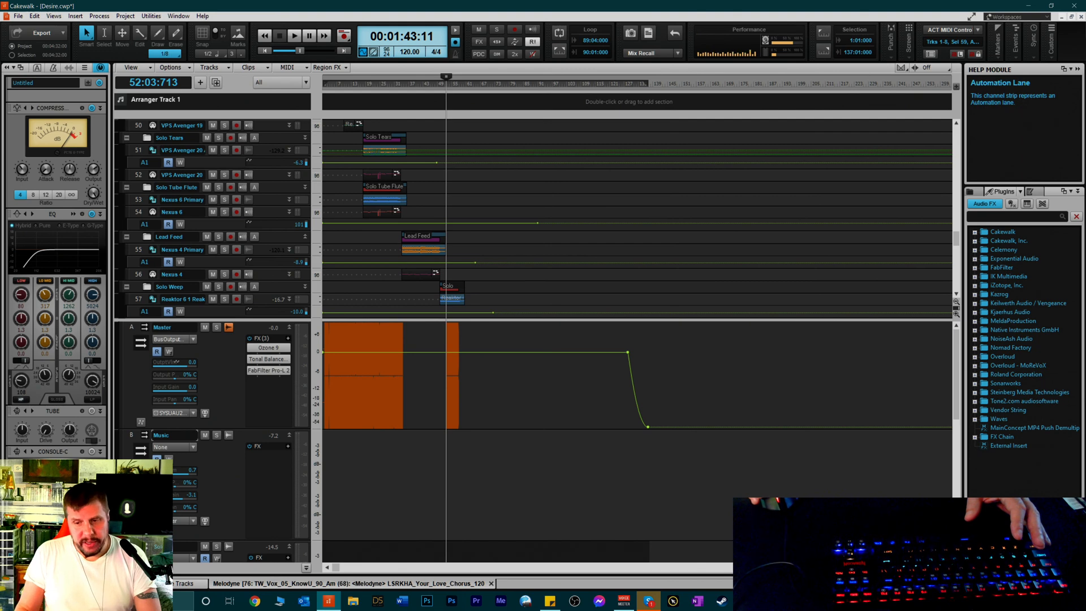
{"action": "key", "text": "ctrl+Right"}
{"action": "key", "text": "ctrl+Right"}
{"action": "key", "text": "ctrl+Right"}
{"action": "key", "text": "ctrl+Right"}
{"action": "key", "text": "ctrl+Right"}
{"action": "key", "text": "ctrl+Right"}
{"action": "key", "text": "ctrl+Right"}
{"action": "key", "text": "ctrl+Right"}
{"action": "key", "text": "ctrl+Right"}
{"action": "key", "text": "ctrl+Right"}
{"action": "key", "text": "ctrl+Right"}
{"action": "key", "text": "ctrl+Right"}
{"action": "key", "text": "ctrl+Right"}
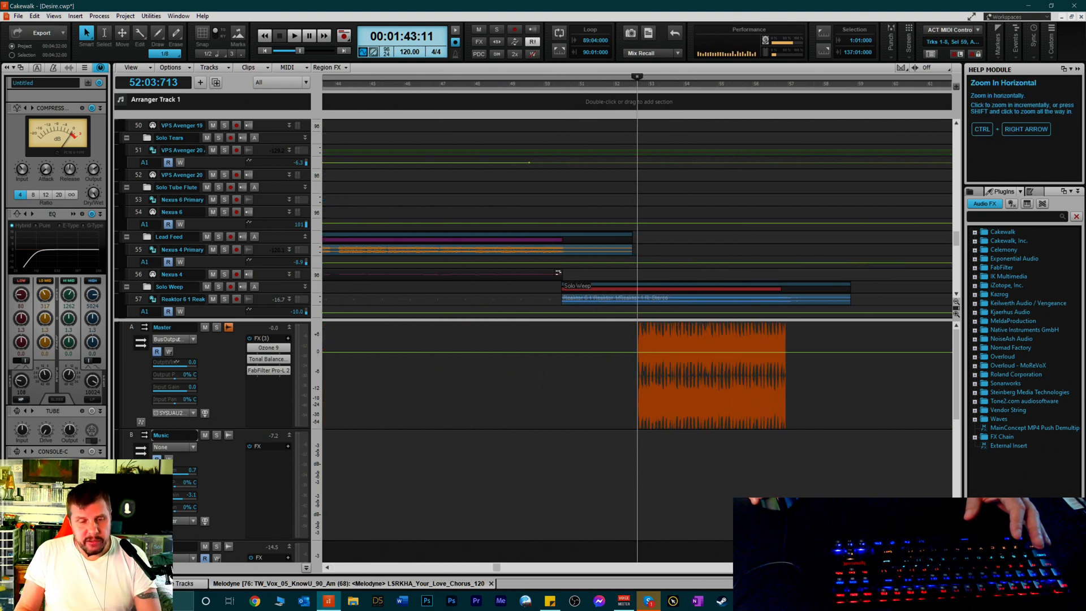
{"action": "key", "text": "w"}
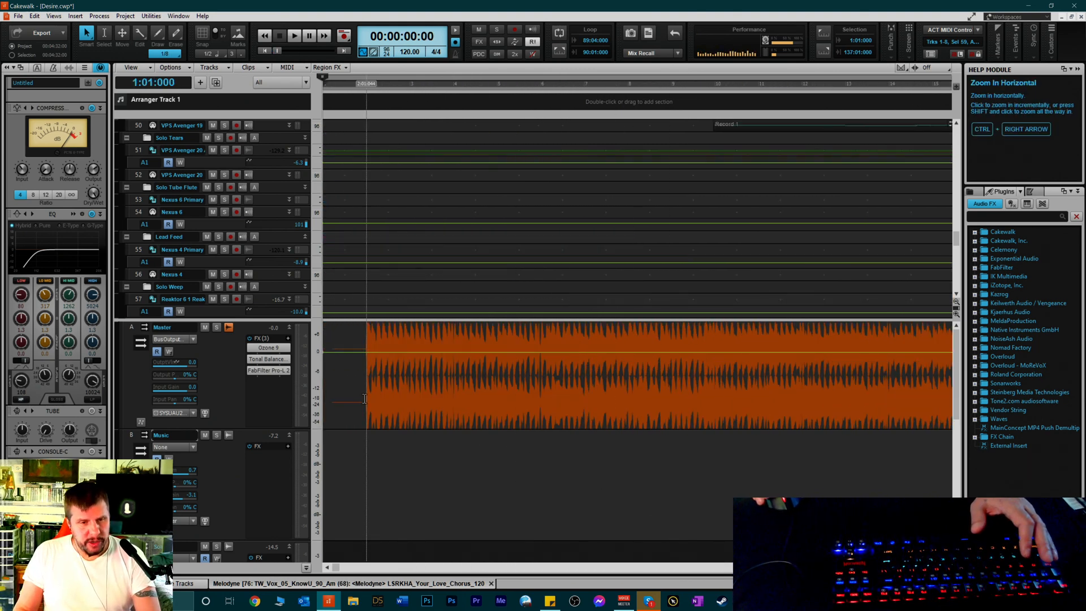
Enlarge the tracks area and examine the solo and vocal tracks at the beginning of the project
{"action": "left_click_drag", "start_coordinate": [249, 320], "coordinate": [253, 445]}
{"action": "scroll", "coordinate": [279, 374], "scroll_direction": "down", "scroll_amount": 1}
{"action": "scroll", "coordinate": [278, 375], "scroll_direction": "down", "scroll_amount": 6}
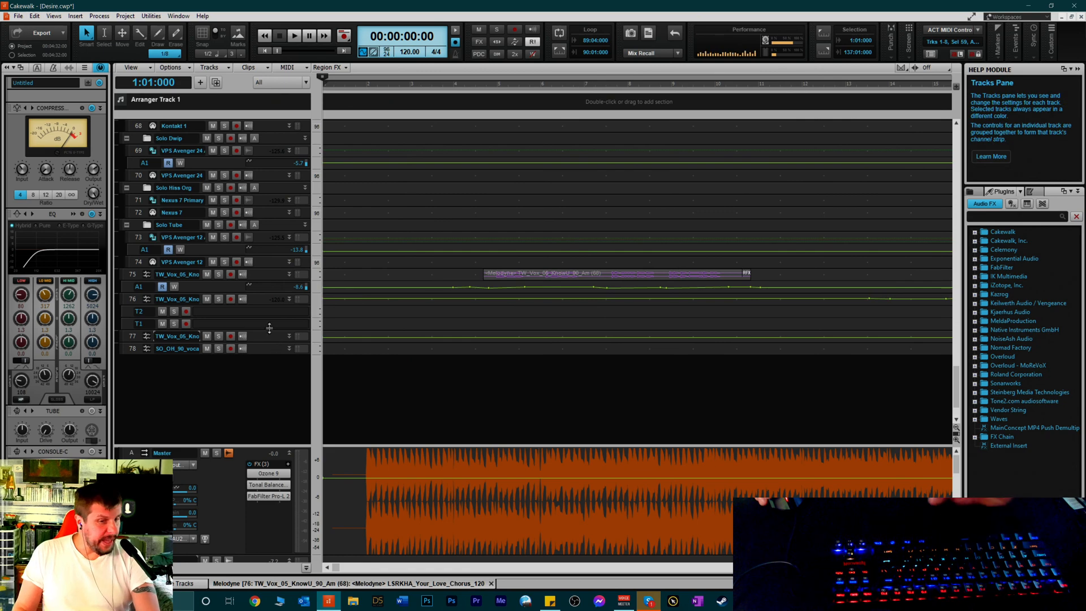
{"action": "scroll", "coordinate": [259, 362], "scroll_direction": "up", "scroll_amount": 8}
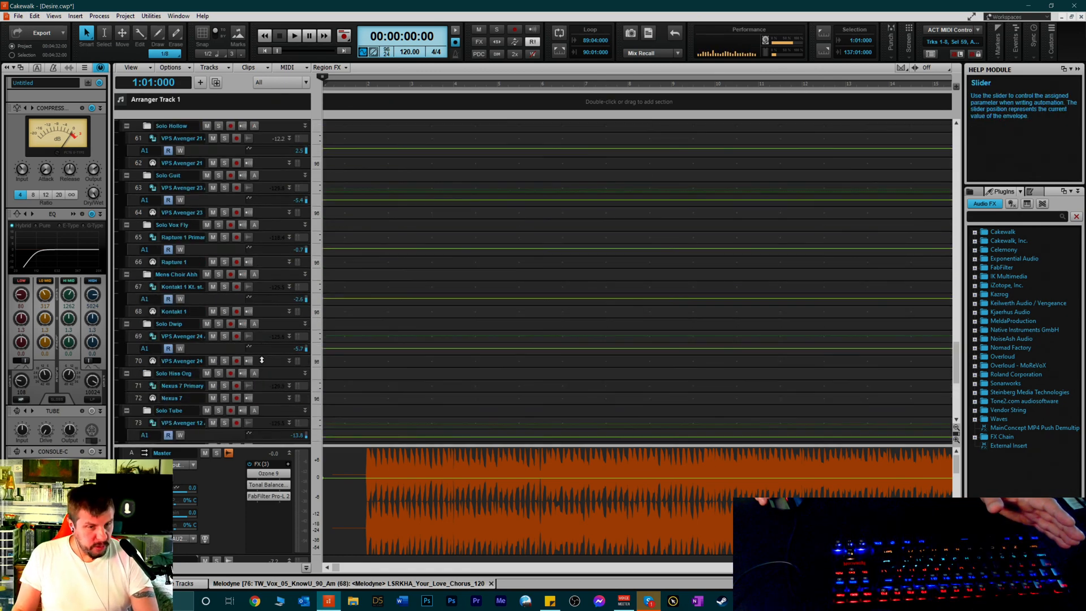
{"action": "scroll", "coordinate": [262, 296], "scroll_direction": "up", "scroll_amount": 4}
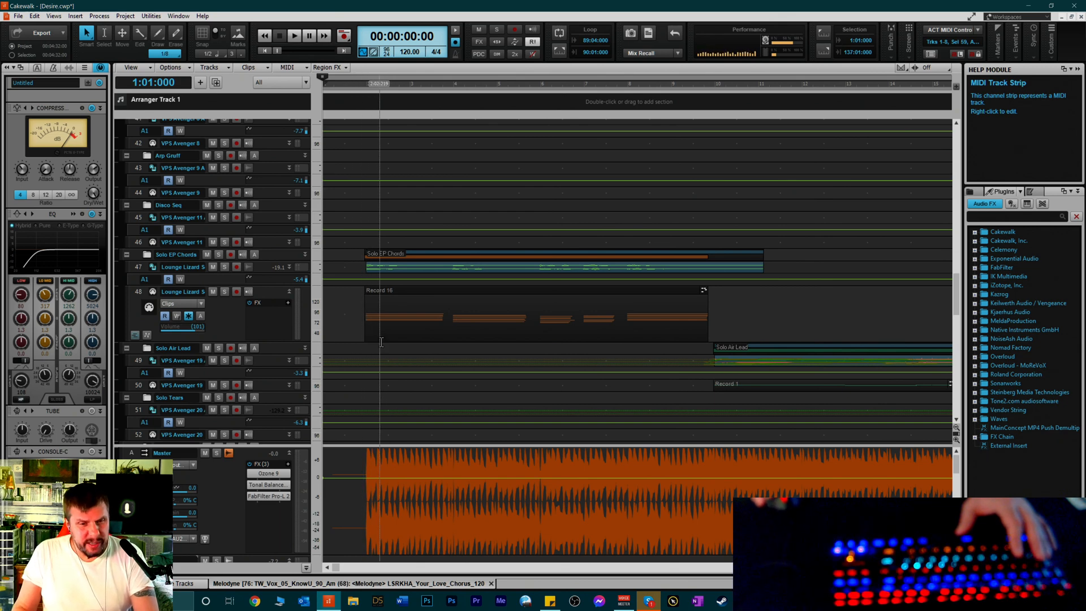
{"action": "scroll", "coordinate": [355, 381], "scroll_direction": "down", "scroll_amount": 1}
{"action": "scroll", "coordinate": [356, 390], "scroll_direction": "down", "scroll_amount": 10}
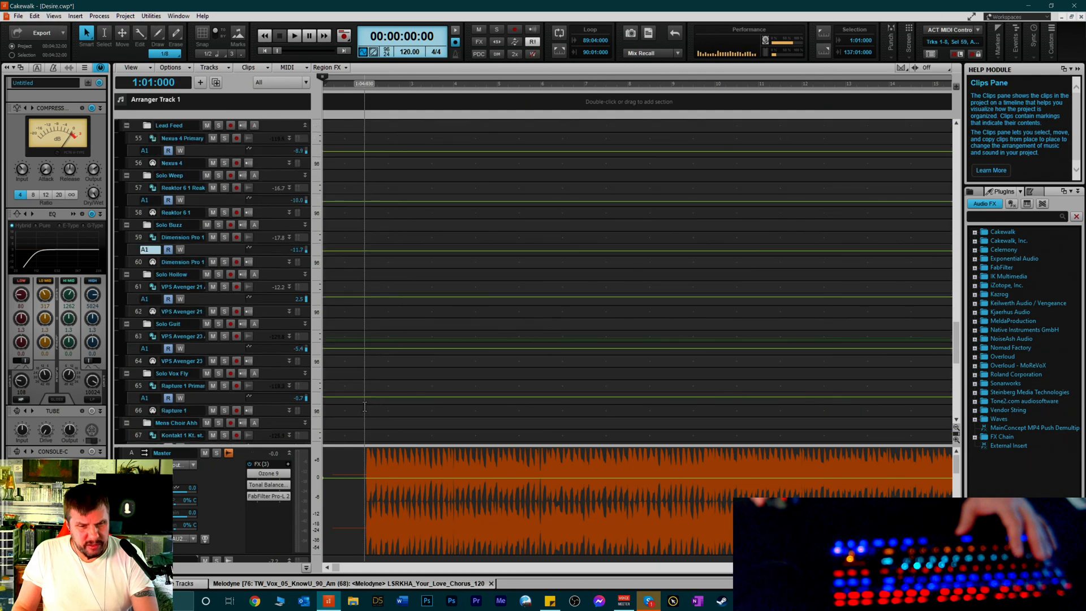
Reduce the height of VPS Avenger track 39 slightly and enlarge the bus pane to show the Master and Music buses
{"action": "scroll", "coordinate": [366, 402], "scroll_direction": "down", "scroll_amount": 7}
{"action": "scroll", "coordinate": [370, 398], "scroll_direction": "up", "scroll_amount": 4}
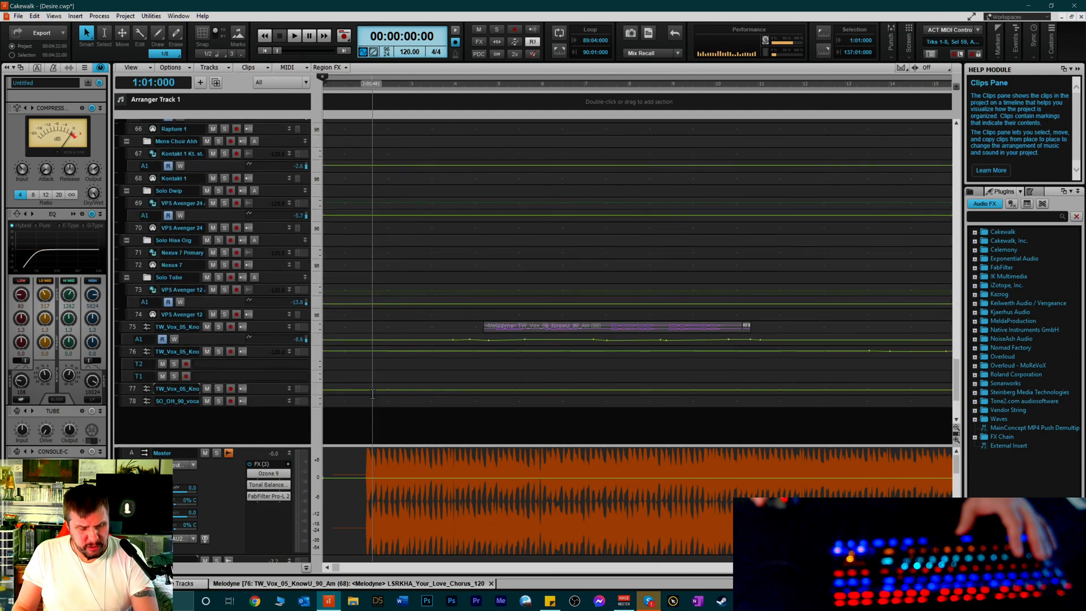
{"action": "scroll", "coordinate": [375, 397], "scroll_direction": "up", "scroll_amount": 12}
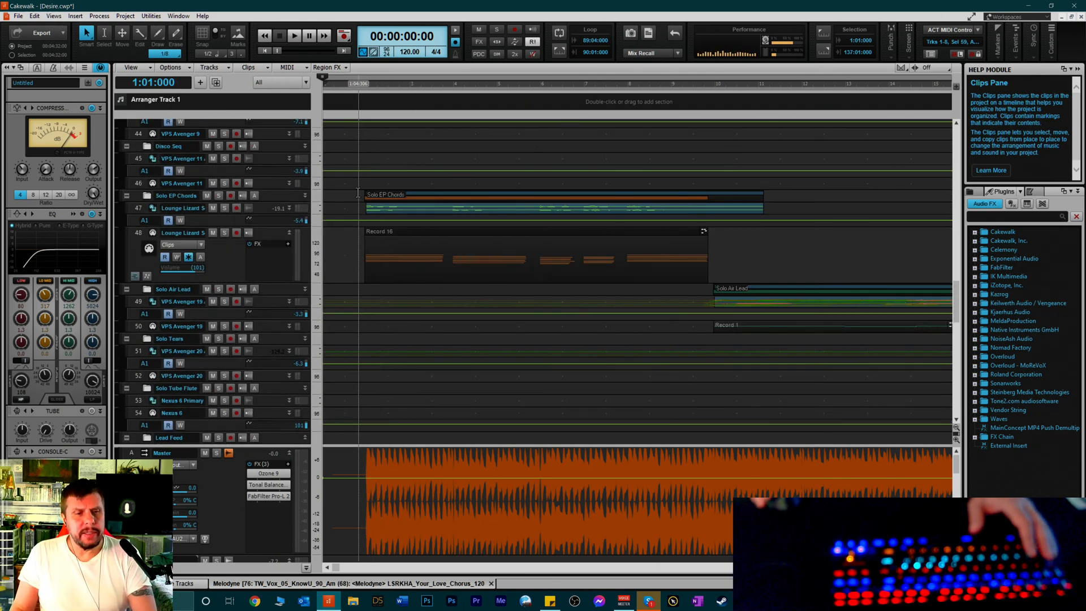
{"action": "scroll", "coordinate": [336, 196], "scroll_direction": "up", "scroll_amount": 3}
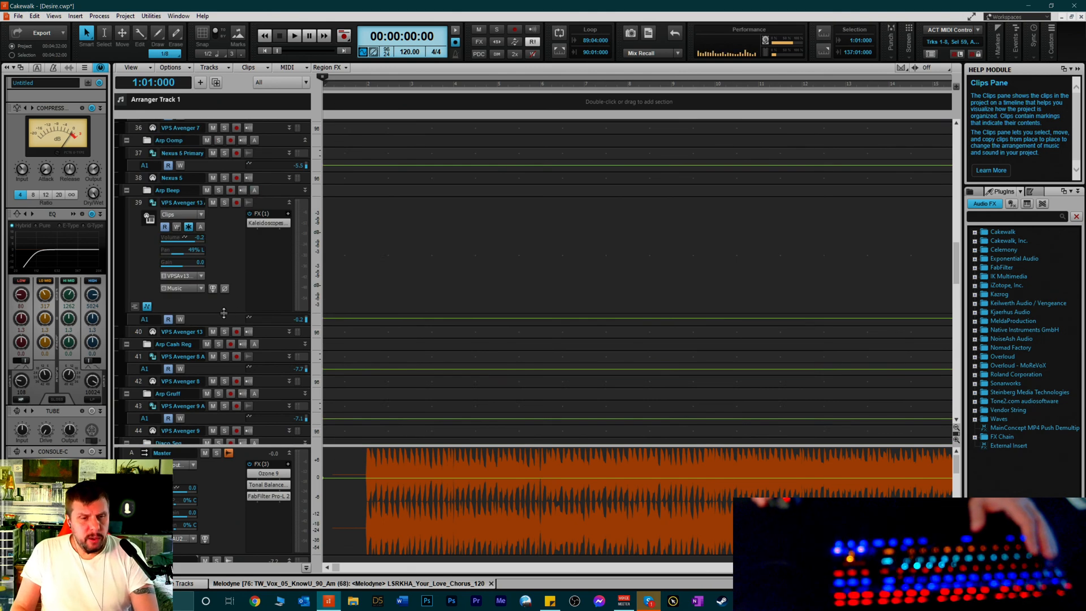
{"action": "left_click_drag", "start_coordinate": [224, 313], "coordinate": [225, 299]}
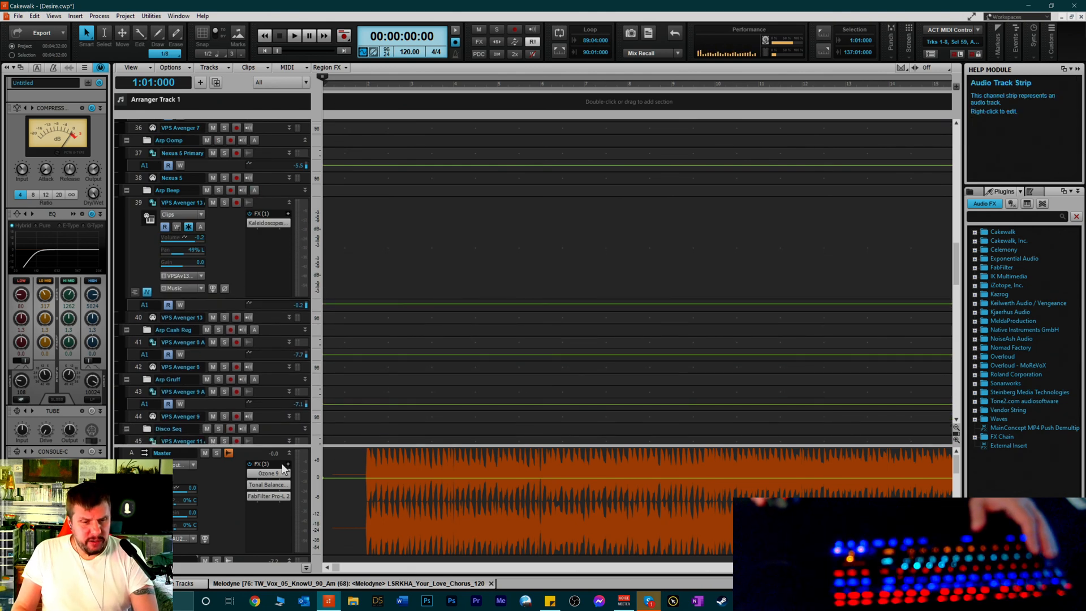
{"action": "left_click_drag", "start_coordinate": [277, 449], "coordinate": [273, 303]}
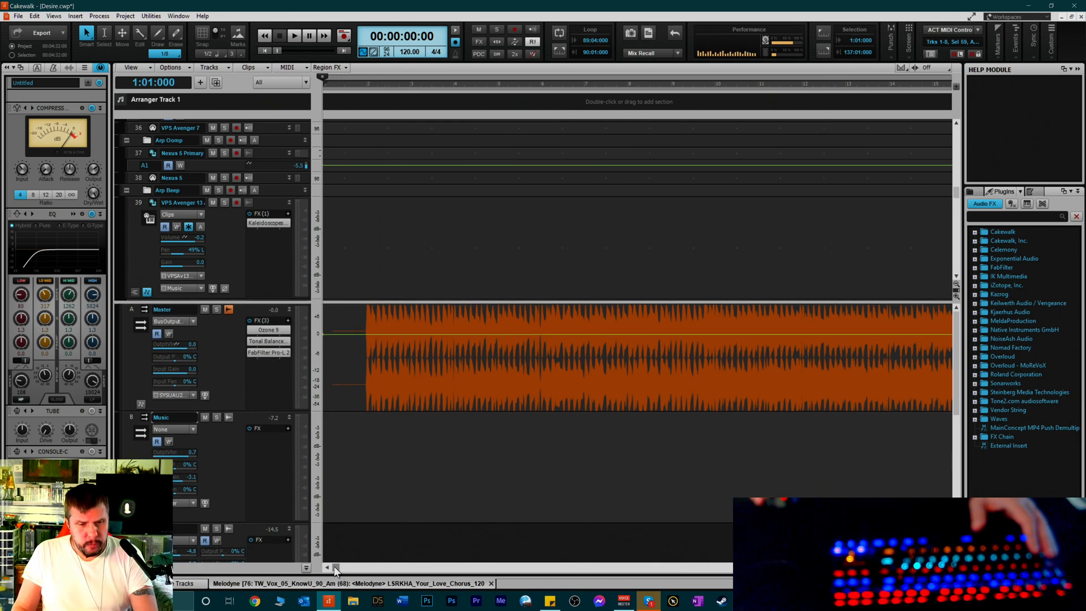
Play the project from about measure 33 to watch the Master bus waveform, stopping playback after
{"action": "left_click_drag", "start_coordinate": [334, 566], "coordinate": [273, 569]}
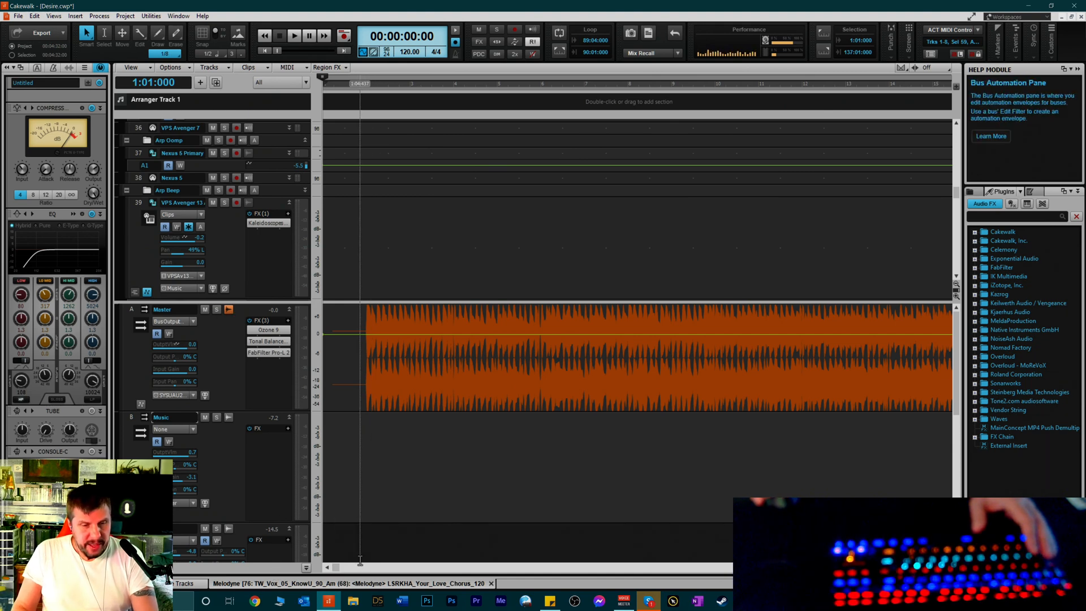
{"action": "left_click_drag", "start_coordinate": [333, 566], "coordinate": [435, 569]}
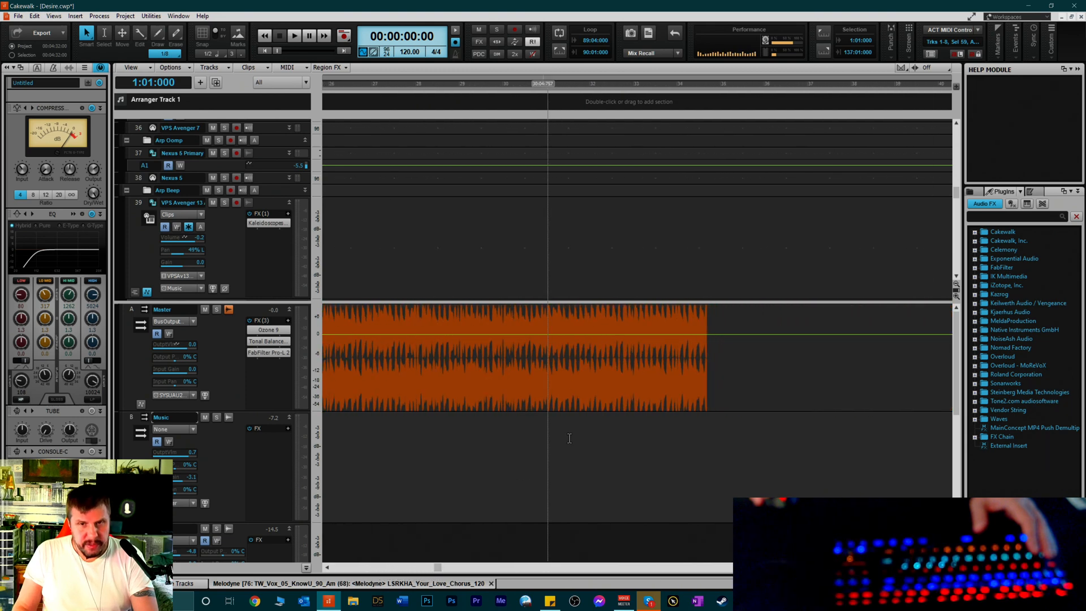
{"action": "left_click", "coordinate": [653, 83]}
{"action": "key", "text": "space"}
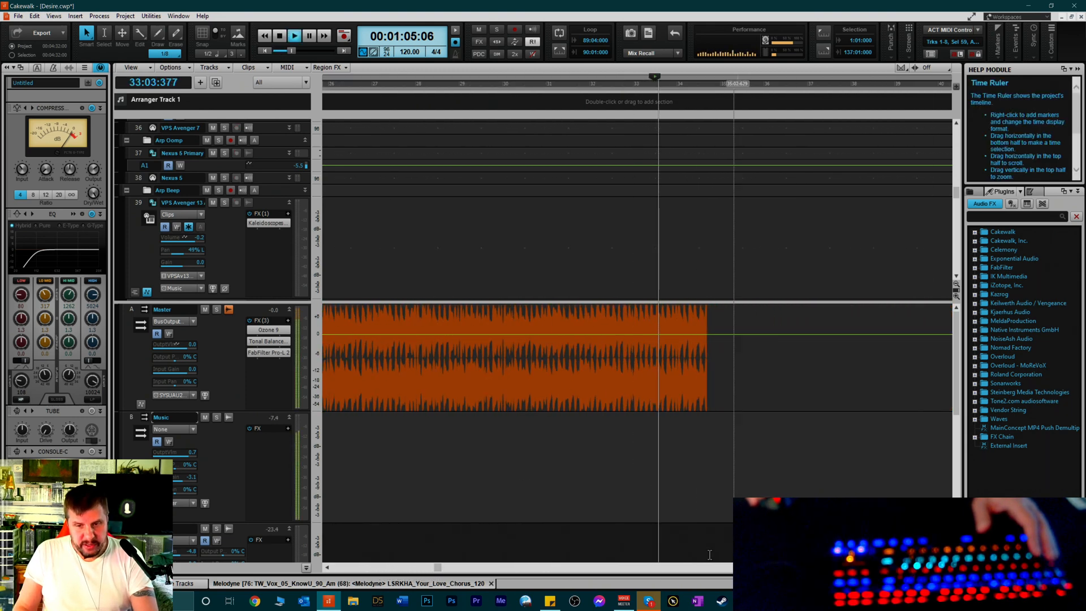
{"action": "left_click_drag", "start_coordinate": [438, 567], "coordinate": [843, 593]}
{"action": "key", "text": "space"}
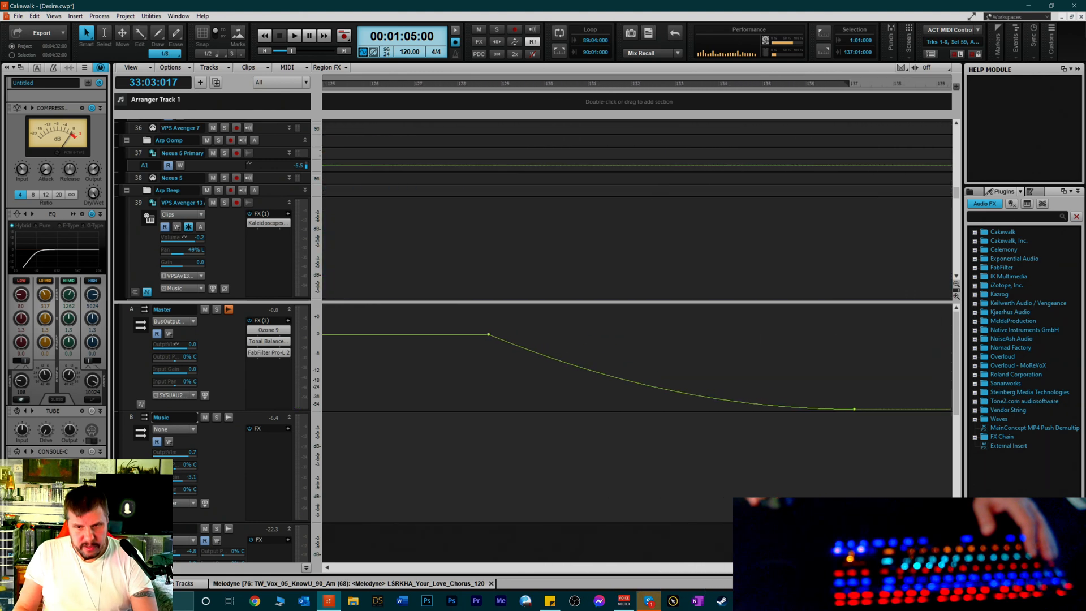
Play briefly from about measure 127, just before the Master bus fade-out, and stop playback
{"action": "left_click", "coordinate": [415, 88]}
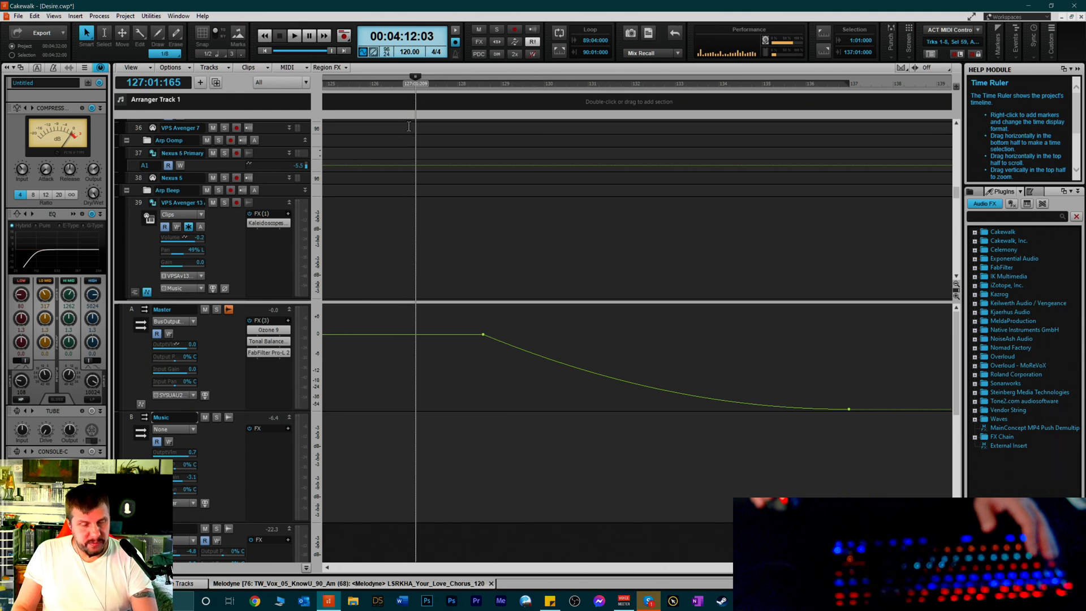
{"action": "key", "text": "space"}
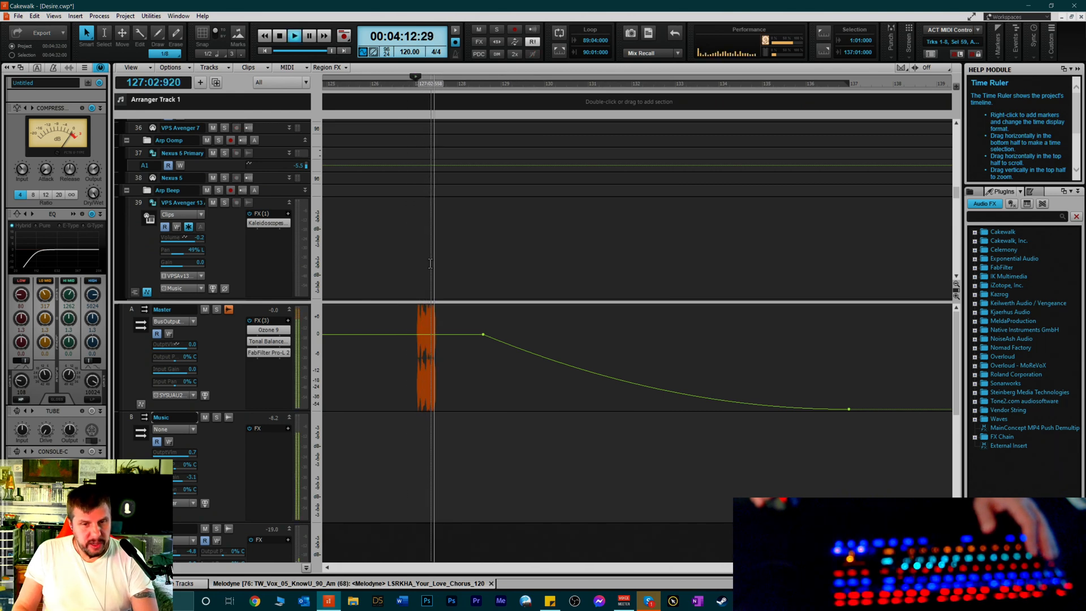
{"action": "key", "text": "space"}
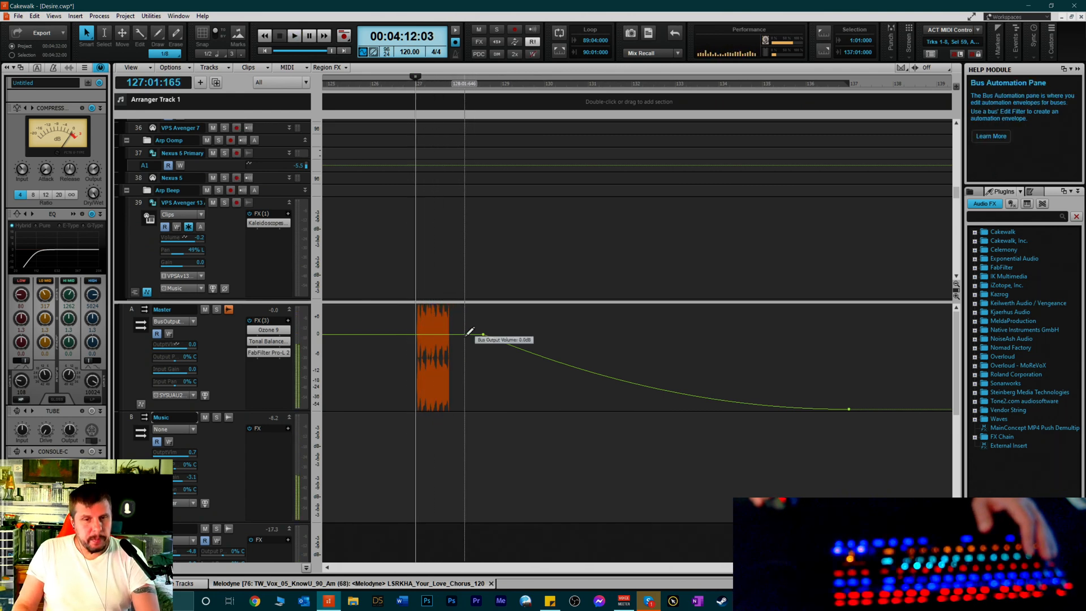
Check which editing options the Master bus automation pane offers around the rendered waveform, without applying any
{"action": "left_click", "coordinate": [462, 352]}
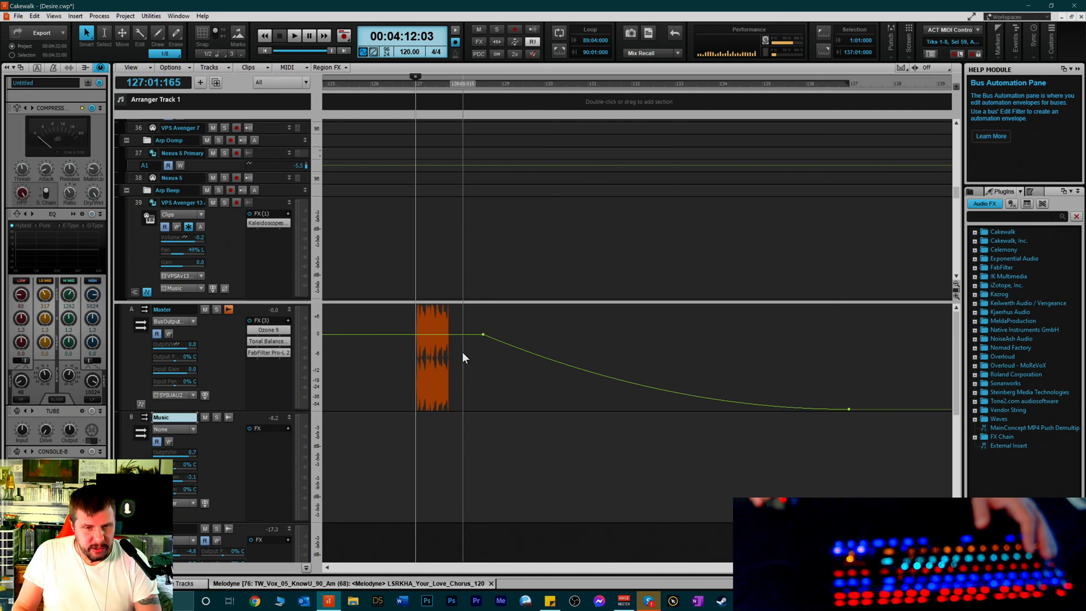
{"action": "right_click", "coordinate": [463, 357]}
{"action": "right_click", "coordinate": [383, 363]}
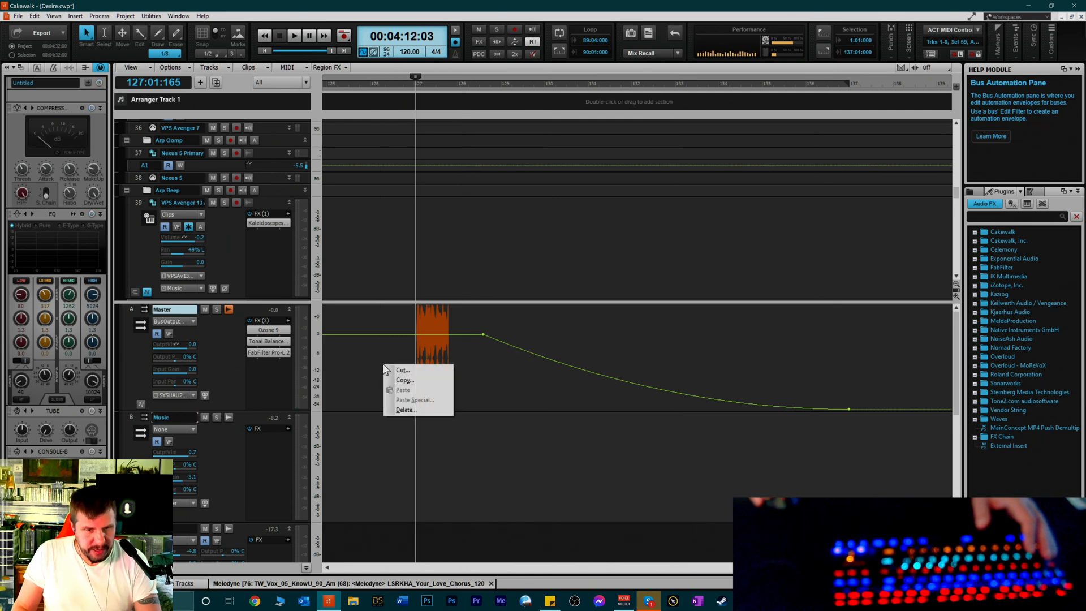
{"action": "right_click", "coordinate": [415, 304]}
{"action": "right_click", "coordinate": [379, 313]}
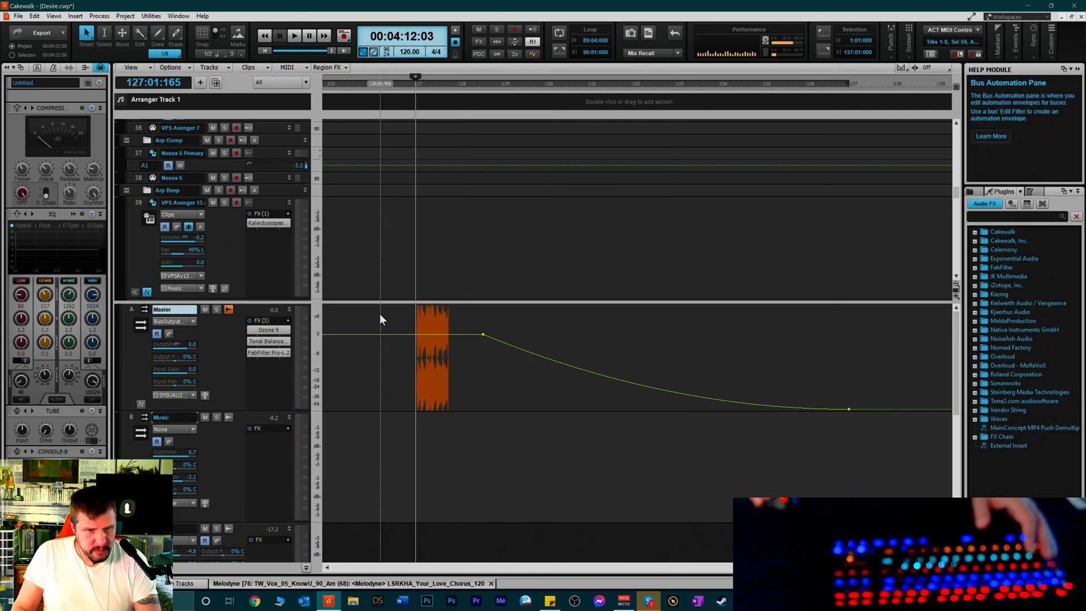
Place the playhead in measure 125, select the entire Master bus, and check the editing options for its fade-out envelope
{"action": "left_click", "coordinate": [347, 362]}
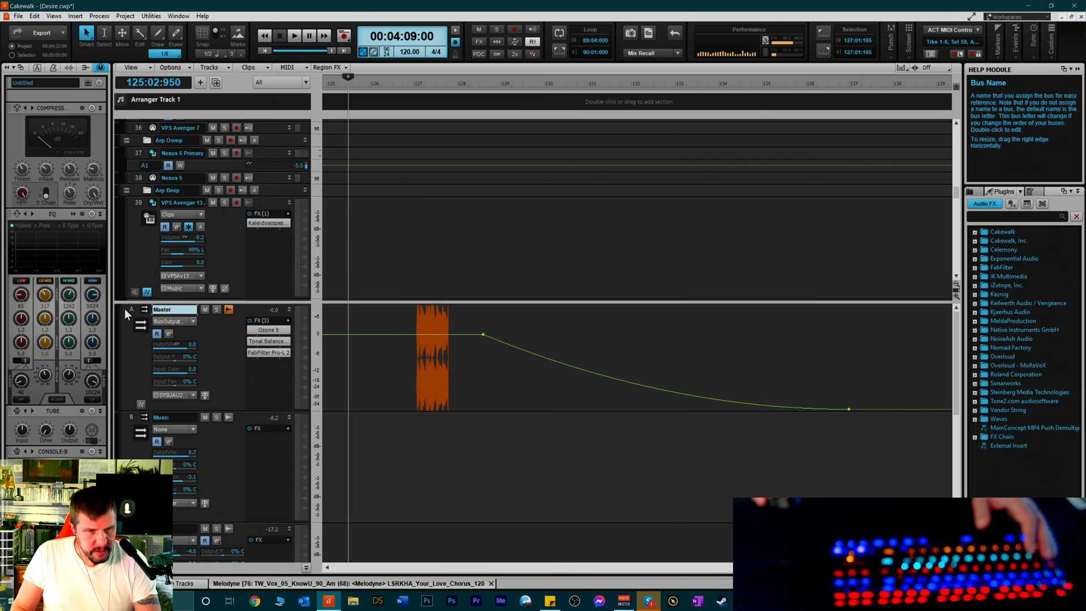
{"action": "left_click", "coordinate": [129, 309]}
{"action": "right_click", "coordinate": [352, 363]}
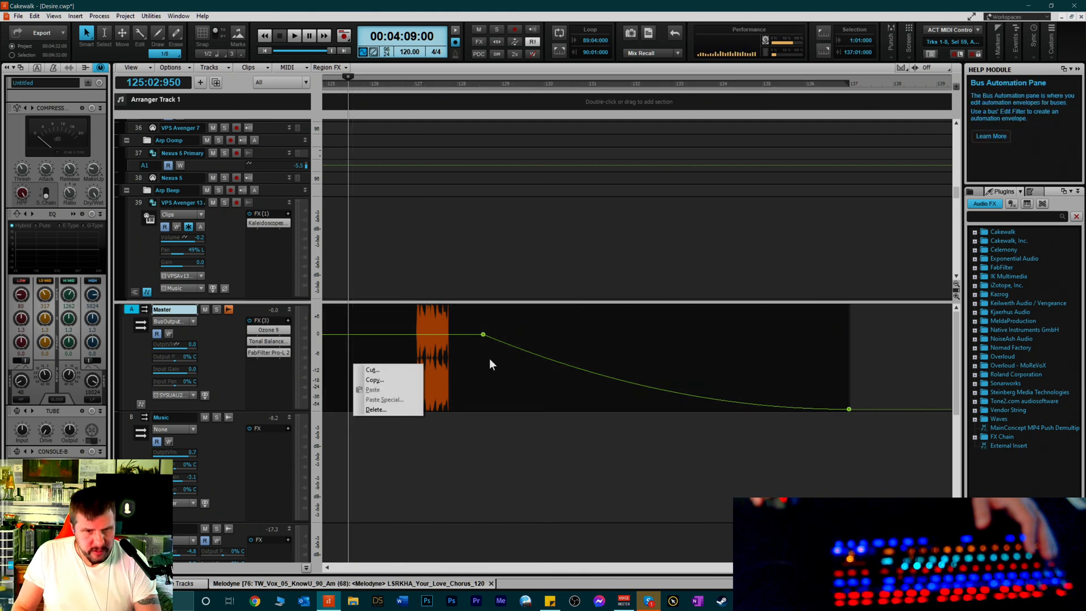
{"action": "right_click", "coordinate": [522, 361]}
{"action": "right_click", "coordinate": [619, 331]}
{"action": "right_click", "coordinate": [591, 344]}
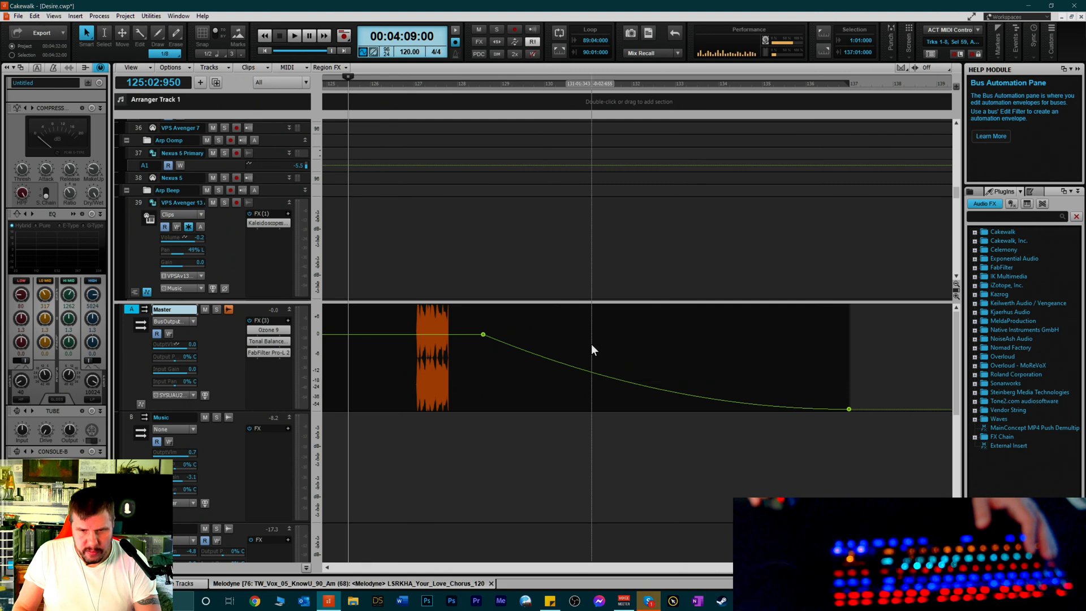
Inspect points along the Master bus's volume fade and view the automation parameters offered by its edit filter
{"action": "left_click", "coordinate": [592, 345]}
{"action": "key", "text": "t"}
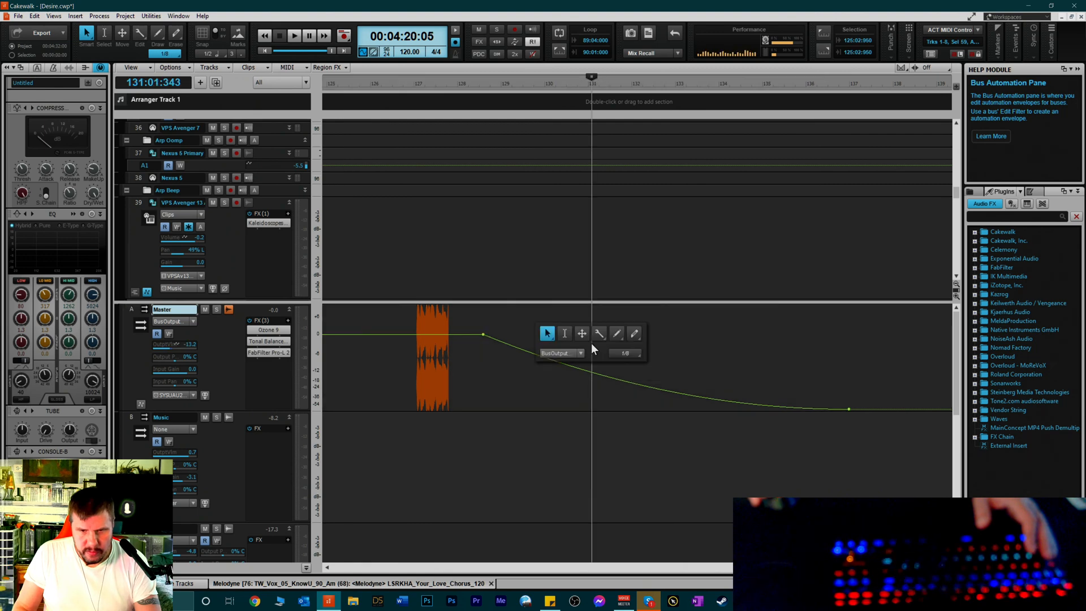
{"action": "left_click", "coordinate": [479, 375]}
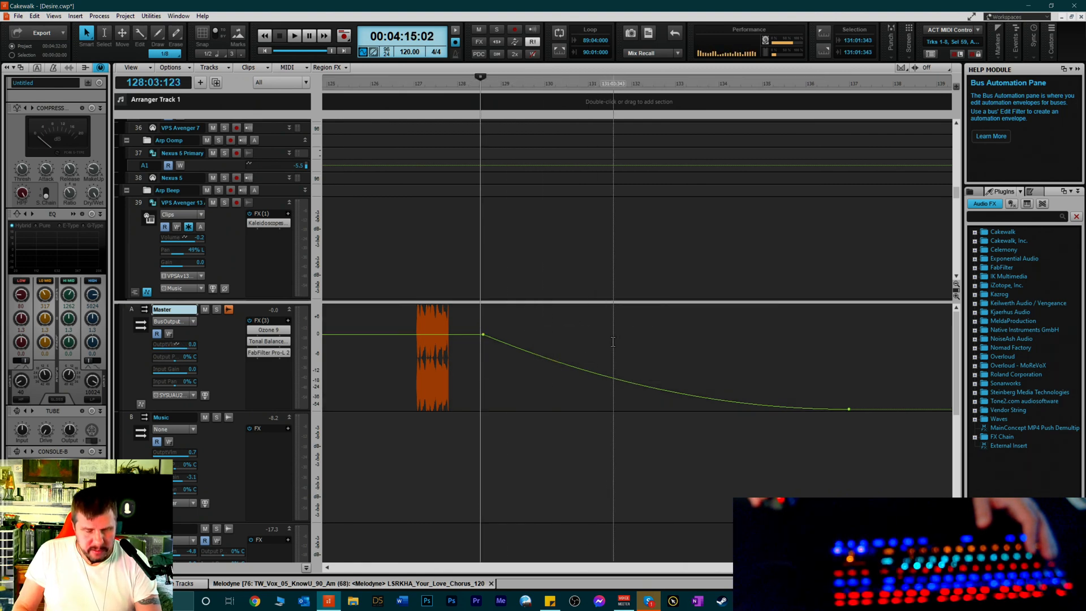
{"action": "key", "text": "t"}
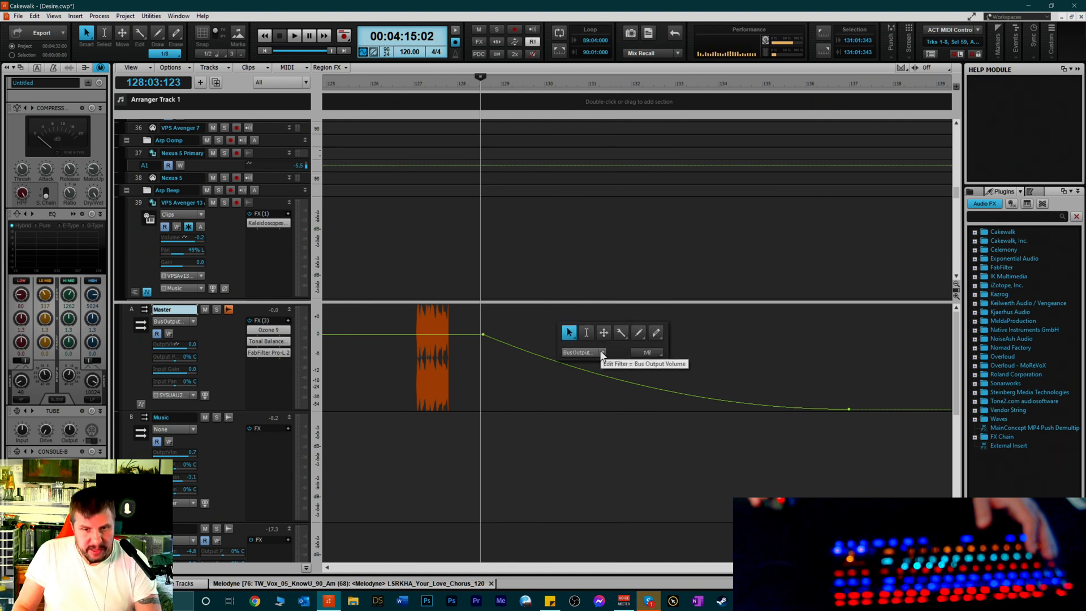
{"action": "left_click", "coordinate": [541, 350]}
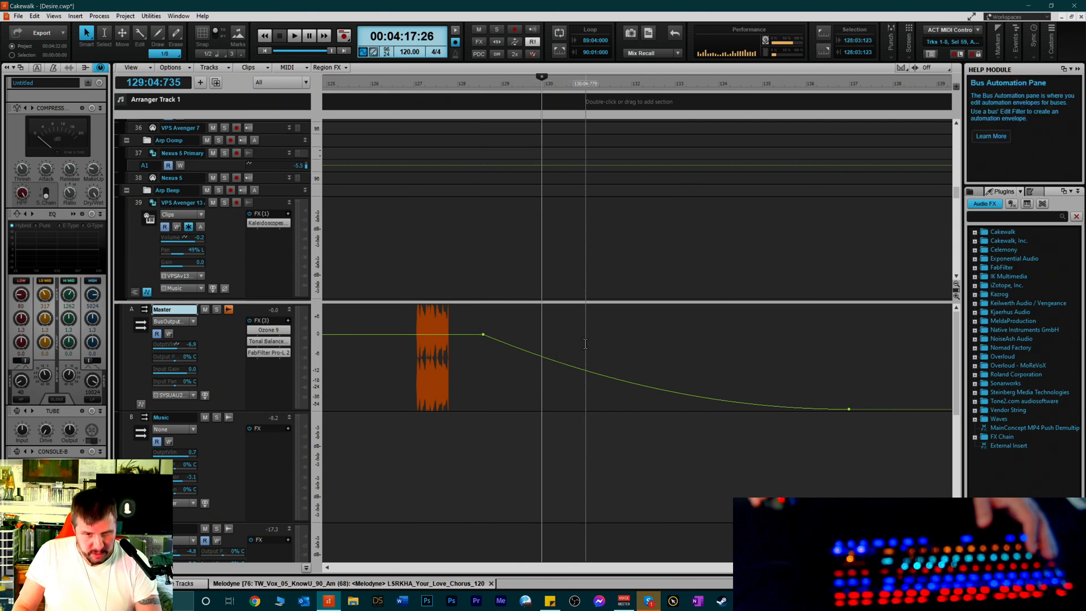
{"action": "key", "text": "t"}
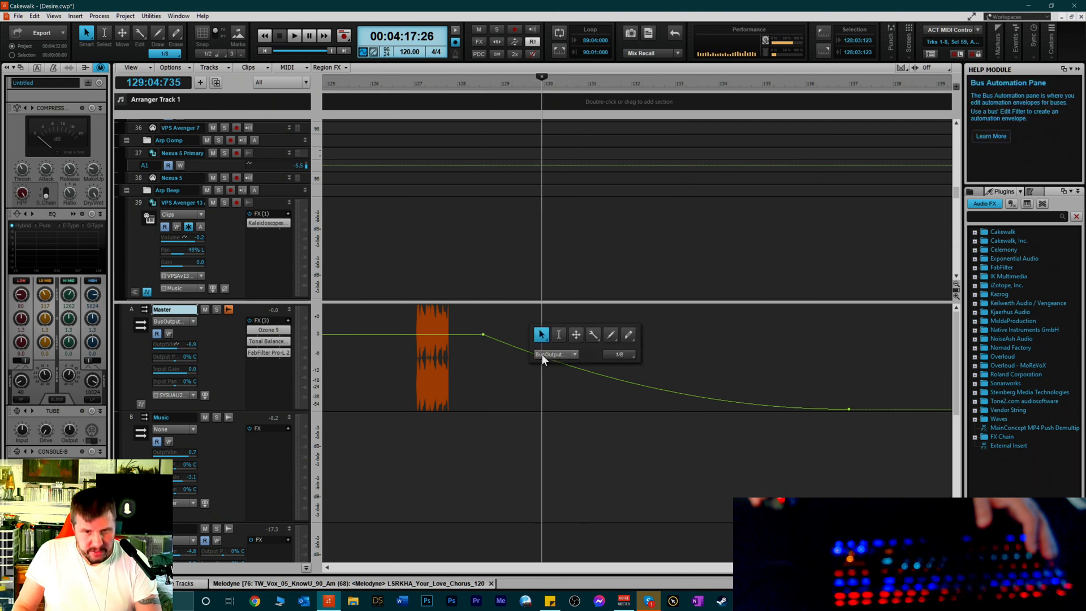
{"action": "left_click", "coordinate": [575, 354]}
{"action": "mouse_move", "coordinate": [535, 378]}
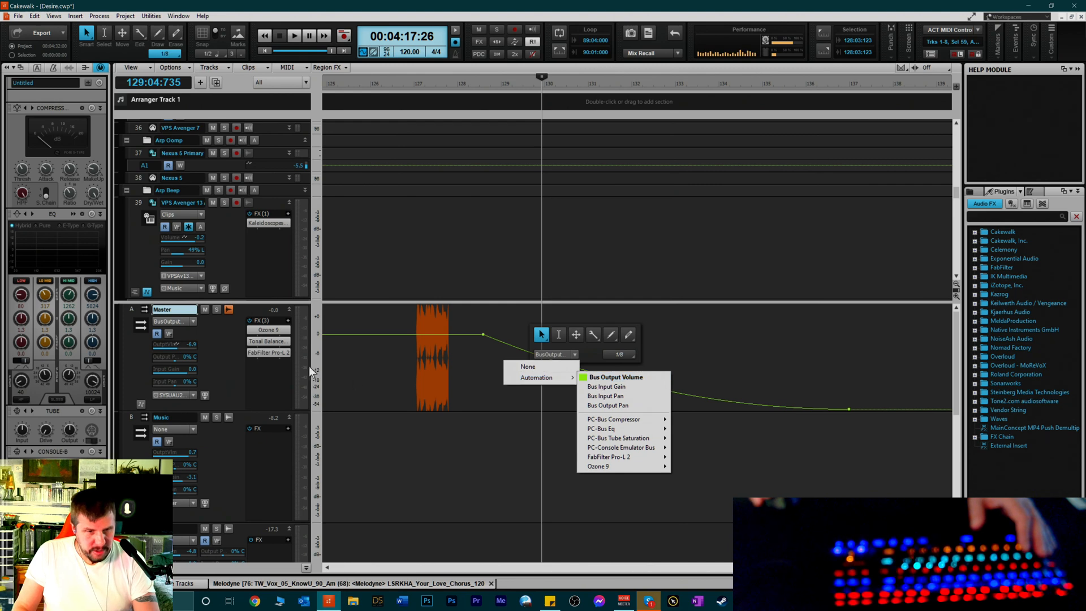
{"action": "left_click", "coordinate": [228, 368]}
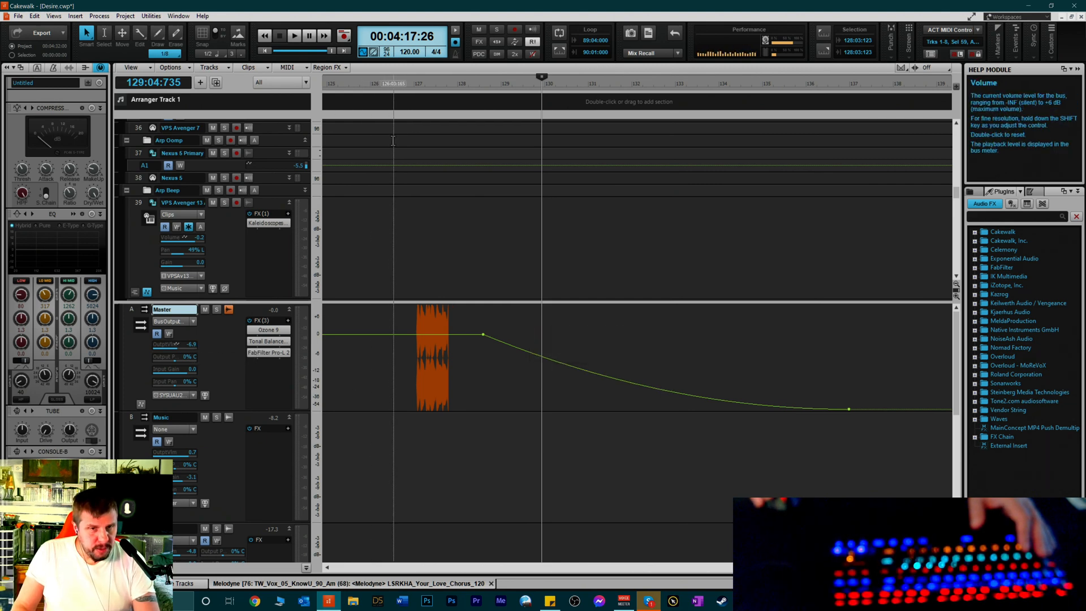
Place the playhead late in measure 125, before the Master bus fade, and examine the output volume envelope around it
{"action": "left_click", "coordinate": [367, 87]}
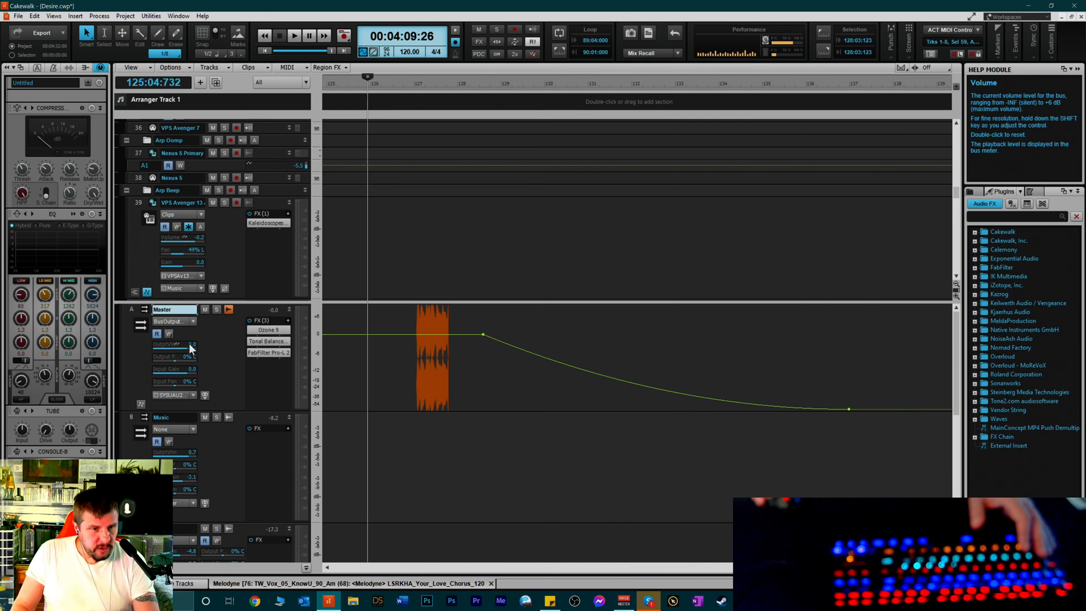
{"action": "mouse_move", "coordinate": [191, 344]}
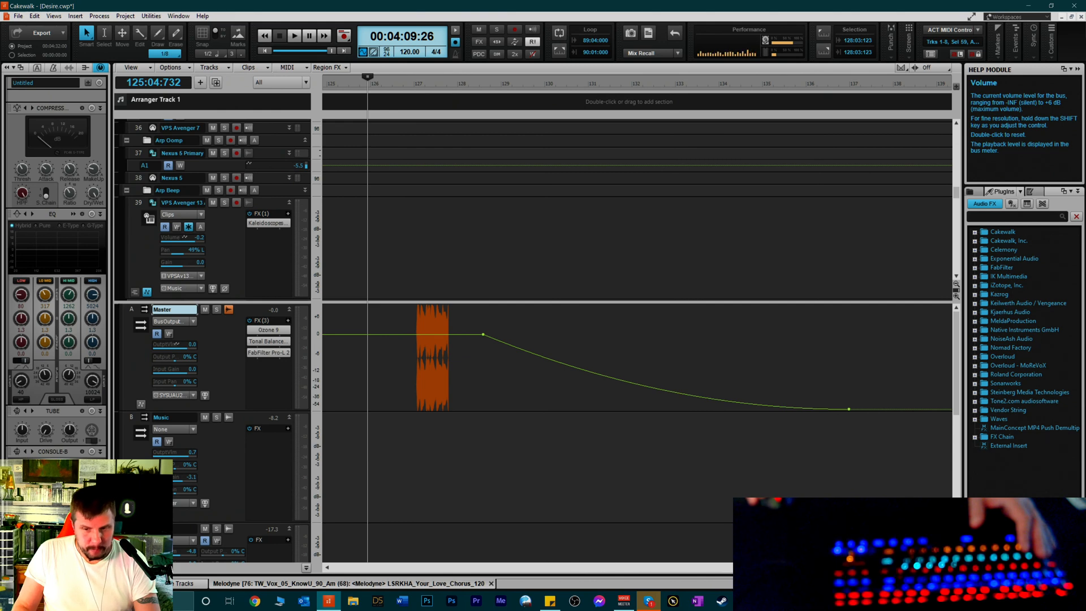
{"action": "left_click_drag", "start_coordinate": [848, 567], "coordinate": [798, 568]}
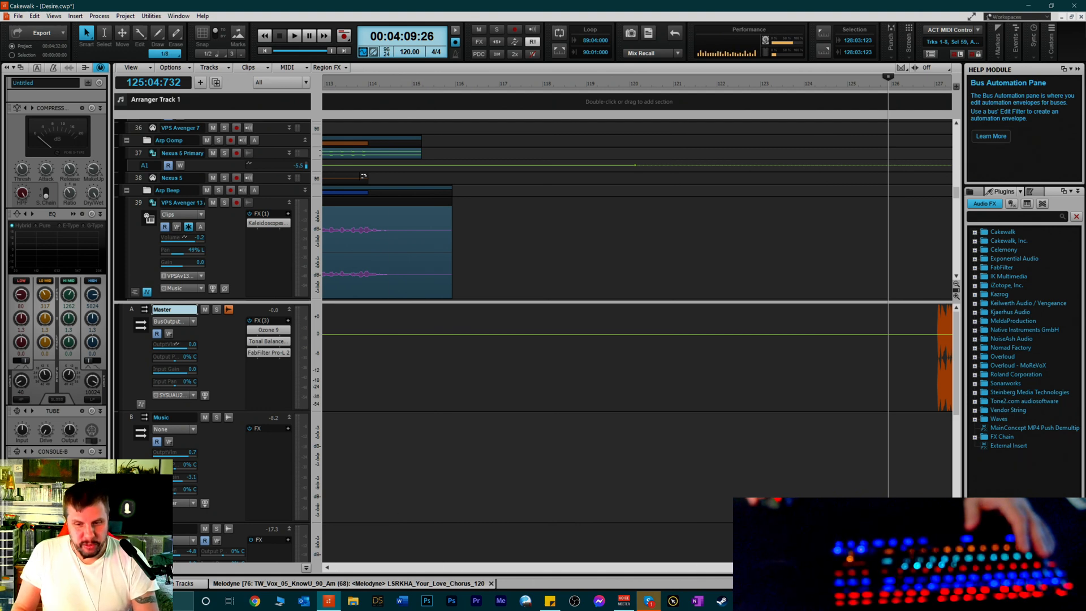
{"action": "scroll", "coordinate": [363, 348], "scroll_direction": "left", "scroll_amount": 3}
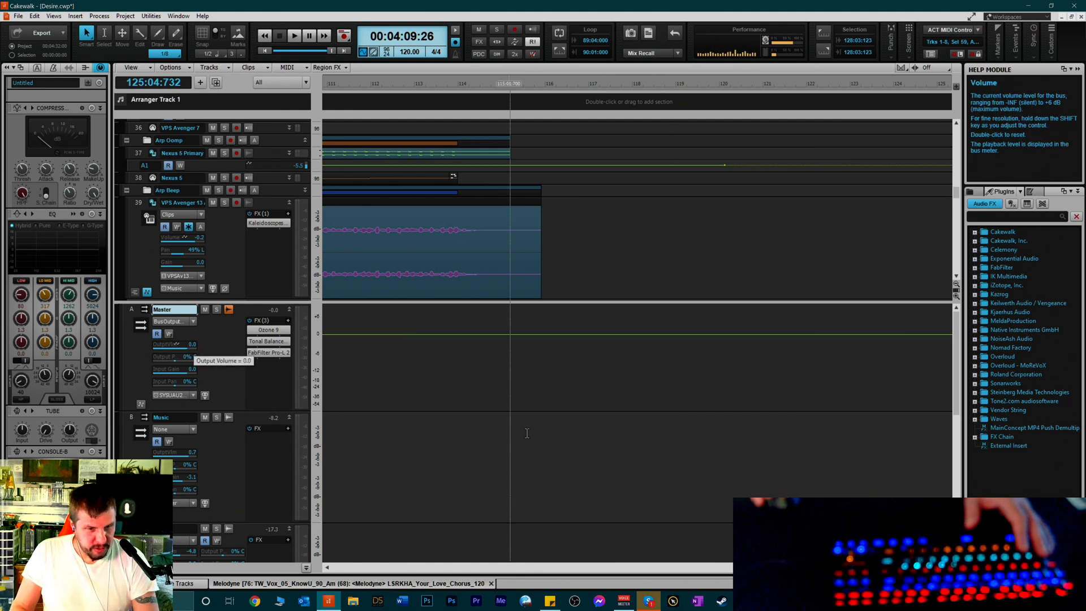
{"action": "scroll", "coordinate": [637, 316], "scroll_direction": "right", "scroll_amount": 6}
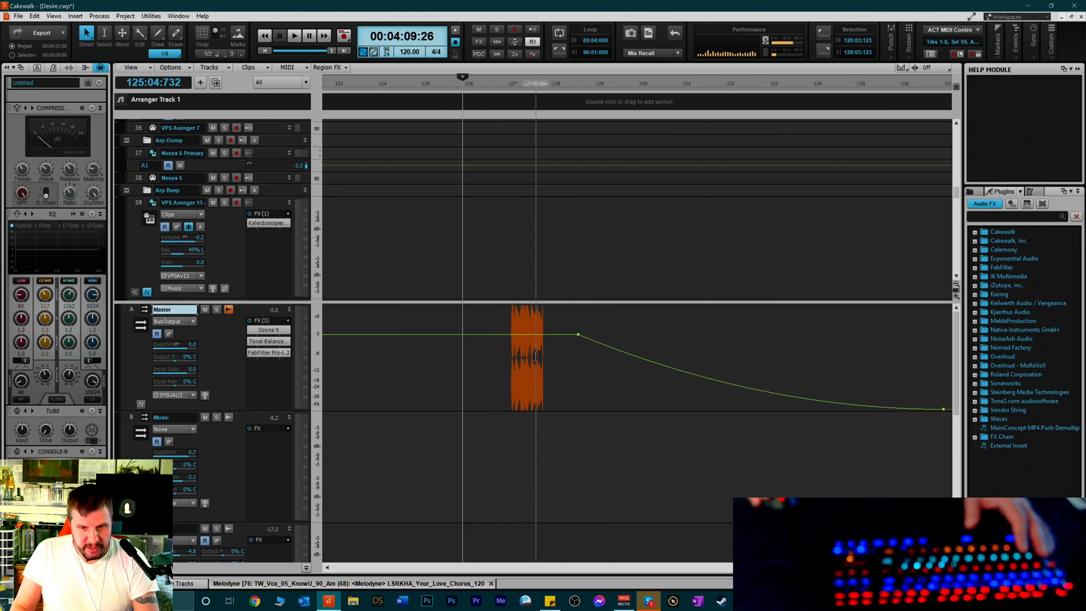
Check which automation parameter the Master bus's edit filter is assigned to
{"action": "key", "text": "t"}
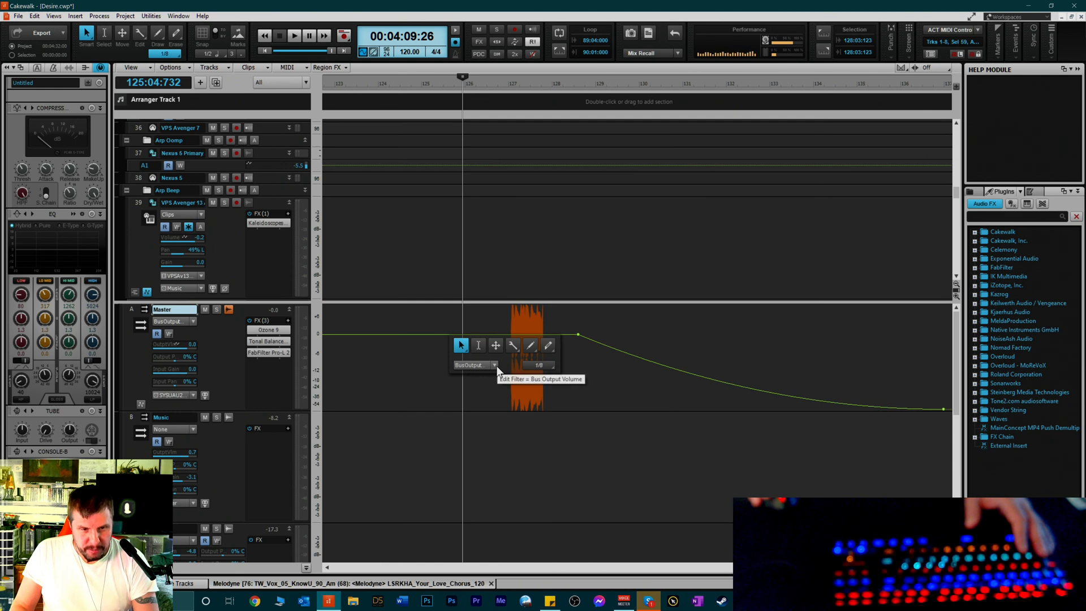
{"action": "left_click", "coordinate": [494, 366]}
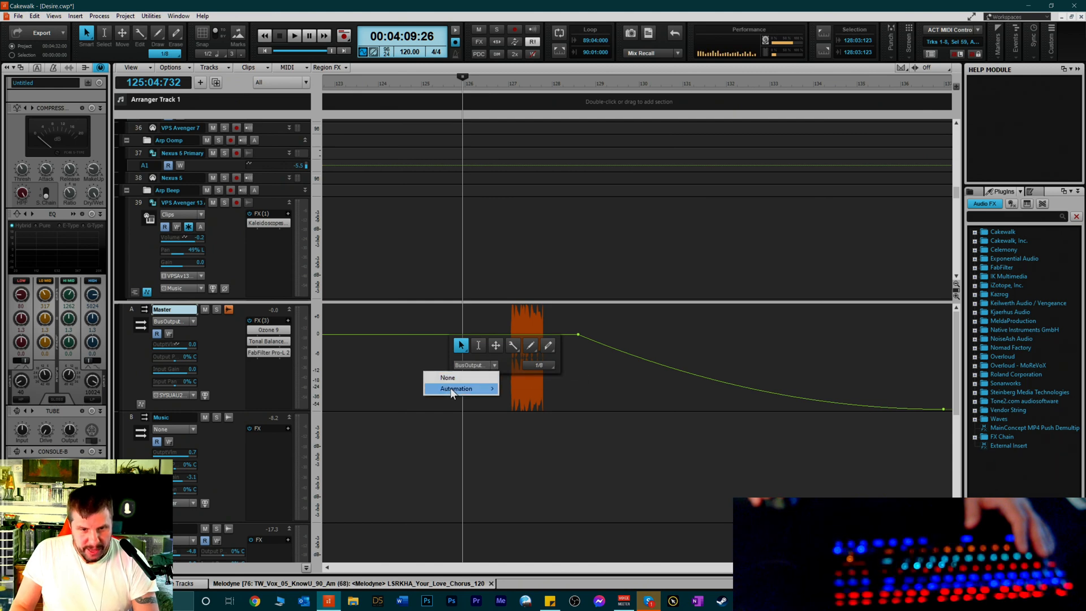
{"action": "mouse_move", "coordinate": [455, 388]}
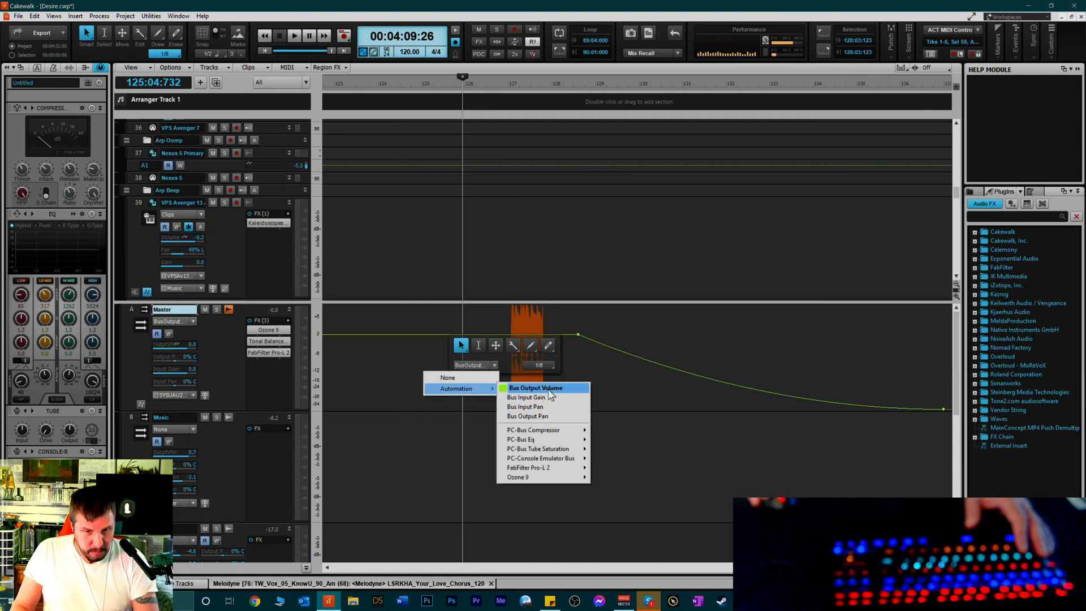
{"action": "left_click", "coordinate": [221, 366]}
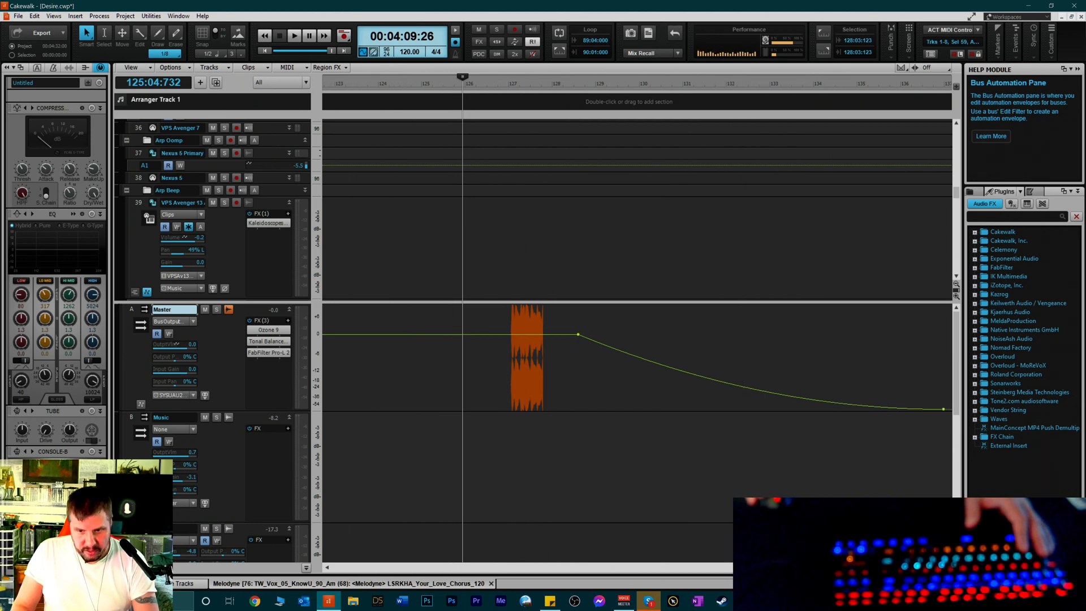
Review the Master bus's waveform and volume envelope from the project start to the final fade, placing the playhead in measure 126
{"action": "left_click_drag", "start_coordinate": [876, 567], "coordinate": [315, 510]}
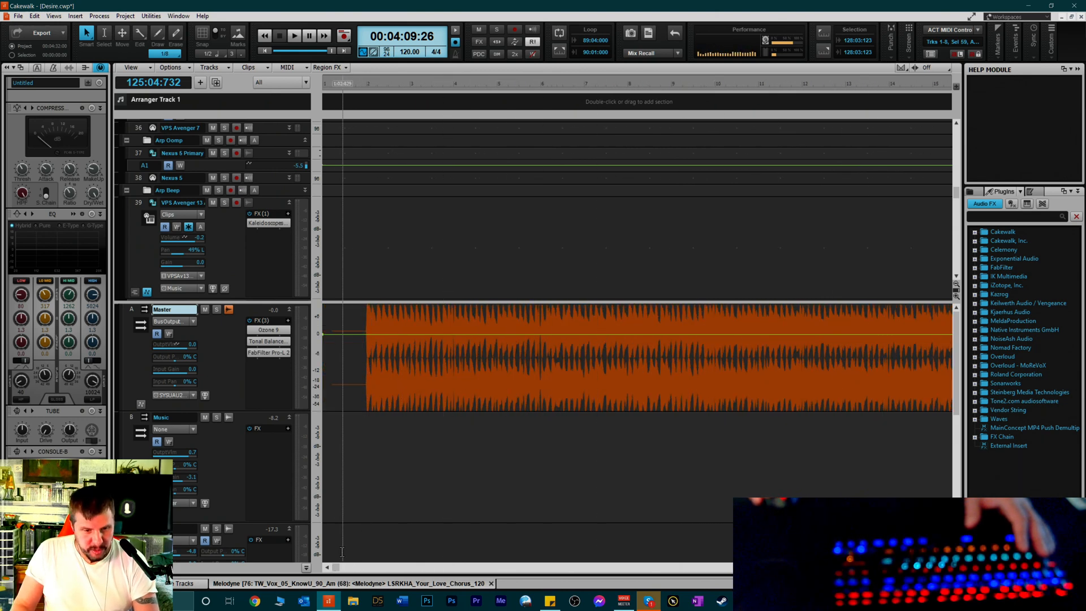
{"action": "left_click_drag", "start_coordinate": [337, 568], "coordinate": [581, 604]}
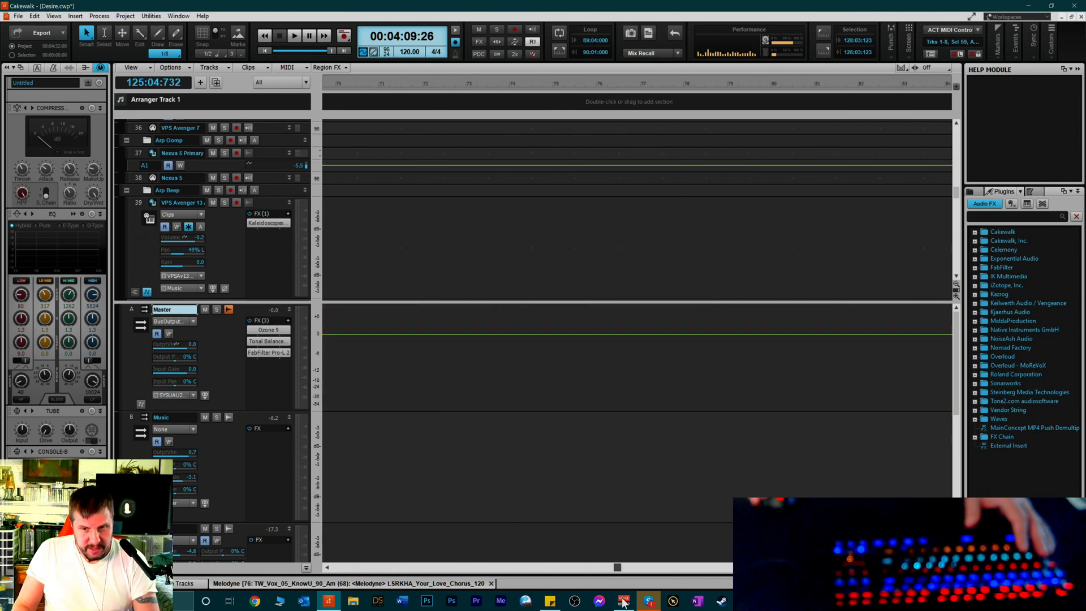
{"action": "left_click_drag", "start_coordinate": [677, 582], "coordinate": [837, 583]}
{"action": "left_click", "coordinate": [389, 89]}
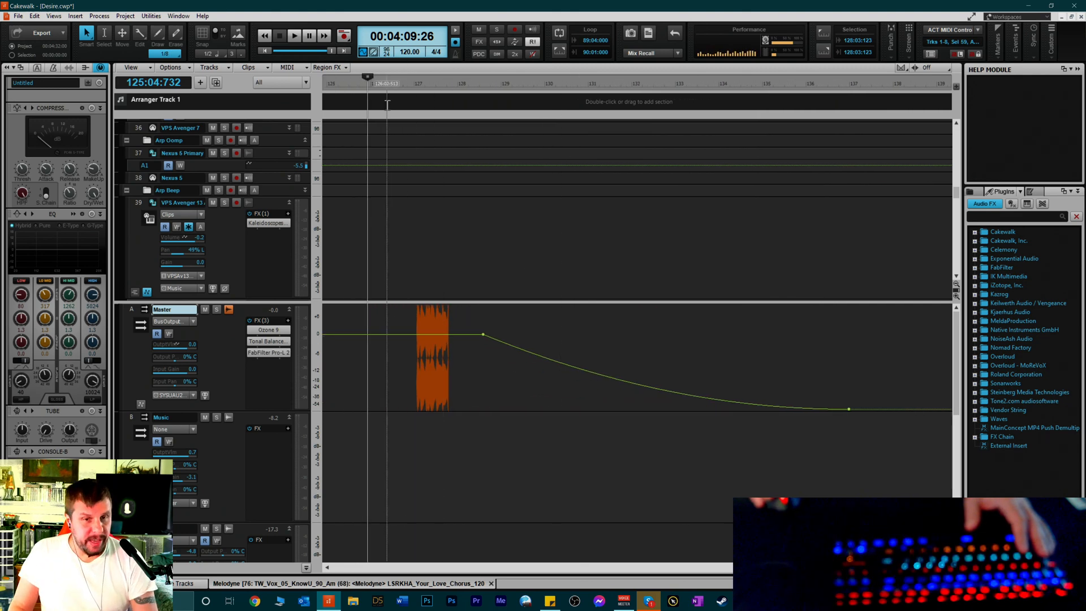
Look through the track list from Main Sequence down to Pad Wind for clips sounding during the ending
{"action": "scroll", "coordinate": [473, 189], "scroll_direction": "up", "scroll_amount": 10}
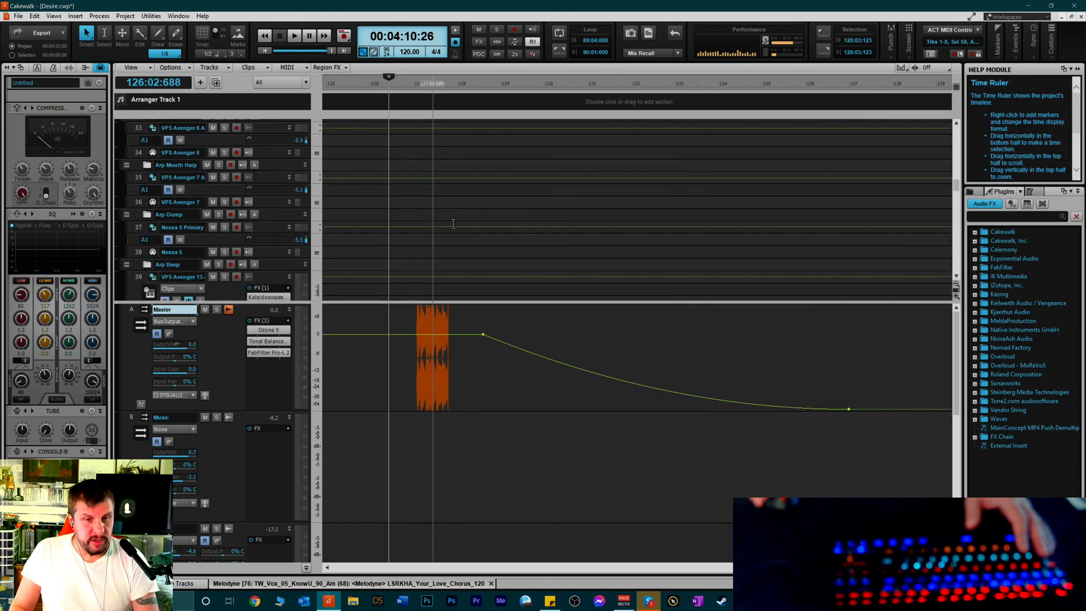
{"action": "scroll", "coordinate": [472, 189], "scroll_direction": "up", "scroll_amount": 2}
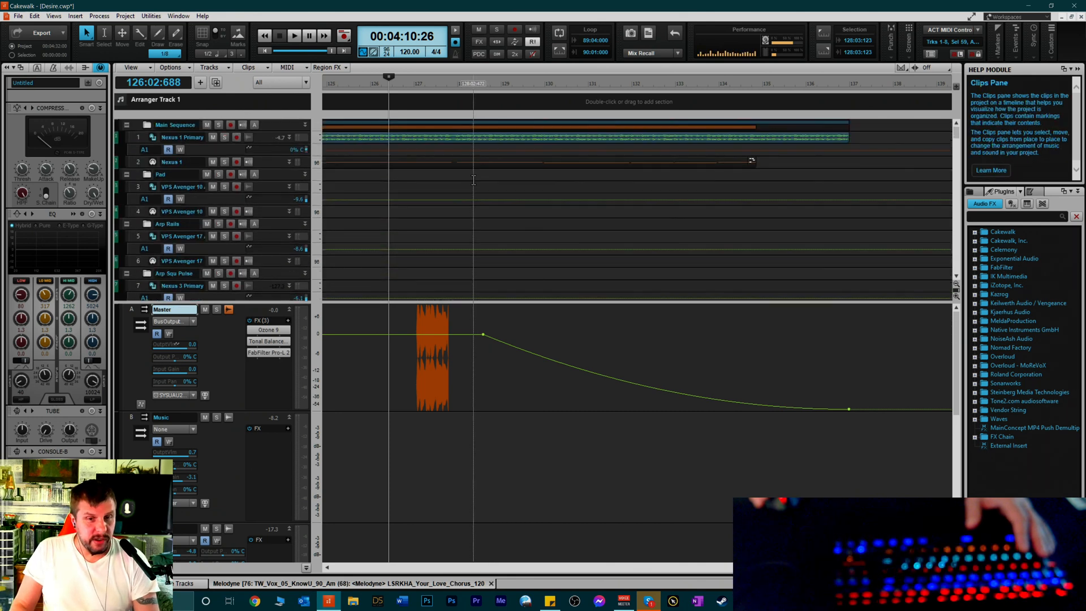
{"action": "scroll", "coordinate": [475, 175], "scroll_direction": "down", "scroll_amount": 4}
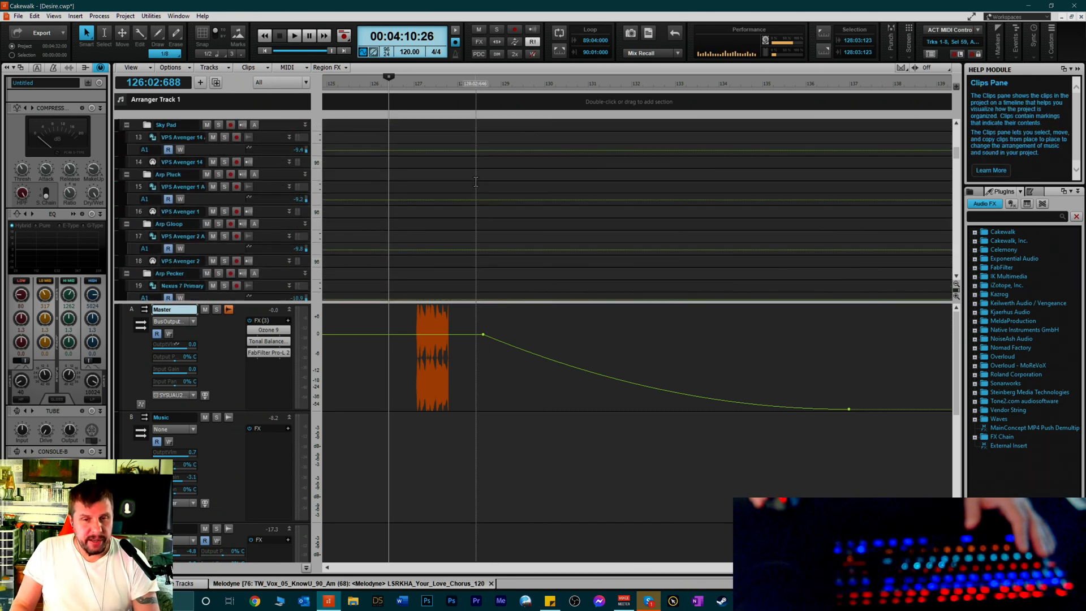
{"action": "scroll", "coordinate": [479, 186], "scroll_direction": "down", "scroll_amount": 2}
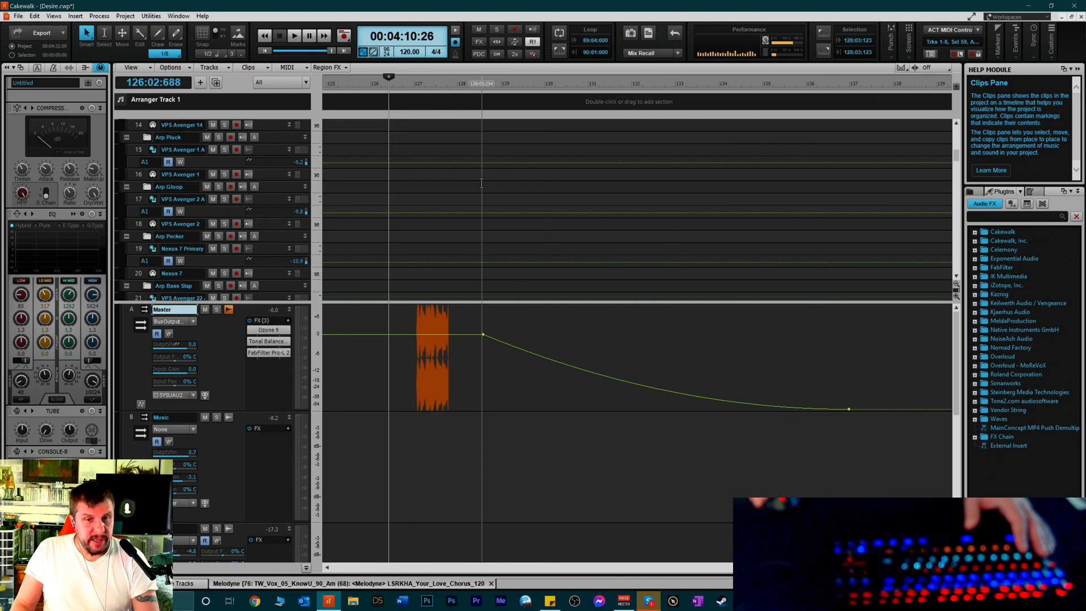
{"action": "scroll", "coordinate": [482, 183], "scroll_direction": "down", "scroll_amount": 6}
{"action": "scroll", "coordinate": [479, 252], "scroll_direction": "down", "scroll_amount": 5}
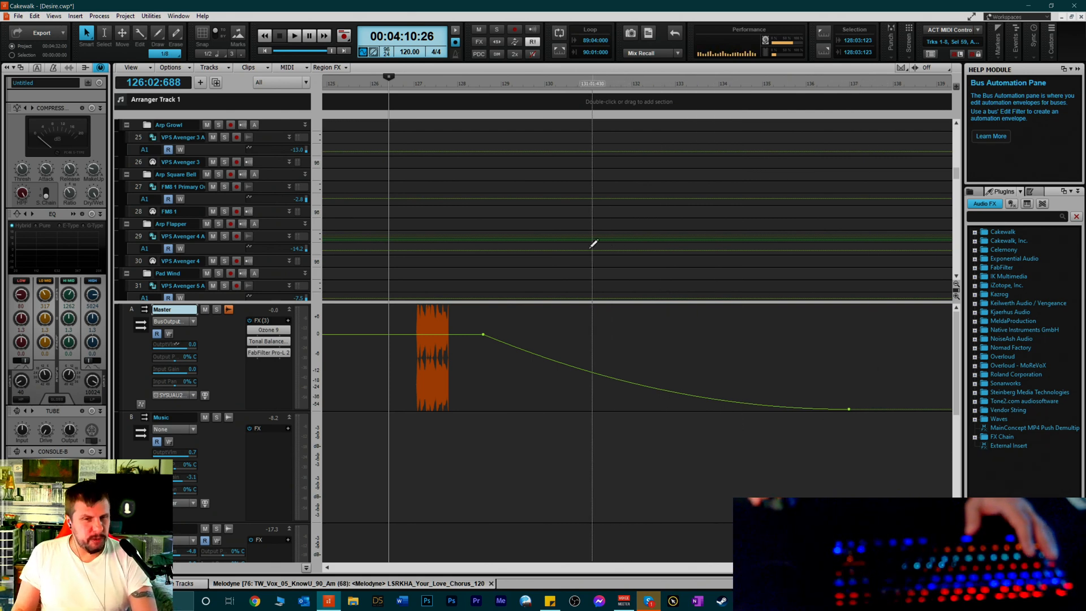
Place the playhead at the end of the Master waveform in measure 127 and view the whole fade alongside the Main Sequence clip
{"action": "left_click", "coordinate": [446, 84]}
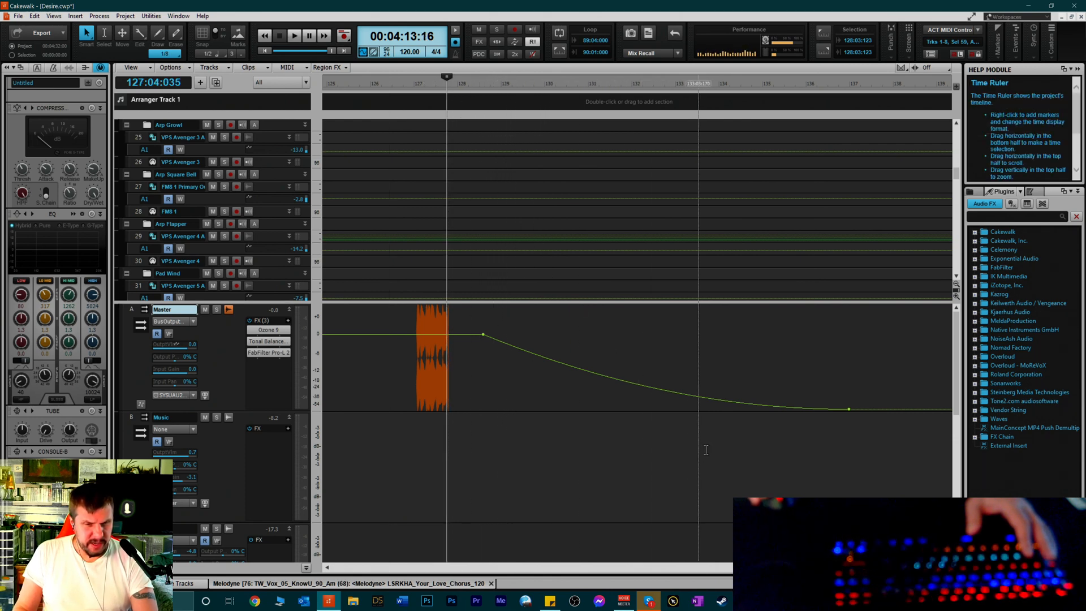
{"action": "key", "text": "ctrl+Left"}
{"action": "key", "text": "ctrl+Left"}
{"action": "key", "text": "ctrl+Left"}
{"action": "key", "text": "ctrl+Left"}
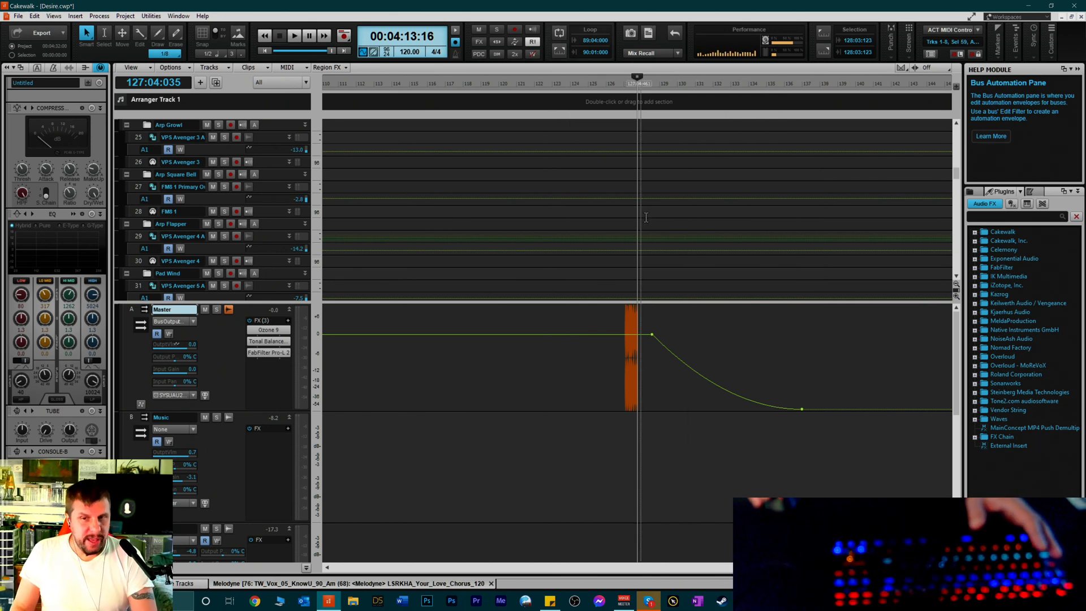
{"action": "scroll", "coordinate": [650, 203], "scroll_direction": "up", "scroll_amount": 4}
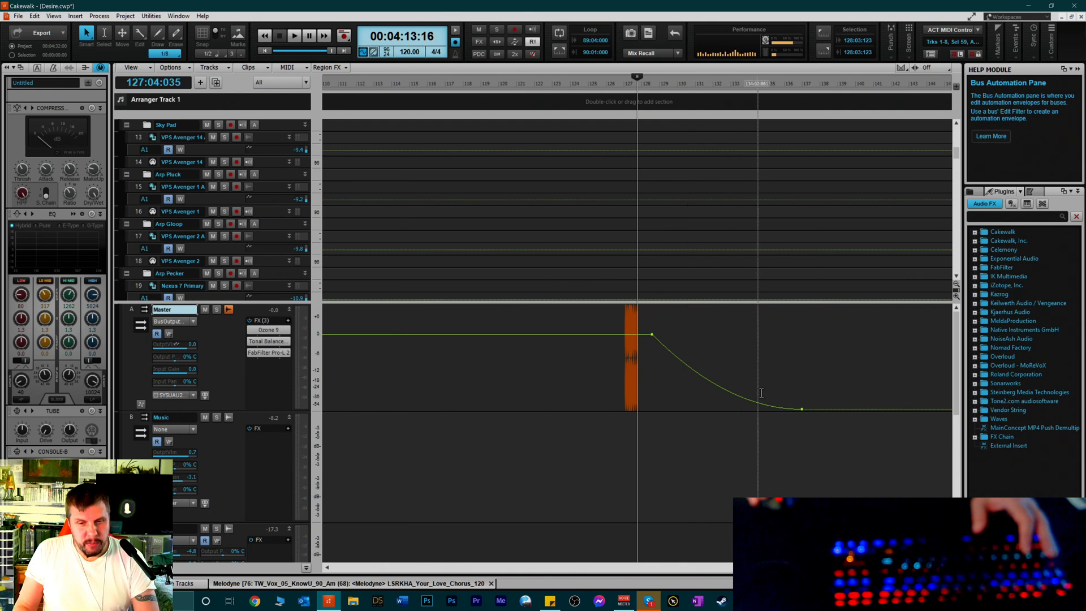
{"action": "scroll", "coordinate": [758, 266], "scroll_direction": "up", "scroll_amount": 3}
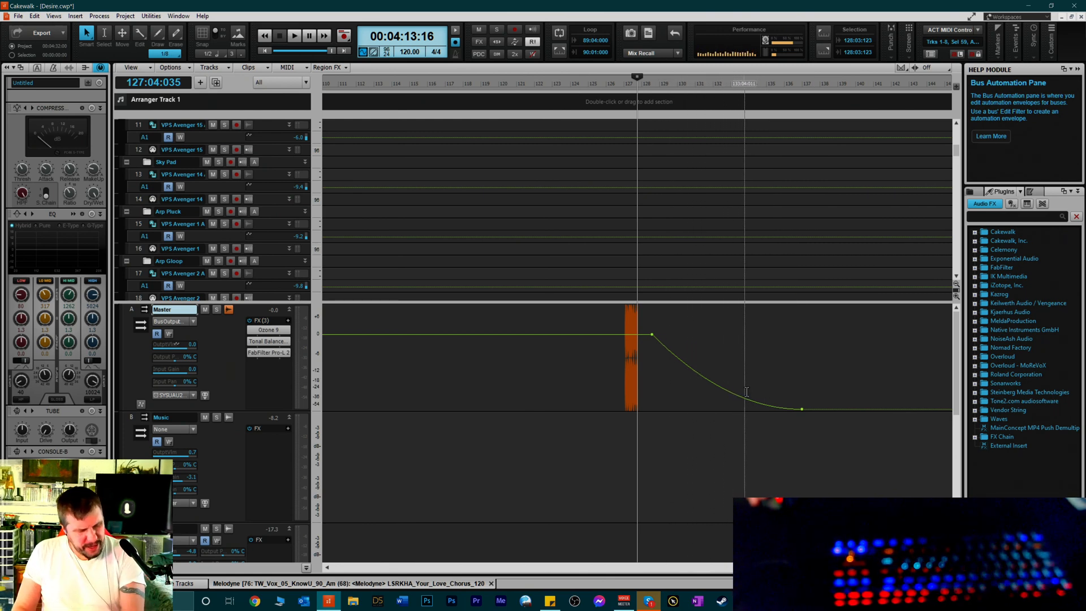
{"action": "scroll", "coordinate": [722, 189], "scroll_direction": "up", "scroll_amount": 10}
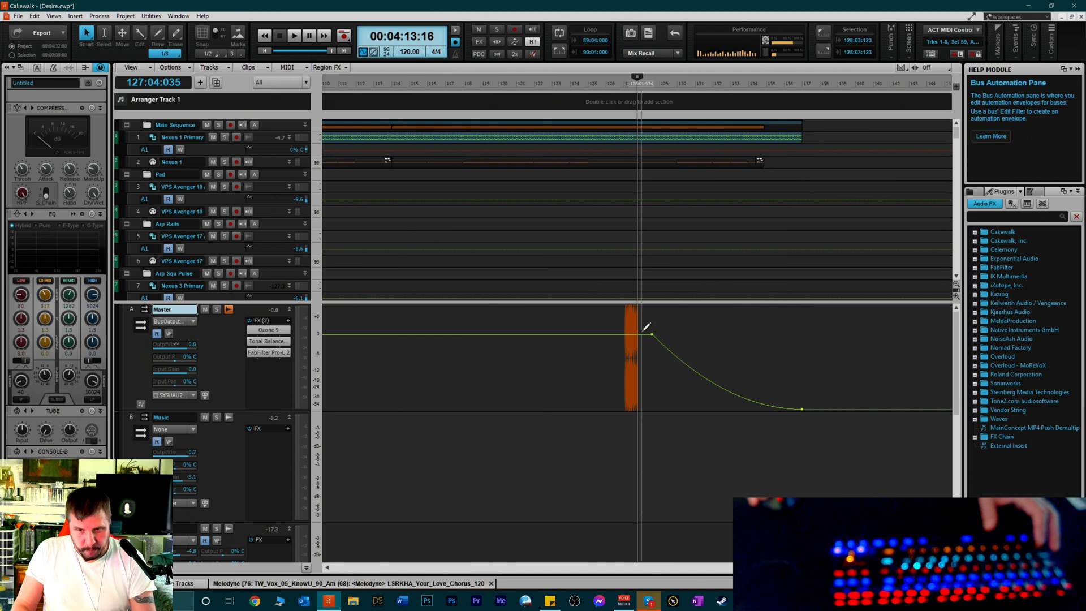
Try the Slow Curve shape on the Master bus's volume fade and return the segment to Fast Curve
{"action": "right_click", "coordinate": [717, 383]}
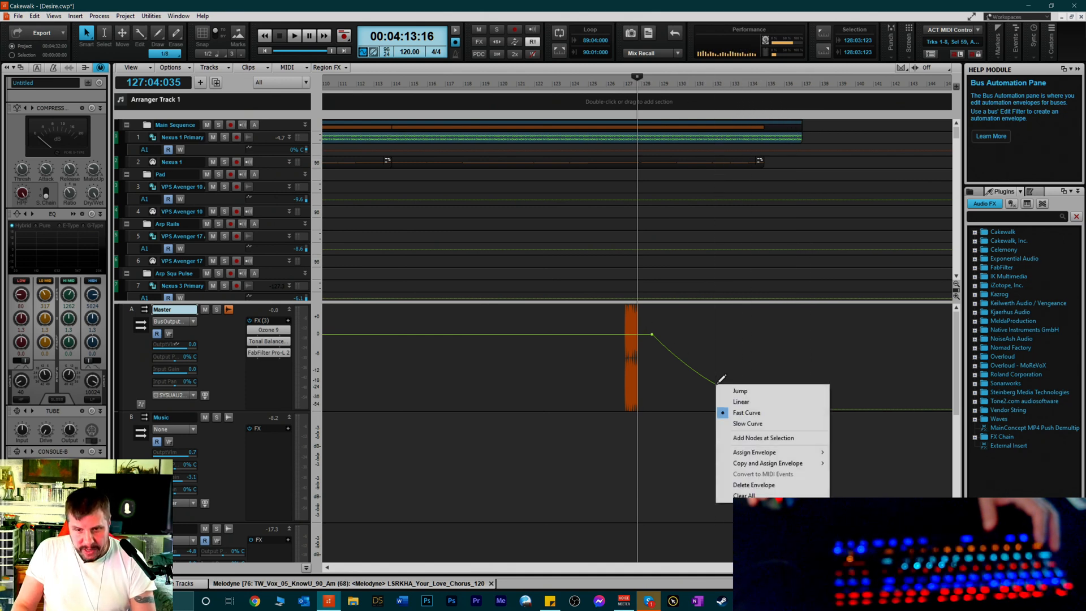
{"action": "left_click", "coordinate": [750, 422]}
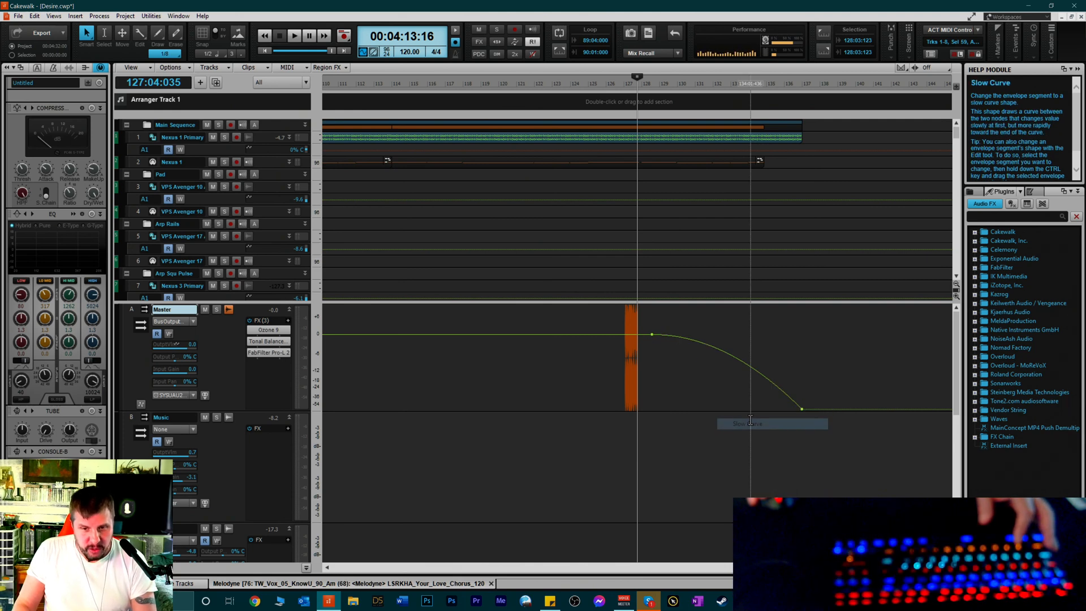
{"action": "right_click", "coordinate": [746, 353]}
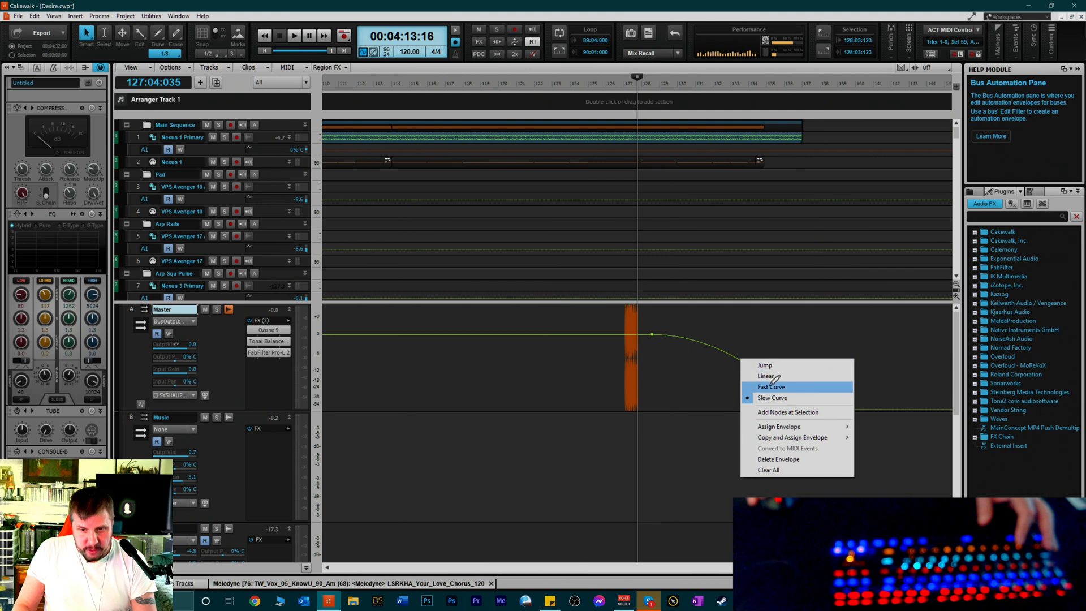
{"action": "left_click", "coordinate": [772, 385]}
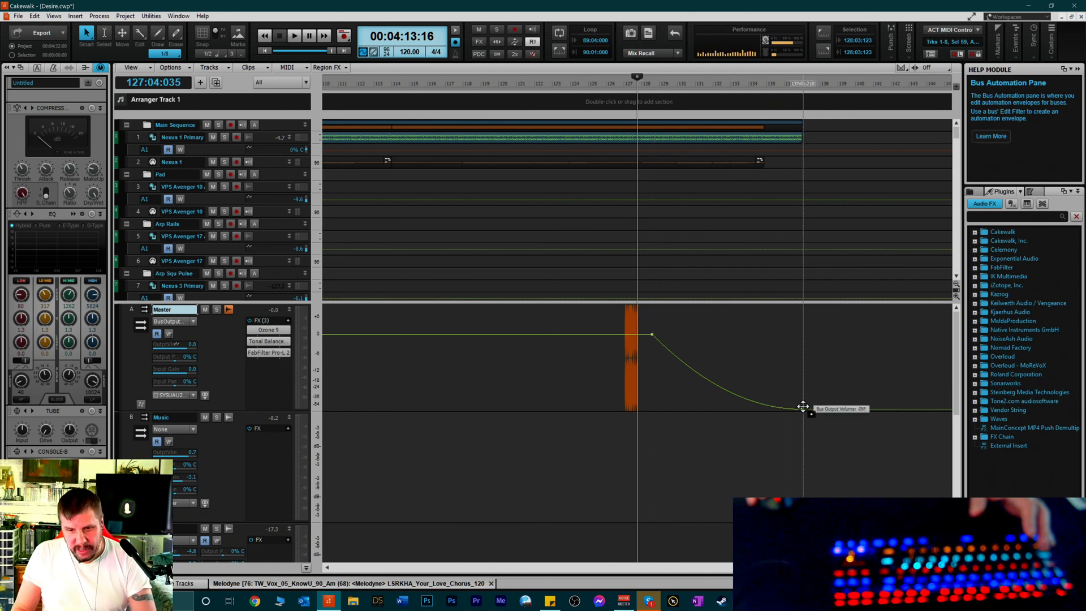
{"action": "right_click", "coordinate": [659, 338]}
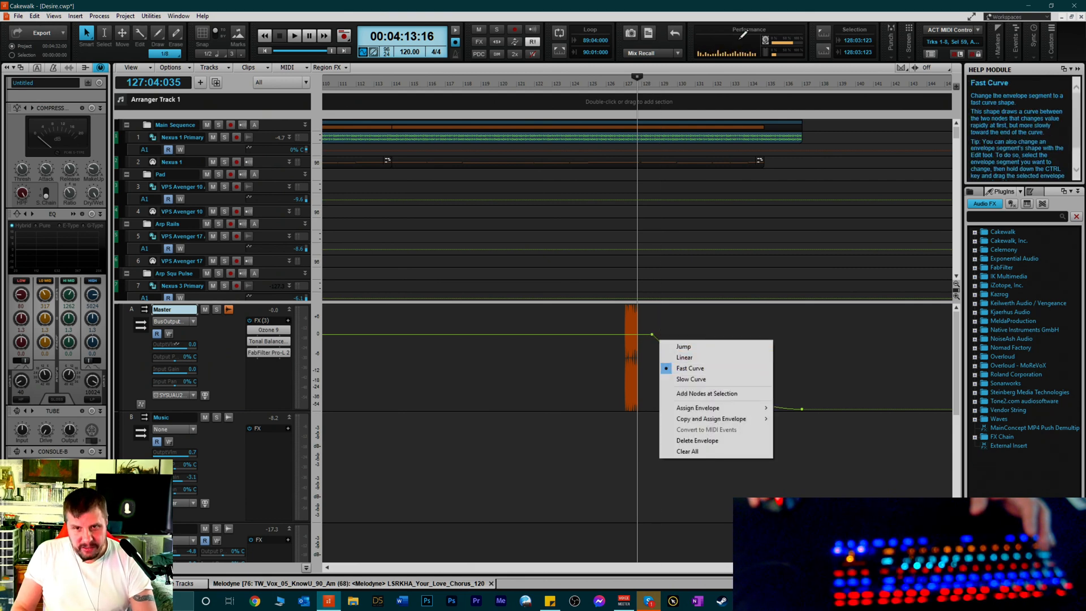
{"action": "left_click", "coordinate": [741, 6]}
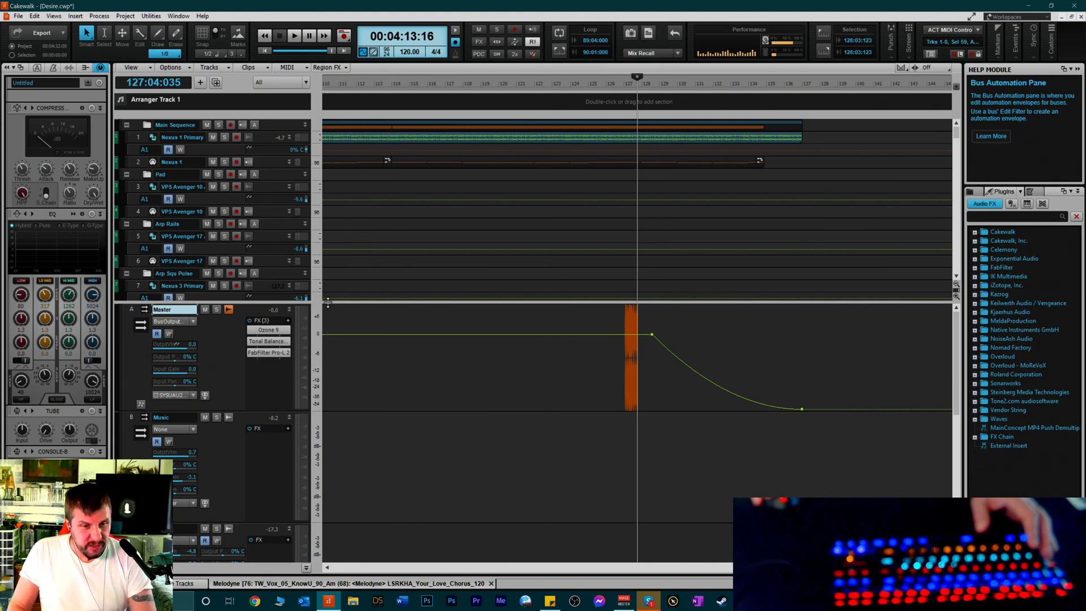
Look at the Master bus's volume envelope in the measures before the ending and return to the final fade
{"action": "left_click_drag", "start_coordinate": [739, 567], "coordinate": [670, 568]}
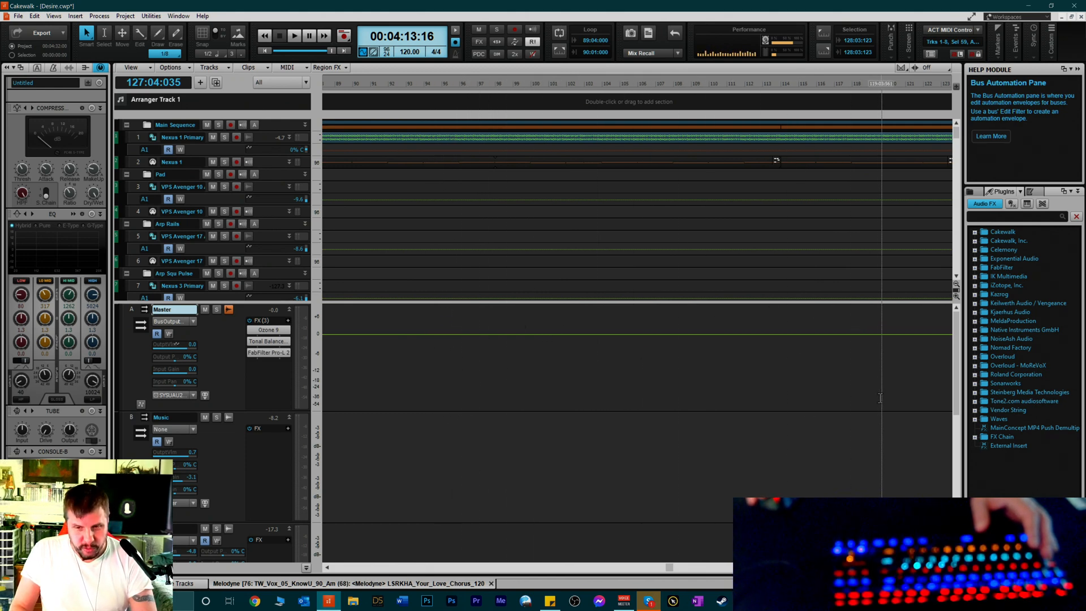
{"action": "left_click_drag", "start_coordinate": [669, 569], "coordinate": [673, 567]}
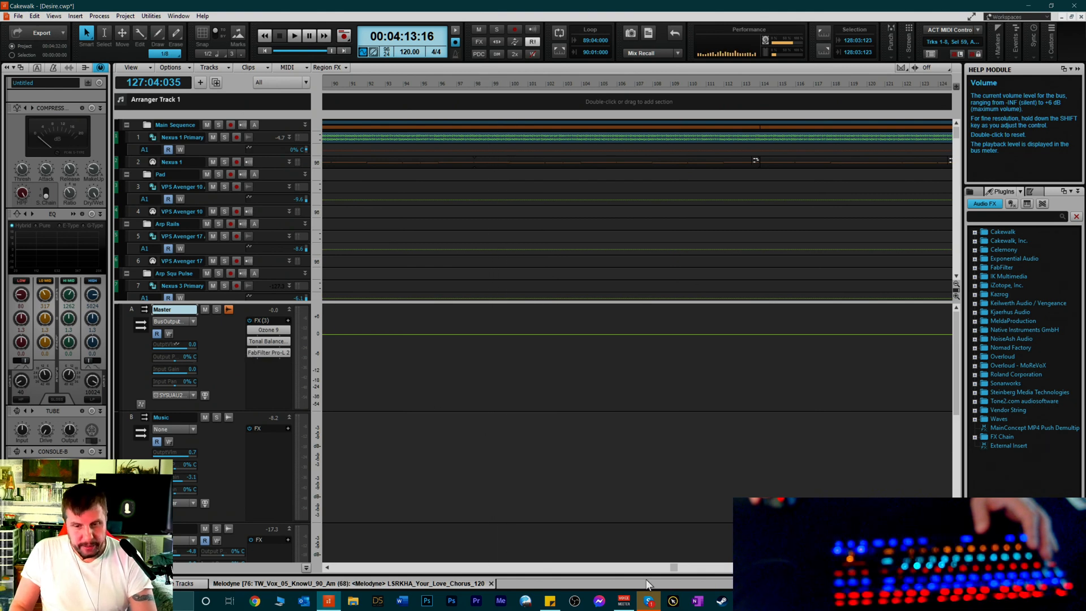
{"action": "left_click_drag", "start_coordinate": [675, 569], "coordinate": [791, 569]}
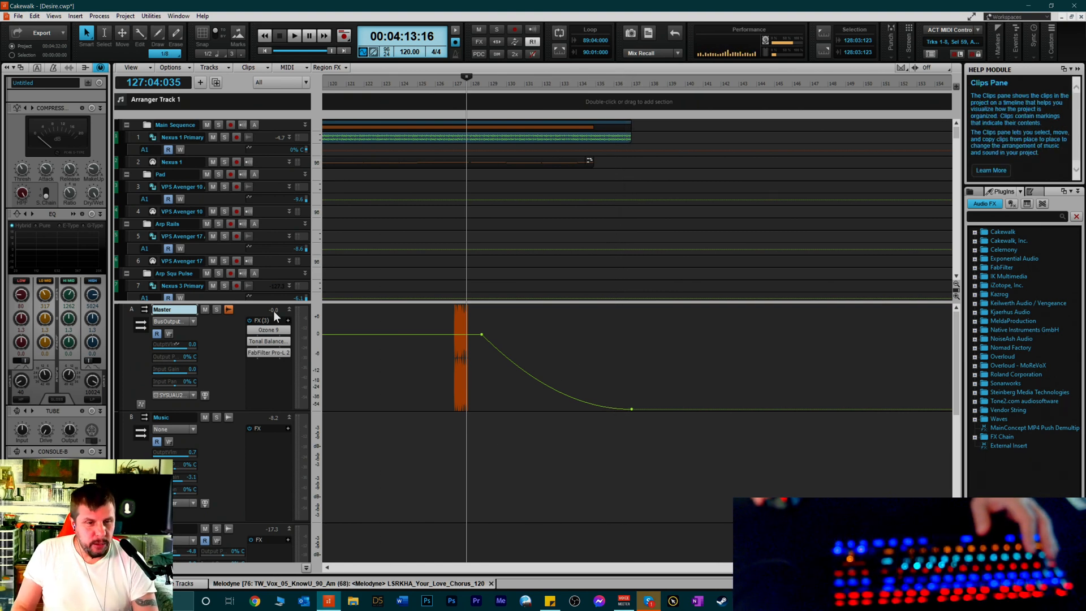
Enlarge the track area and look through the tracks from Main Sequence down to Arp Beep at the song's ending
{"action": "left_click_drag", "start_coordinate": [270, 300], "coordinate": [295, 496]}
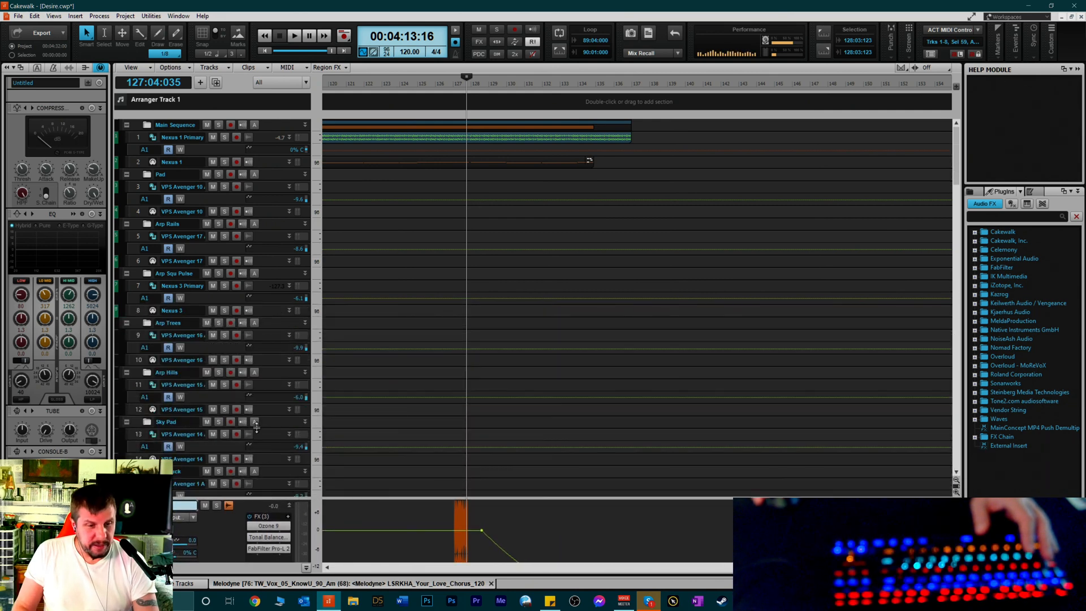
{"action": "scroll", "coordinate": [256, 428], "scroll_direction": "down", "scroll_amount": 3}
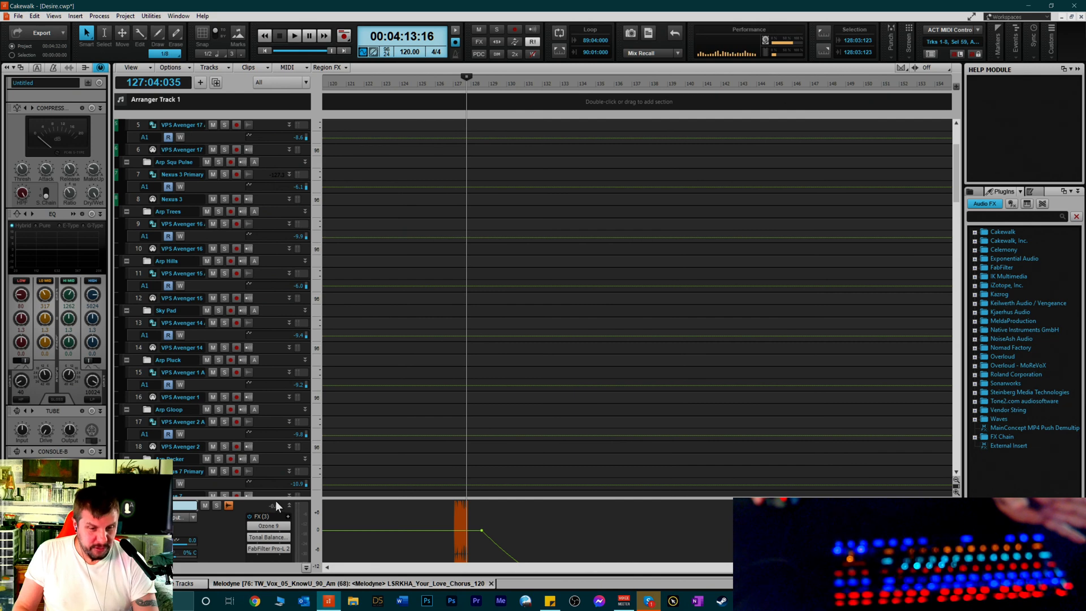
{"action": "left_click_drag", "start_coordinate": [283, 498], "coordinate": [286, 519]}
{"action": "scroll", "coordinate": [499, 399], "scroll_direction": "up", "scroll_amount": 3}
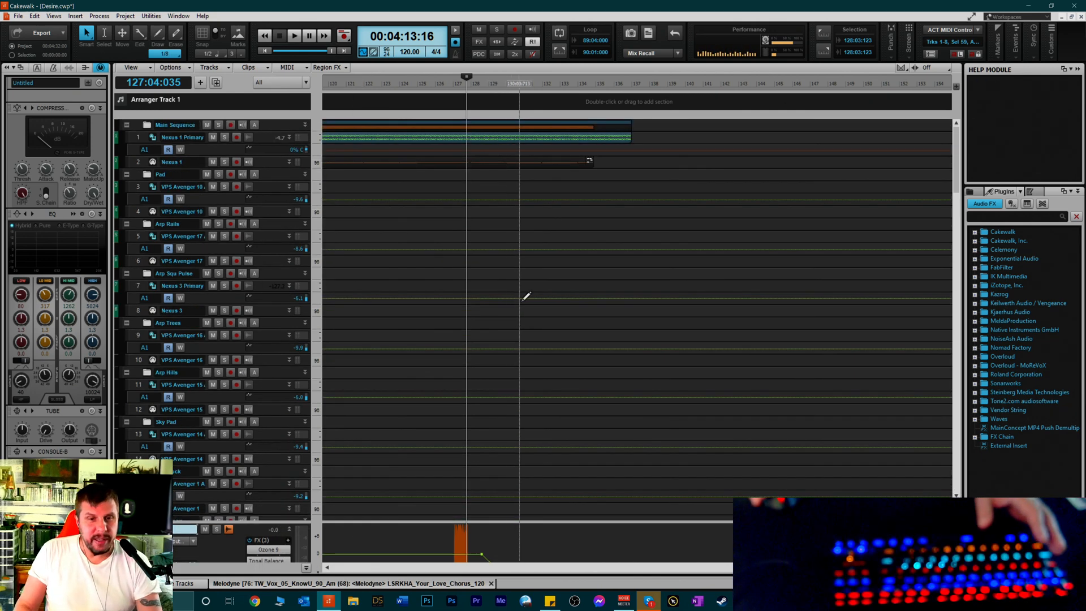
{"action": "scroll", "coordinate": [634, 260], "scroll_direction": "down", "scroll_amount": 18}
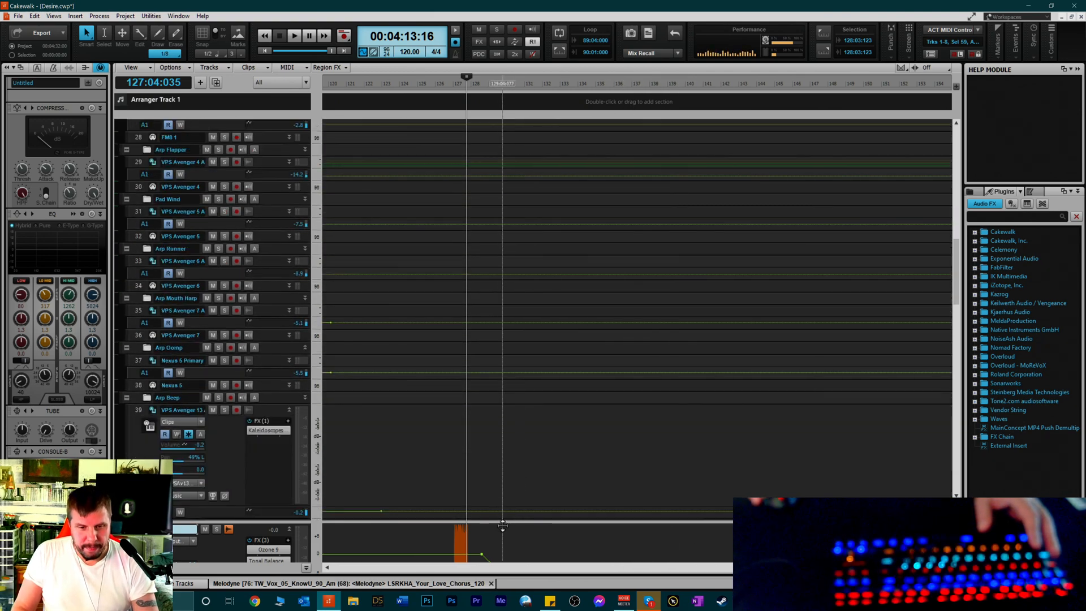
{"action": "left_click", "coordinate": [229, 443]}
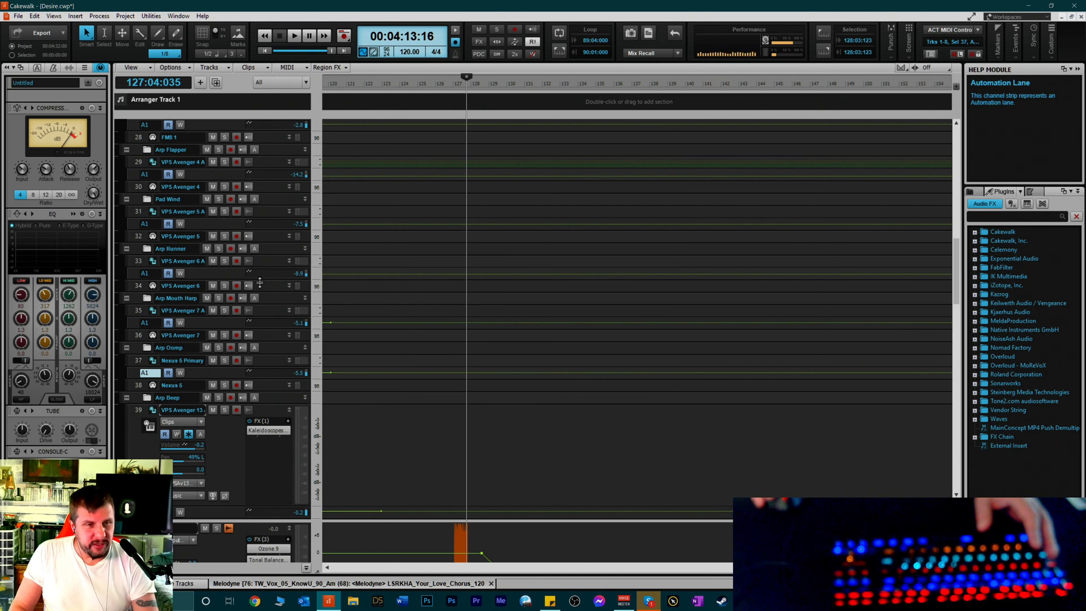
{"action": "scroll", "coordinate": [202, 468], "scroll_direction": "down", "scroll_amount": 1}
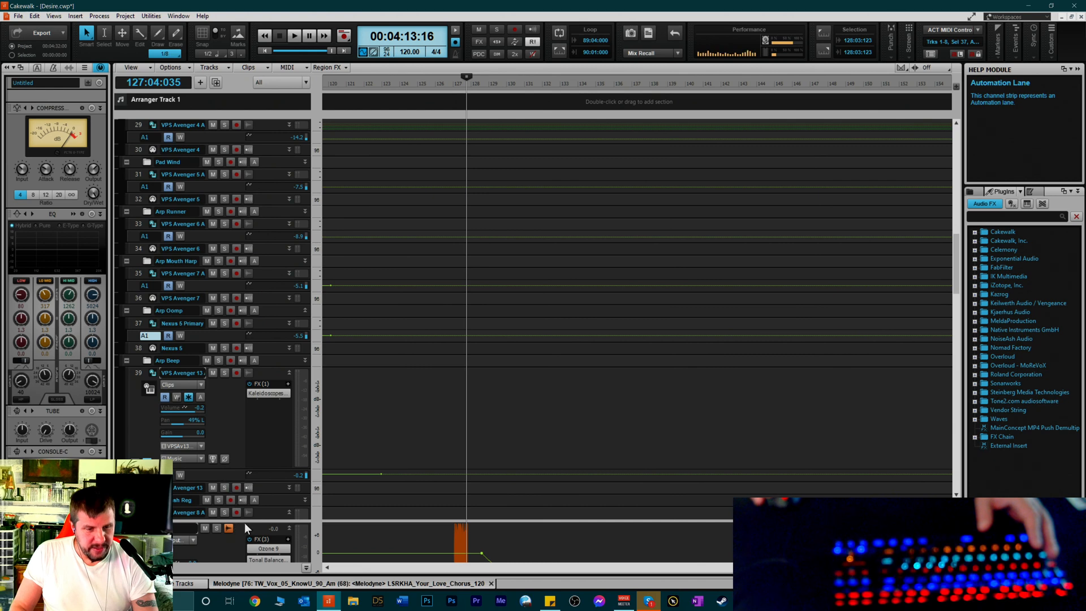
Bring the buses back into view and select all of them together with the Master volume envelope
{"action": "left_click_drag", "start_coordinate": [245, 520], "coordinate": [243, 241]}
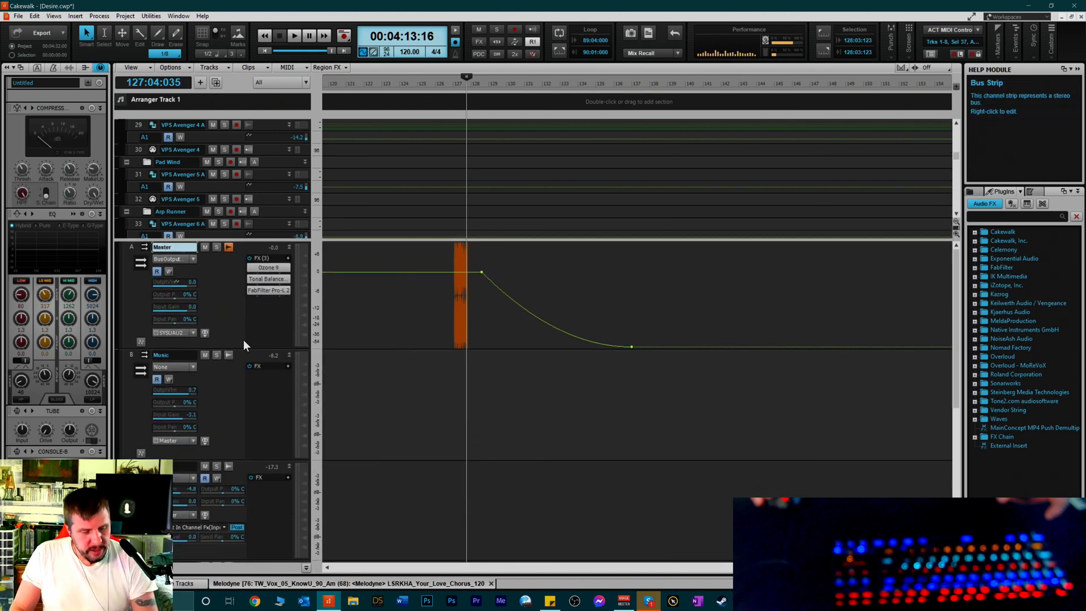
{"action": "key", "text": "ctrl+a"}
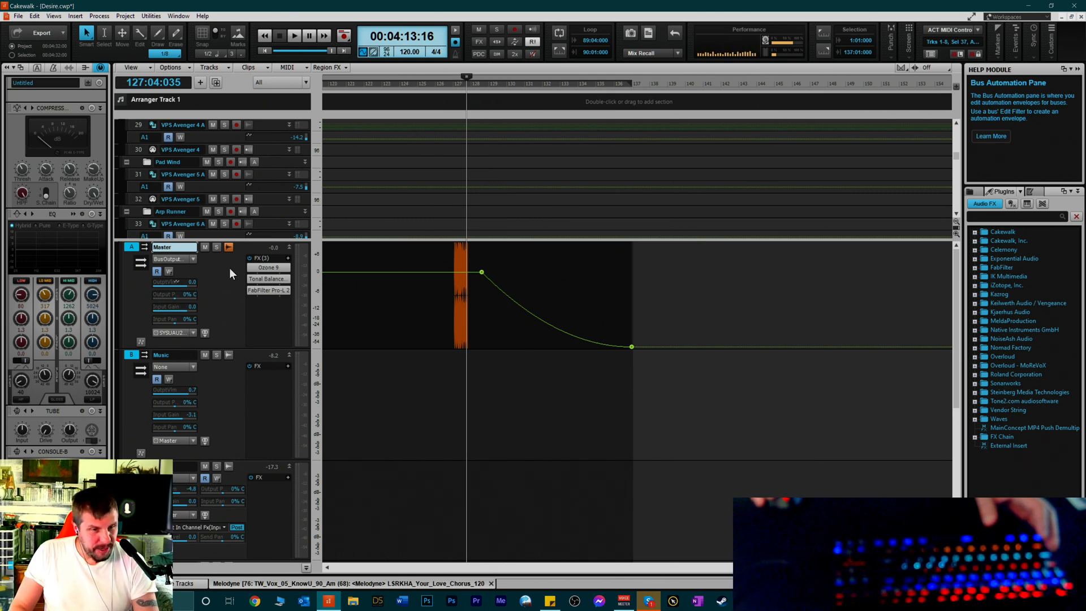
{"action": "left_click_drag", "start_coordinate": [245, 241], "coordinate": [245, 376]}
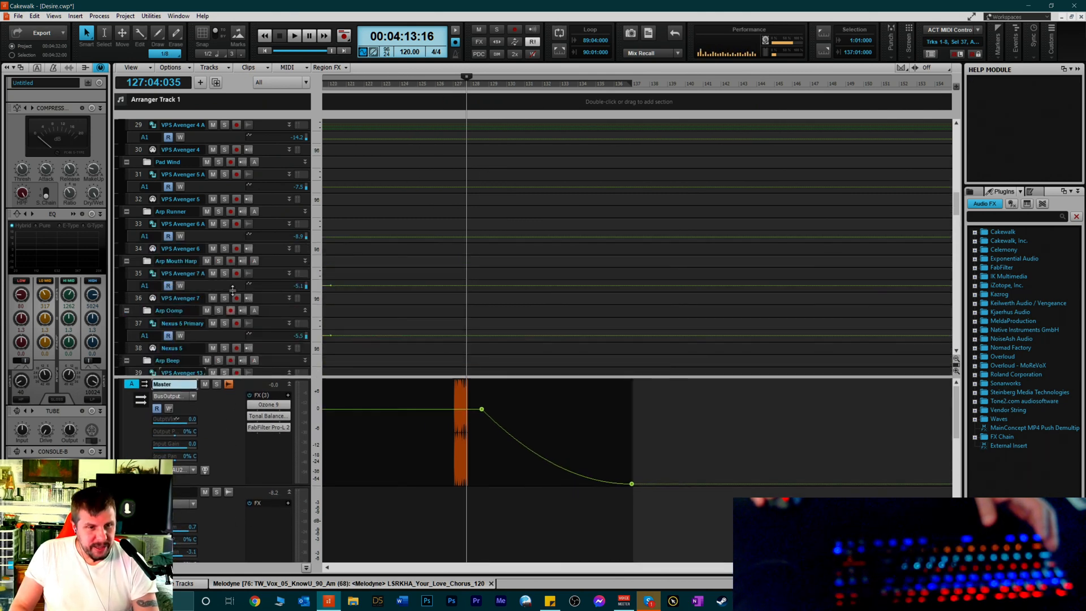
Make track 39 in the Arp Beep folder active and select all tracks with their clips and envelopes
{"action": "scroll", "coordinate": [221, 240], "scroll_direction": "down", "scroll_amount": 5}
{"action": "left_click", "coordinate": [229, 268]}
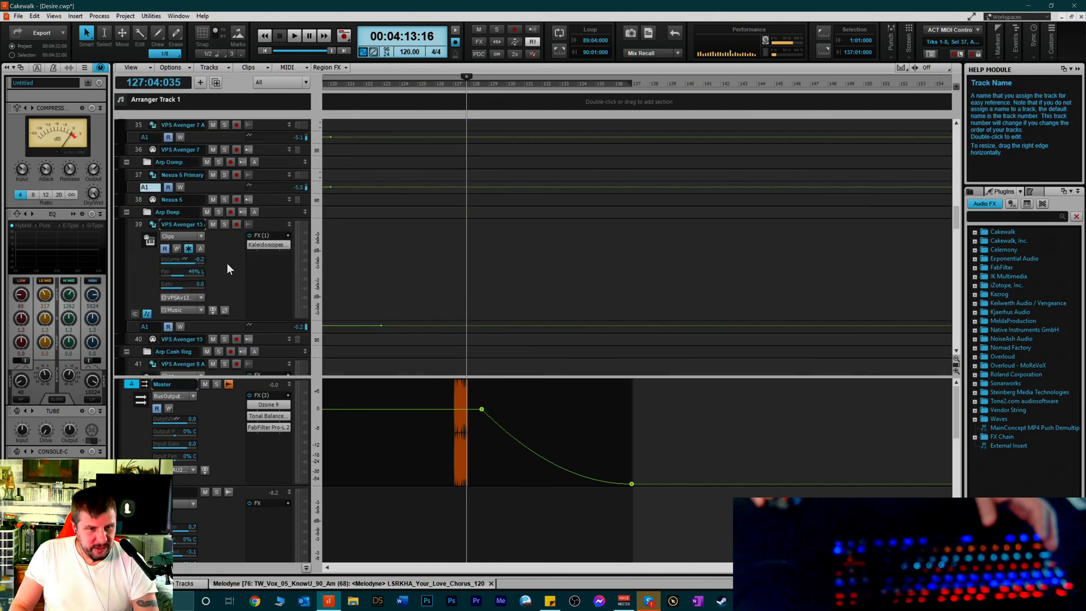
{"action": "key", "text": "ctrl+a"}
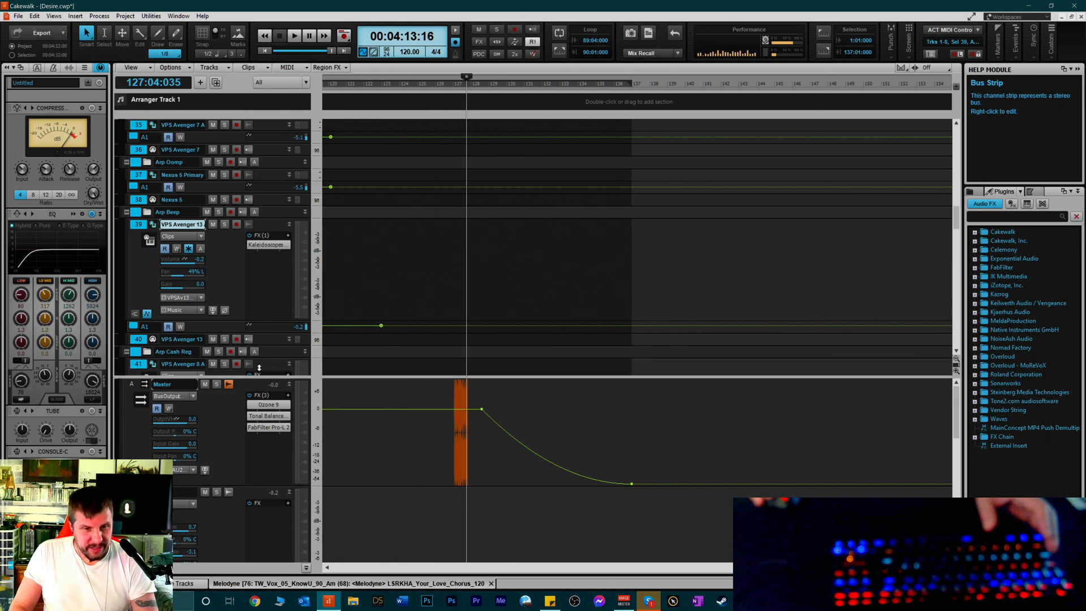
Enlarge the track area and examine the selection across the tracks from Arp Beep to the vocals and back up to Main Sequence
{"action": "left_click_drag", "start_coordinate": [262, 375], "coordinate": [261, 518]}
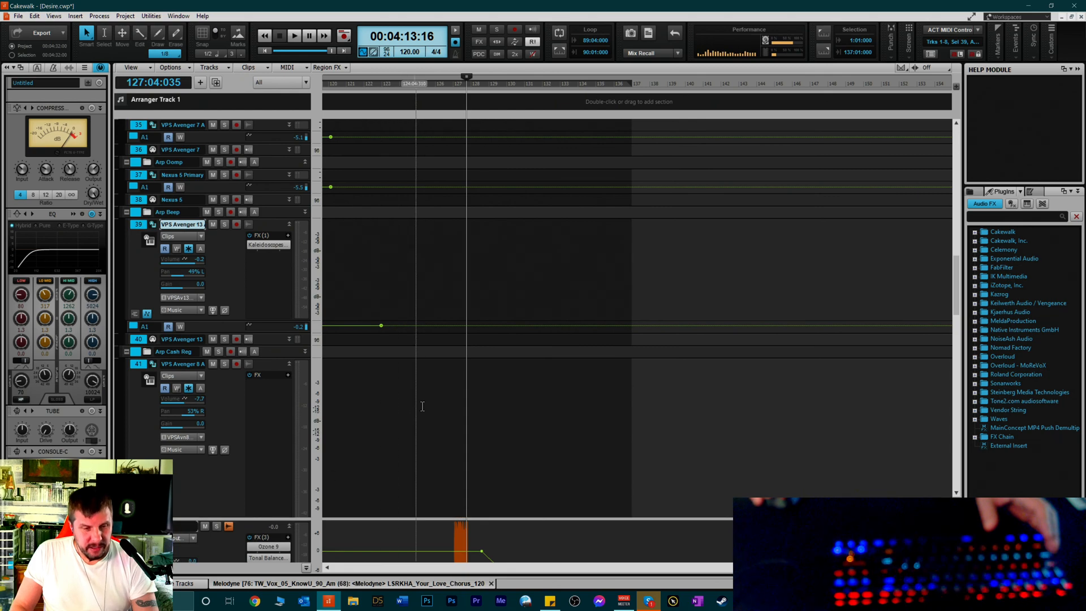
{"action": "scroll", "coordinate": [445, 368], "scroll_direction": "down", "scroll_amount": 3}
{"action": "scroll", "coordinate": [444, 368], "scroll_direction": "down", "scroll_amount": 10}
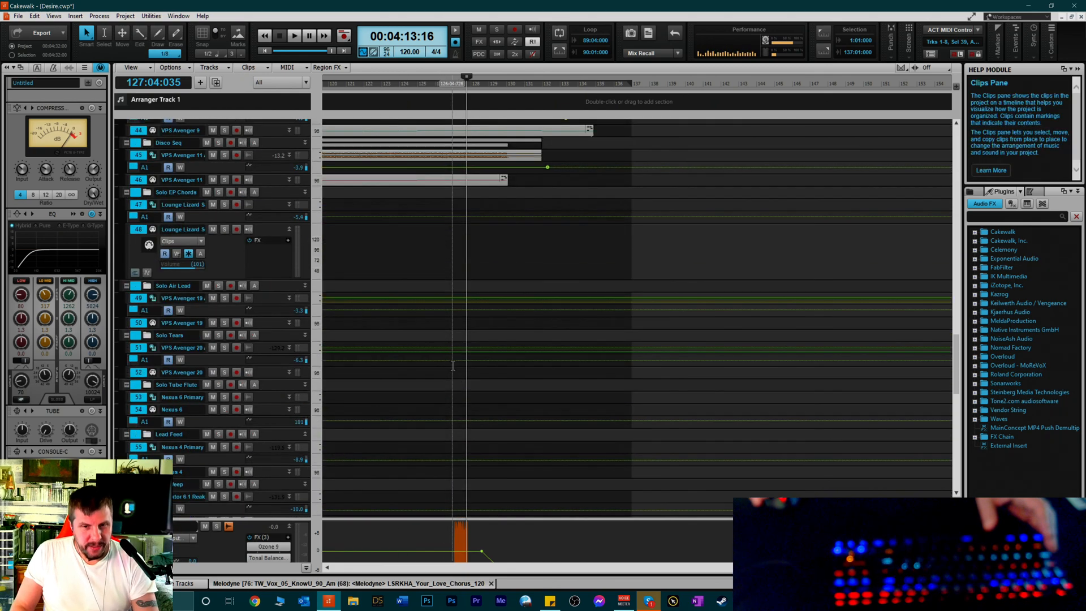
{"action": "scroll", "coordinate": [458, 361], "scroll_direction": "down", "scroll_amount": 10}
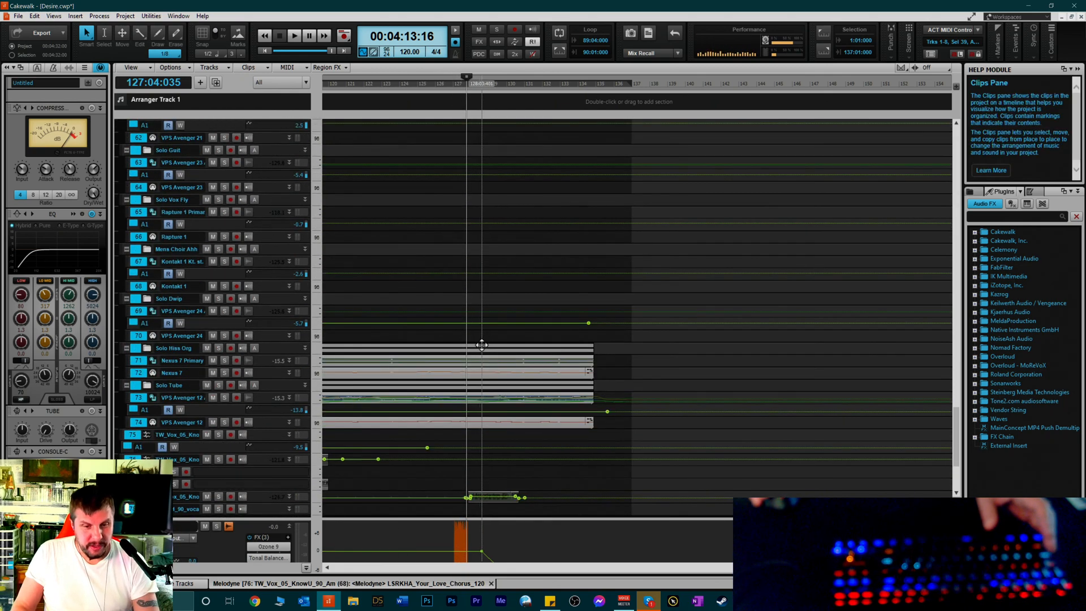
{"action": "scroll", "coordinate": [482, 344], "scroll_direction": "up", "scroll_amount": 15}
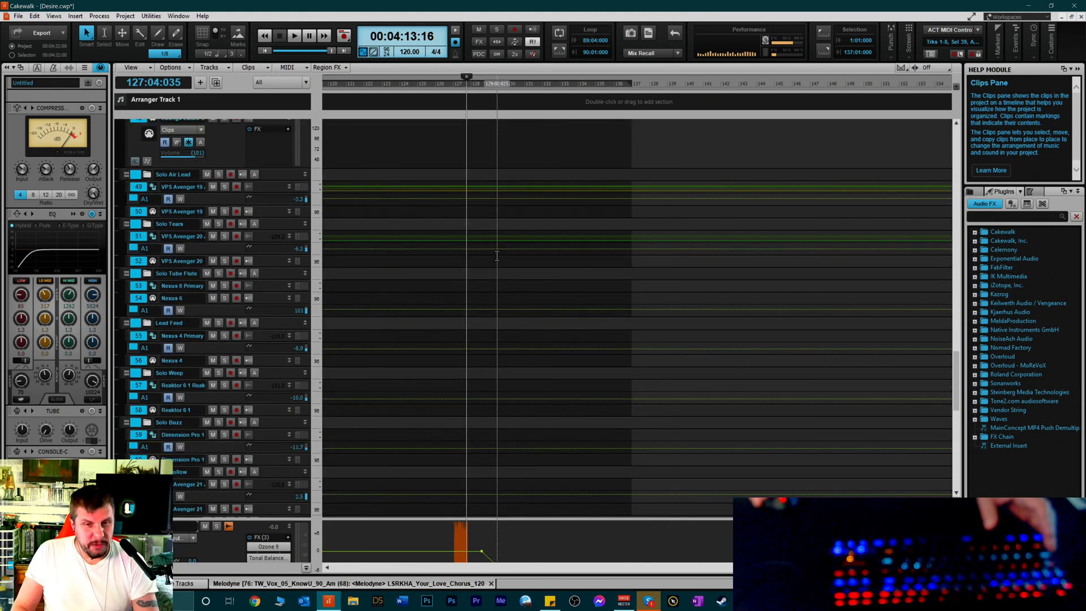
{"action": "scroll", "coordinate": [497, 254], "scroll_direction": "up", "scroll_amount": 10}
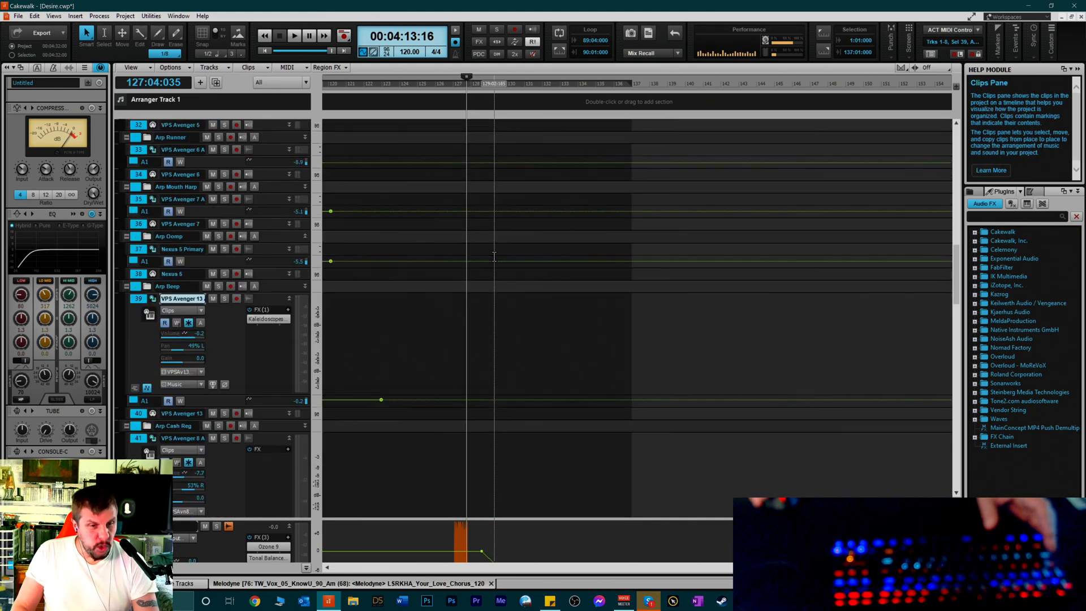
{"action": "scroll", "coordinate": [495, 256], "scroll_direction": "up", "scroll_amount": 10}
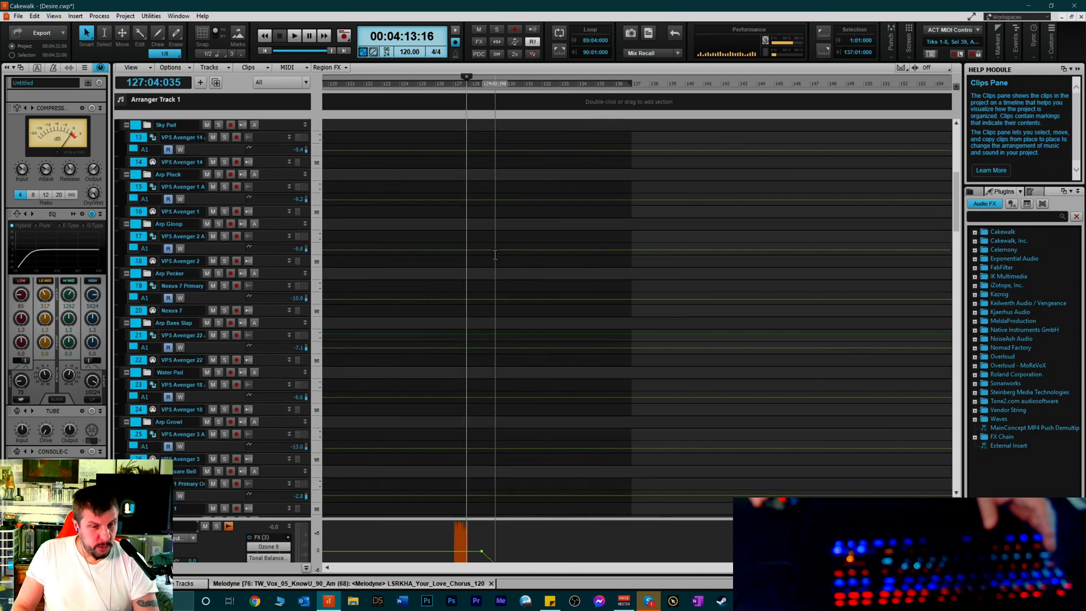
{"action": "scroll", "coordinate": [499, 255], "scroll_direction": "up", "scroll_amount": 10}
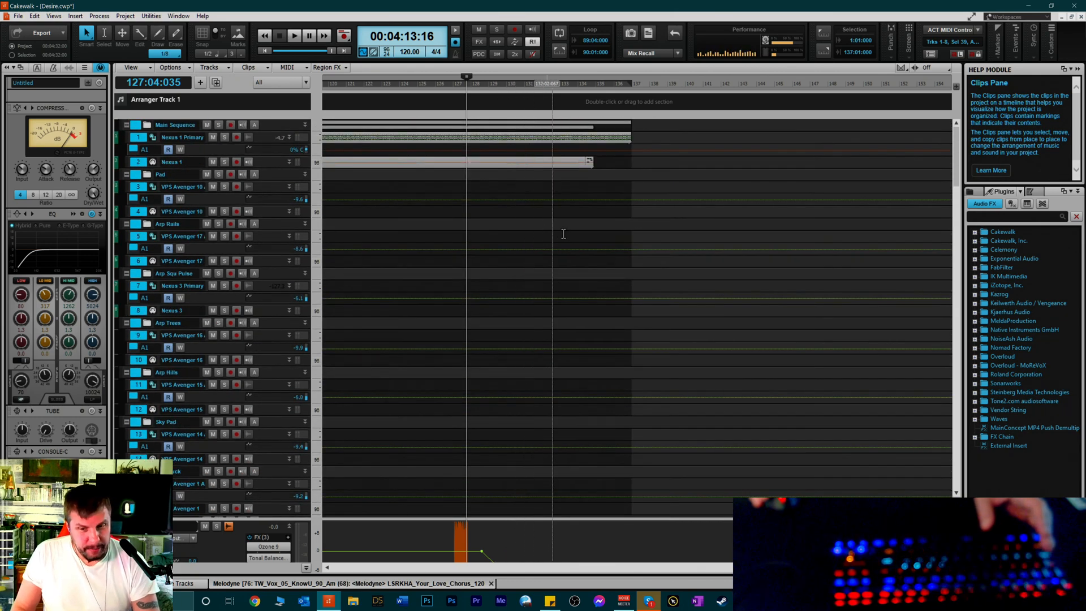
Go to the vocal tracks at the end of the track list and make take lane T2 of track 76 active
{"action": "left_click_drag", "start_coordinate": [957, 147], "coordinate": [976, 386]}
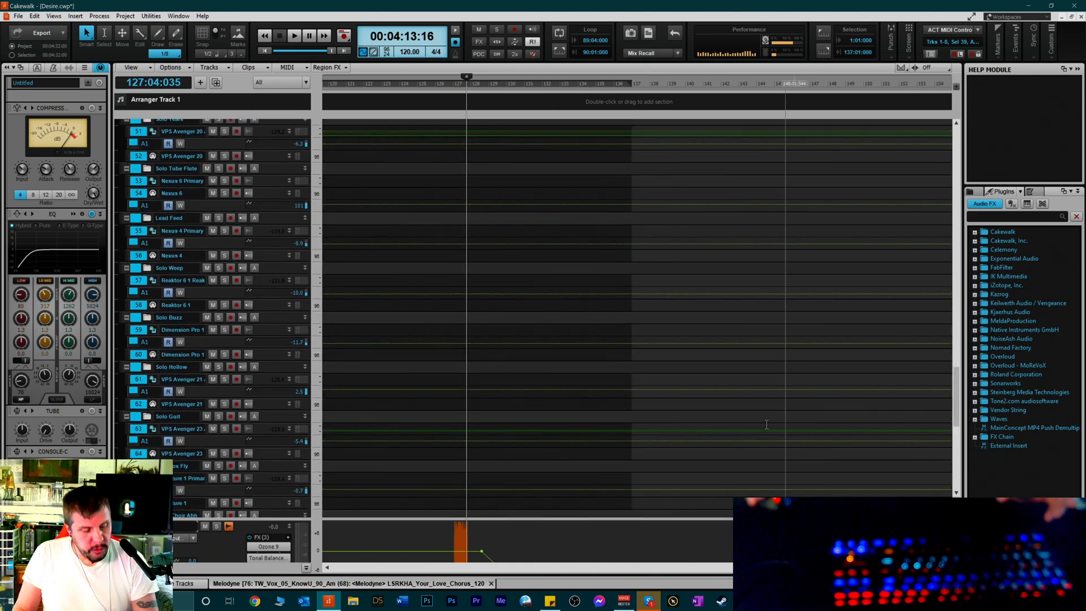
{"action": "scroll", "coordinate": [233, 431], "scroll_direction": "down", "scroll_amount": 8}
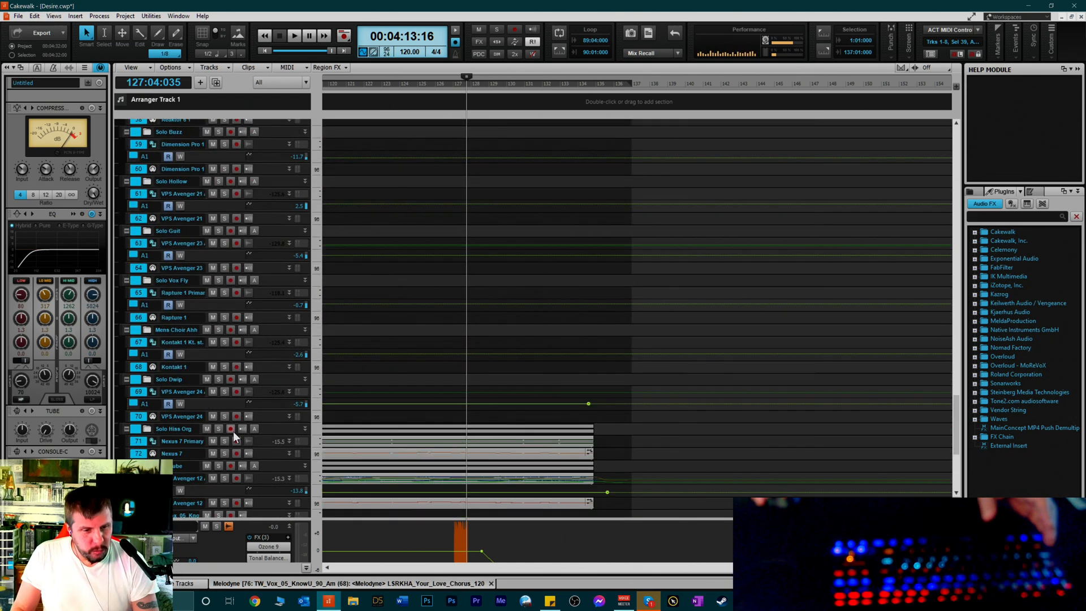
{"action": "left_click", "coordinate": [221, 366]}
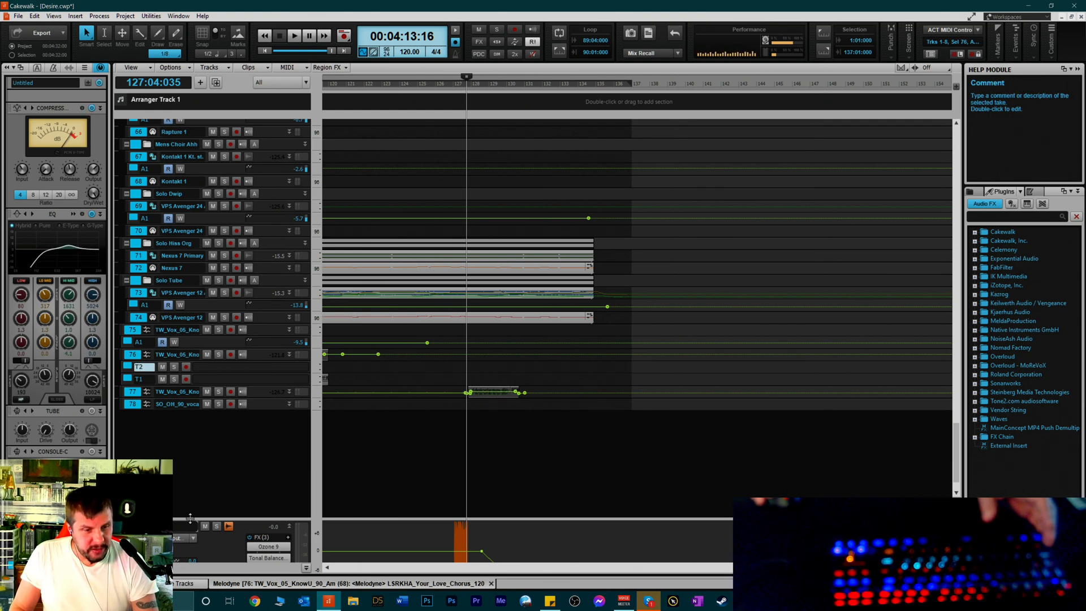
Show the Master bus, mute and unmute it, and enlarge the track area again
{"action": "left_click_drag", "start_coordinate": [190, 518], "coordinate": [200, 271]}
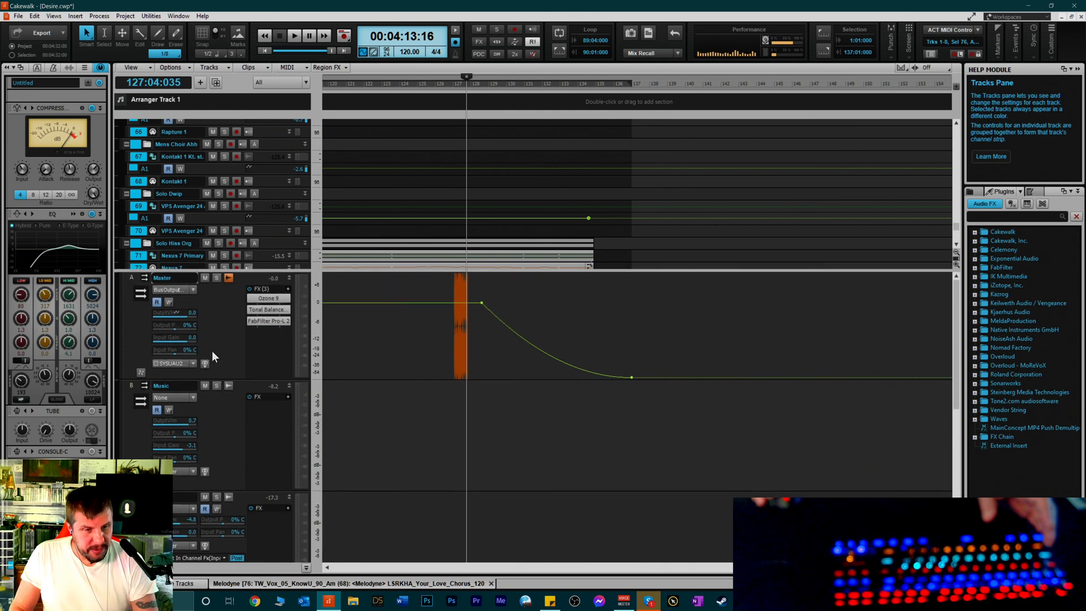
{"action": "left_click", "coordinate": [209, 277]}
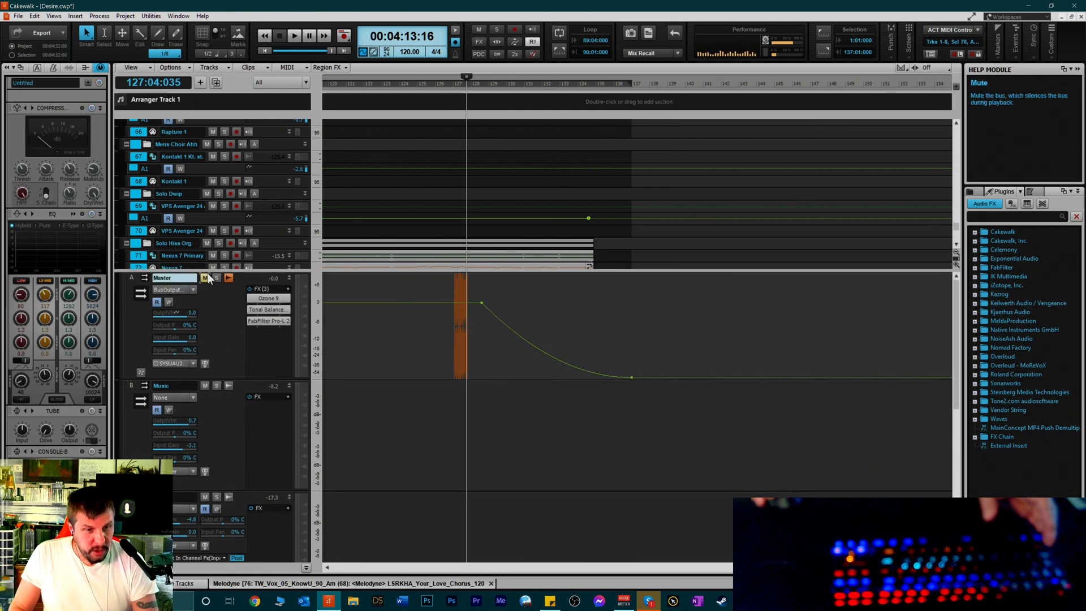
{"action": "left_click", "coordinate": [207, 277]}
{"action": "left_click_drag", "start_coordinate": [218, 271], "coordinate": [228, 517]}
Clear the selection with the playhead placed in measure 123 and select all tracks again
{"action": "left_click", "coordinate": [201, 444]}
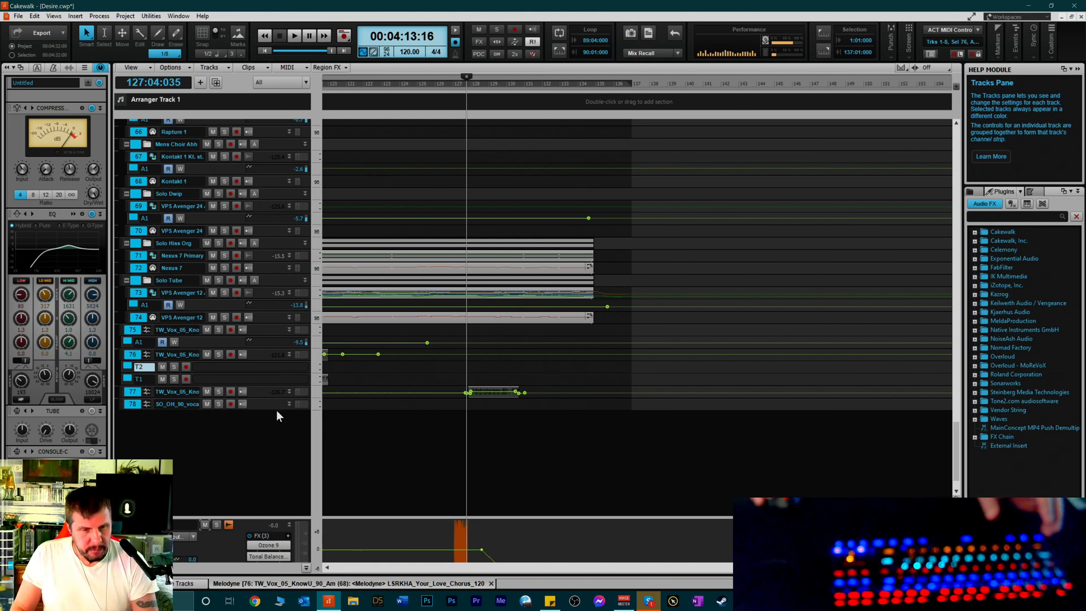
{"action": "left_click", "coordinate": [396, 446]}
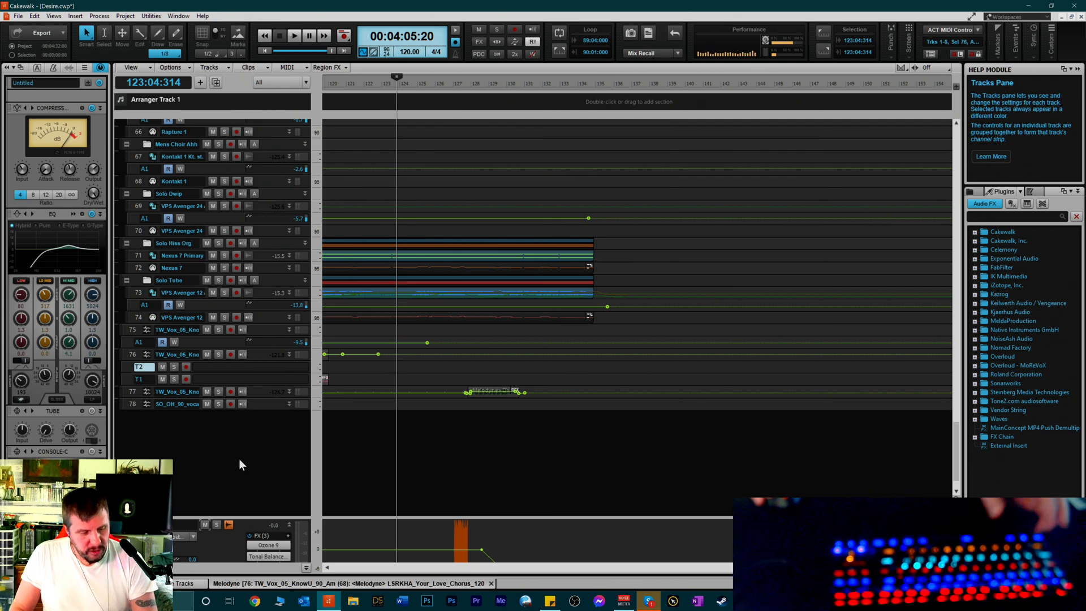
{"action": "key", "text": "ctrl+a"}
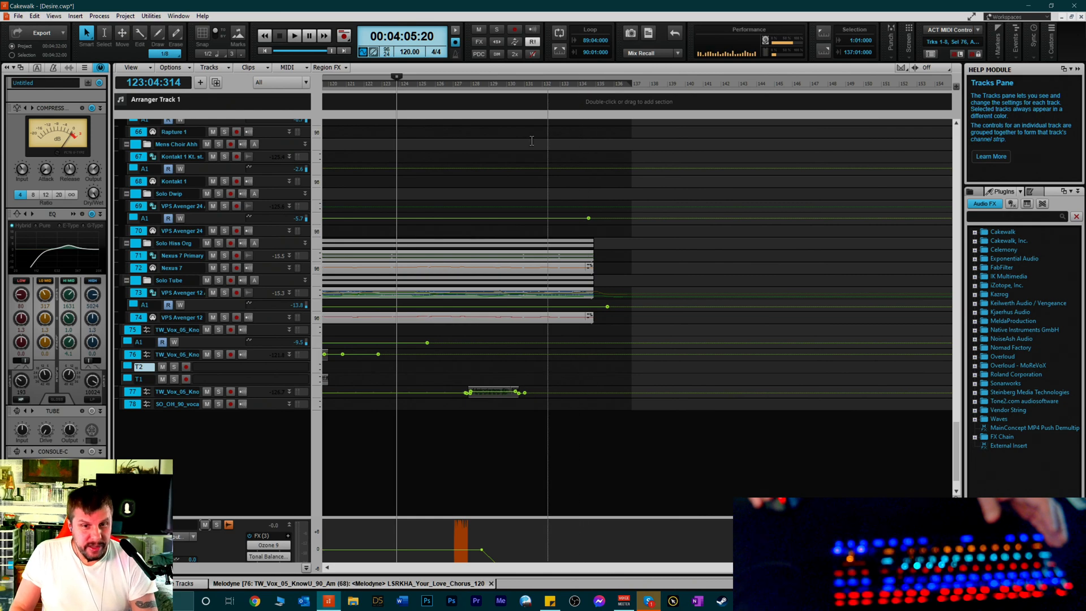
Check the selected range across the tracks from the vocals up to Arp Gloop and back down to Arp Cash Reg
{"action": "scroll", "coordinate": [397, 236], "scroll_direction": "up", "scroll_amount": 4}
{"action": "scroll", "coordinate": [397, 237], "scroll_direction": "up", "scroll_amount": 3}
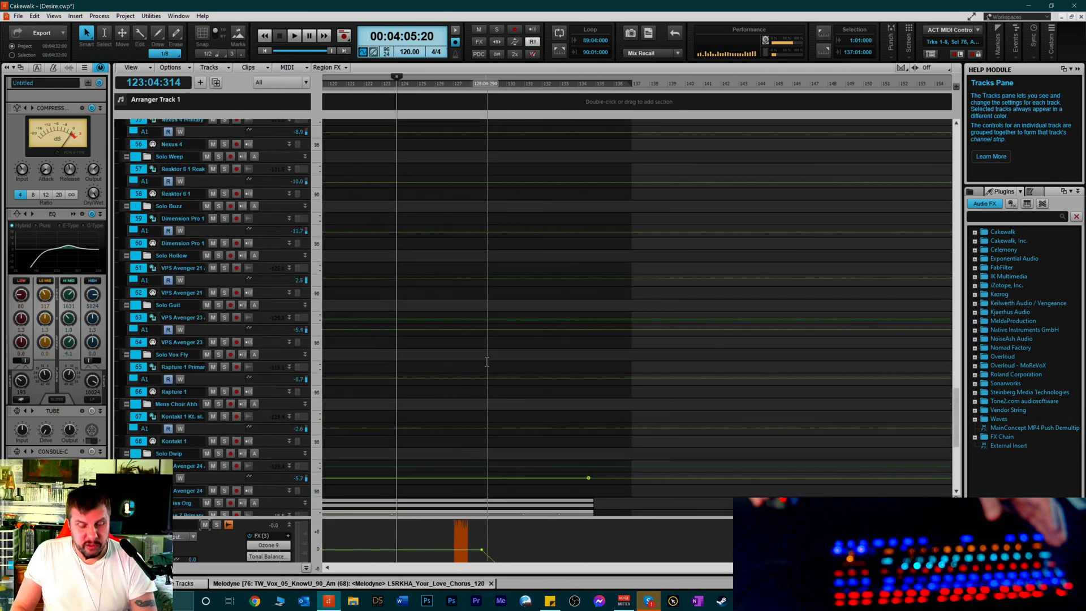
{"action": "scroll", "coordinate": [492, 368], "scroll_direction": "down", "scroll_amount": 5}
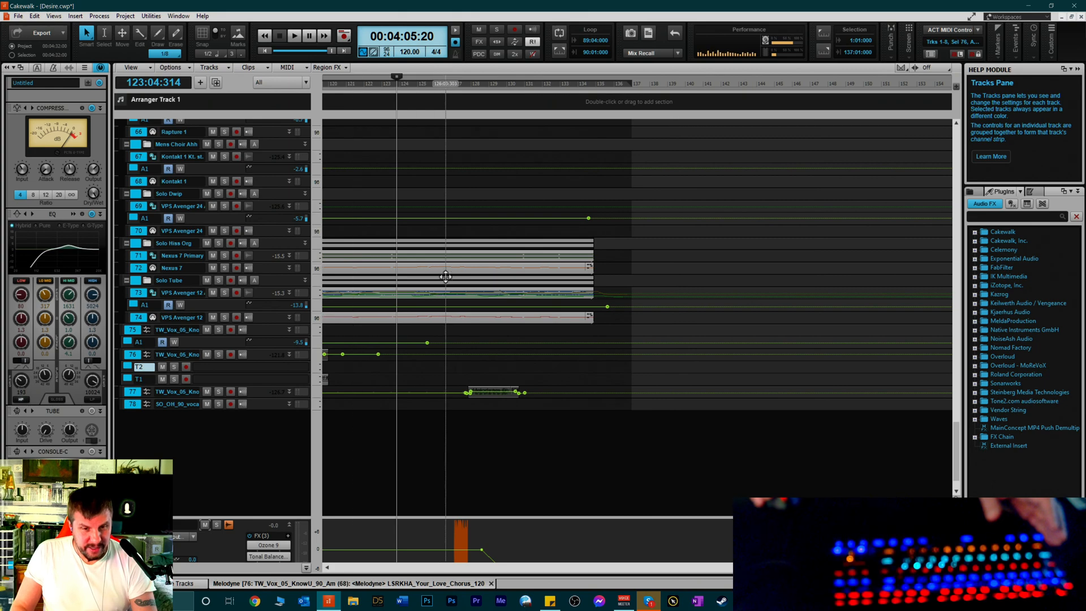
{"action": "scroll", "coordinate": [452, 266], "scroll_direction": "up", "scroll_amount": 4}
{"action": "scroll", "coordinate": [462, 262], "scroll_direction": "up", "scroll_amount": 5}
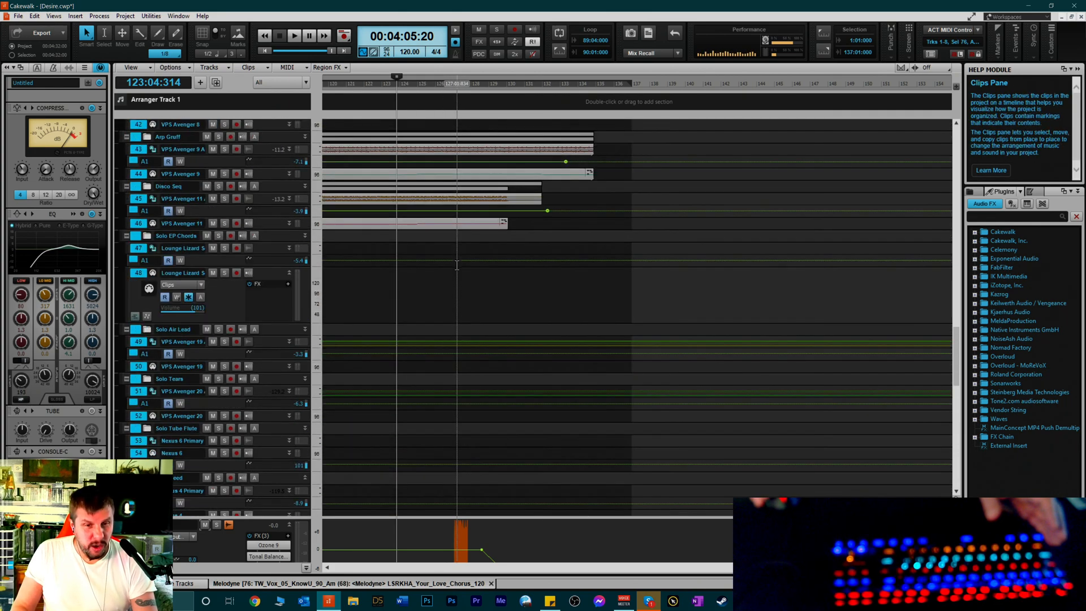
{"action": "scroll", "coordinate": [450, 203], "scroll_direction": "up", "scroll_amount": 6}
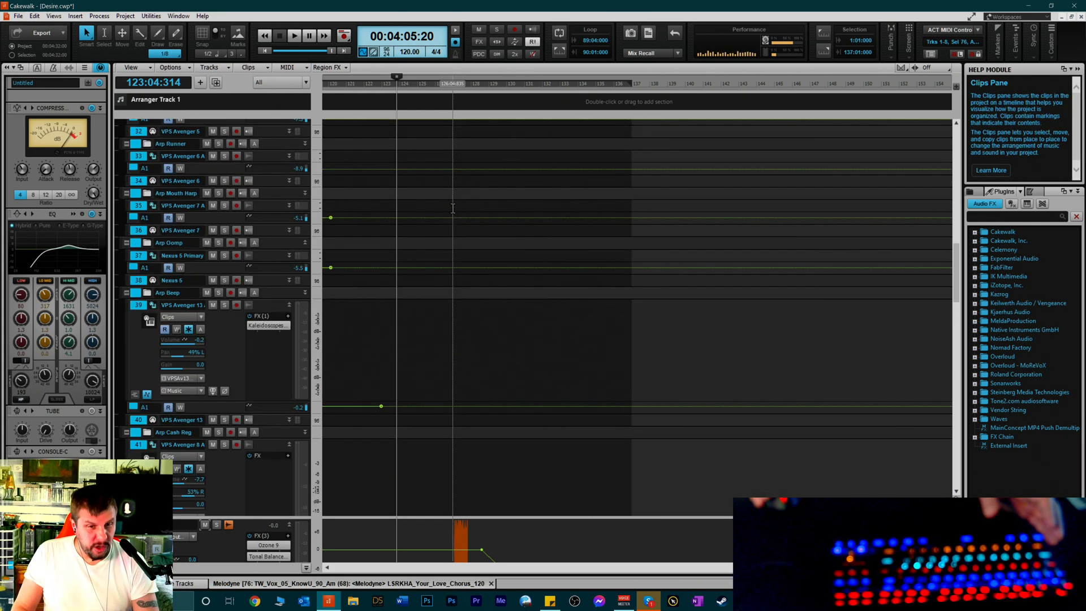
{"action": "scroll", "coordinate": [456, 212], "scroll_direction": "up", "scroll_amount": 4}
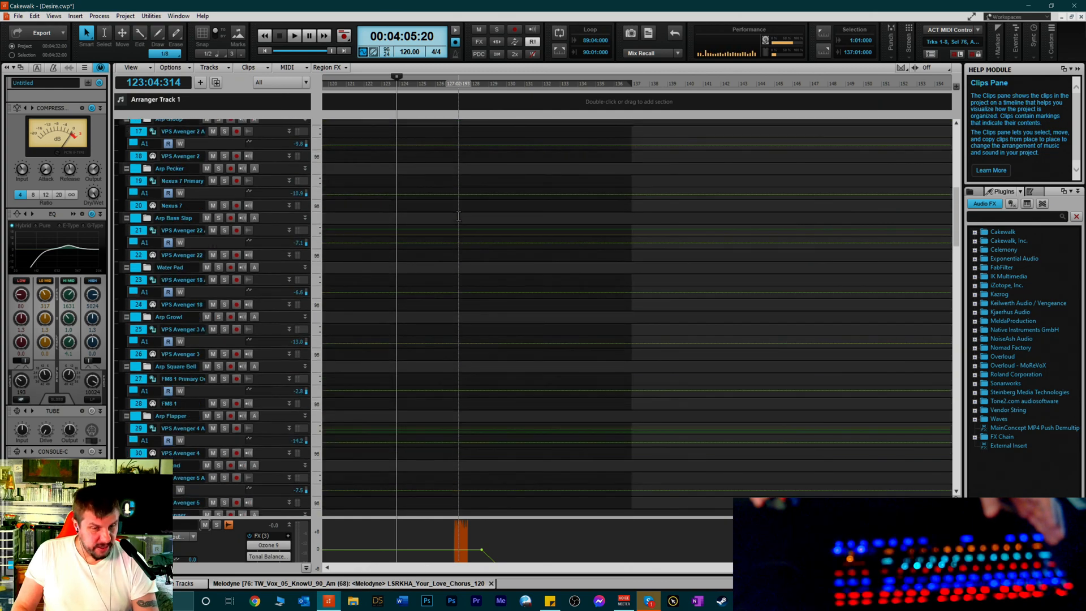
{"action": "scroll", "coordinate": [610, 229], "scroll_direction": "down", "scroll_amount": 8}
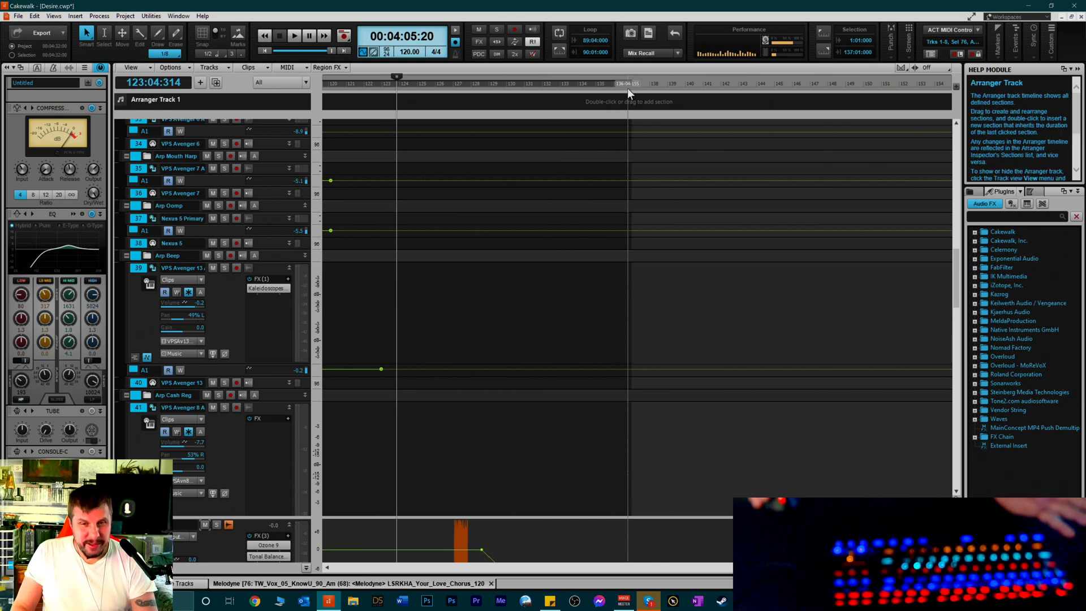
Compare the end of the selected range across the tracks up to Main Sequence with the end of the Master bus fade-out
{"action": "scroll", "coordinate": [635, 323], "scroll_direction": "down", "scroll_amount": 6}
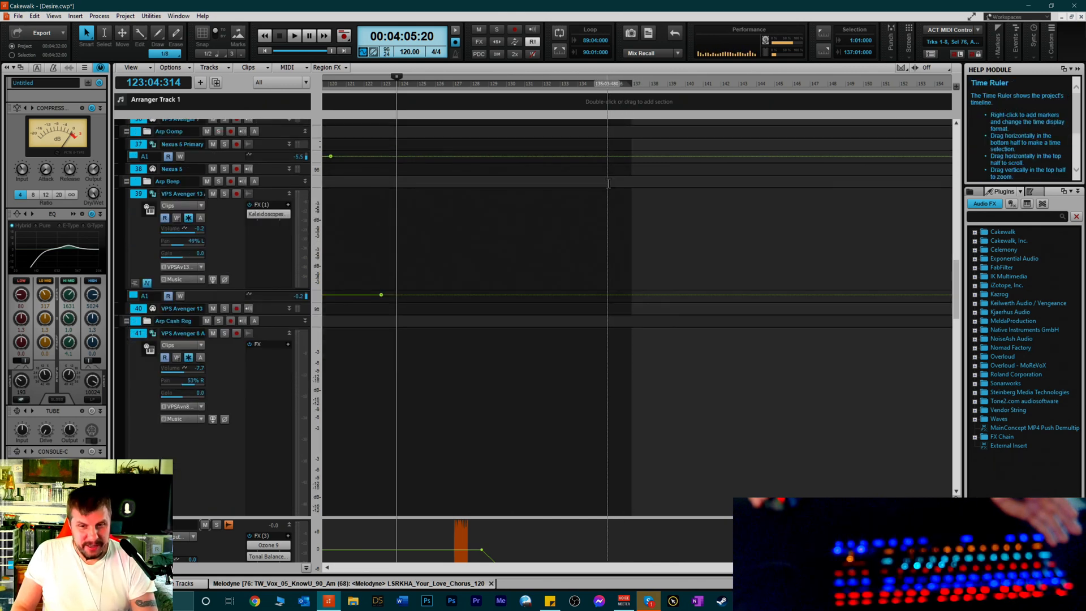
{"action": "scroll", "coordinate": [635, 323], "scroll_direction": "down", "scroll_amount": 5}
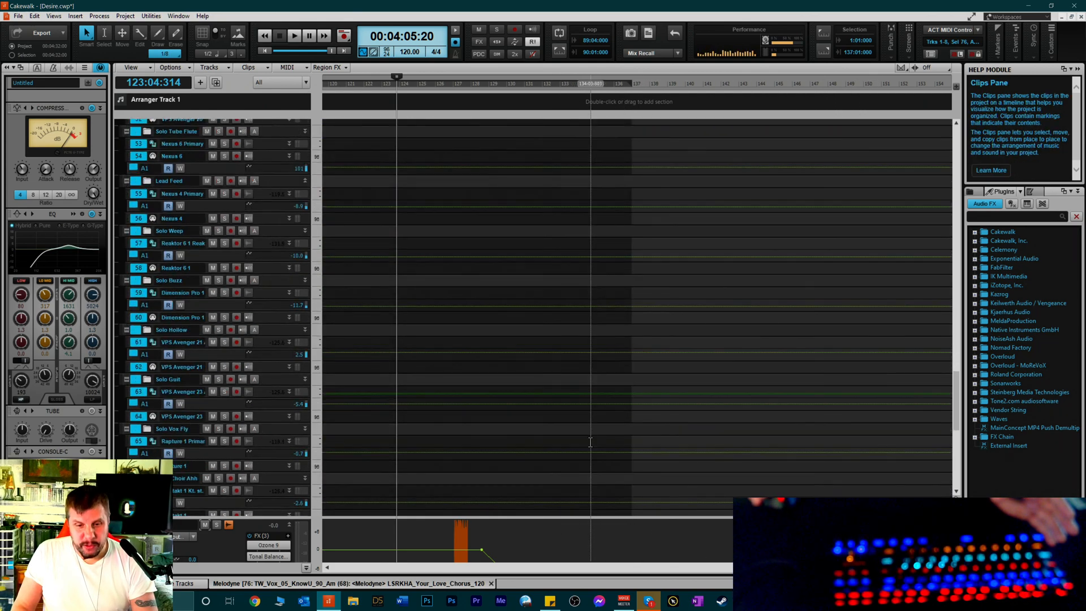
{"action": "scroll", "coordinate": [562, 396], "scroll_direction": "down", "scroll_amount": 3}
{"action": "left_click_drag", "start_coordinate": [567, 518], "coordinate": [569, 328]}
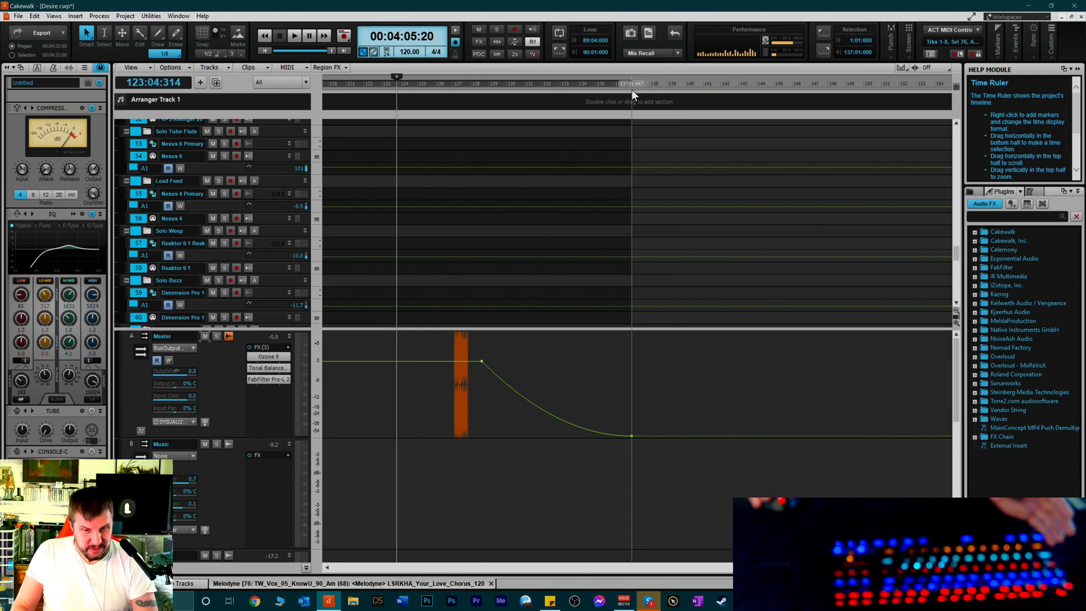
{"action": "scroll", "coordinate": [617, 174], "scroll_direction": "up", "scroll_amount": 5}
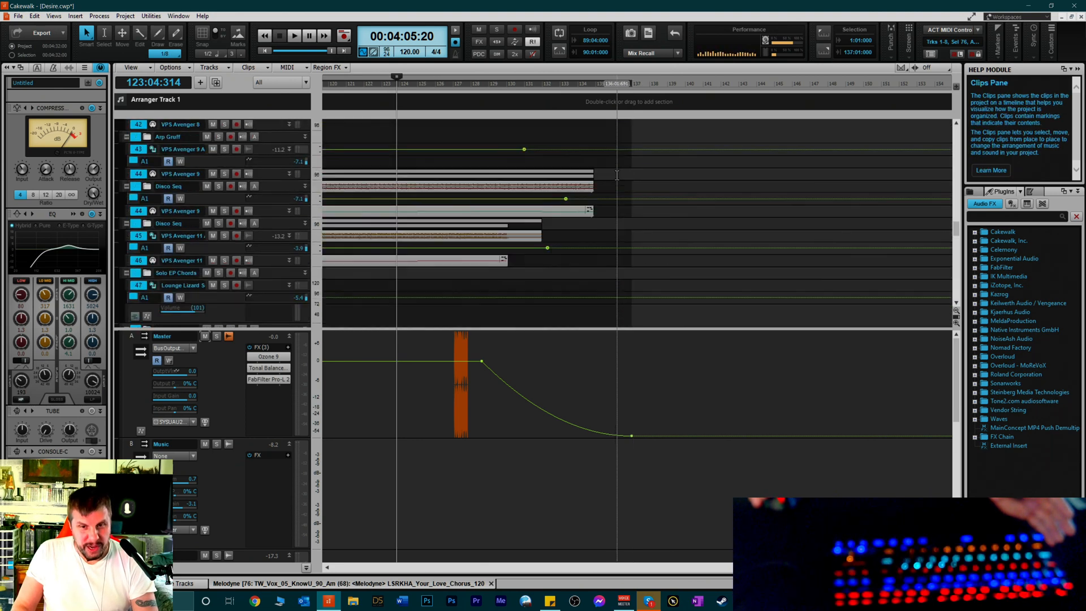
{"action": "scroll", "coordinate": [617, 175], "scroll_direction": "up", "scroll_amount": 5}
{"action": "scroll", "coordinate": [628, 162], "scroll_direction": "up", "scroll_amount": 5}
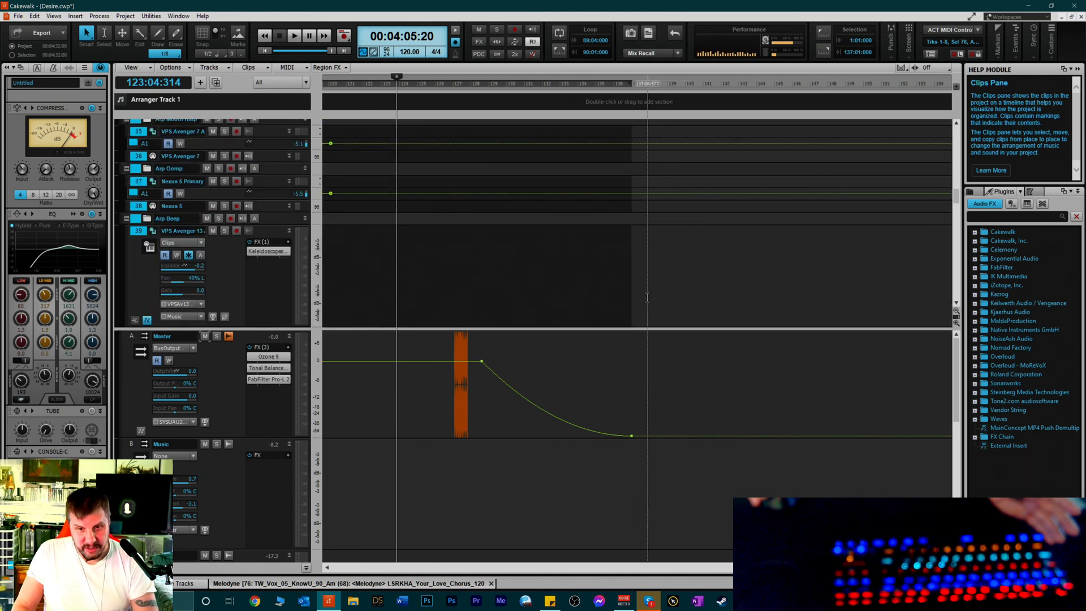
{"action": "scroll", "coordinate": [639, 199], "scroll_direction": "up", "scroll_amount": 12}
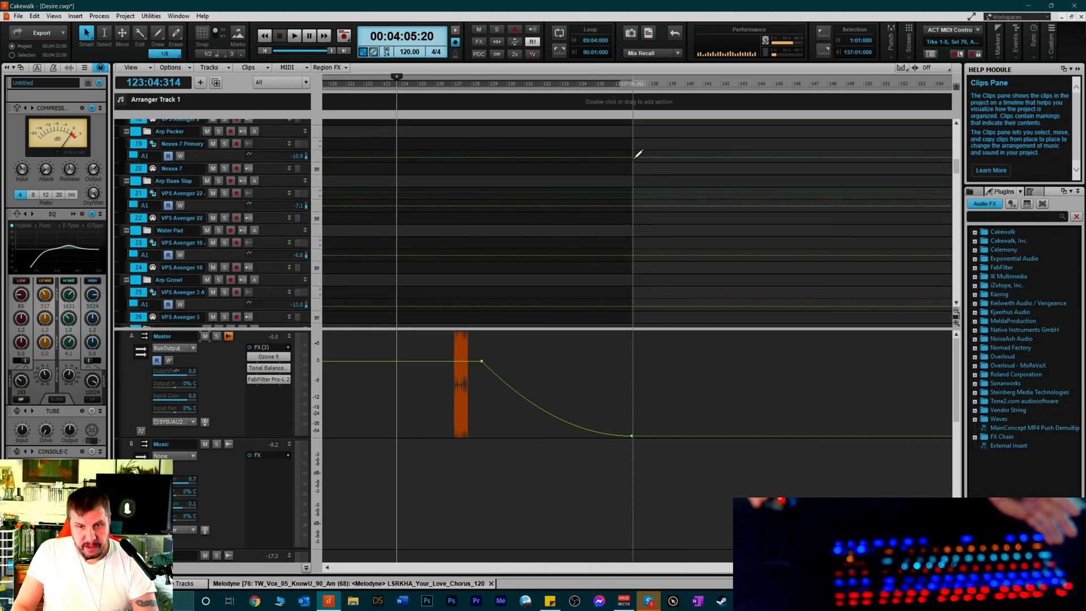
{"action": "scroll", "coordinate": [638, 156], "scroll_direction": "up", "scroll_amount": 10}
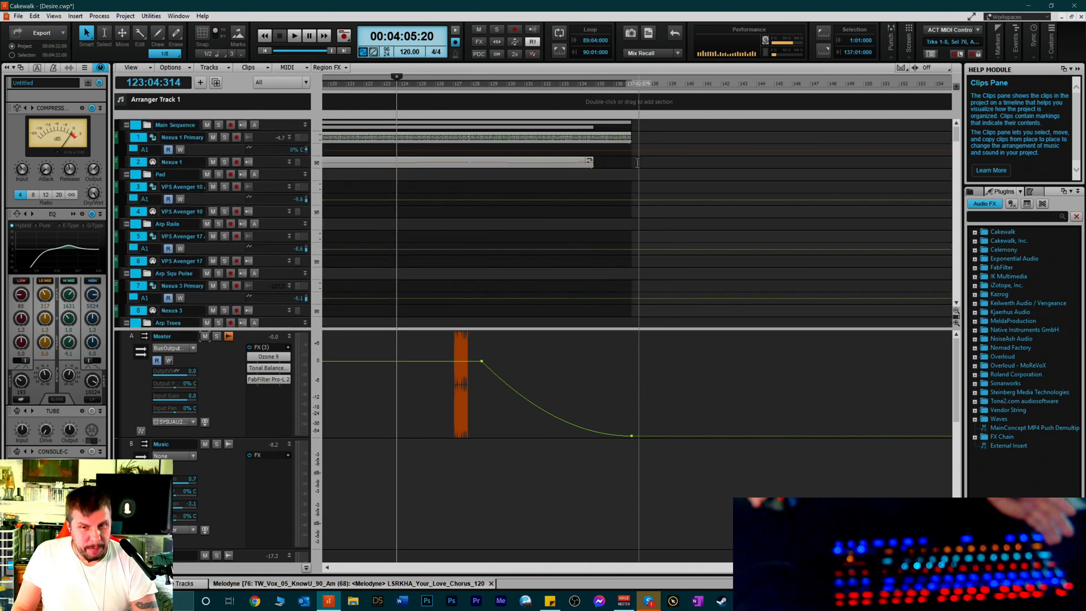
{"action": "scroll", "coordinate": [516, 187], "scroll_direction": "down", "scroll_amount": 6}
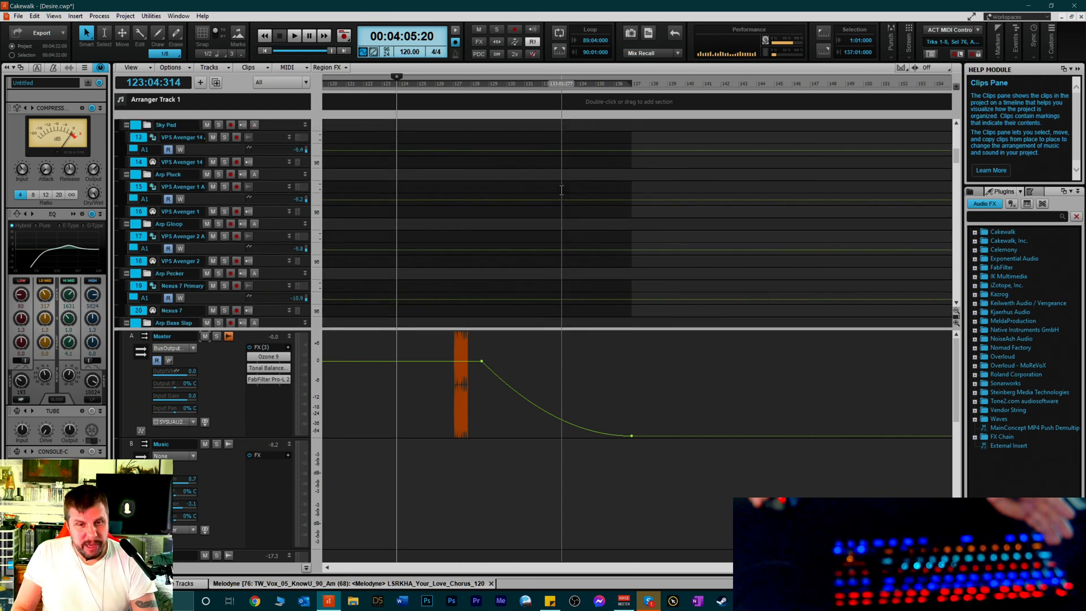
{"action": "scroll", "coordinate": [563, 189], "scroll_direction": "down", "scroll_amount": 4}
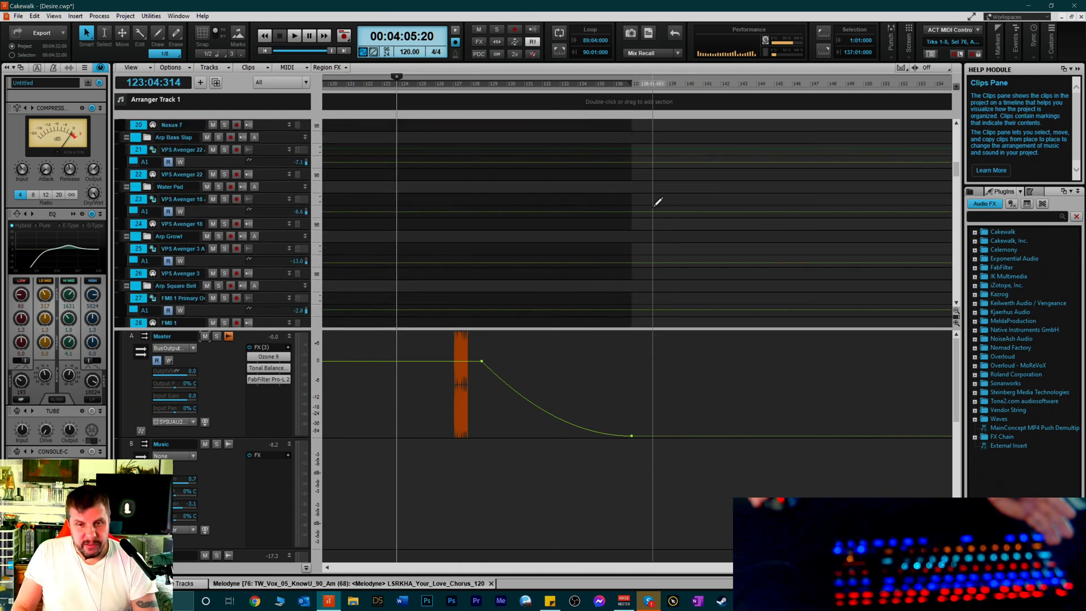
Place the playhead in measure 136 and then 153, enlarge the track area and go to the Solo EP Chords tracks
{"action": "left_click", "coordinate": [614, 84]}
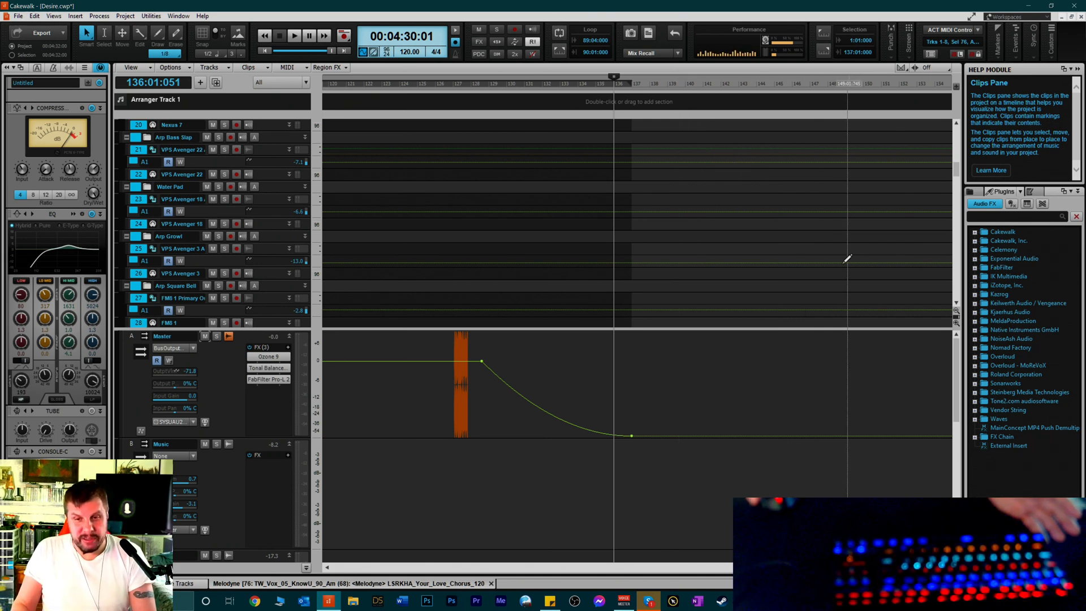
{"action": "left_click", "coordinate": [918, 84]}
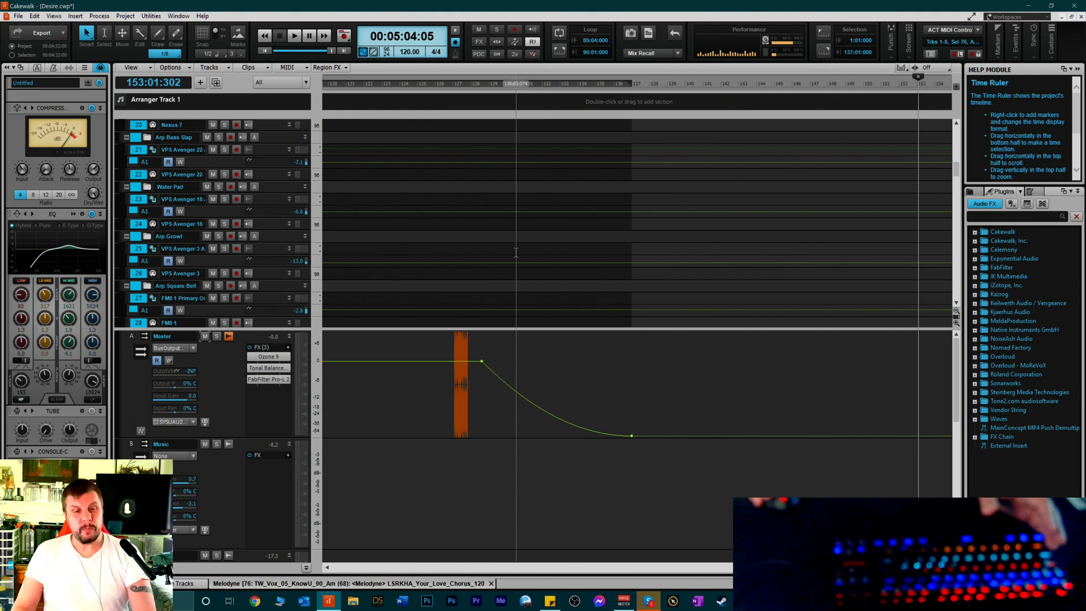
{"action": "left_click_drag", "start_coordinate": [551, 330], "coordinate": [574, 471]}
{"action": "scroll", "coordinate": [644, 385], "scroll_direction": "down", "scroll_amount": 10}
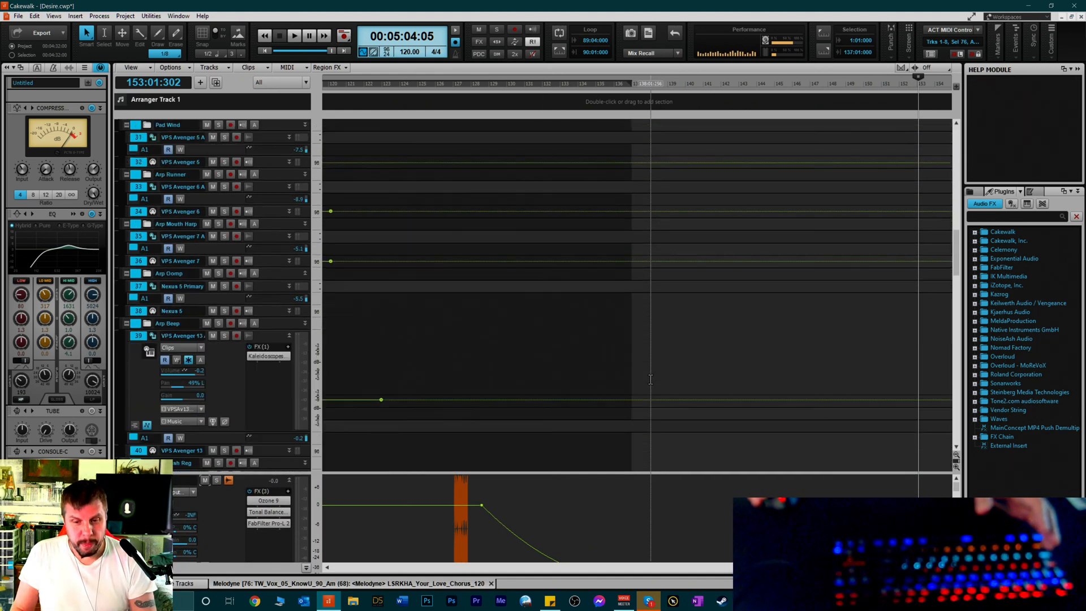
{"action": "scroll", "coordinate": [650, 379], "scroll_direction": "down", "scroll_amount": 2}
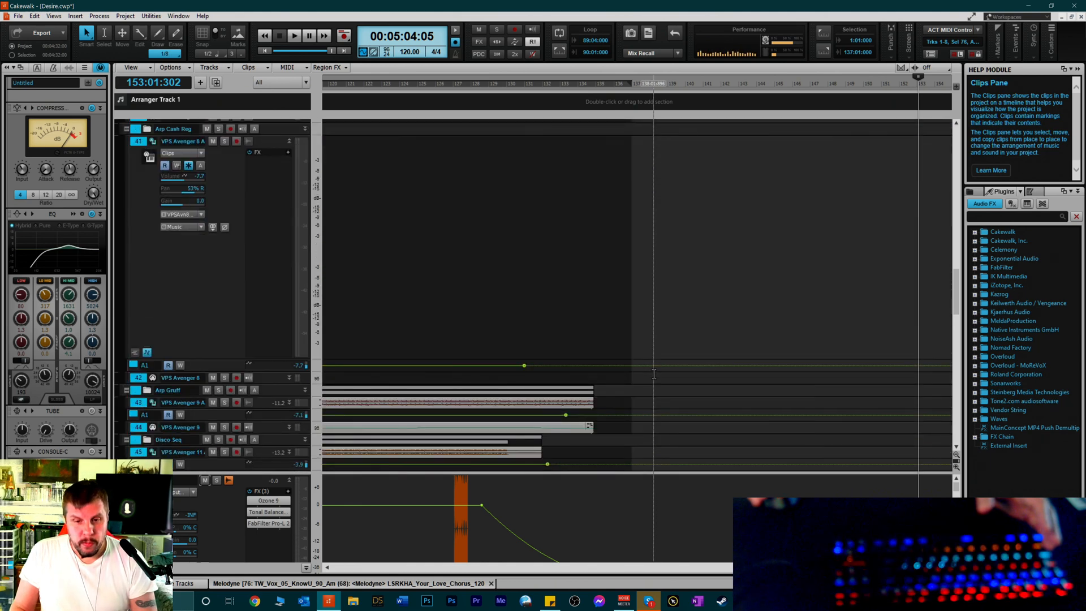
{"action": "scroll", "coordinate": [653, 374], "scroll_direction": "down", "scroll_amount": 5}
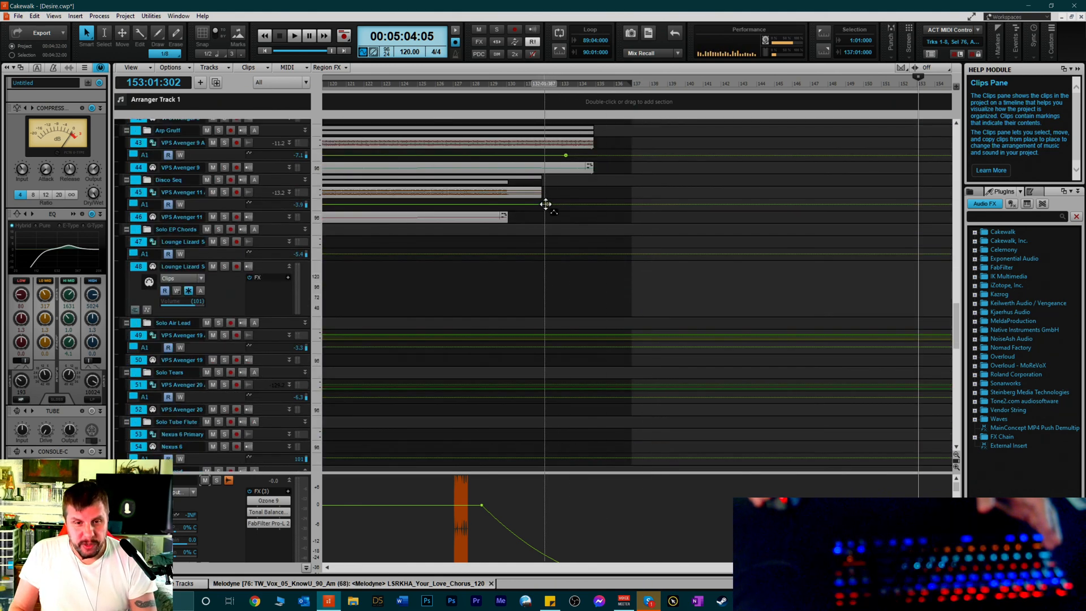
Show the automation lane of Lounge Lizard track 48 and add a volume node in measure 143
{"action": "left_click", "coordinate": [546, 204]}
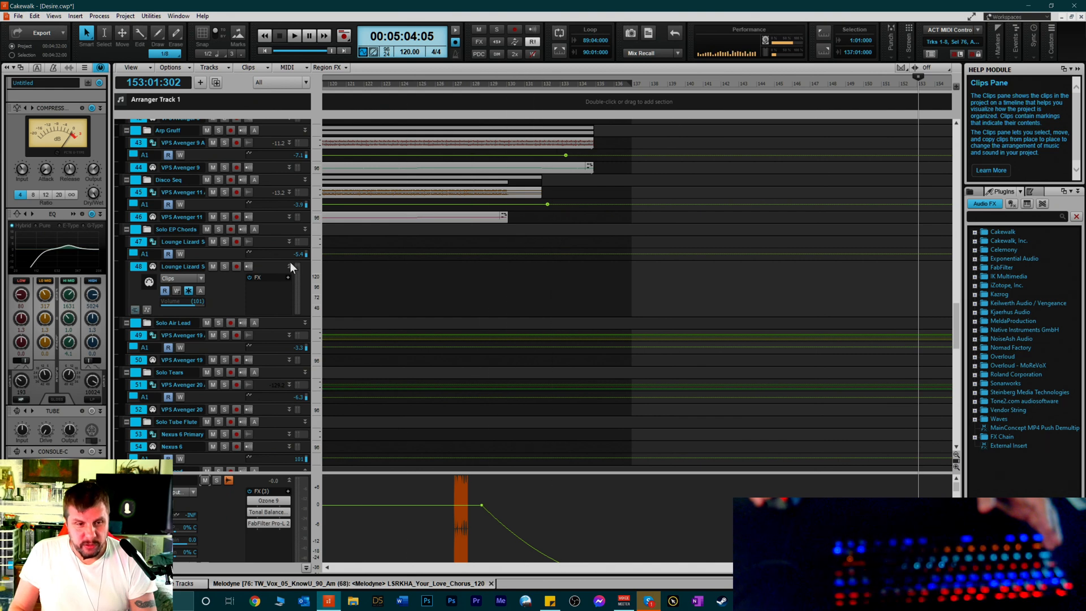
{"action": "left_click", "coordinate": [216, 253]}
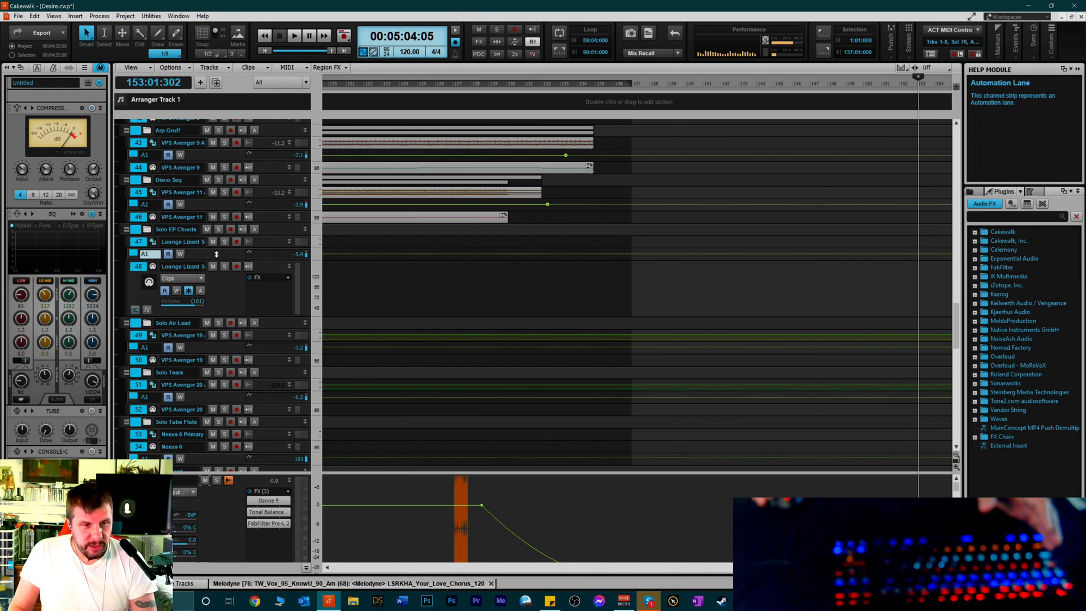
{"action": "left_click", "coordinate": [229, 290]}
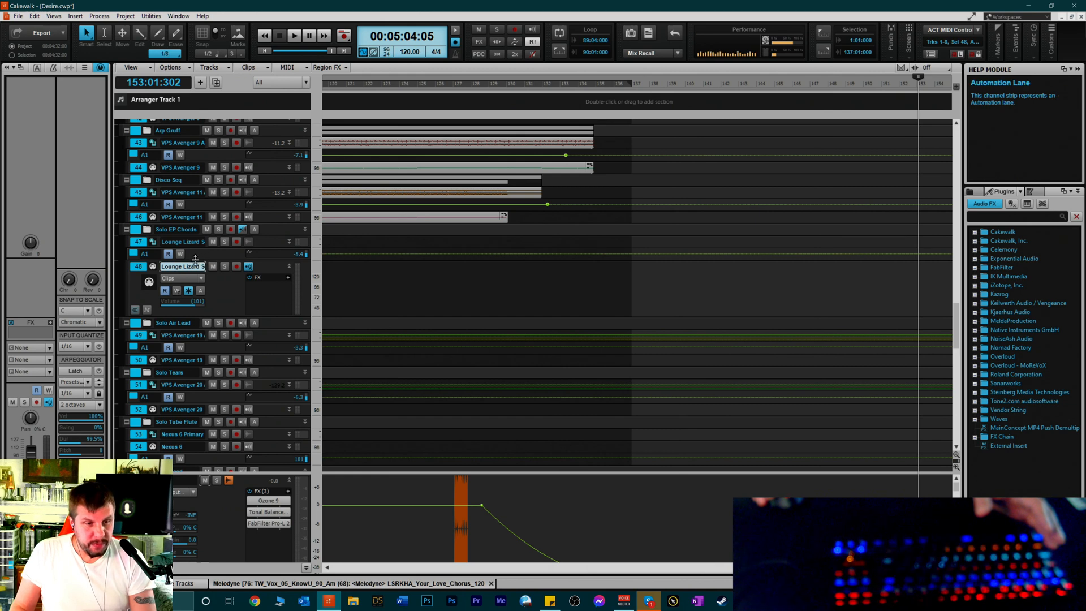
{"action": "left_click", "coordinate": [147, 310]}
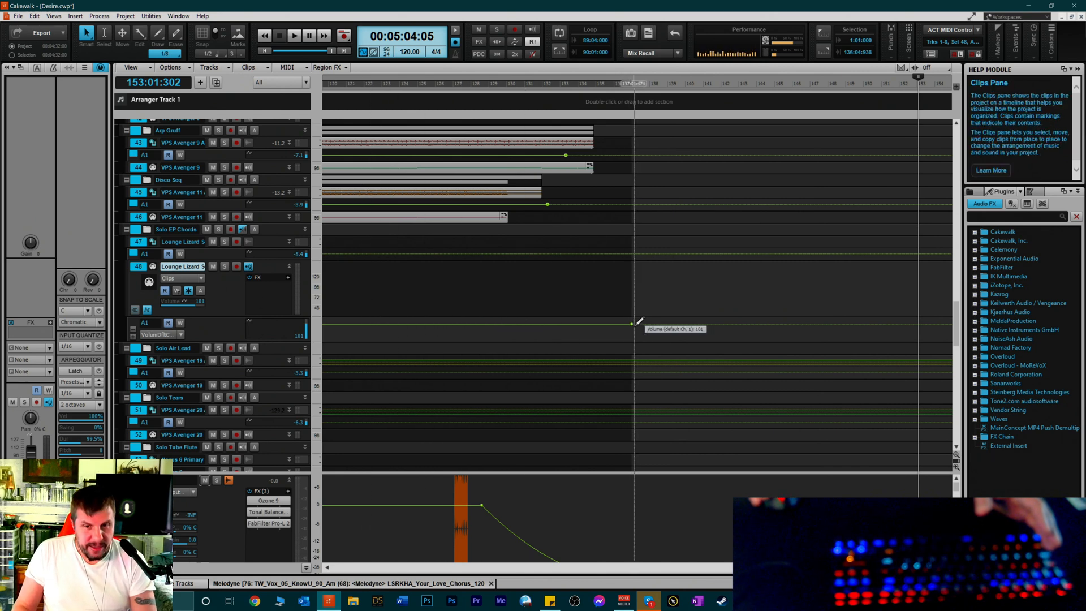
{"action": "left_click", "coordinate": [745, 324]}
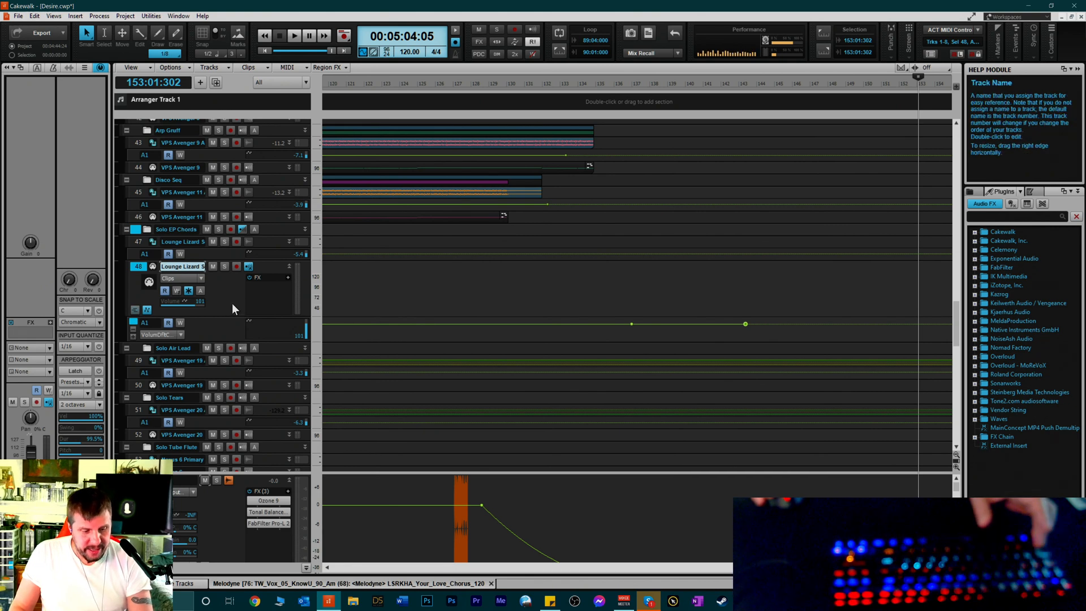
Select all tracks, check the range down the track list and enlarge the bus area to show the Master fade-out
{"action": "key", "text": "ctrl+a"}
{"action": "scroll", "coordinate": [749, 356], "scroll_direction": "down", "scroll_amount": 3}
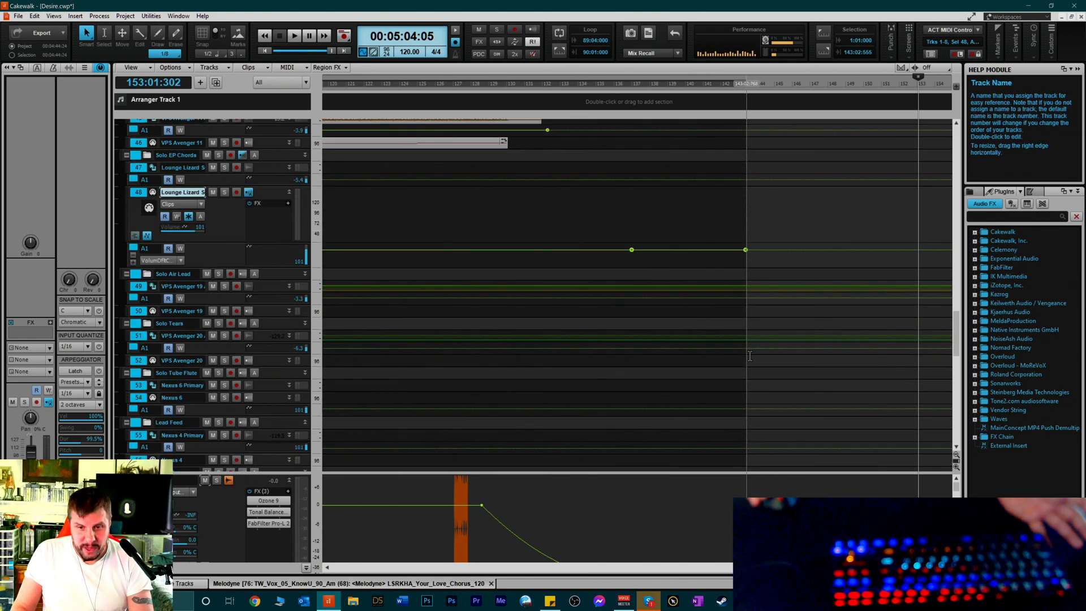
{"action": "scroll", "coordinate": [750, 355], "scroll_direction": "down", "scroll_amount": 3}
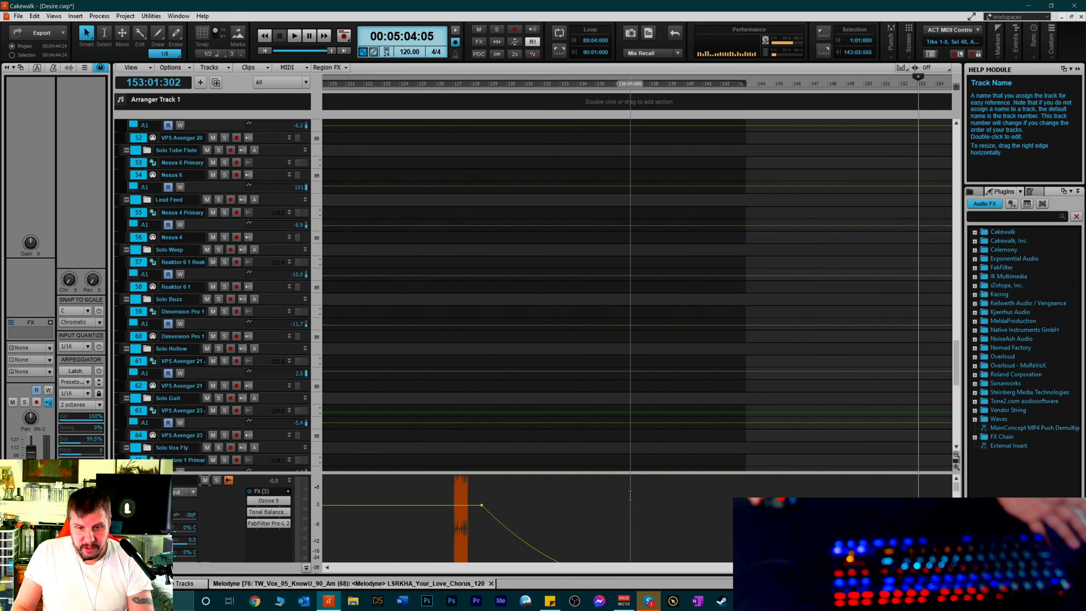
{"action": "left_click_drag", "start_coordinate": [634, 474], "coordinate": [644, 376]}
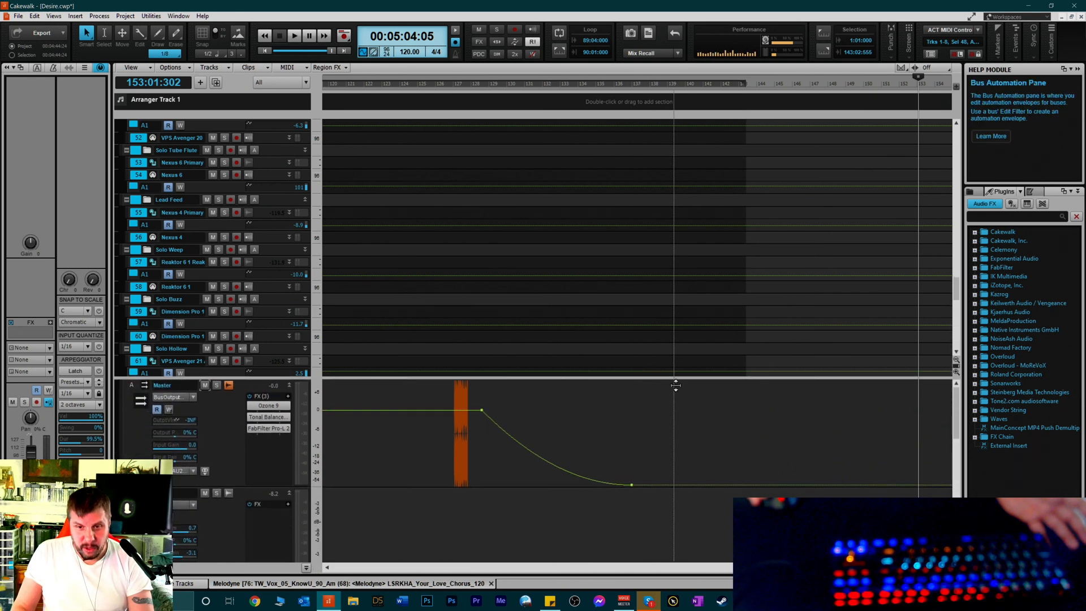
Play the Master bus fade-out from the end of measure 128 and stop once the sound has died away
{"action": "left_click", "coordinate": [483, 87]}
{"action": "key", "text": "space"}
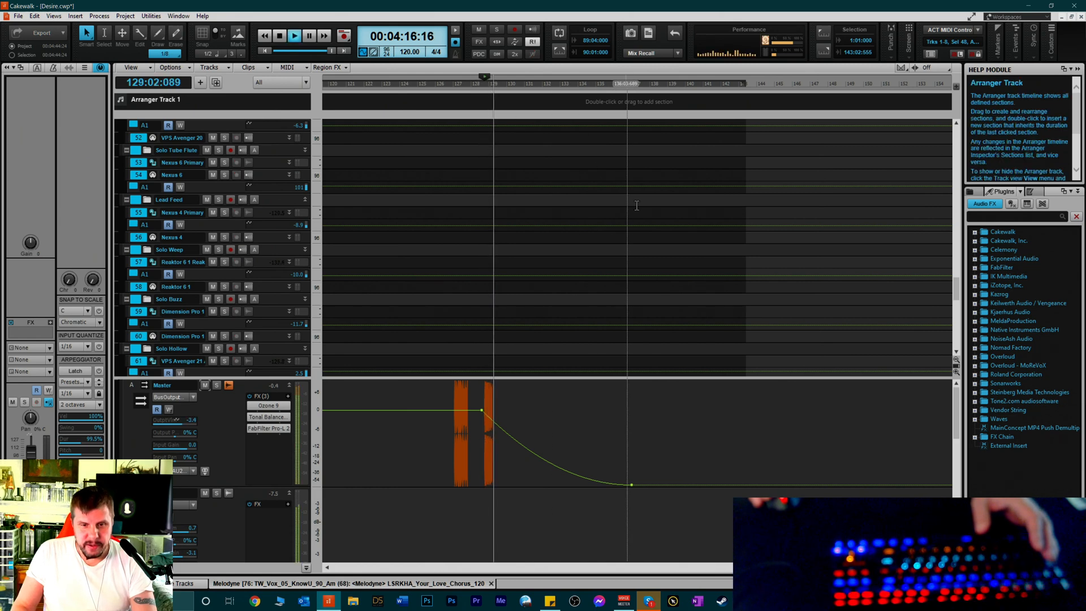
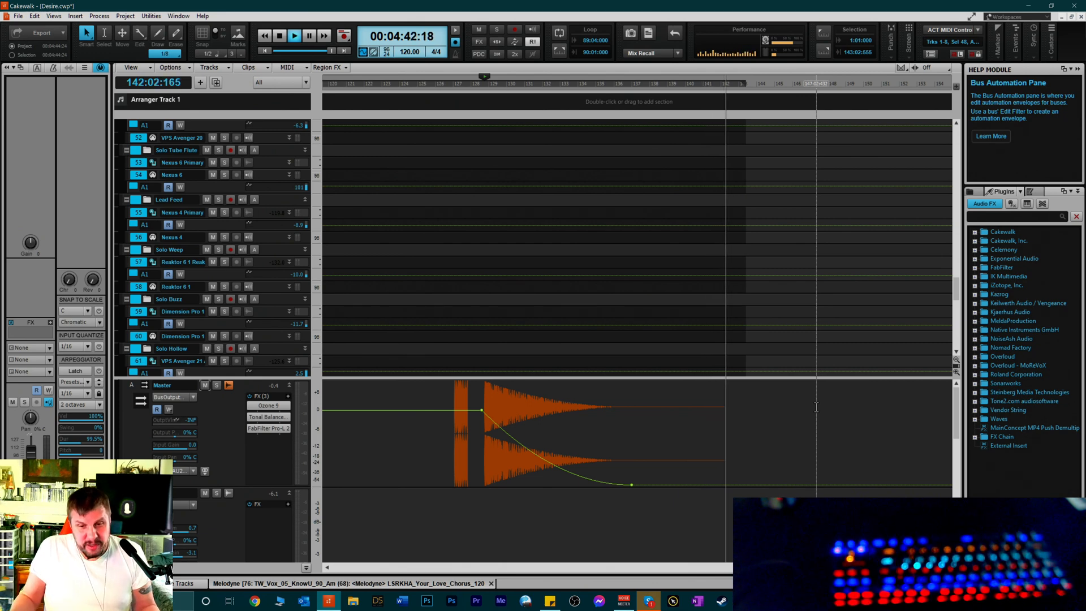
{"action": "key", "text": "space"}
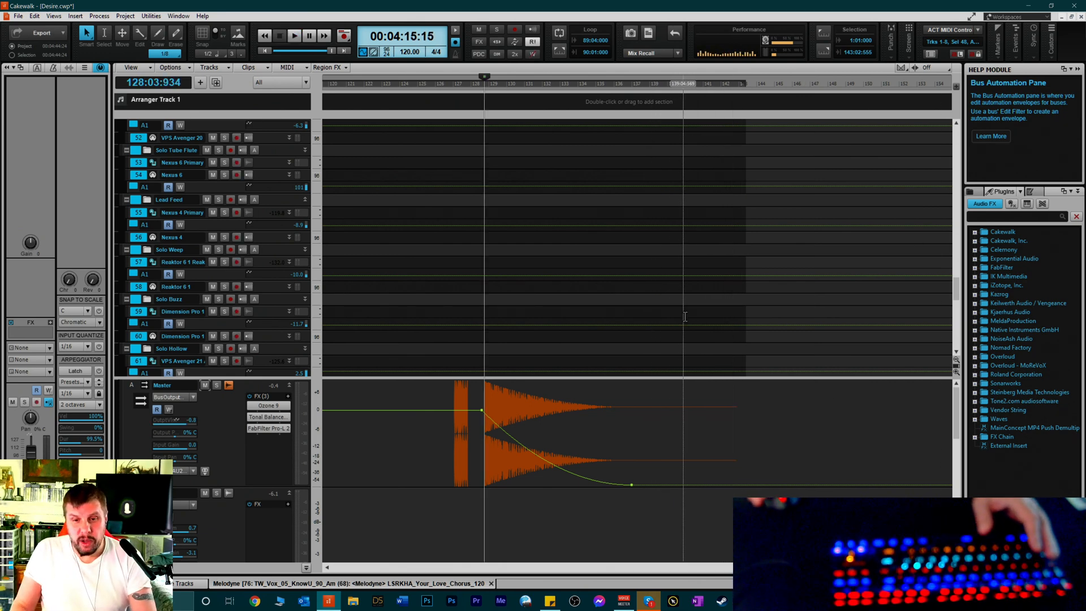
Add a volume node at measure 140 in track 48's automation lane and delete the node in measure 143
{"action": "scroll", "coordinate": [679, 198], "scroll_direction": "up", "scroll_amount": 3}
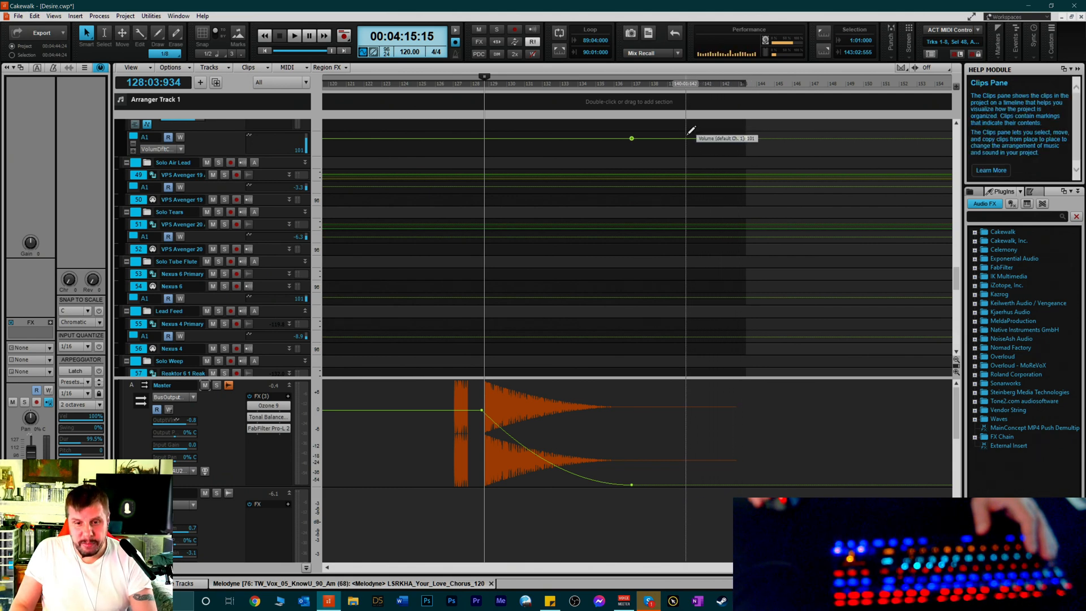
{"action": "left_click", "coordinate": [686, 138]}
{"action": "right_click", "coordinate": [746, 137]}
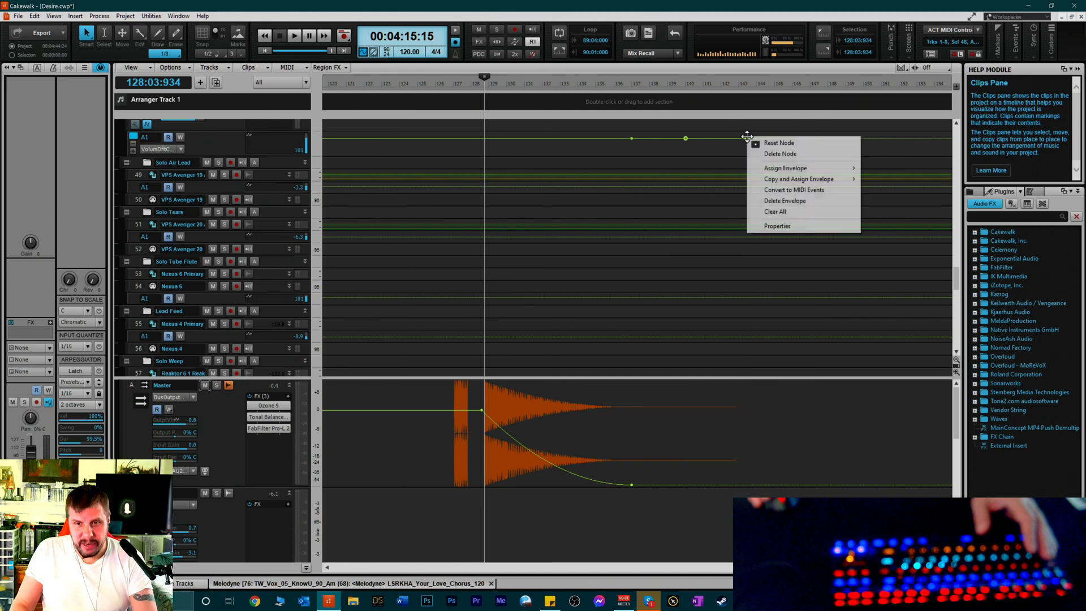
{"action": "left_click", "coordinate": [783, 154]}
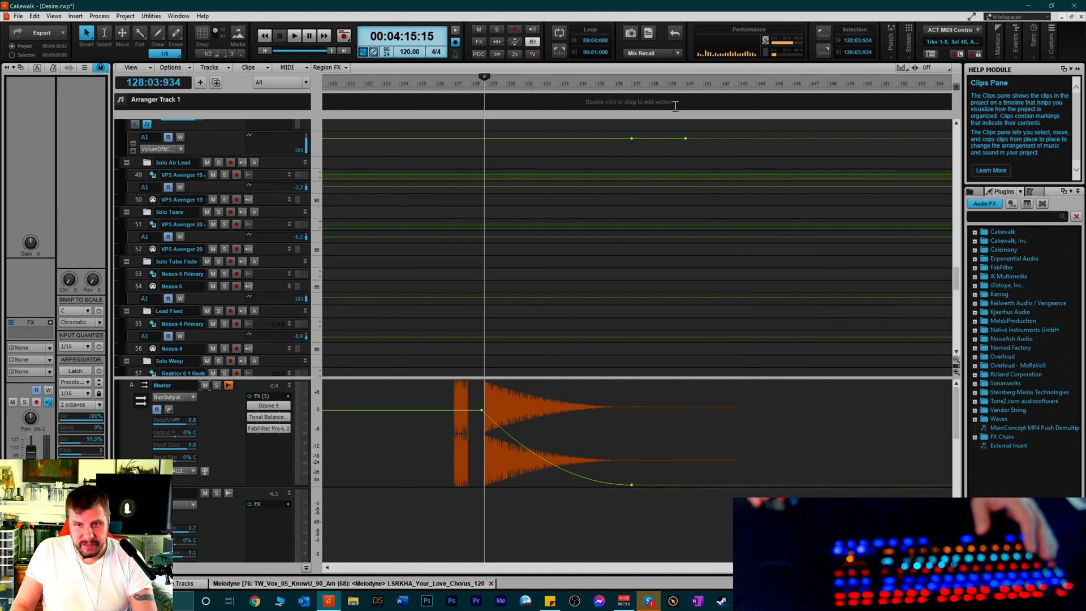
Play the tail of the fade-out from the end of measure 135 and stop playback
{"action": "left_click", "coordinate": [615, 84]}
{"action": "key", "text": "space"}
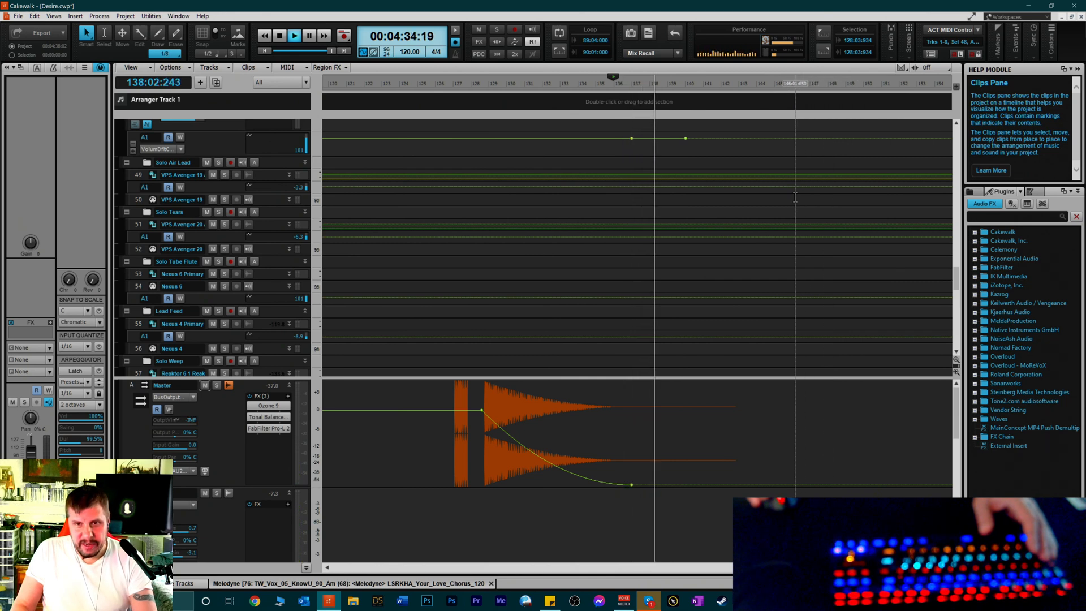
{"action": "key", "text": "space"}
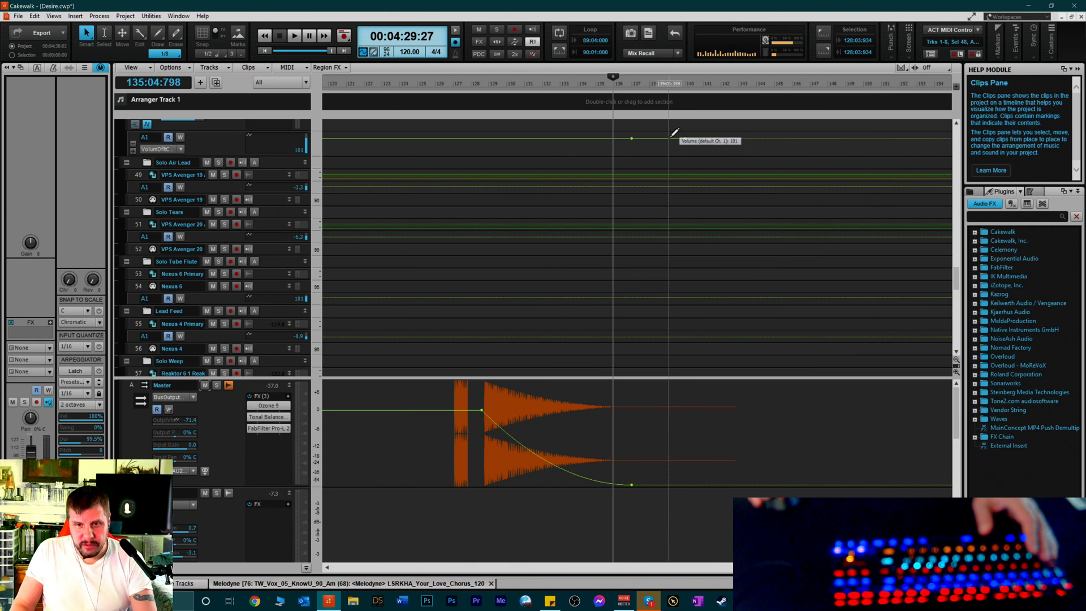
Add a volume node in measure 138 of track 48's automation lane and delete the node at measure 140
{"action": "left_click", "coordinate": [662, 138]}
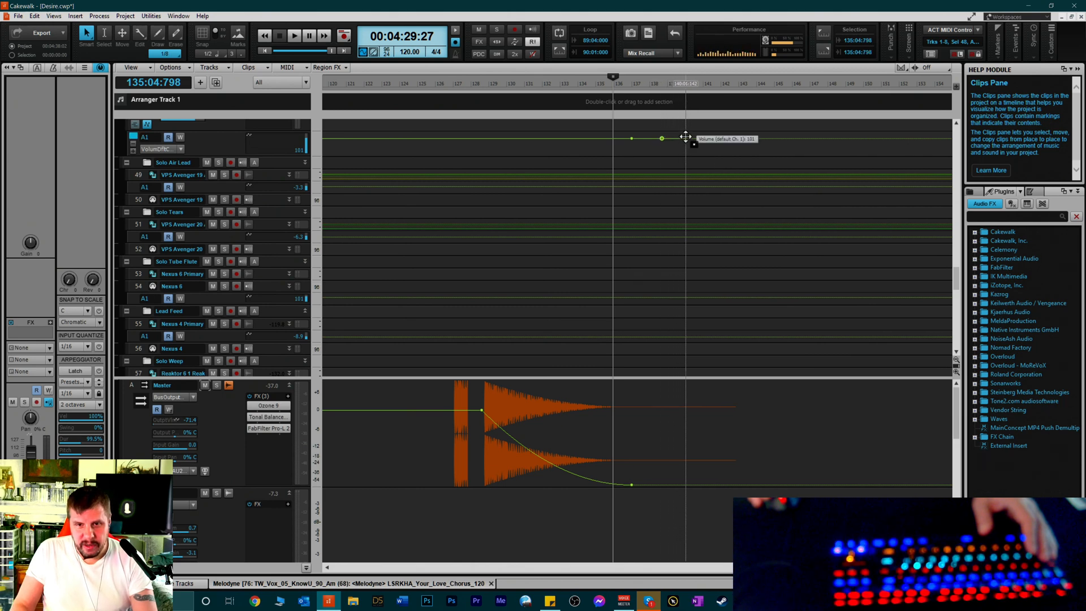
{"action": "right_click", "coordinate": [685, 137]}
{"action": "left_click", "coordinate": [721, 156]}
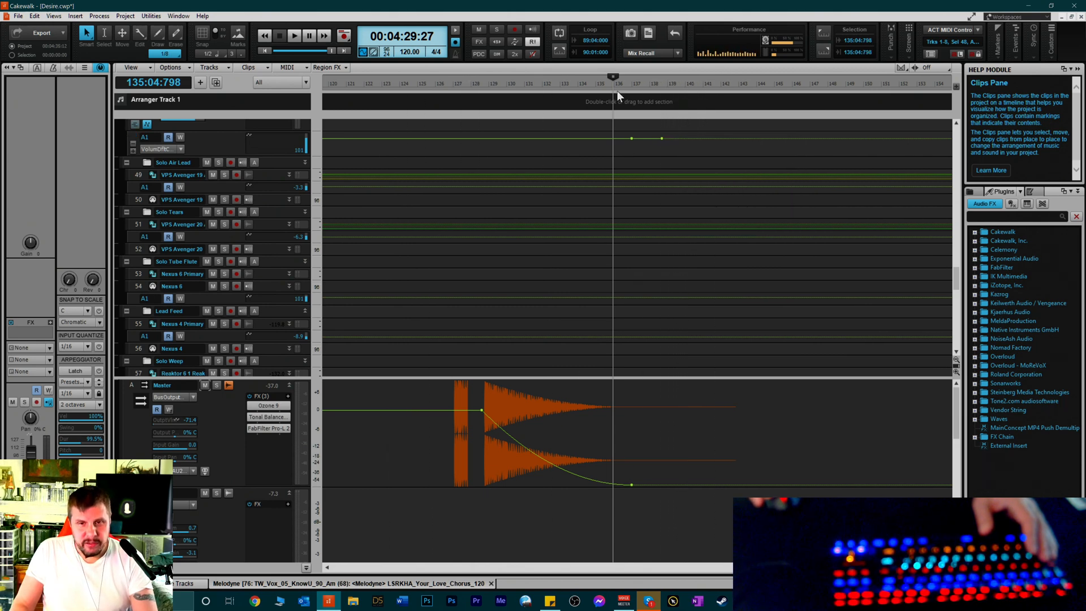
Place the playhead at the last volume node in measure 138, select all tracks and check the range down to the vocals
{"action": "left_click", "coordinate": [661, 85]}
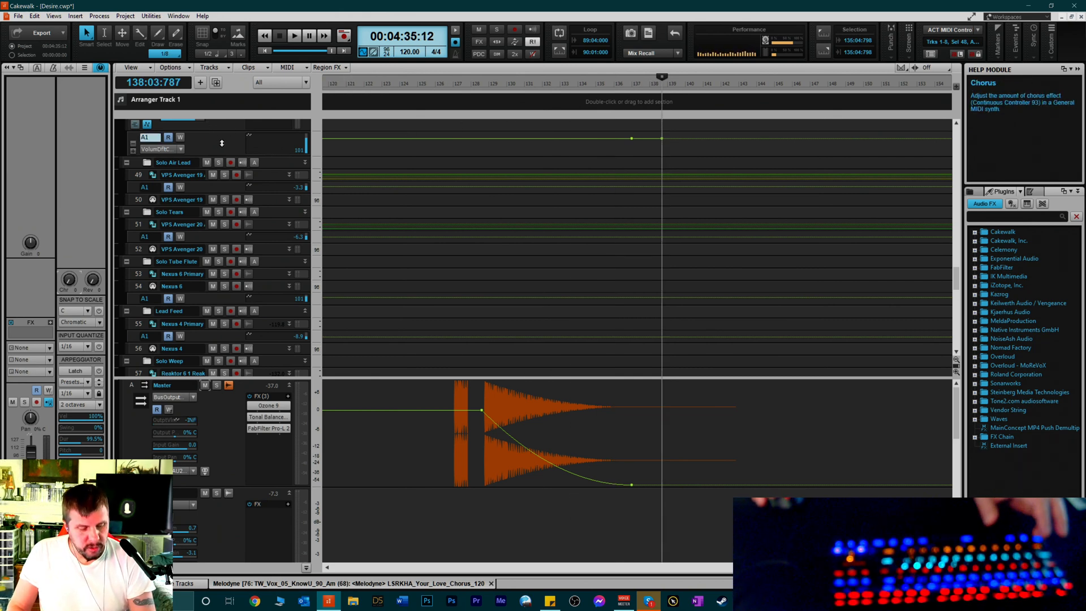
{"action": "key", "text": "ctrl+a"}
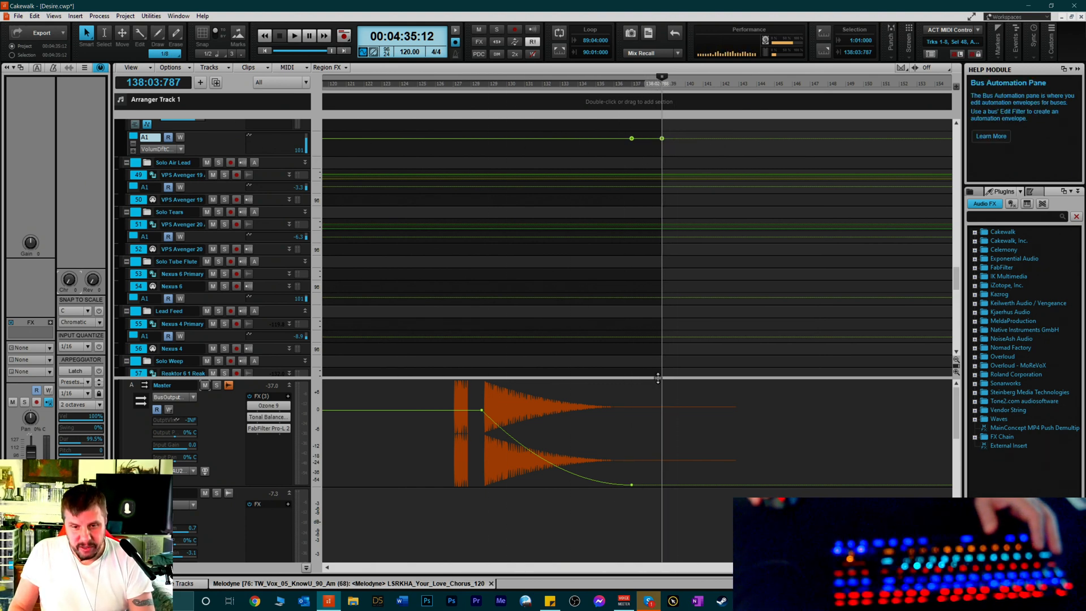
{"action": "left_click_drag", "start_coordinate": [653, 375], "coordinate": [663, 517]}
{"action": "scroll", "coordinate": [656, 441], "scroll_direction": "down", "scroll_amount": 10}
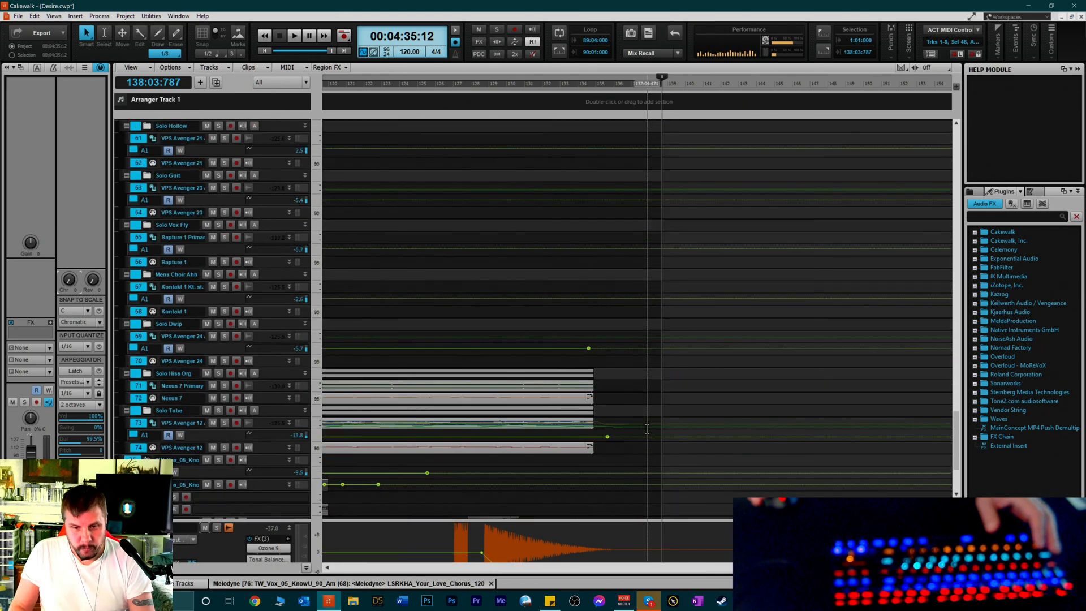
Focus track 41 in the Arp Cash Reg folder and reduce its height to about half
{"action": "scroll", "coordinate": [661, 283], "scroll_direction": "up", "scroll_amount": 10}
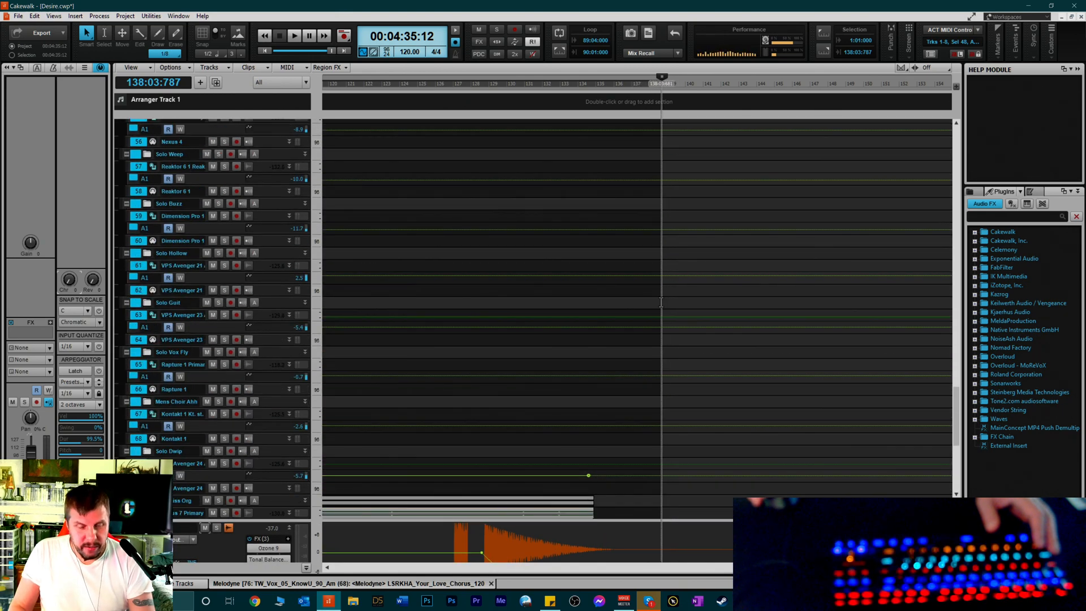
{"action": "scroll", "coordinate": [663, 268], "scroll_direction": "up", "scroll_amount": 10}
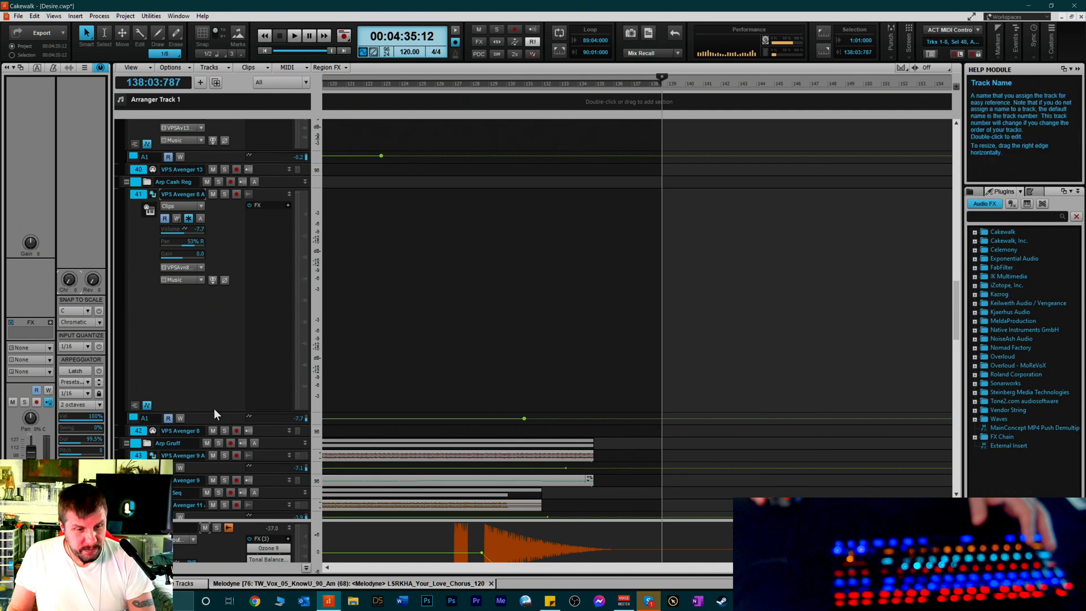
{"action": "left_click", "coordinate": [214, 409]}
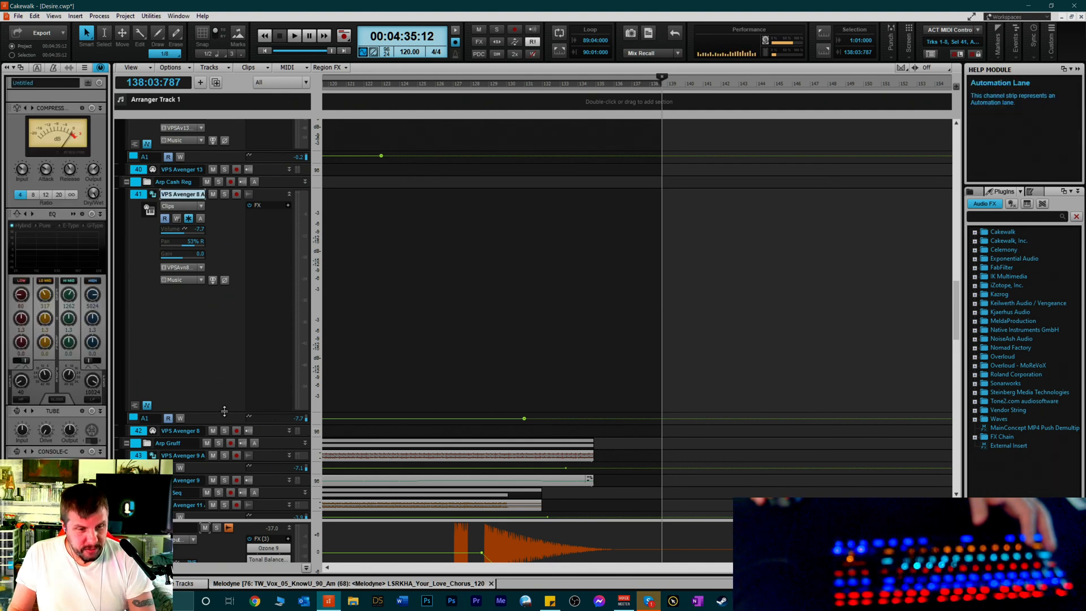
{"action": "left_click_drag", "start_coordinate": [221, 412], "coordinate": [259, 293]}
Check the selected range from track 48's volume nodes down to the vocal tracks and back up to track 1
{"action": "scroll", "coordinate": [683, 212], "scroll_direction": "down", "scroll_amount": 5}
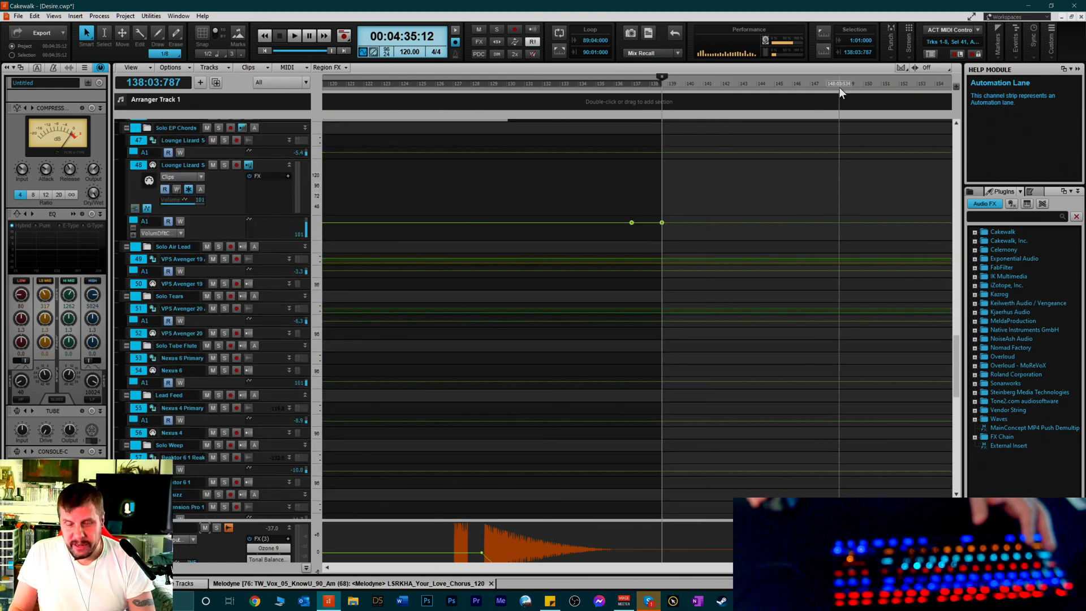
{"action": "scroll", "coordinate": [657, 259], "scroll_direction": "down", "scroll_amount": 4}
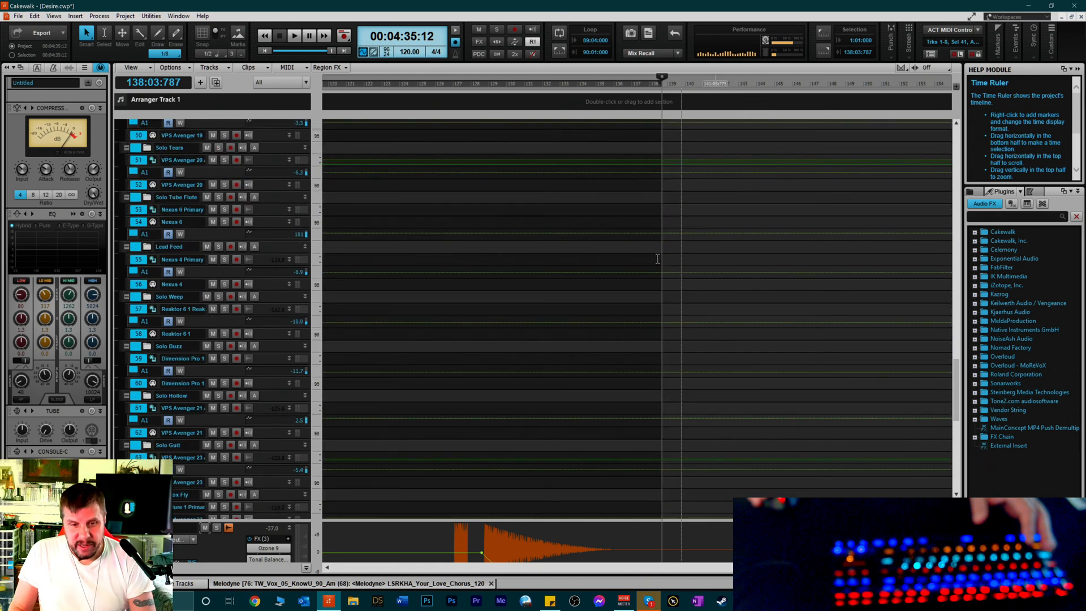
{"action": "scroll", "coordinate": [658, 259], "scroll_direction": "down", "scroll_amount": 8}
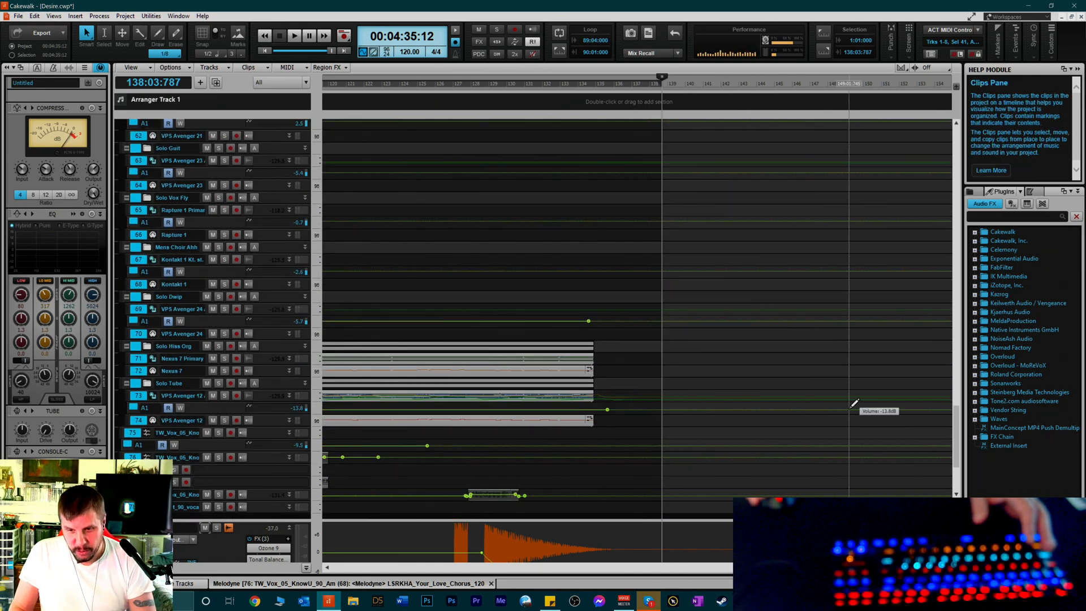
{"action": "scroll", "coordinate": [819, 381], "scroll_direction": "down", "scroll_amount": 3}
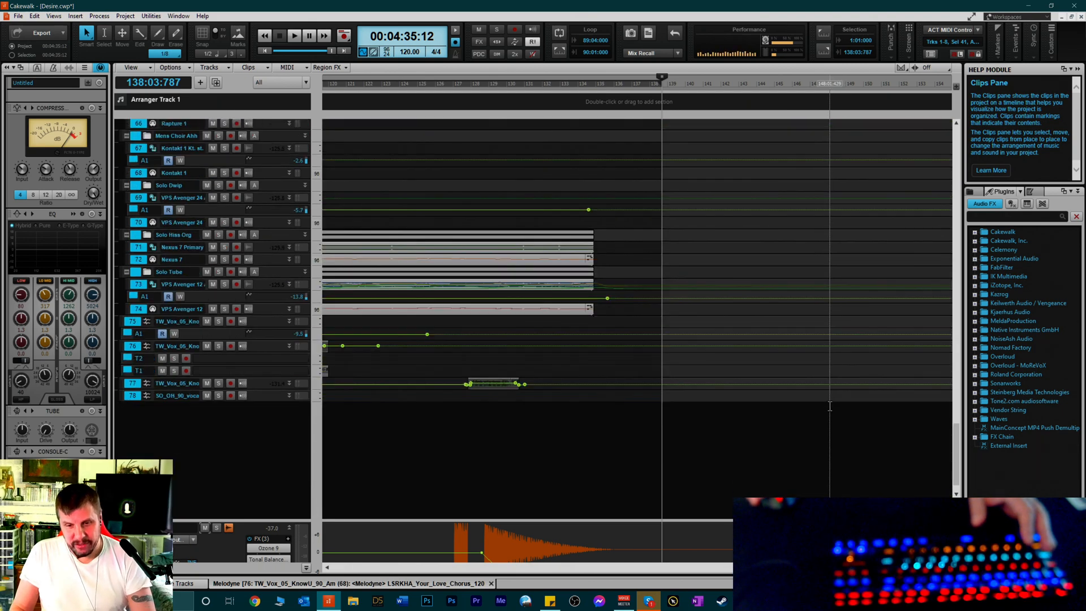
{"action": "scroll", "coordinate": [738, 375], "scroll_direction": "up", "scroll_amount": 7}
{"action": "scroll", "coordinate": [738, 375], "scroll_direction": "up", "scroll_amount": 5}
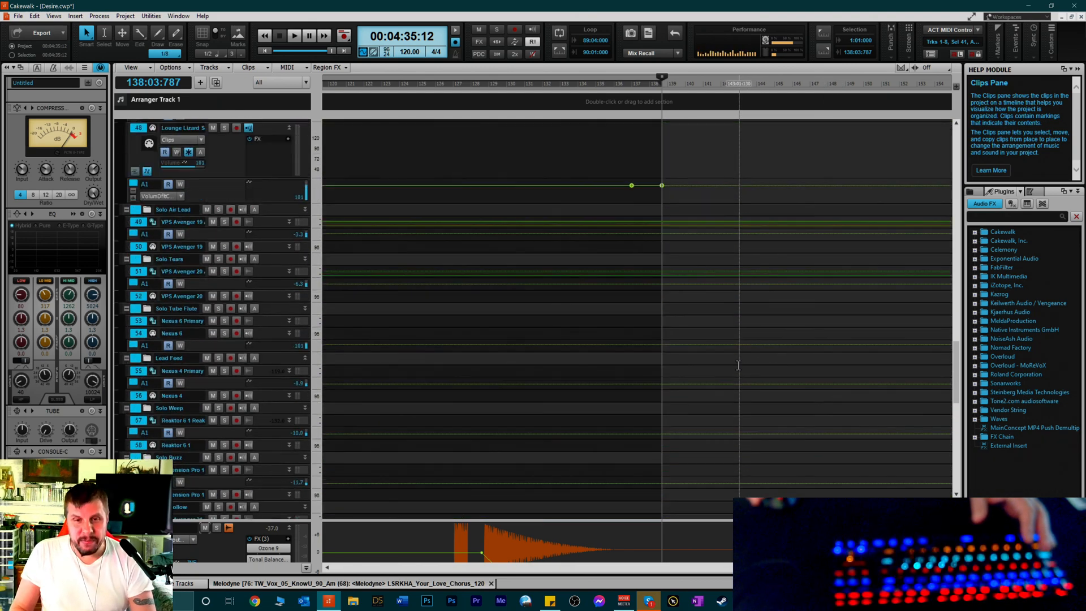
{"action": "scroll", "coordinate": [656, 215], "scroll_direction": "up", "scroll_amount": 2}
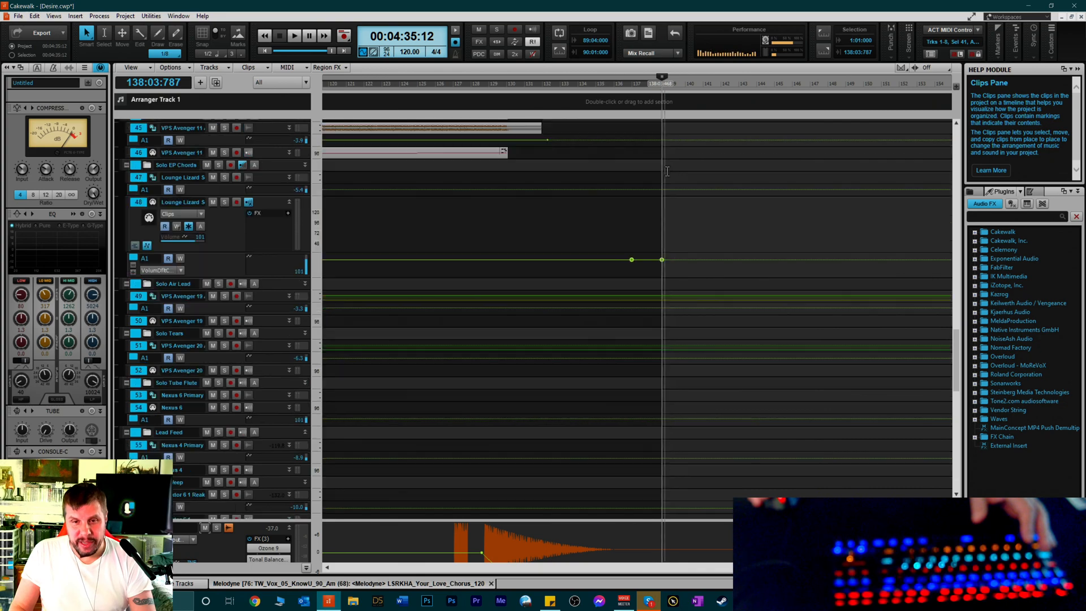
{"action": "scroll", "coordinate": [652, 241], "scroll_direction": "up", "scroll_amount": 6}
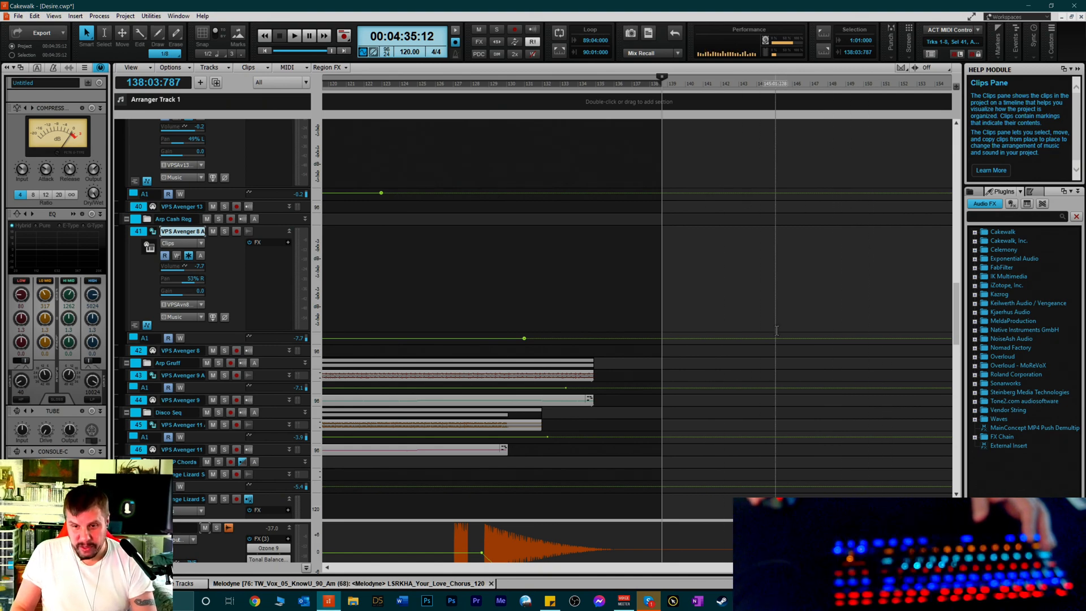
{"action": "scroll", "coordinate": [777, 330], "scroll_direction": "up", "scroll_amount": 10}
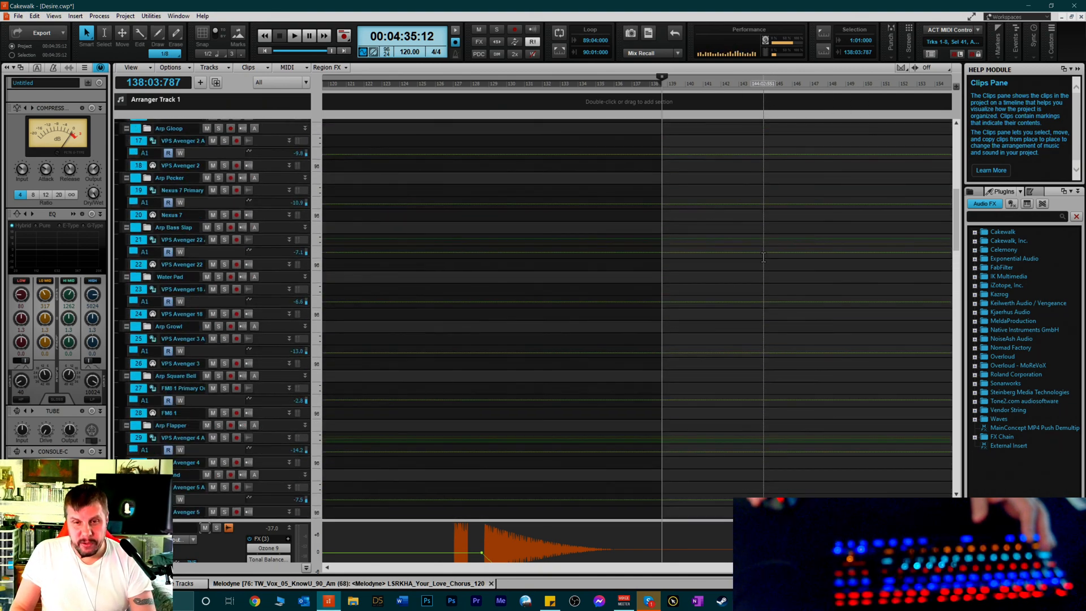
{"action": "scroll", "coordinate": [763, 257], "scroll_direction": "up", "scroll_amount": 6}
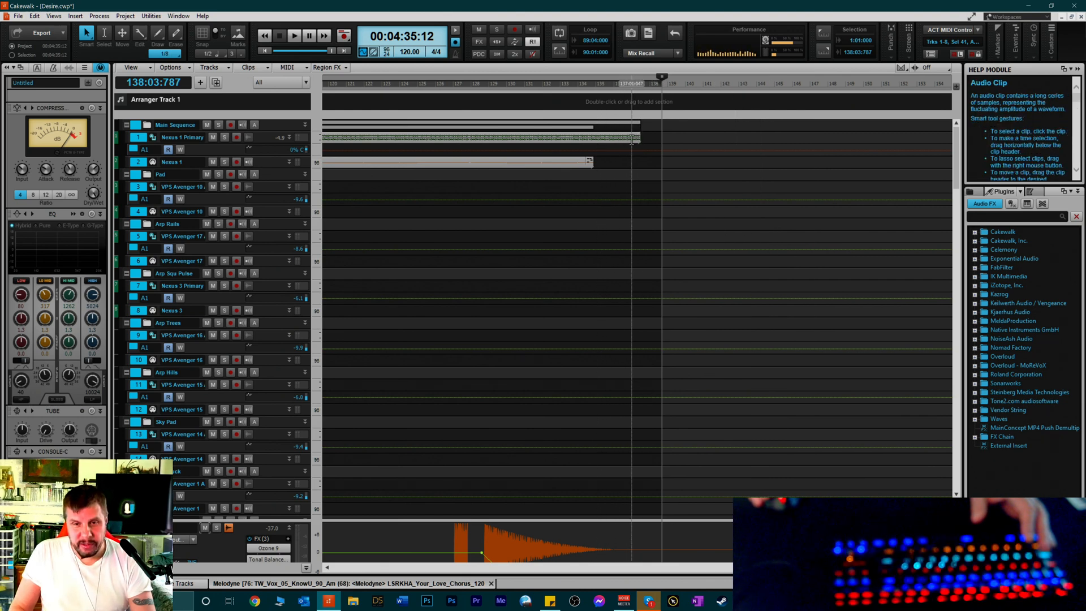
Compare where track 1's audio clip and the other tracks' clips and automation nodes end against the selection end in measure 138
{"action": "scroll", "coordinate": [633, 187], "scroll_direction": "down", "scroll_amount": 5}
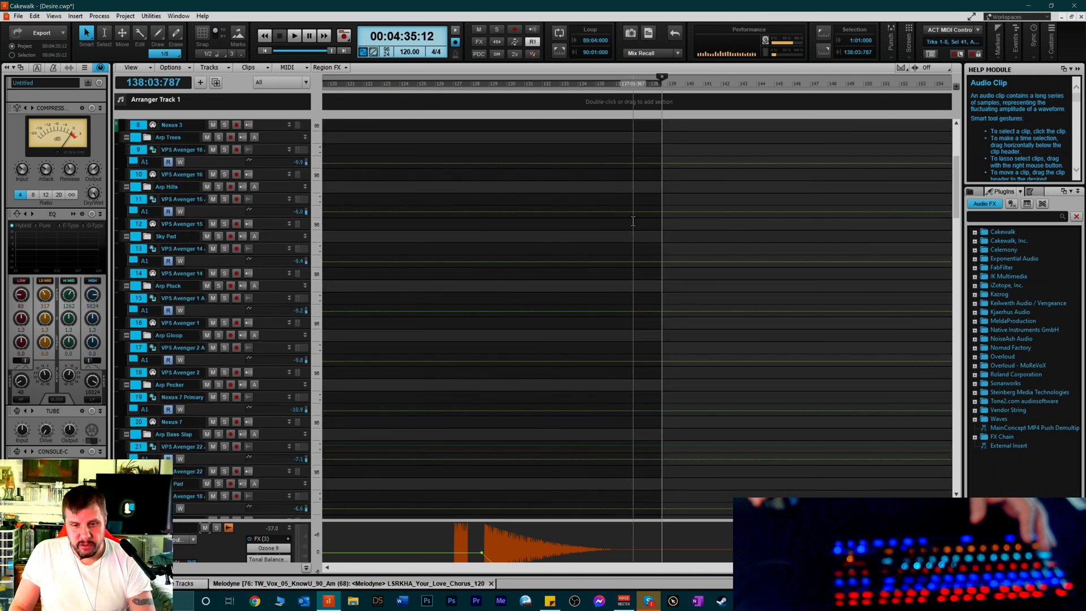
{"action": "scroll", "coordinate": [633, 221], "scroll_direction": "up", "scroll_amount": 5}
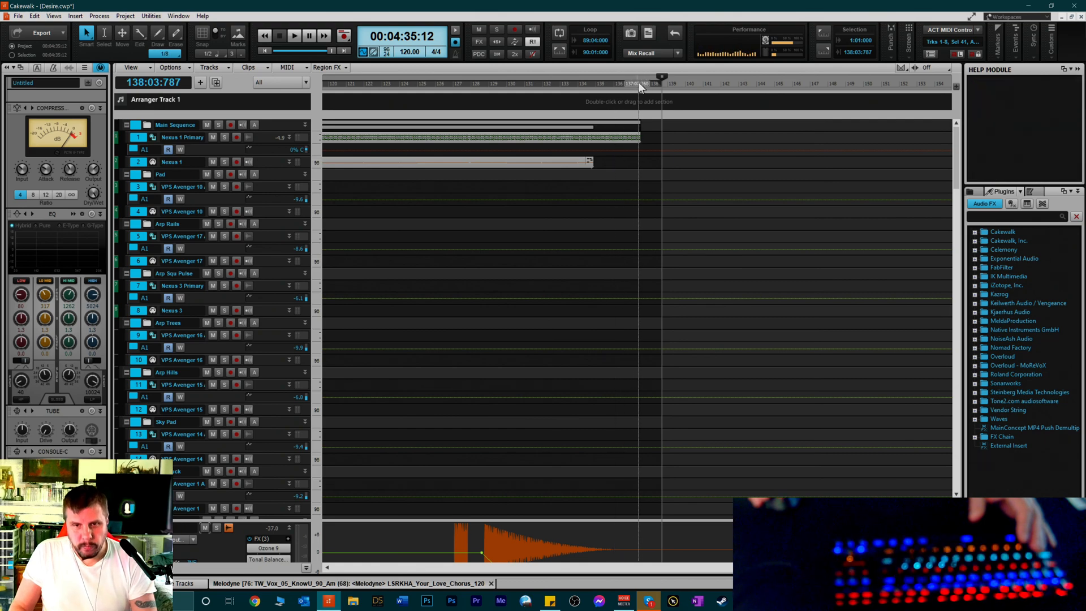
{"action": "scroll", "coordinate": [646, 228], "scroll_direction": "down", "scroll_amount": 4}
{"action": "scroll", "coordinate": [645, 229], "scroll_direction": "down", "scroll_amount": 15}
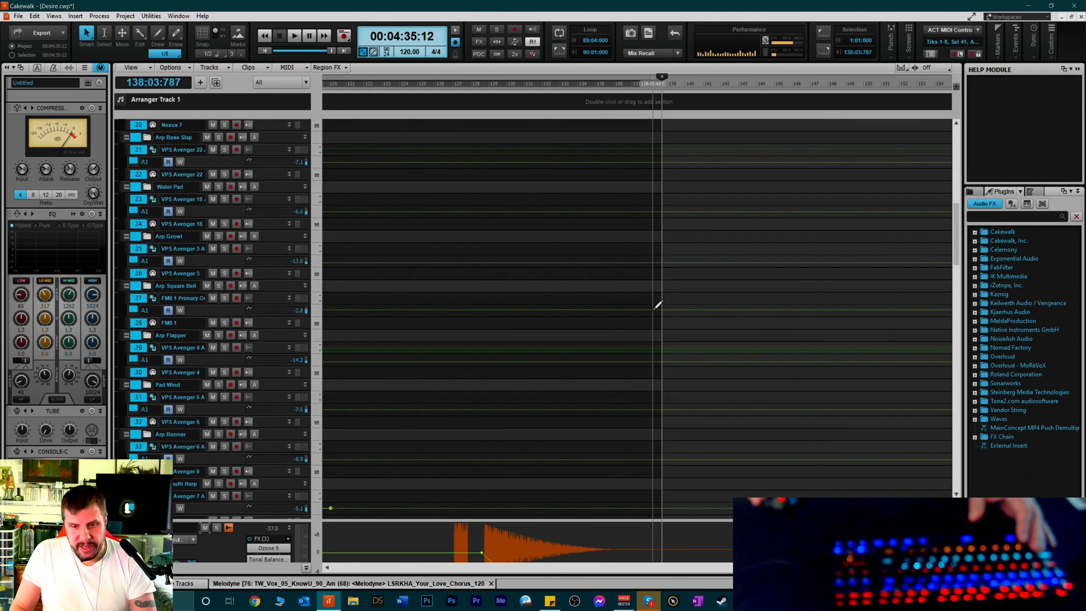
{"action": "scroll", "coordinate": [654, 347], "scroll_direction": "down", "scroll_amount": 10}
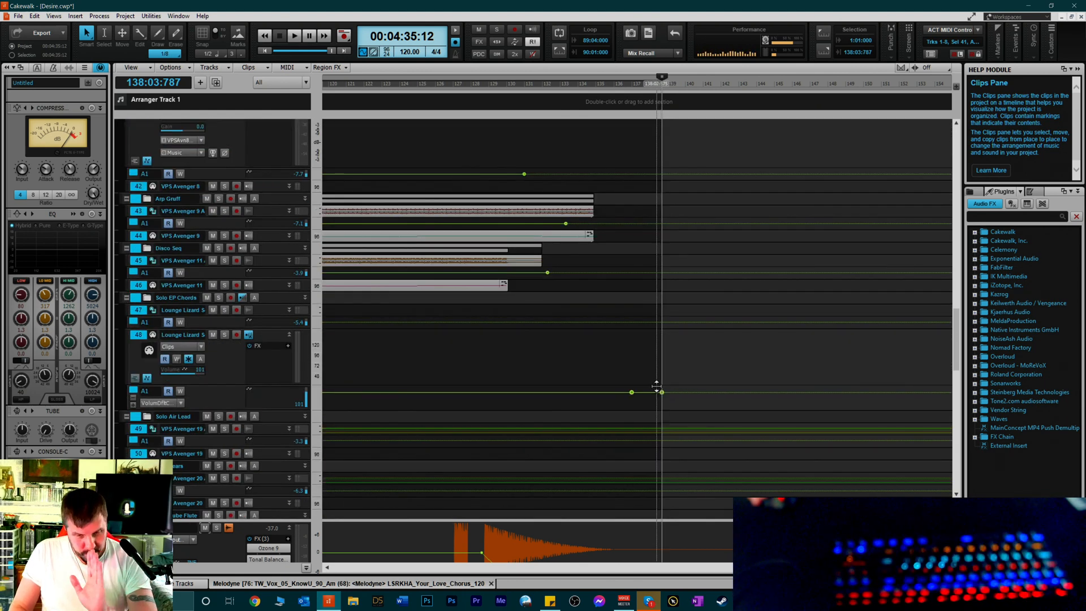
{"action": "scroll", "coordinate": [660, 392], "scroll_direction": "up", "scroll_amount": 20}
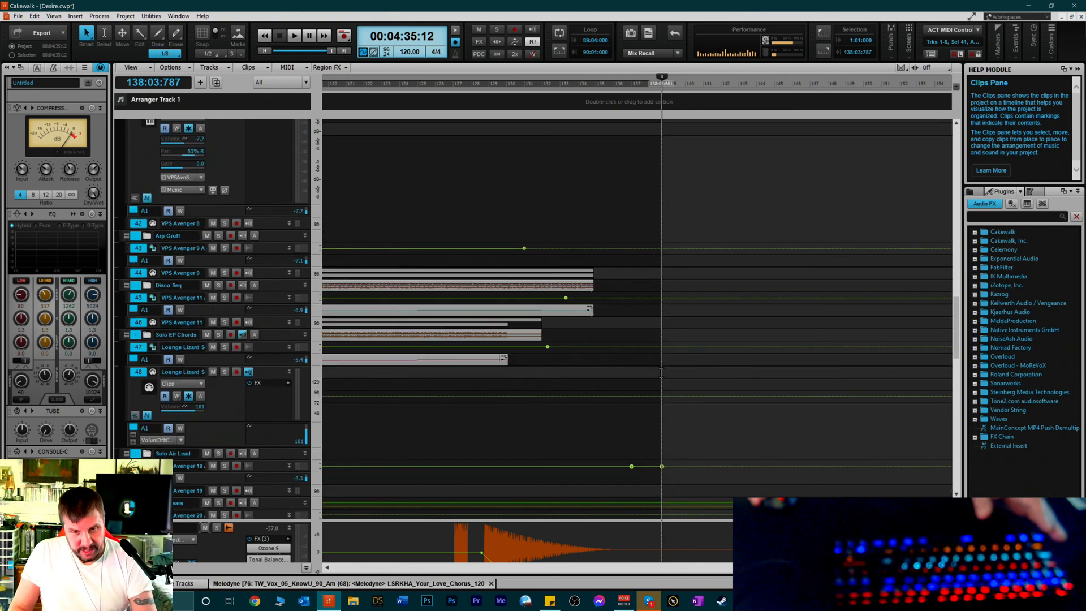
{"action": "scroll", "coordinate": [657, 272], "scroll_direction": "up", "scroll_amount": 15}
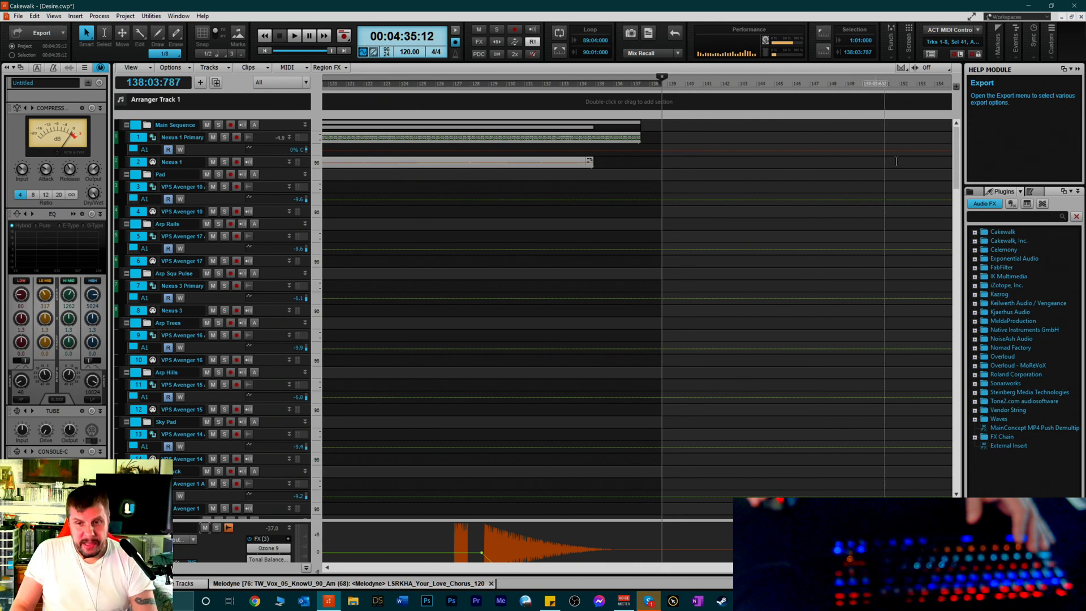
{"action": "scroll", "coordinate": [910, 380], "scroll_direction": "down", "scroll_amount": 12}
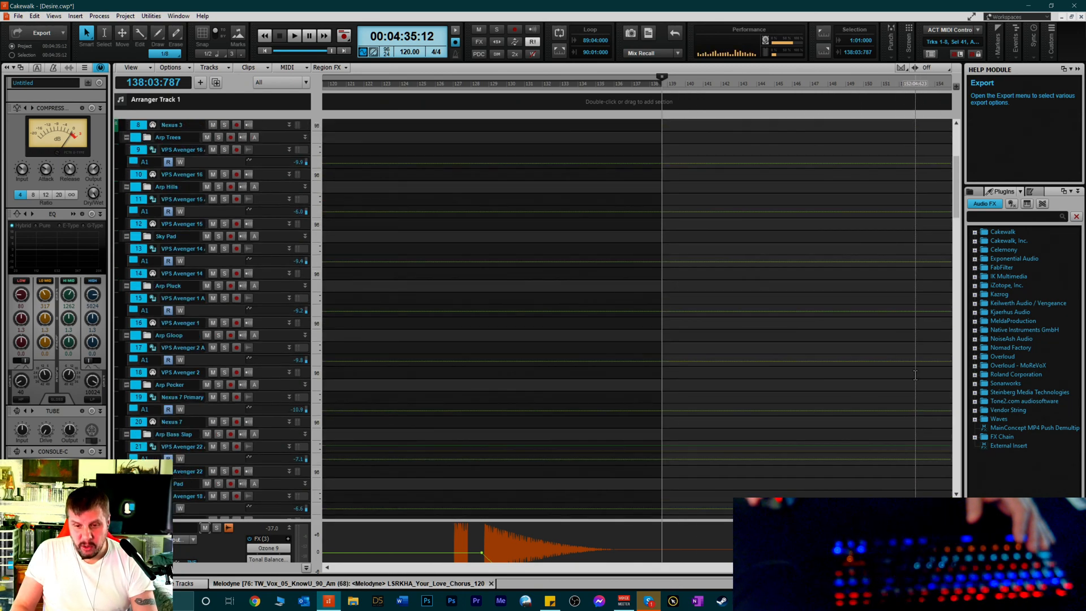
{"action": "scroll", "coordinate": [913, 384], "scroll_direction": "down", "scroll_amount": 6}
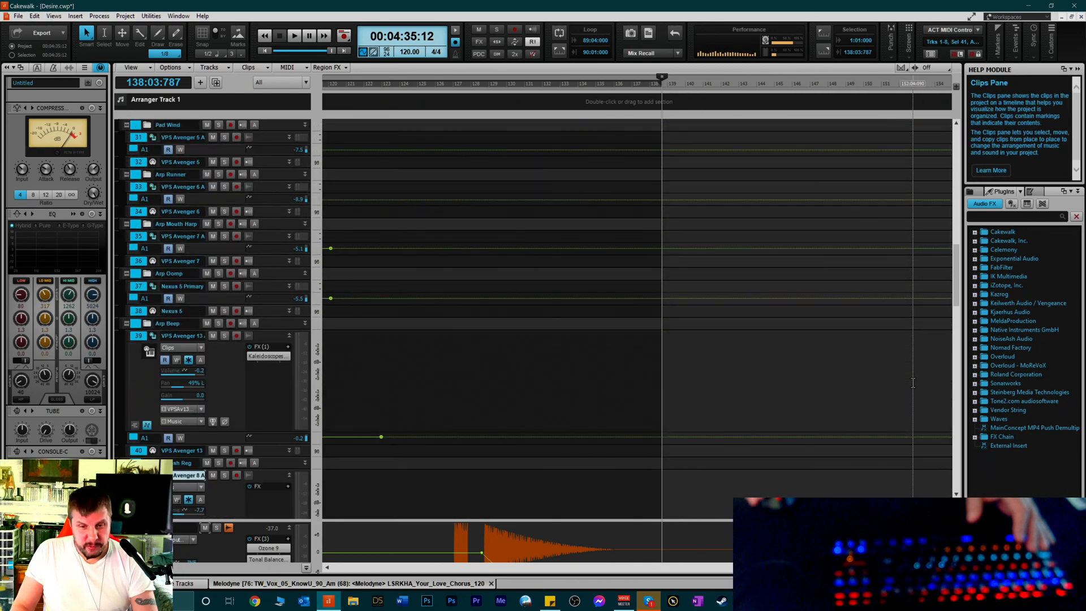
{"action": "scroll", "coordinate": [913, 382], "scroll_direction": "down", "scroll_amount": 3}
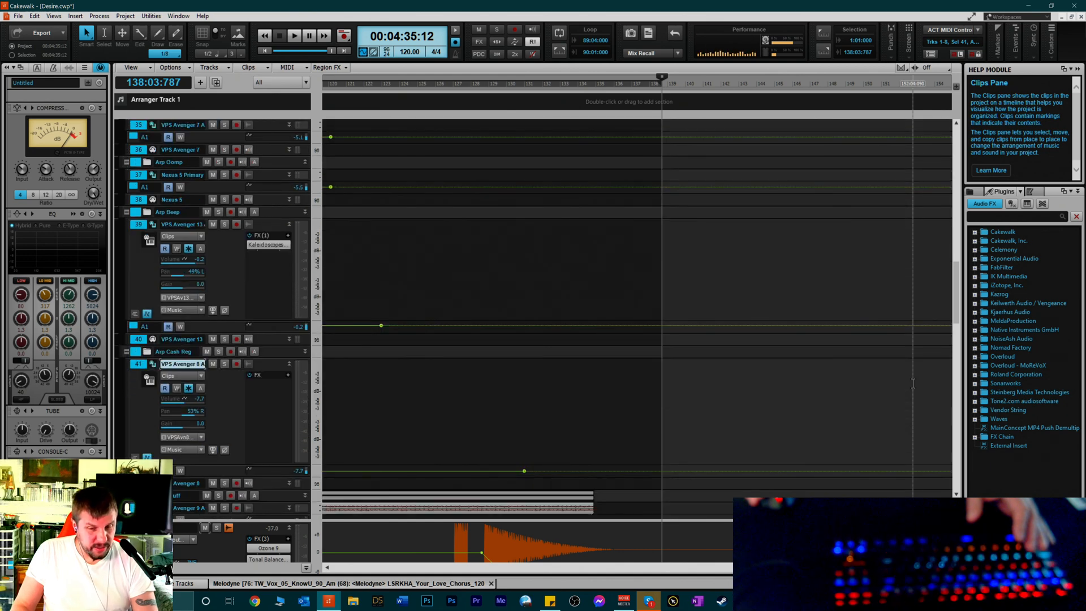
{"action": "scroll", "coordinate": [913, 383], "scroll_direction": "down", "scroll_amount": 3}
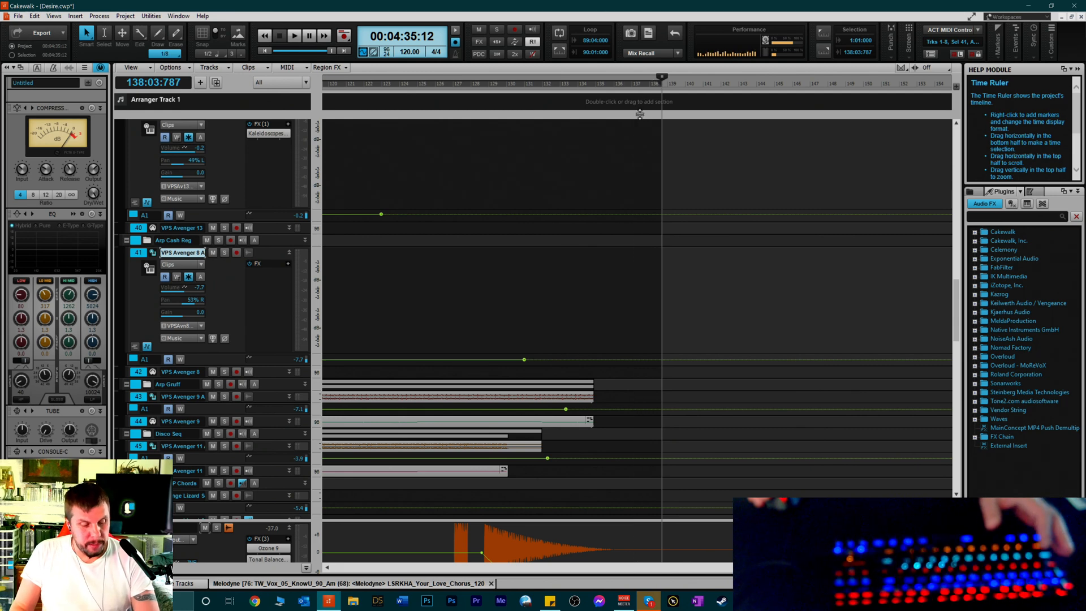
Return to the start of the project, play the opening briefly and stop playback
{"action": "key", "text": "w"}
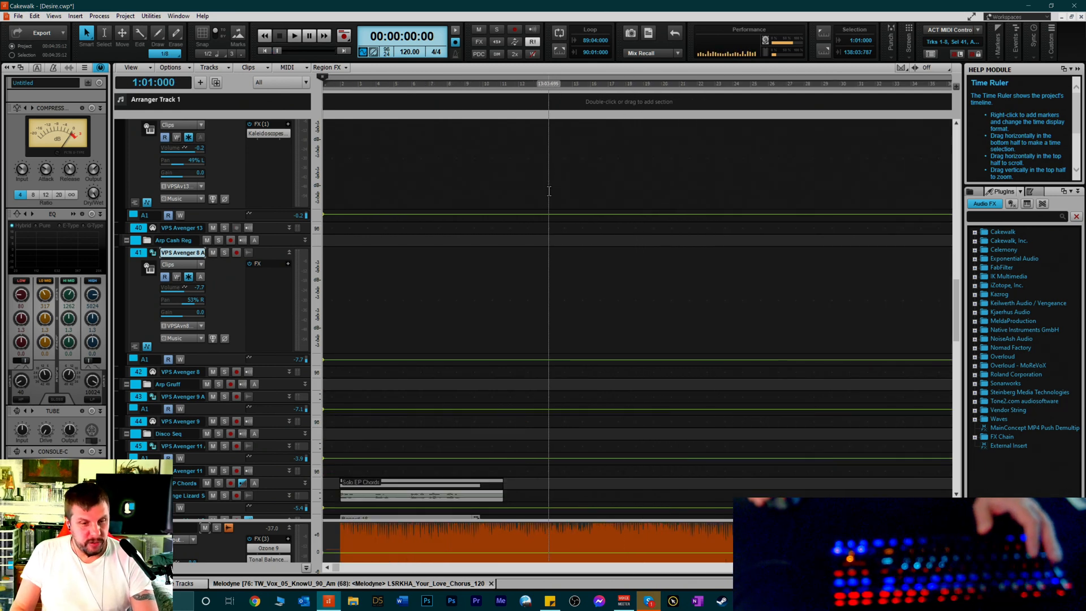
{"action": "key", "text": "space"}
{"action": "scroll", "coordinate": [586, 148], "scroll_direction": "down", "scroll_amount": 2}
{"action": "scroll", "coordinate": [586, 149], "scroll_direction": "down", "scroll_amount": 4}
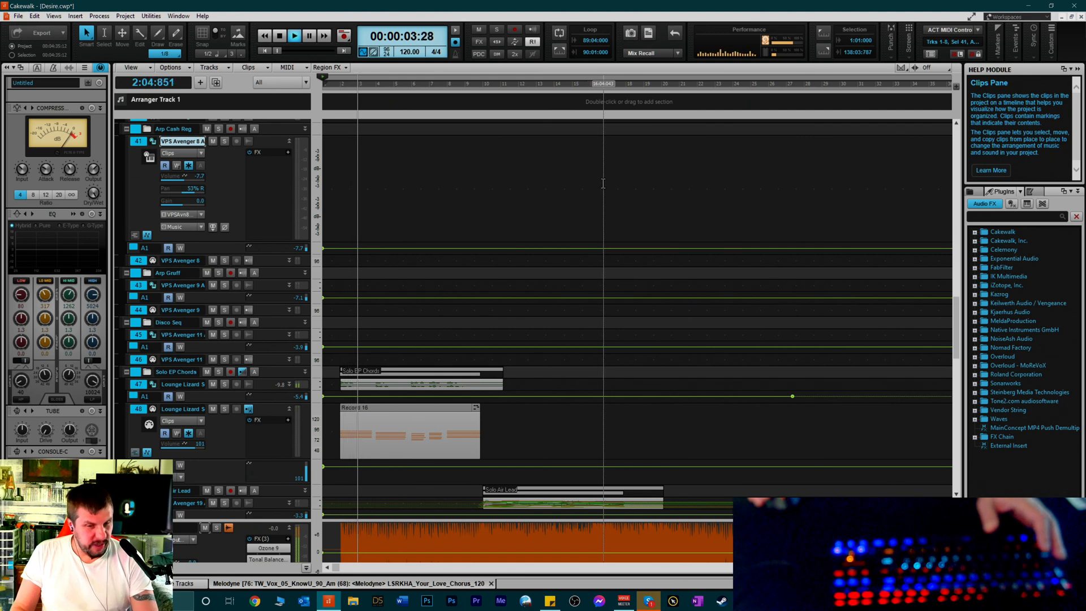
{"action": "key", "text": "space"}
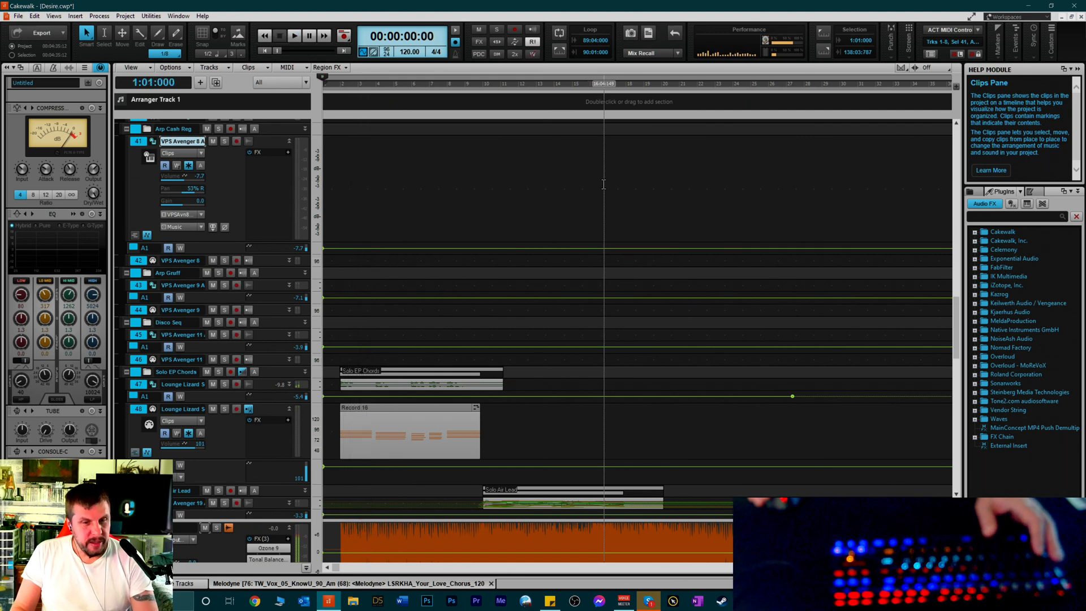
Show the whole song on the timeline and place the playhead in measure 148, past the end of the selected range
{"action": "scroll", "coordinate": [447, 238], "scroll_direction": "up", "scroll_amount": 20}
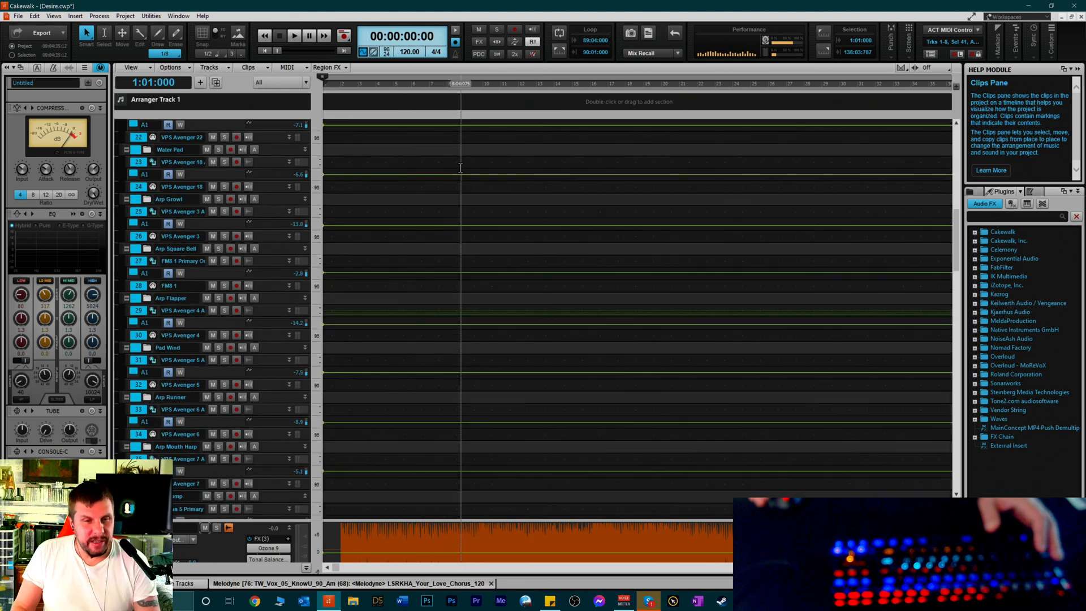
{"action": "scroll", "coordinate": [452, 170], "scroll_direction": "up", "scroll_amount": 10}
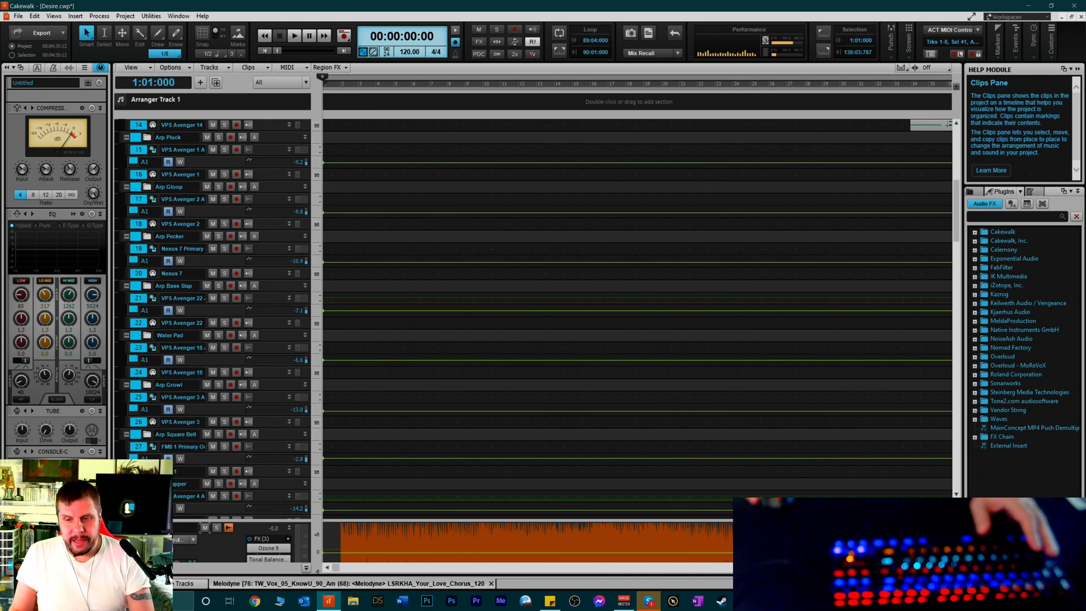
{"action": "key", "text": "ctrl+Left"}
{"action": "key", "text": "ctrl+Left"}
{"action": "key", "text": "ctrl+Left"}
{"action": "key", "text": "ctrl+Left"}
{"action": "key", "text": "ctrl+Left"}
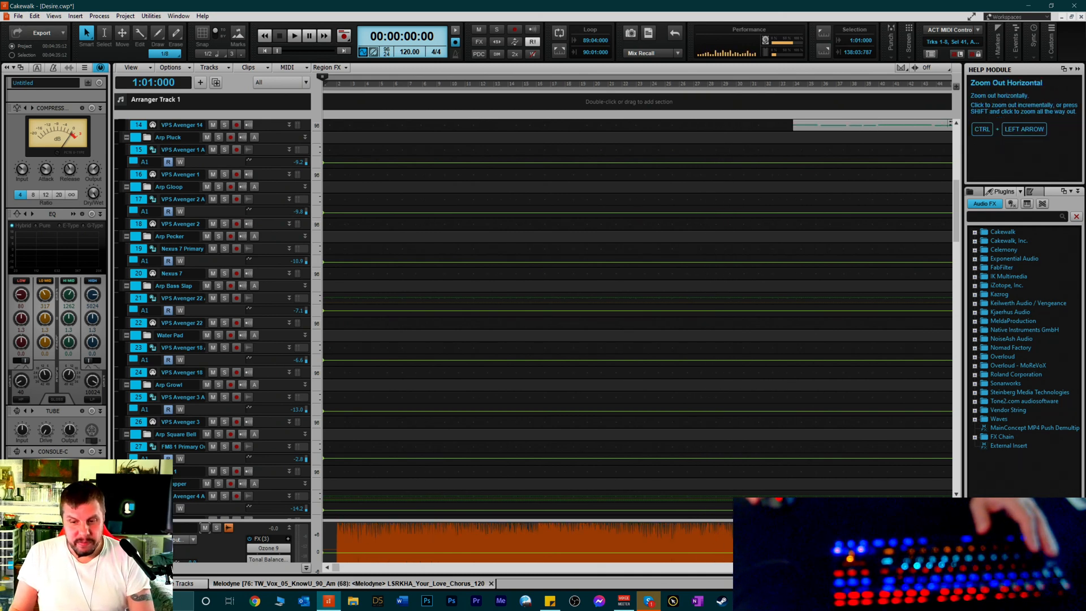
{"action": "key", "text": "ctrl+Left"}
{"action": "key", "text": "ctrl+Left"}
{"action": "key", "text": "ctrl+Left"}
{"action": "key", "text": "ctrl+Left"}
{"action": "key", "text": "ctrl+Left"}
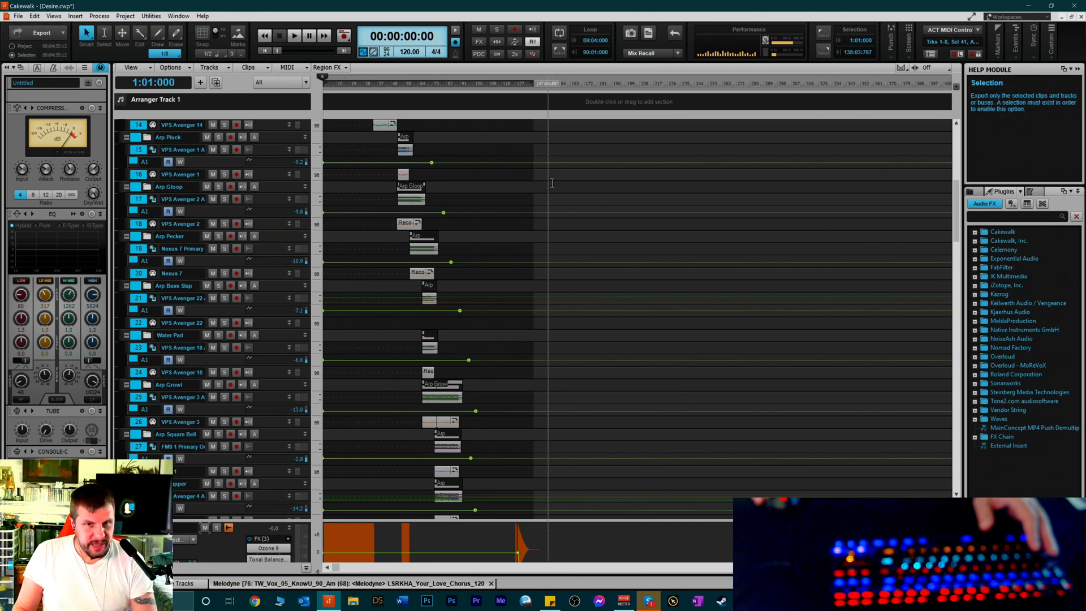
{"action": "left_click", "coordinate": [547, 88]}
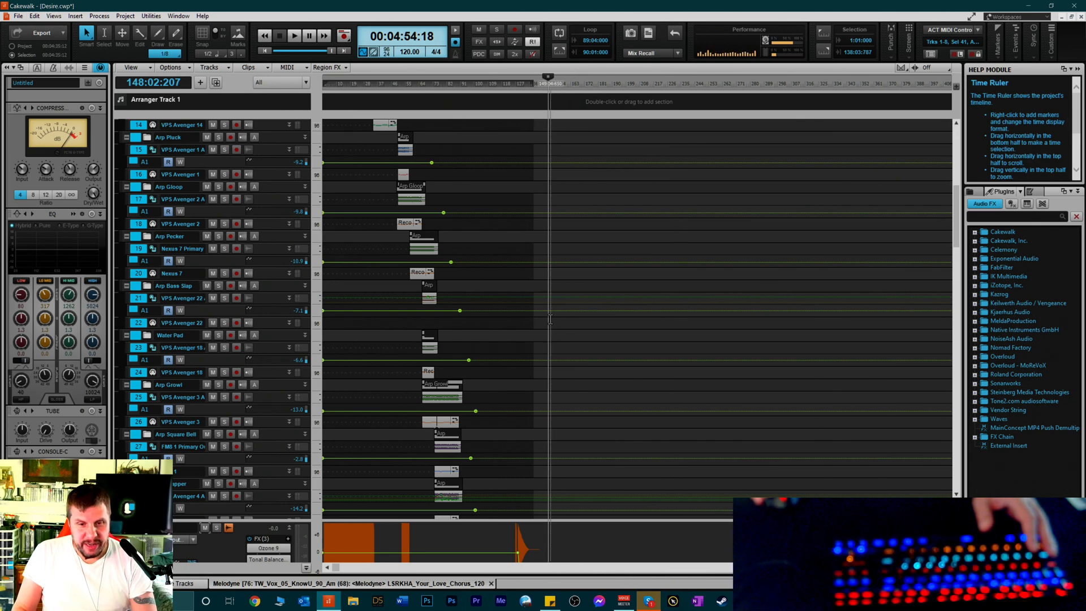
Focus track 39 in the Arp Beep folder and review the selected range on the tracks above it
{"action": "scroll", "coordinate": [551, 319], "scroll_direction": "down", "scroll_amount": 3}
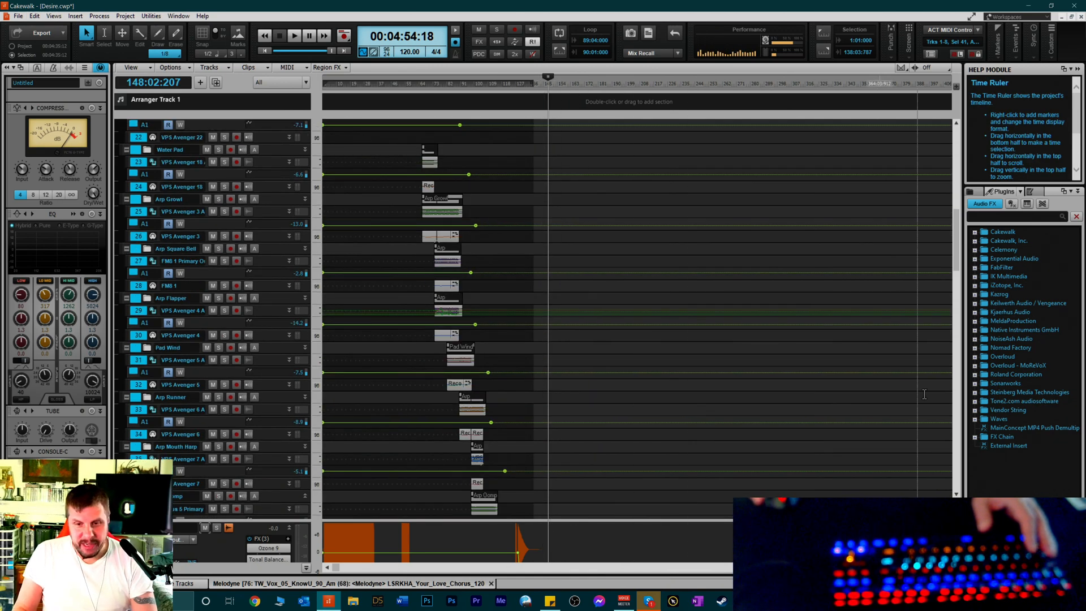
{"action": "scroll", "coordinate": [786, 385], "scroll_direction": "down", "scroll_amount": 3}
{"action": "scroll", "coordinate": [775, 387], "scroll_direction": "down", "scroll_amount": 5}
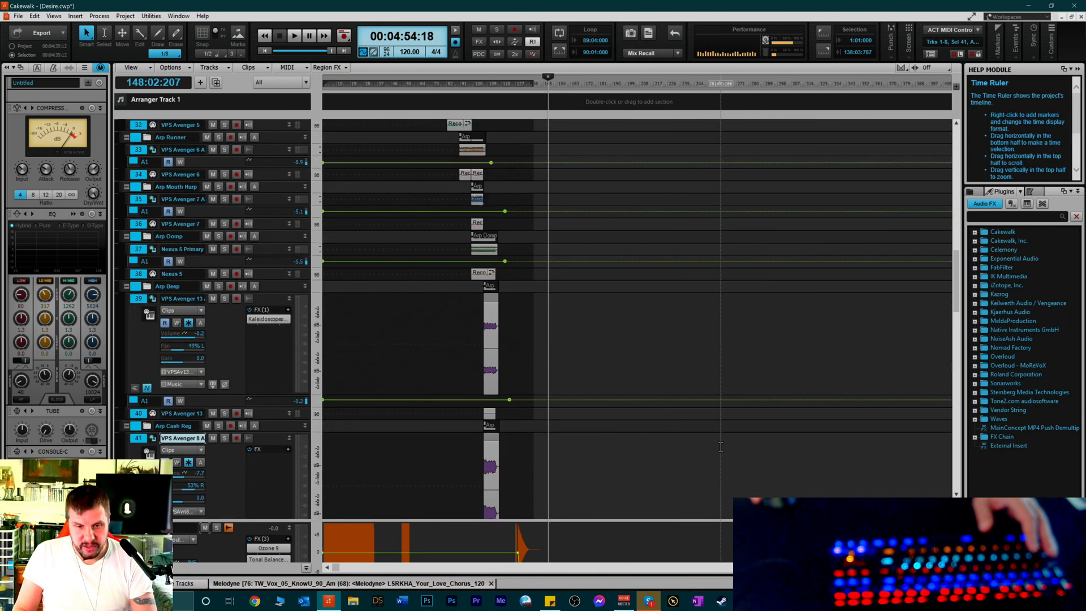
{"action": "left_click", "coordinate": [225, 255]}
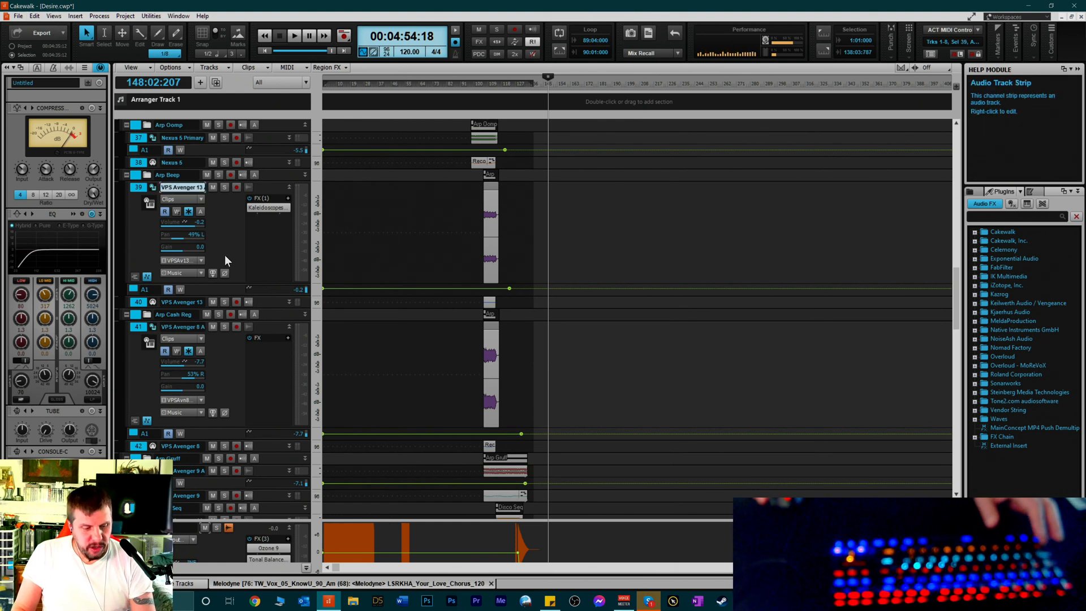
{"action": "scroll", "coordinate": [433, 279], "scroll_direction": "up", "scroll_amount": 5}
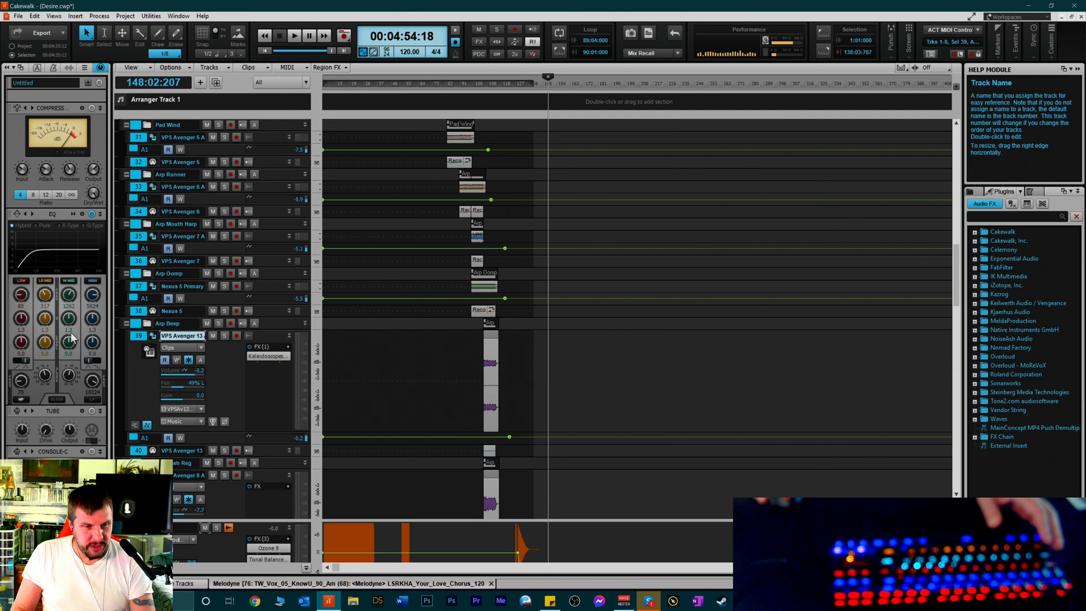
{"action": "scroll", "coordinate": [436, 272], "scroll_direction": "up", "scroll_amount": 9}
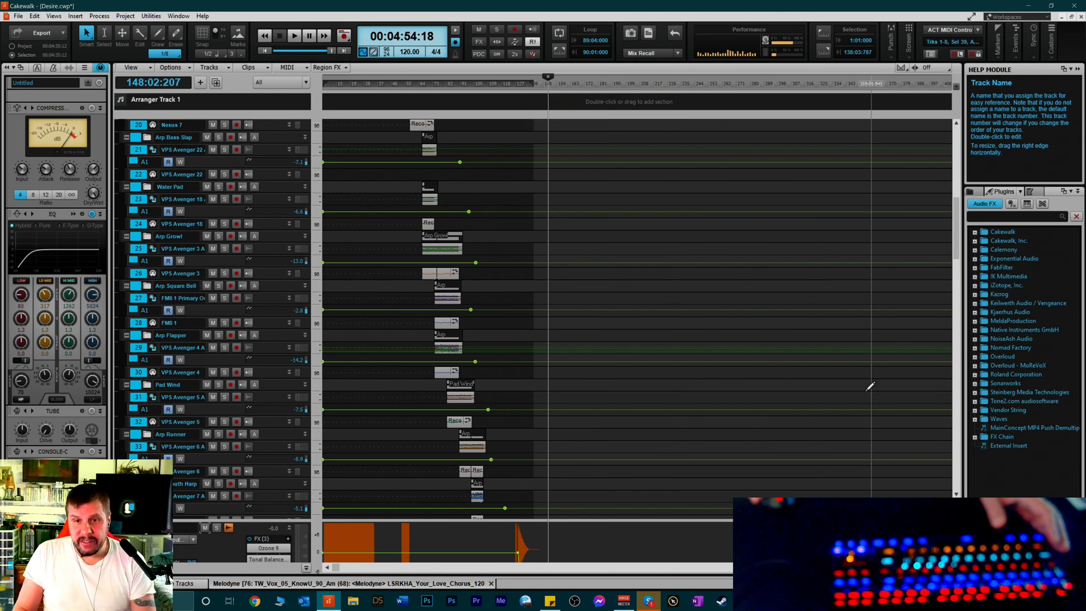
Enlarge the bus pane below the tracks so the Master bus's waveform and fade curve are fully shown
{"action": "scroll", "coordinate": [867, 383], "scroll_direction": "up", "scroll_amount": 15}
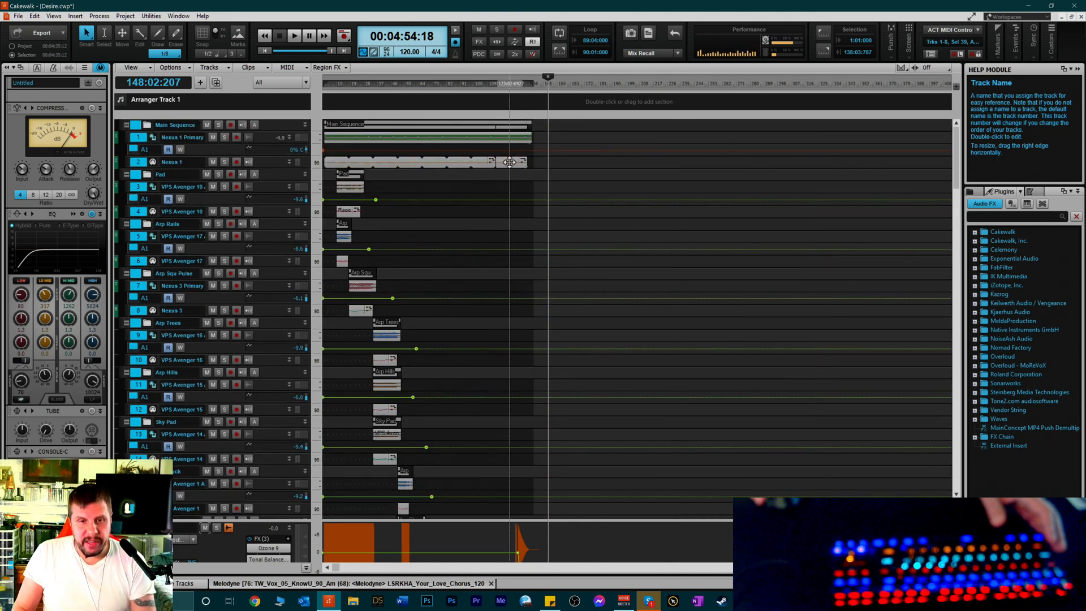
{"action": "left_click_drag", "start_coordinate": [468, 519], "coordinate": [468, 405]}
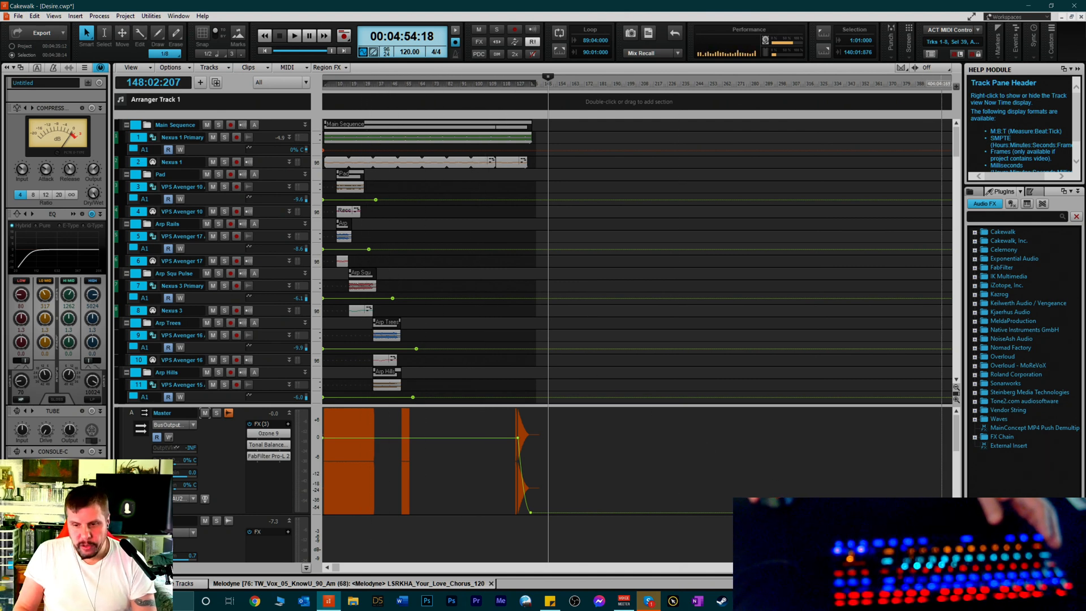
Select the time range from about measure 140, past the end of the Master fade, back into measure 1
{"action": "left_click", "coordinate": [951, 567]}
{"action": "left_click", "coordinate": [951, 567]}
{"action": "left_click", "coordinate": [951, 567]}
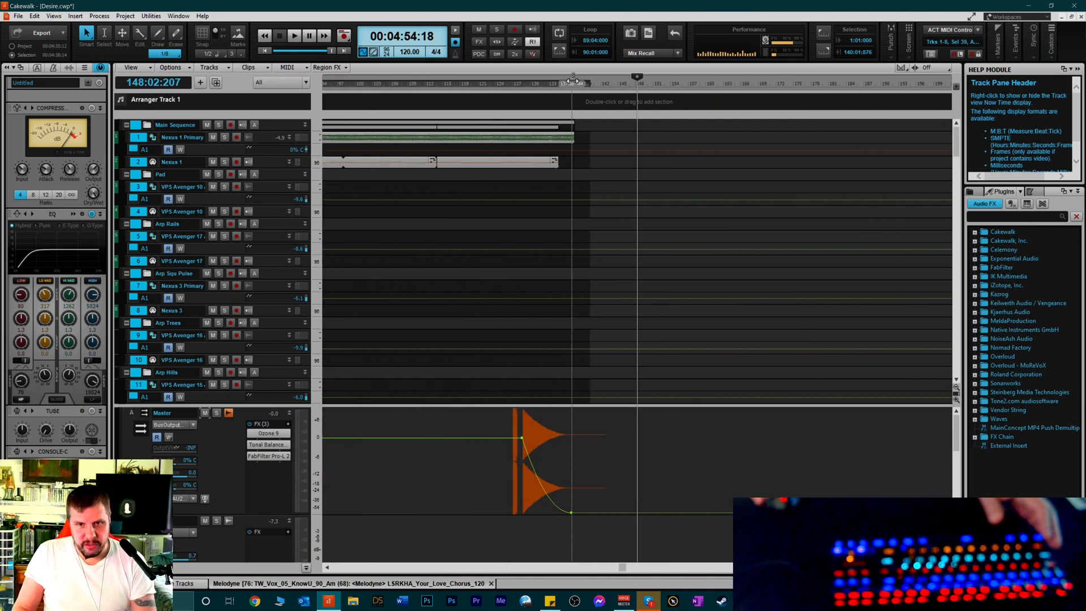
{"action": "left_click_drag", "start_coordinate": [591, 87], "coordinate": [175, 76]}
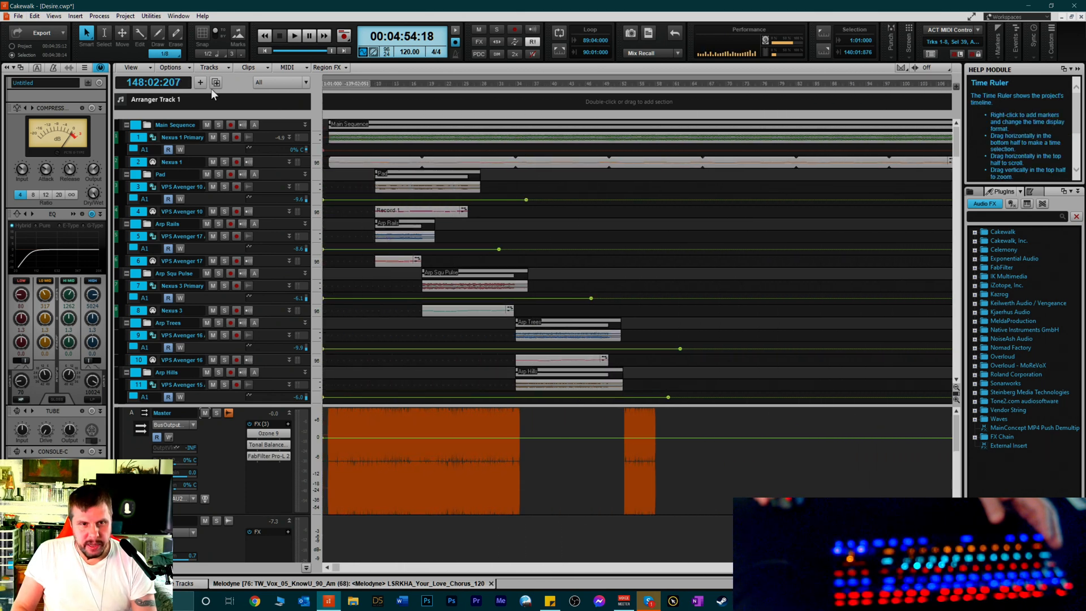
{"action": "left_click_drag", "start_coordinate": [324, 93], "coordinate": [324, 88]}
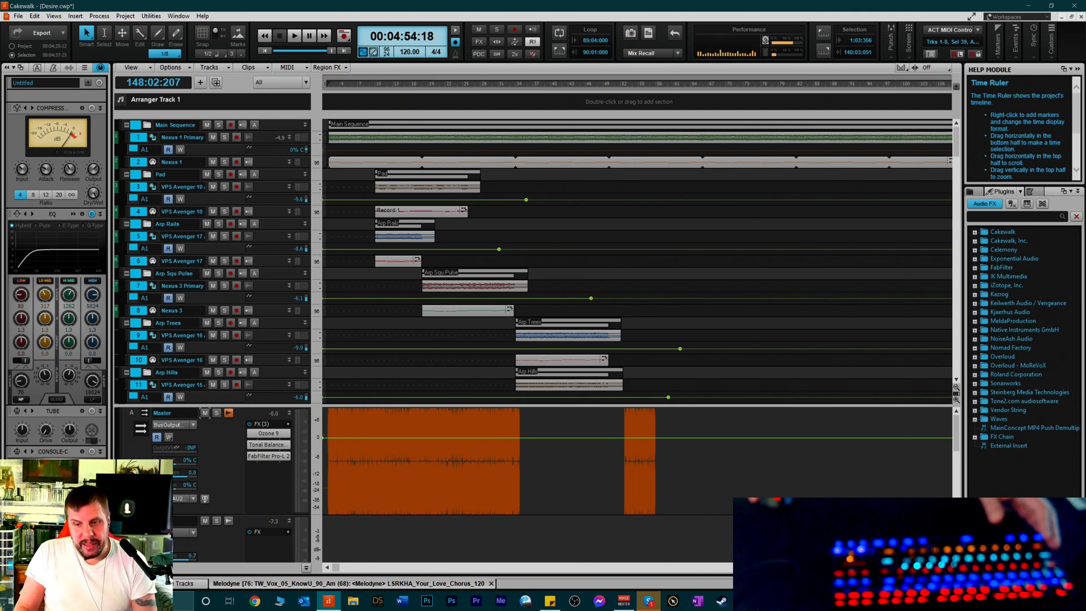
Examine the selection's start in measure 1 against the first clips and automation nodes down through the last tracks
{"action": "left_click", "coordinate": [948, 567]}
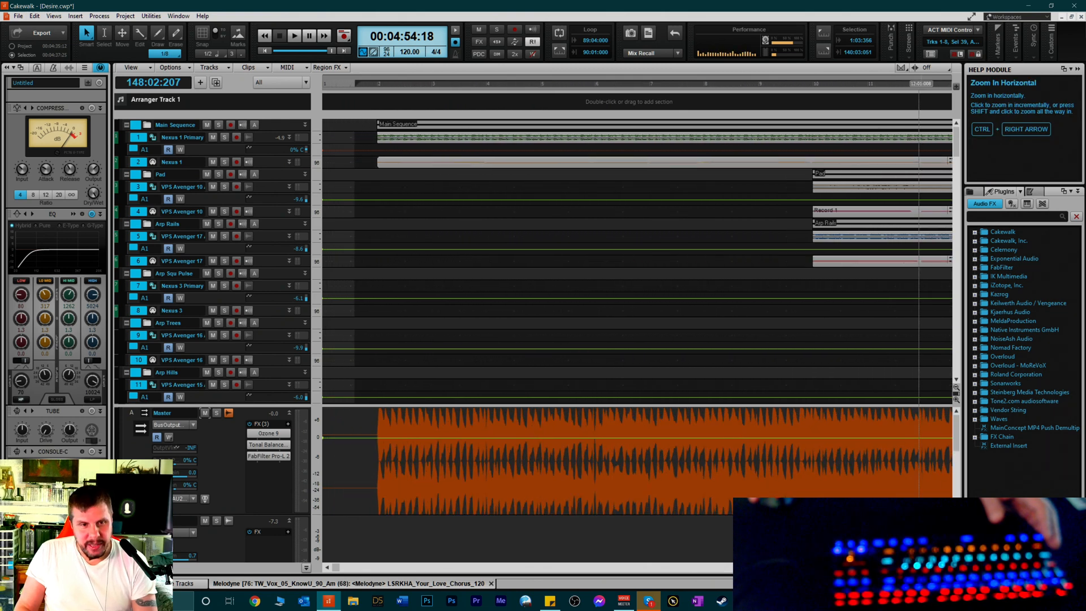
{"action": "mouse_move", "coordinate": [371, 82]}
{"action": "left_mouse_down"}
{"action": "mouse_move", "coordinate": [350, 84]}
{"action": "mouse_move", "coordinate": [571, 101]}
{"action": "left_mouse_up"}
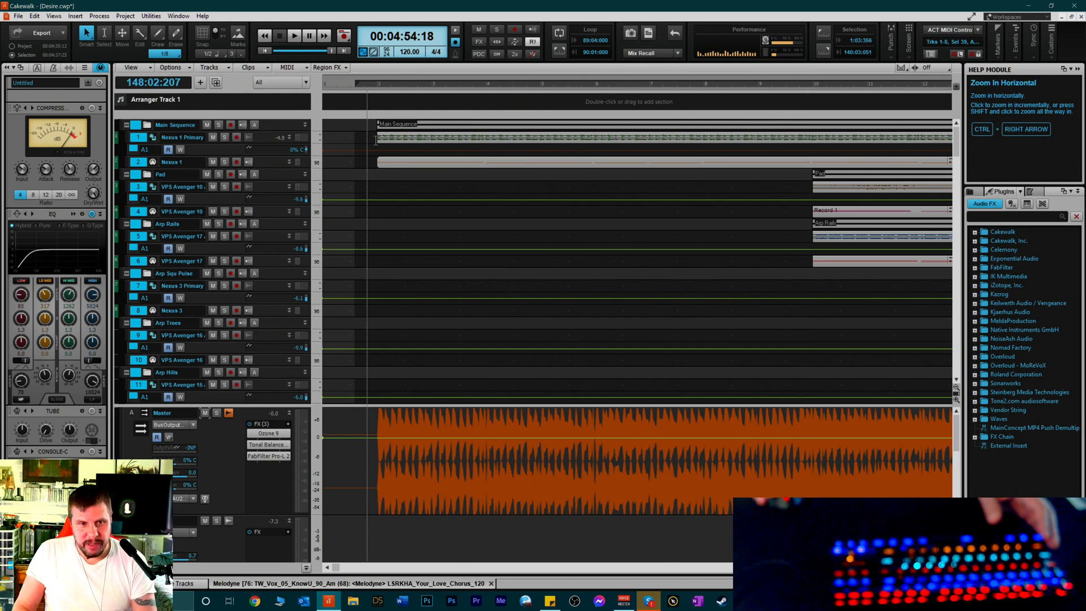
{"action": "scroll", "coordinate": [419, 287], "scroll_direction": "down", "scroll_amount": 1}
{"action": "scroll", "coordinate": [419, 287], "scroll_direction": "down", "scroll_amount": 10}
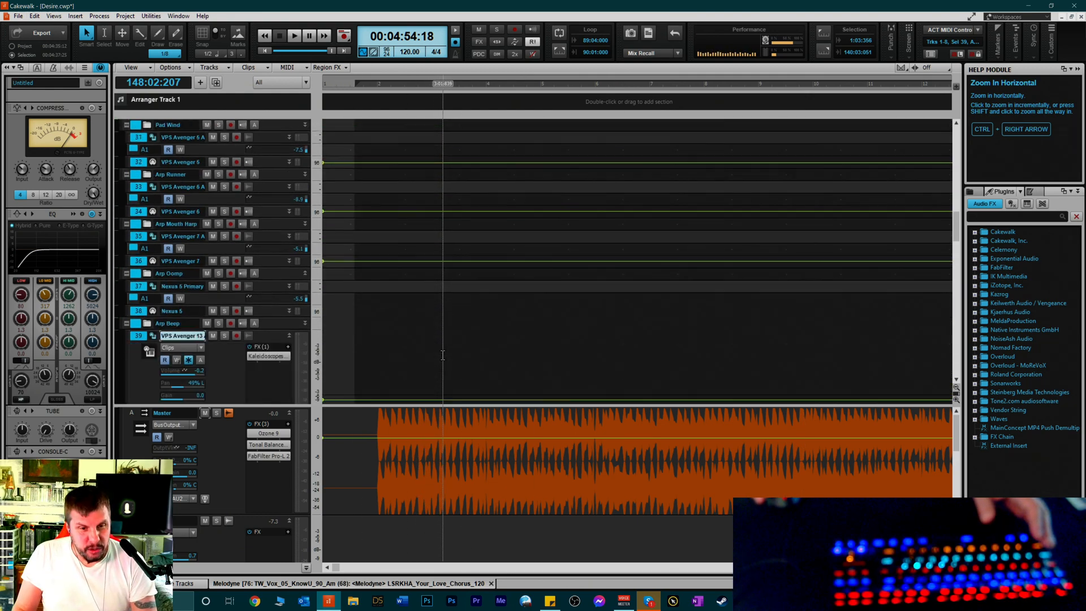
{"action": "scroll", "coordinate": [443, 355], "scroll_direction": "down", "scroll_amount": 8}
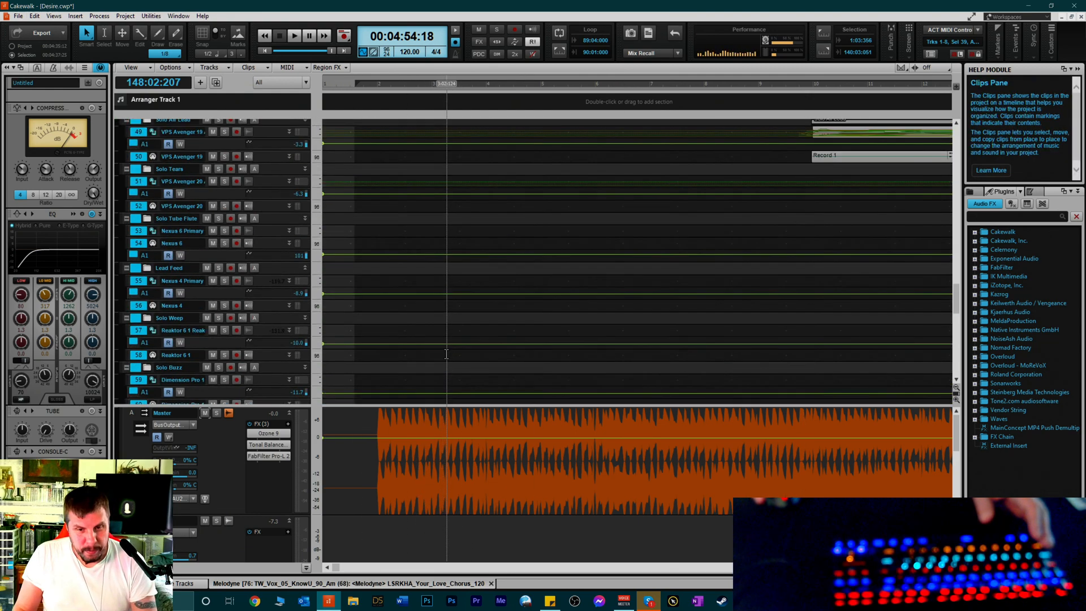
{"action": "scroll", "coordinate": [453, 347], "scroll_direction": "down", "scroll_amount": 5}
{"action": "scroll", "coordinate": [412, 266], "scroll_direction": "up", "scroll_amount": 5}
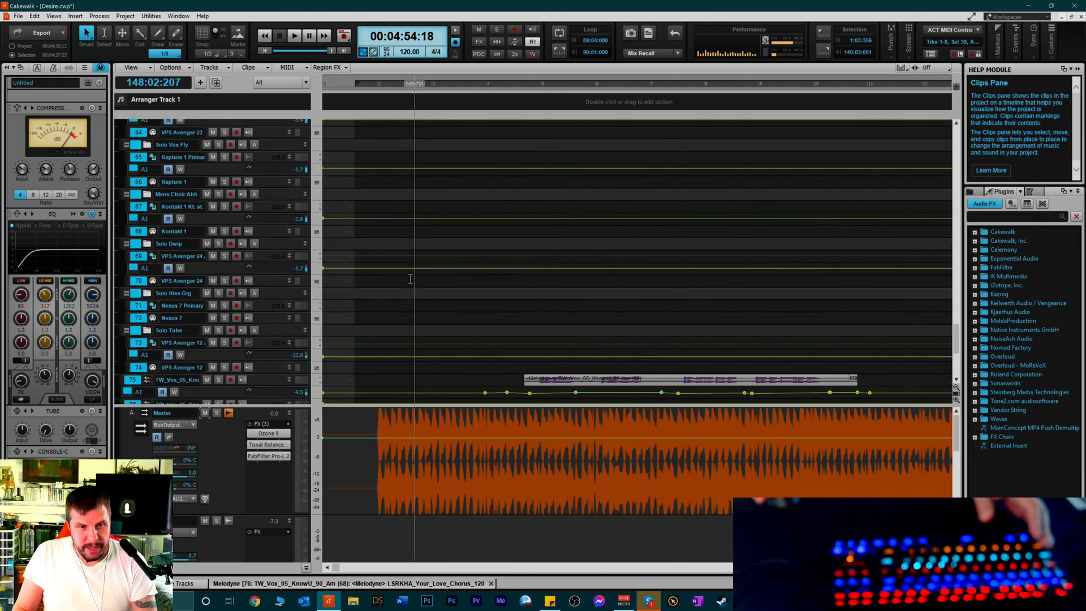
{"action": "left_click", "coordinate": [352, 193]}
{"action": "scroll", "coordinate": [356, 138], "scroll_direction": "up", "scroll_amount": 5}
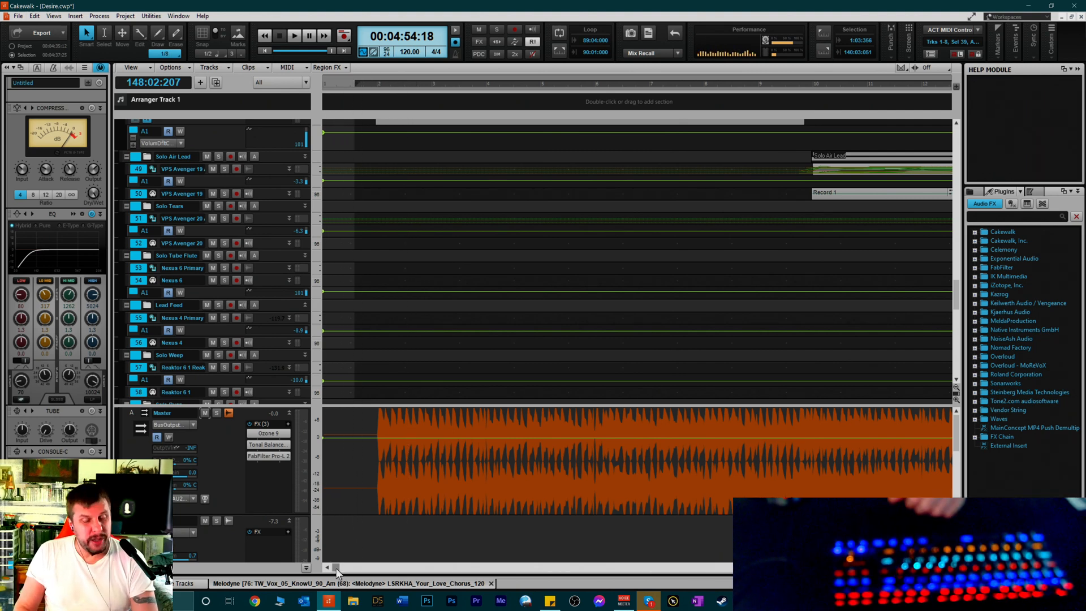
Examine the selection's end near measure 140 against the Master fade and the last nodes on tracks 48 to 78
{"action": "mouse_move", "coordinate": [770, 601]}
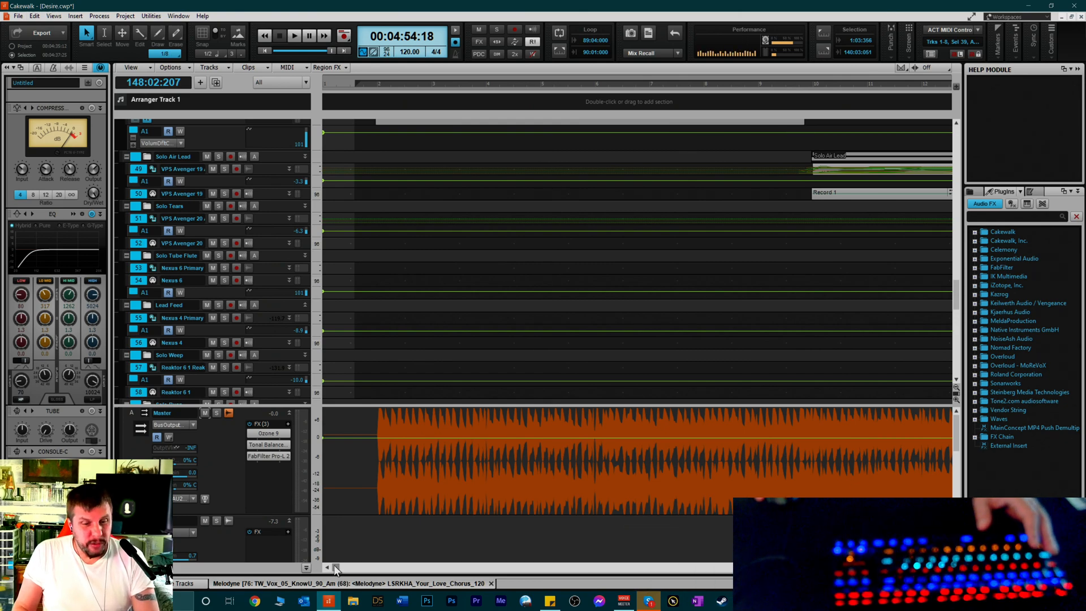
{"action": "left_click_drag", "start_coordinate": [334, 564], "coordinate": [670, 567]}
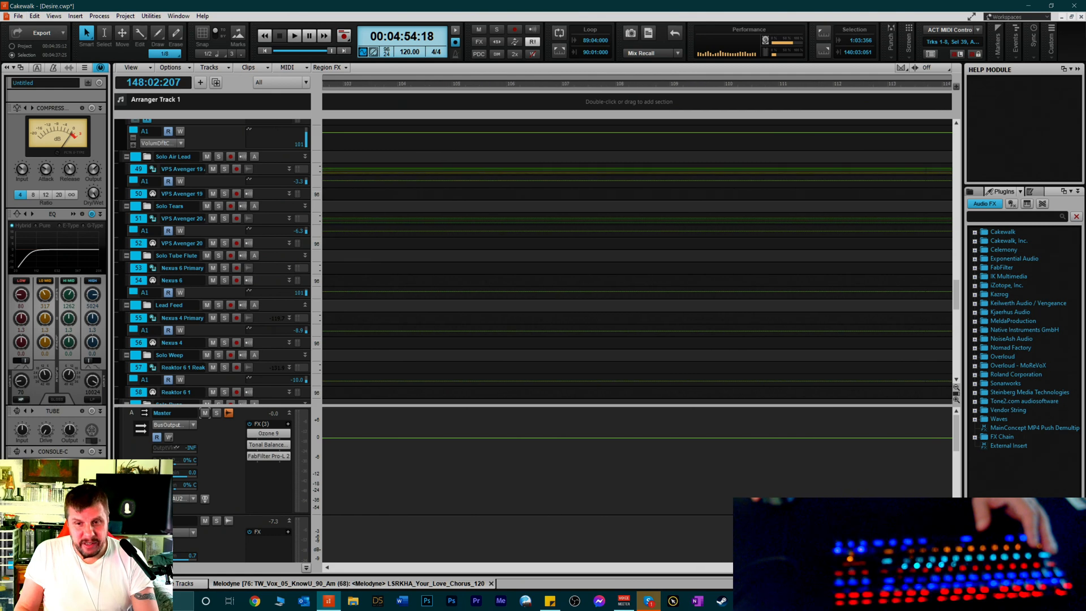
{"action": "left_click_drag", "start_coordinate": [780, 568], "coordinate": [861, 567]}
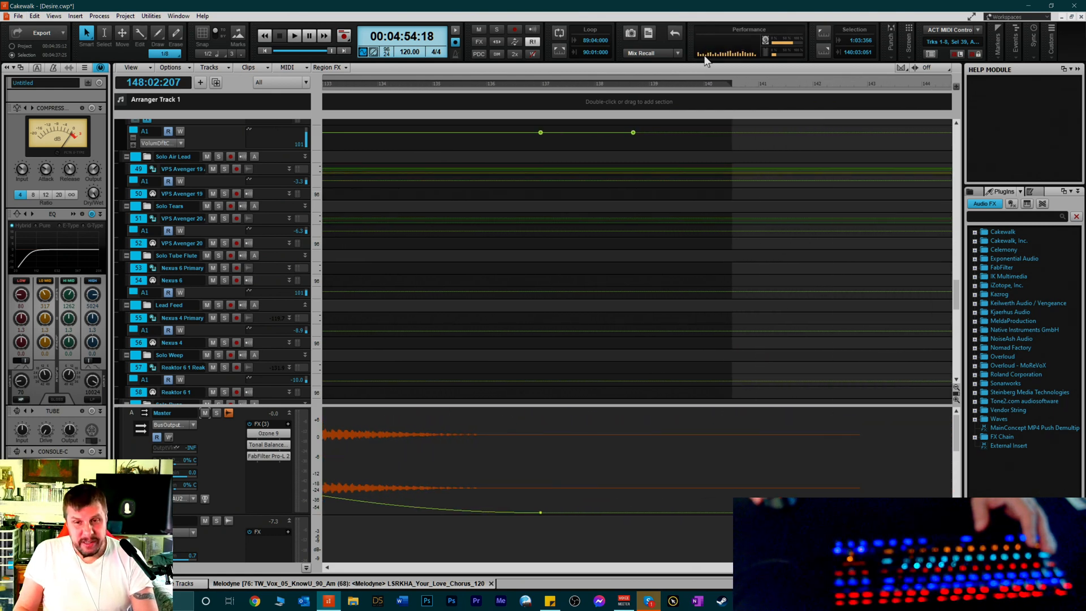
{"action": "scroll", "coordinate": [730, 340], "scroll_direction": "down", "scroll_amount": 9}
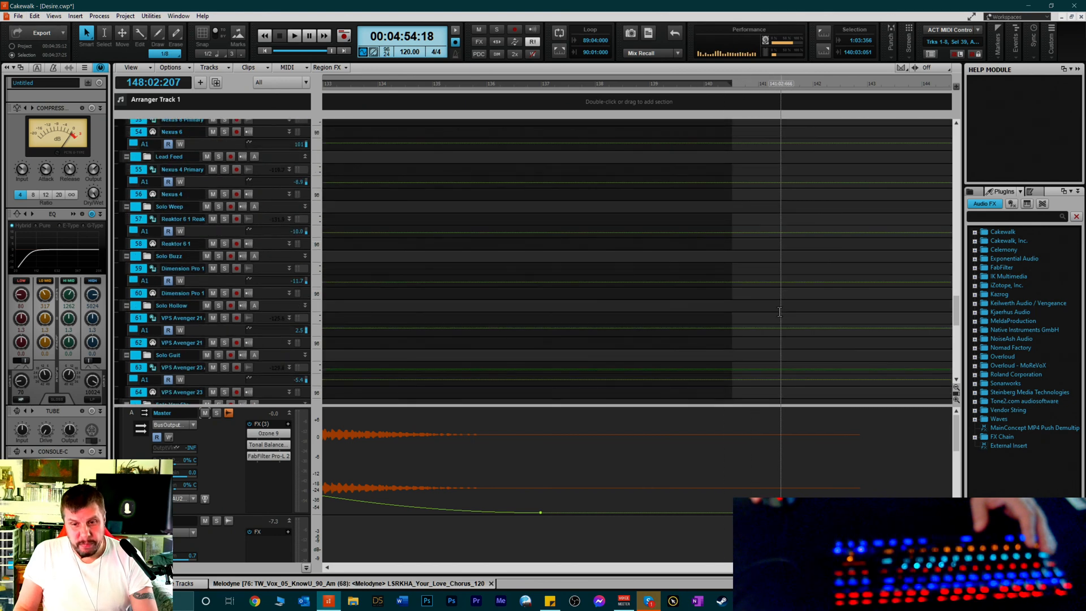
{"action": "scroll", "coordinate": [722, 356], "scroll_direction": "down", "scroll_amount": 5}
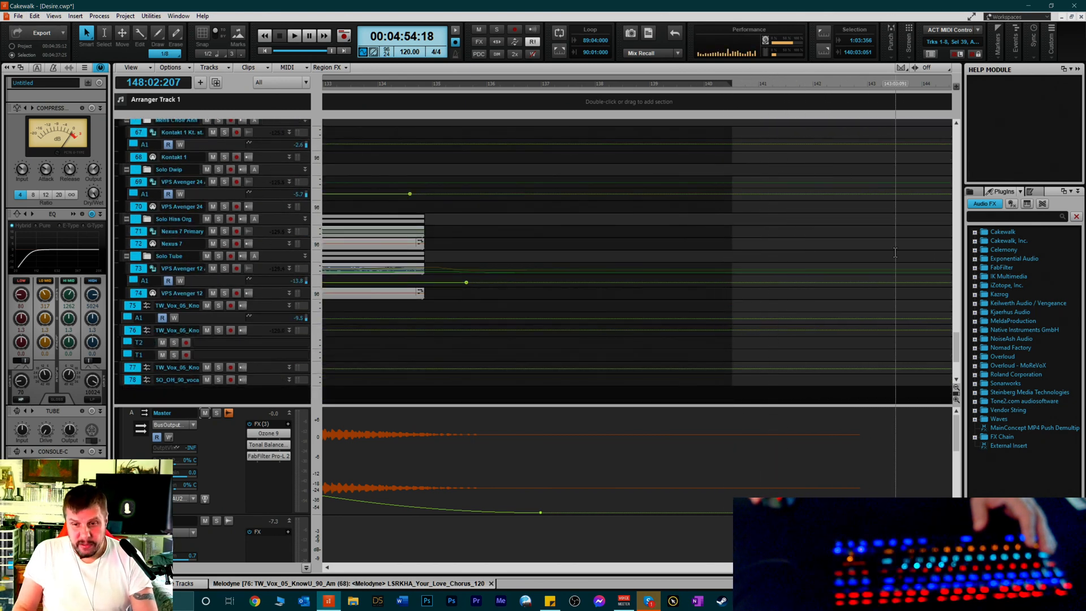
{"action": "scroll", "coordinate": [843, 322], "scroll_direction": "up", "scroll_amount": 8}
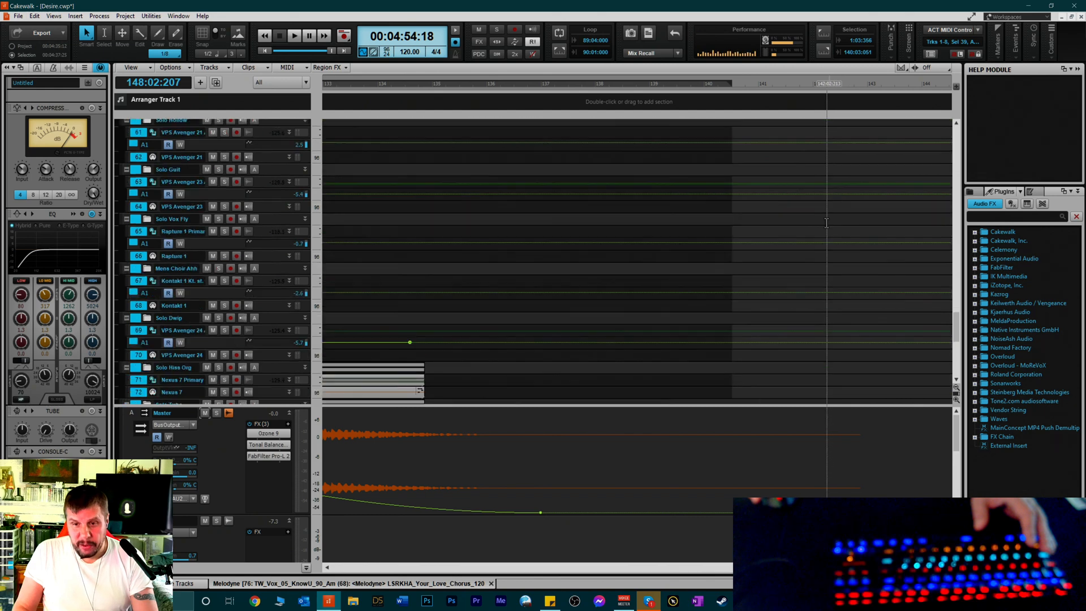
{"action": "scroll", "coordinate": [828, 177], "scroll_direction": "up", "scroll_amount": 2}
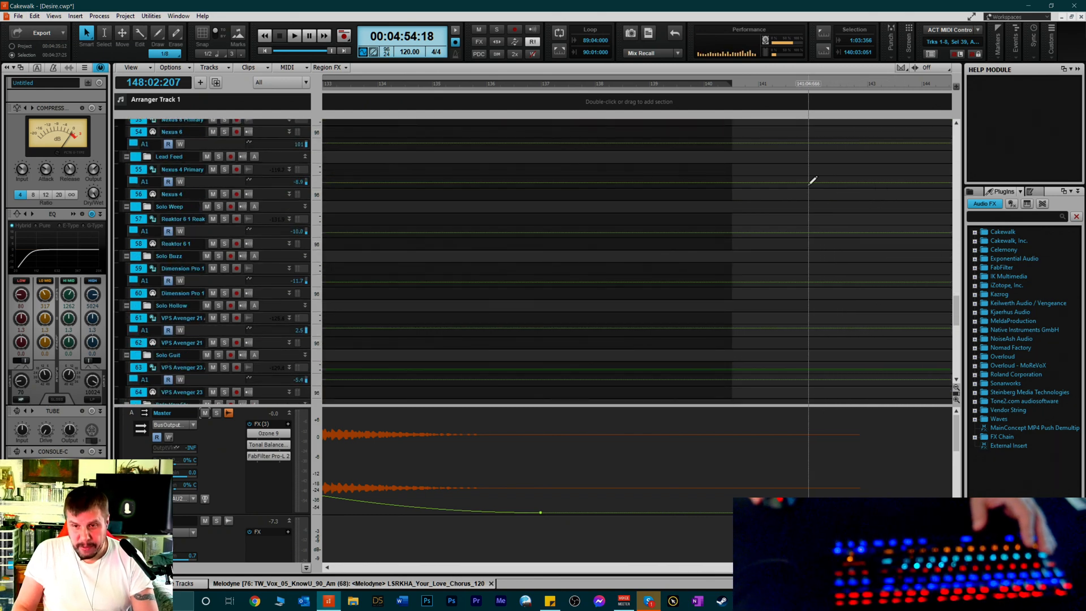
{"action": "scroll", "coordinate": [790, 174], "scroll_direction": "up", "scroll_amount": 7}
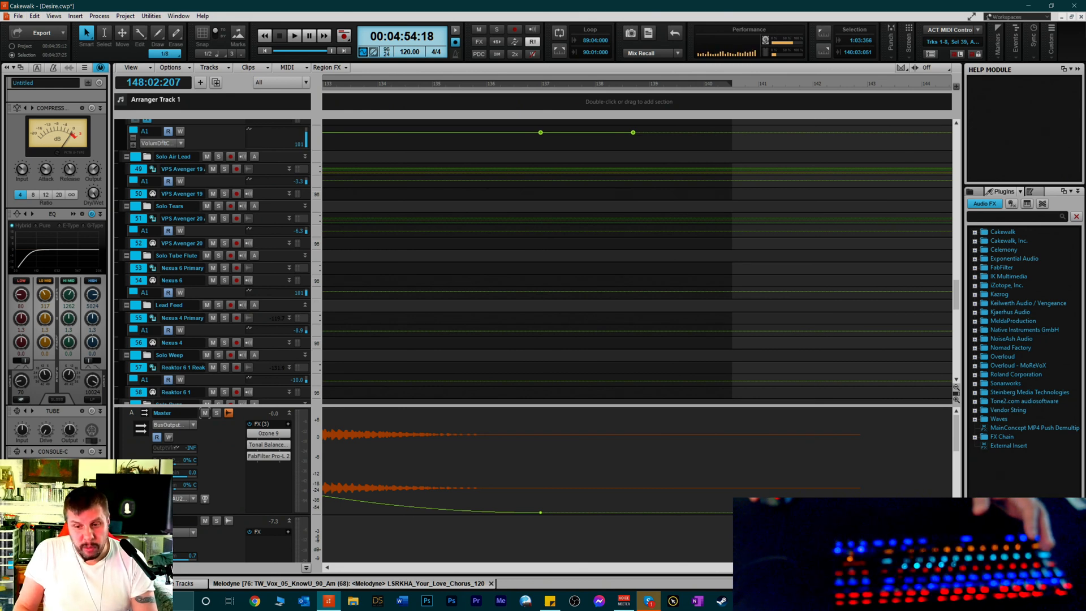
Reselect the time range from about the end of measure 139, past the Master fade, back to the project start at 1:01:000
{"action": "key", "text": "ctrl+Left"}
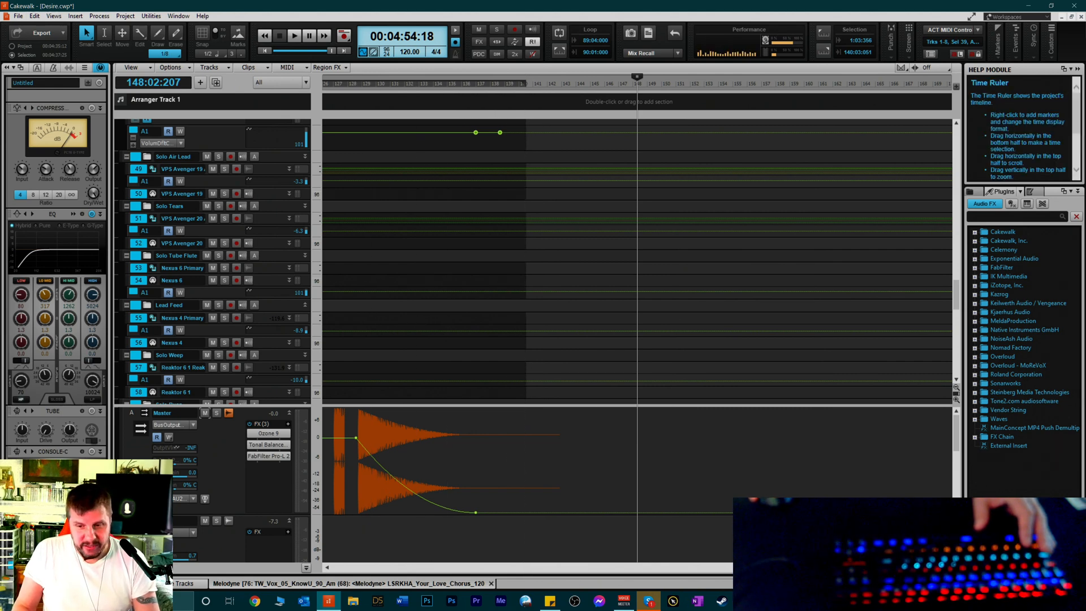
{"action": "left_click_drag", "start_coordinate": [758, 567], "coordinate": [188, 508]}
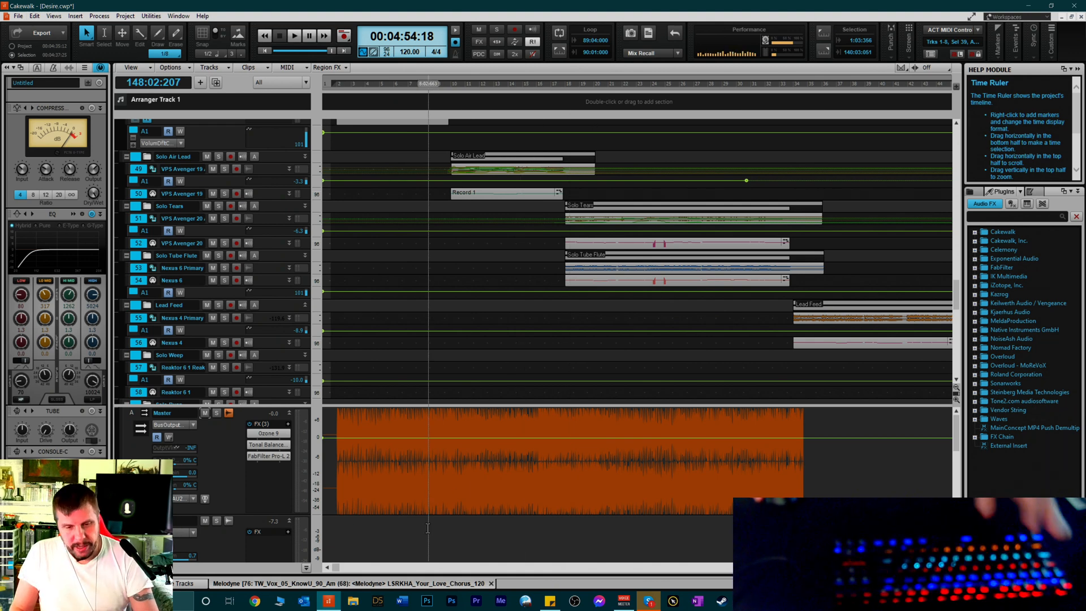
{"action": "left_click_drag", "start_coordinate": [334, 568], "coordinate": [772, 582]}
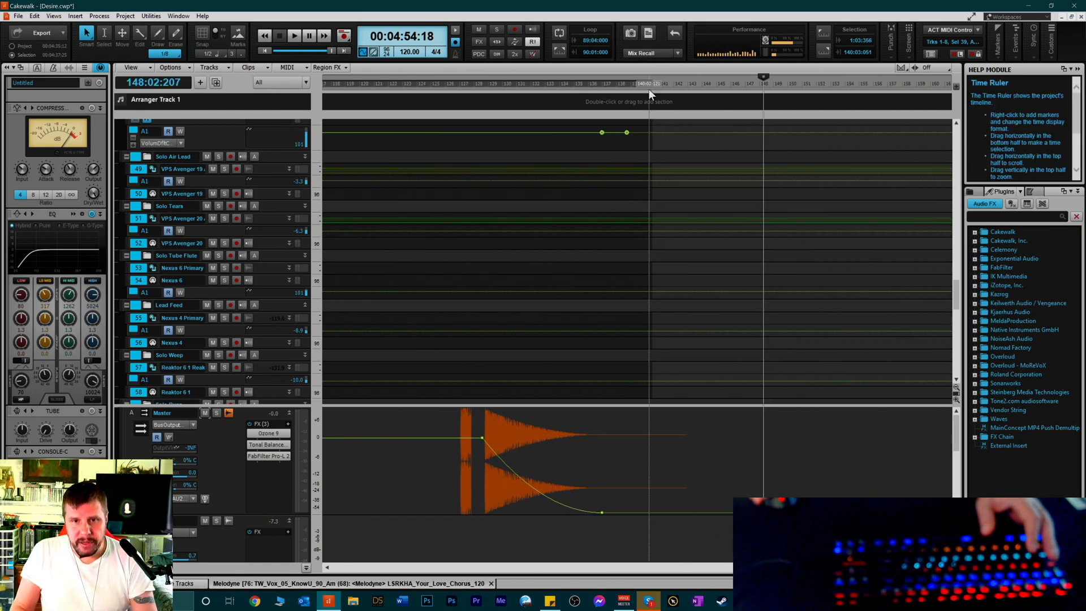
{"action": "left_click_drag", "start_coordinate": [644, 86], "coordinate": [1, 56]}
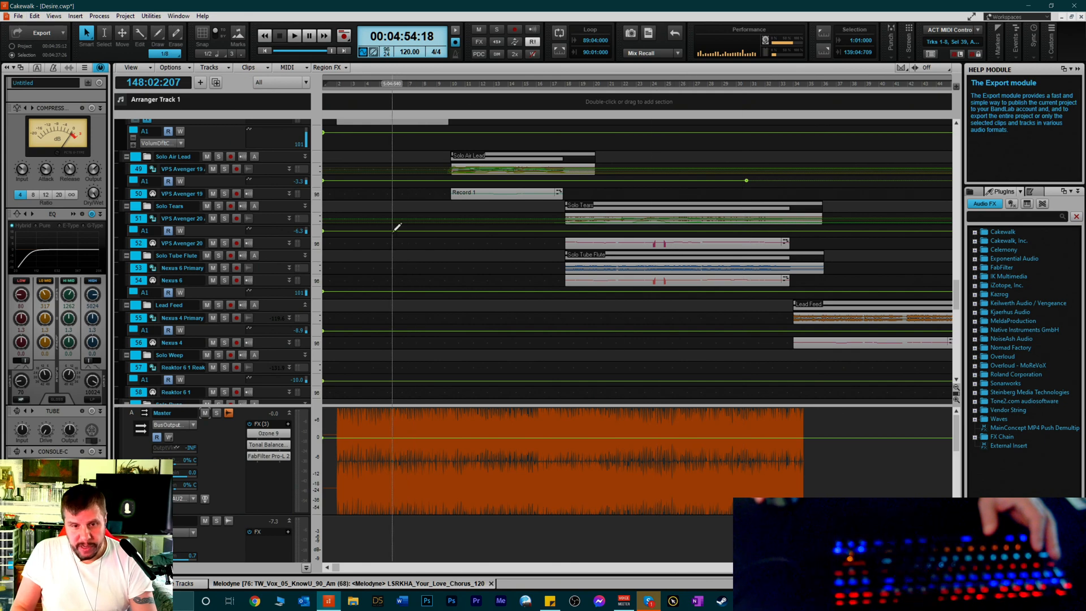
Review the clips and automation nodes on tracks 61 to 78 at the beginning, end and middle of the selected range
{"action": "scroll", "coordinate": [407, 232], "scroll_direction": "down", "scroll_amount": 5}
{"action": "scroll", "coordinate": [547, 310], "scroll_direction": "down", "scroll_amount": 5}
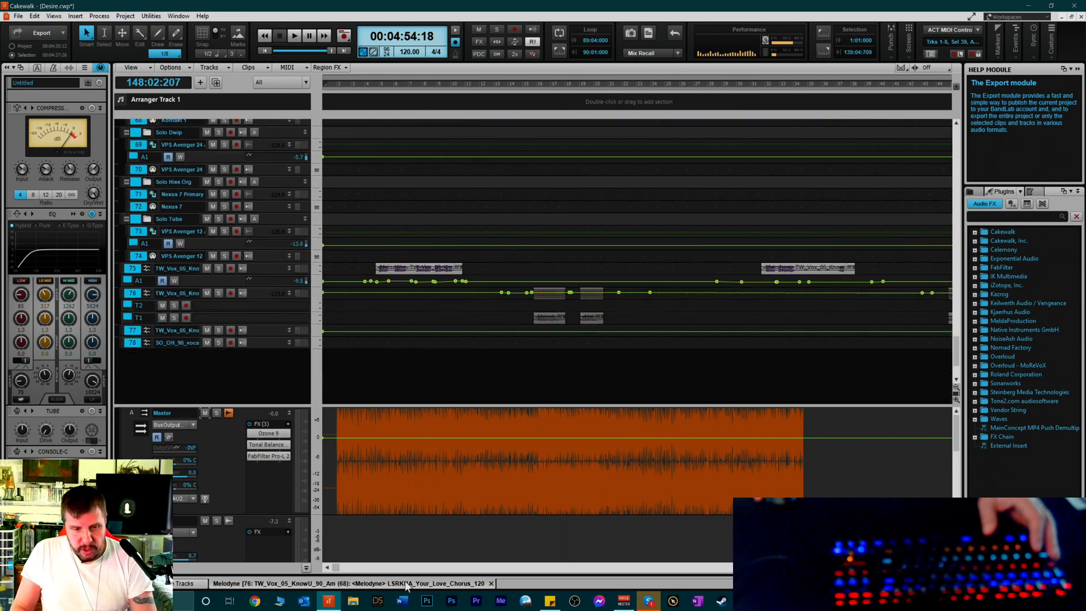
{"action": "left_click_drag", "start_coordinate": [340, 573], "coordinate": [773, 572]}
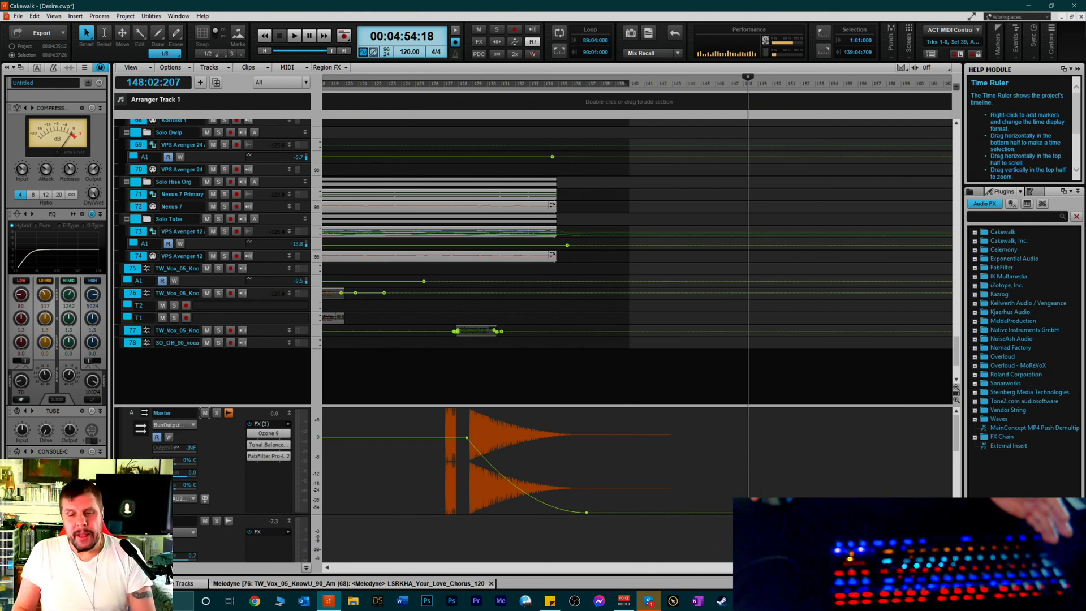
{"action": "left_click_drag", "start_coordinate": [749, 567], "coordinate": [668, 567]}
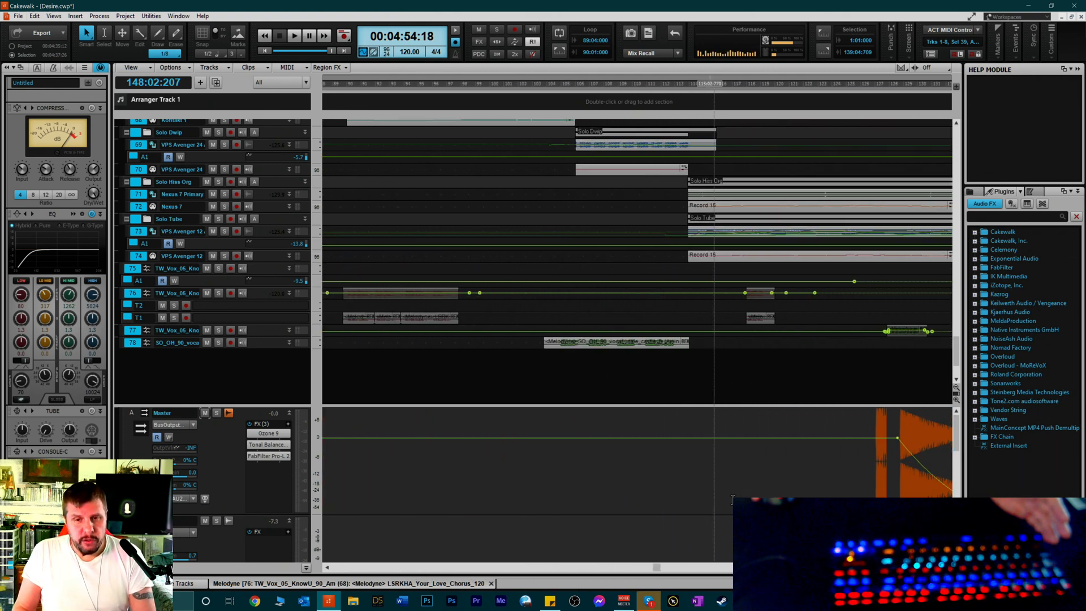
{"action": "scroll", "coordinate": [886, 284], "scroll_direction": "up", "scroll_amount": 5}
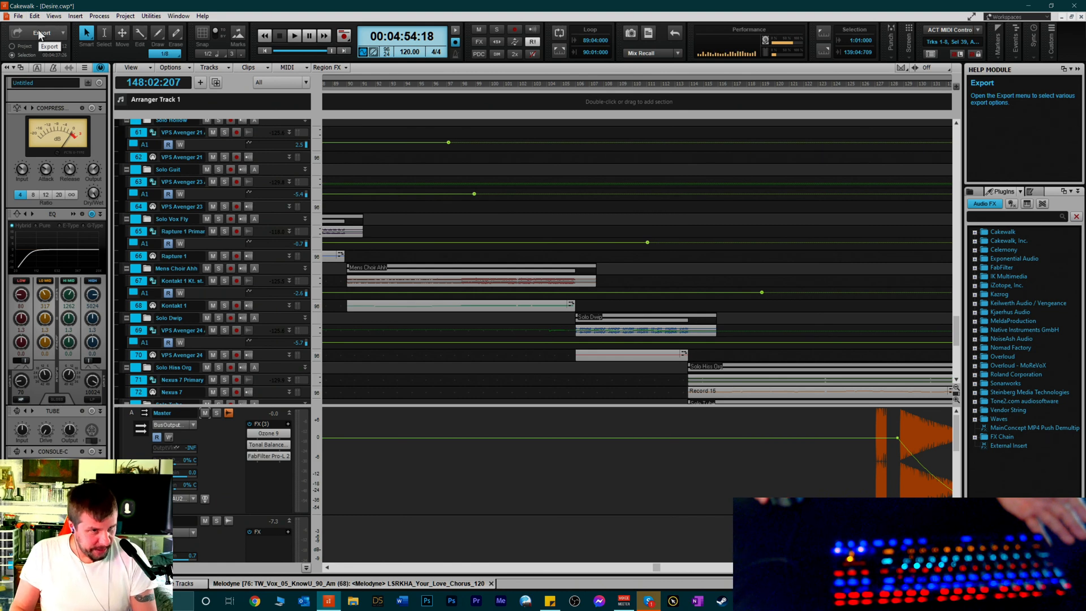
Open the audio export for the project with the selected time range
{"action": "left_click", "coordinate": [17, 17]}
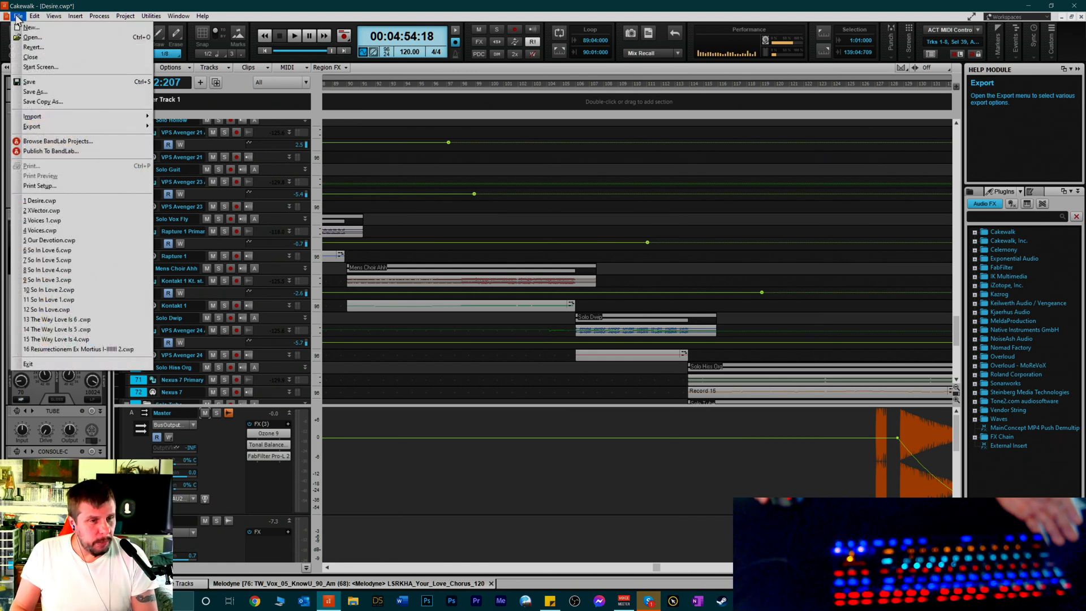
{"action": "mouse_move", "coordinate": [108, 126]}
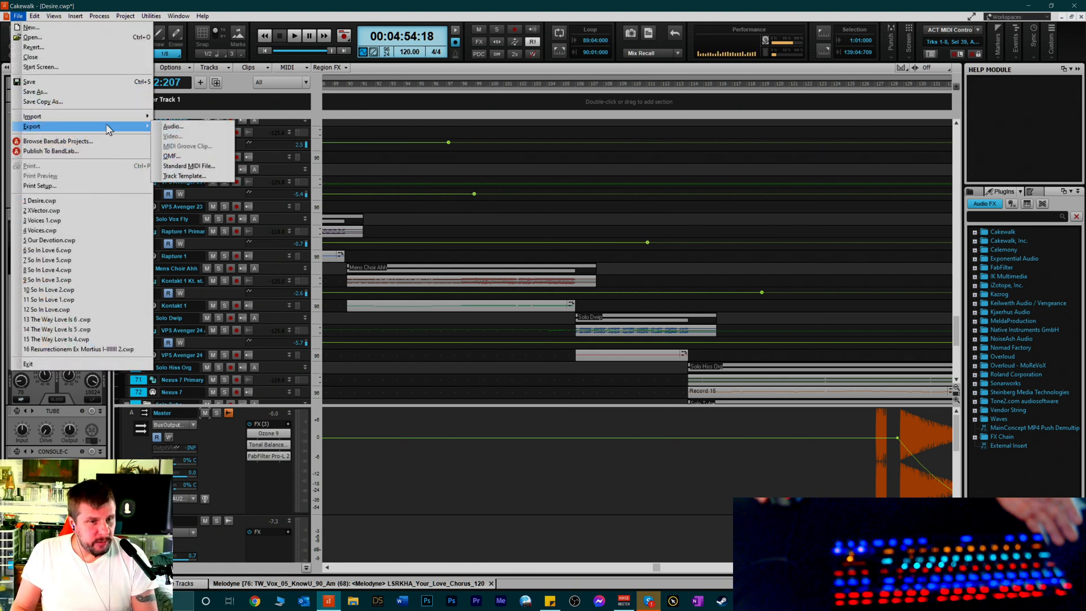
{"action": "left_click", "coordinate": [170, 126]}
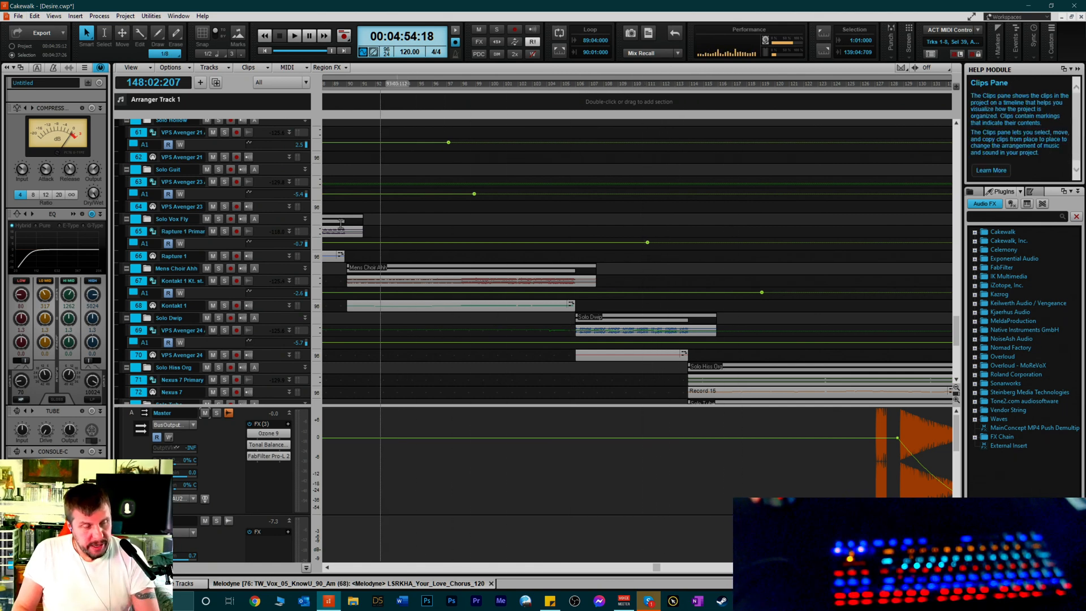
Look through the selected tracks from SO_OH vocal track 78 up to track 44
{"action": "scroll", "coordinate": [201, 290], "scroll_direction": "down", "scroll_amount": 5}
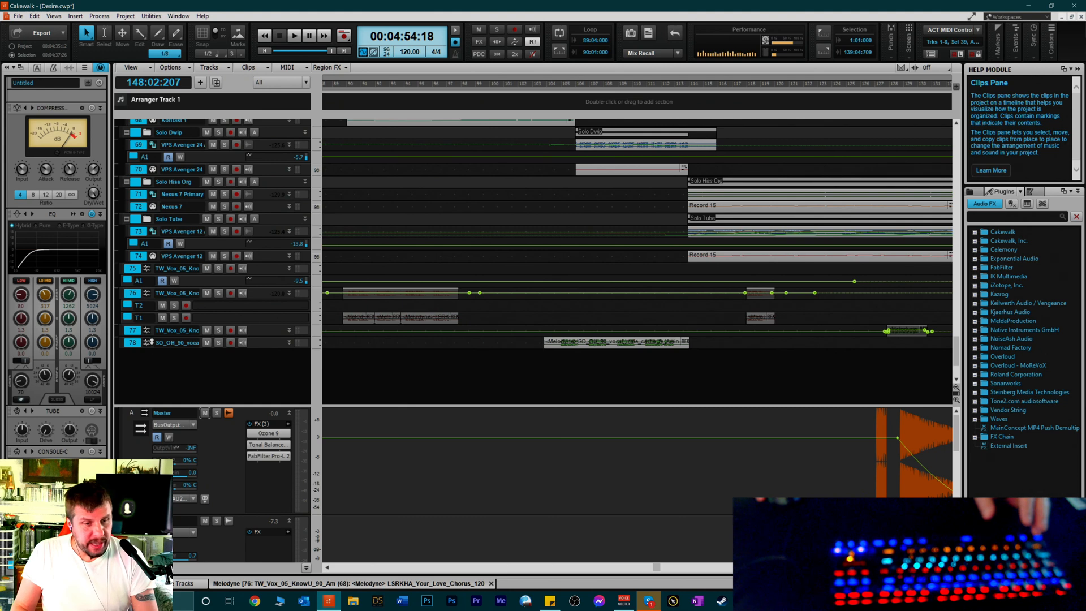
{"action": "scroll", "coordinate": [224, 206], "scroll_direction": "up", "scroll_amount": 3}
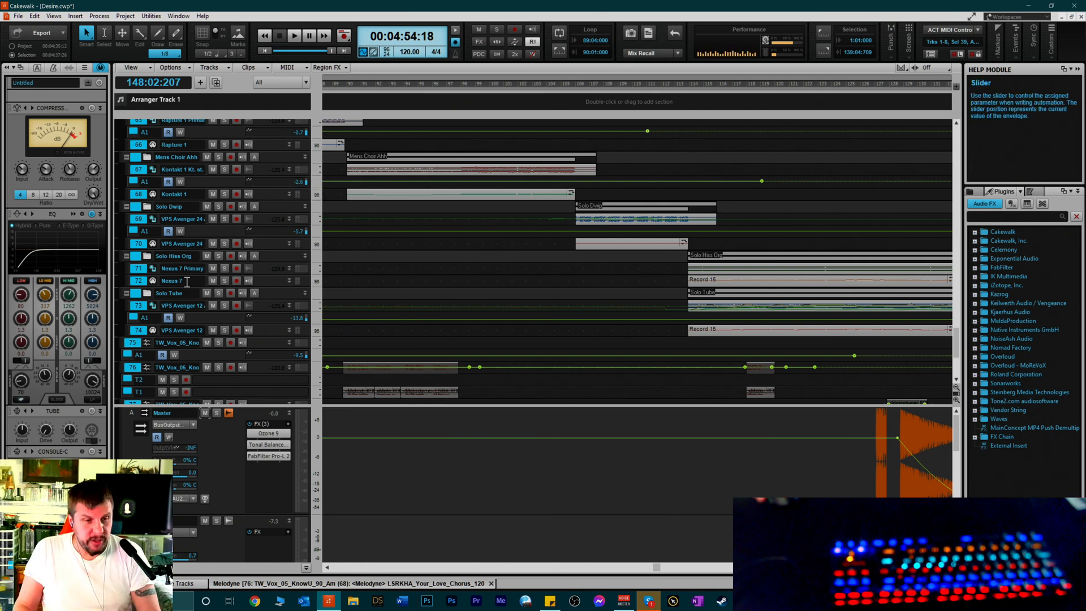
{"action": "scroll", "coordinate": [302, 246], "scroll_direction": "down", "scroll_amount": 3}
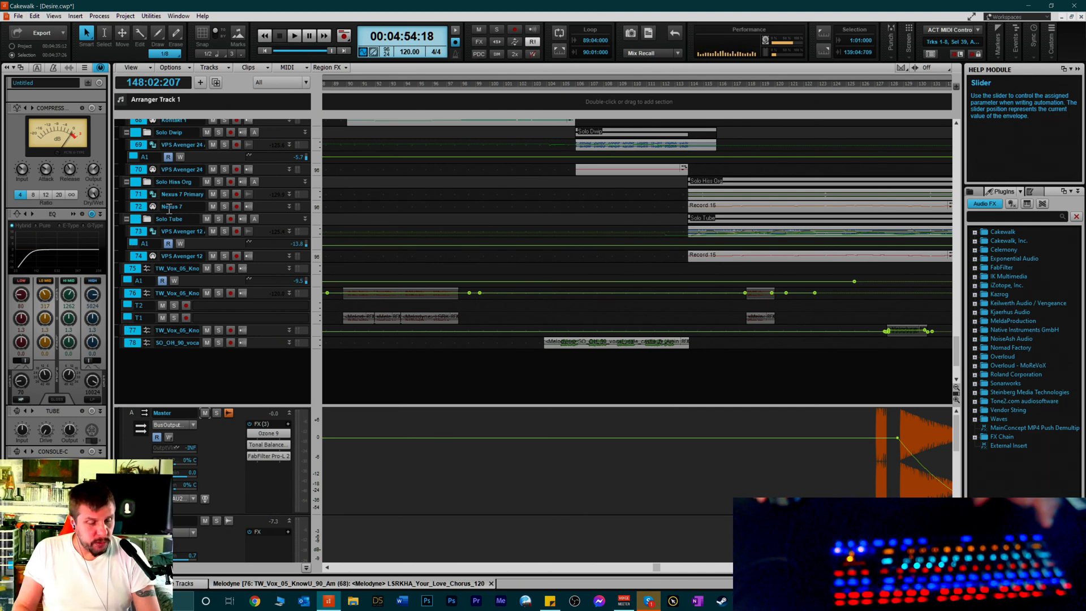
{"action": "scroll", "coordinate": [158, 221], "scroll_direction": "up", "scroll_amount": 10}
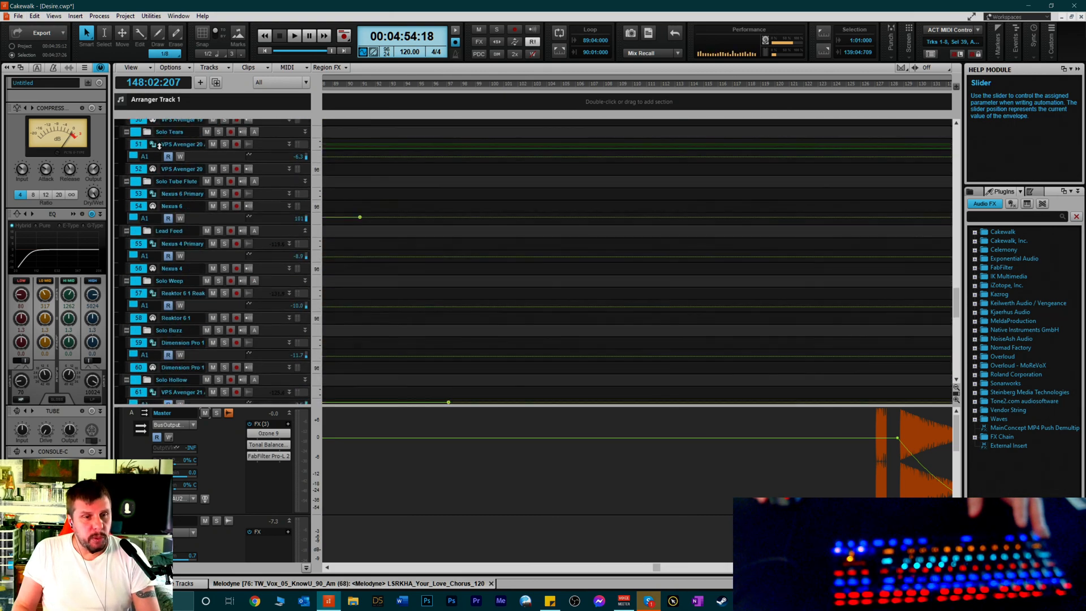
{"action": "scroll", "coordinate": [158, 116], "scroll_direction": "up", "scroll_amount": 5}
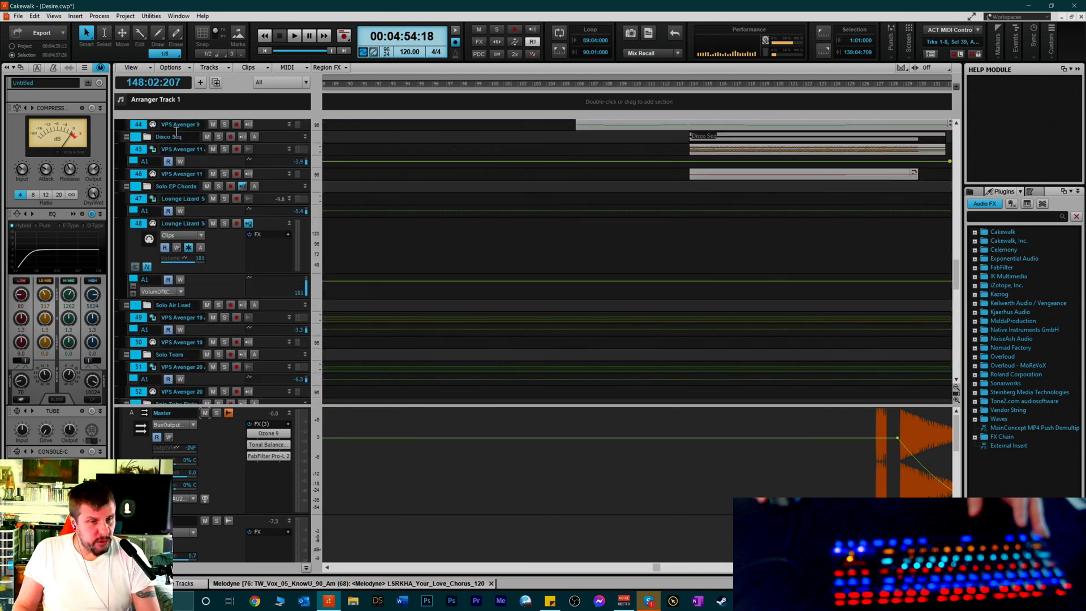
{"action": "scroll", "coordinate": [212, 140], "scroll_direction": "up", "scroll_amount": 10}
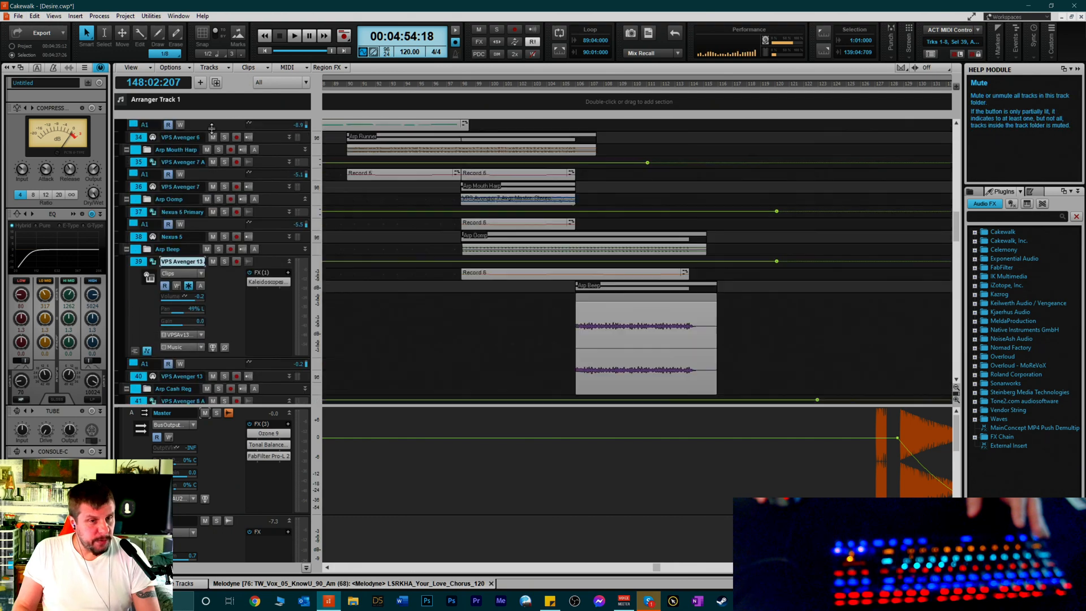
{"action": "scroll", "coordinate": [212, 124], "scroll_direction": "up", "scroll_amount": 3}
{"action": "left_click", "coordinate": [15, 18]}
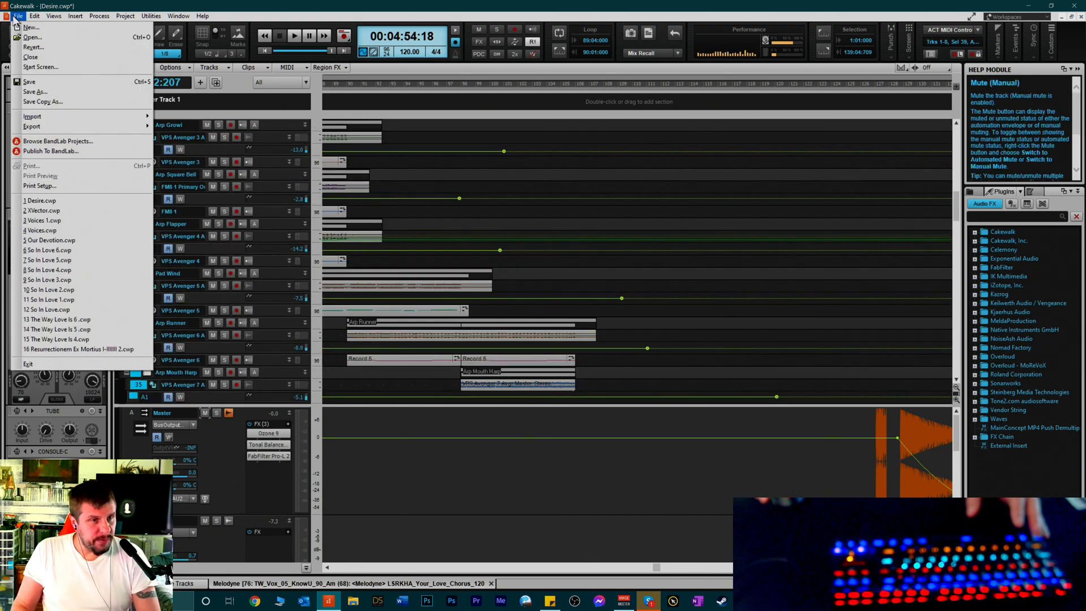
{"action": "mouse_move", "coordinate": [36, 131]}
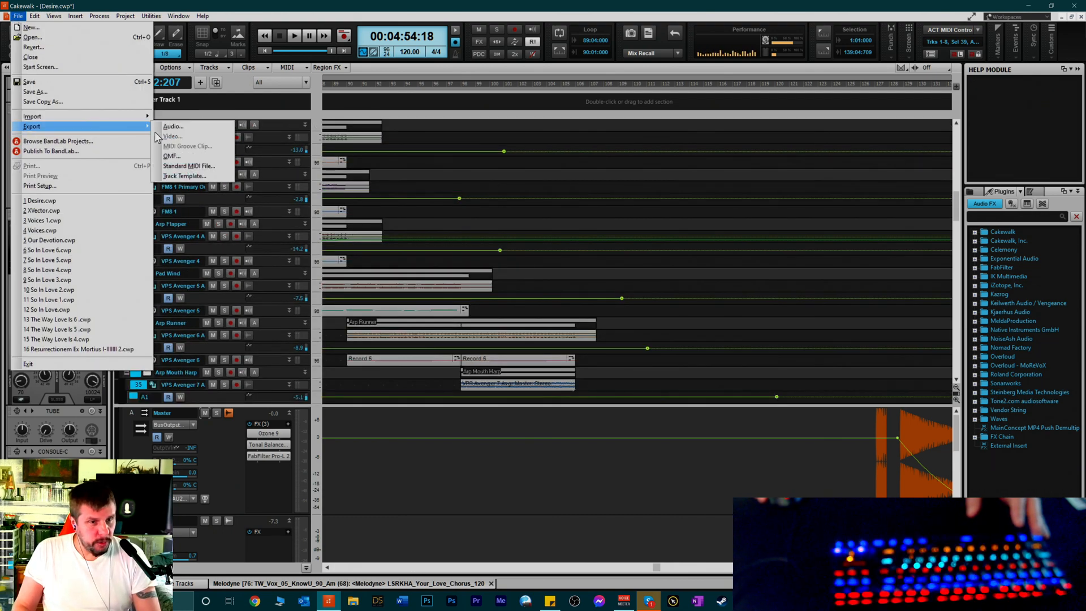
{"action": "left_click", "coordinate": [187, 127]}
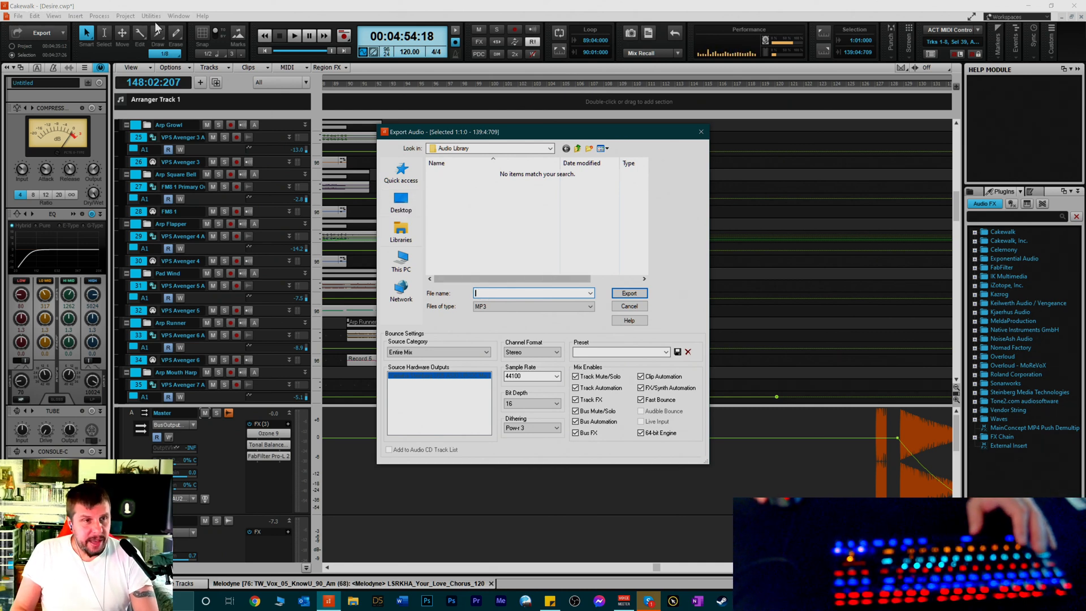
{"action": "left_click", "coordinate": [701, 133]}
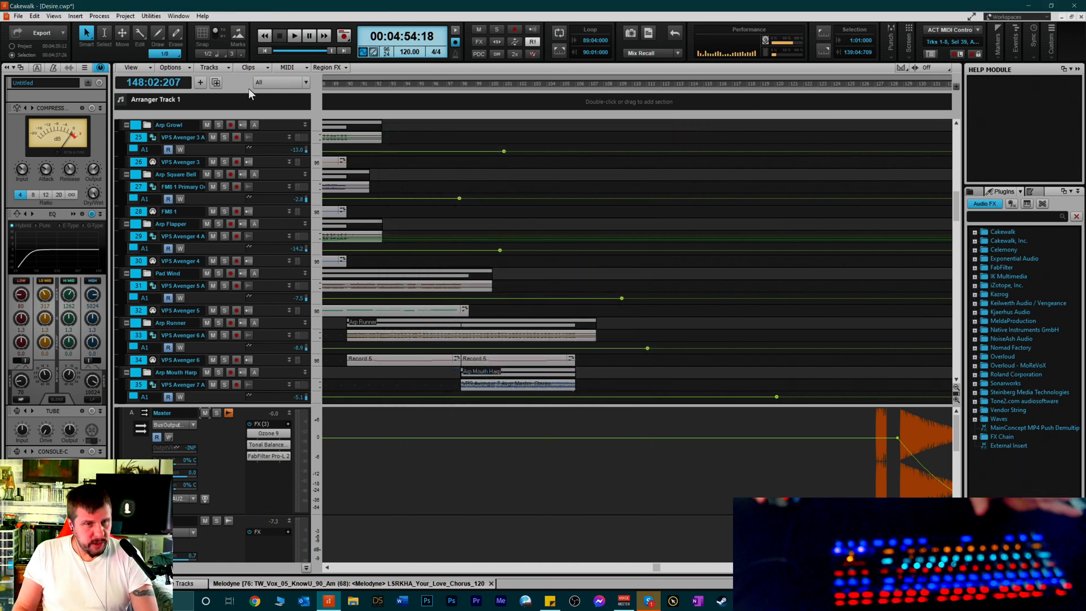
Save the Desire project under its current name
{"action": "mouse_move", "coordinate": [266, 112]}
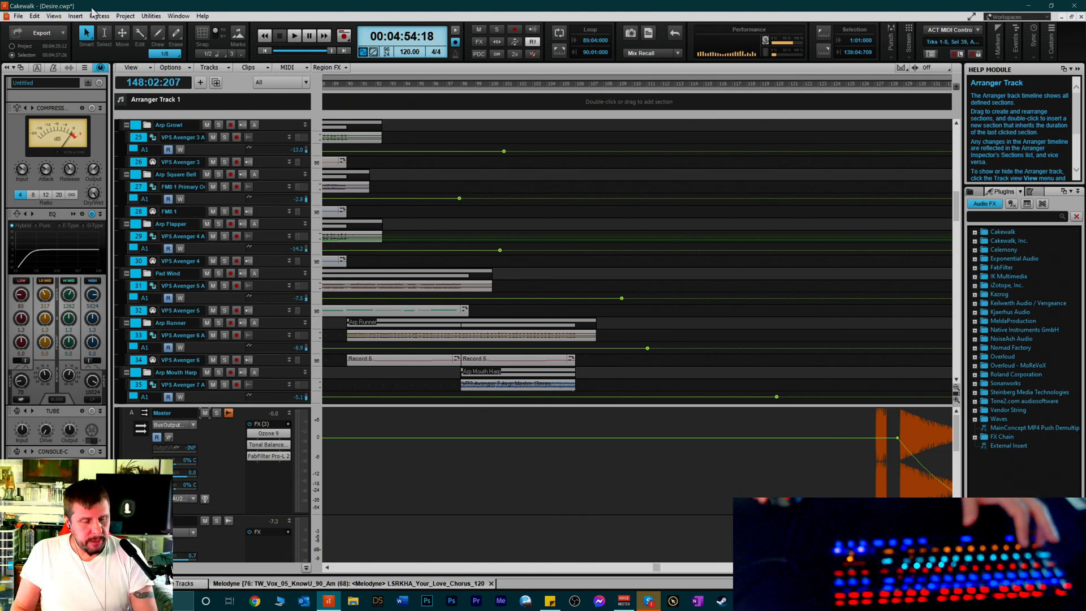
{"action": "key", "text": "ctrl+s"}
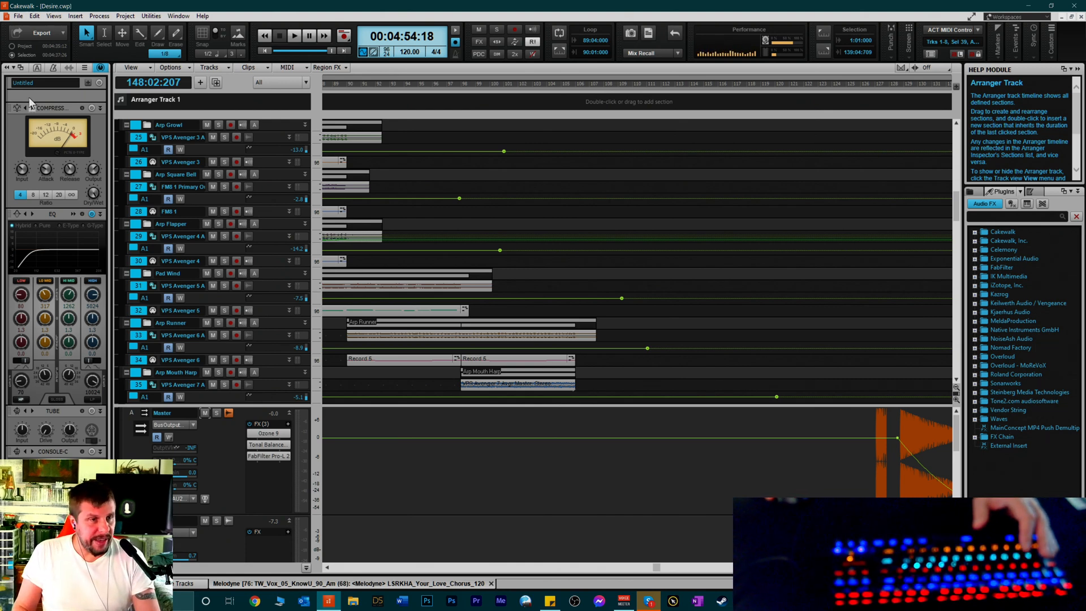
Examine the project folders inside WIP CAKE PROJECT through Save As, and leave without saving
{"action": "left_click", "coordinate": [18, 17]}
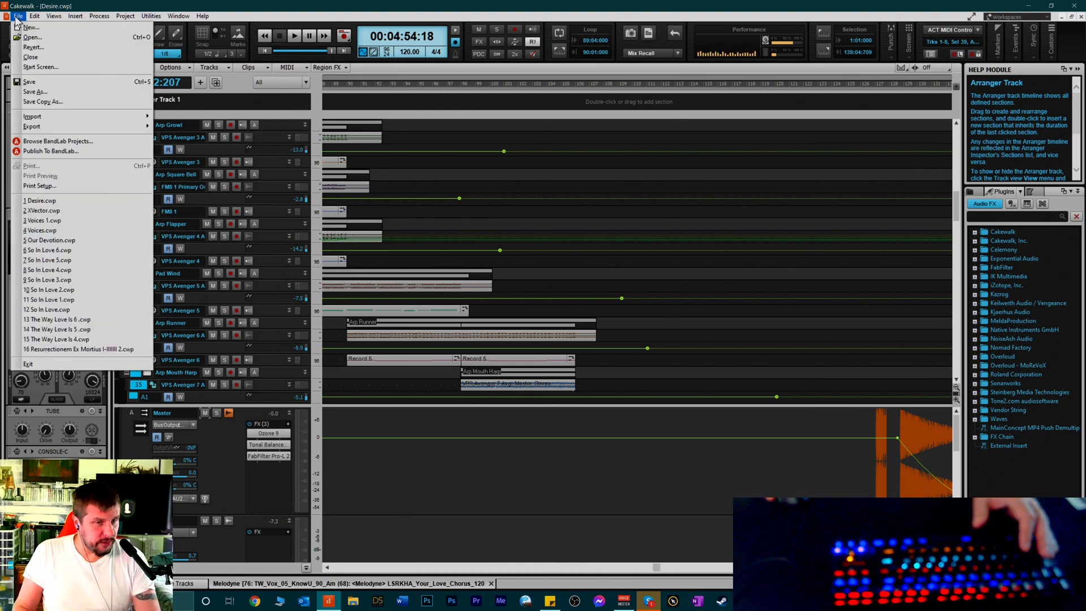
{"action": "left_click", "coordinate": [35, 93]}
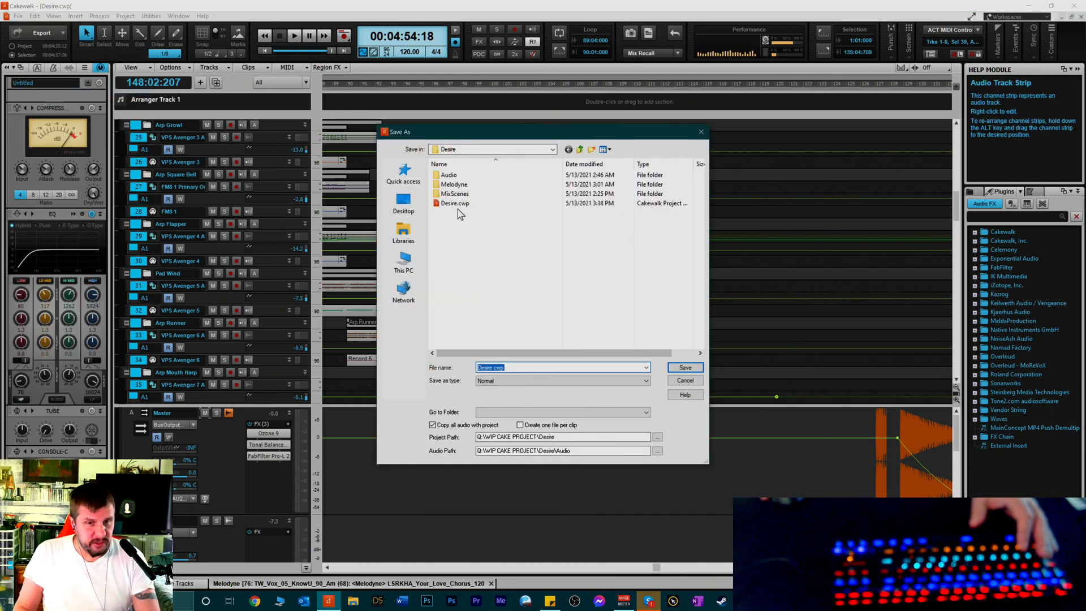
{"action": "left_click", "coordinate": [581, 151]}
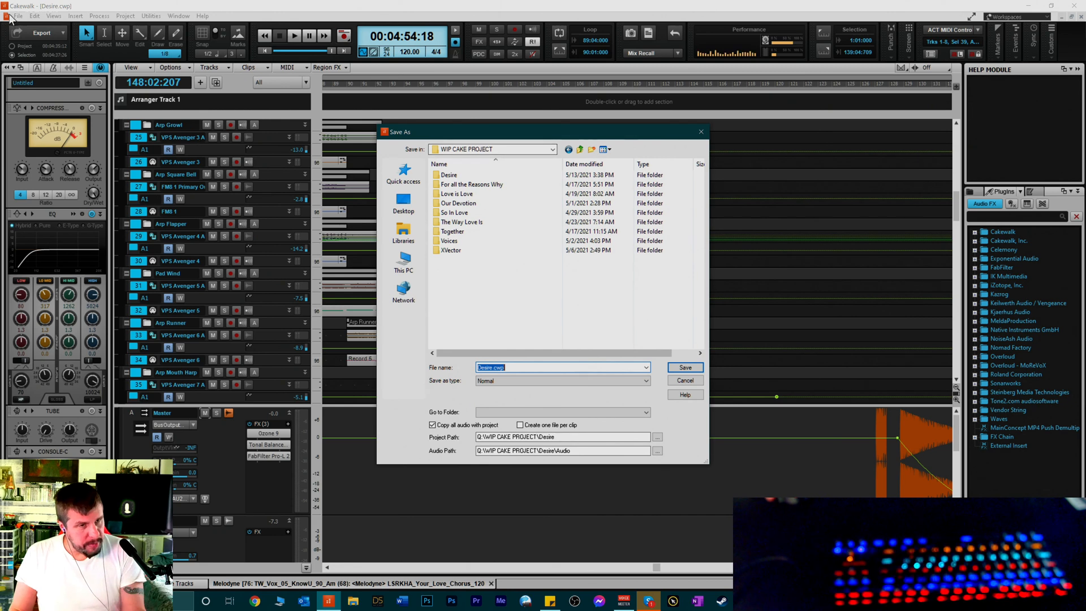
{"action": "left_click", "coordinate": [700, 132]}
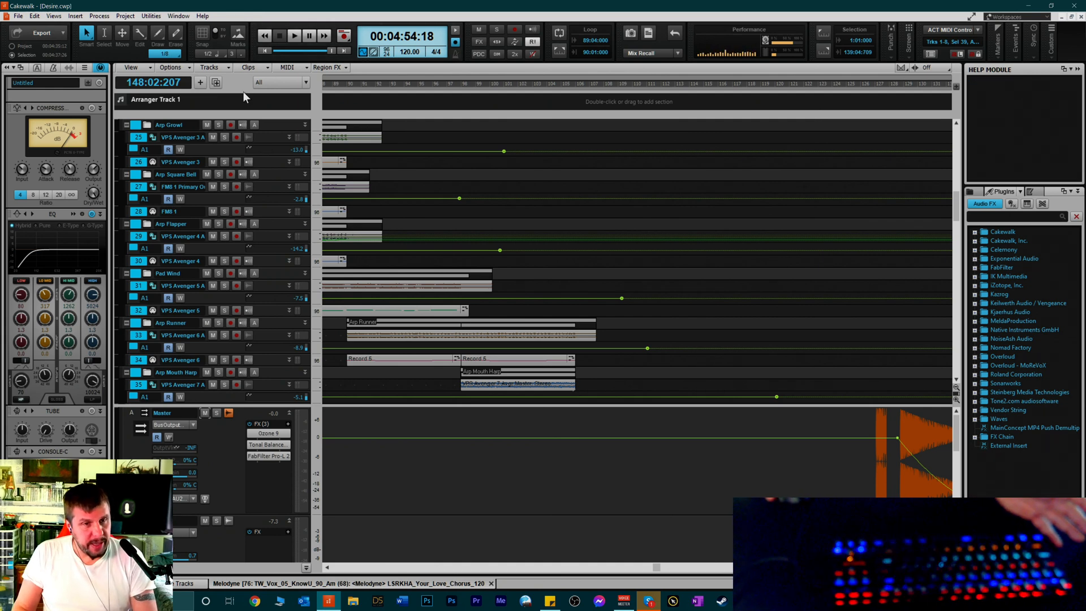
Save the project as a new version named Desire1.cwp in the Desire folder inside WIP CAKE PROJECT
{"action": "left_click", "coordinate": [18, 17]}
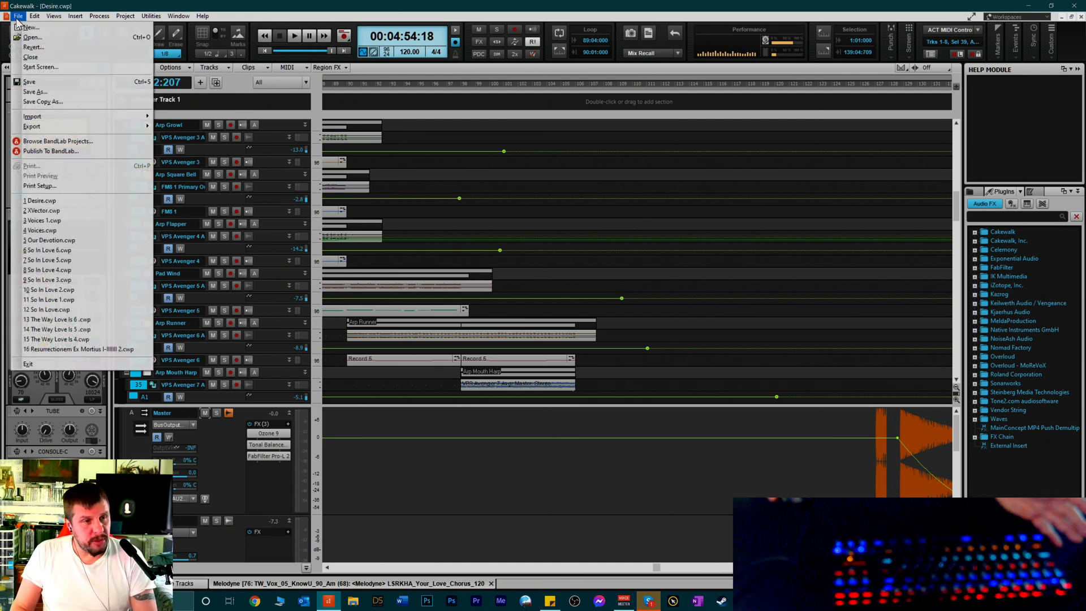
{"action": "left_click", "coordinate": [35, 93]}
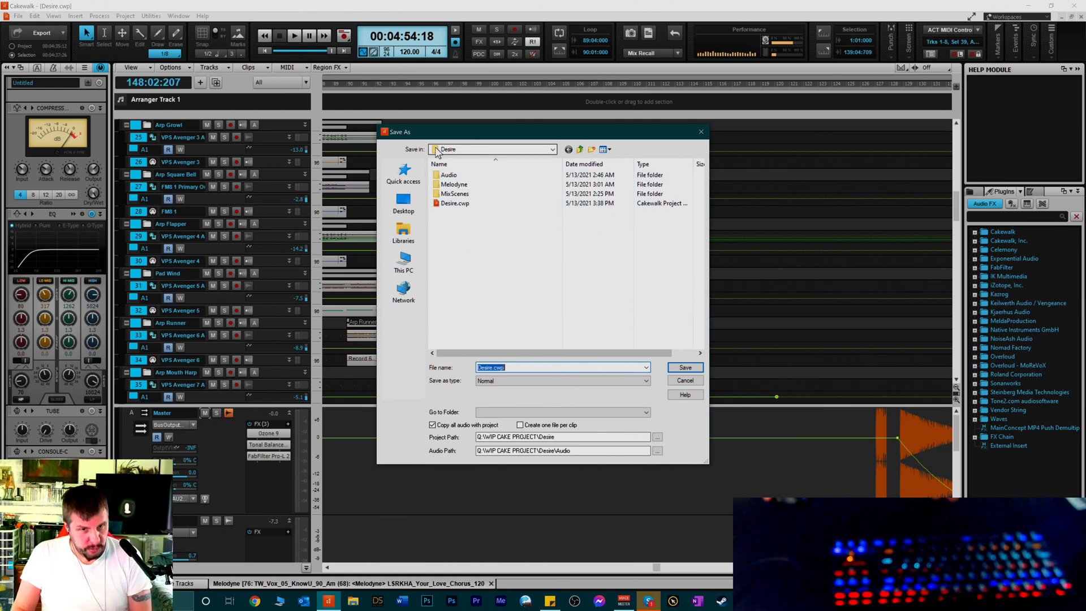
{"action": "left_click", "coordinate": [581, 149]}
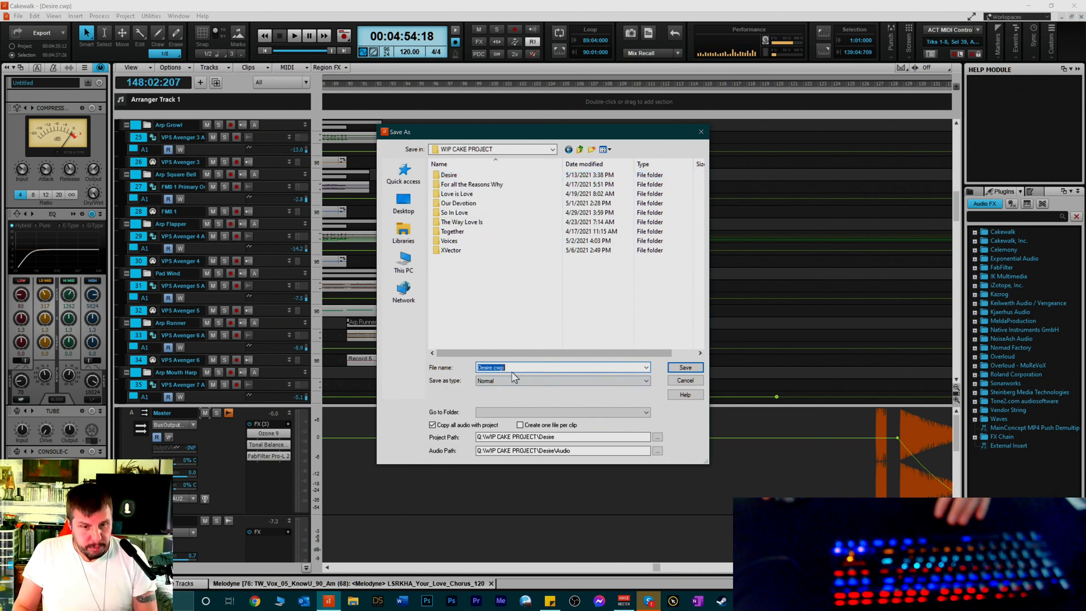
{"action": "double_click", "coordinate": [442, 178]}
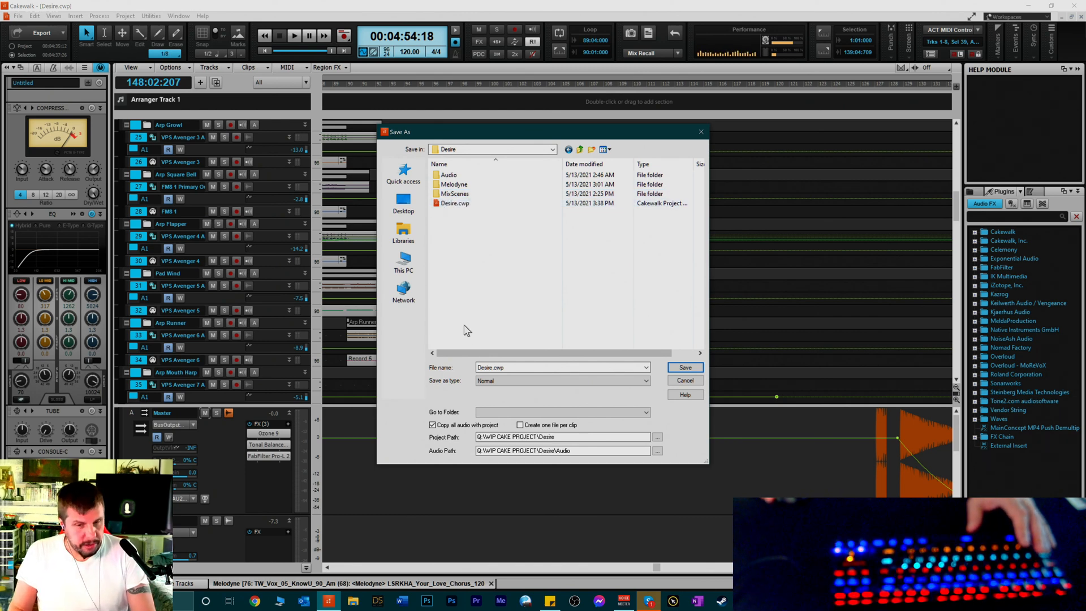
{"action": "double_click", "coordinate": [493, 368]}
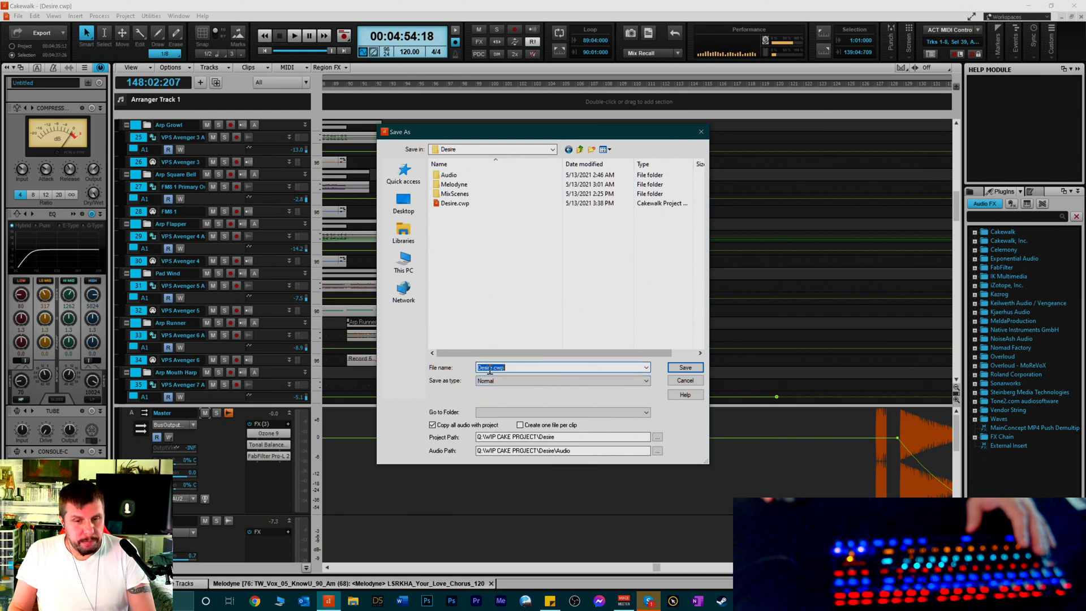
{"action": "left_click", "coordinate": [493, 368]}
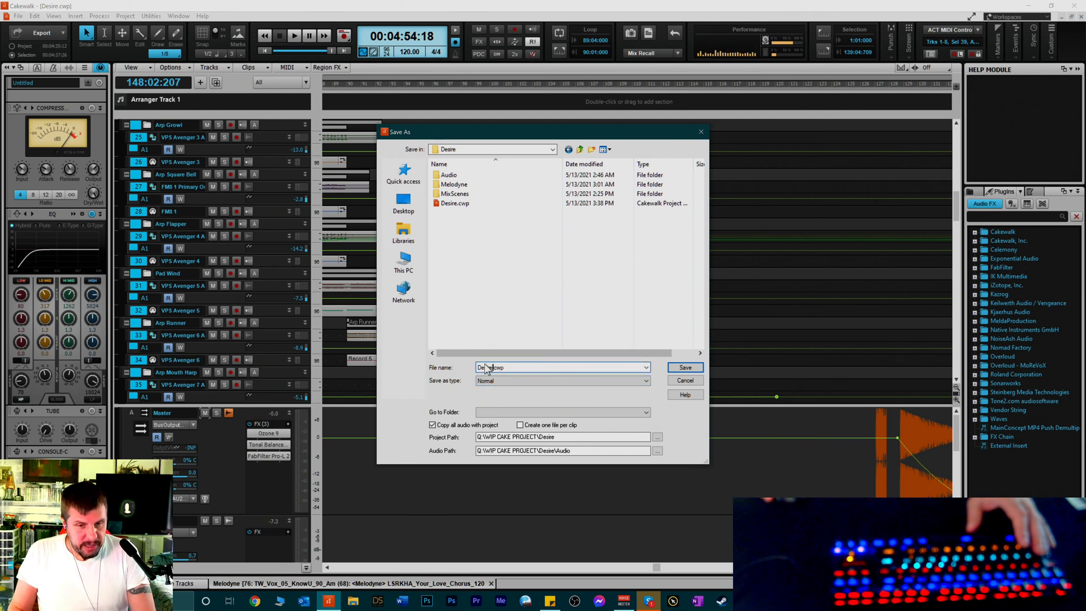
{"action": "left_click", "coordinate": [579, 149]}
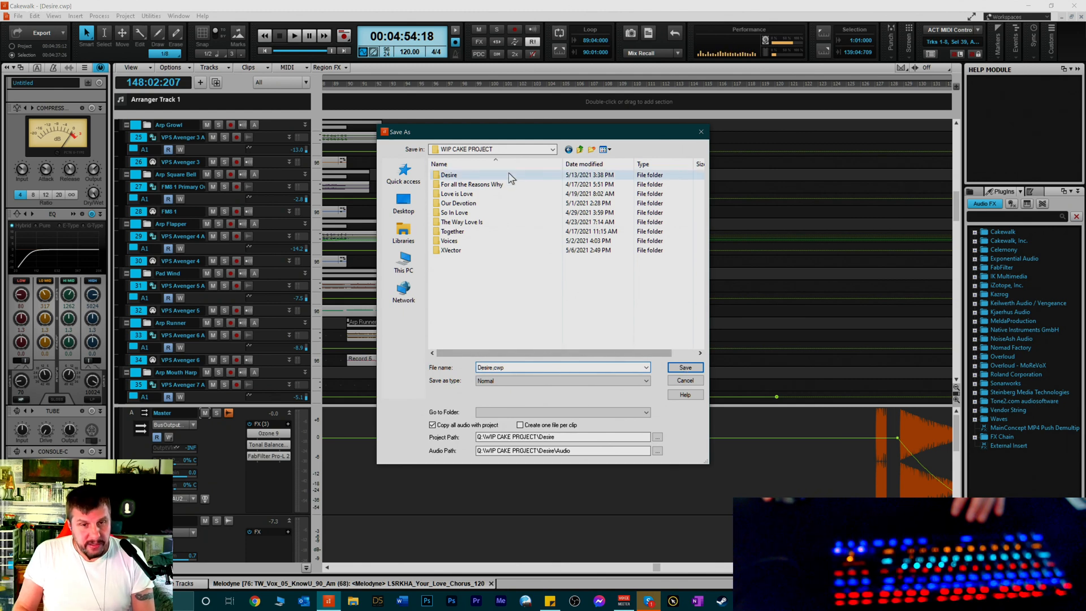
{"action": "double_click", "coordinate": [444, 175]}
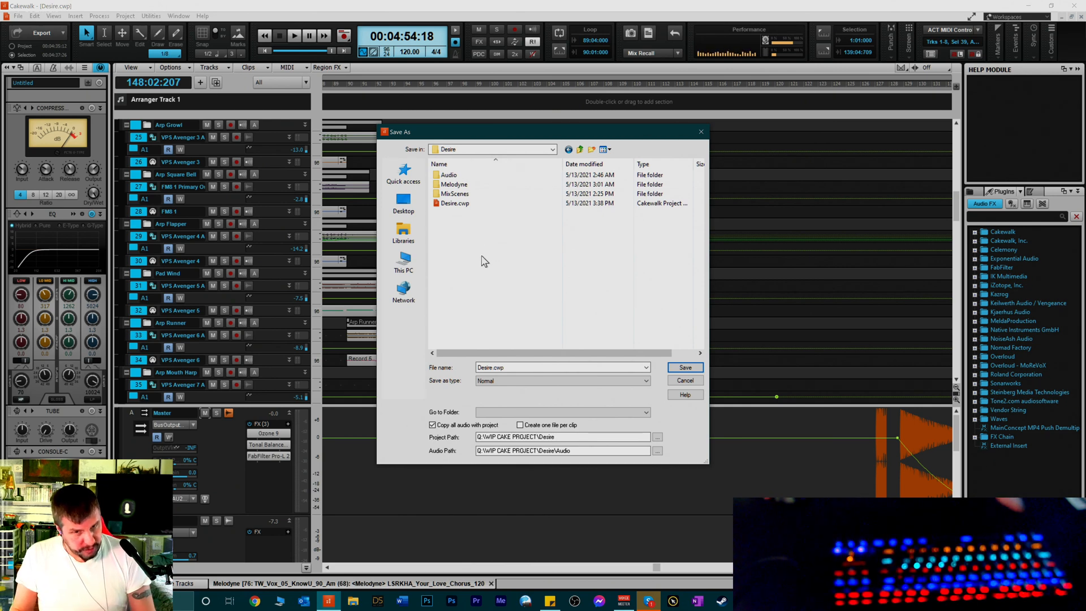
{"action": "double_click", "coordinate": [495, 366]}
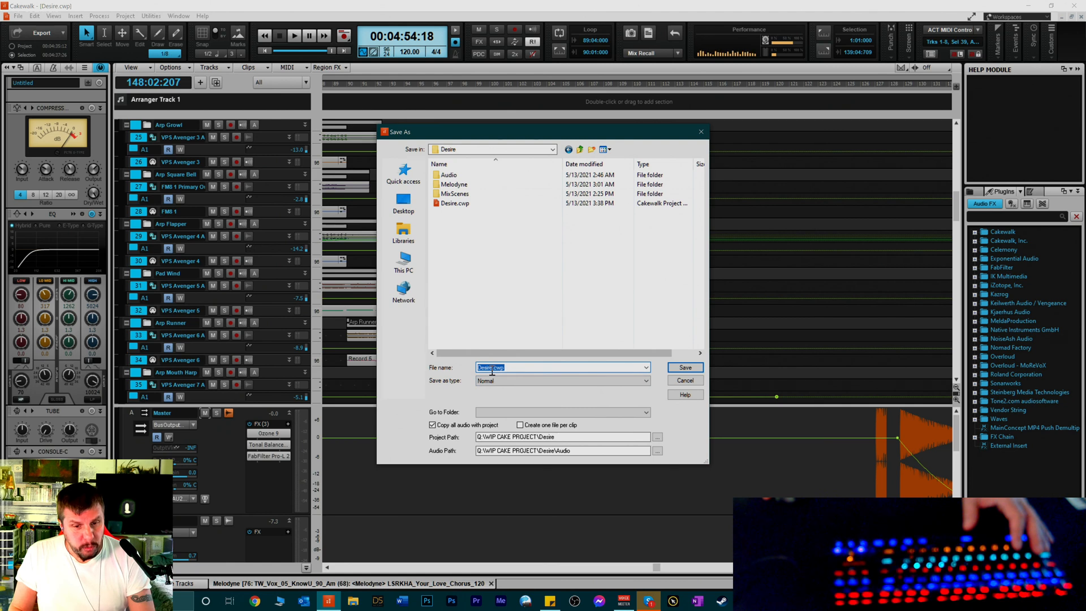
{"action": "left_click", "coordinate": [492, 370]}
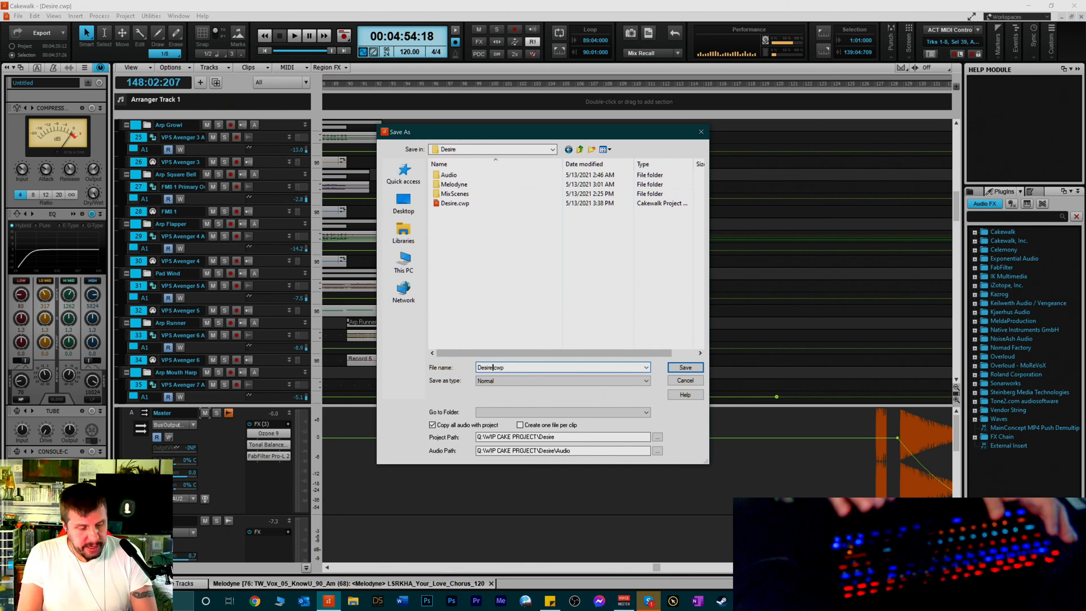
{"action": "type", "text": "1"}
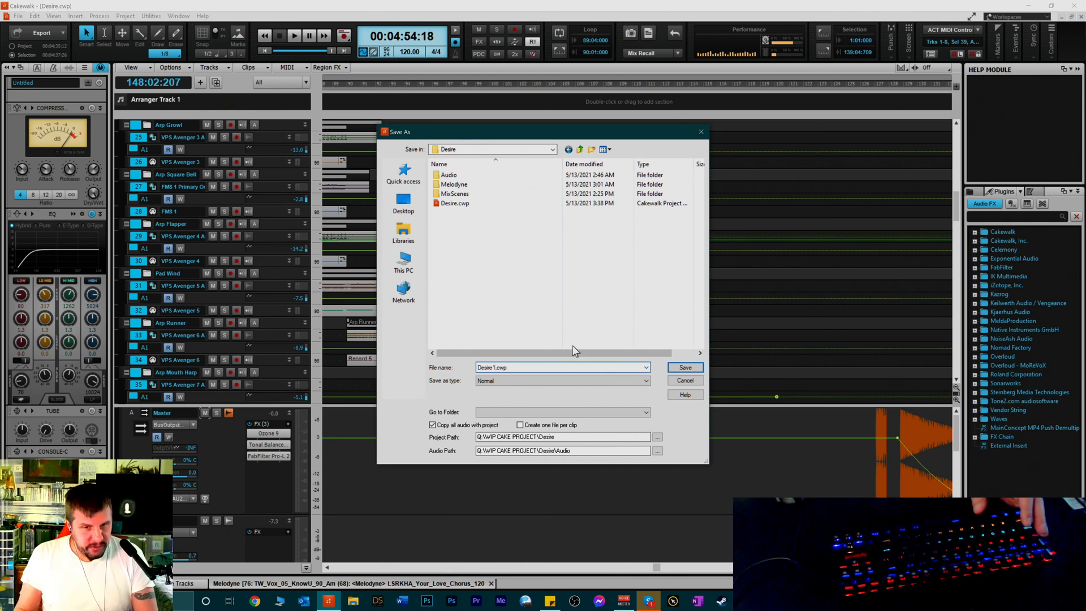
{"action": "left_click", "coordinate": [673, 368]}
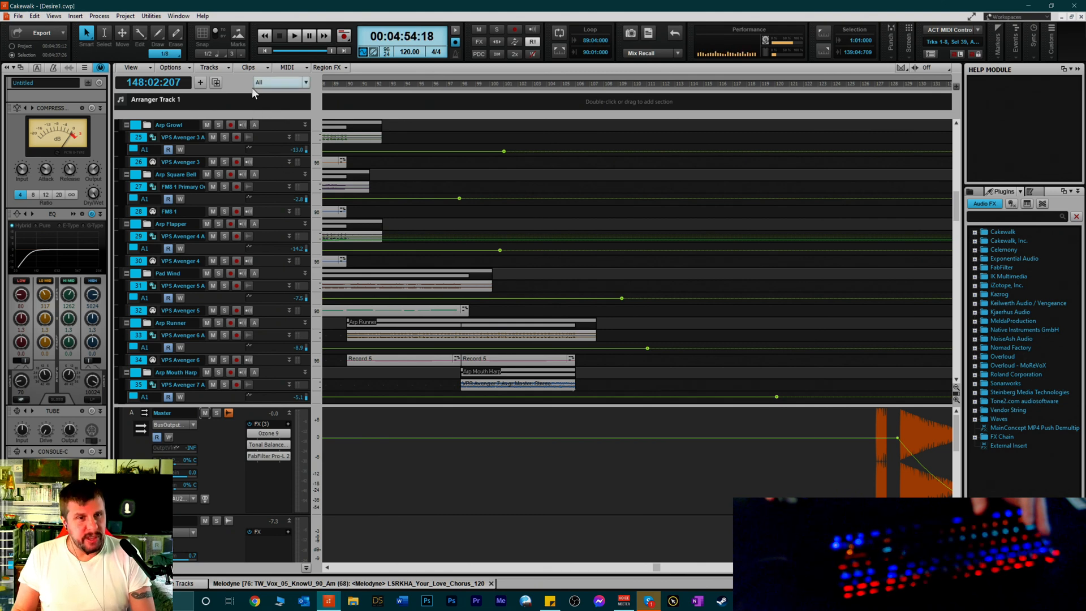
Check the project files stored in the Desire folder through Save As, and leave without saving
{"action": "left_click", "coordinate": [17, 20]}
{"action": "left_click", "coordinate": [36, 94]}
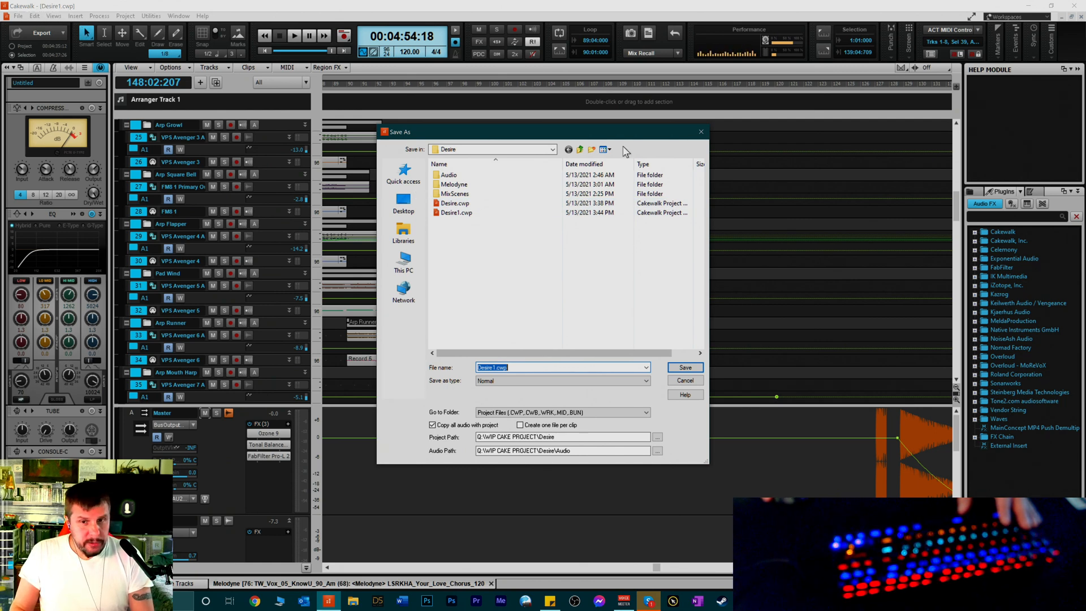
{"action": "left_click", "coordinate": [699, 133]}
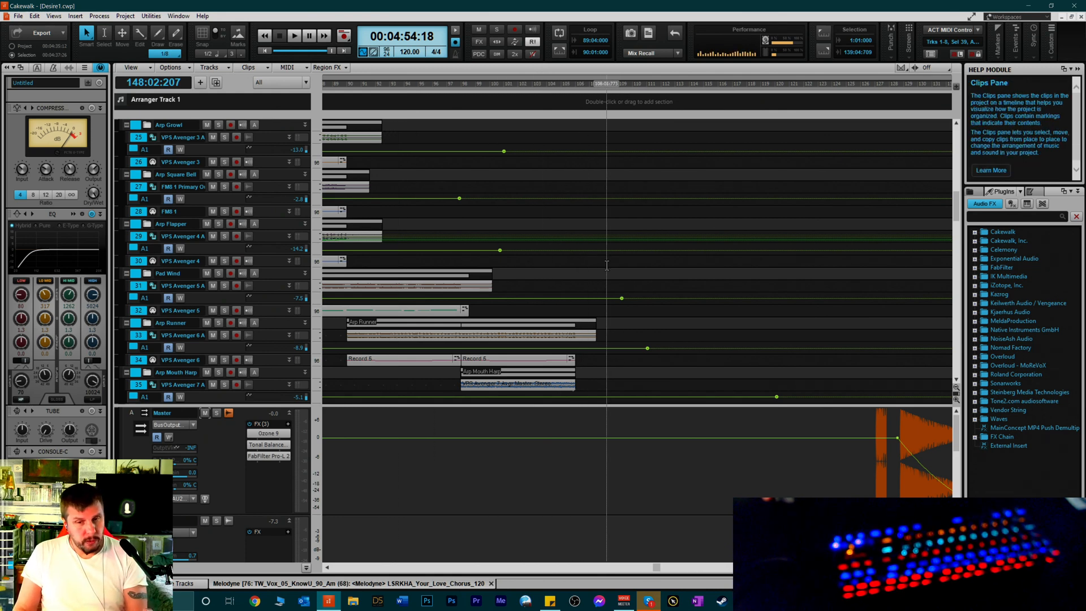
Open the audio export for the selected time range and name the exported file Desire1
{"action": "left_click", "coordinate": [17, 17]}
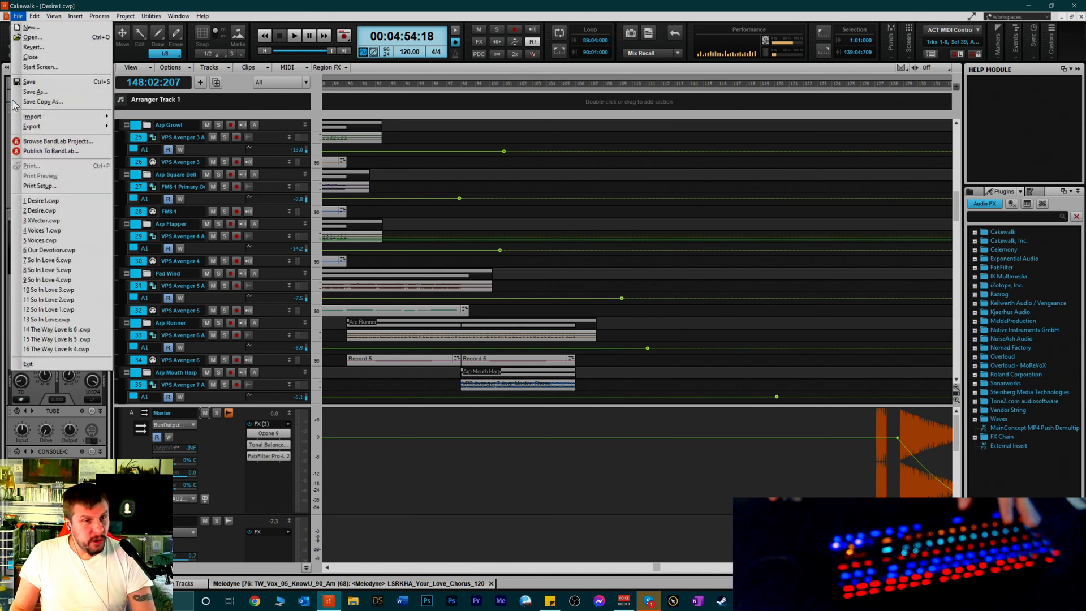
{"action": "mouse_move", "coordinate": [31, 126]}
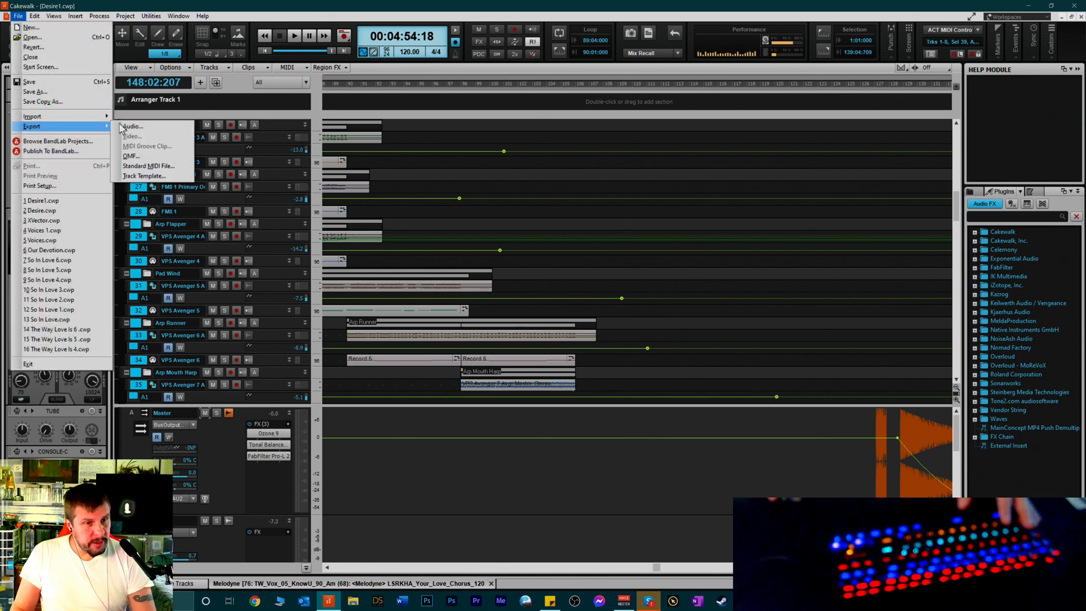
{"action": "left_click", "coordinate": [140, 123]}
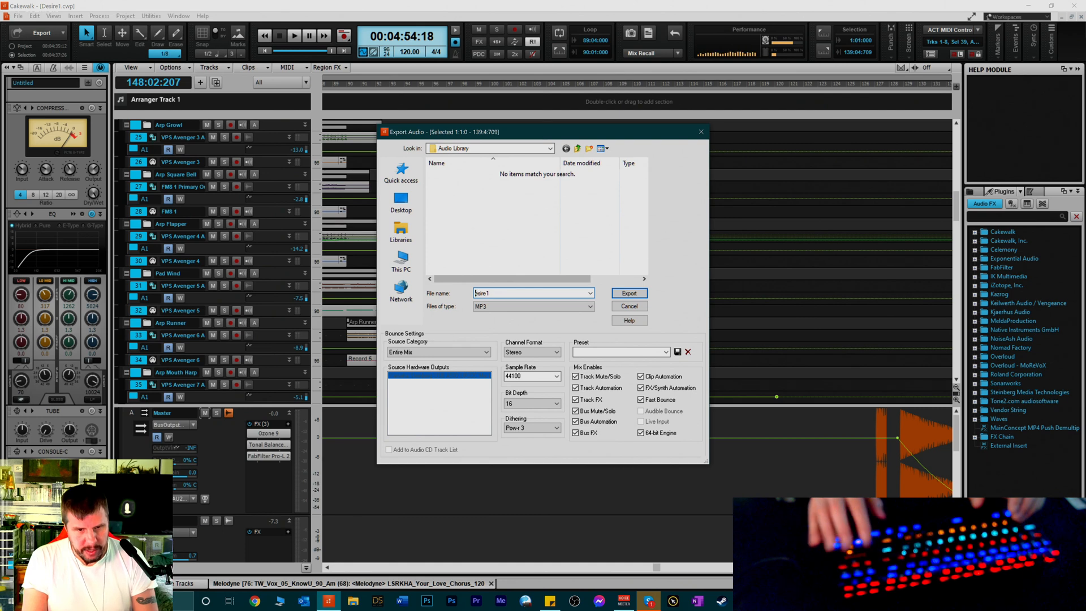
{"action": "type", "text": "D"}
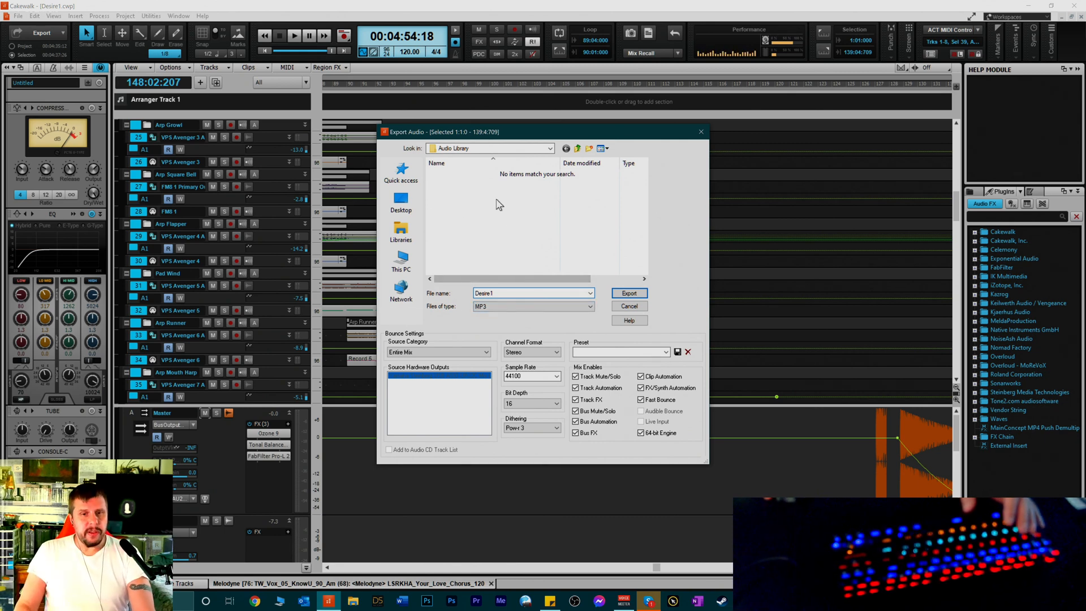
{"action": "mouse_move", "coordinate": [491, 134]}
{"action": "left_mouse_down"}
{"action": "mouse_move", "coordinate": [518, 93]}
{"action": "mouse_move", "coordinate": [507, 134]}
{"action": "left_mouse_up"}
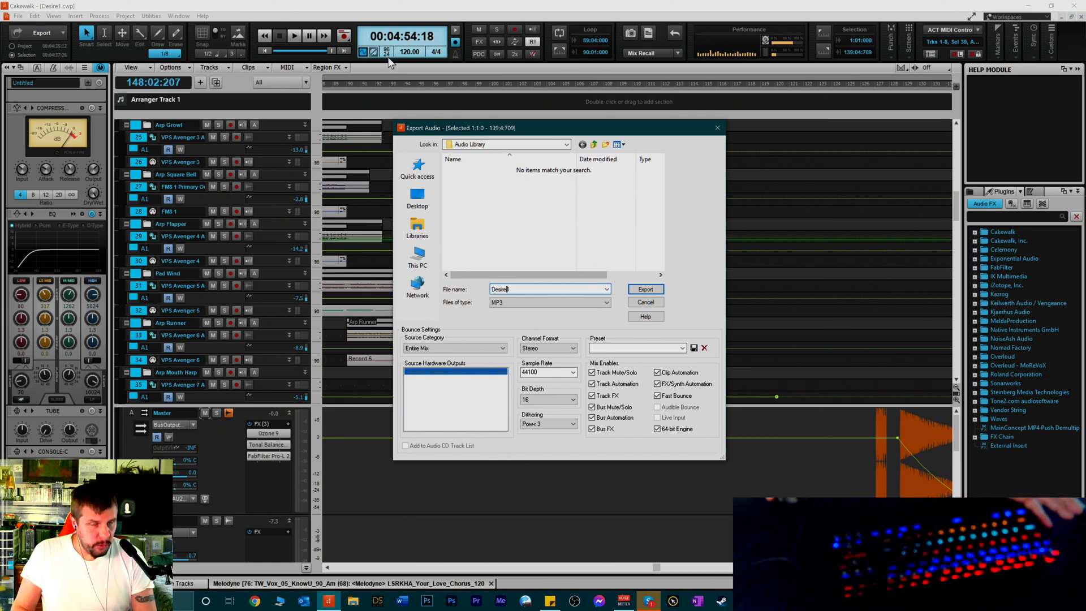
Set the export file type to Wave and correct the file name to Desire1.wav
{"action": "left_click", "coordinate": [504, 303]}
{"action": "left_click", "coordinate": [493, 312]}
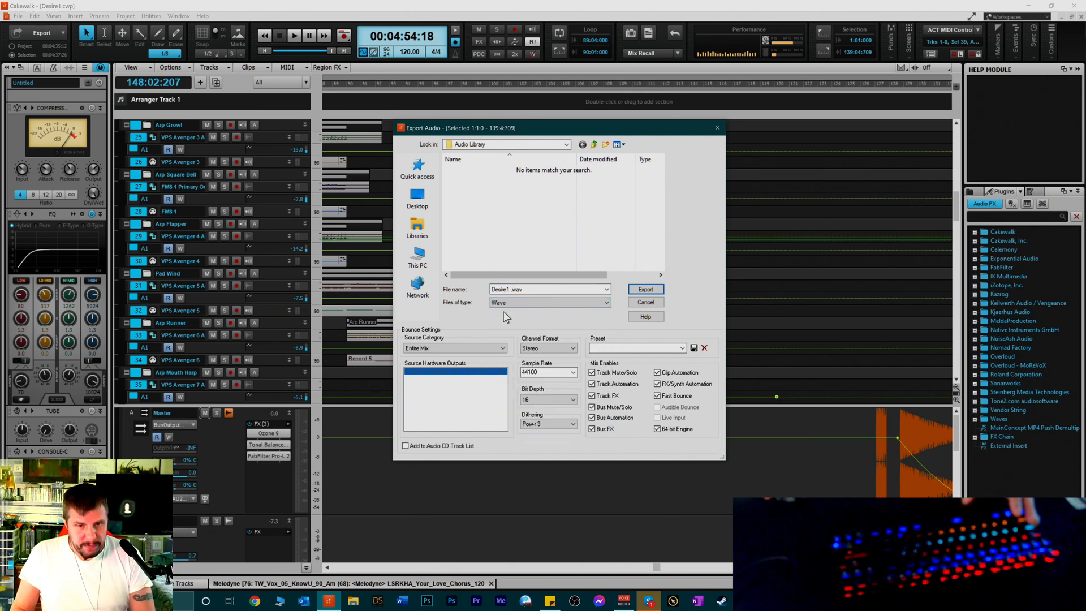
{"action": "left_click", "coordinate": [504, 292]}
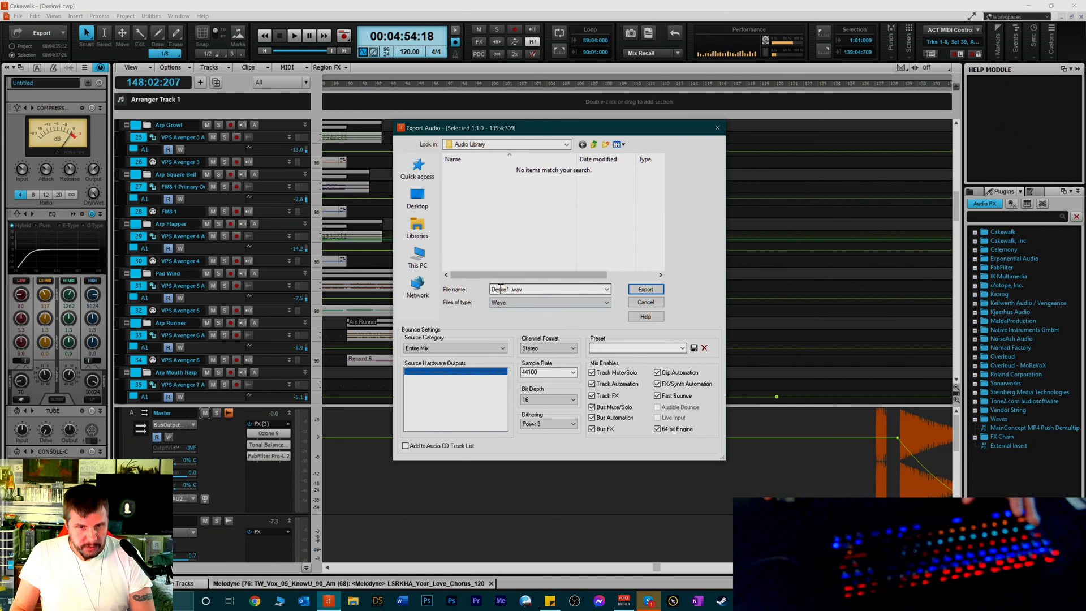
{"action": "double_click", "coordinate": [512, 289]}
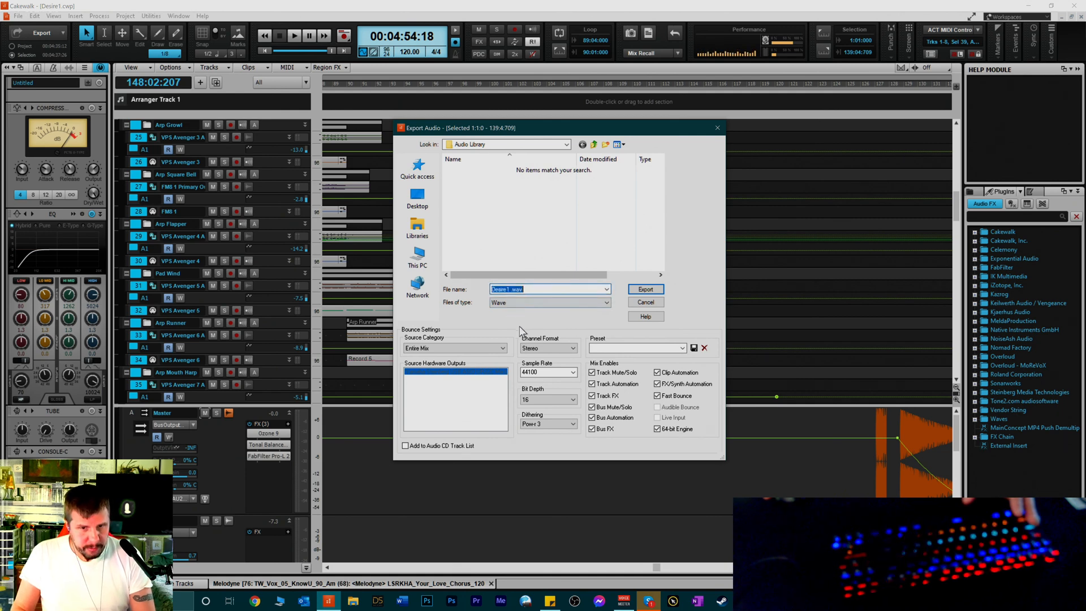
{"action": "left_click", "coordinate": [510, 289]}
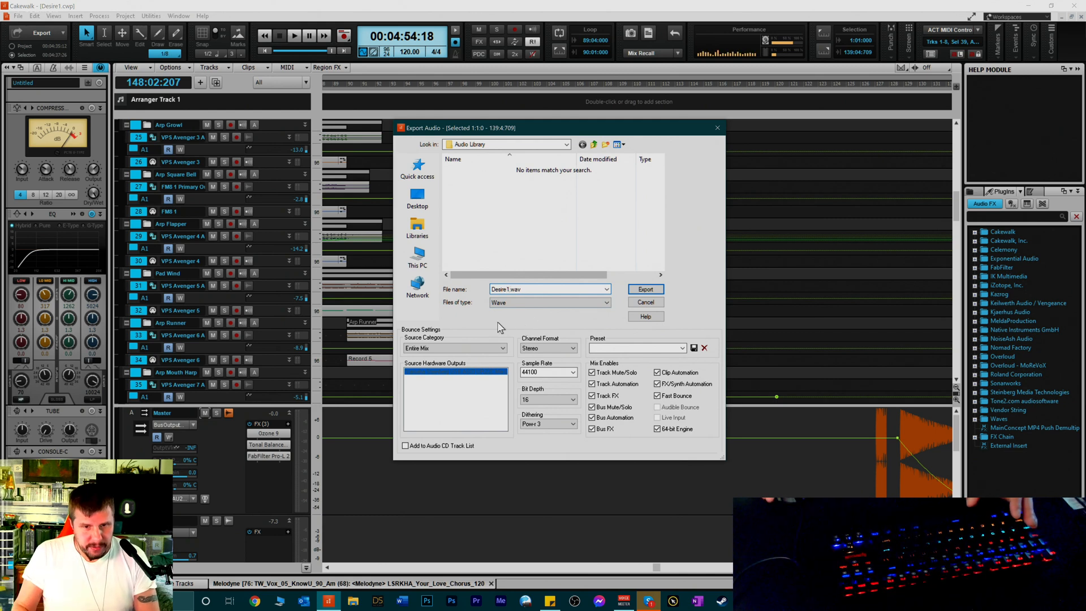
Set the Wave export to a sample rate of 96000, a bit depth of 24 and no dithering
{"action": "left_click", "coordinate": [573, 372]}
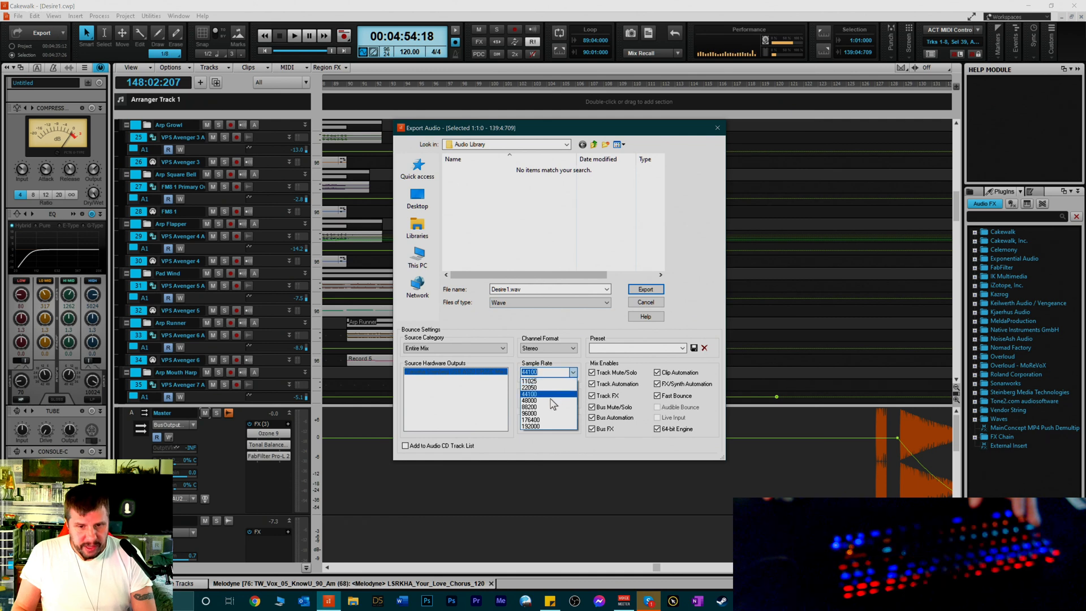
{"action": "left_click", "coordinate": [544, 413]}
{"action": "left_click", "coordinate": [572, 400]}
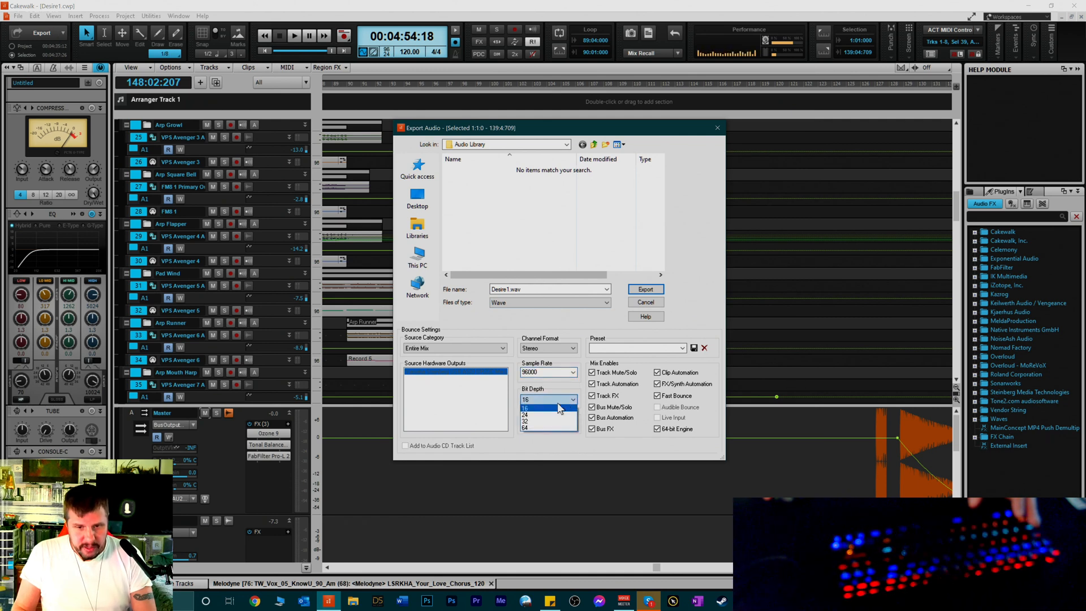
{"action": "left_click", "coordinate": [547, 419]}
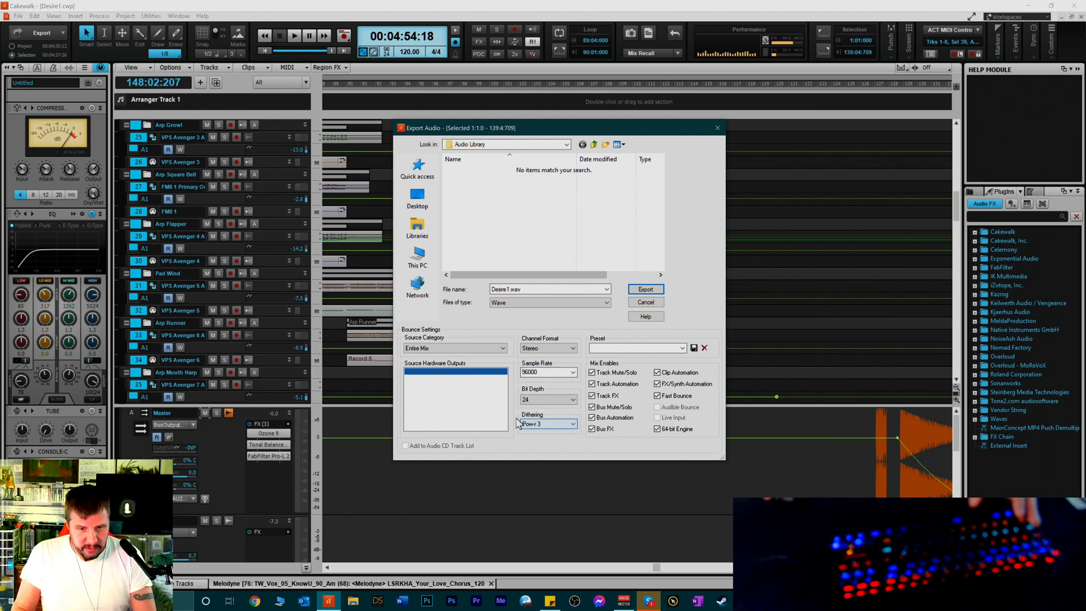
{"action": "left_click", "coordinate": [531, 423]}
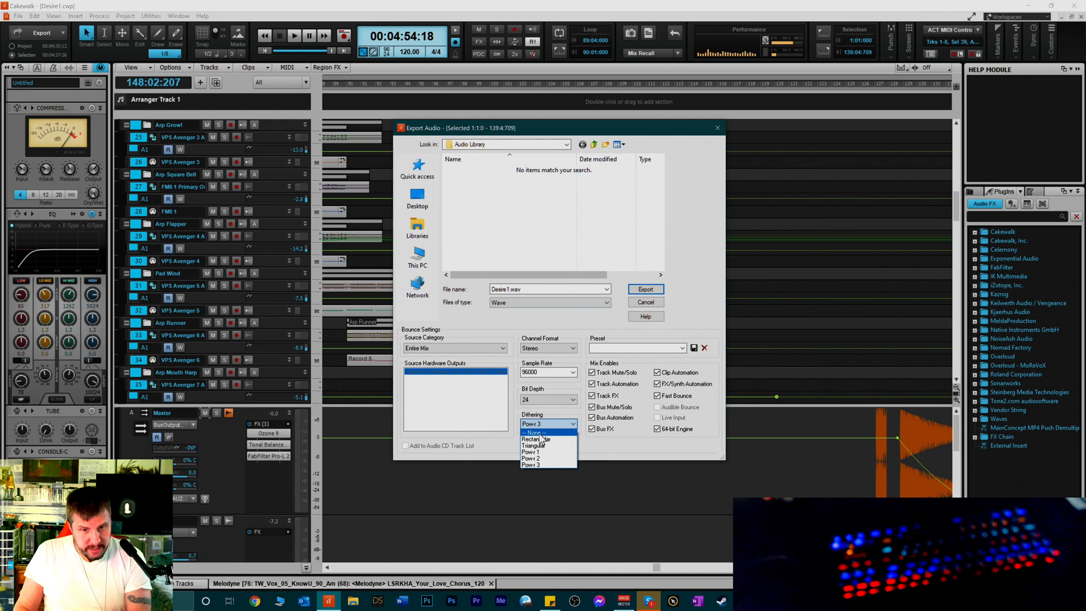
{"action": "left_click", "coordinate": [540, 432]}
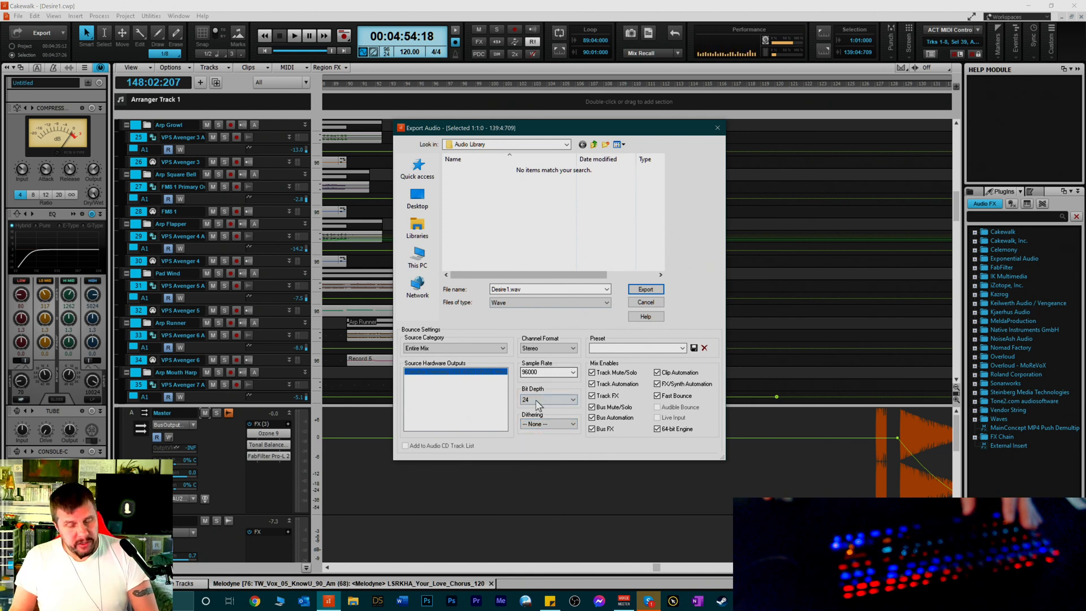
Change the Wave export to a bit depth of 16, a sample rate of 48000 and Pow-r 3 dithering
{"action": "left_click", "coordinate": [537, 405]}
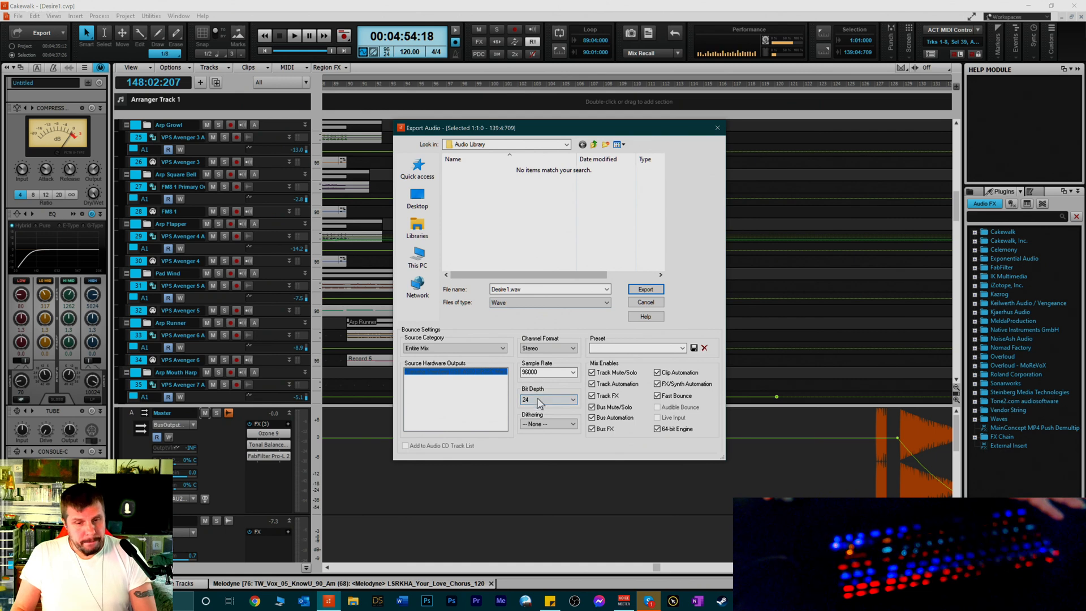
{"action": "left_click", "coordinate": [542, 400]}
{"action": "left_click", "coordinate": [542, 399]}
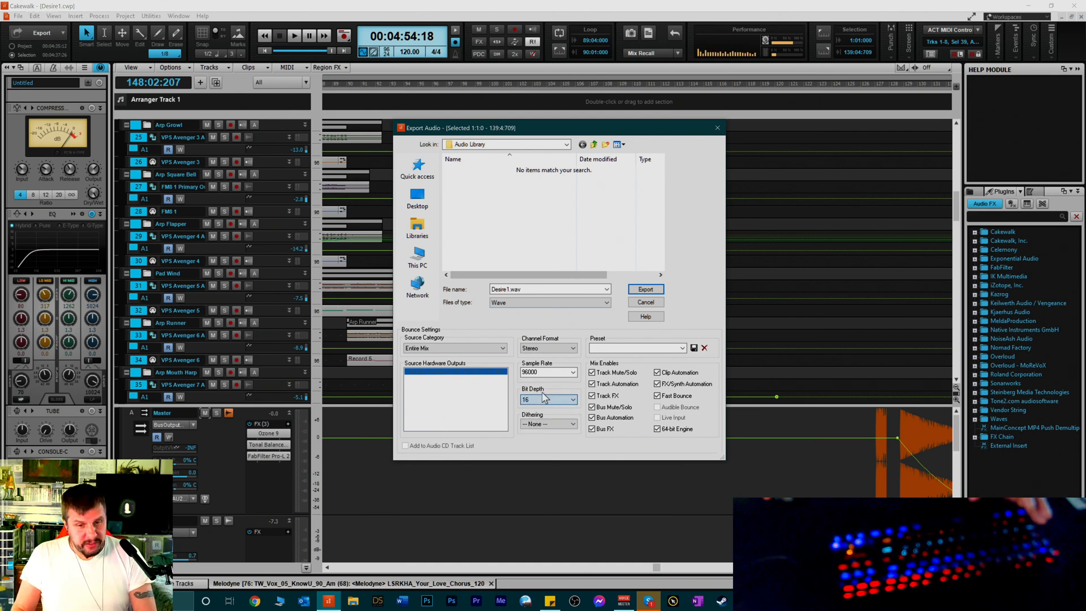
{"action": "left_click", "coordinate": [573, 372]}
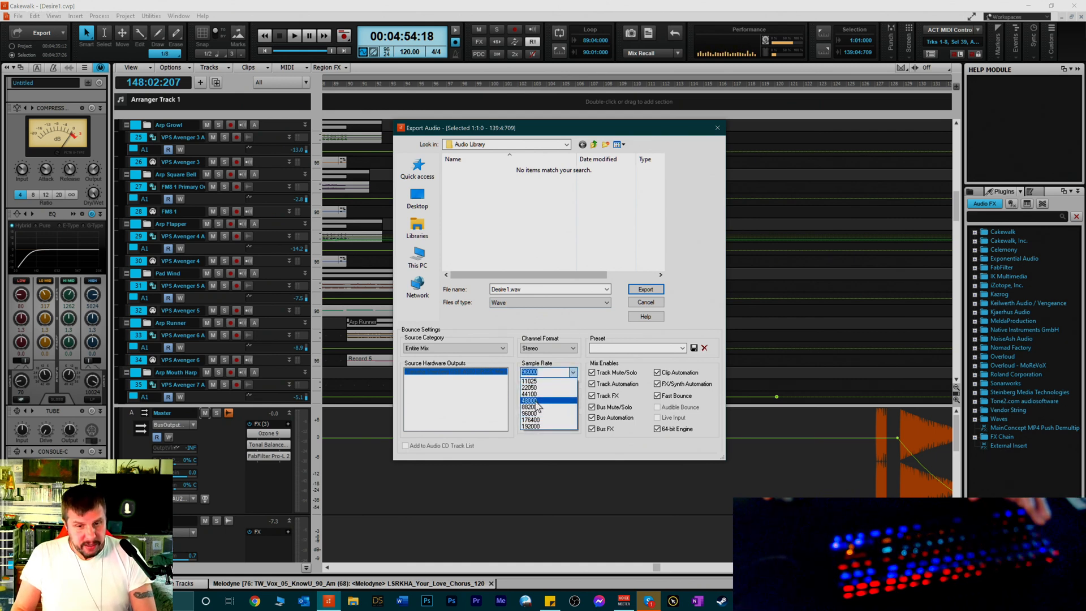
{"action": "left_click", "coordinate": [537, 388]}
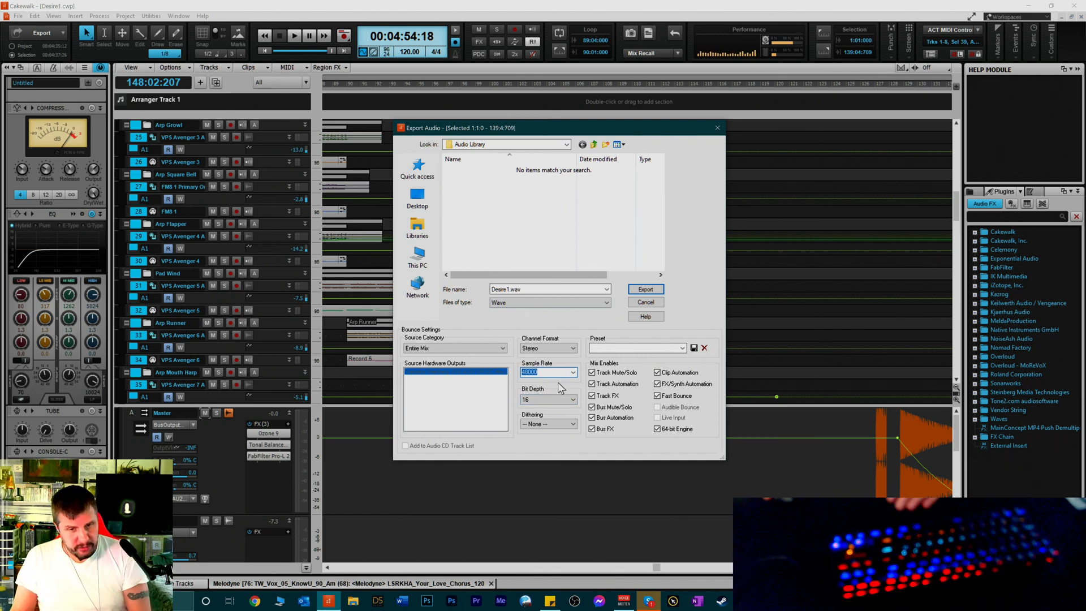
{"action": "left_click", "coordinate": [543, 423]}
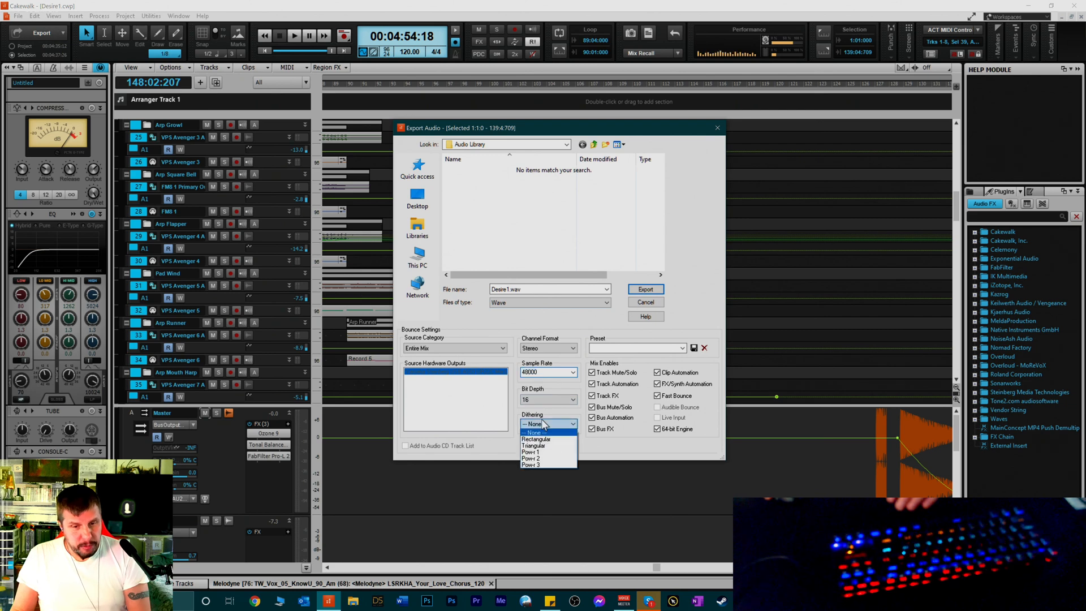
{"action": "left_click", "coordinate": [535, 465]}
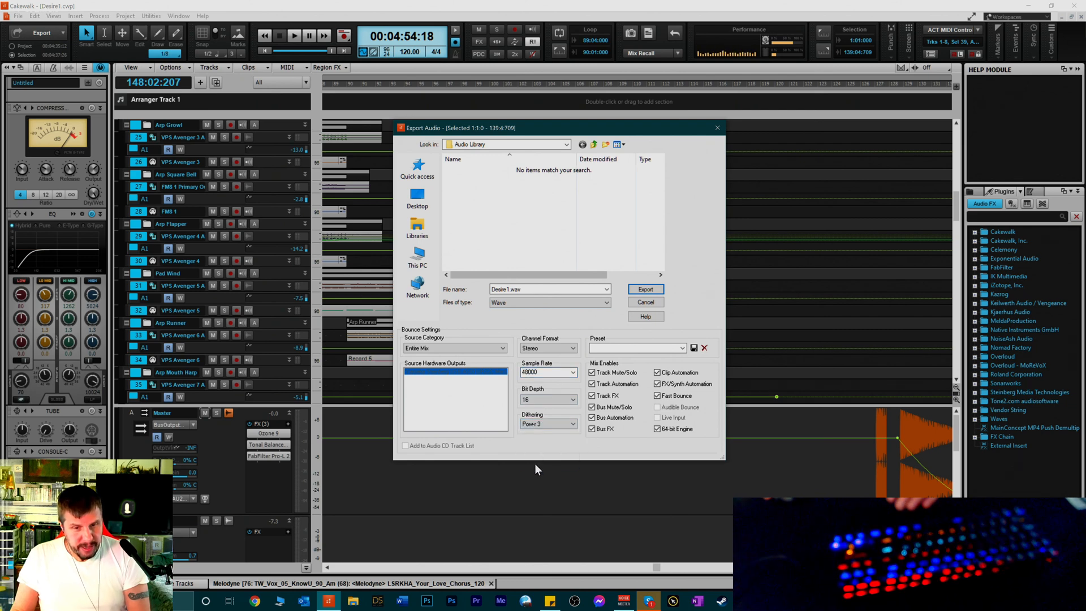
{"action": "left_click", "coordinate": [544, 425]}
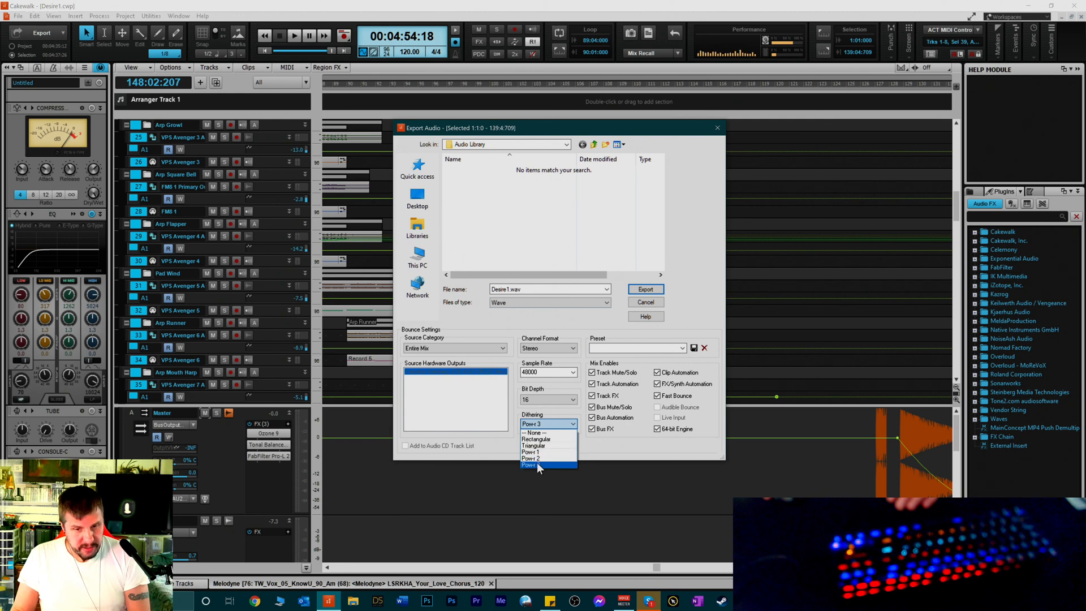
{"action": "left_click", "coordinate": [537, 463]}
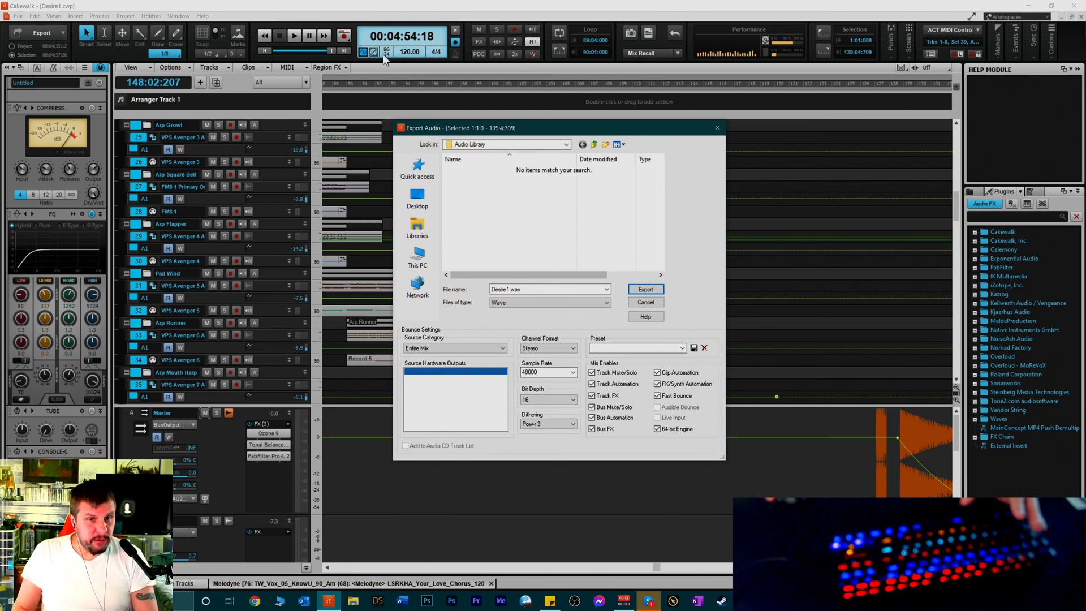
Switch the Wave export back to a sample rate of 96000 with a bit depth of 24 and no dithering
{"action": "left_click", "coordinate": [572, 372]}
{"action": "left_click", "coordinate": [531, 414]}
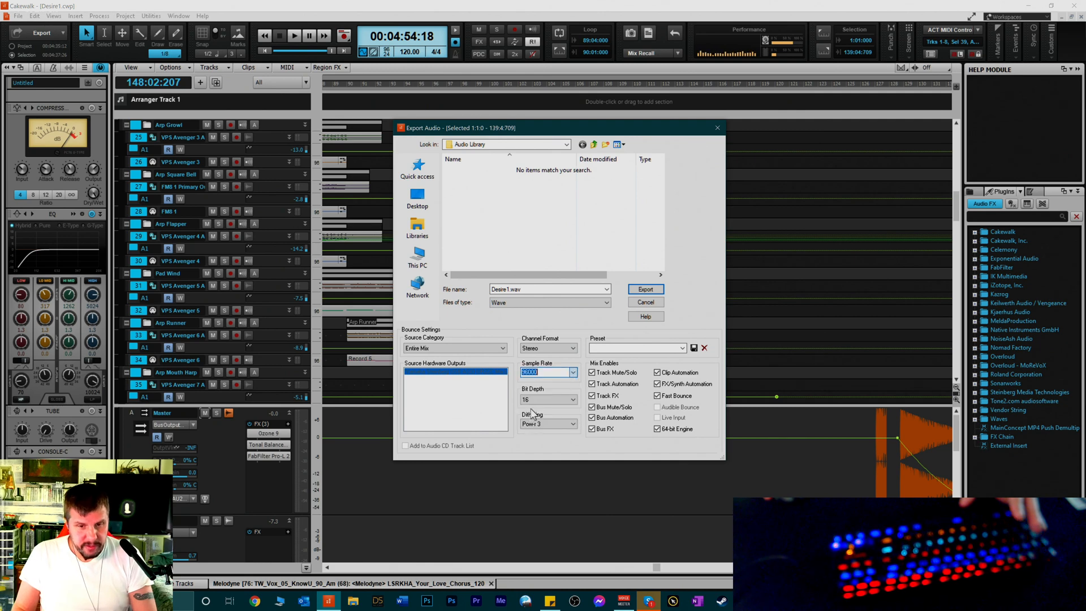
{"action": "left_click", "coordinate": [532, 400]}
{"action": "left_click", "coordinate": [532, 417]}
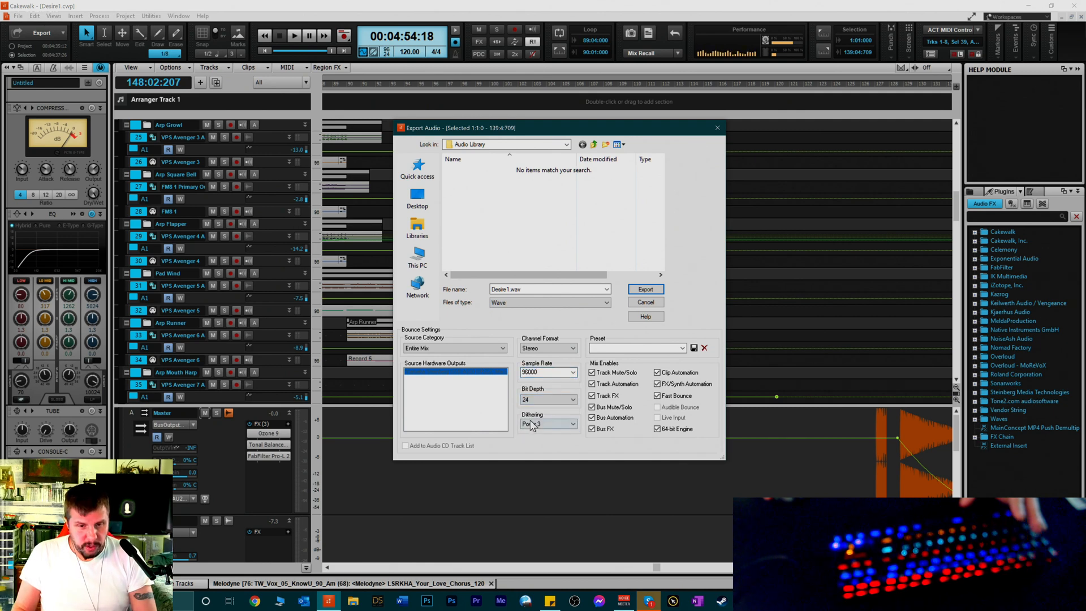
{"action": "left_click", "coordinate": [531, 425]}
{"action": "left_click", "coordinate": [533, 434]}
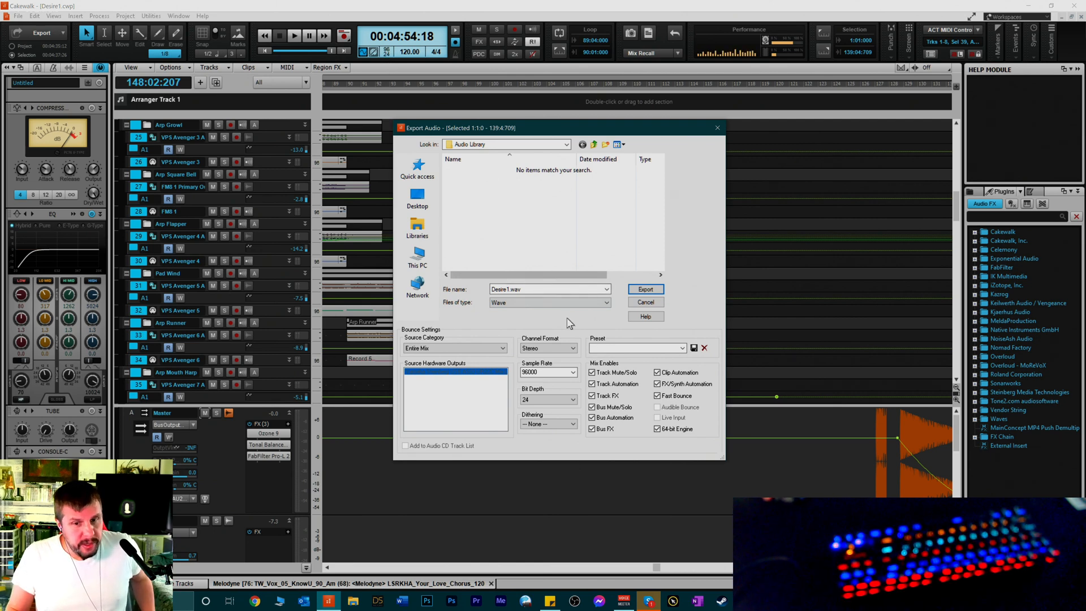
Review the sample rate and dithering choices for the Wave export, keeping 96000 and no dithering
{"action": "left_click", "coordinate": [572, 372]}
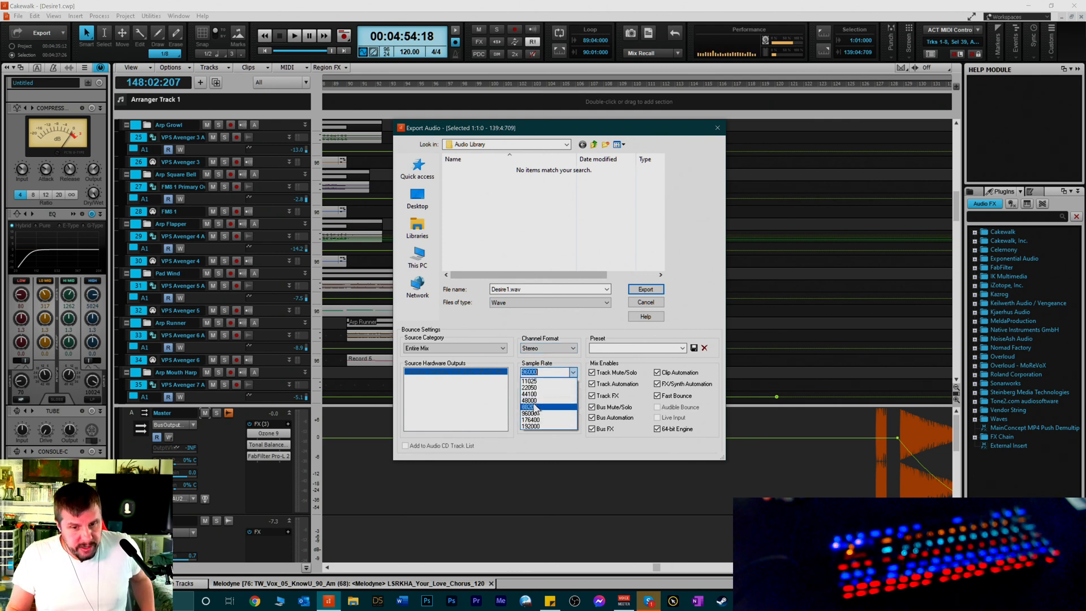
{"action": "left_click", "coordinate": [501, 323]}
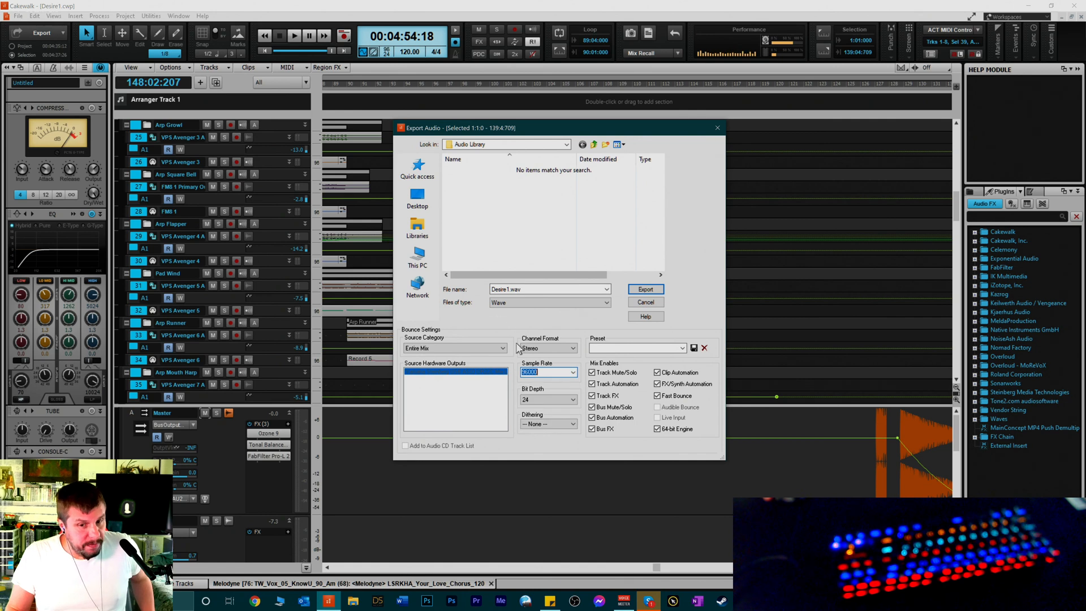
{"action": "left_click", "coordinate": [572, 372]}
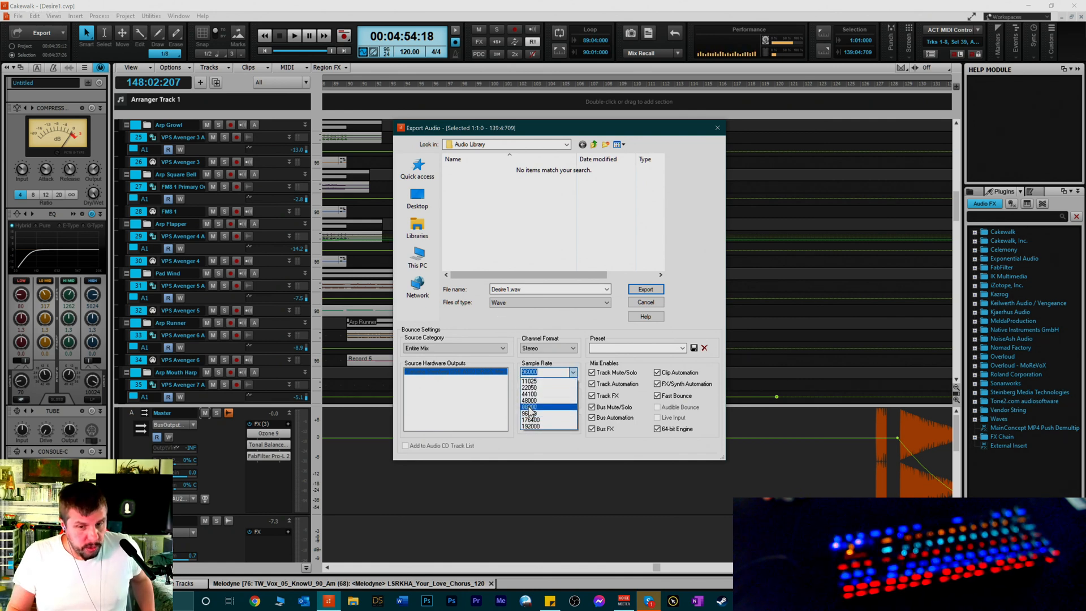
{"action": "left_click", "coordinate": [513, 322]}
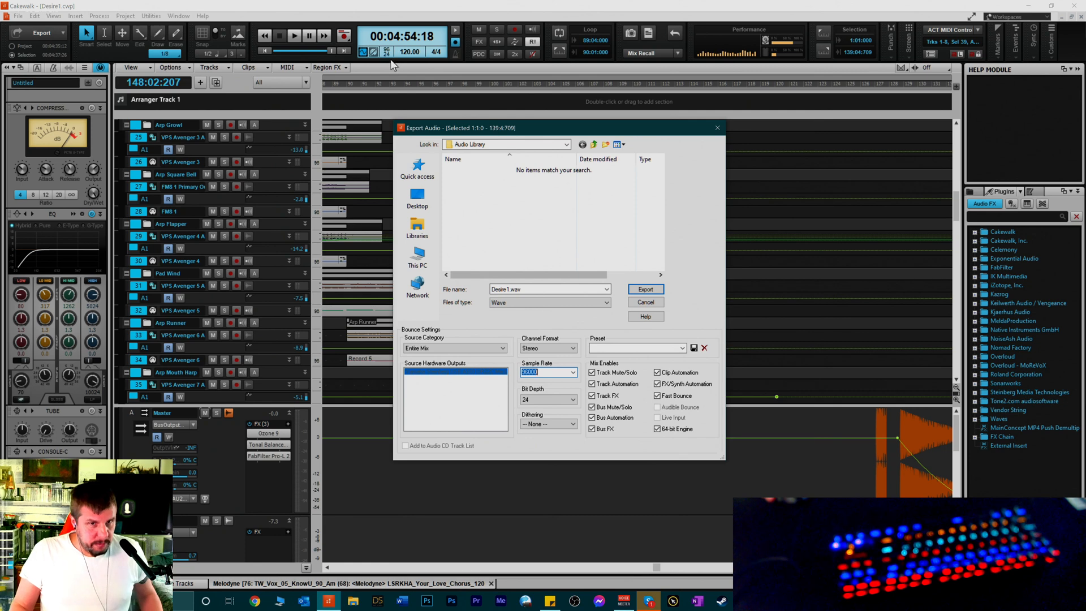
{"action": "left_click", "coordinate": [572, 426]}
{"action": "left_click", "coordinate": [543, 433]}
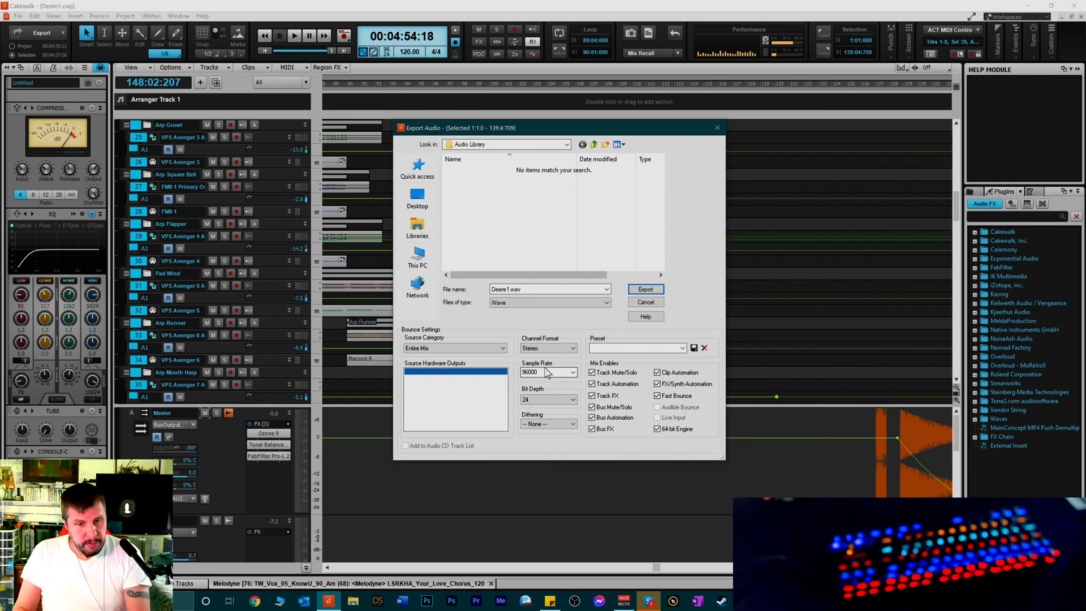
Set the export file type to MP3 and move the export dialog up, keeping MP3 after reviewing the formats
{"action": "left_click", "coordinate": [508, 303]}
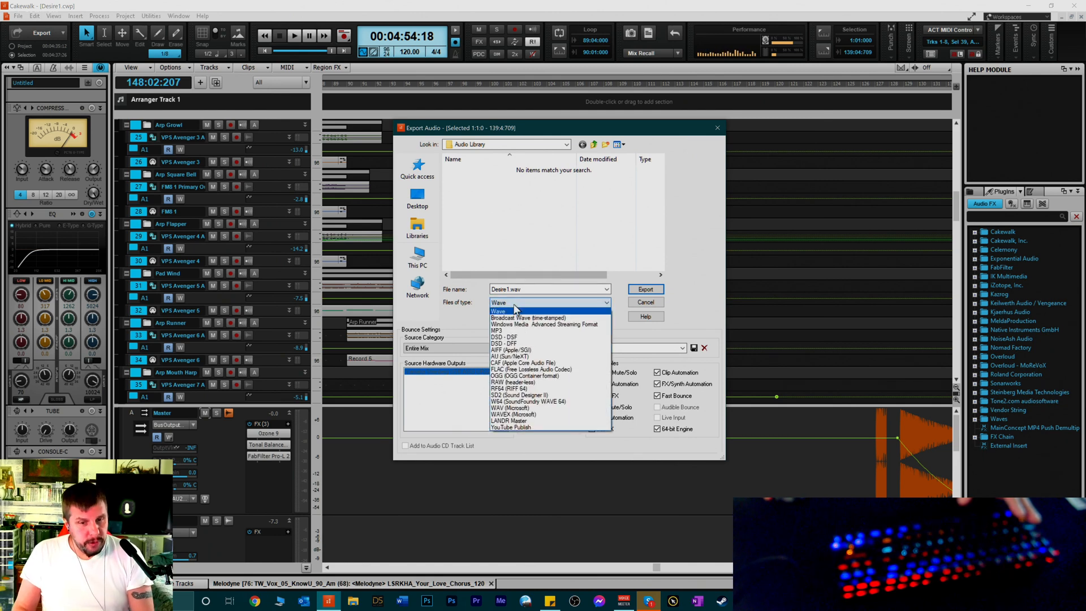
{"action": "left_click", "coordinate": [501, 331]}
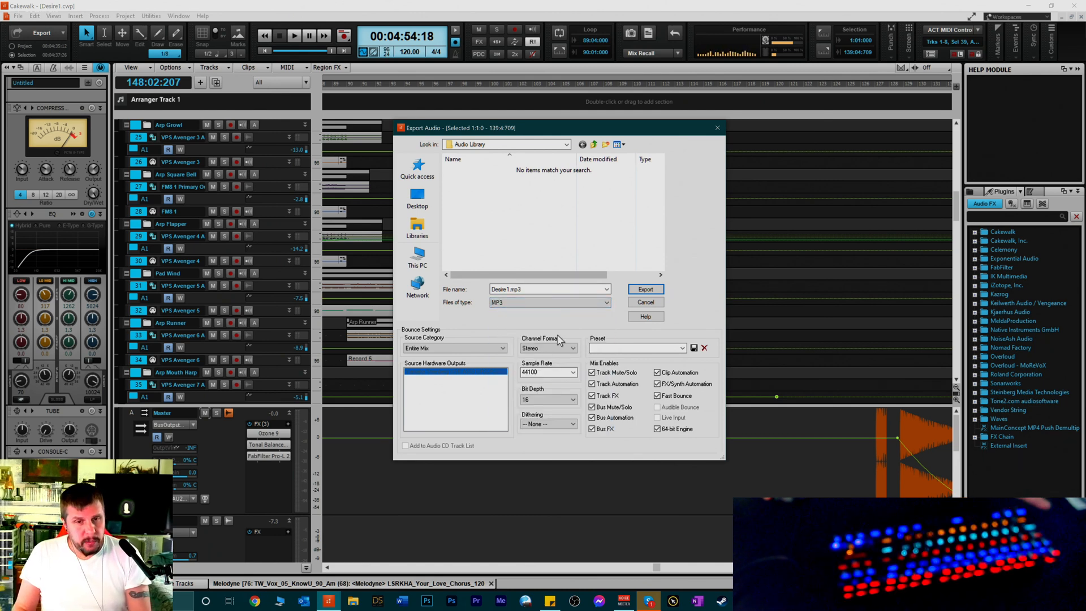
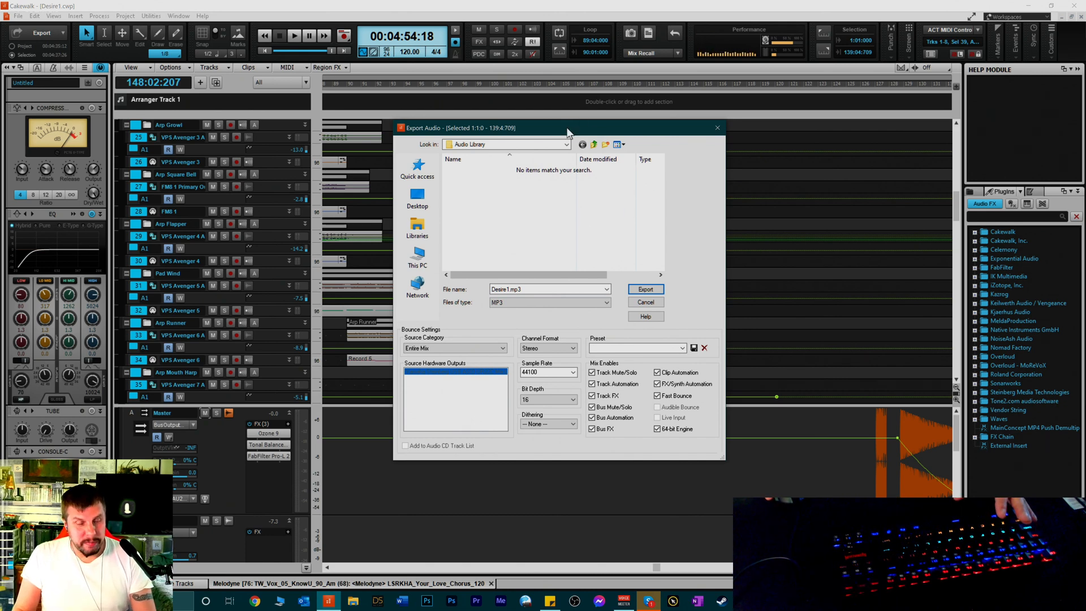
{"action": "left_click_drag", "start_coordinate": [567, 132], "coordinate": [536, 91]}
{"action": "left_click", "coordinate": [575, 250]}
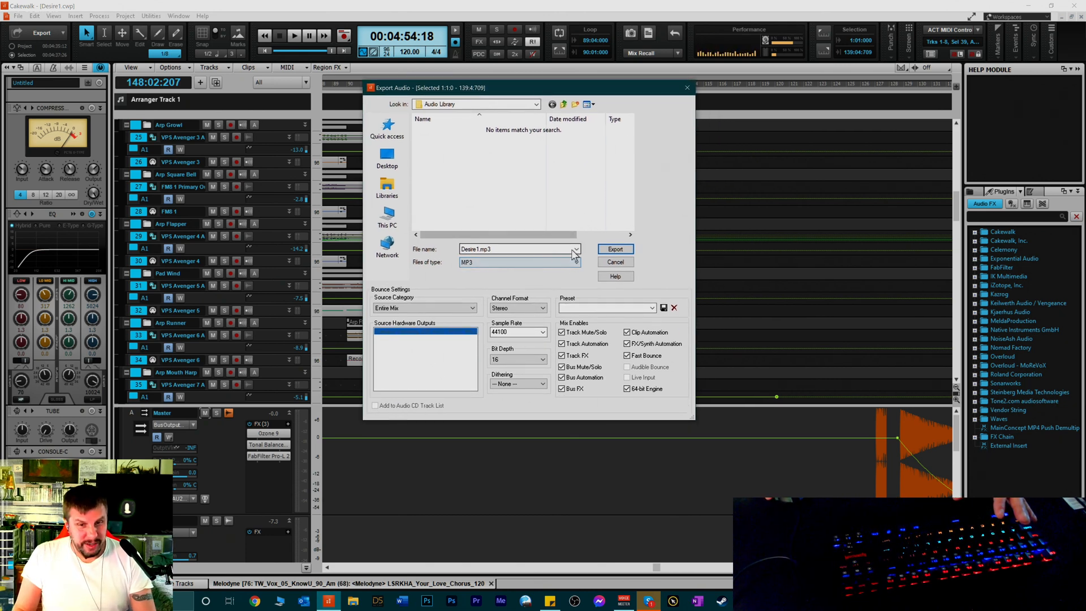
{"action": "left_click", "coordinate": [575, 263]}
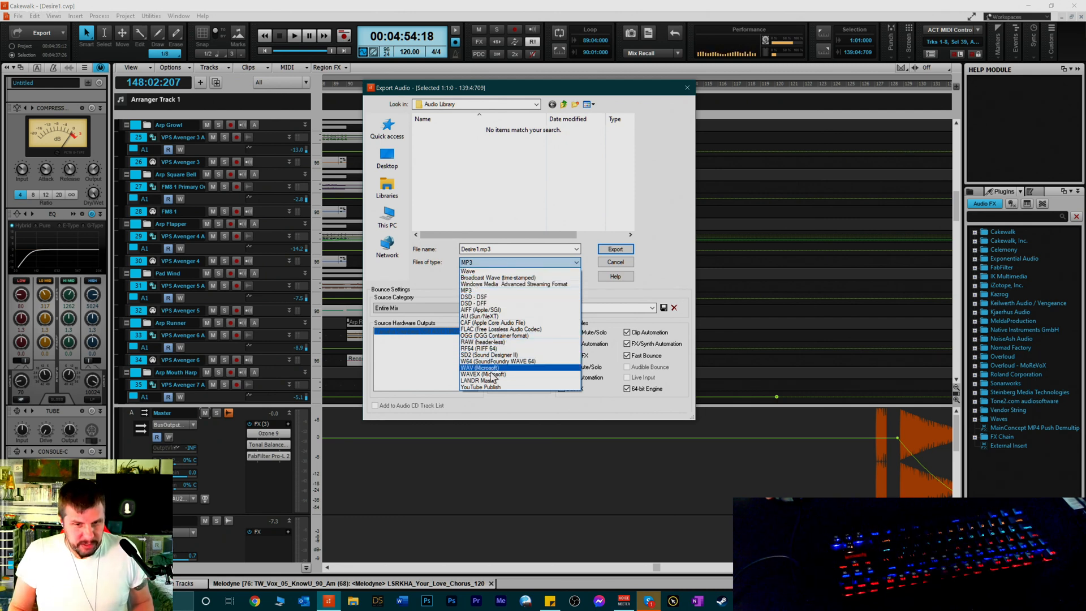
{"action": "left_click", "coordinate": [478, 292]}
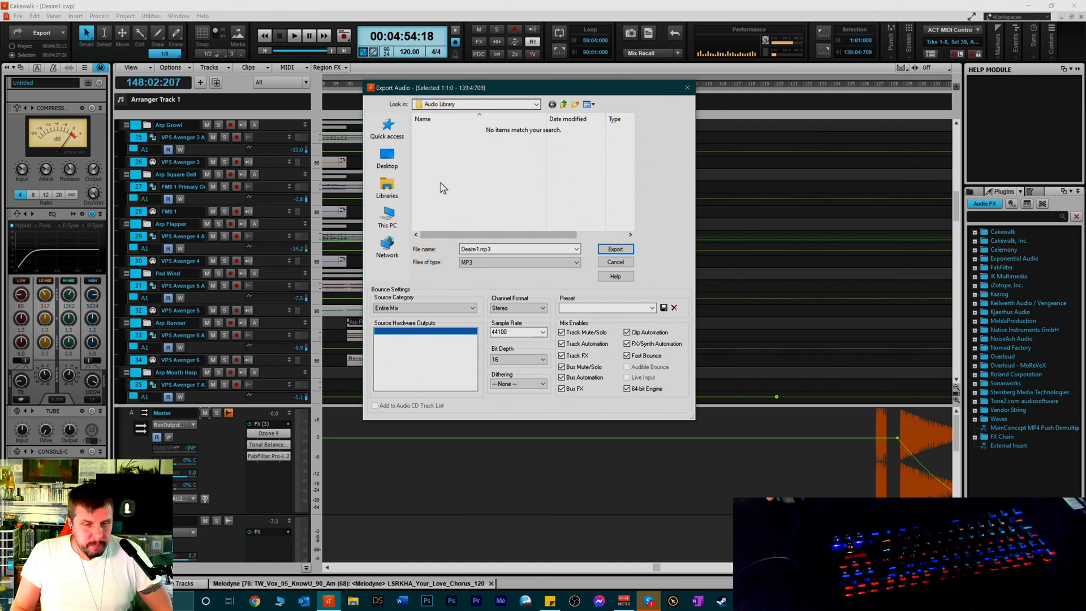
Review the sample rates available for the MP3 export and set its dithering to Pow-r 3
{"action": "left_click", "coordinate": [541, 332]}
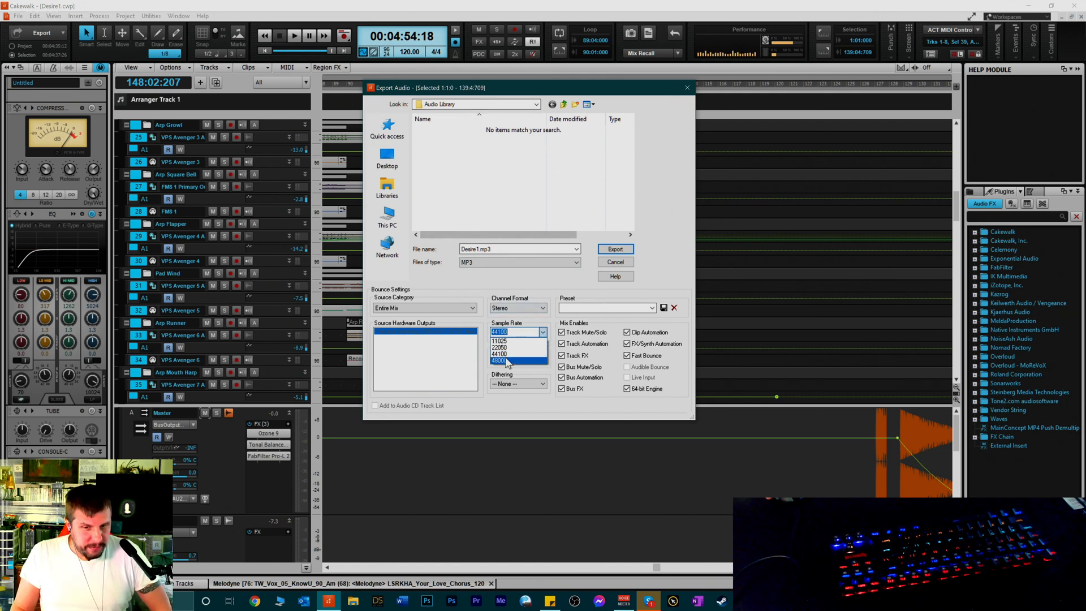
{"action": "left_click", "coordinate": [464, 278]}
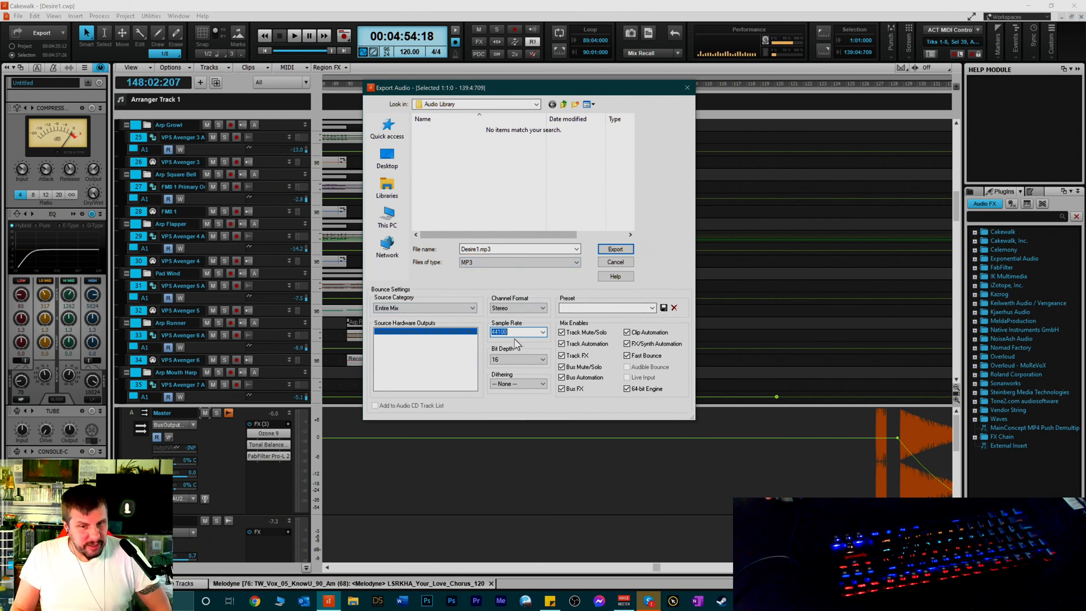
{"action": "left_click", "coordinate": [510, 383]}
{"action": "left_click", "coordinate": [451, 283]}
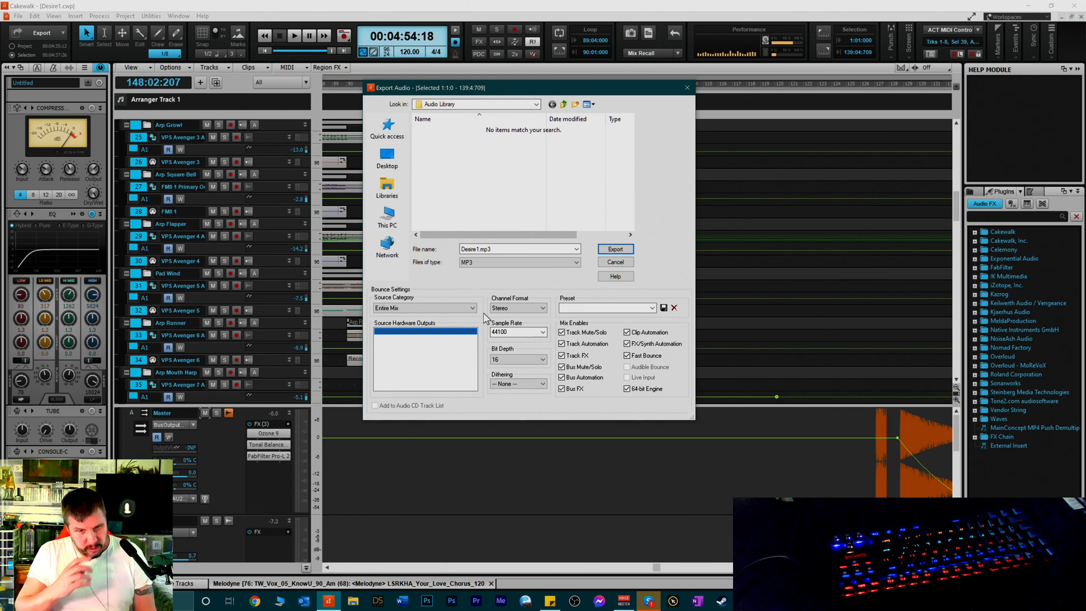
{"action": "left_click", "coordinate": [507, 383]}
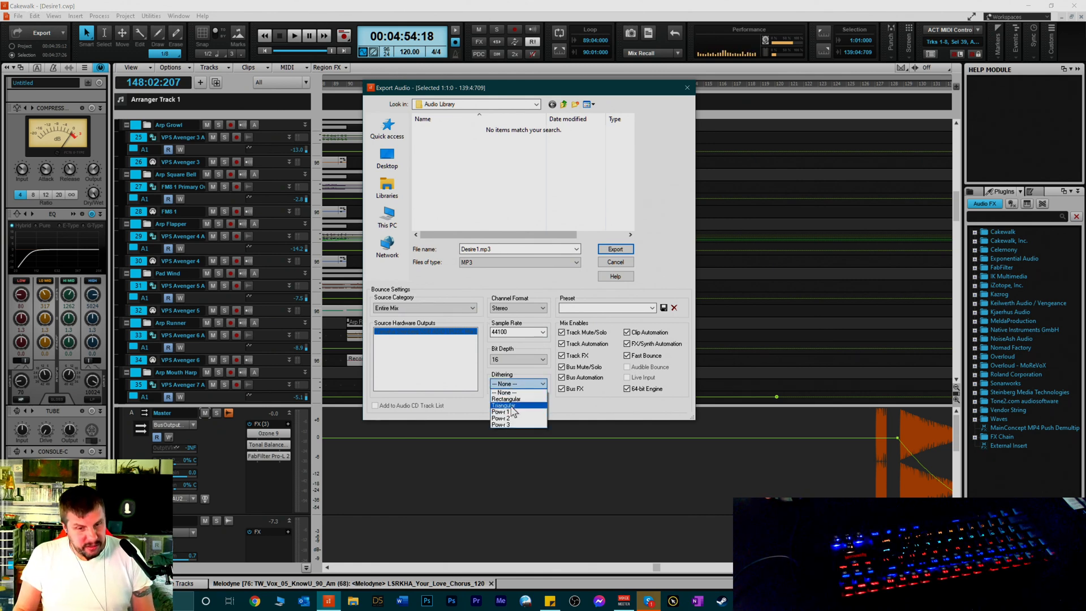
{"action": "left_click", "coordinate": [509, 424]}
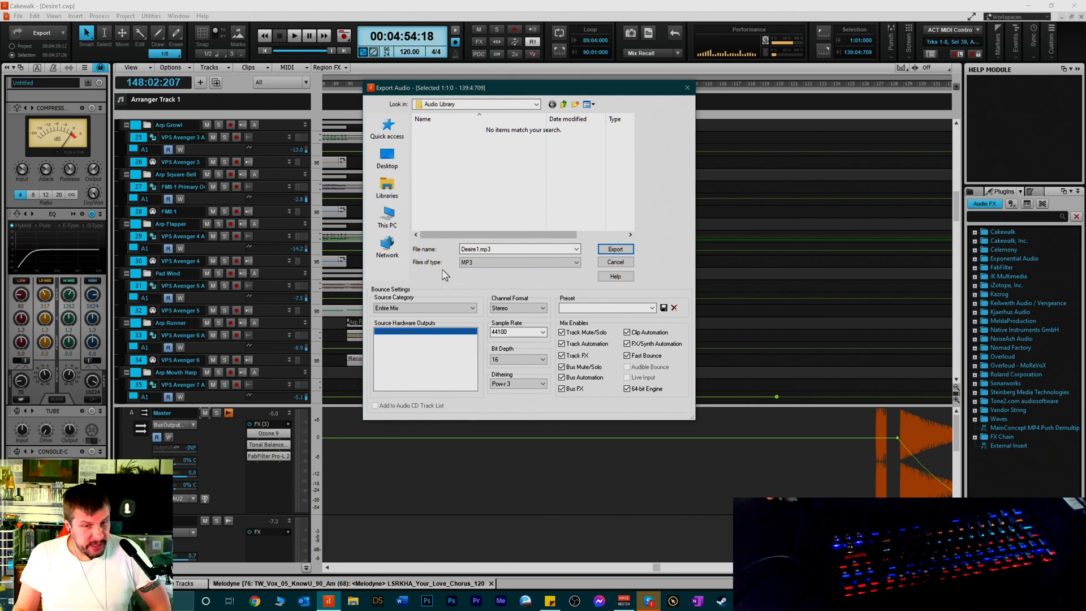
Start the Desire1.mp3 export to view the MP3 encoding options, and cancel it
{"action": "left_click", "coordinate": [473, 264]}
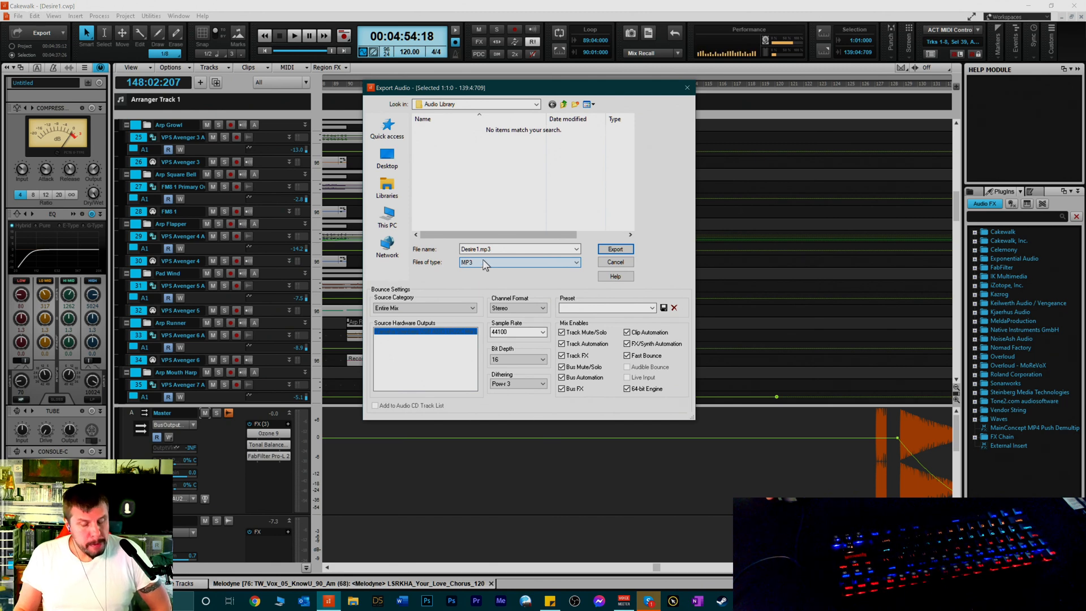
{"action": "left_click", "coordinate": [611, 250]}
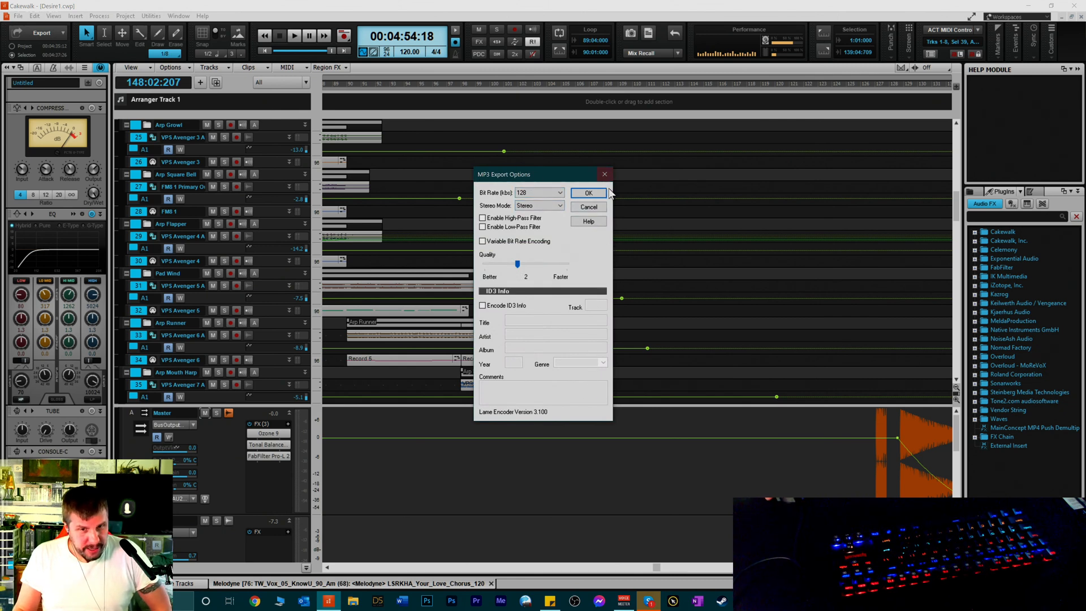
{"action": "left_click", "coordinate": [587, 207]}
Reopen the audio export for the project and set its file type to Wave
{"action": "left_click", "coordinate": [18, 15]}
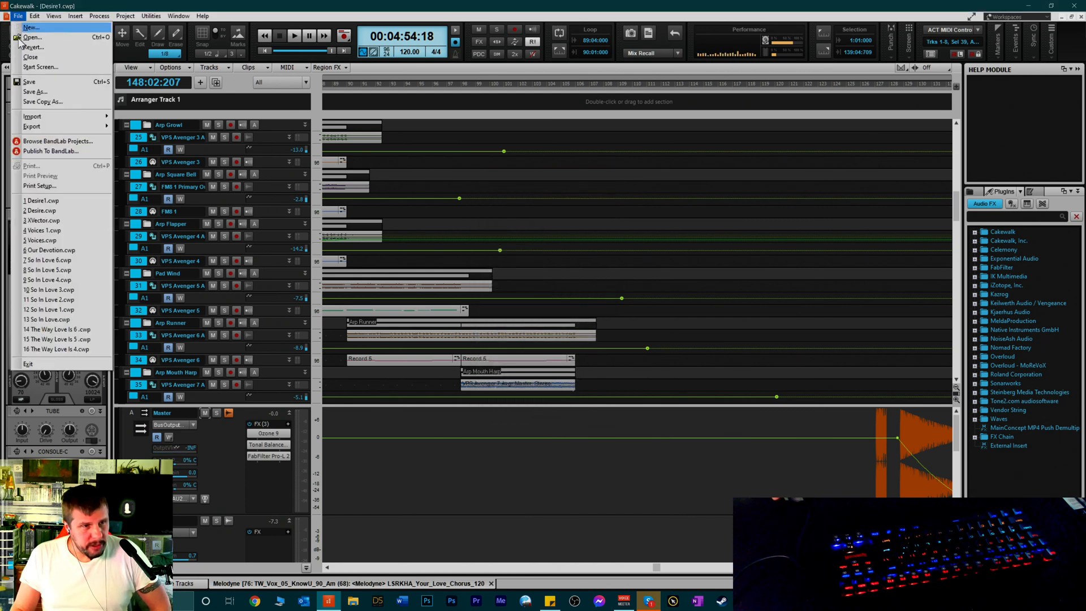
{"action": "mouse_move", "coordinate": [34, 116]}
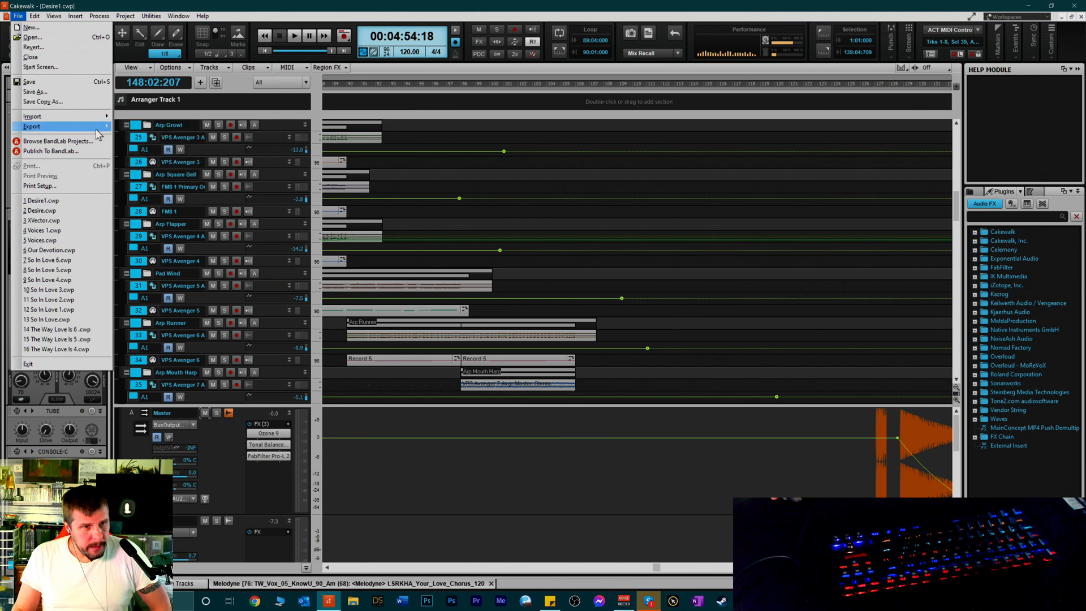
{"action": "left_click", "coordinate": [133, 127]}
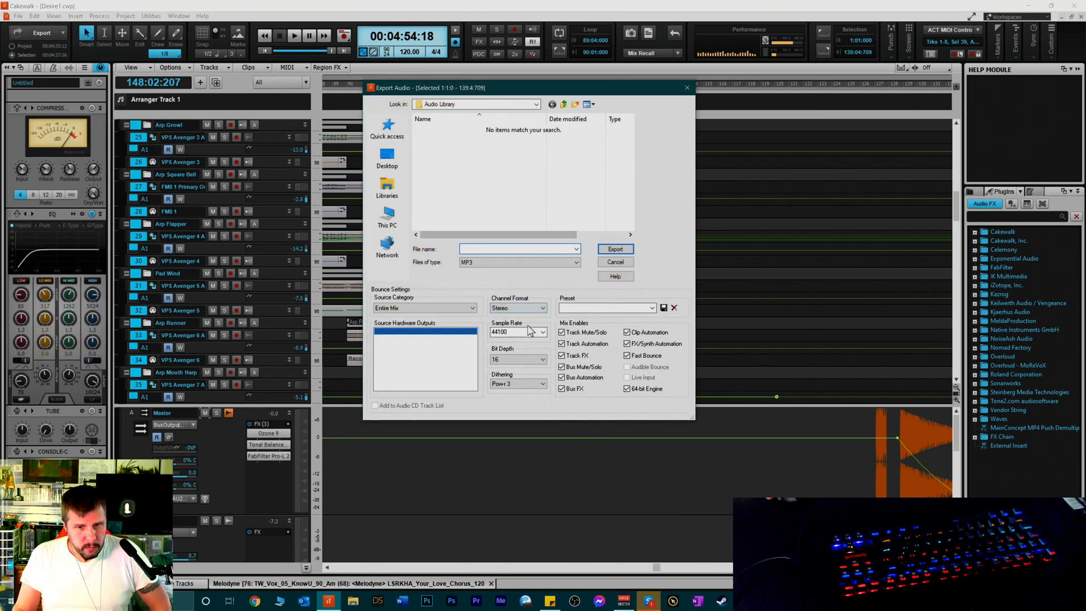
{"action": "left_click", "coordinate": [475, 263]}
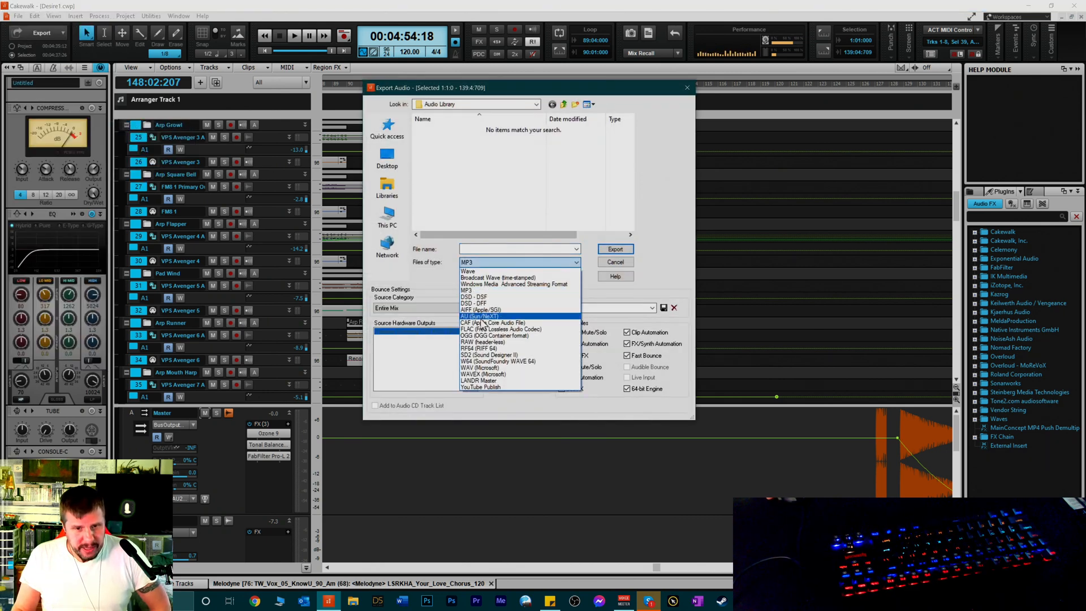
{"action": "left_click", "coordinate": [474, 271]}
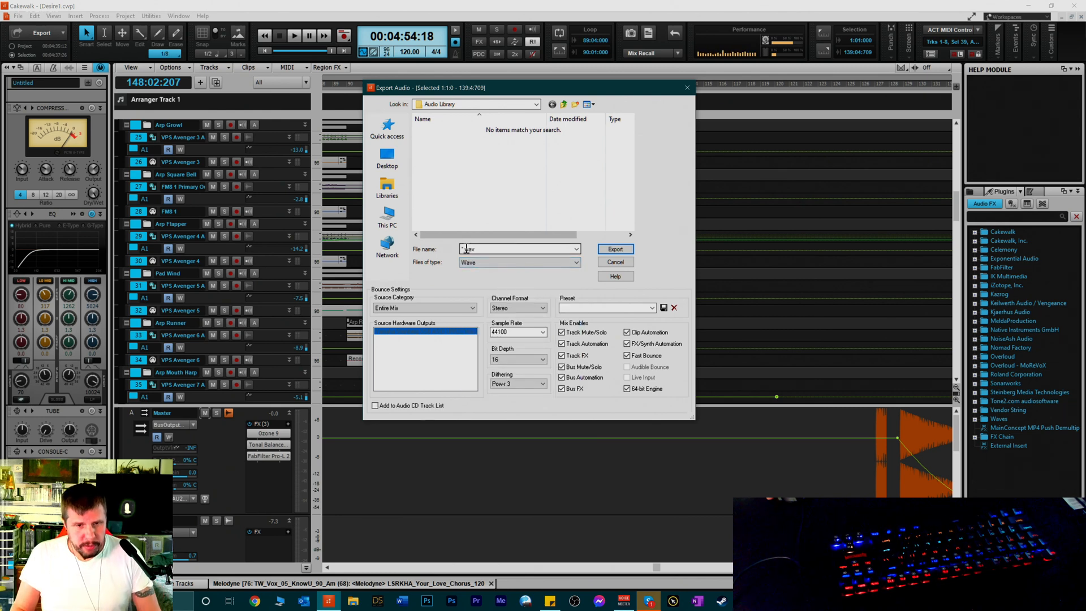
Name the export file Desire1.wav
{"action": "left_click", "coordinate": [464, 251]}
{"action": "left_click", "coordinate": [461, 252]}
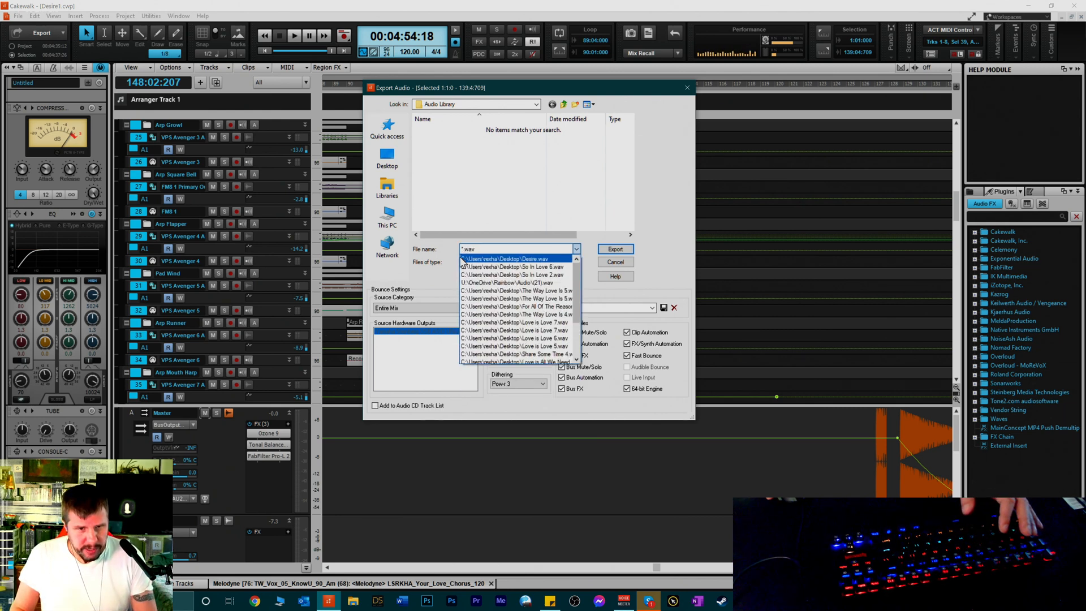
{"action": "key", "text": "Escape"}
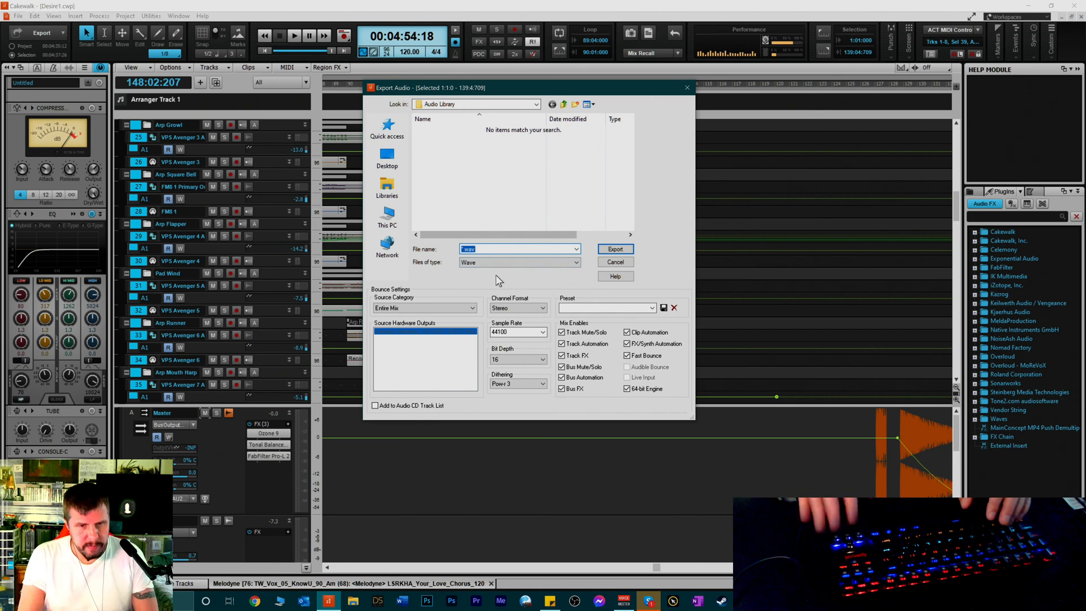
{"action": "key", "text": "Home"}
{"action": "key", "text": "Delete"}
{"action": "type", "text": "Desire"}
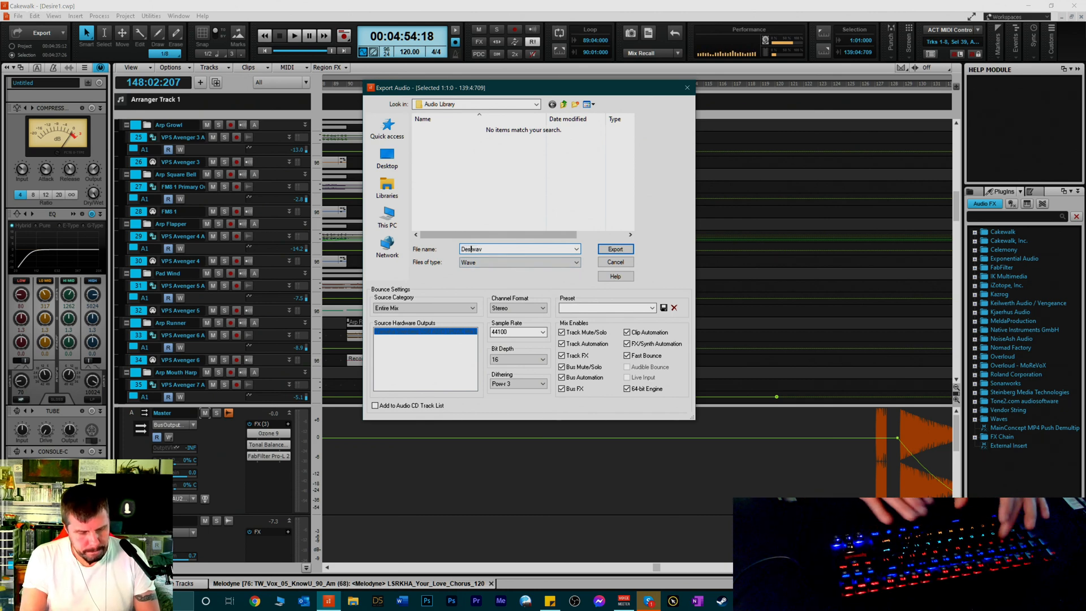
{"action": "type", "text": " 1"}
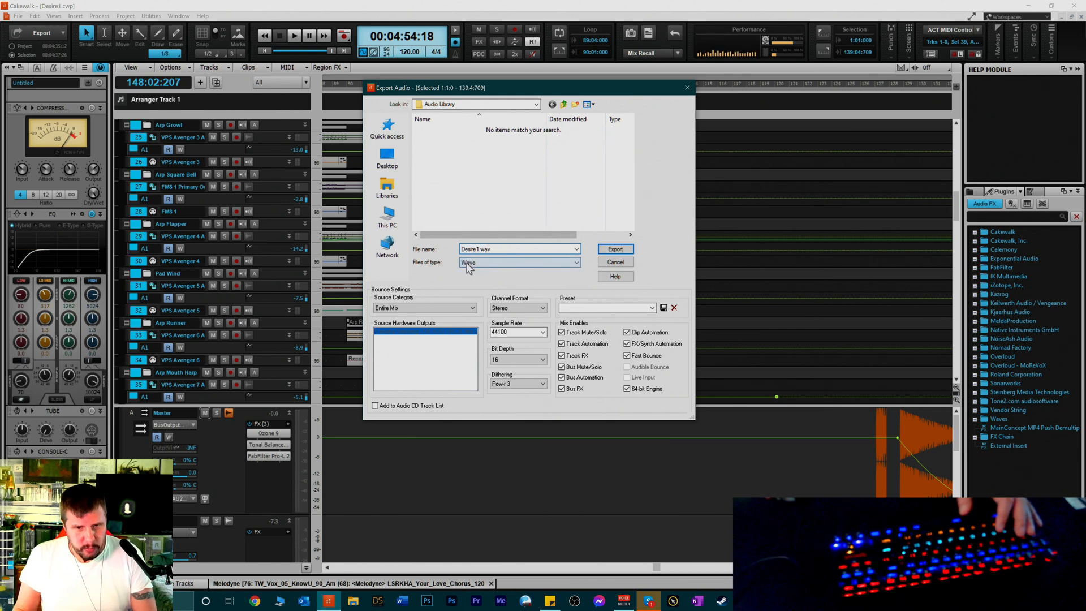
Set the Wave export to a 96000 sample rate and 24-bit depth, with dithering set to None
{"action": "left_click", "coordinate": [543, 332]}
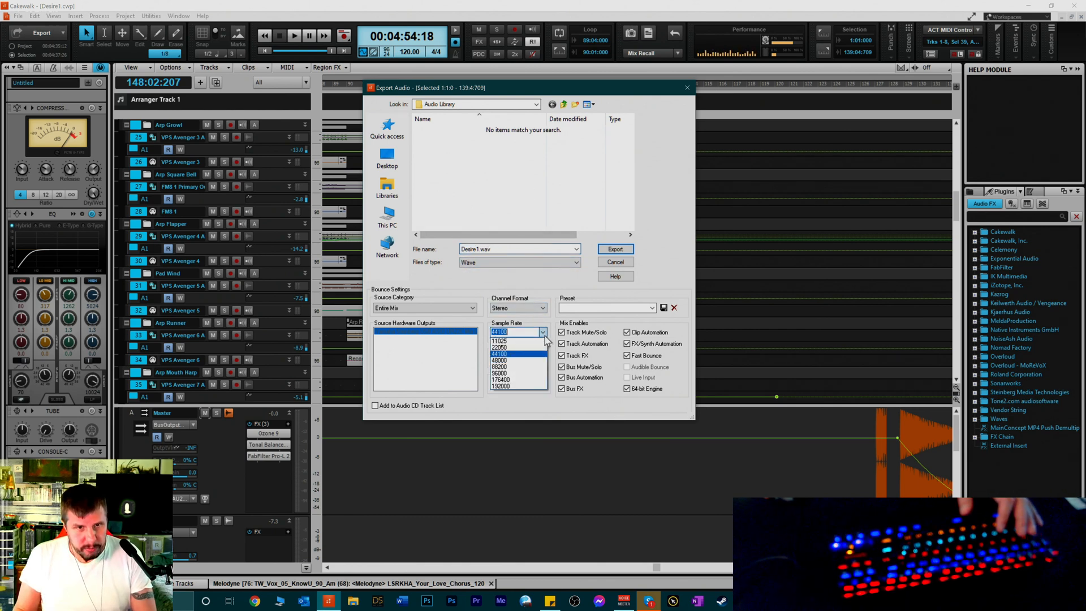
{"action": "left_click", "coordinate": [503, 373]}
{"action": "left_click", "coordinate": [515, 360]}
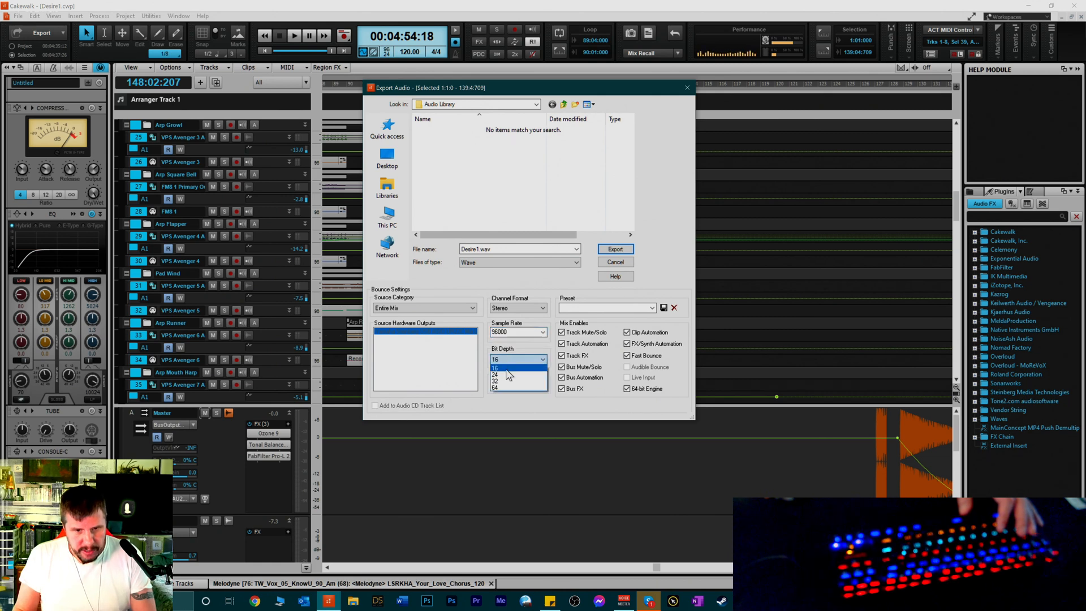
{"action": "left_click", "coordinate": [507, 375]}
{"action": "left_click", "coordinate": [506, 384]}
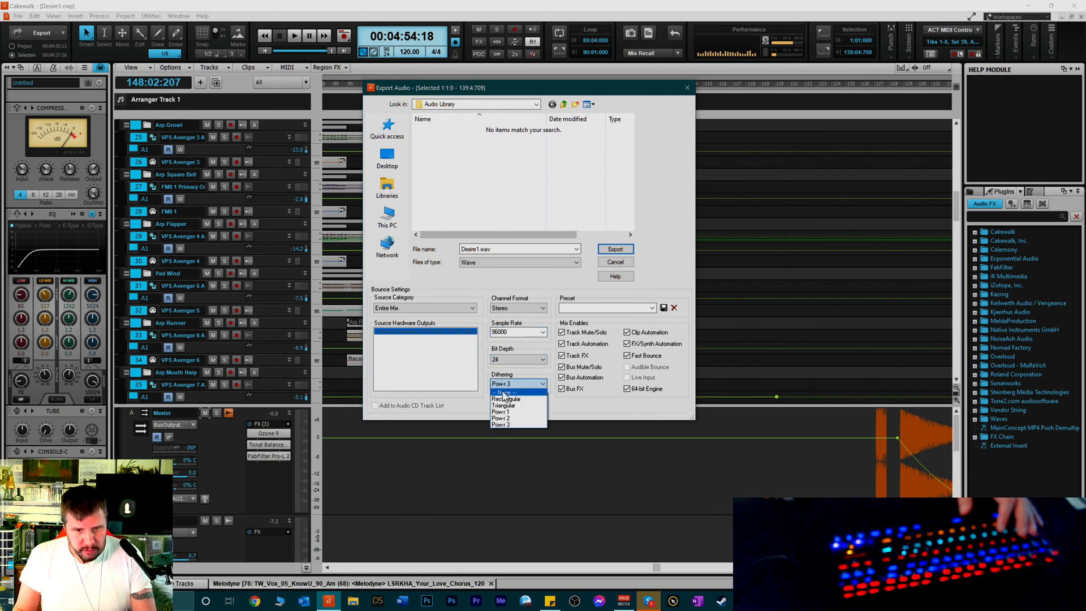
{"action": "left_click", "coordinate": [503, 393]}
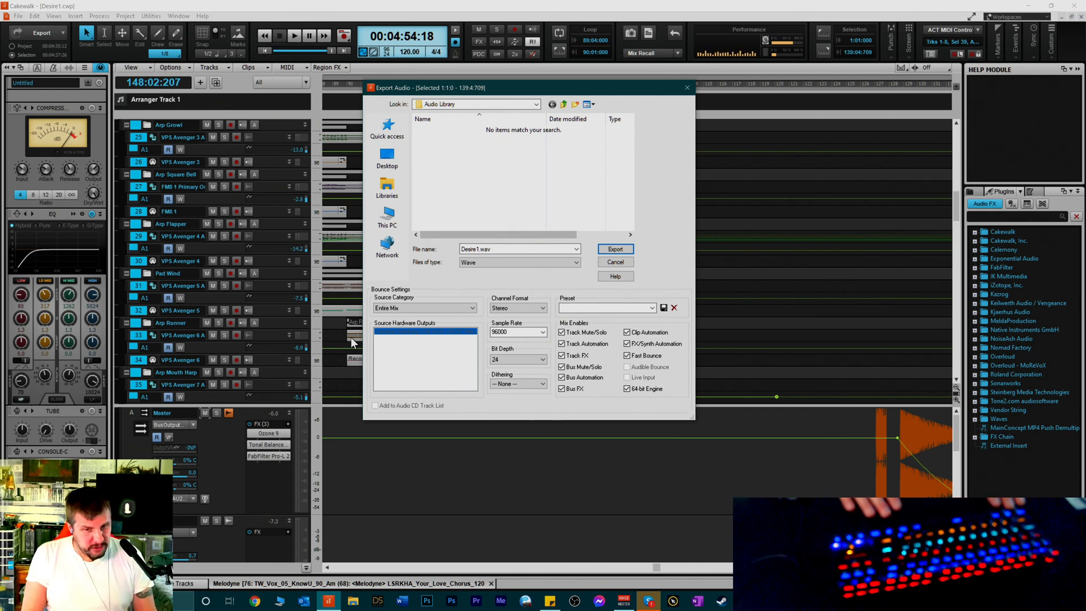
Switch the export file type to MP3, keeping a 44100 sample rate and 16-bit depth, and set dithering to Pow-r 3
{"action": "left_click", "coordinate": [497, 262]}
{"action": "left_click", "coordinate": [467, 291]}
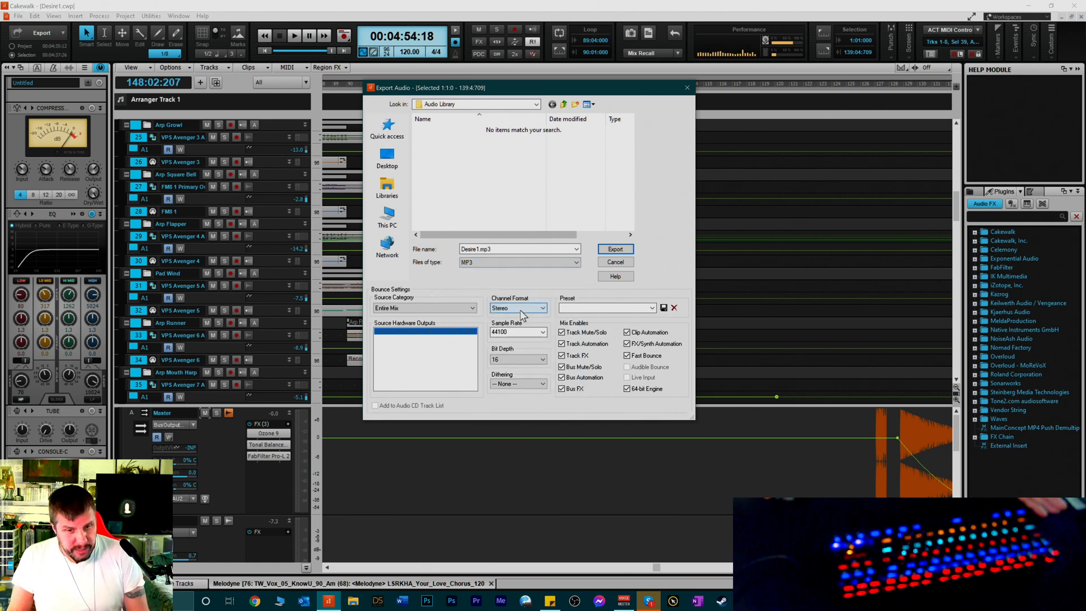
{"action": "left_click", "coordinate": [542, 334]}
{"action": "left_click", "coordinate": [537, 333]}
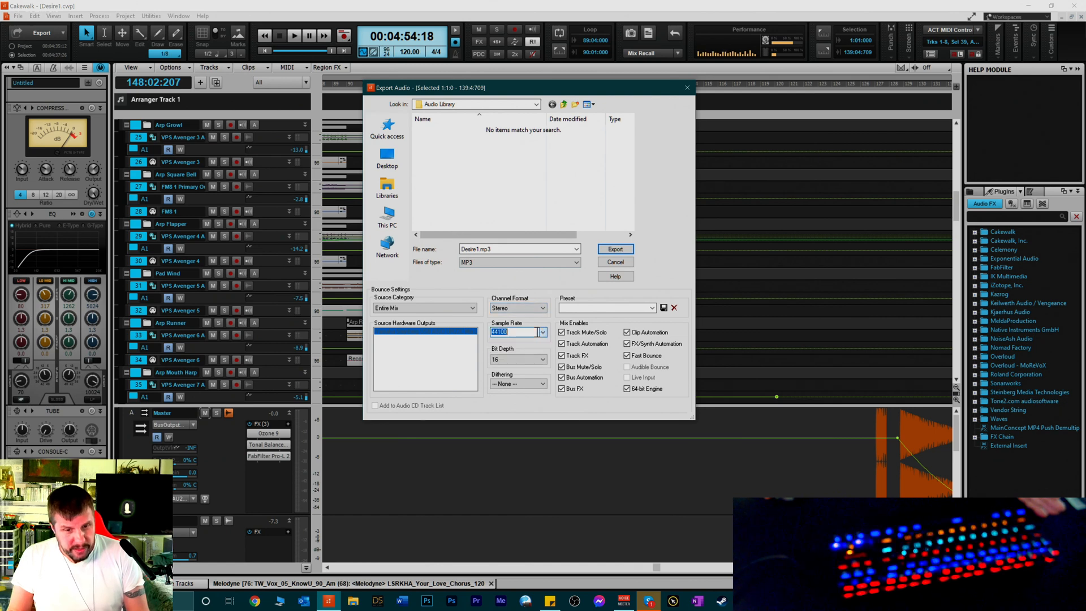
{"action": "left_click", "coordinate": [499, 359]}
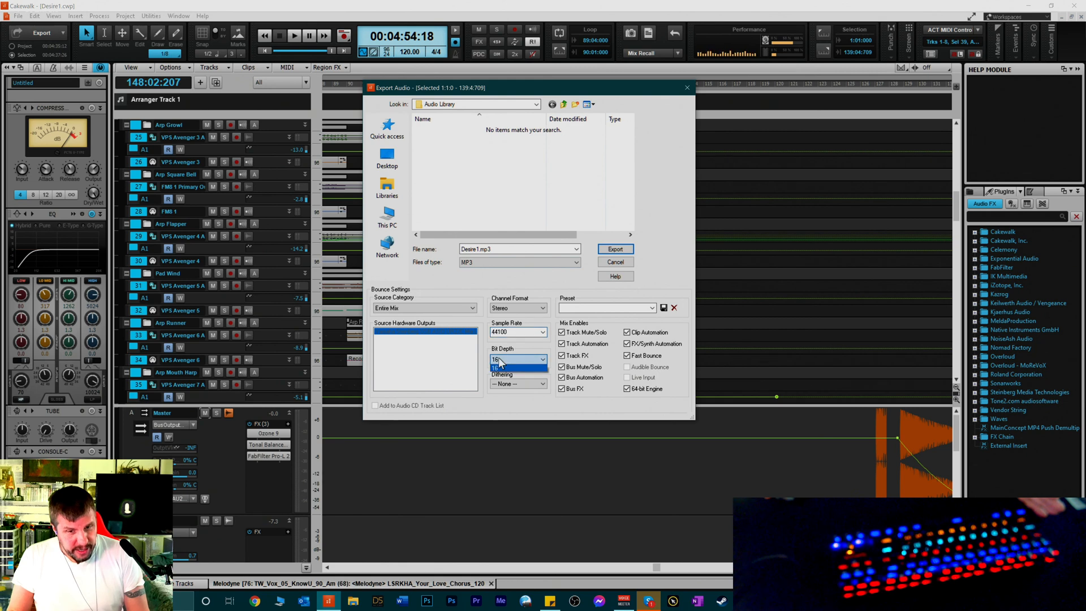
{"action": "left_click", "coordinate": [499, 361]}
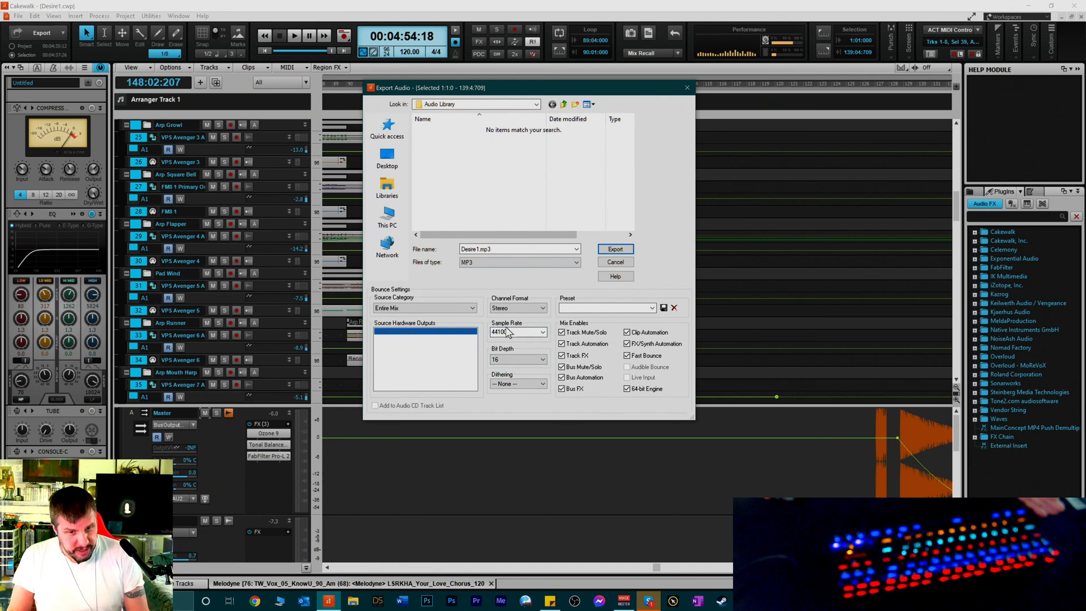
{"action": "left_click", "coordinate": [542, 332]}
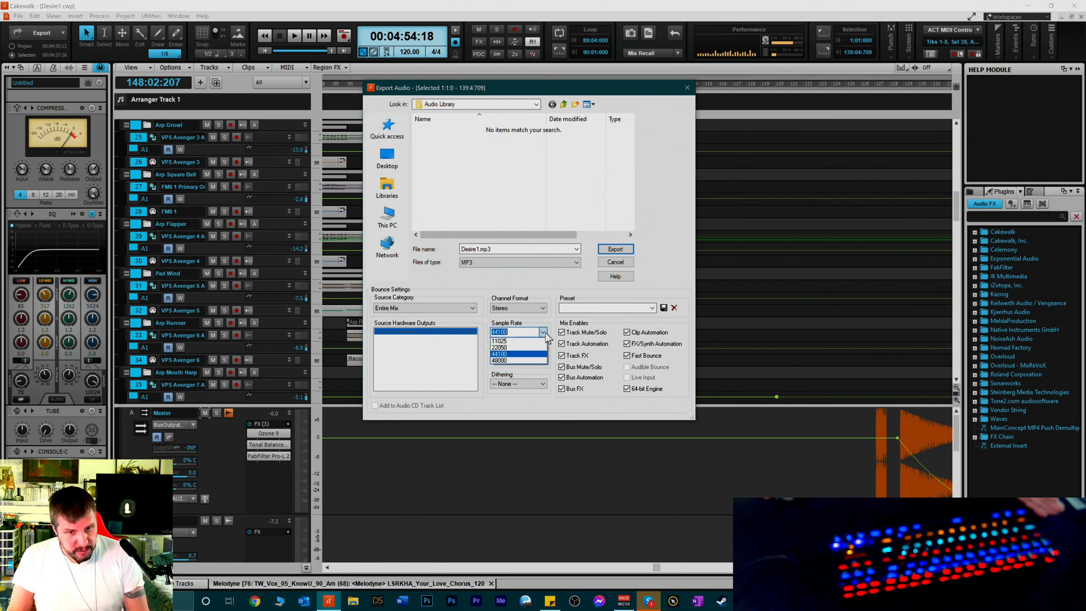
{"action": "left_click", "coordinate": [501, 355]}
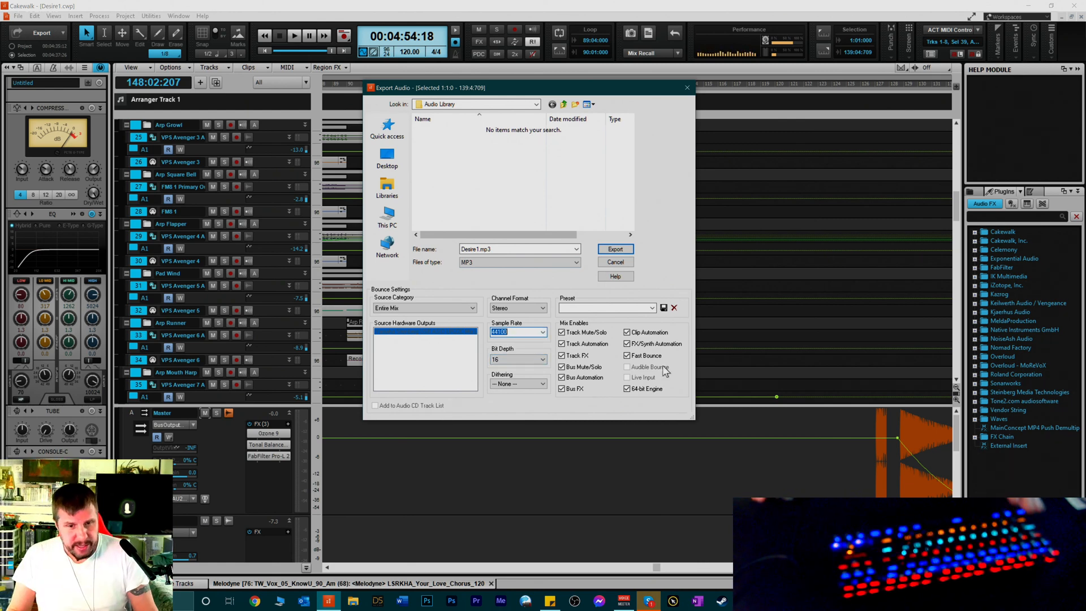
{"action": "left_click", "coordinate": [537, 384]}
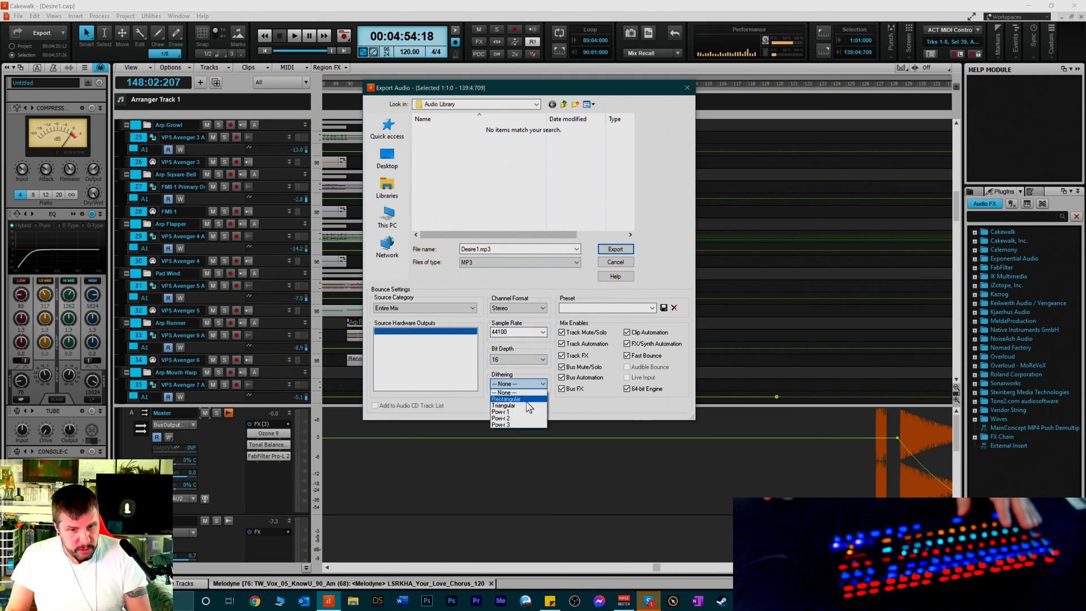
{"action": "left_click", "coordinate": [509, 422]}
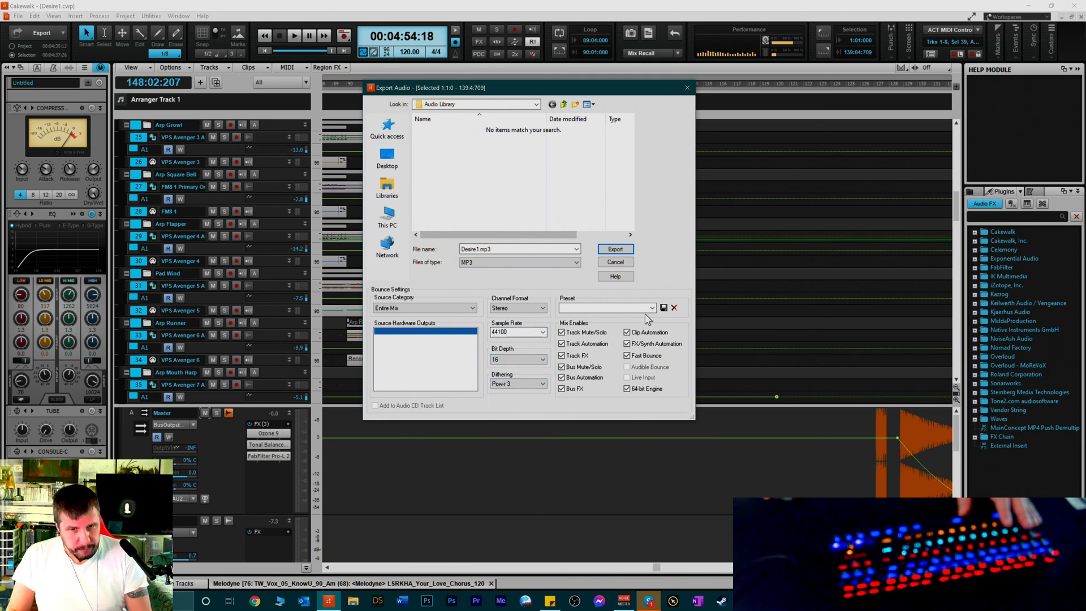
Start the MP3 export and set its encoding bit rate to 320 kbs and quality to 0
{"action": "left_click", "coordinate": [616, 250]}
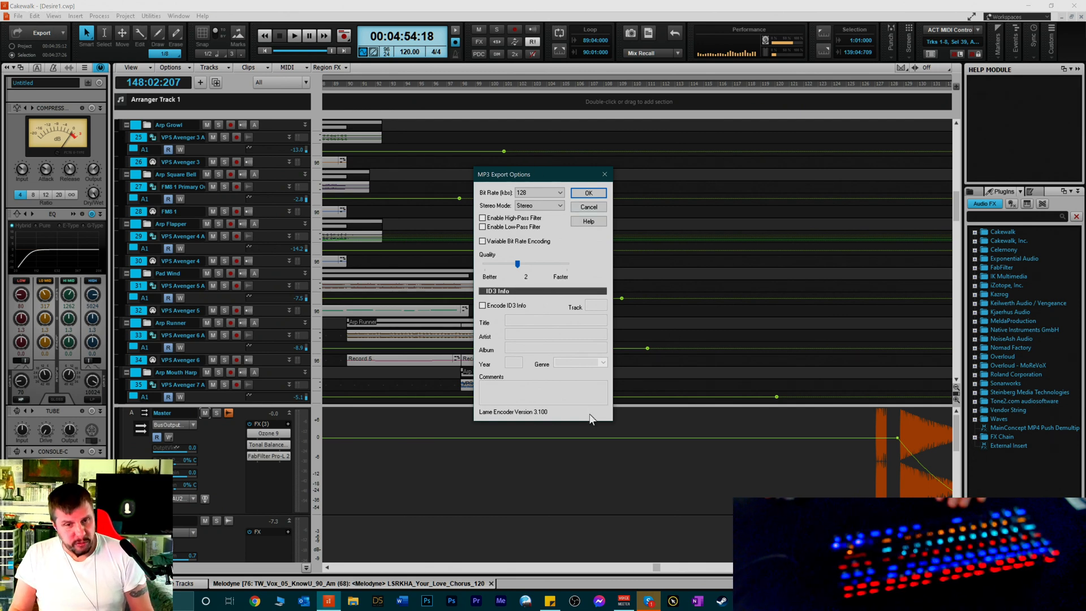
{"action": "left_click", "coordinate": [535, 194]}
{"action": "left_click", "coordinate": [523, 290]}
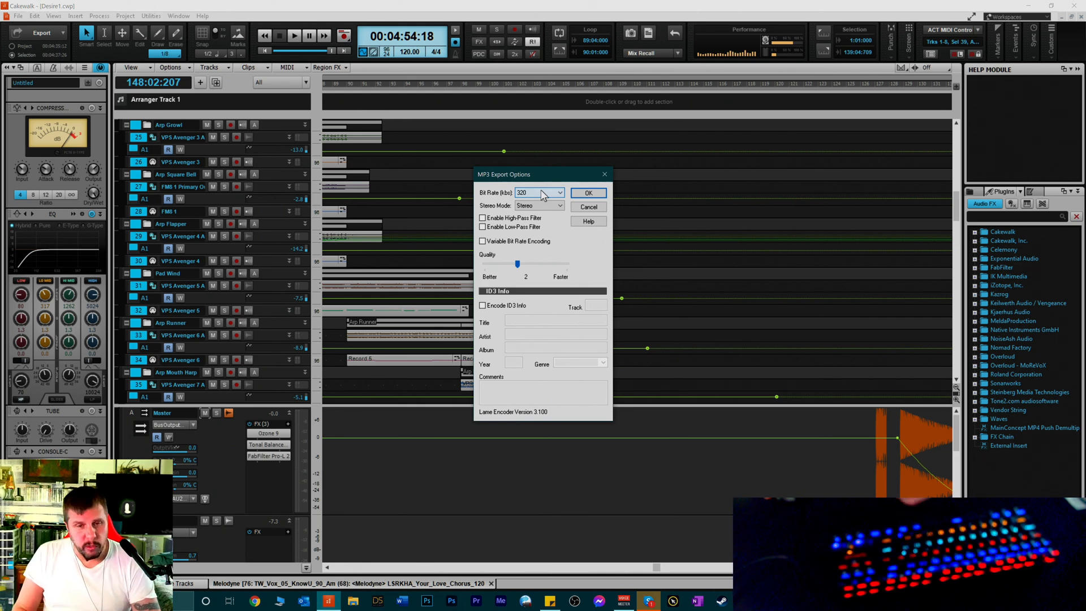
{"action": "left_click", "coordinate": [543, 195]}
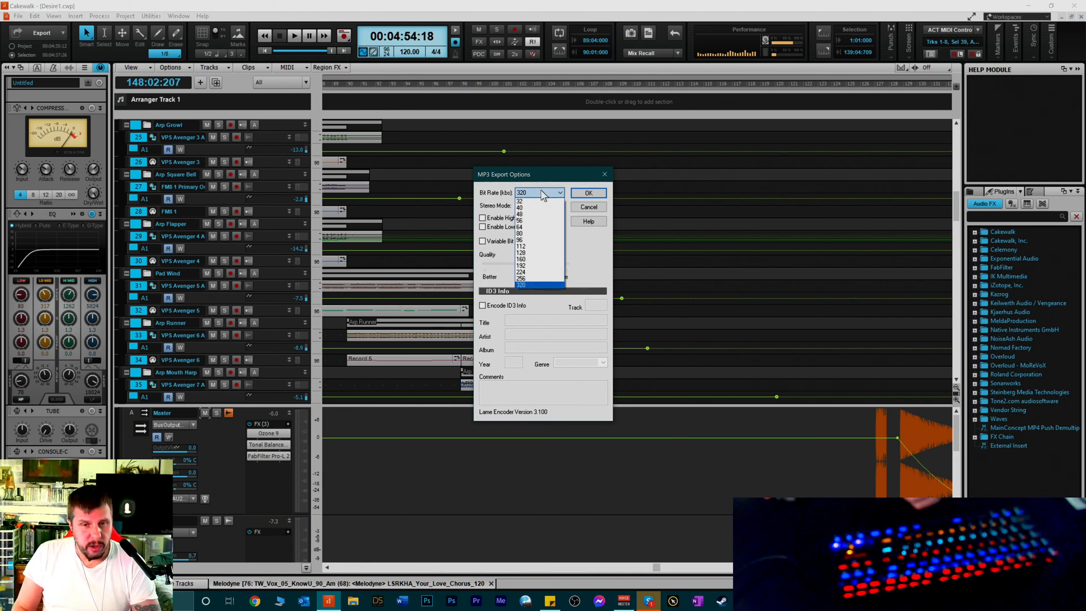
{"action": "left_click", "coordinate": [518, 286]}
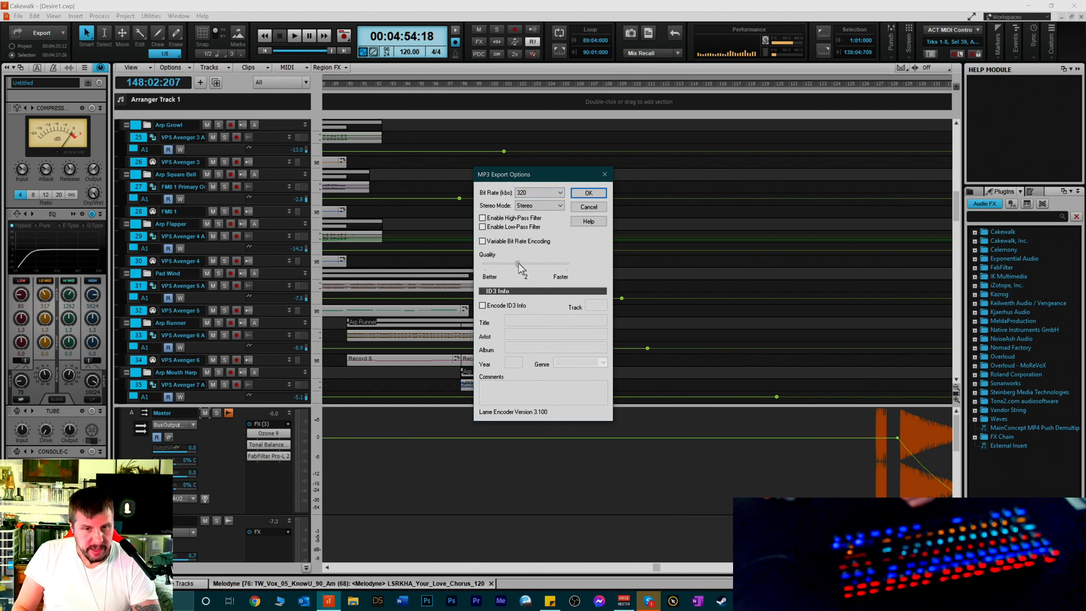
{"action": "left_click_drag", "start_coordinate": [518, 263], "coordinate": [370, 268]}
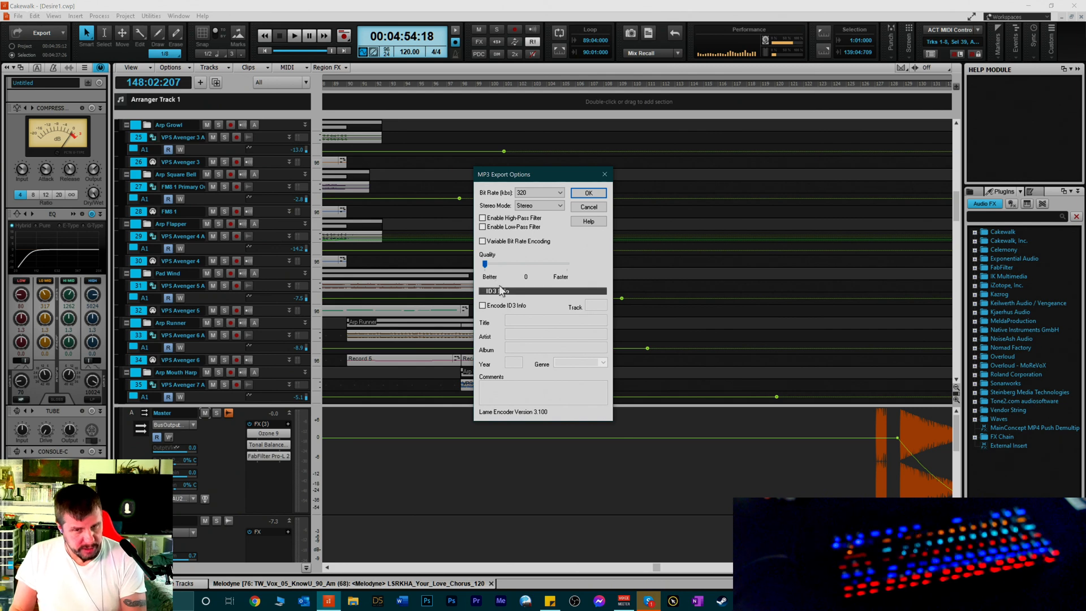
Enable ID3 info encoding, enter Desire as the title and fill in the artist name
{"action": "left_click", "coordinate": [483, 306]}
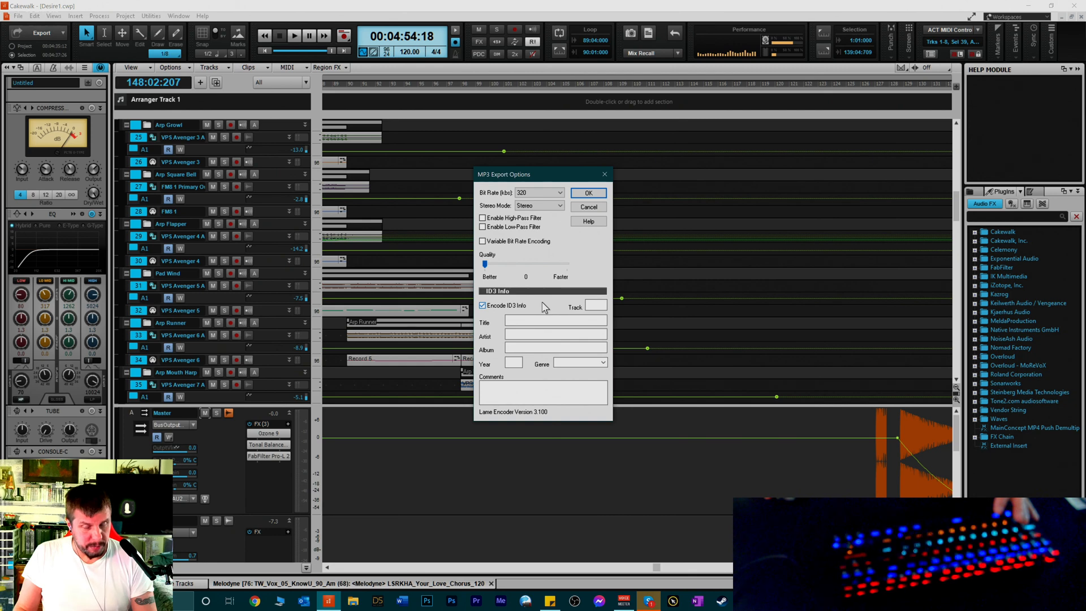
{"action": "left_click", "coordinate": [523, 322]}
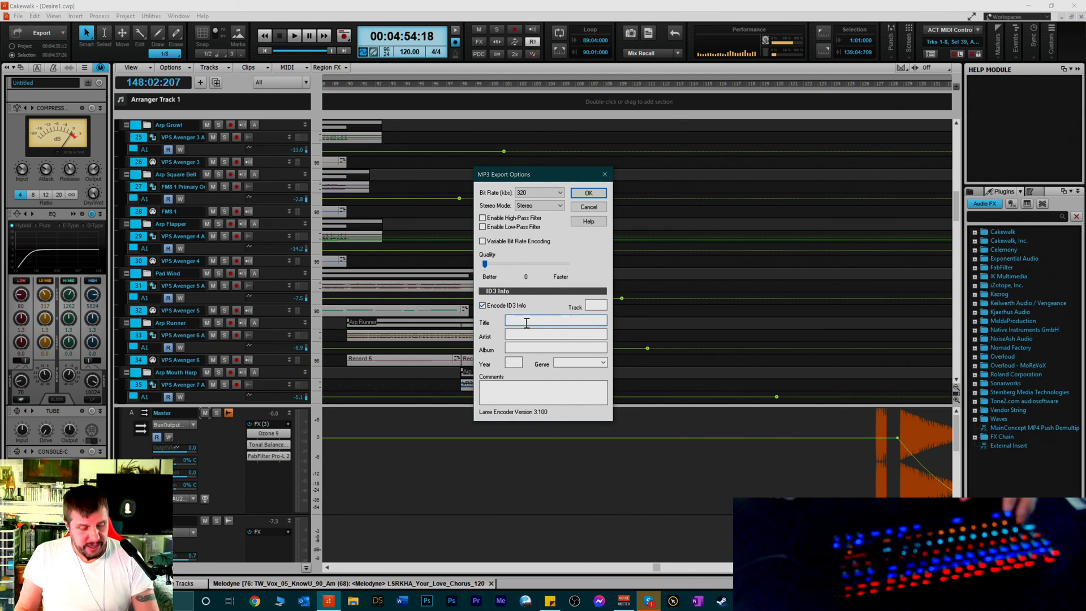
{"action": "type", "text": "Desire"}
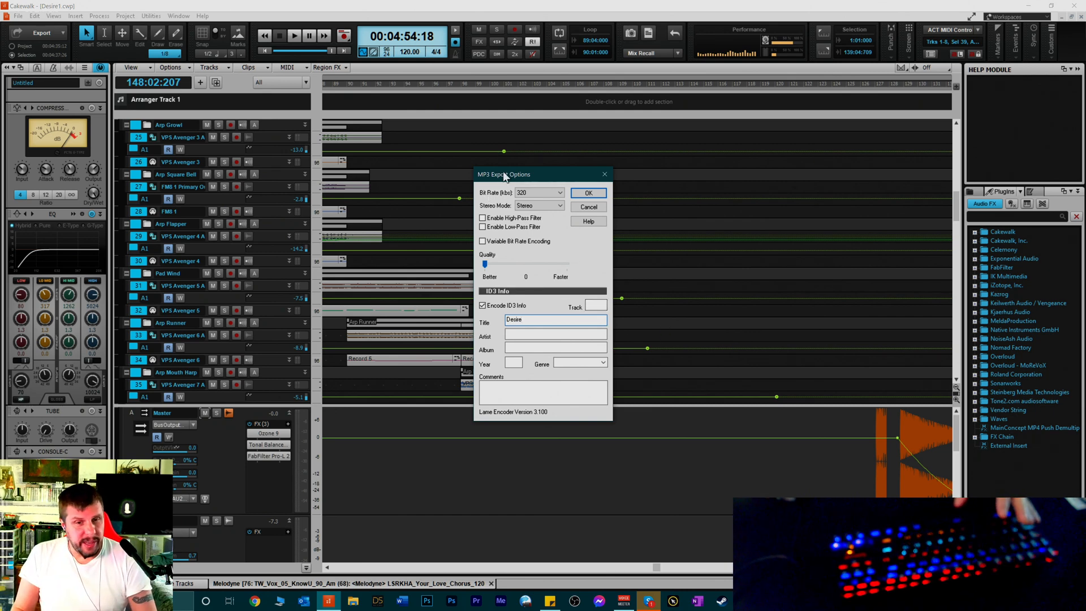
{"action": "left_click", "coordinate": [507, 334]}
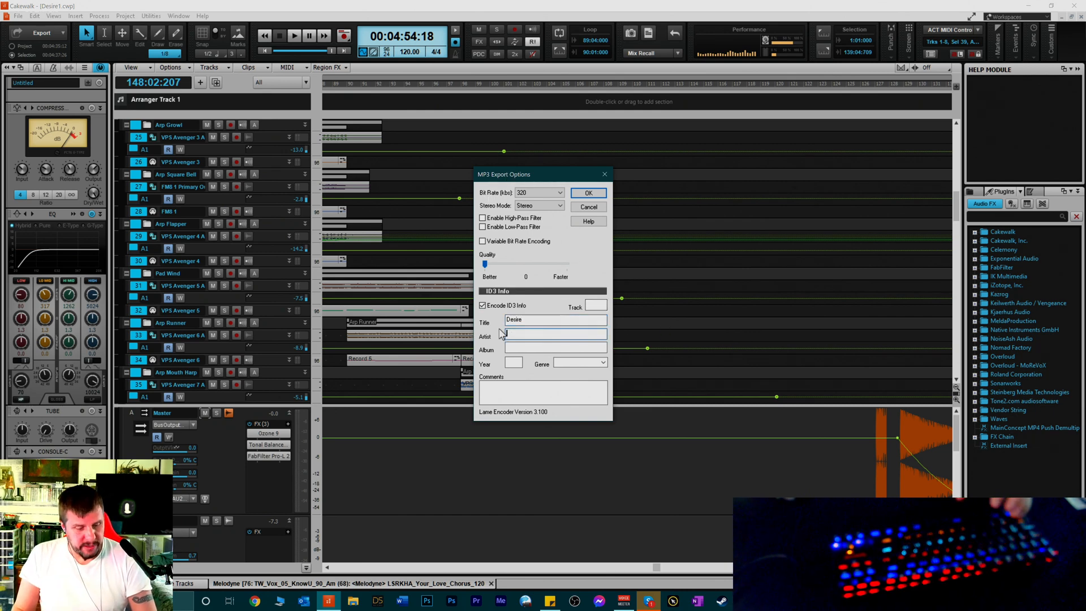
{"action": "type", "text": "RexRe"}
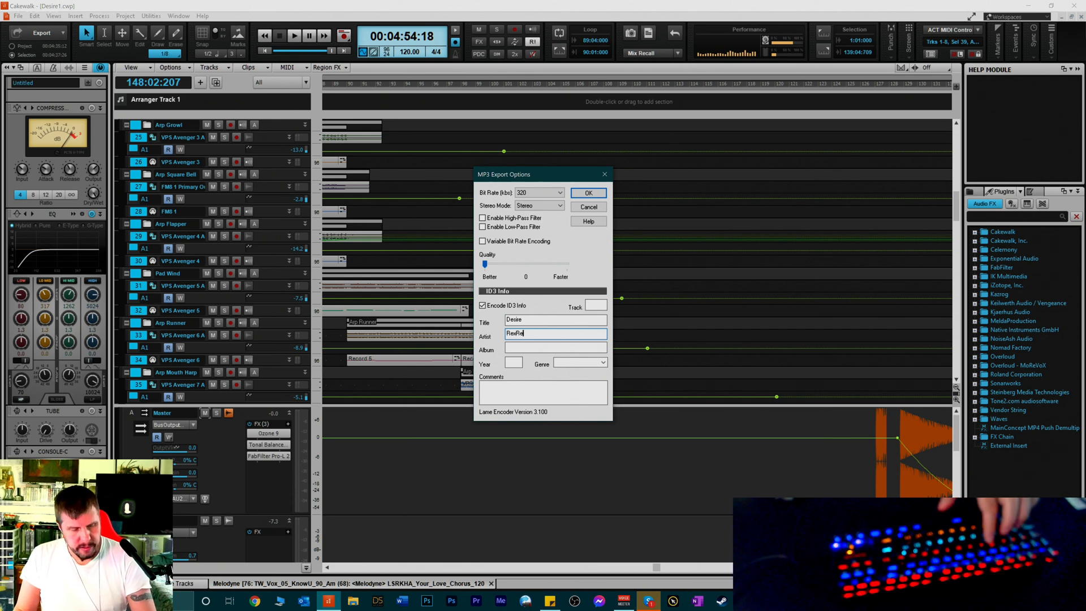
{"action": "type", "text": "d"}
Enter 2021 as the ID3 year and add a Copyright 2021 comment followed by the artist name
{"action": "left_click", "coordinate": [516, 361]}
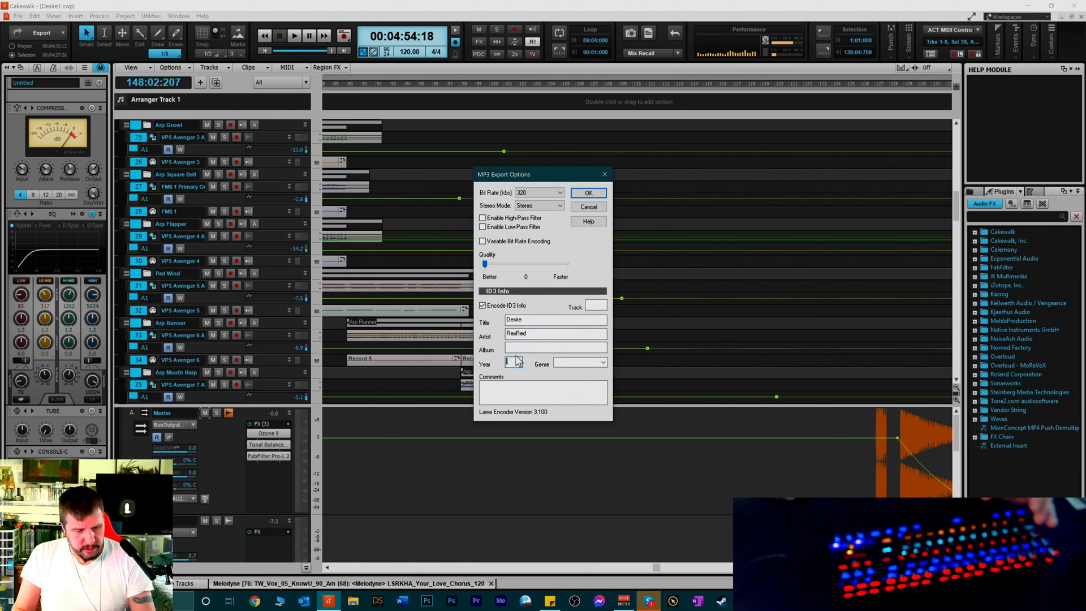
{"action": "type", "text": "2021"}
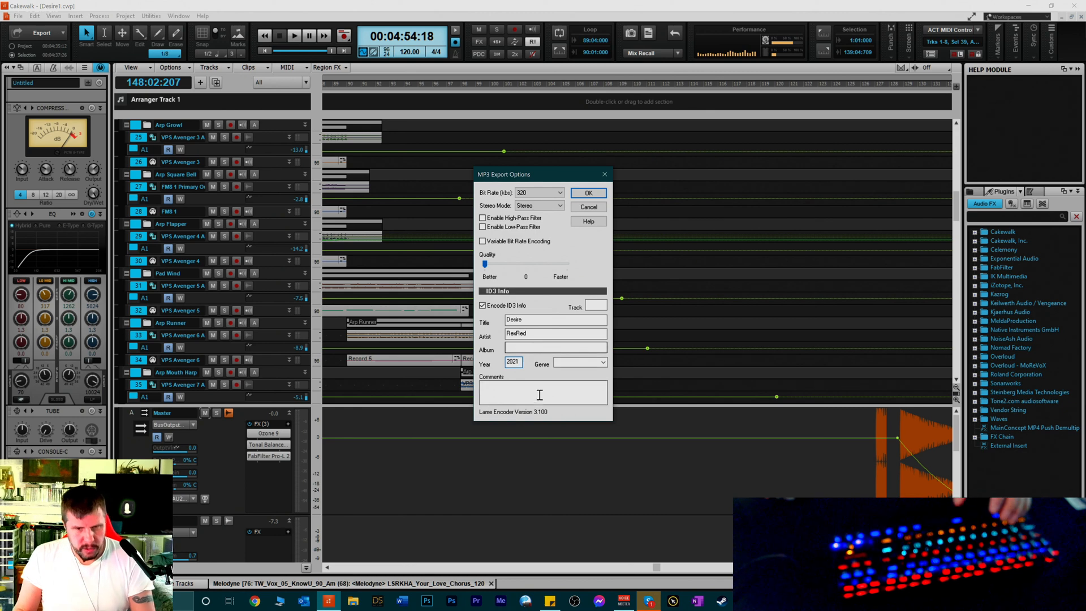
{"action": "left_click", "coordinate": [540, 395]}
{"action": "type", "text": "Co"}
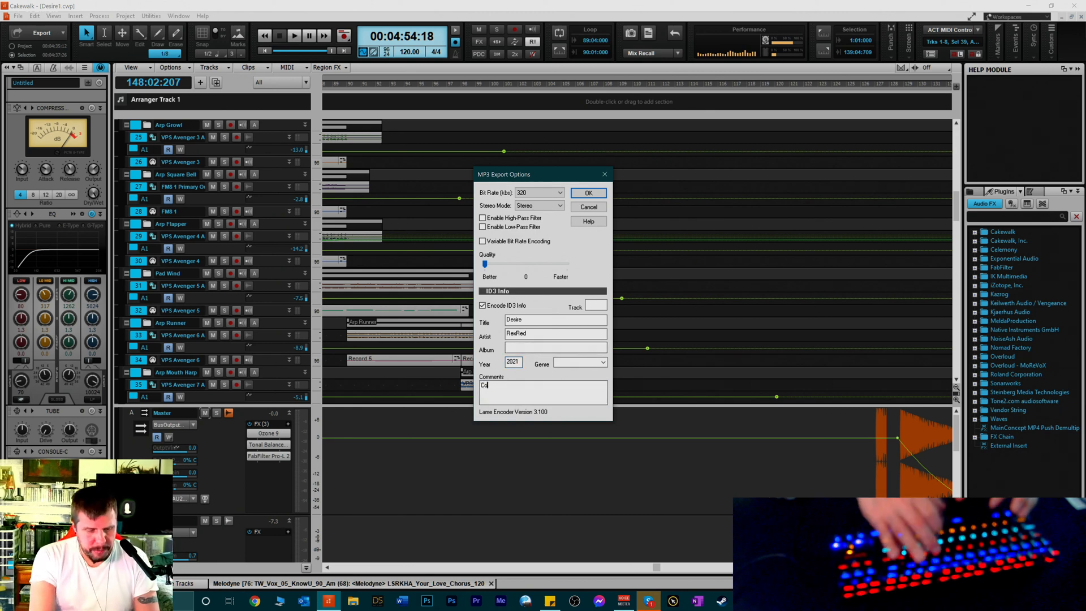
{"action": "type", "text": "pyright 2"}
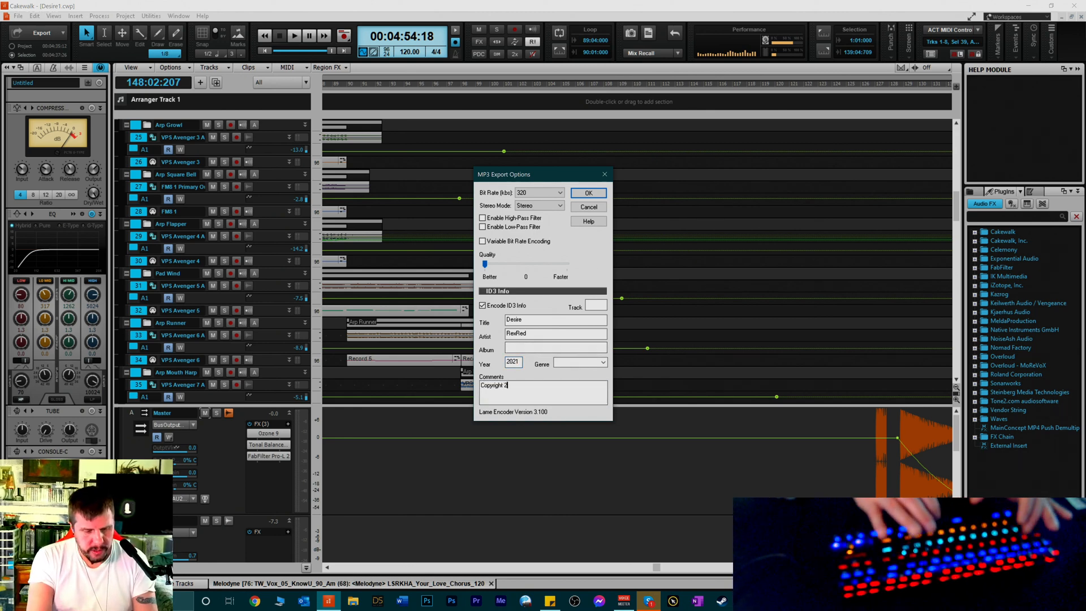
{"action": "type", "text": "021 R"}
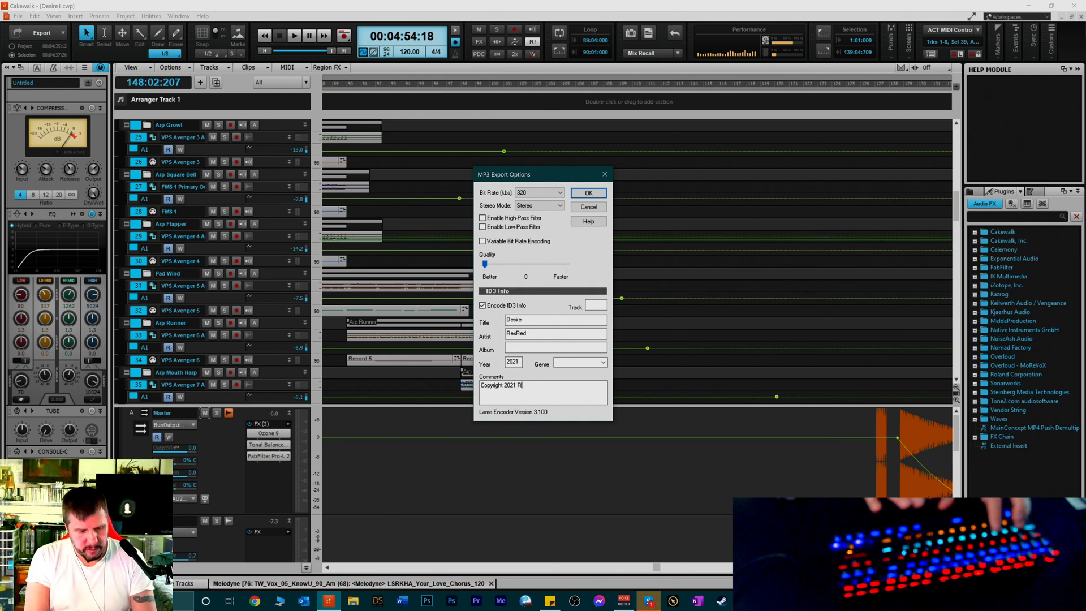
{"action": "type", "text": "exRed"}
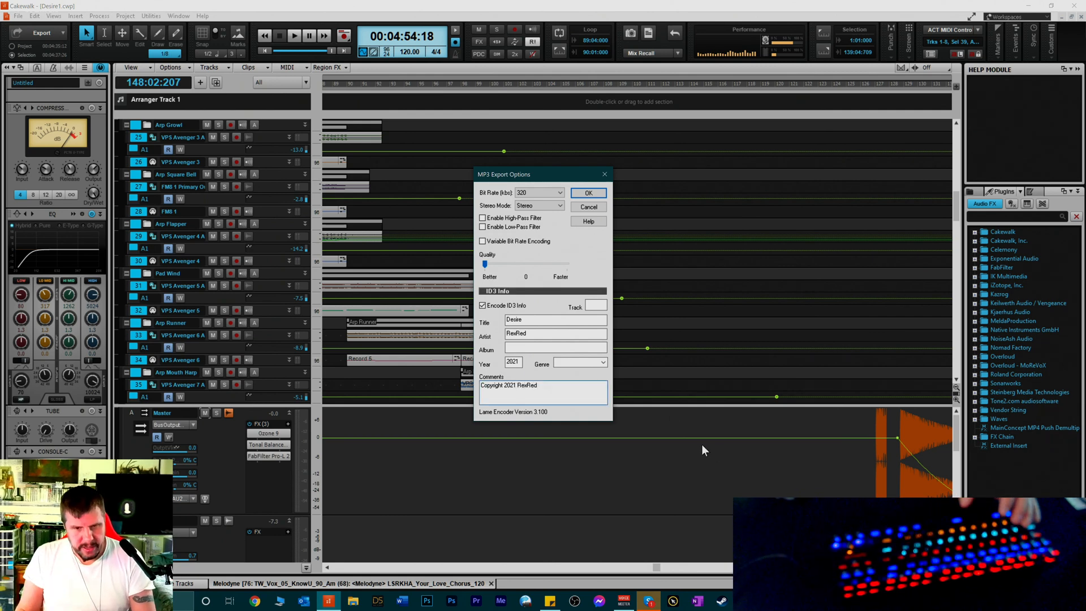
Set the ID3 genre to Dance, trying Folk in between before choosing Dance again
{"action": "left_click", "coordinate": [603, 362]}
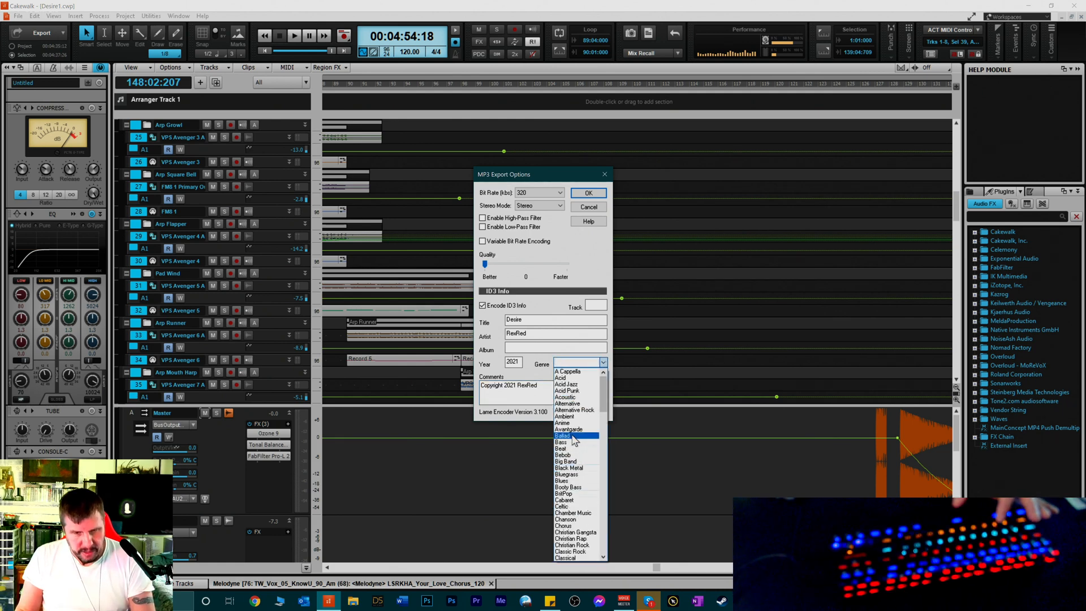
{"action": "left_click", "coordinate": [537, 376]}
{"action": "left_click", "coordinate": [602, 364]}
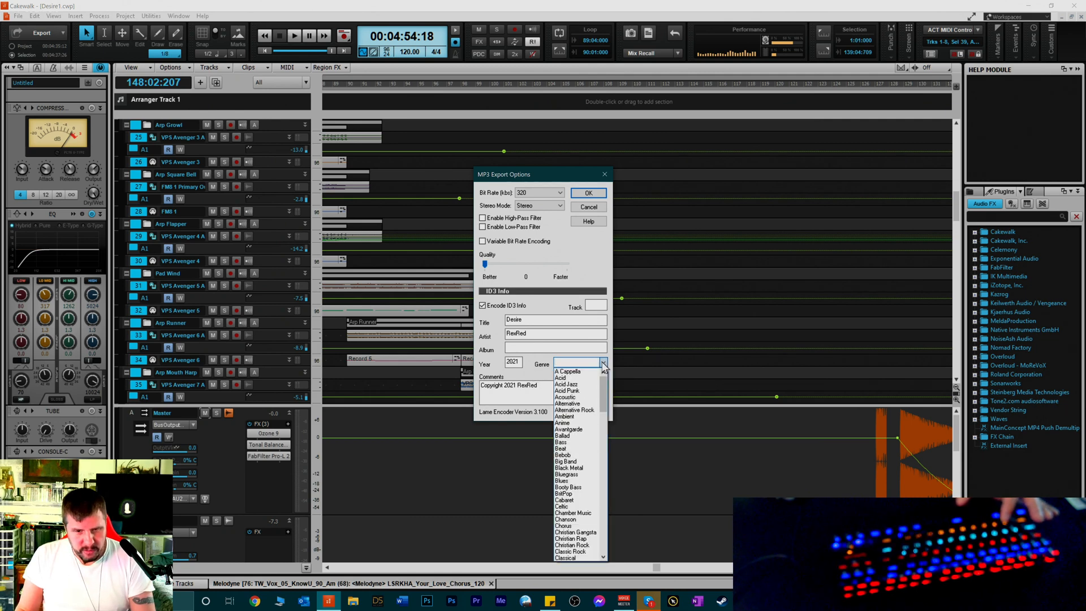
{"action": "type", "text": "d"}
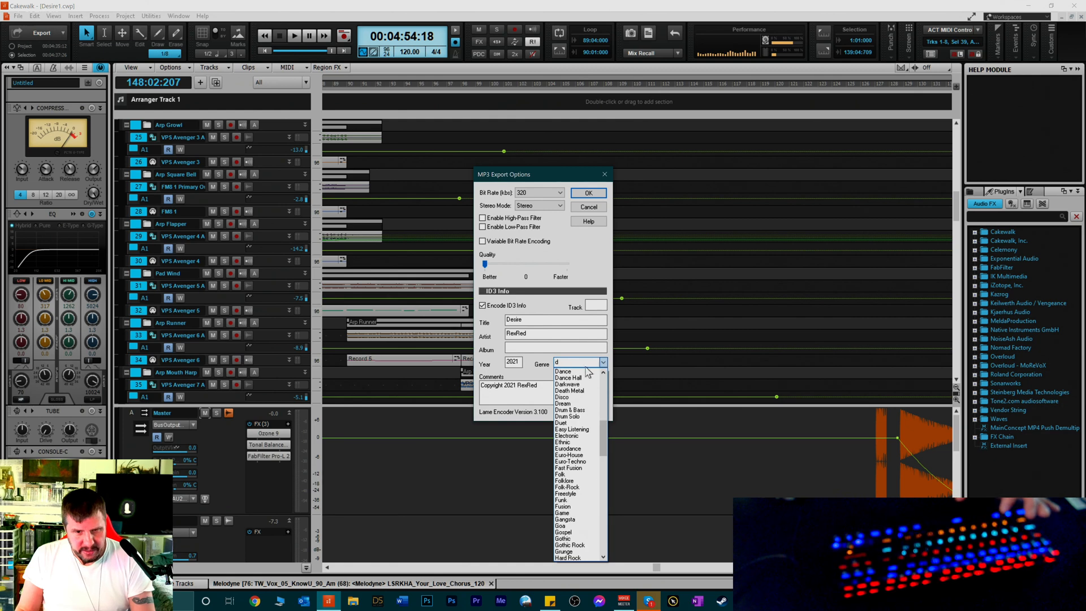
{"action": "key", "text": "Return"}
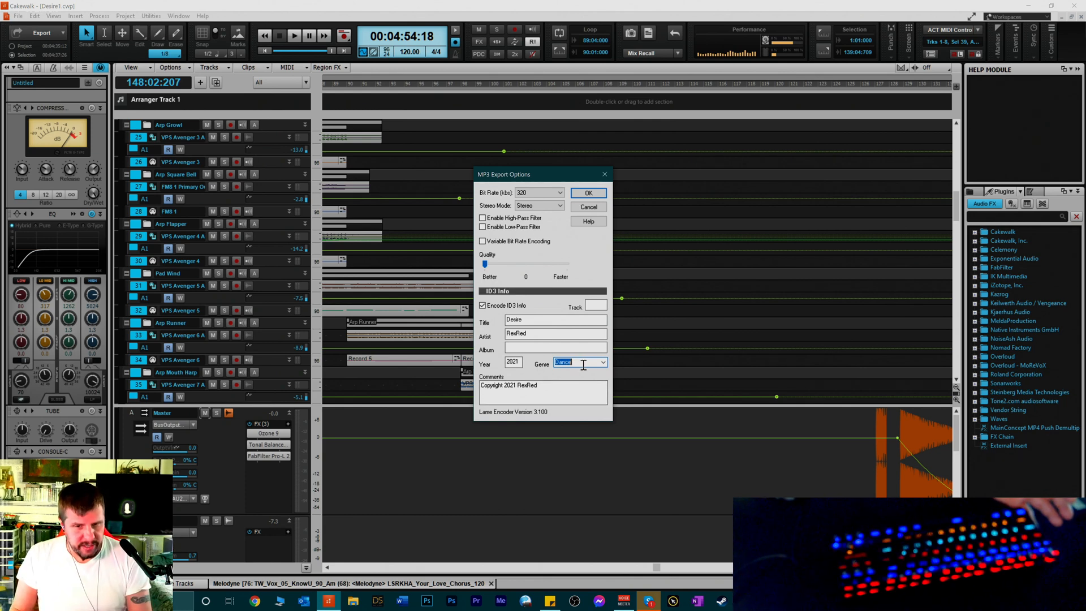
{"action": "left_click", "coordinate": [603, 364]}
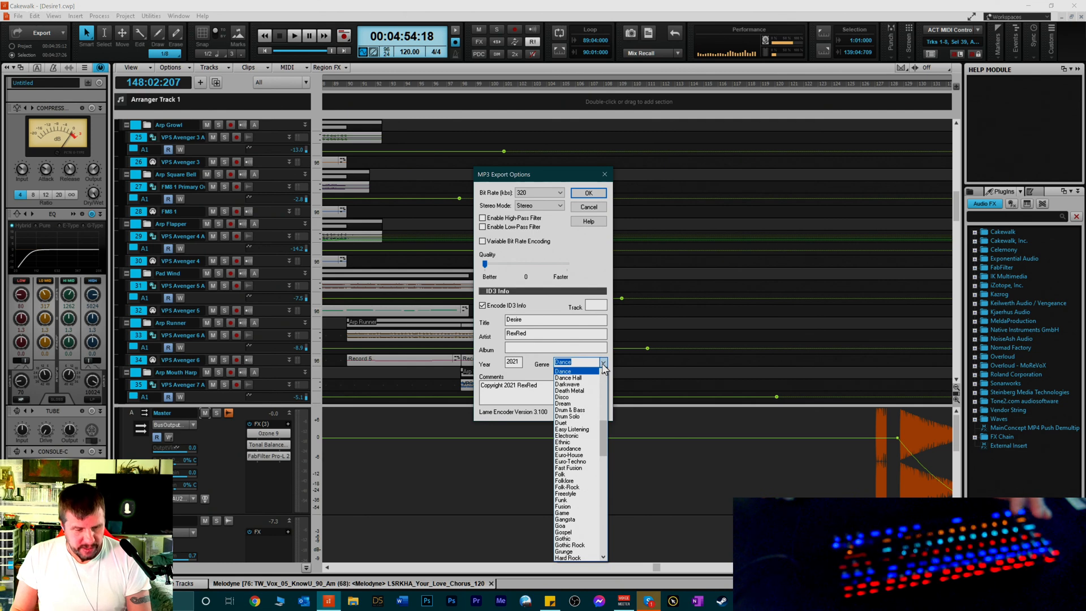
{"action": "type", "text": "f"}
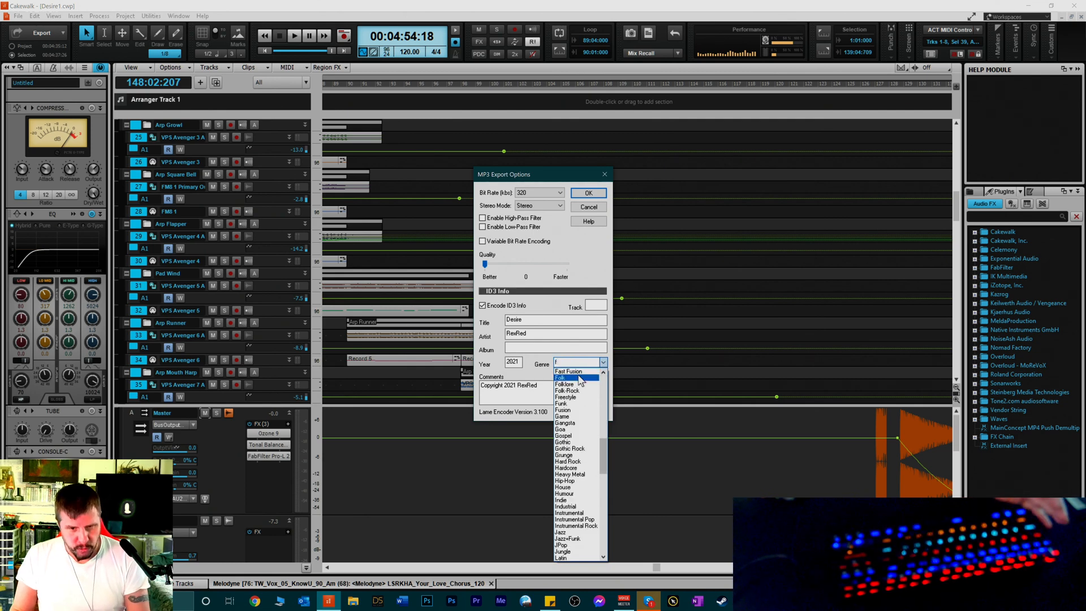
{"action": "left_click", "coordinate": [578, 377]}
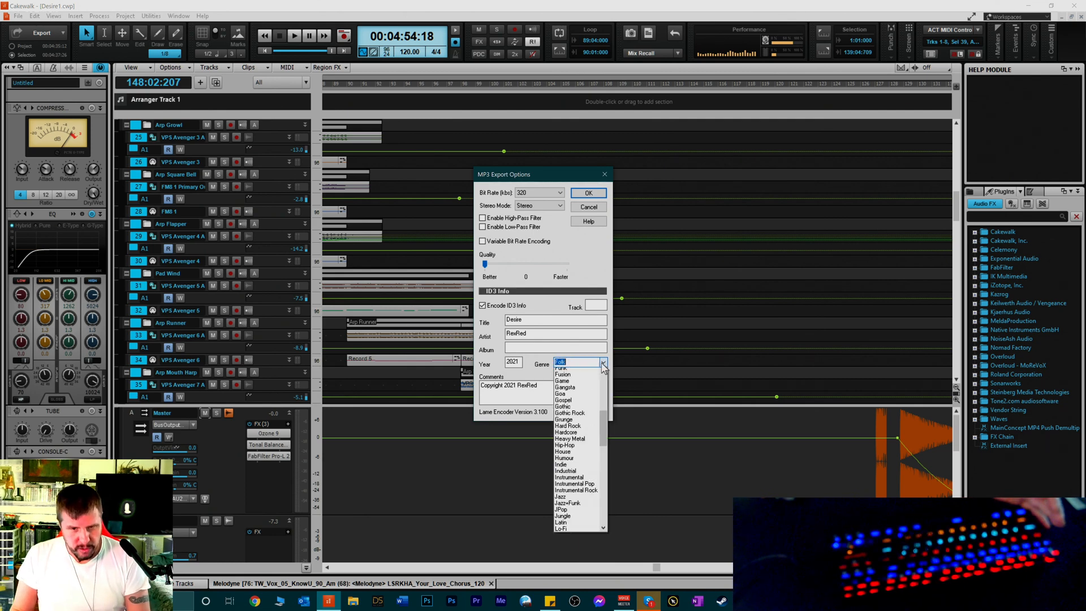
{"action": "left_click", "coordinate": [603, 362]}
{"action": "type", "text": "d"}
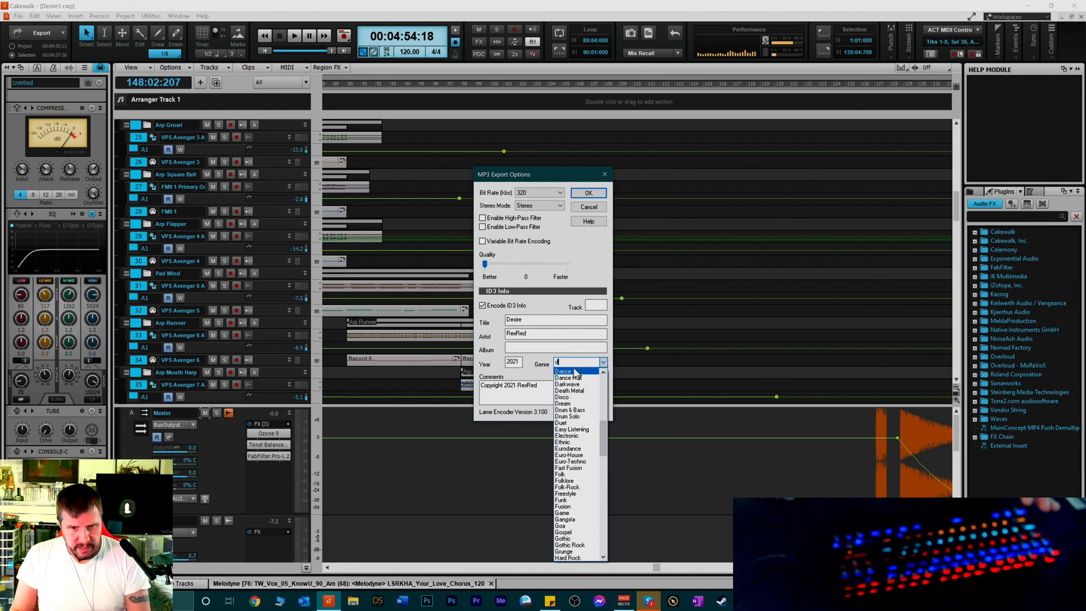
{"action": "left_click", "coordinate": [574, 372]}
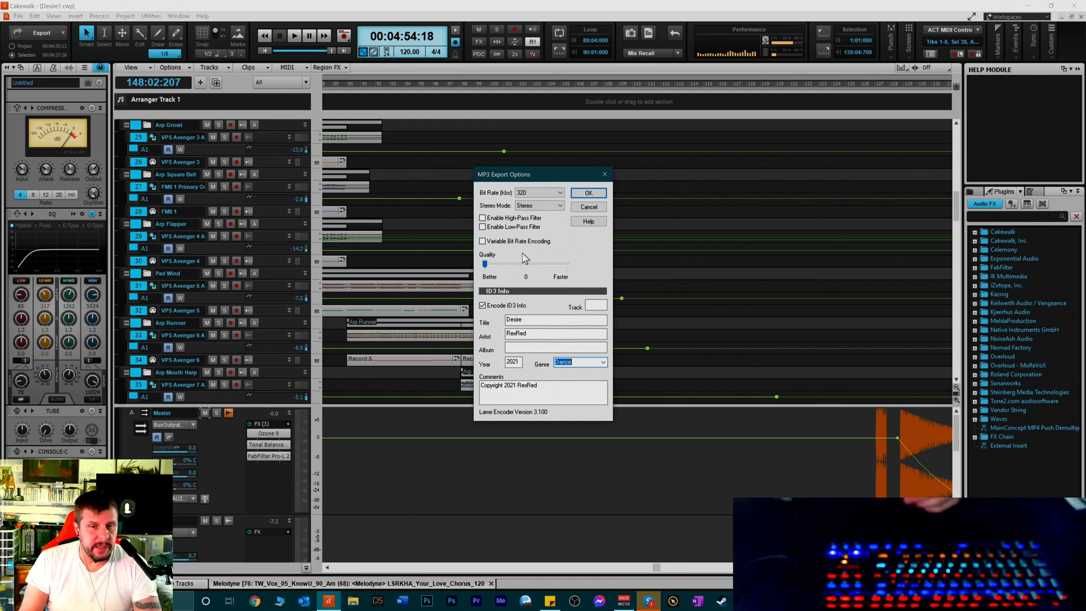
Review the available MP3 encoding bit rates while keeping 320 kbs selected
{"action": "left_click", "coordinate": [547, 194]}
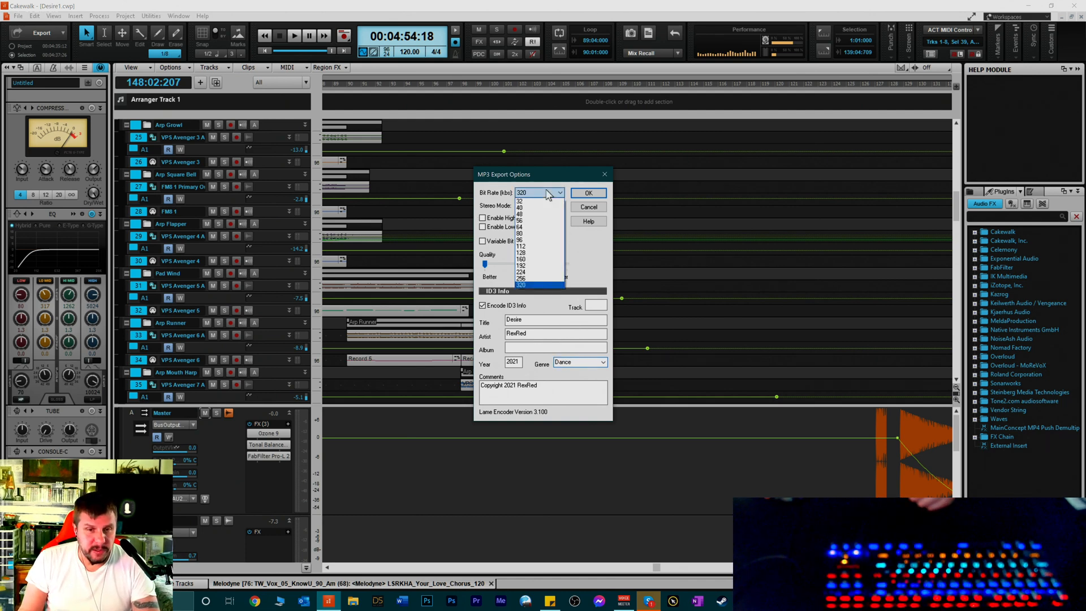
{"action": "left_click", "coordinate": [501, 194]}
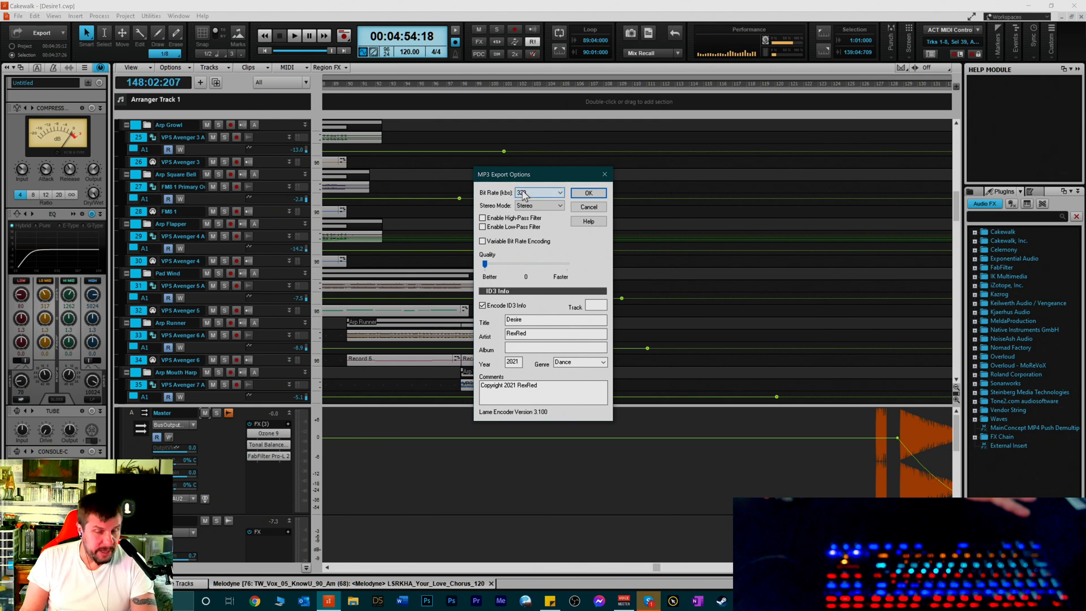
{"action": "left_click", "coordinate": [523, 194]}
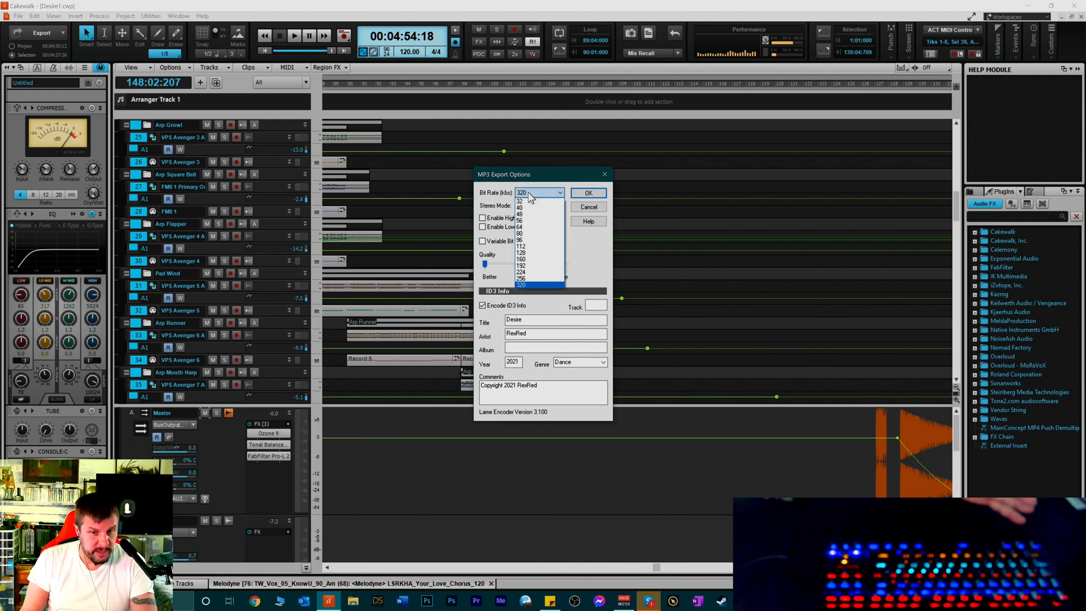
{"action": "left_click", "coordinate": [505, 194]}
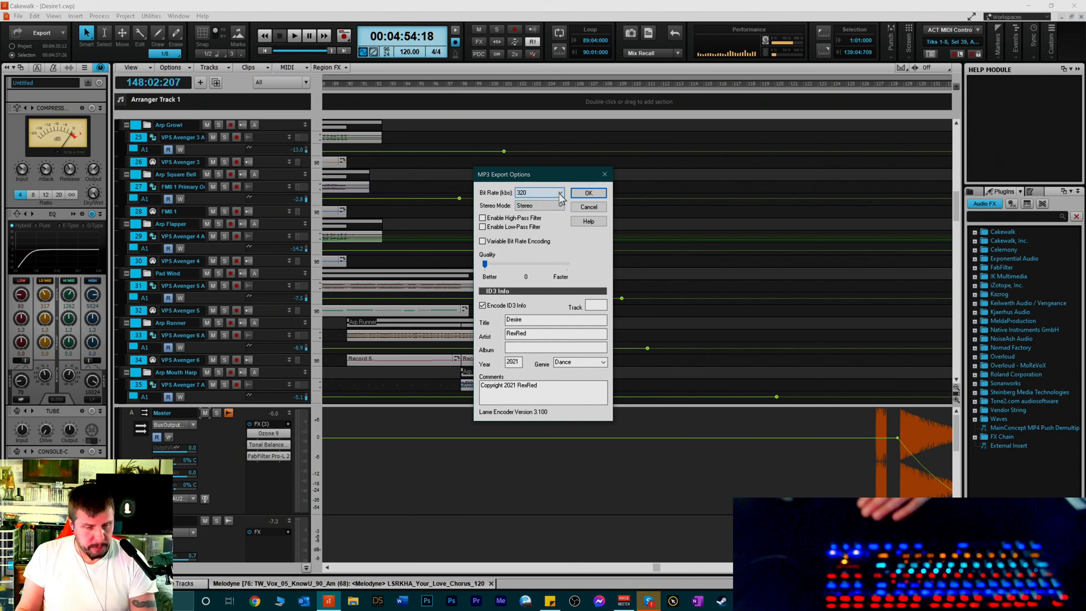
Move the MP3 export options aside to uncover the project, and dismiss them without exporting
{"action": "left_click_drag", "start_coordinate": [533, 182], "coordinate": [473, 178]}
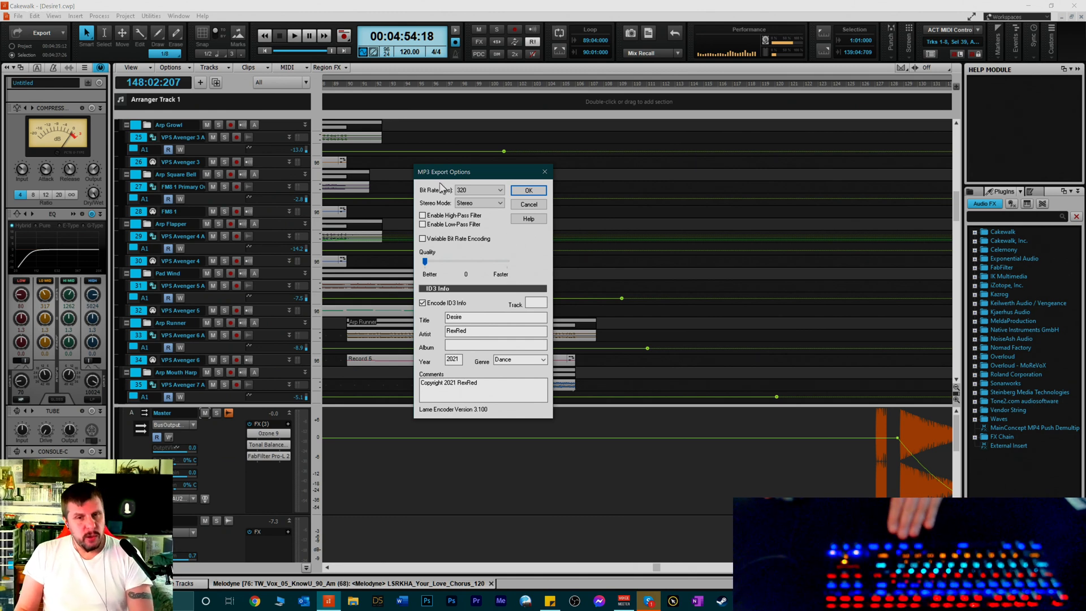
{"action": "left_click_drag", "start_coordinate": [457, 172], "coordinate": [622, 176]}
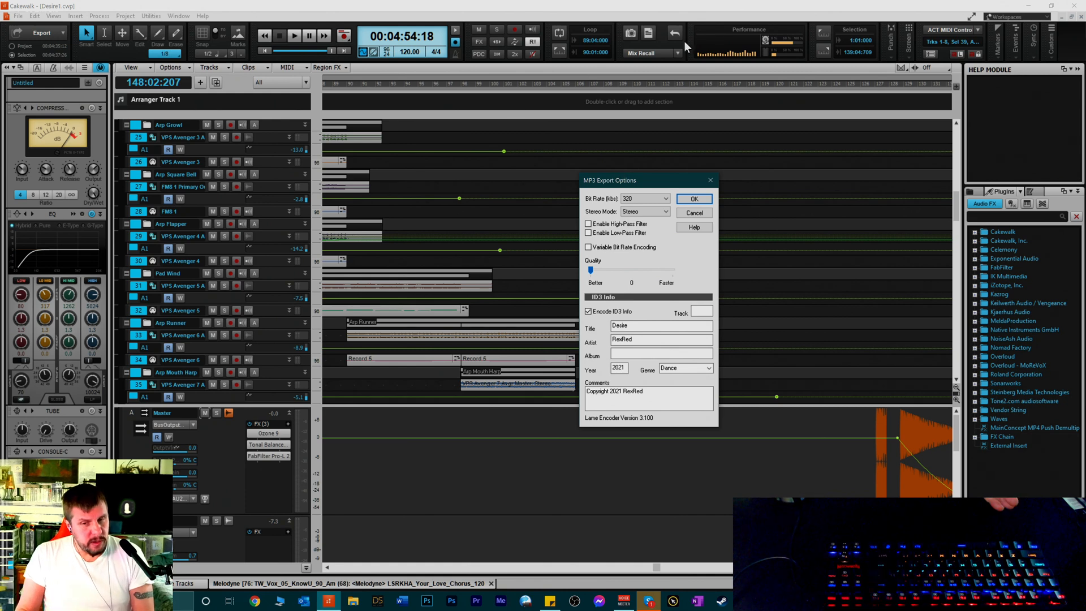
{"action": "left_click_drag", "start_coordinate": [644, 185], "coordinate": [524, 154]}
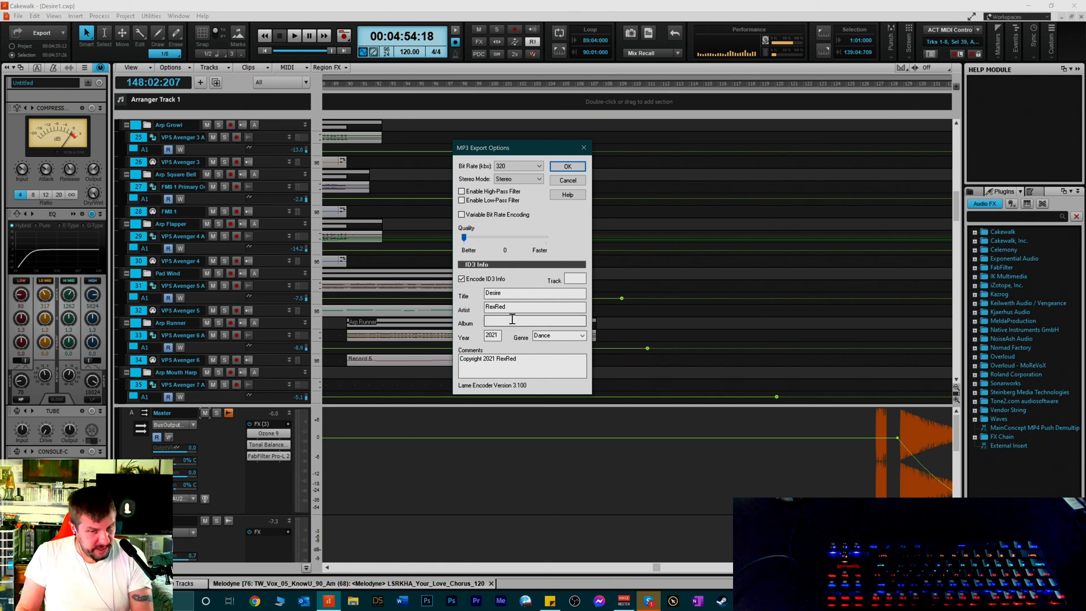
{"action": "left_click_drag", "start_coordinate": [501, 153], "coordinate": [599, 150]}
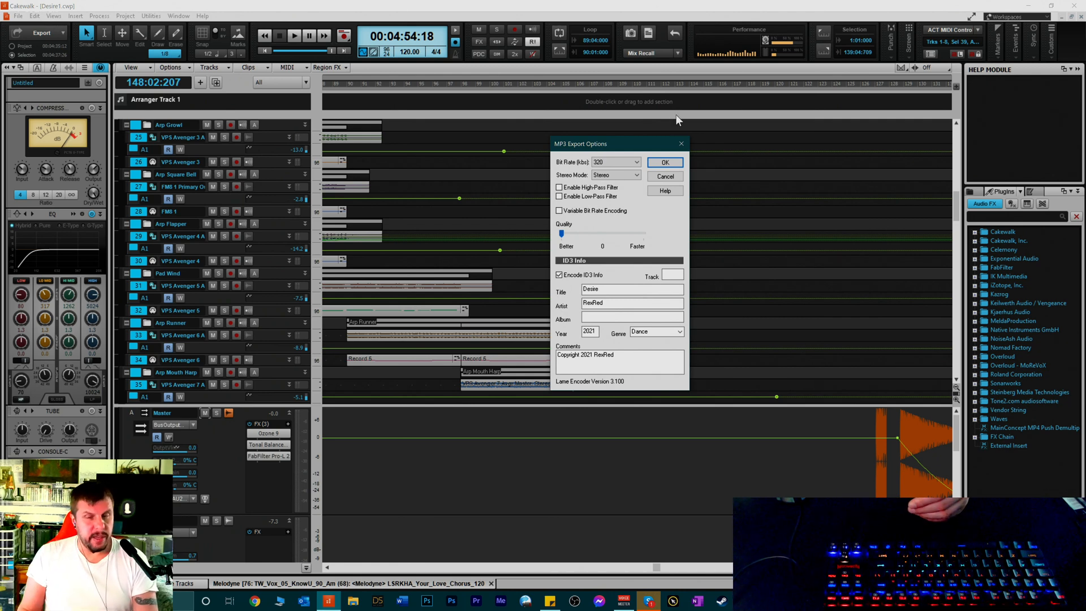
{"action": "left_click", "coordinate": [681, 144]}
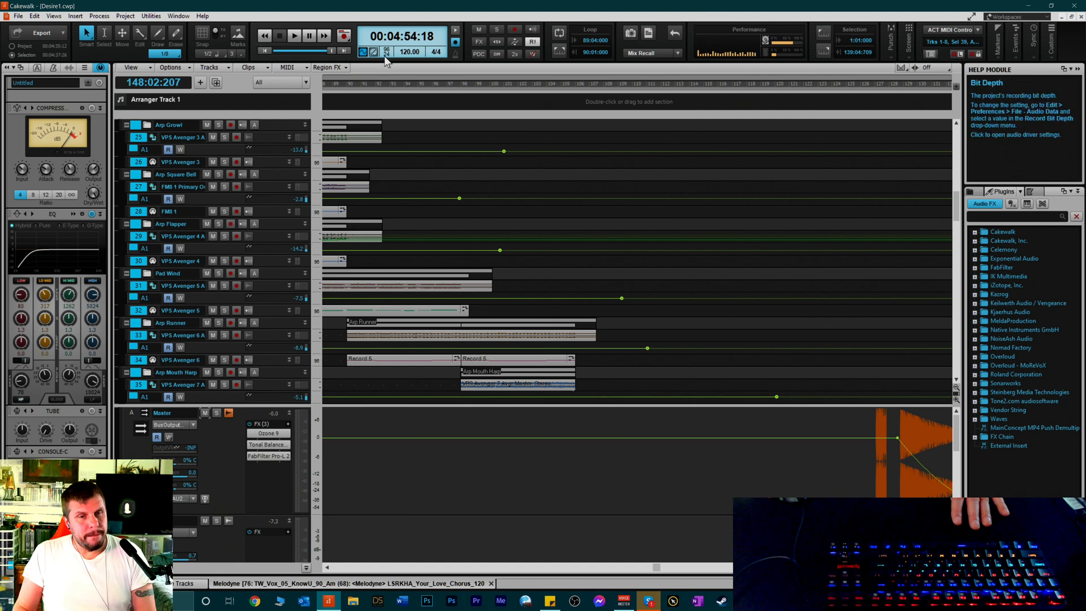
Look through the project's buses and the upper part of the track list
{"action": "left_click", "coordinate": [386, 54]}
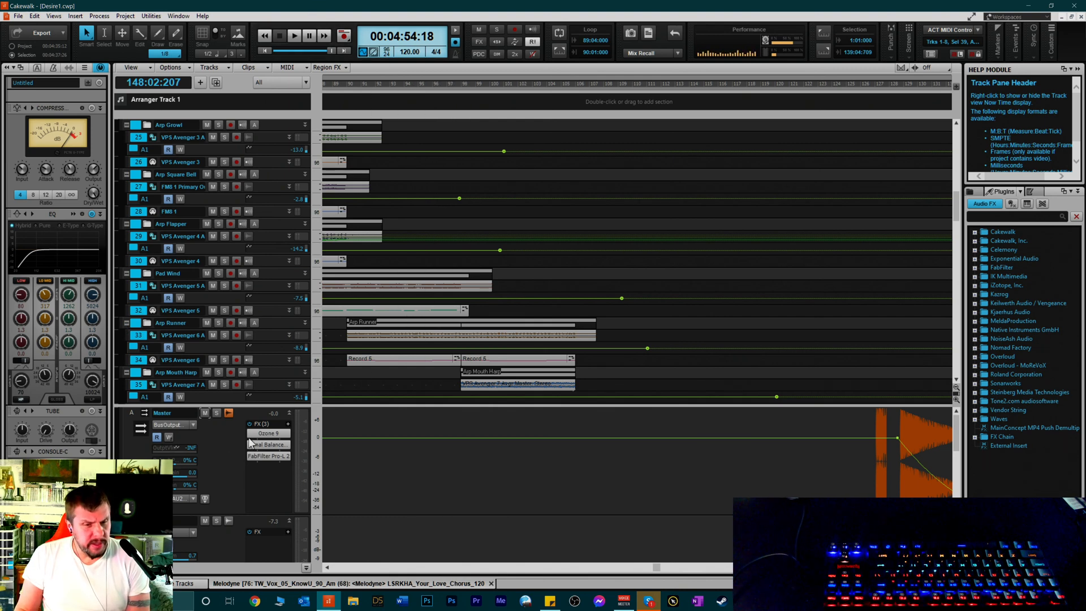
{"action": "scroll", "coordinate": [229, 333], "scroll_direction": "down", "scroll_amount": 5}
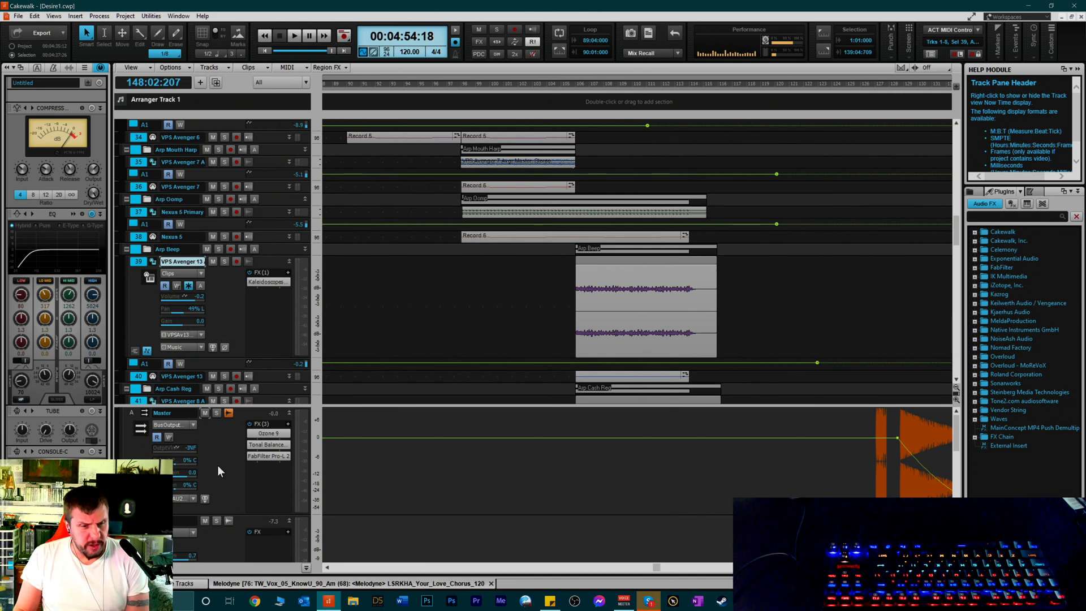
{"action": "scroll", "coordinate": [223, 507], "scroll_direction": "down", "scroll_amount": 3}
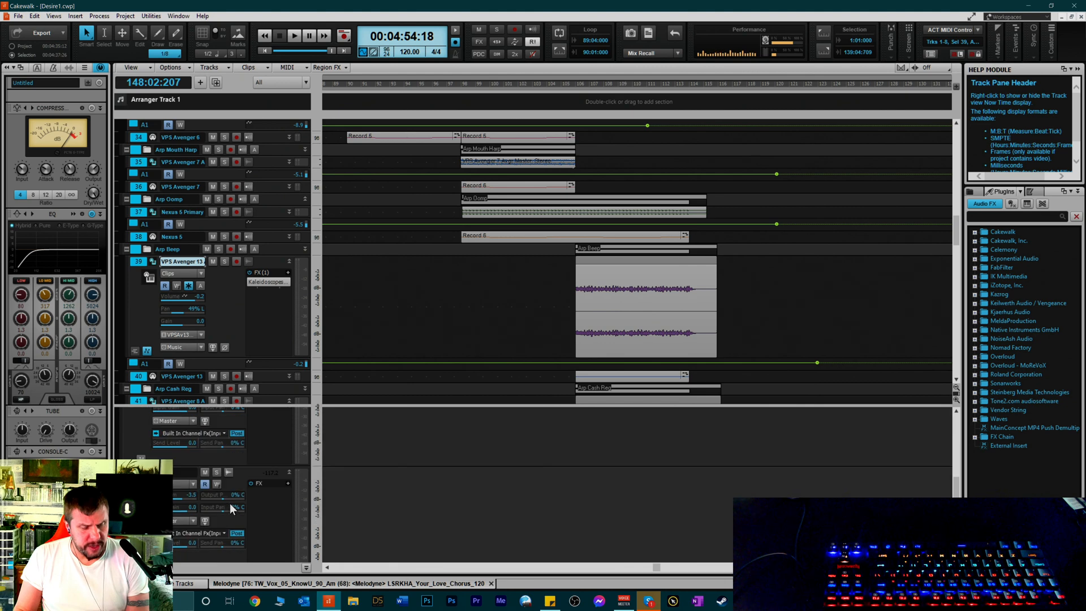
{"action": "scroll", "coordinate": [230, 503], "scroll_direction": "down", "scroll_amount": 3}
{"action": "scroll", "coordinate": [187, 355], "scroll_direction": "up", "scroll_amount": 4}
{"action": "scroll", "coordinate": [184, 482], "scroll_direction": "up", "scroll_amount": 3}
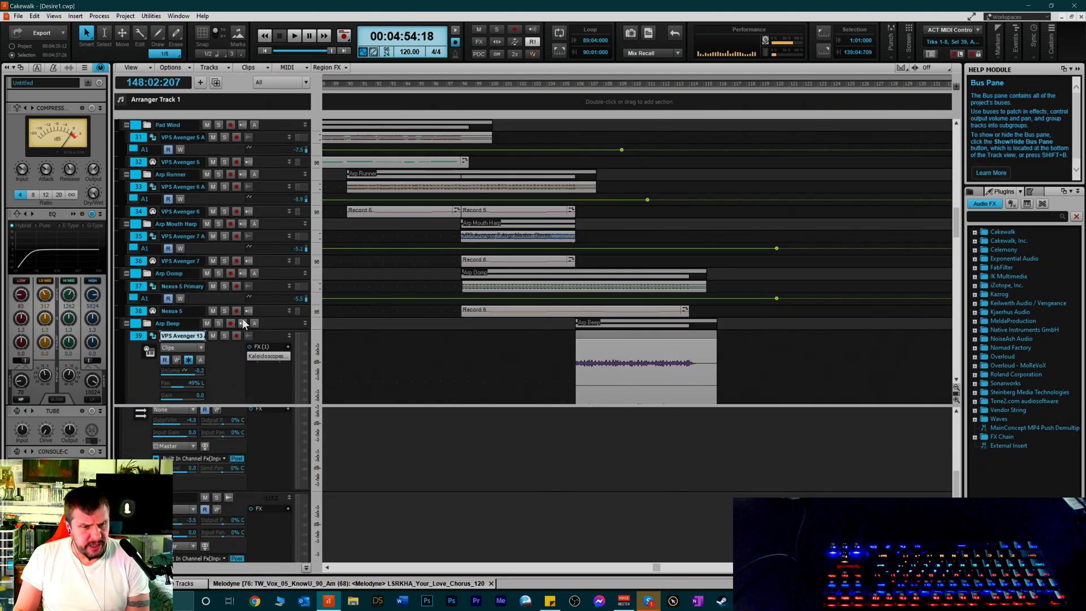
{"action": "scroll", "coordinate": [242, 318], "scroll_direction": "up", "scroll_amount": 7}
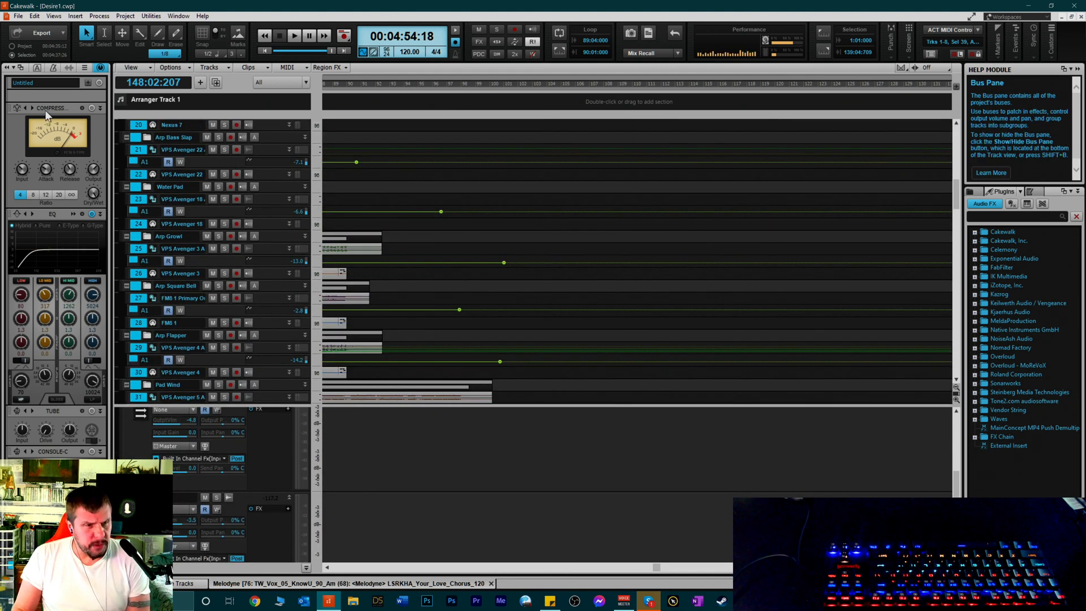
{"action": "scroll", "coordinate": [274, 170], "scroll_direction": "up", "scroll_amount": 7}
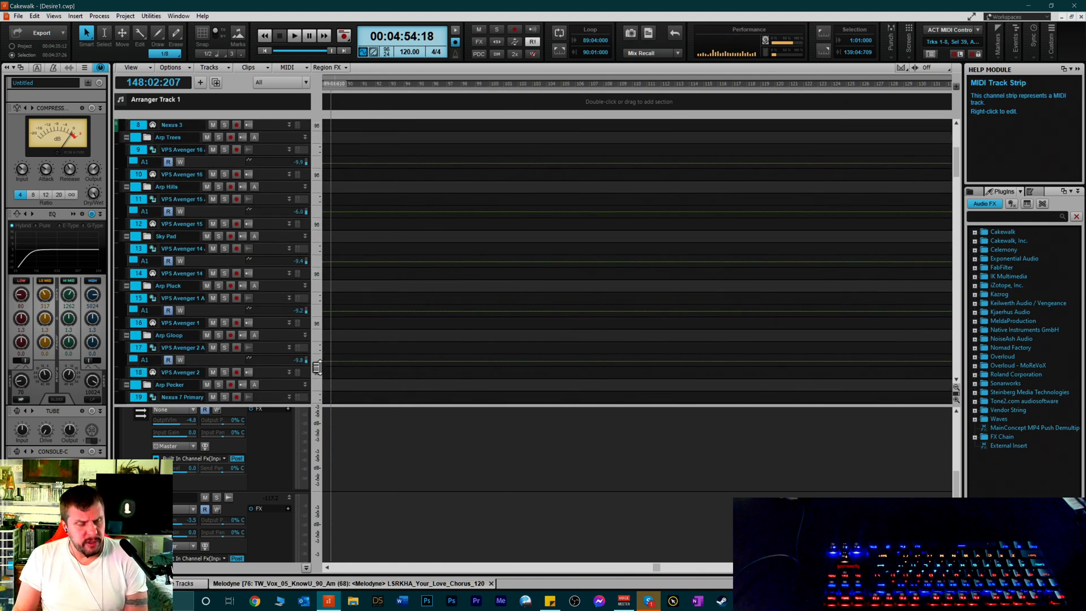
{"action": "left_click", "coordinate": [363, 51]}
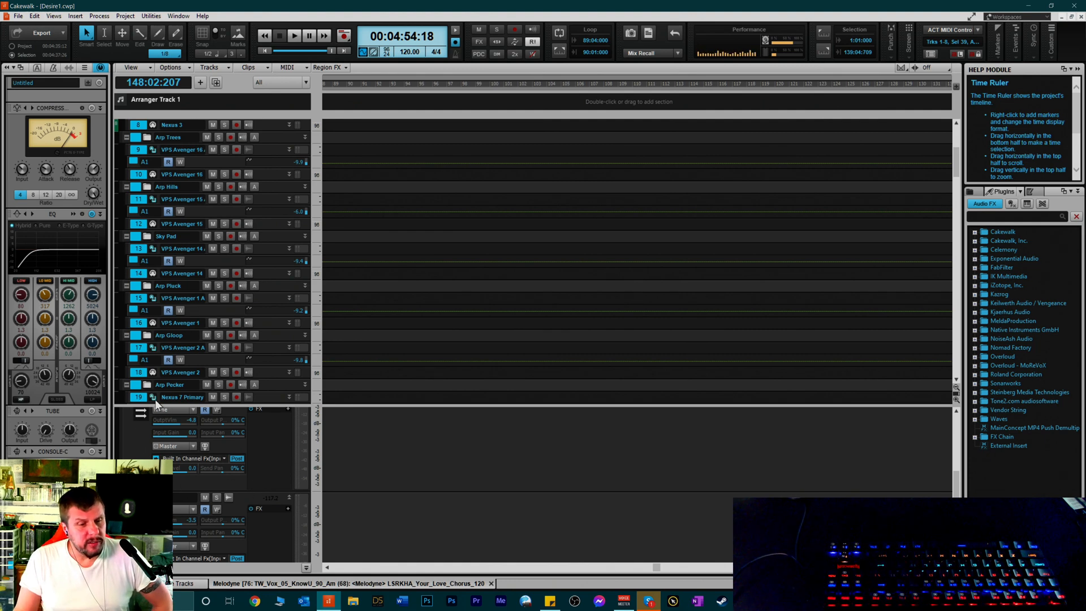
Enlarge the track pane by shrinking the bus pane, and look through the tracks further down the project
{"action": "left_click_drag", "start_coordinate": [155, 406], "coordinate": [152, 483]}
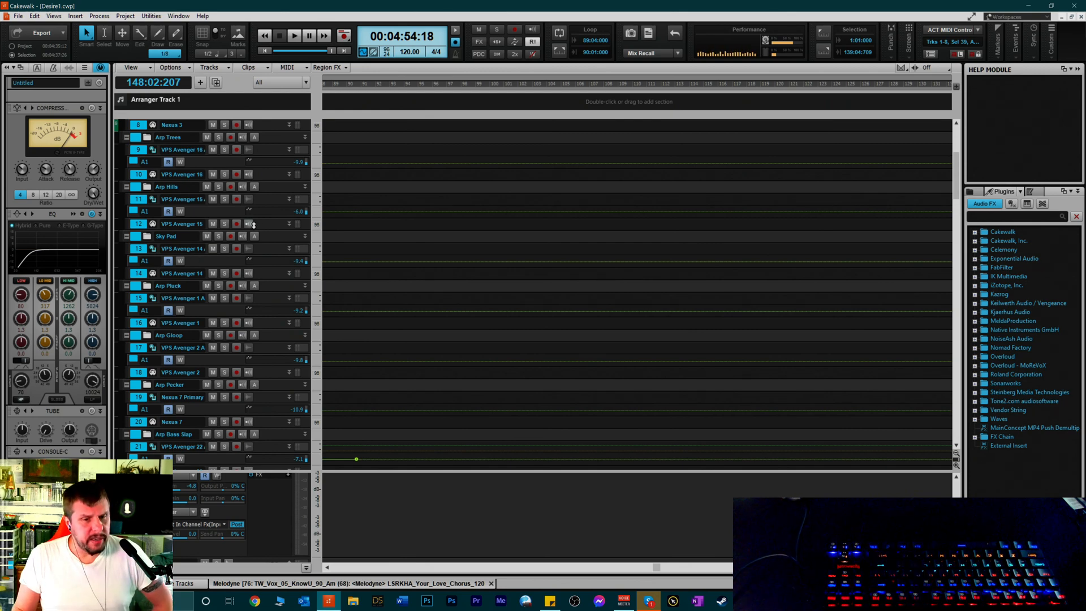
{"action": "scroll", "coordinate": [247, 223], "scroll_direction": "down", "scroll_amount": 10}
{"action": "scroll", "coordinate": [281, 328], "scroll_direction": "down", "scroll_amount": 15}
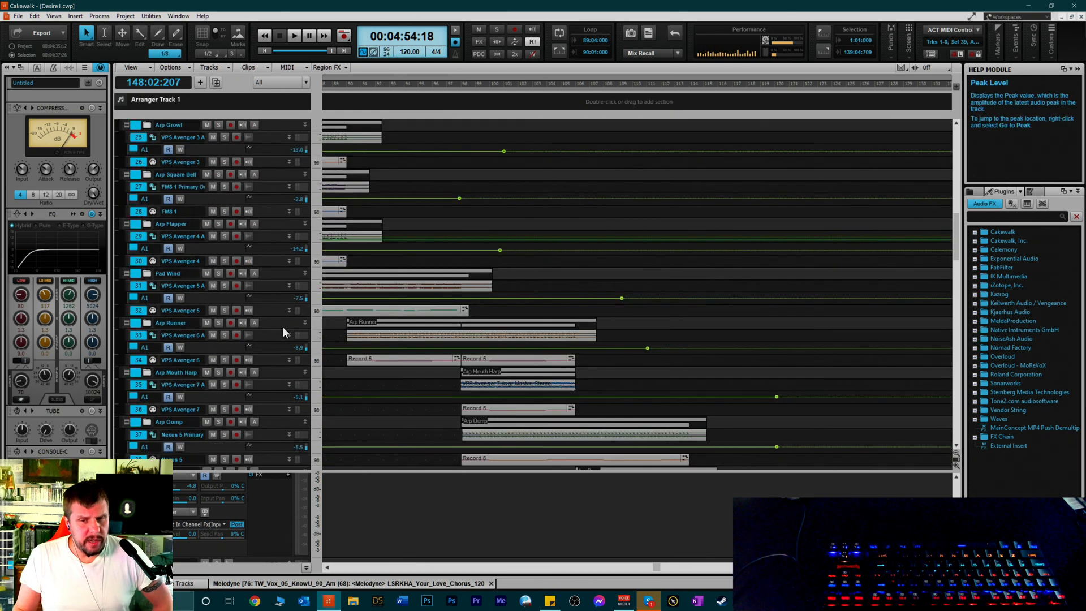
{"action": "scroll", "coordinate": [276, 332], "scroll_direction": "down", "scroll_amount": 15}
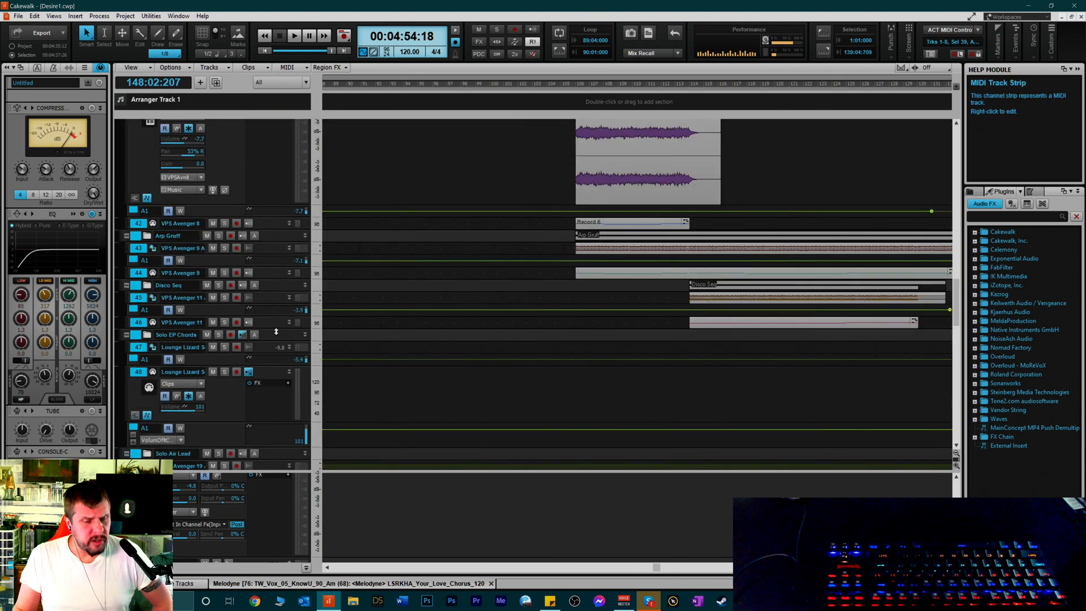
{"action": "scroll", "coordinate": [273, 330], "scroll_direction": "down", "scroll_amount": 15}
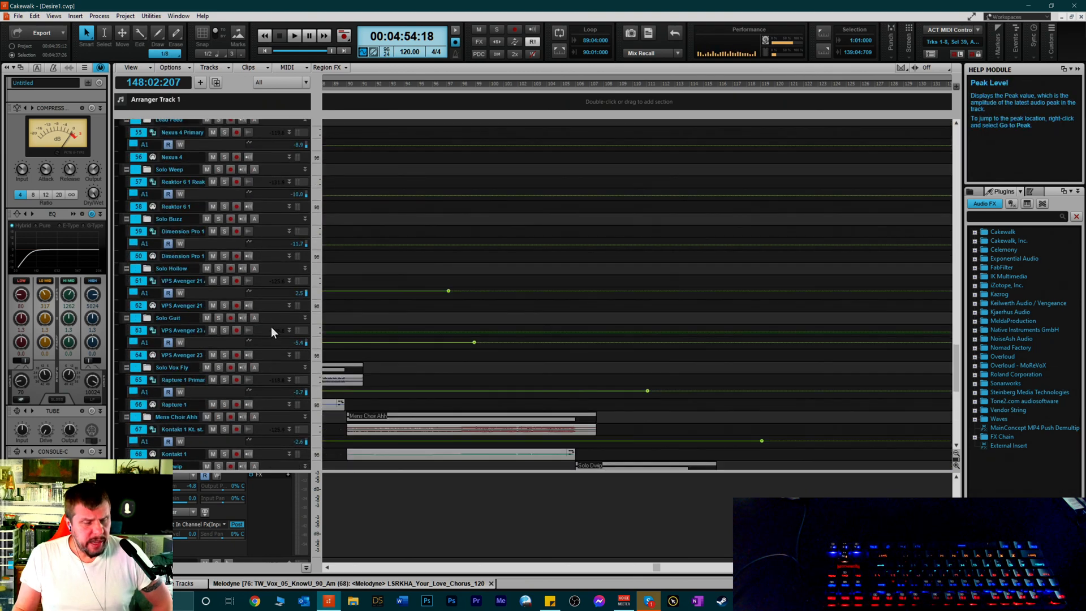
Look through the arp, sequence and solo instrument tracks in the middle of the project
{"action": "scroll", "coordinate": [270, 331], "scroll_direction": "up", "scroll_amount": 15}
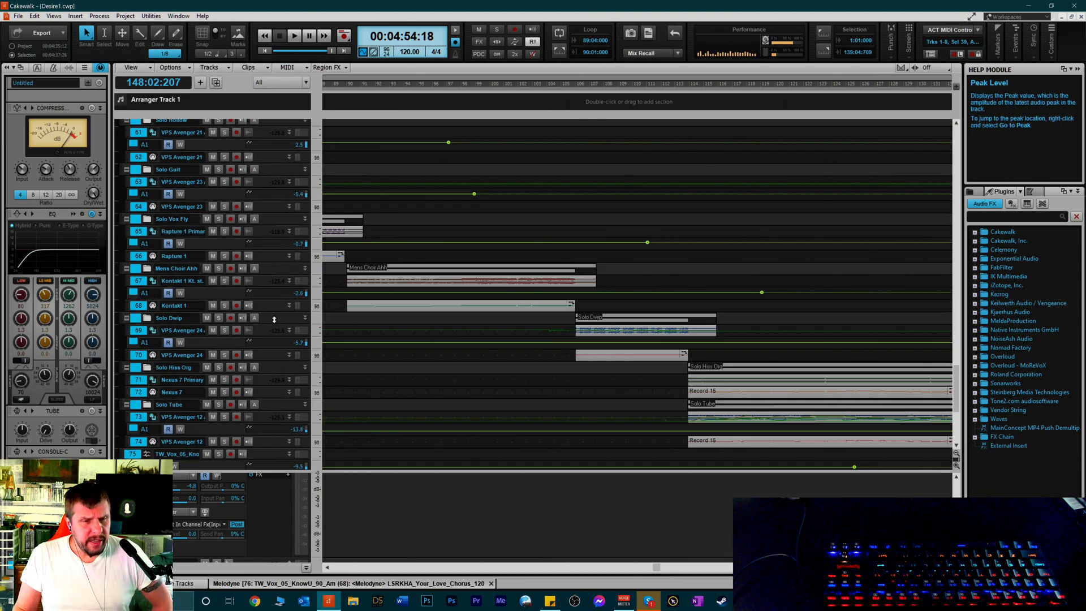
{"action": "scroll", "coordinate": [277, 304], "scroll_direction": "up", "scroll_amount": 6}
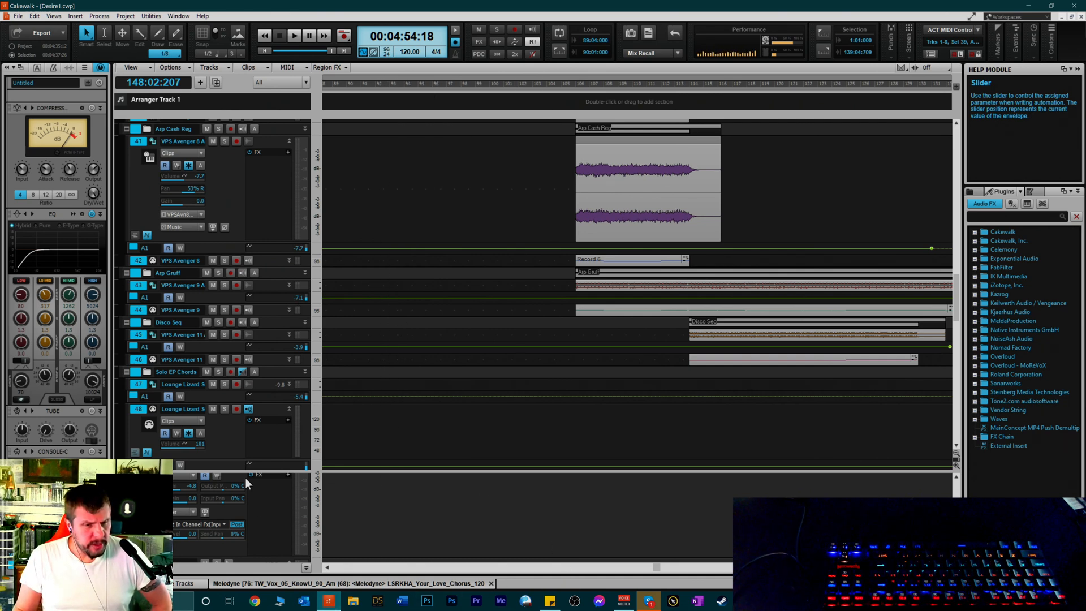
{"action": "scroll", "coordinate": [224, 437], "scroll_direction": "down", "scroll_amount": 3}
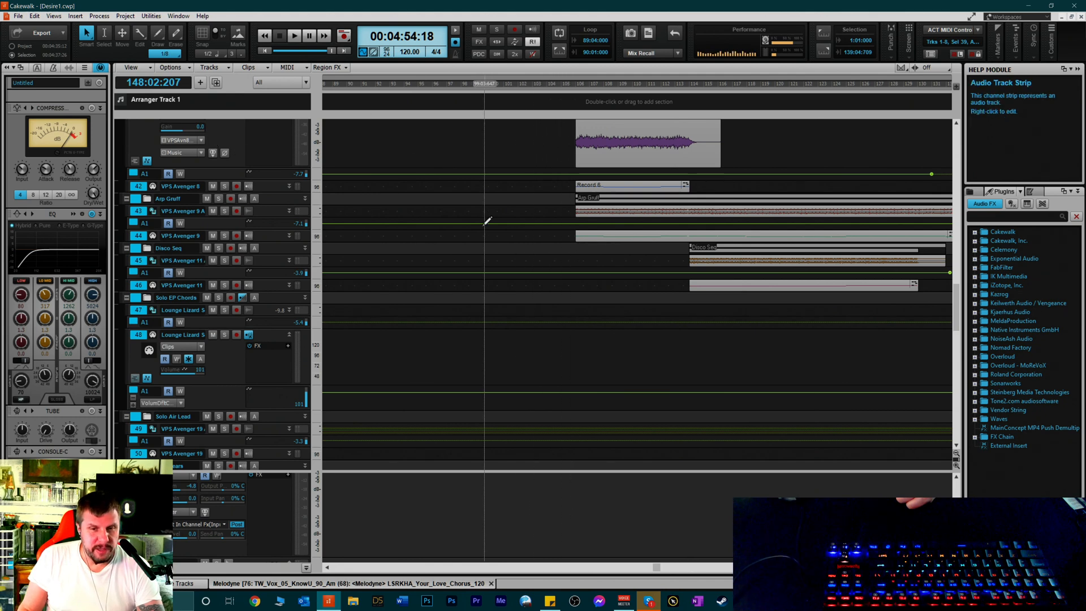
{"action": "scroll", "coordinate": [490, 299], "scroll_direction": "down", "scroll_amount": 3}
{"action": "scroll", "coordinate": [571, 299], "scroll_direction": "down", "scroll_amount": 1}
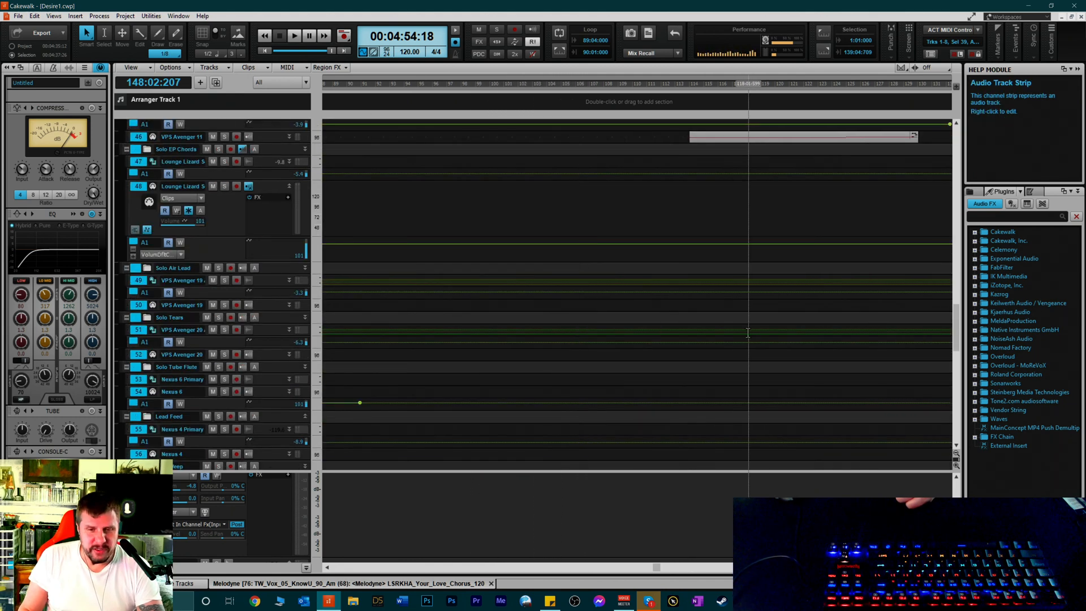
{"action": "scroll", "coordinate": [752, 300], "scroll_direction": "down", "scroll_amount": 2}
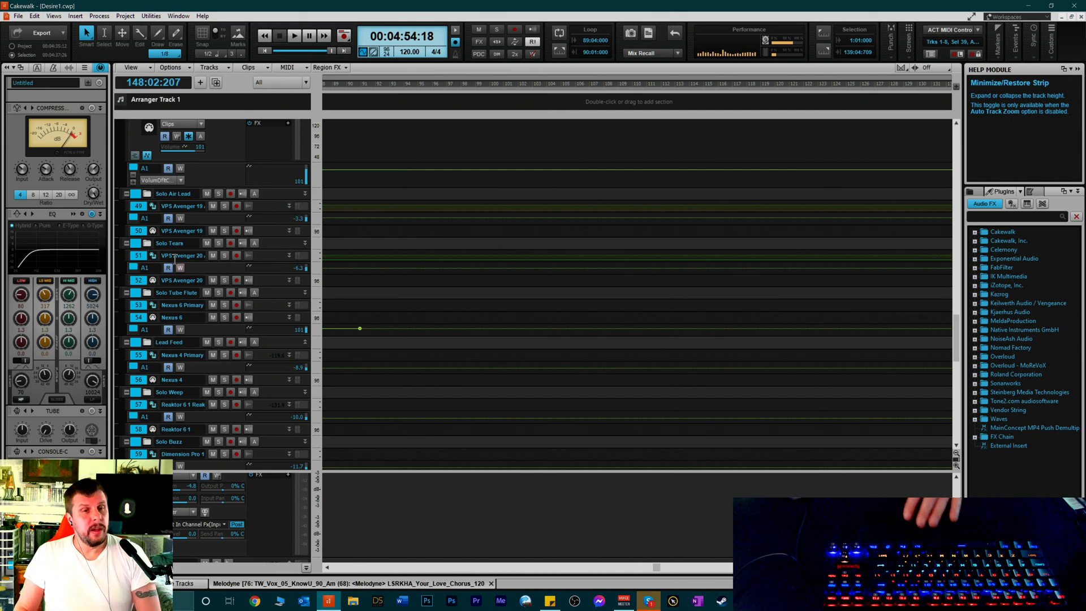
{"action": "scroll", "coordinate": [148, 290], "scroll_direction": "down", "scroll_amount": 1}
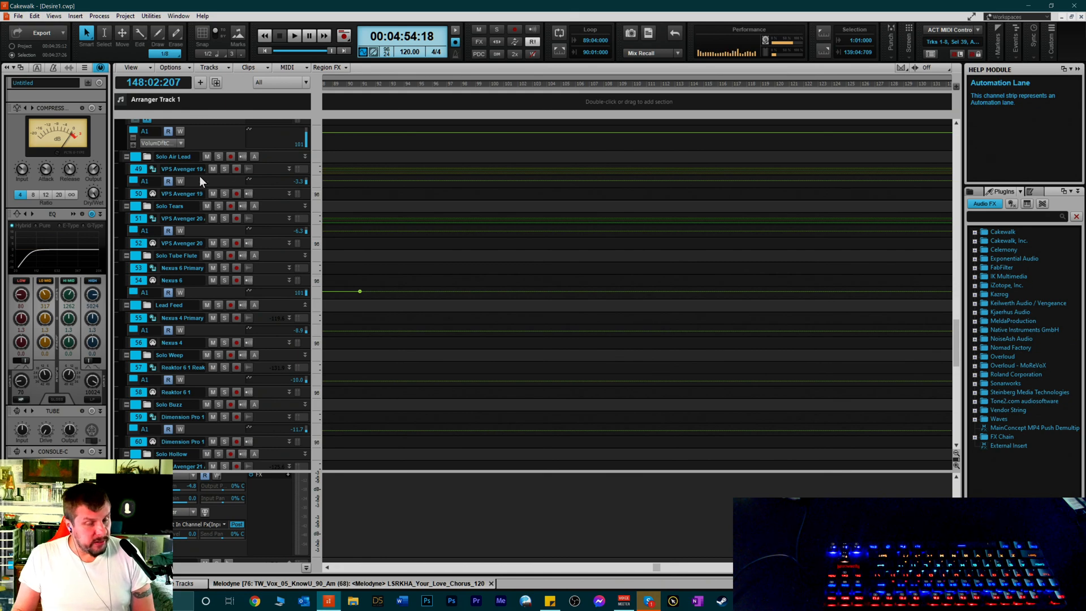
{"action": "scroll", "coordinate": [245, 131], "scroll_direction": "up", "scroll_amount": 6}
{"action": "scroll", "coordinate": [292, 178], "scroll_direction": "up", "scroll_amount": 2}
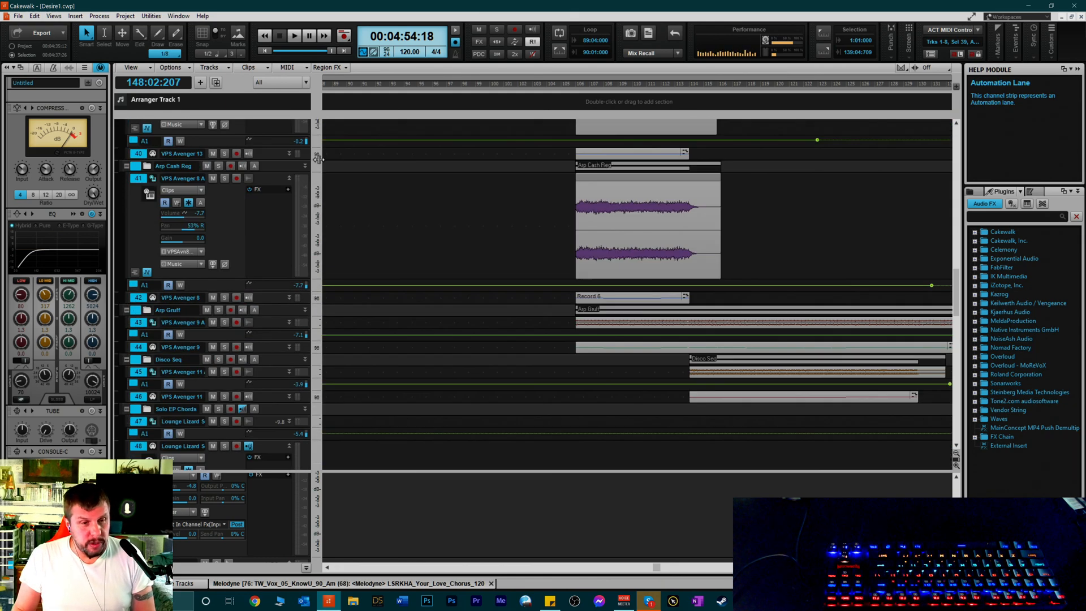
{"action": "scroll", "coordinate": [263, 447], "scroll_direction": "down", "scroll_amount": 3}
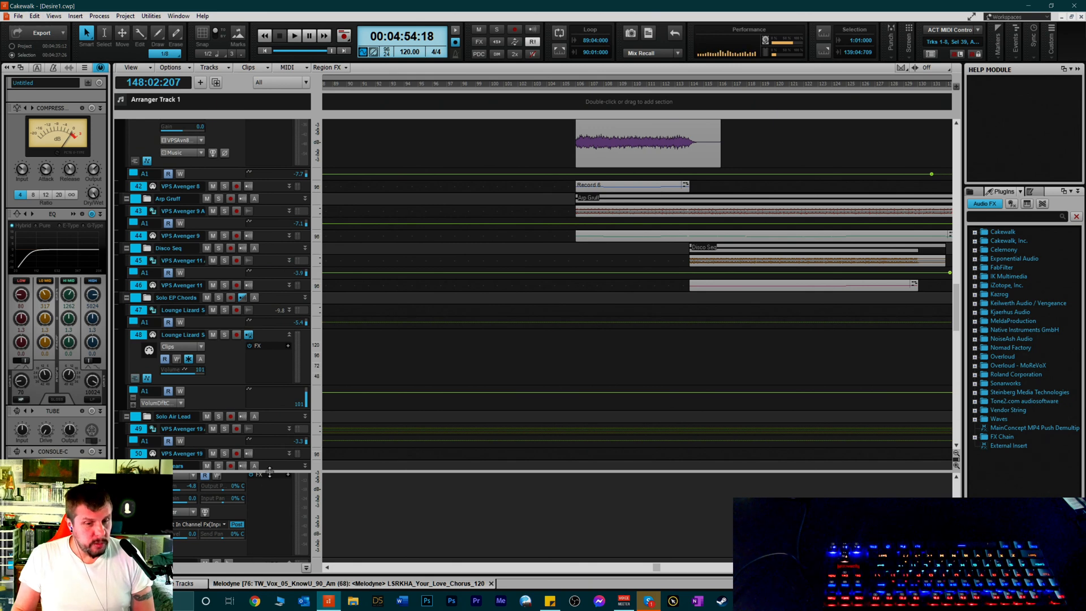
Enlarge the bus pane to view the Master and Music buses, and shrink it again to view the first tracks from Main Sequence
{"action": "left_click_drag", "start_coordinate": [263, 476], "coordinate": [265, 258]}
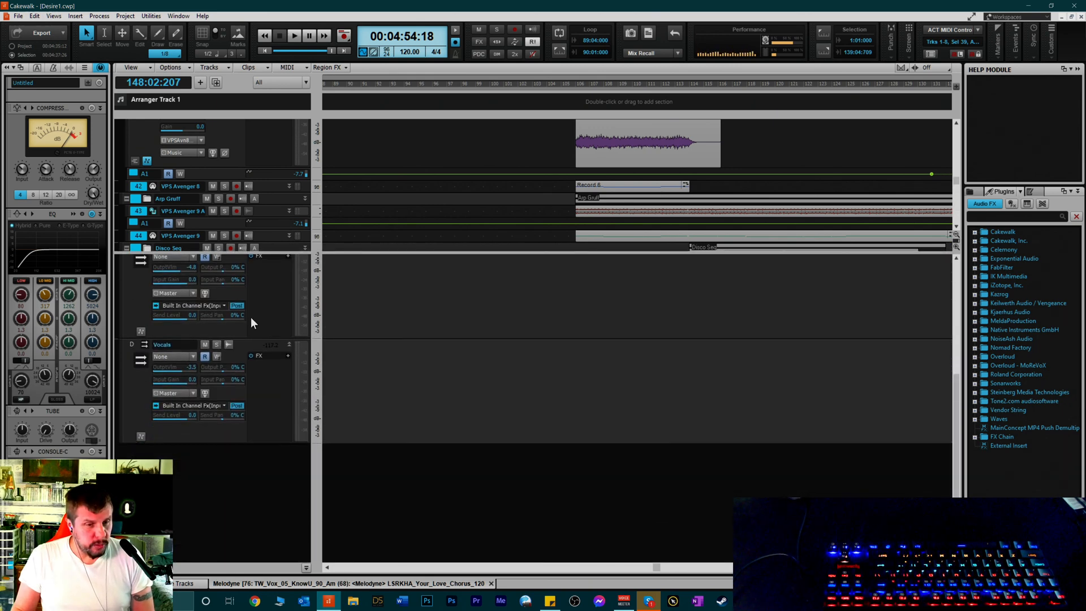
{"action": "scroll", "coordinate": [212, 307], "scroll_direction": "up", "scroll_amount": 4}
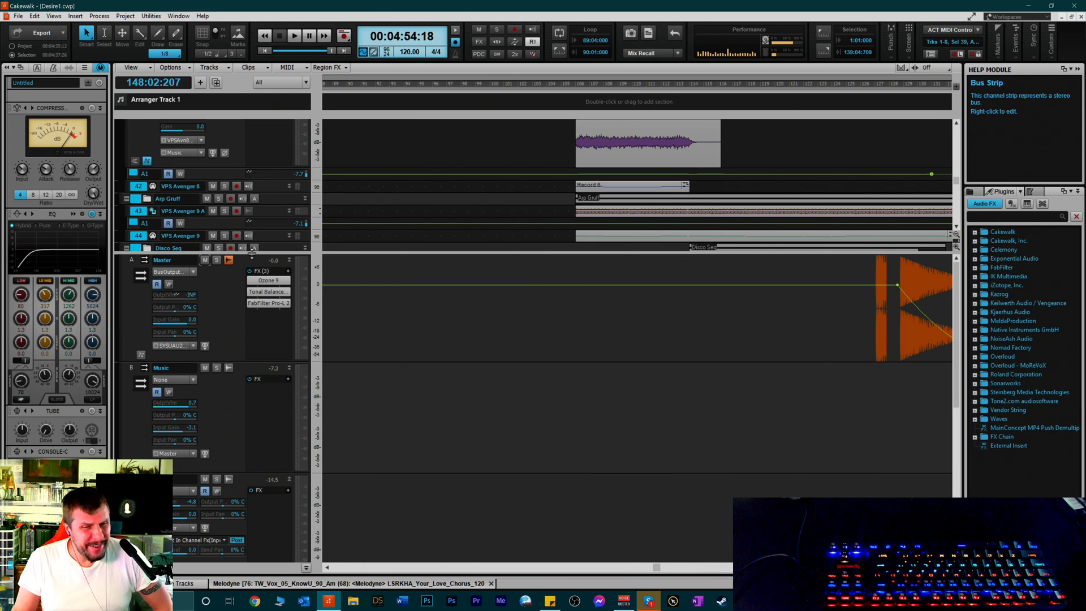
{"action": "left_click_drag", "start_coordinate": [252, 254], "coordinate": [252, 441]}
{"action": "scroll", "coordinate": [249, 348], "scroll_direction": "up", "scroll_amount": 10}
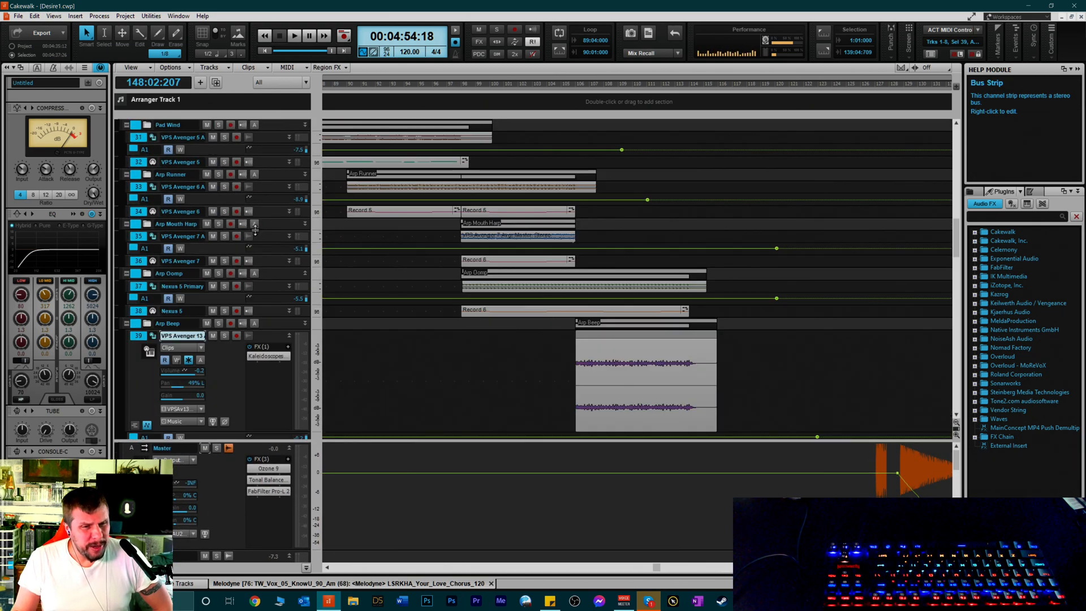
{"action": "scroll", "coordinate": [269, 202], "scroll_direction": "up", "scroll_amount": 10}
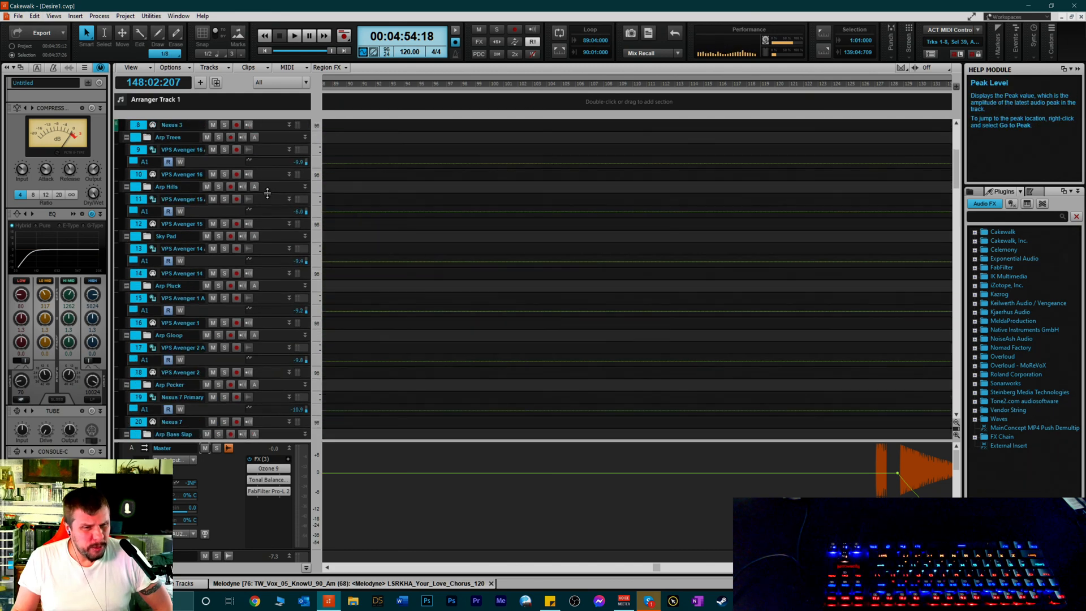
{"action": "scroll", "coordinate": [265, 179], "scroll_direction": "up", "scroll_amount": 3}
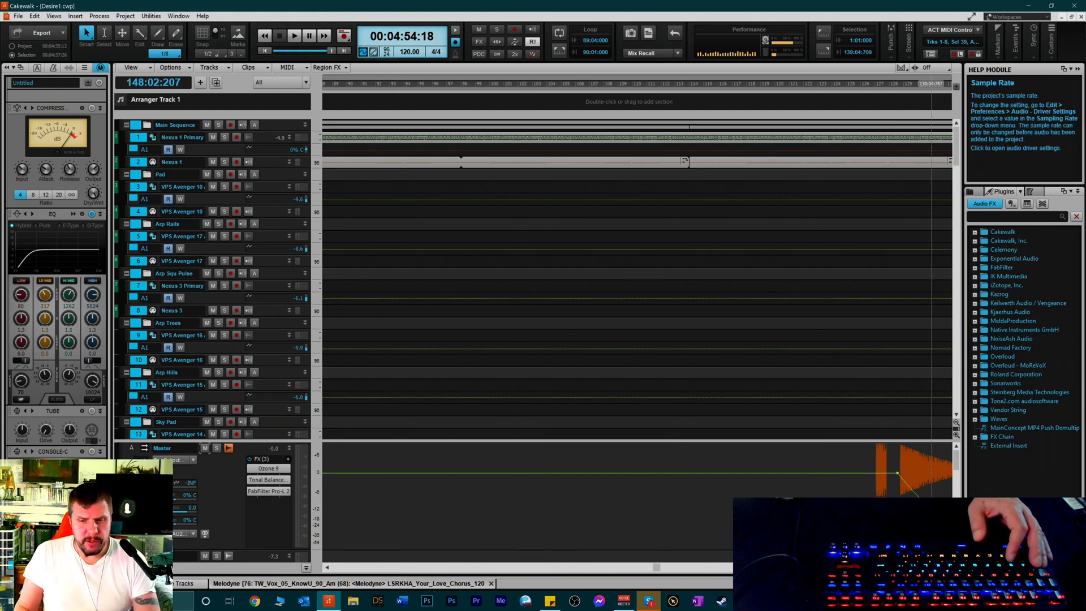
Try playback positions near the song's end, settle on about measure 101, and slightly enlarge the track pane
{"action": "left_click", "coordinate": [932, 567]}
{"action": "left_click", "coordinate": [931, 568]}
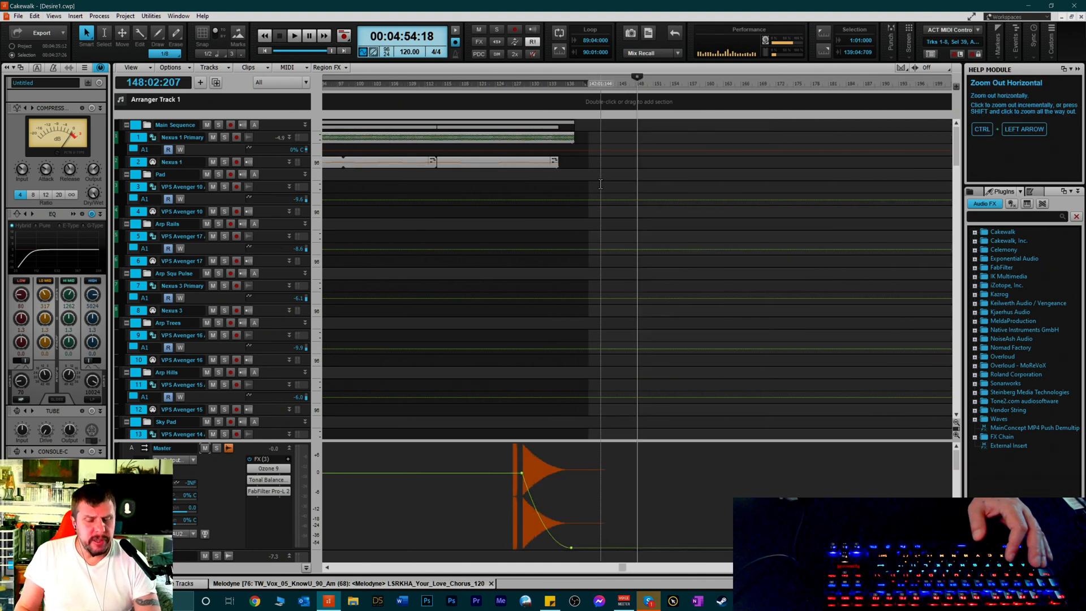
{"action": "left_click", "coordinate": [599, 85]}
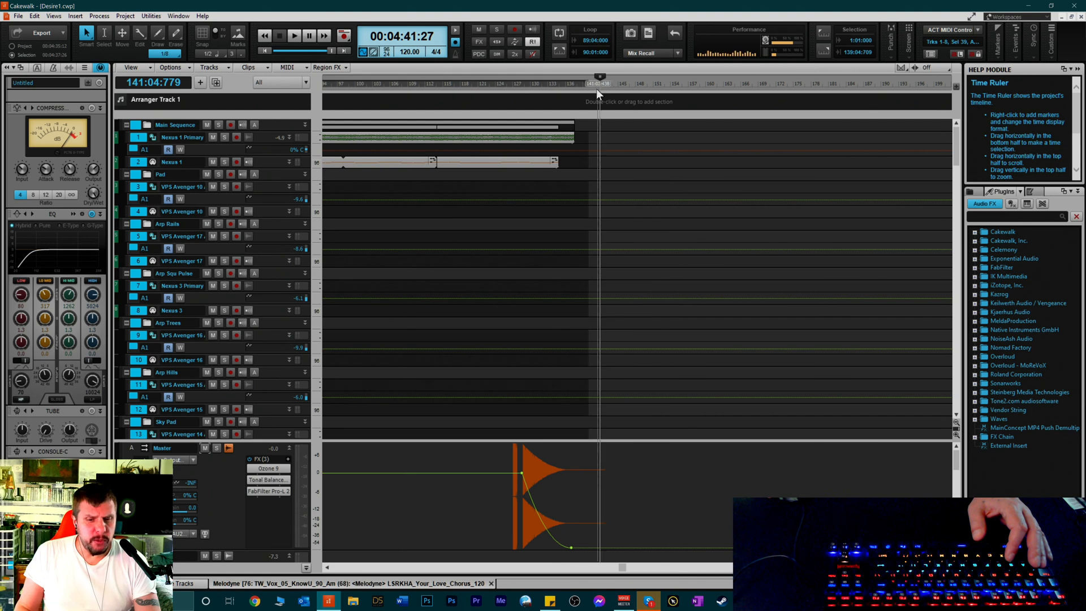
{"action": "left_click", "coordinate": [591, 87]}
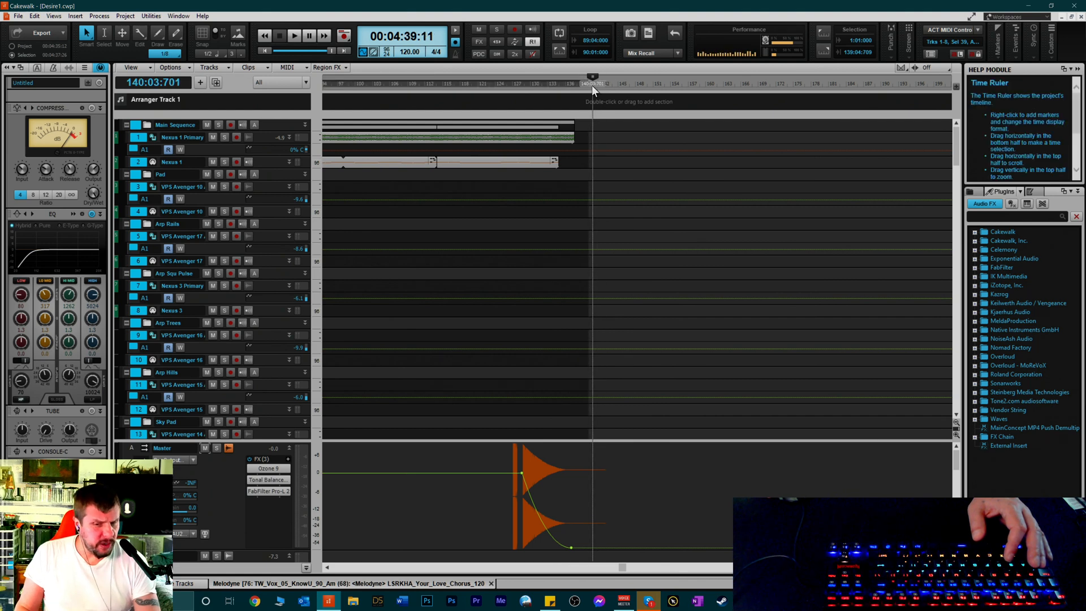
{"action": "left_click", "coordinate": [362, 86]}
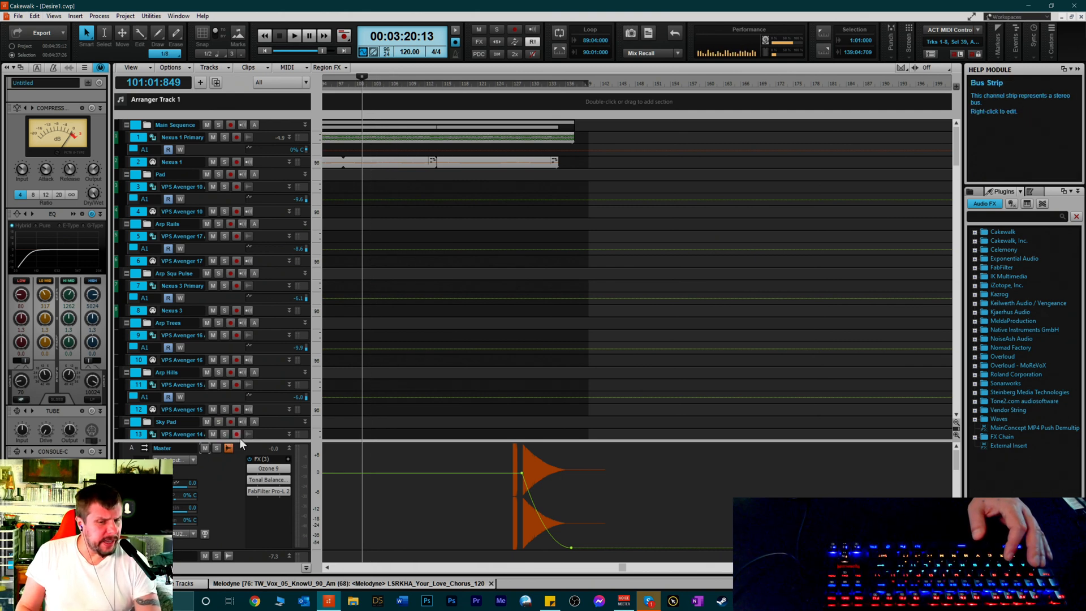
{"action": "left_click_drag", "start_coordinate": [241, 444], "coordinate": [243, 481]}
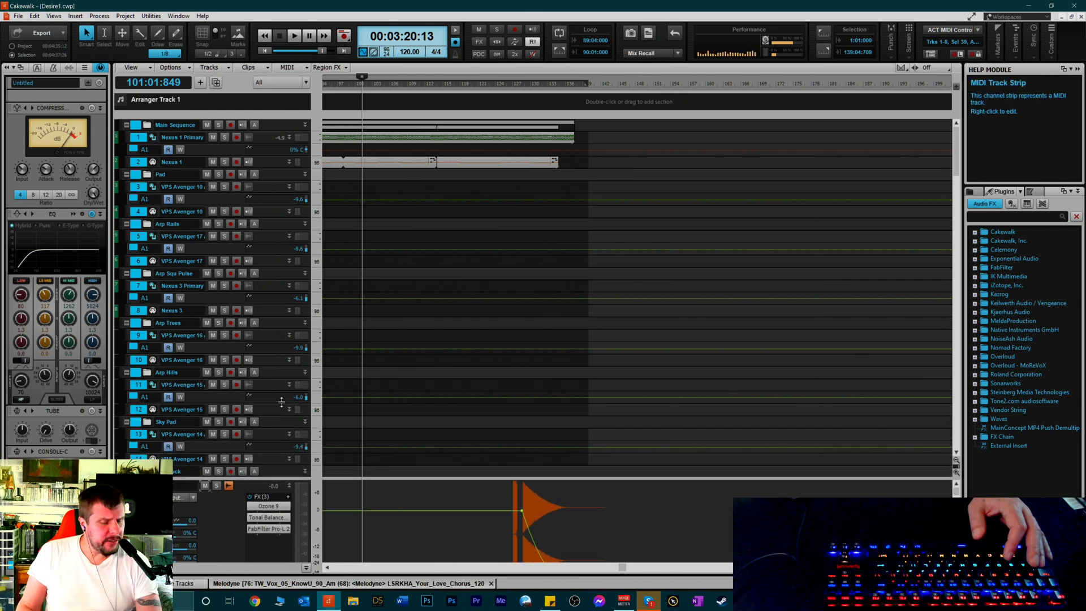